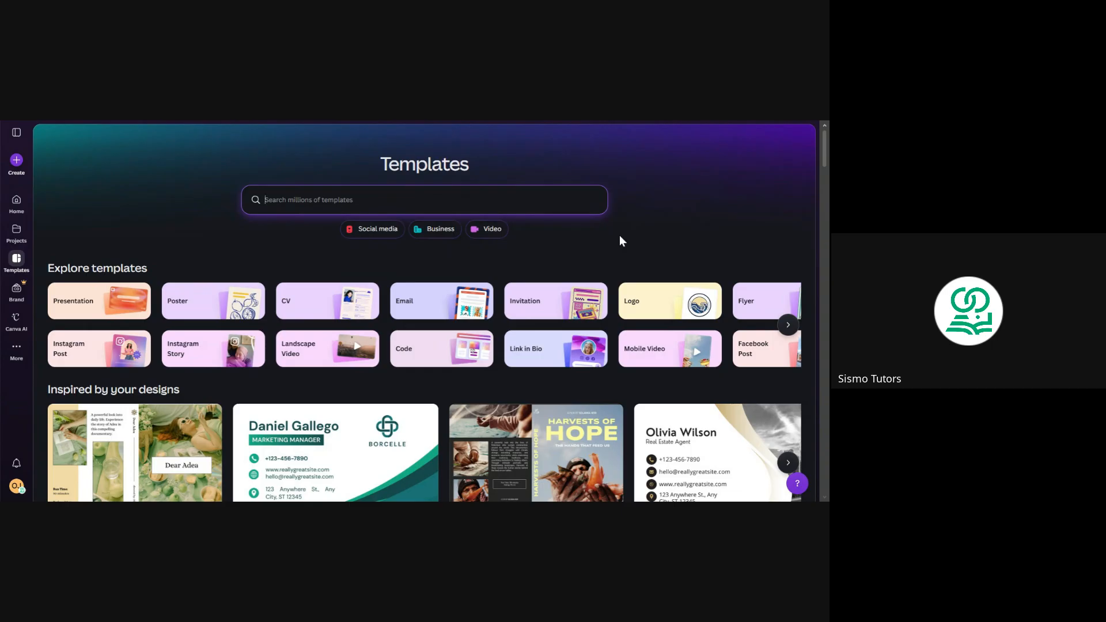
Step: Create a blank presentation from the Presentation templates and collapse the side panel beside the empty page
key(alt+Tab)
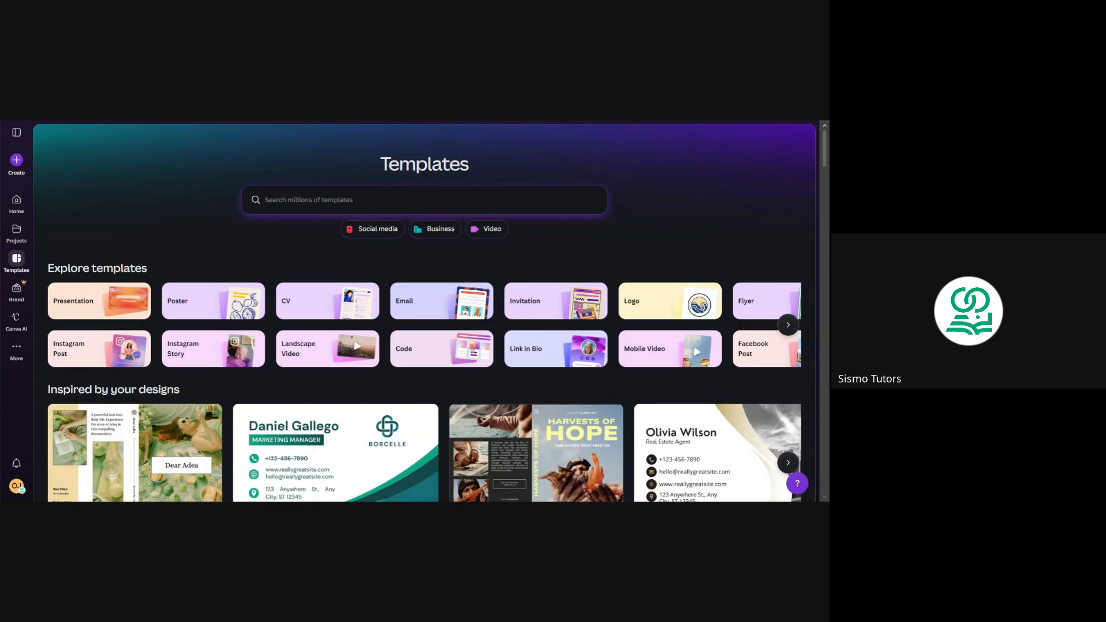
click(106, 309)
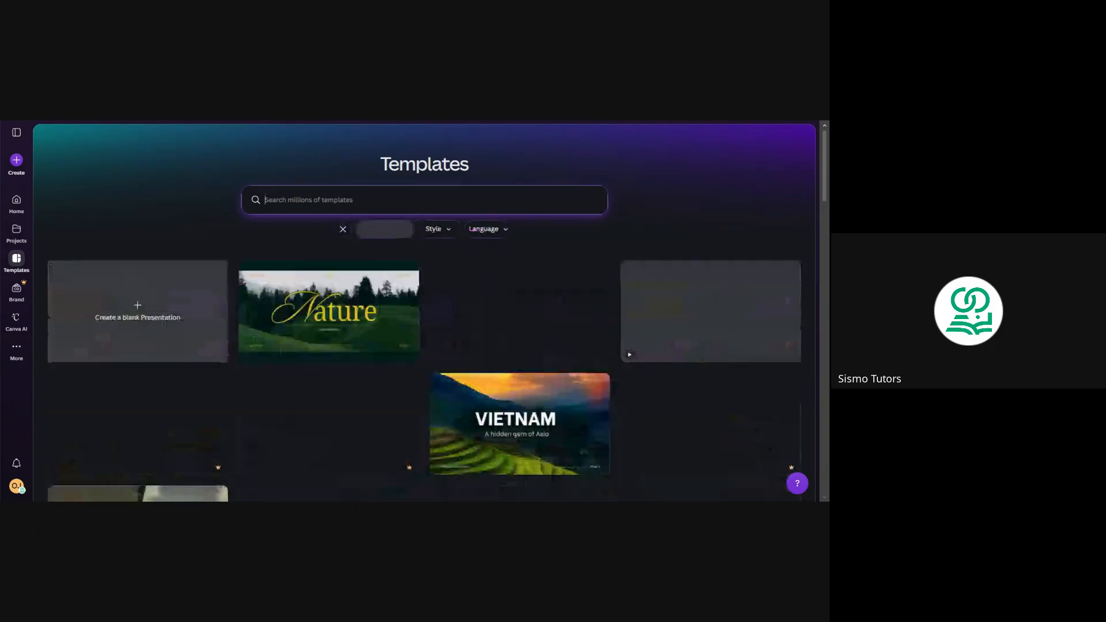
click(144, 319)
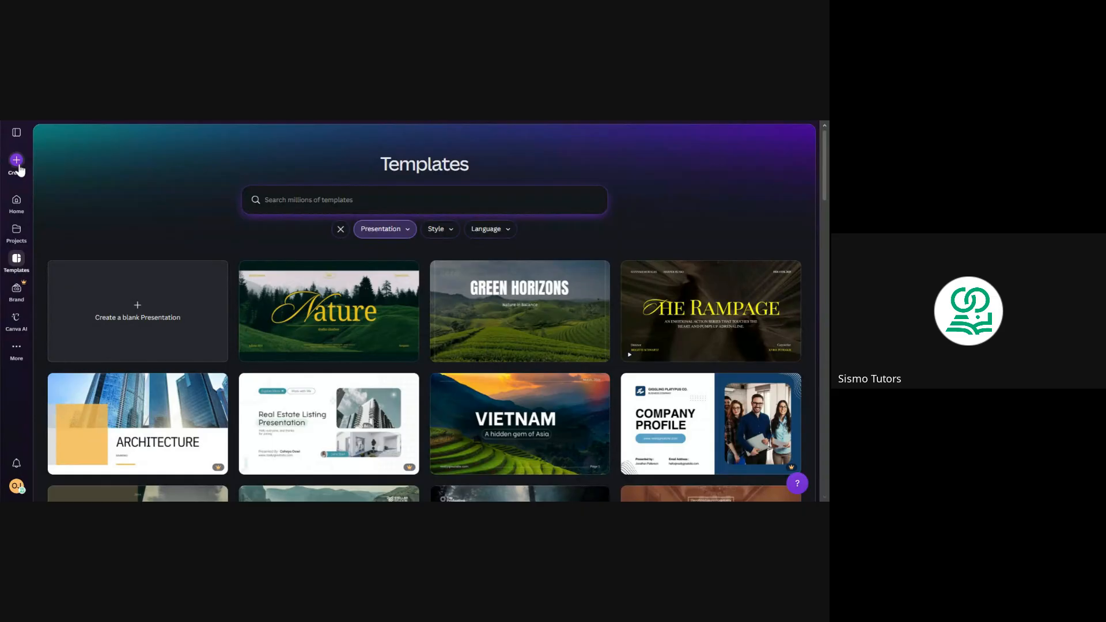
click(16, 161)
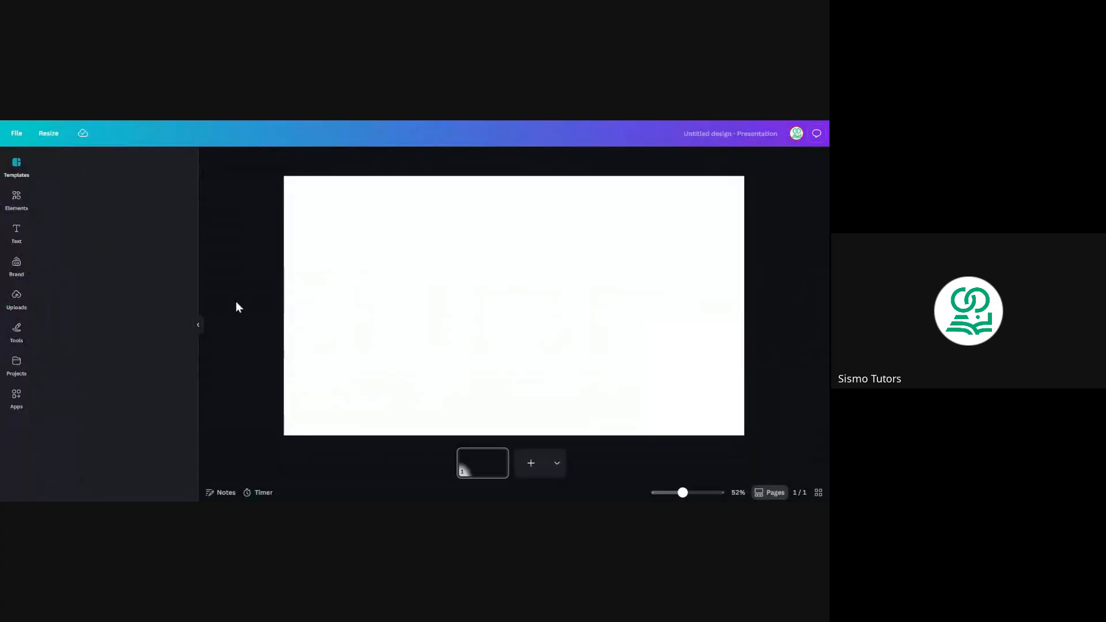
click(198, 325)
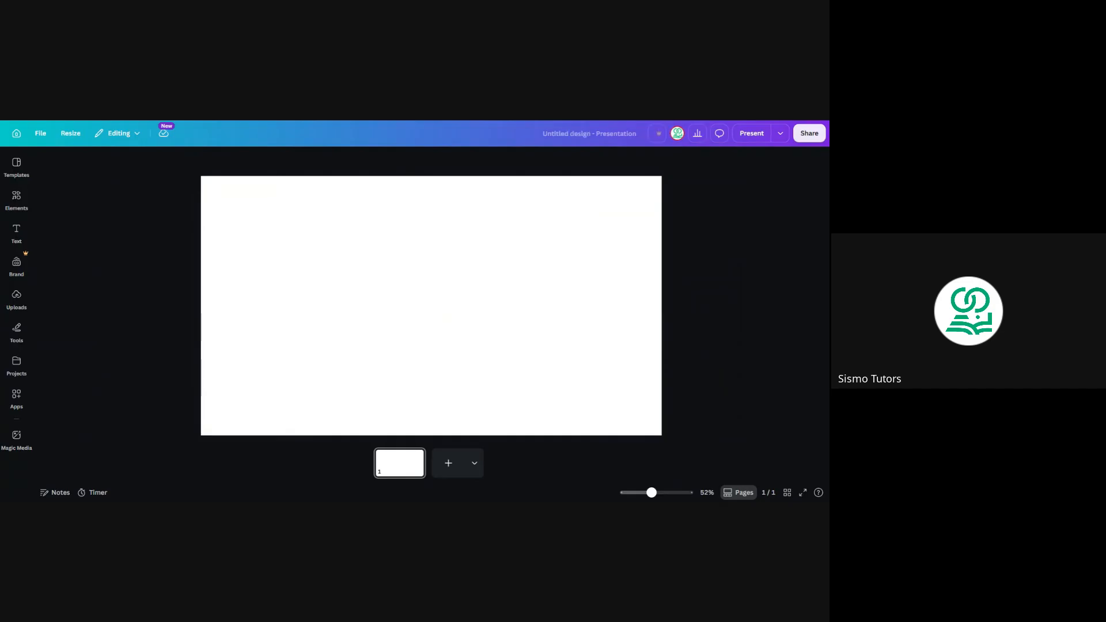
click(492, 251)
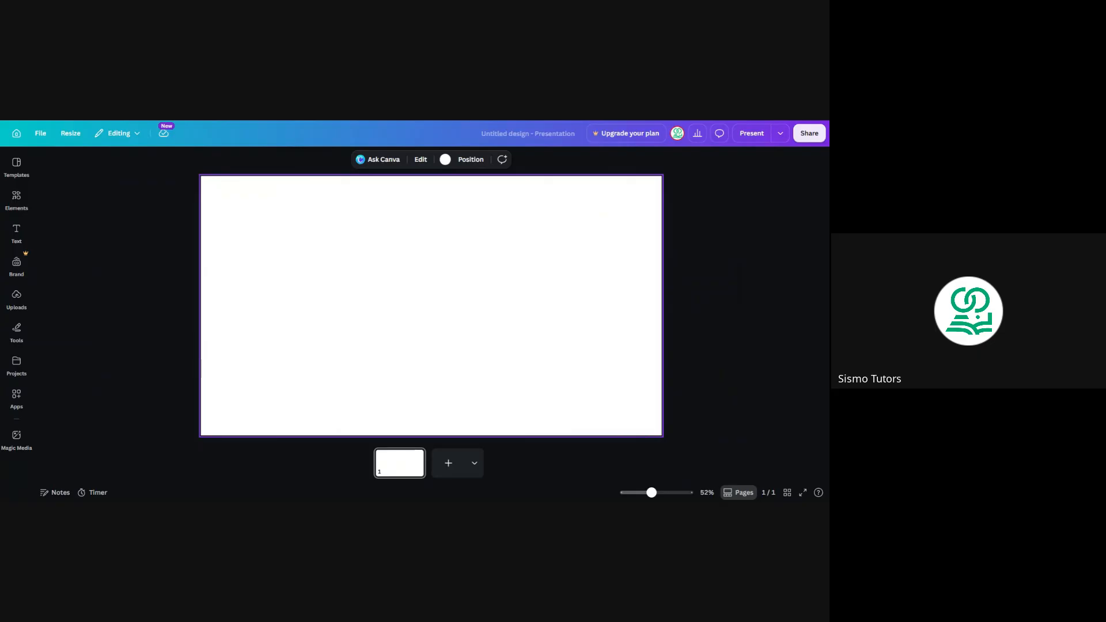
click(545, 172)
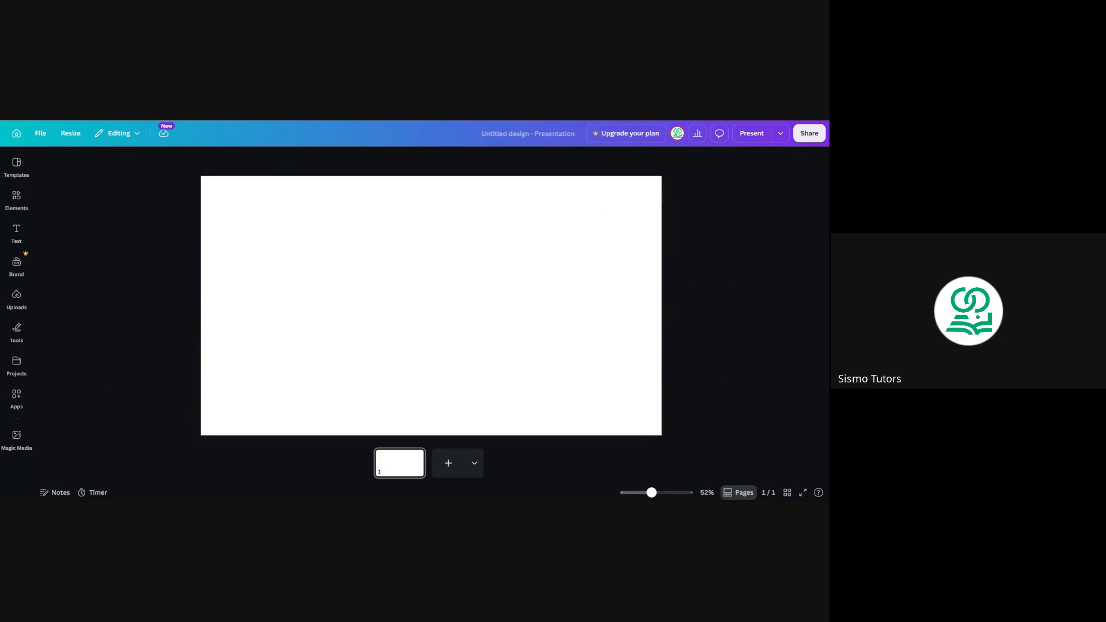
Step: Search the elements library for "agriculture" and show all photo results
click(18, 198)
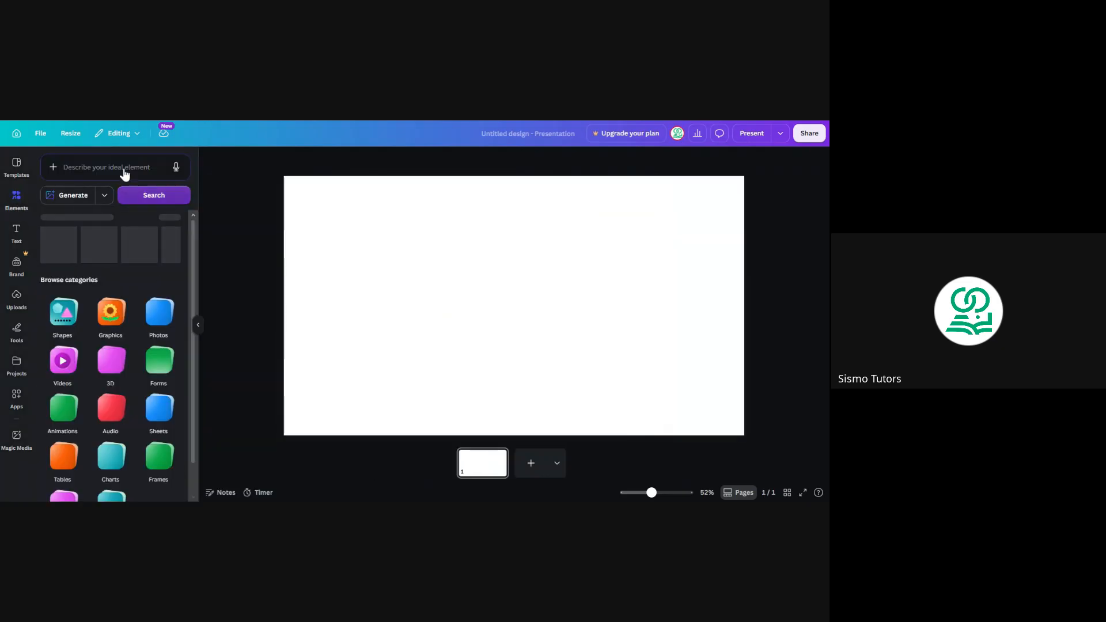
click(125, 171)
text(agr)
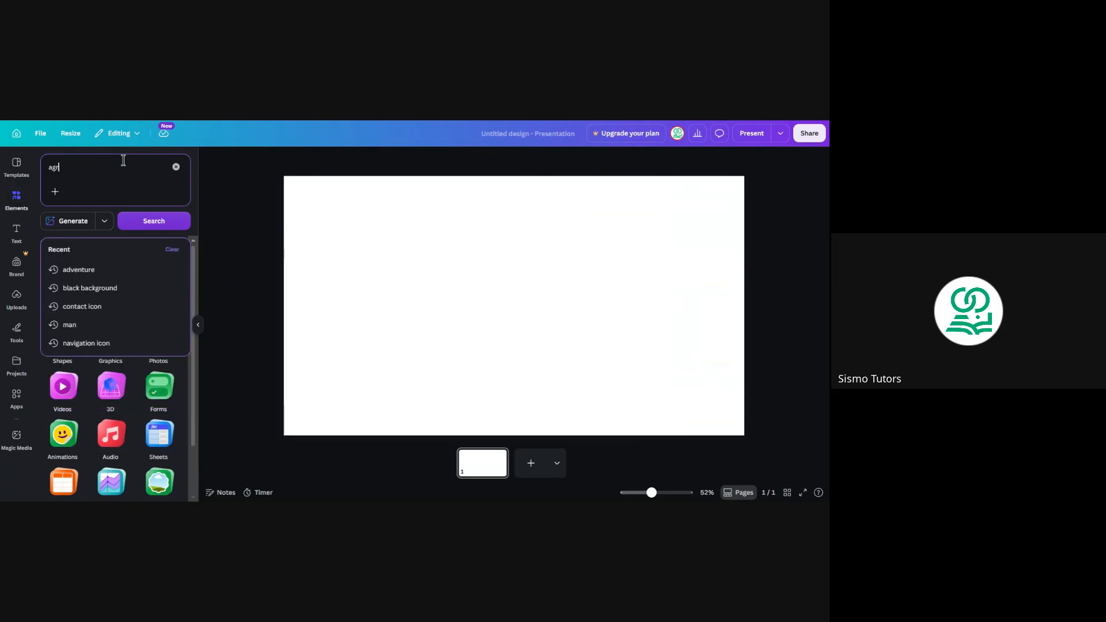
text(icultur)
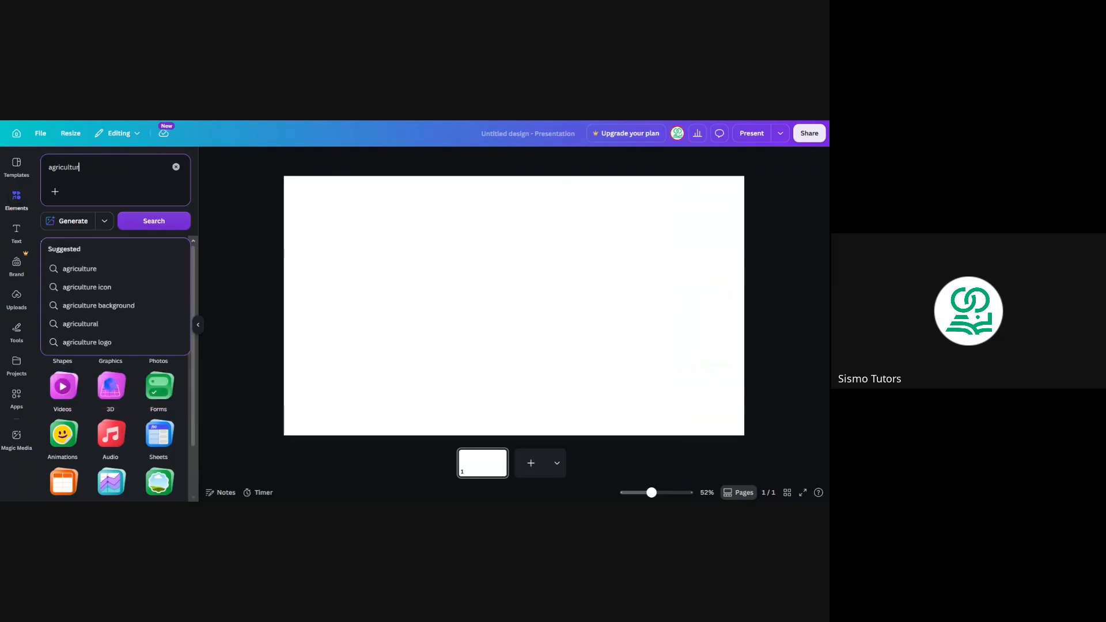
text(e)
key(Return)
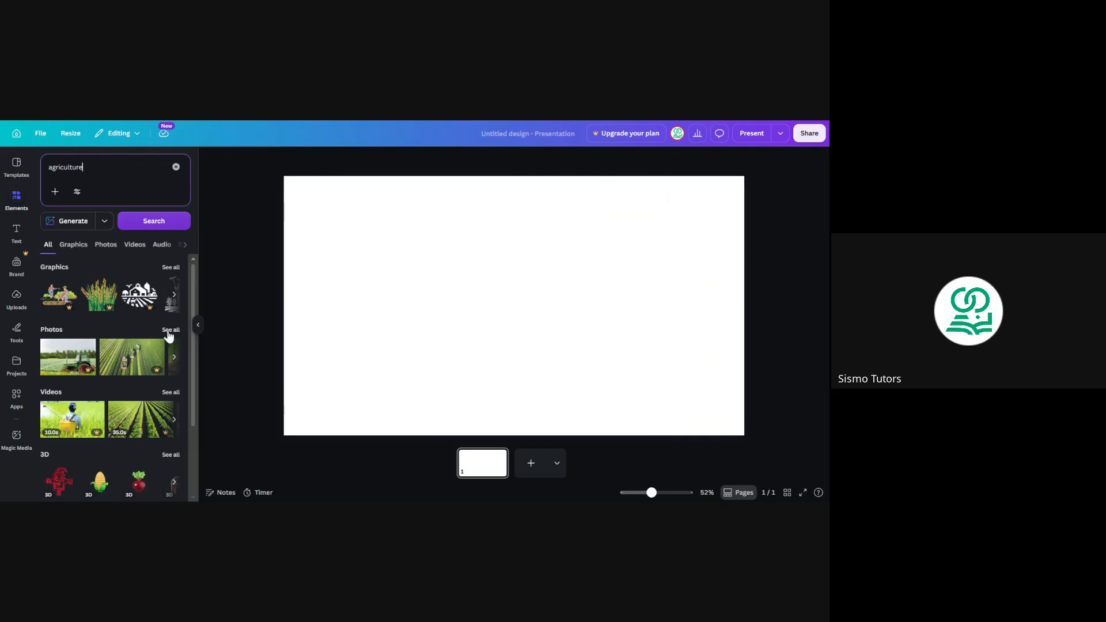
click(170, 331)
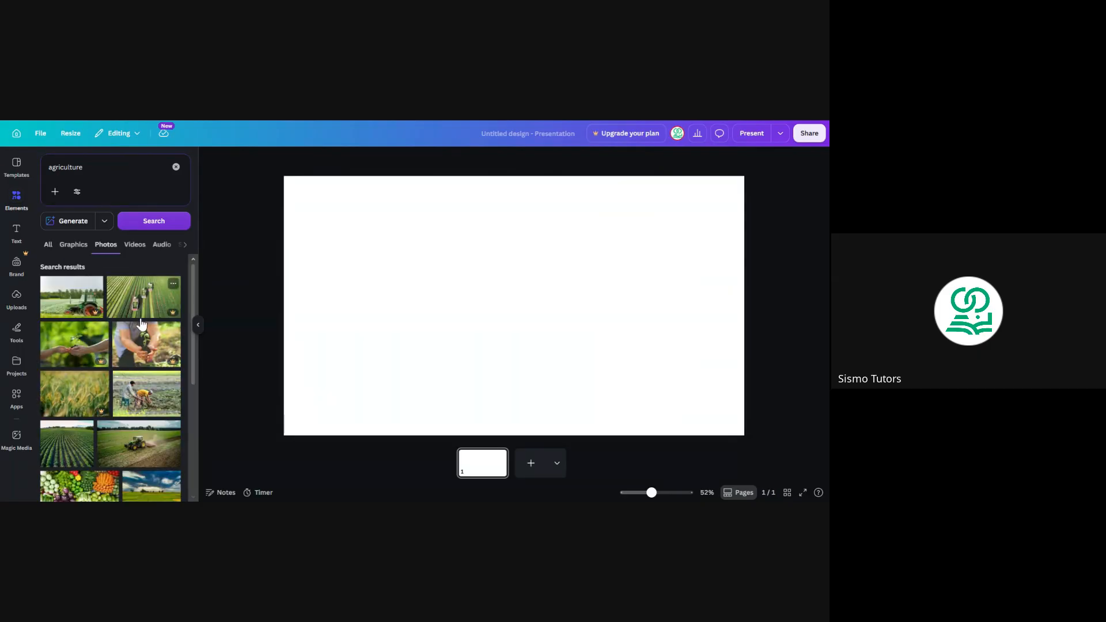
Step: Add the photo of green crop rows and the photo of the green tractor ploughing a field to the page
scroll(128, 392, down, 3)
scroll(126, 408, up, 1)
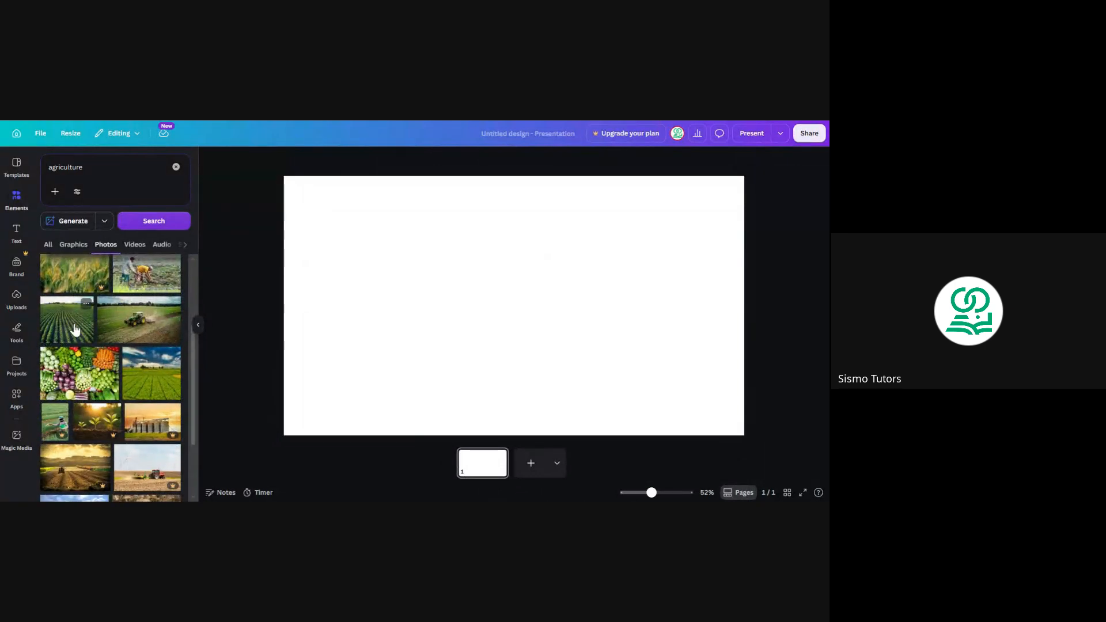
click(75, 329)
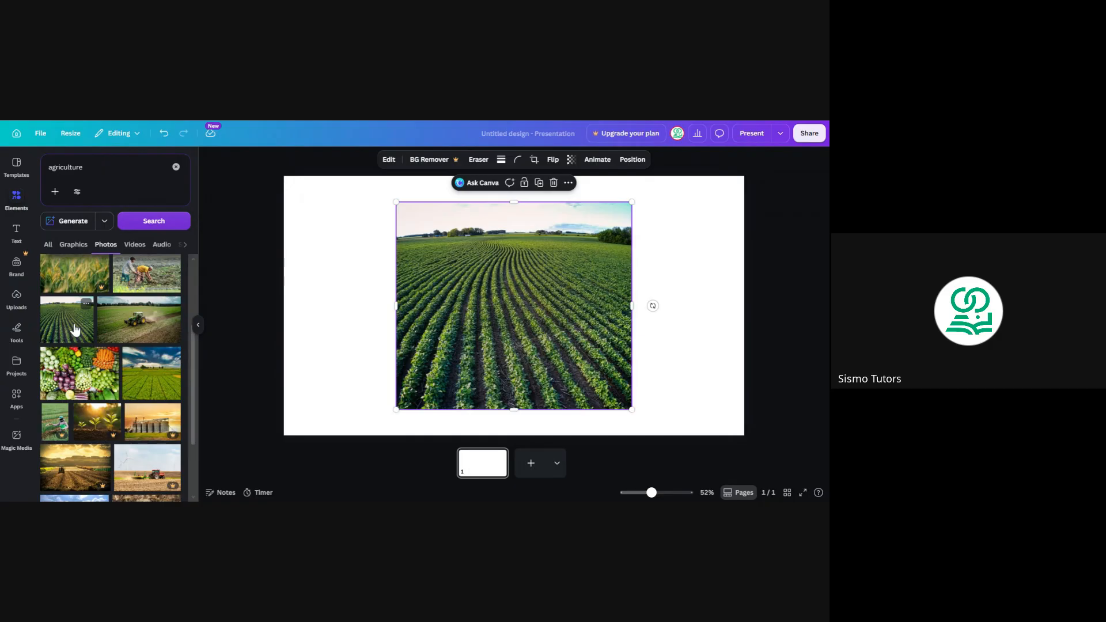
click(147, 329)
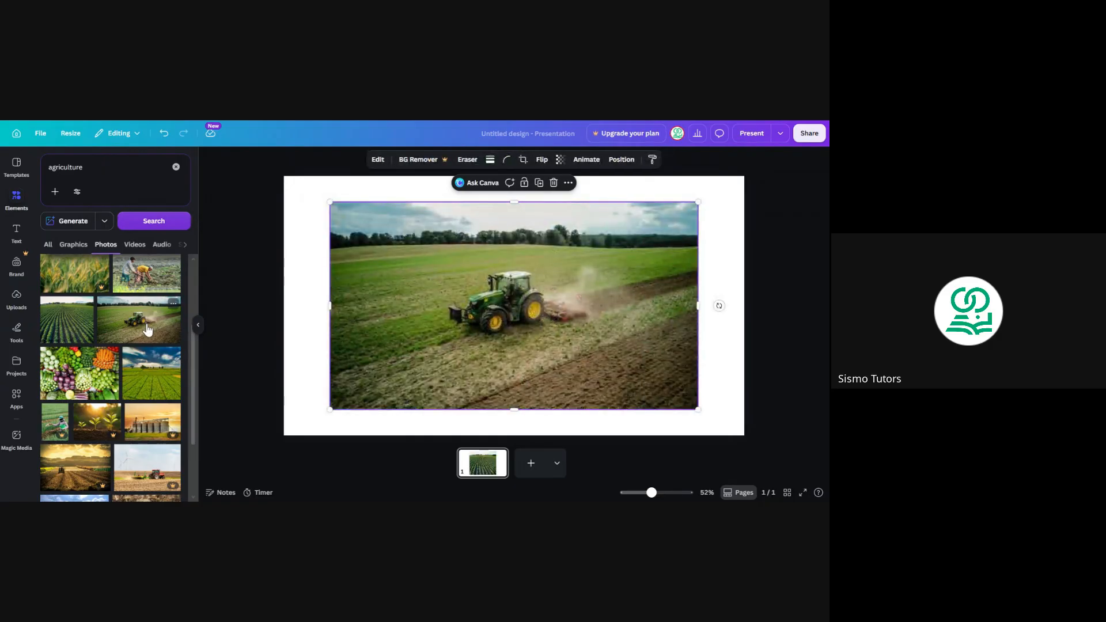
Step: Delete the crop rows photo from behind the tractor photo and move the tractor photo back up the page
drag(566, 287, 515, 367)
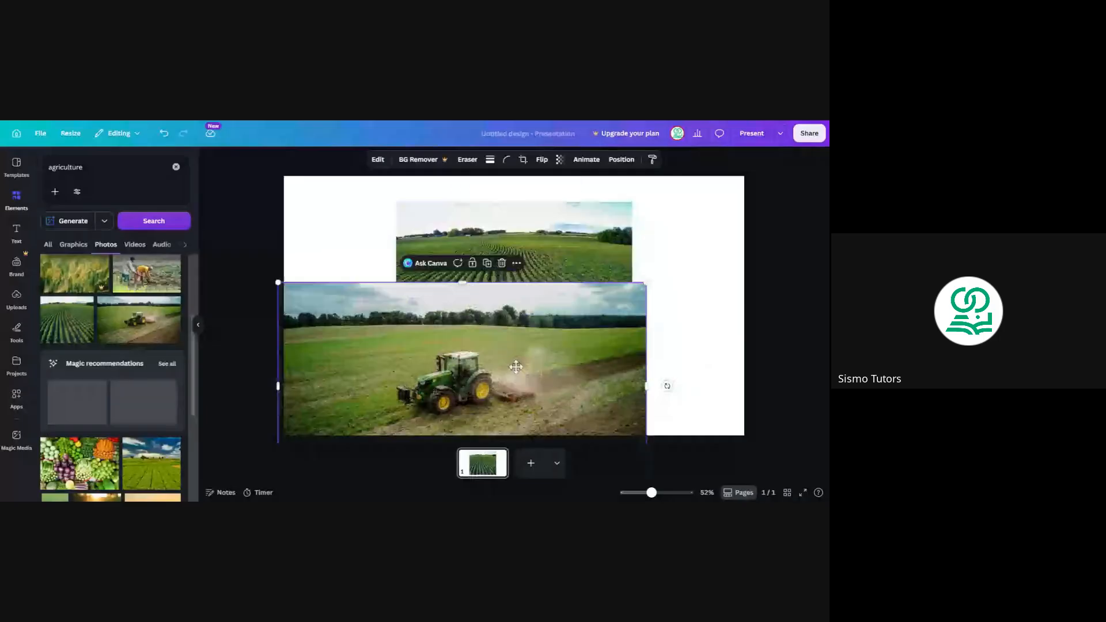
drag(575, 257, 499, 244)
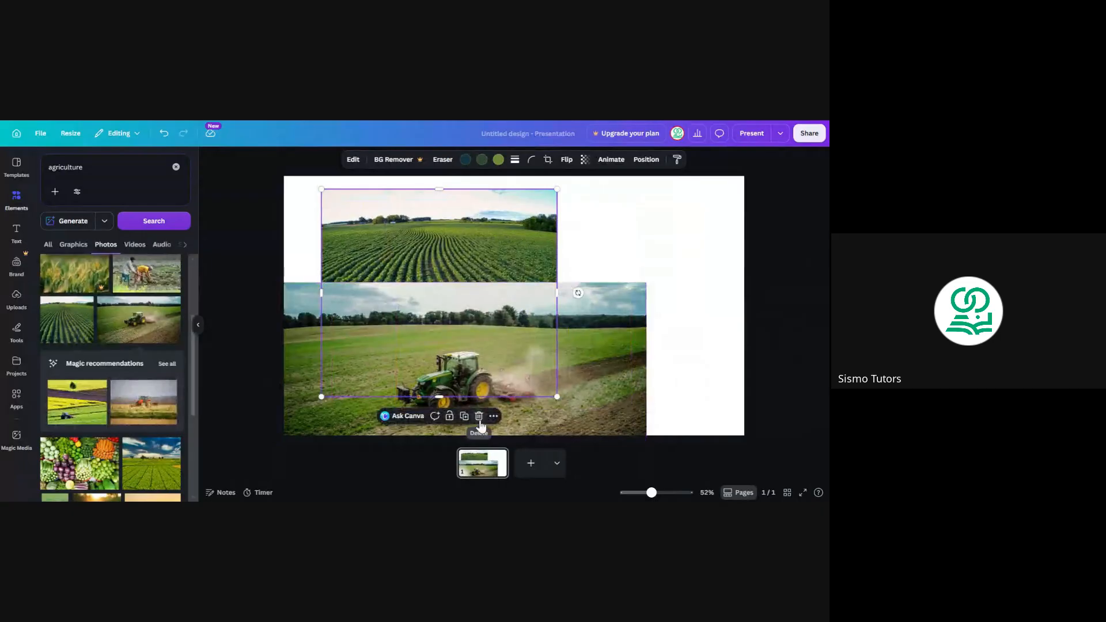
click(479, 416)
click(504, 369)
drag(504, 368, 524, 283)
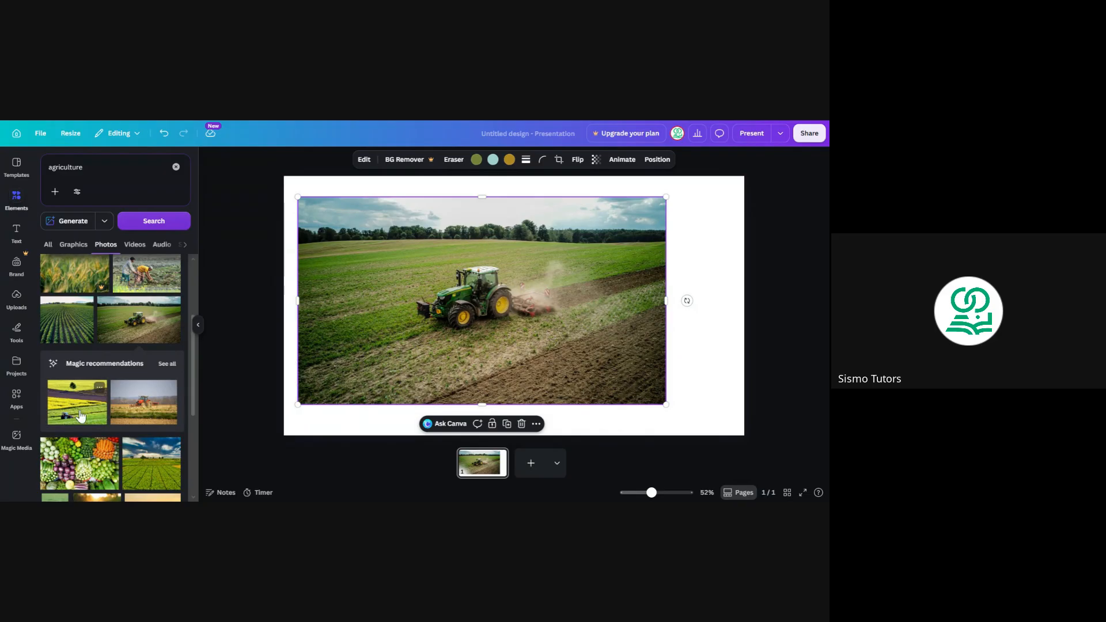
click(80, 415)
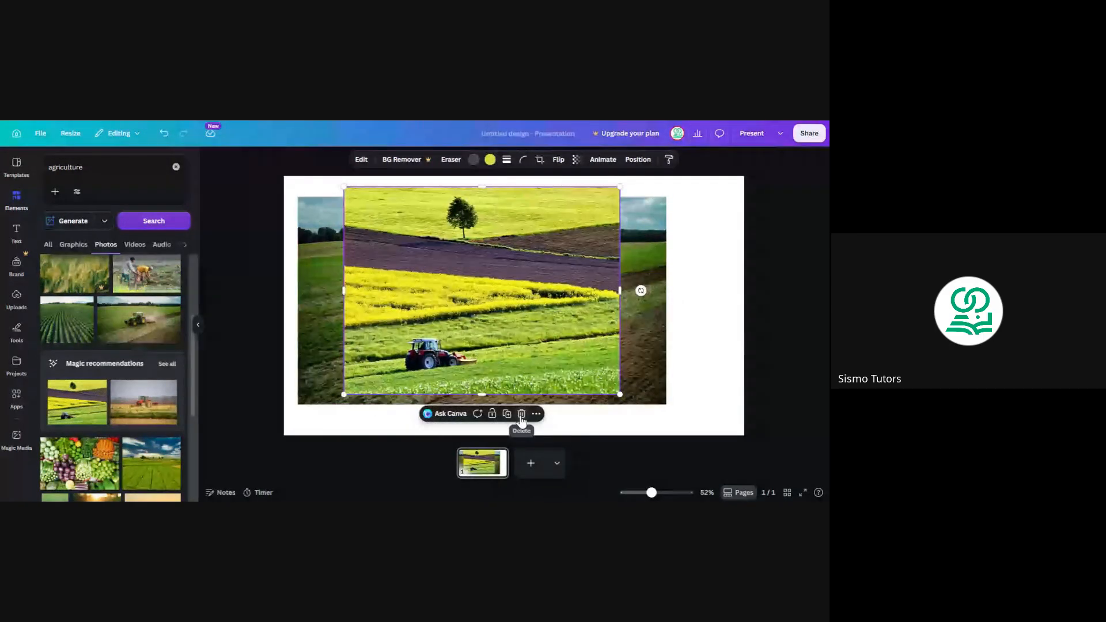
drag(342, 185, 266, 185)
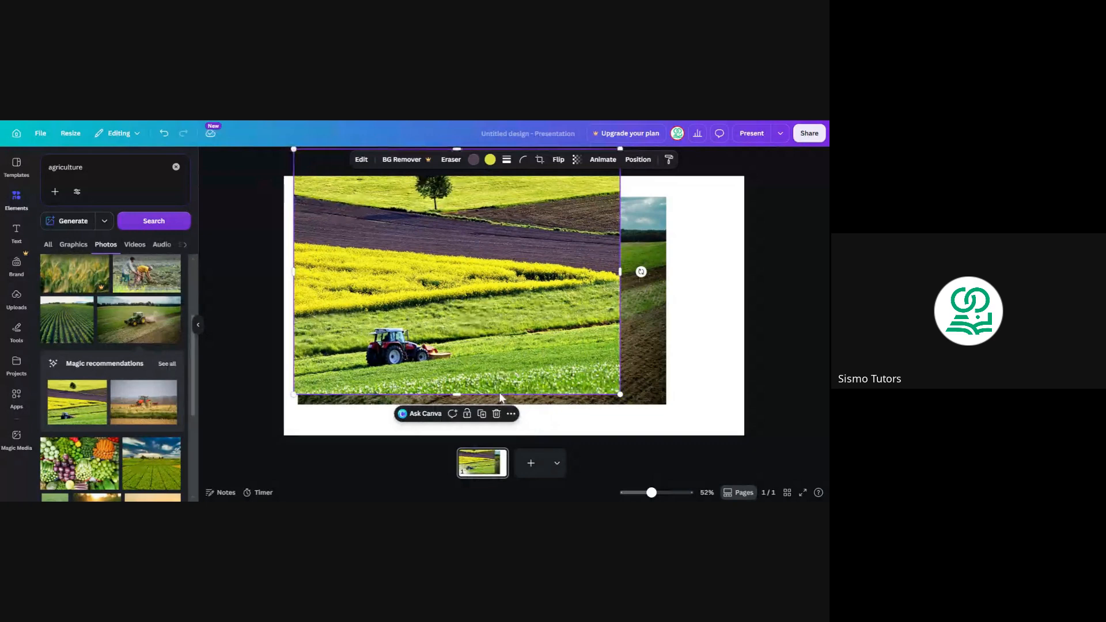
click(496, 414)
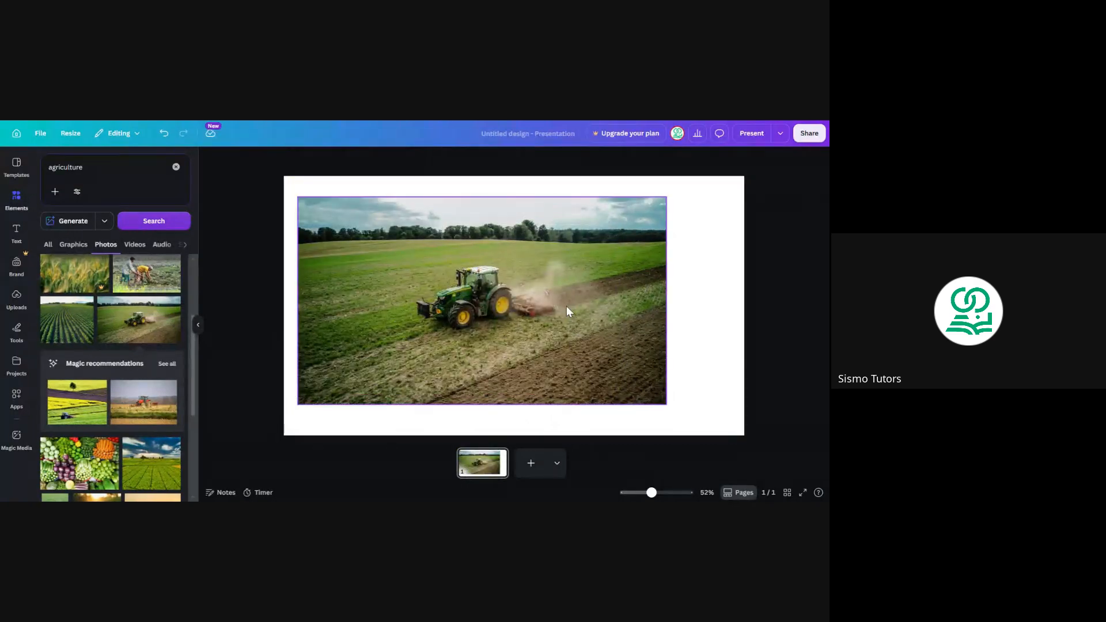
Step: Look through the remaining agriculture photo results for other suitable farm images
scroll(141, 385, down, 3)
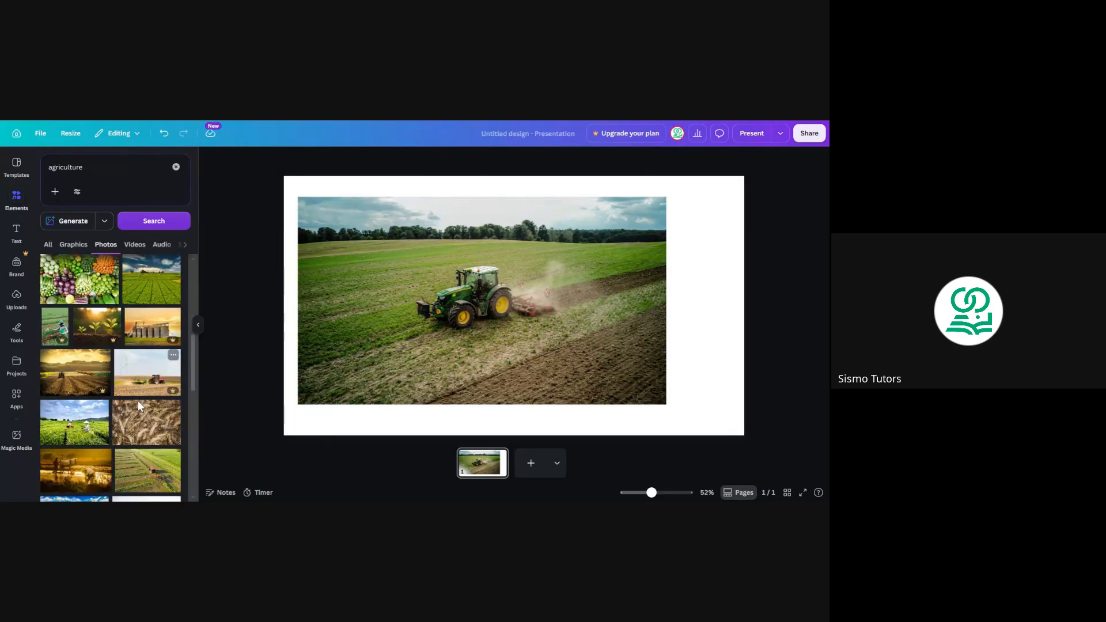
scroll(141, 385, down, 2)
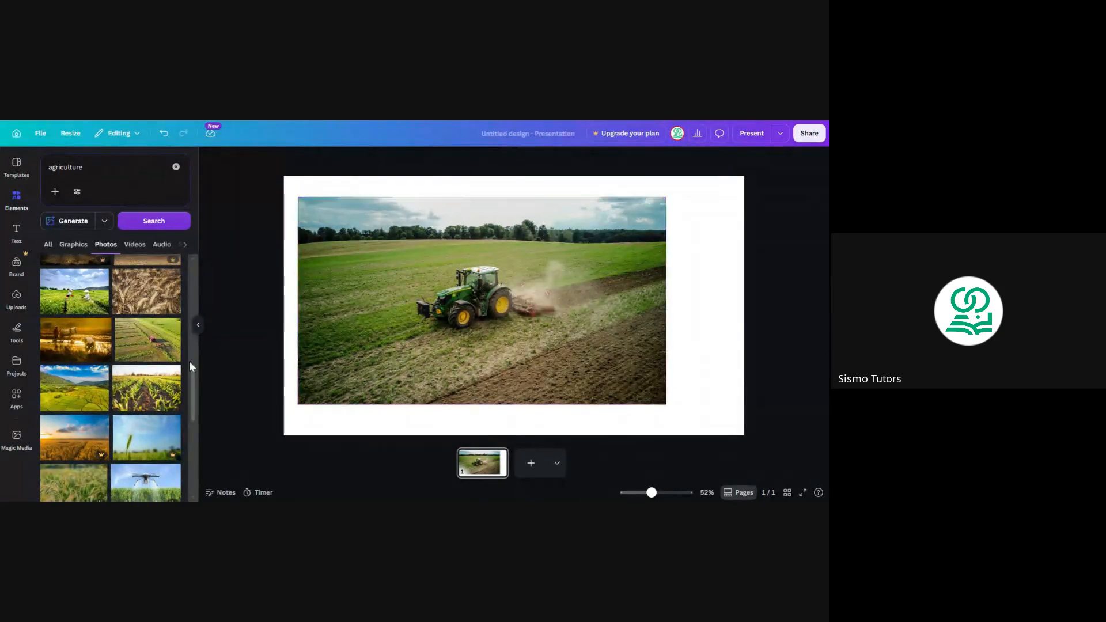
scroll(131, 362, down, 3)
scroll(131, 362, down, 2)
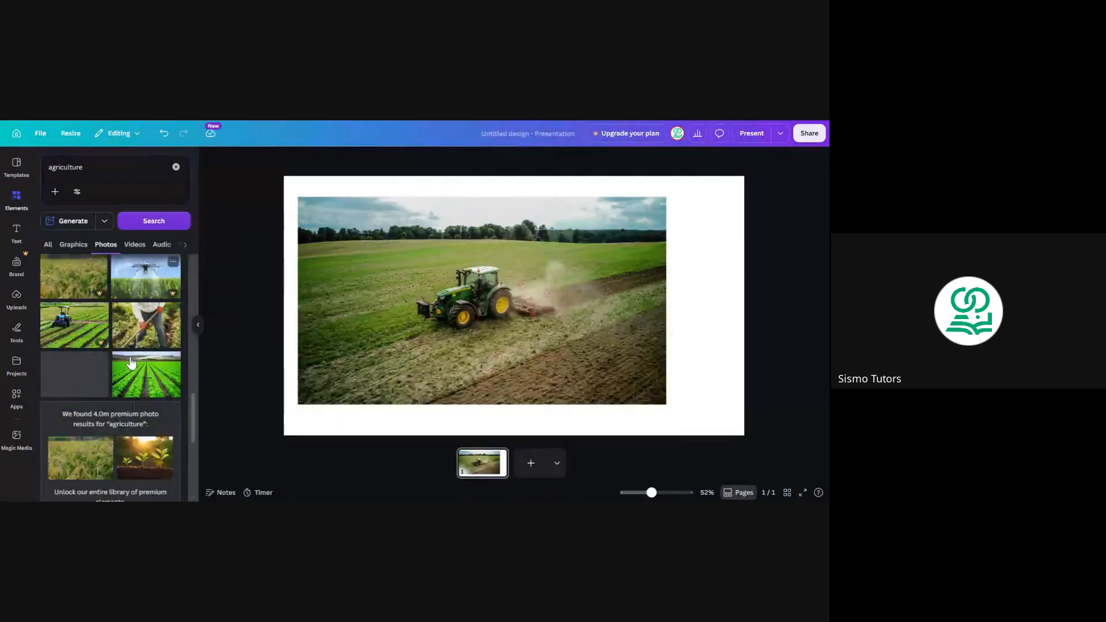
scroll(111, 378, down, 4)
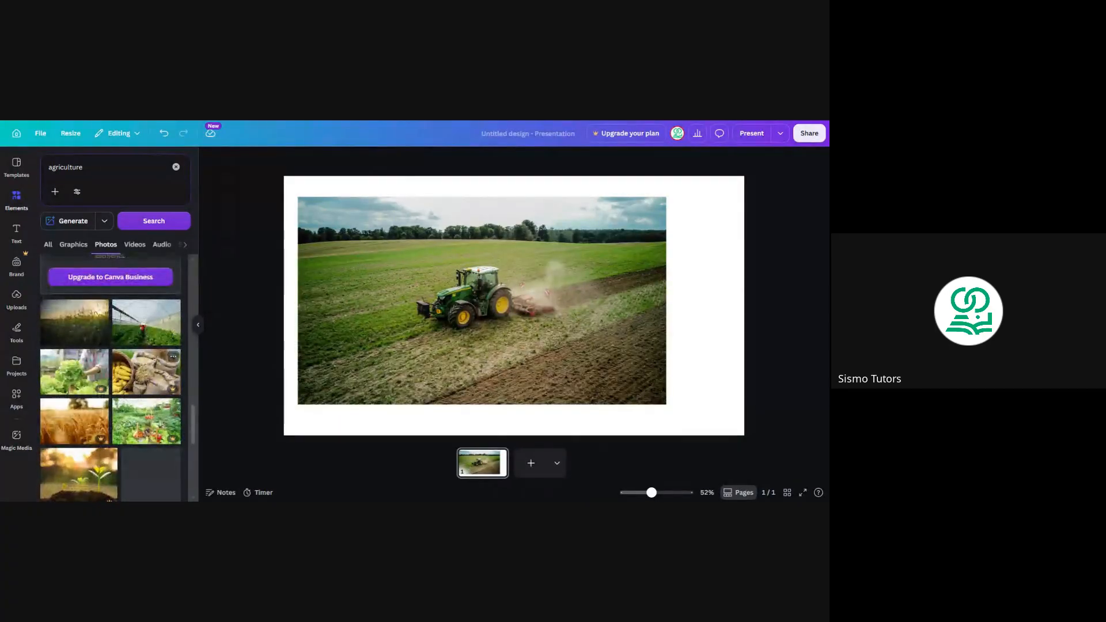
scroll(110, 379, down, 3)
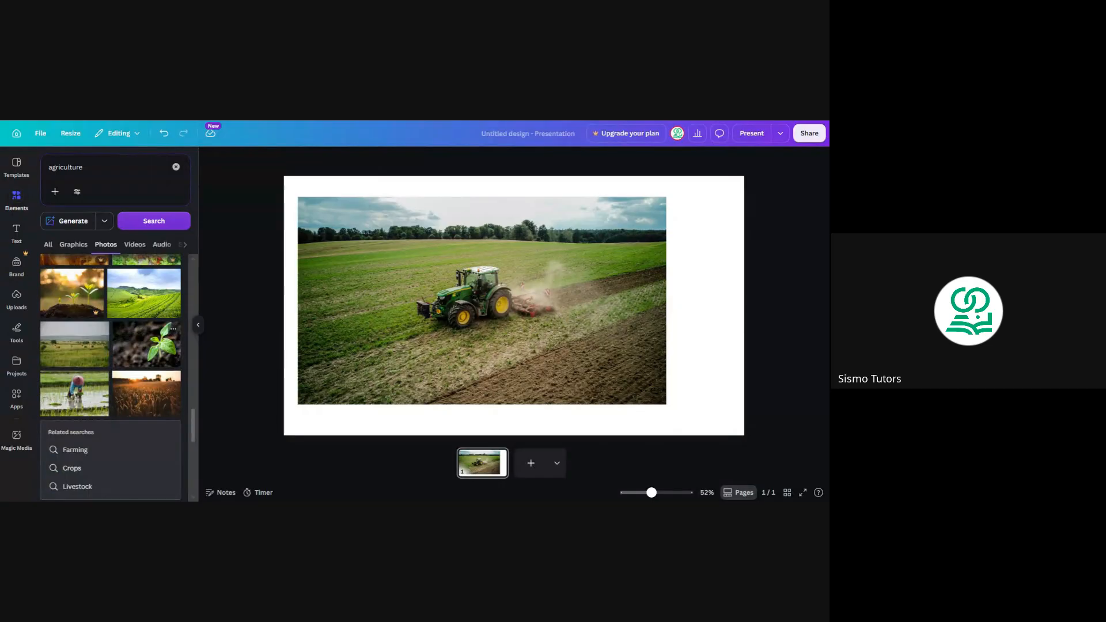
scroll(110, 379, down, 3)
scroll(111, 379, down, 3)
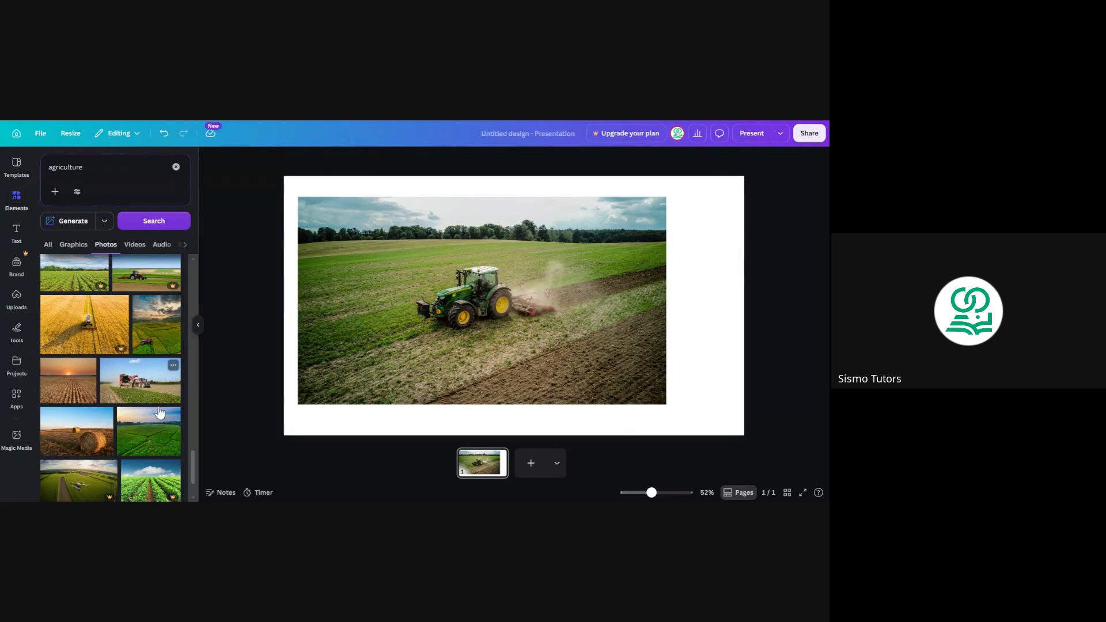
Step: Crop the sky off the upper edge of the tractor photo, keeping the tree line in the frame
click(427, 333)
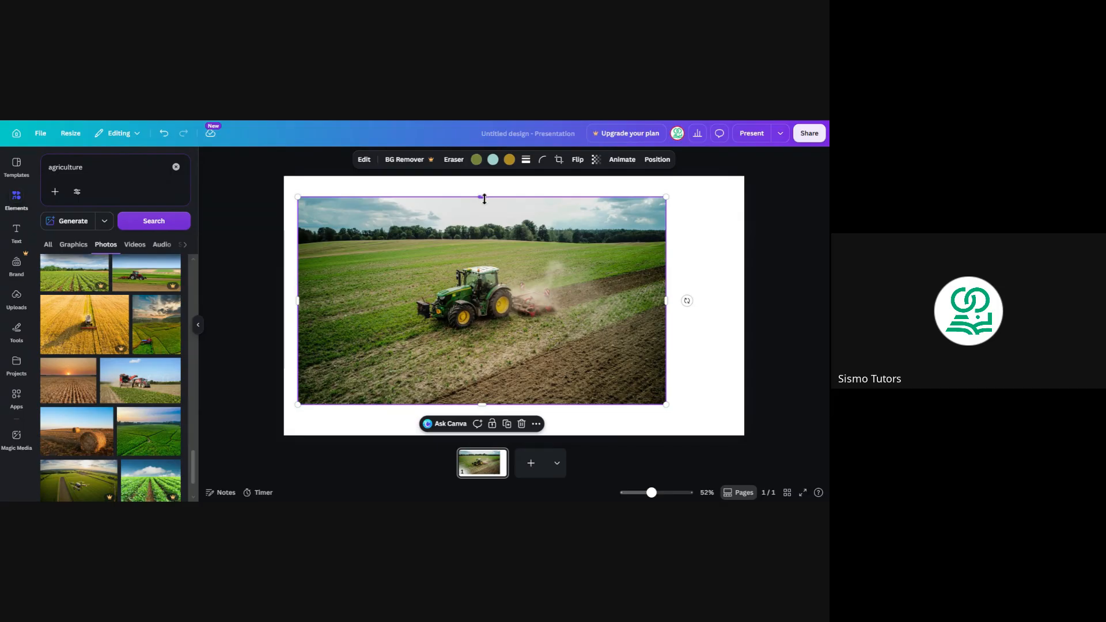
drag(483, 197, 487, 233)
click(581, 222)
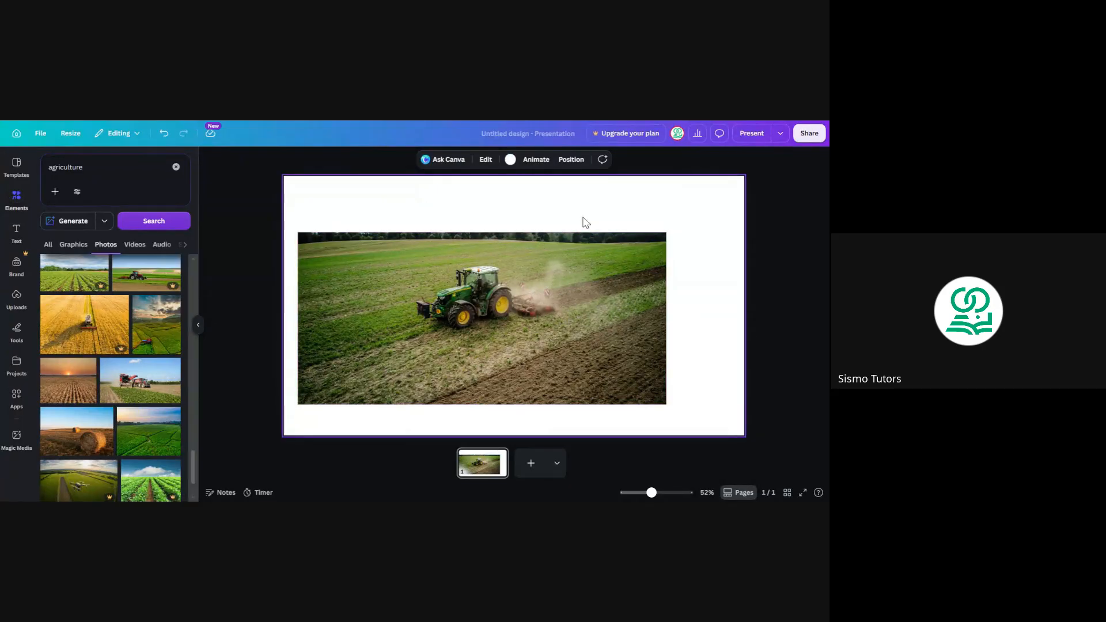
click(545, 242)
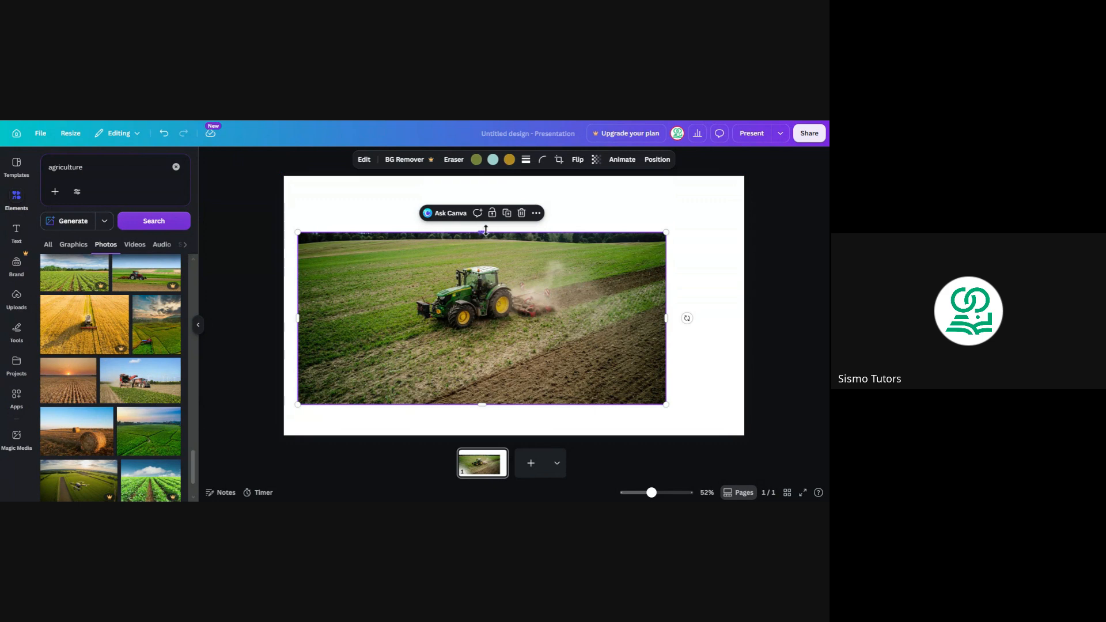
mouse_move(482, 230)
mouse_down()
mouse_move(482, 190)
mouse_move(482, 221)
mouse_up()
click(593, 210)
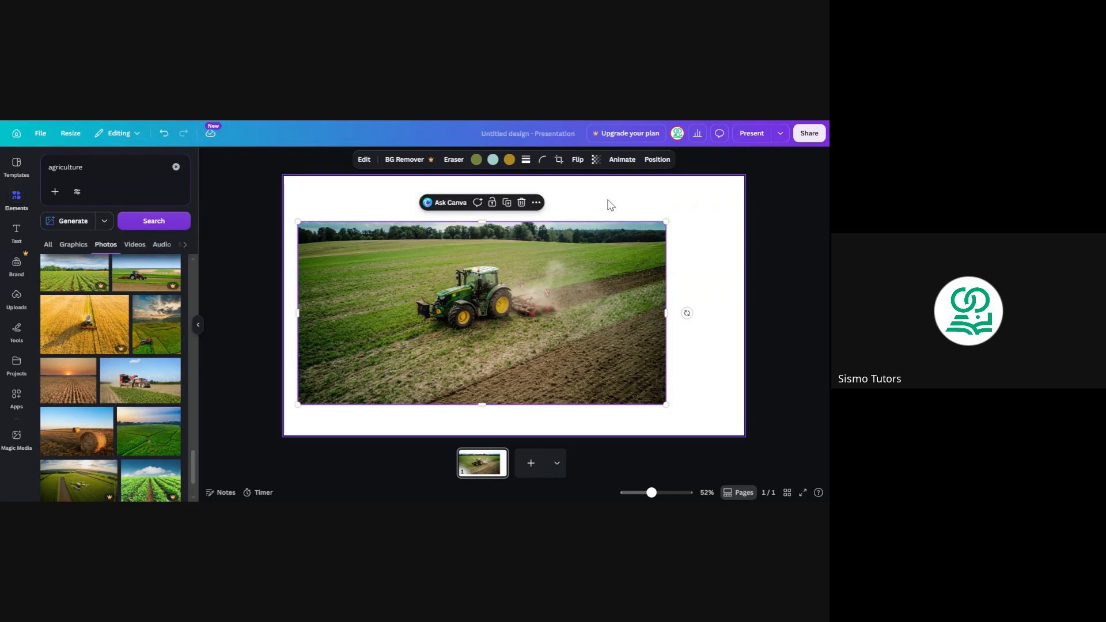
Step: Align the tractor photo with the page's upper-left corner and extend its lower and right edges to fill the whole page
click(568, 295)
drag(568, 294, 551, 249)
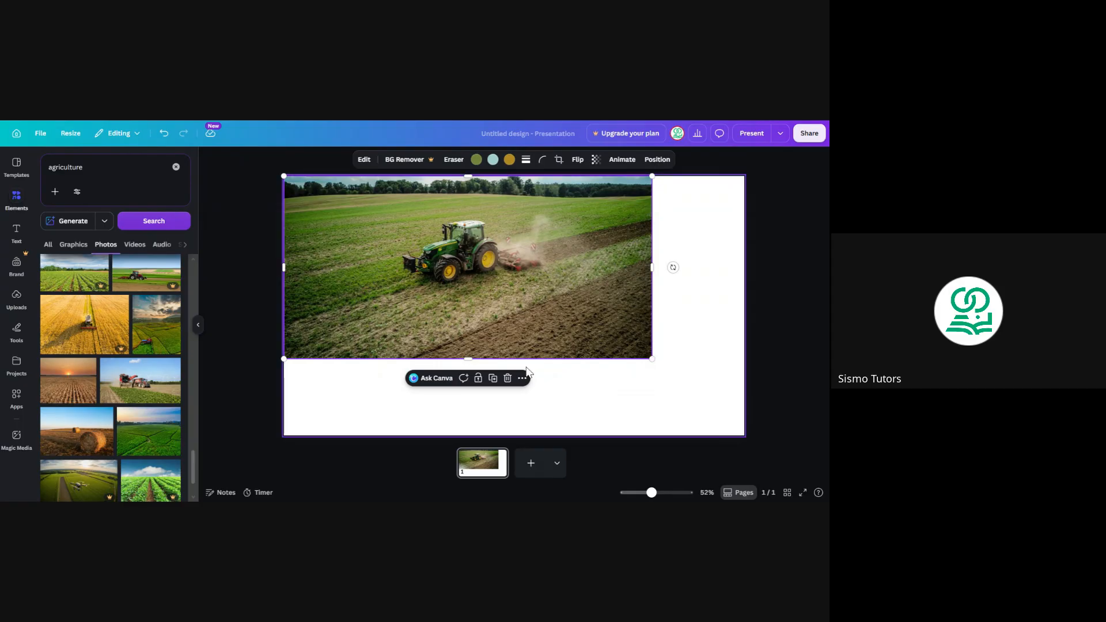
drag(467, 358, 459, 437)
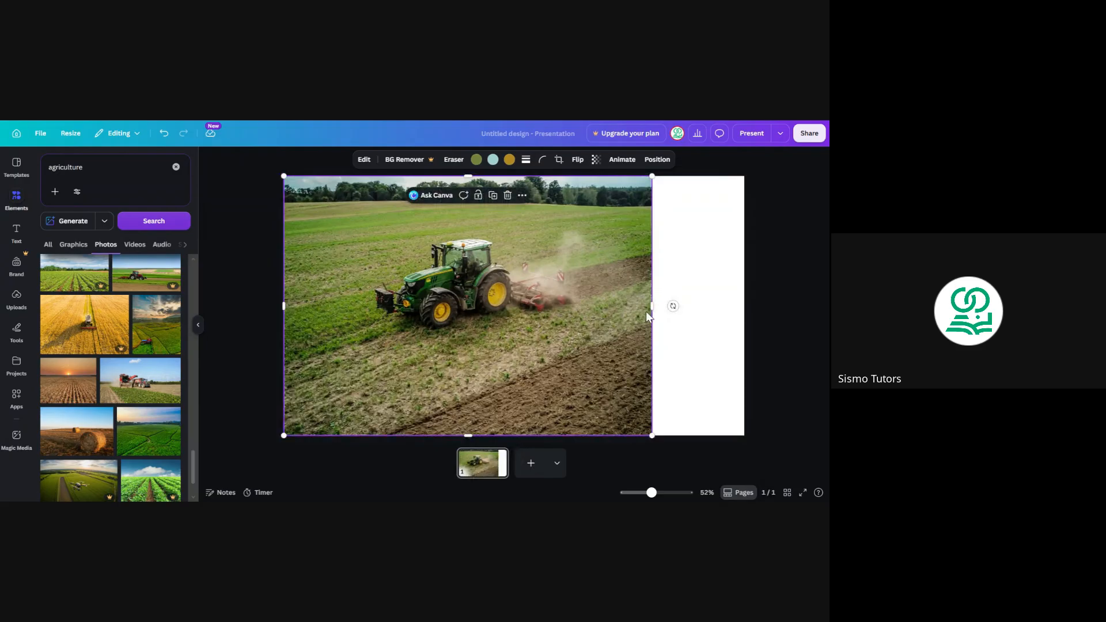
drag(650, 307, 686, 307)
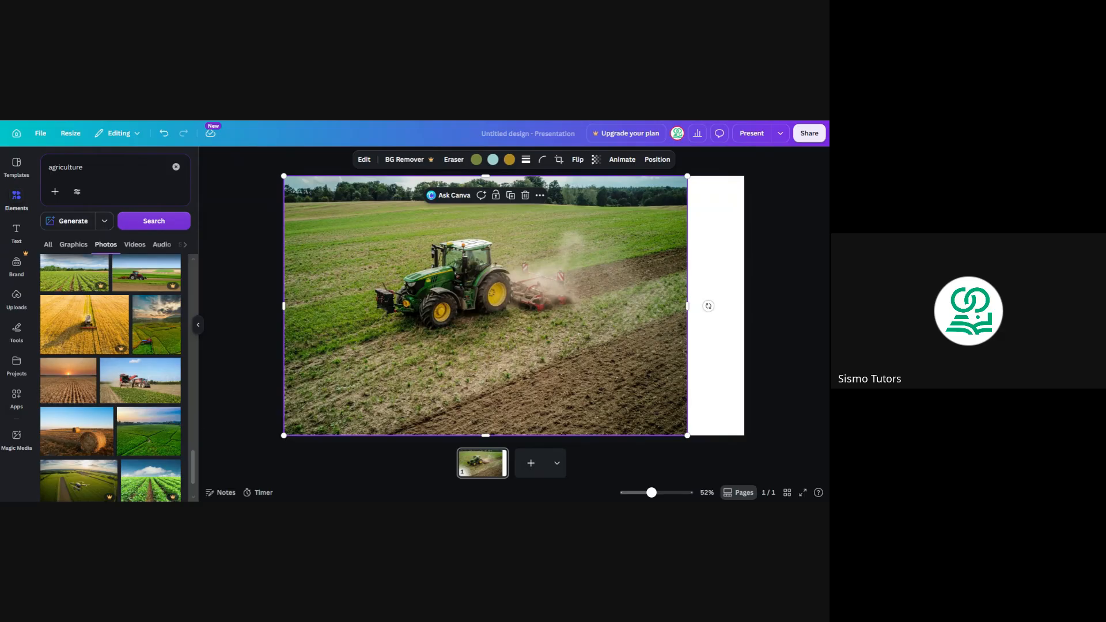
drag(687, 306, 743, 304)
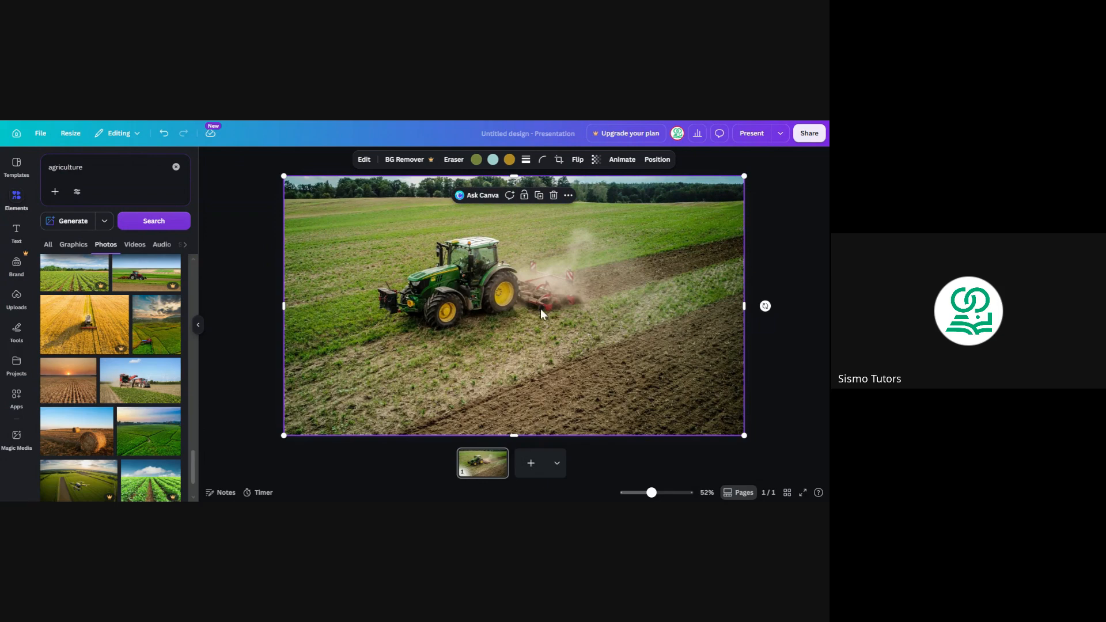
Step: Move the tractor photo up past the page's upper edge and enlarge it downward to reach the page's lower edge
drag(518, 390, 516, 358)
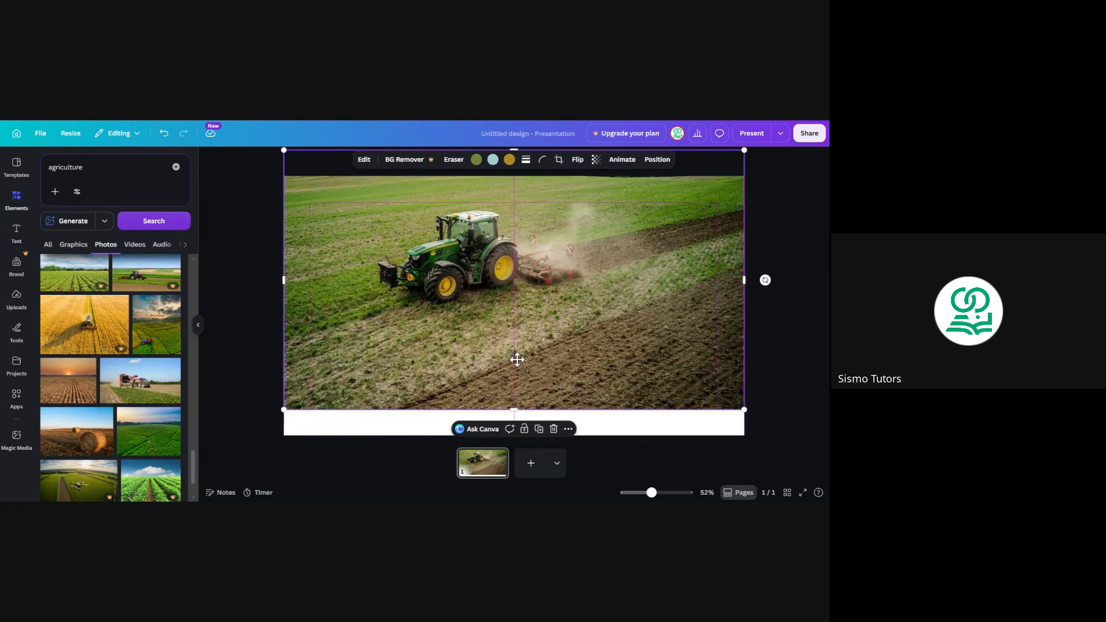
drag(514, 413, 514, 436)
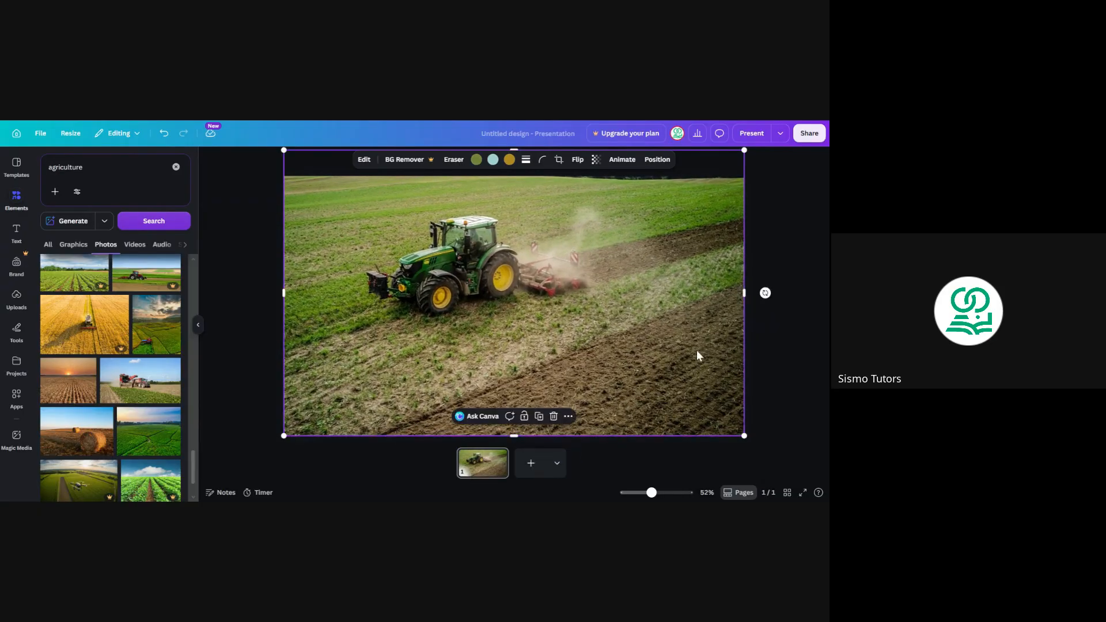
click(779, 340)
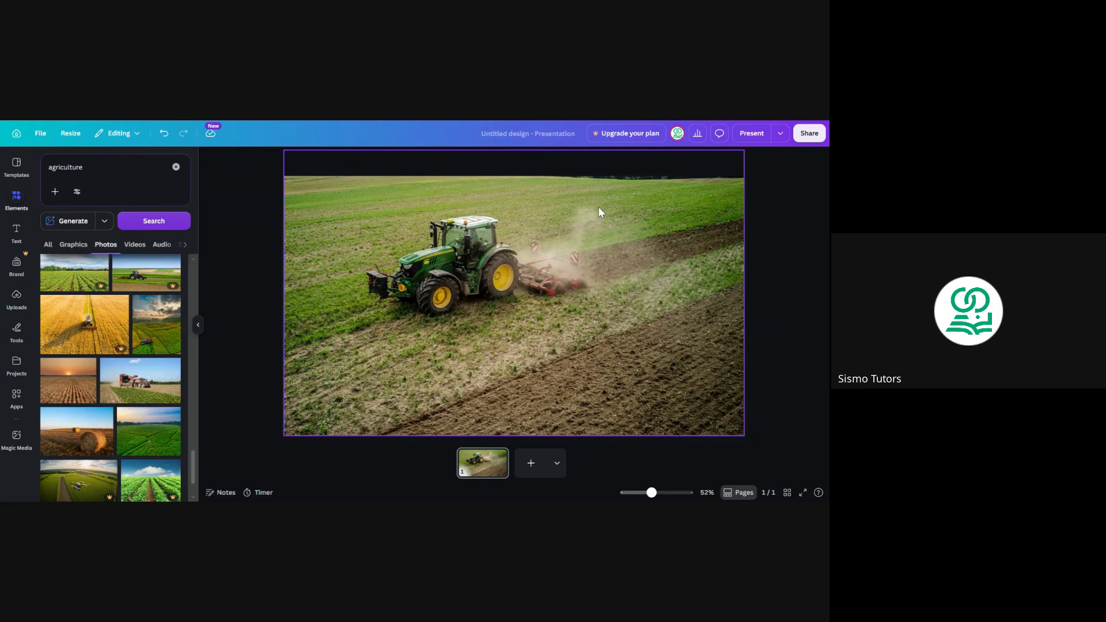
click(541, 253)
click(772, 247)
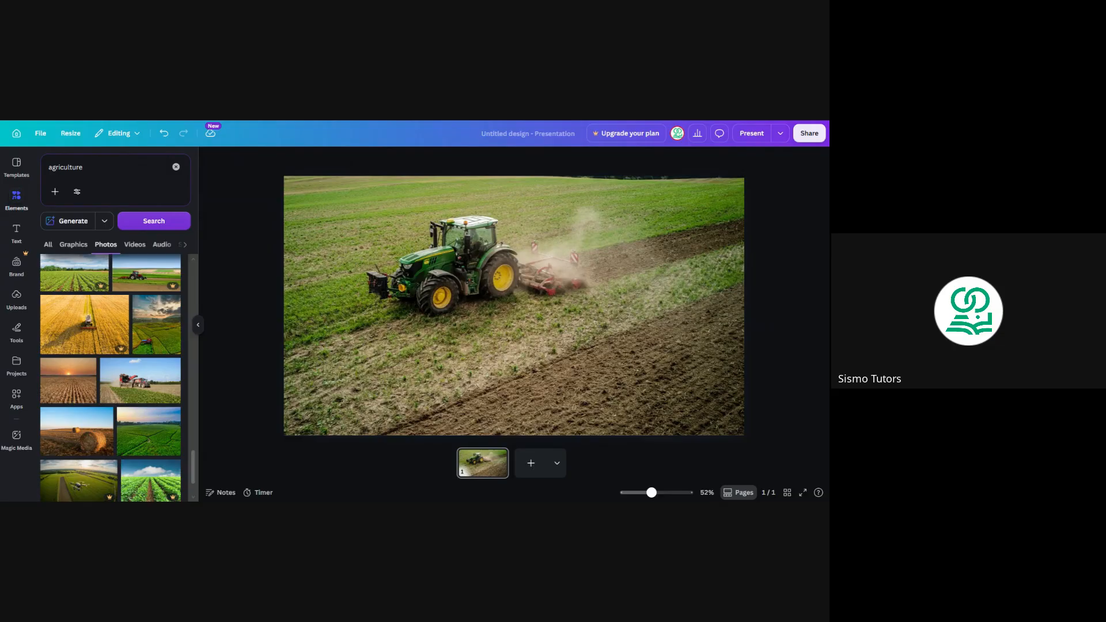
click(368, 227)
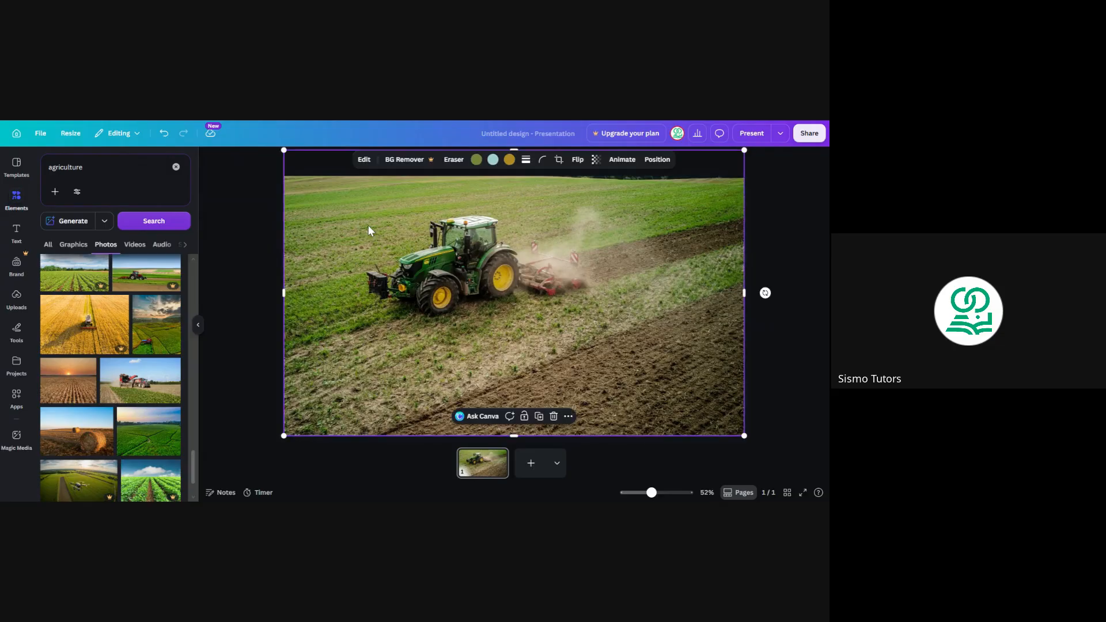
click(264, 203)
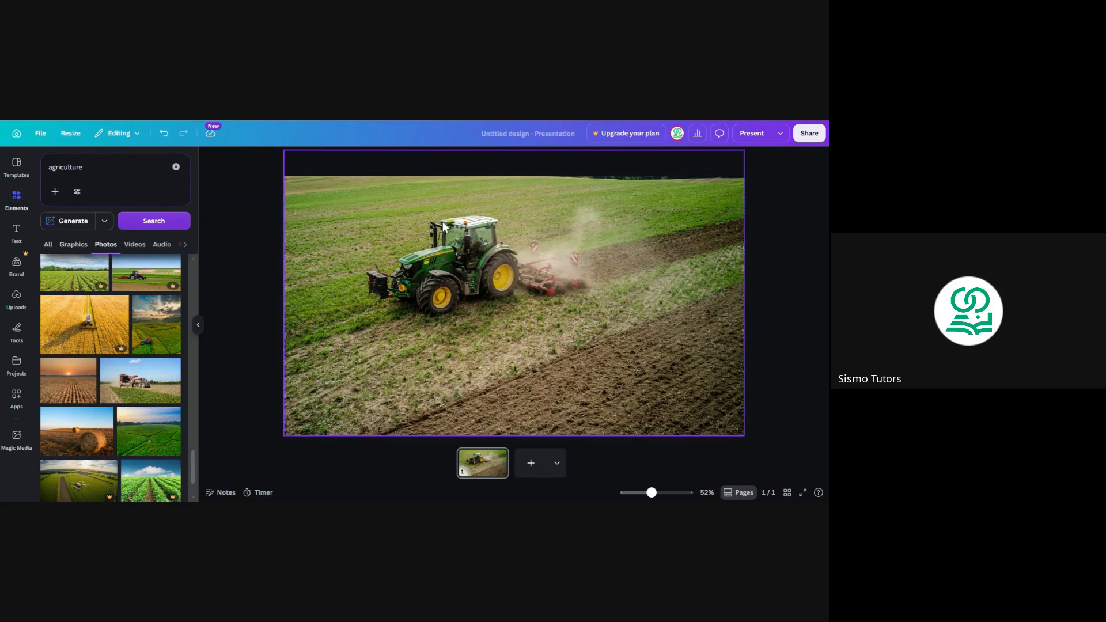
Step: Lower the tractor photo until the tree line is back on the page, and crop its upper edge flush with the page
click(535, 212)
mouse_move(535, 208)
mouse_down()
mouse_move(533, 184)
mouse_move(535, 219)
mouse_up()
click(782, 188)
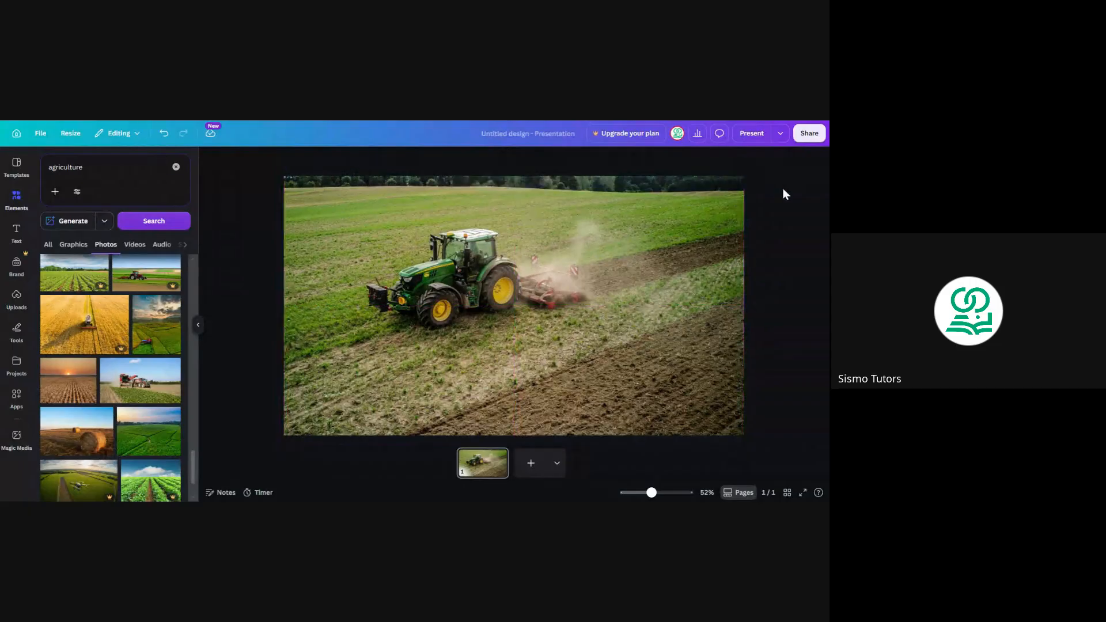
click(535, 271)
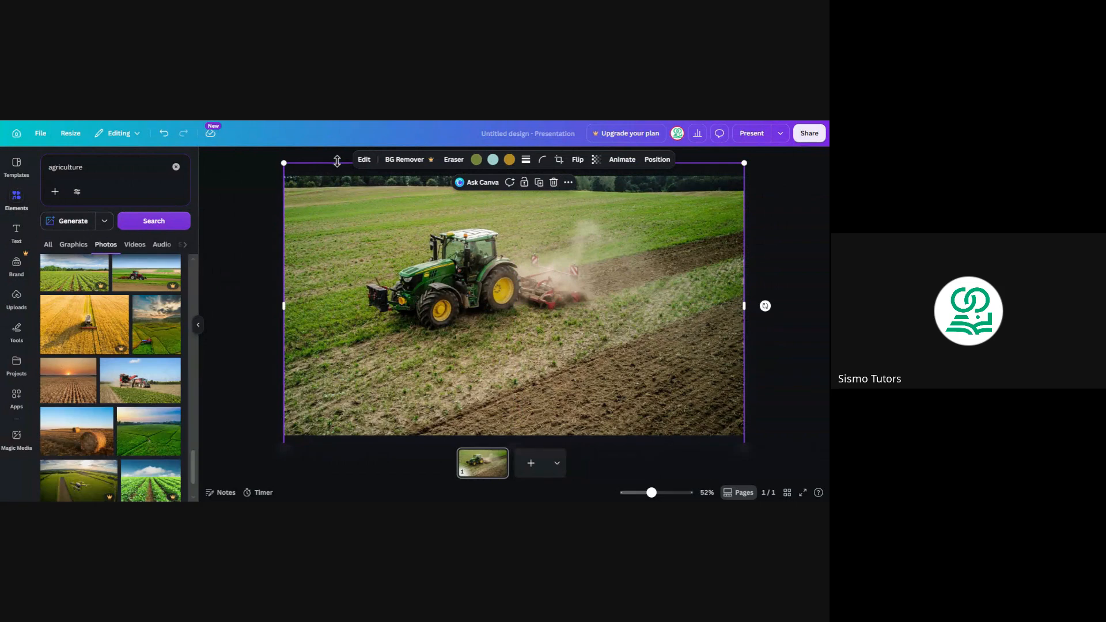
drag(338, 162, 339, 175)
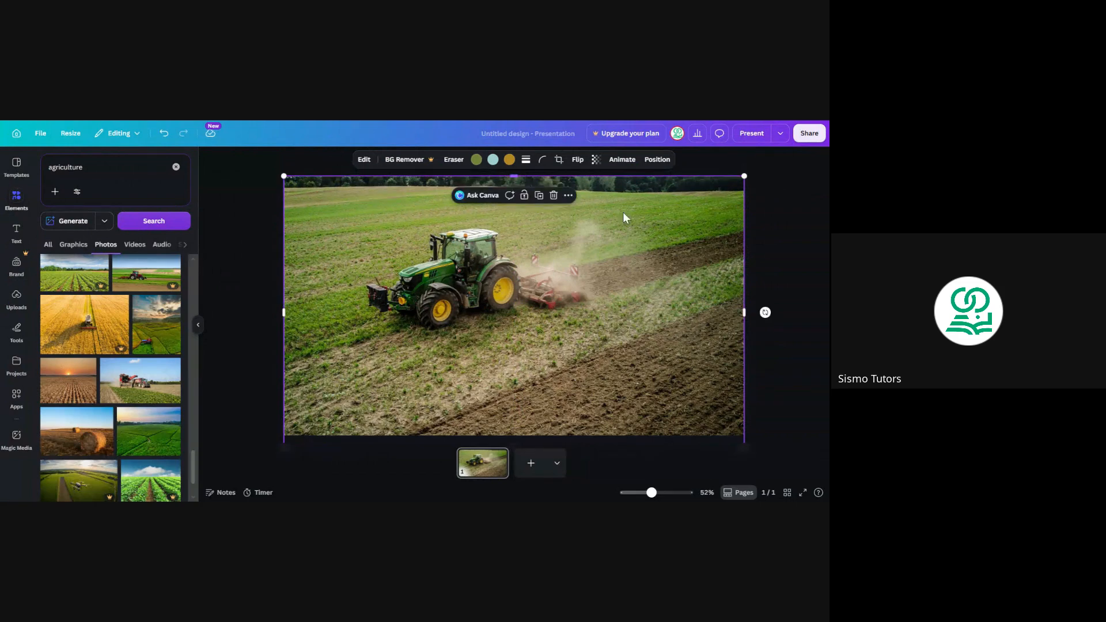
click(780, 230)
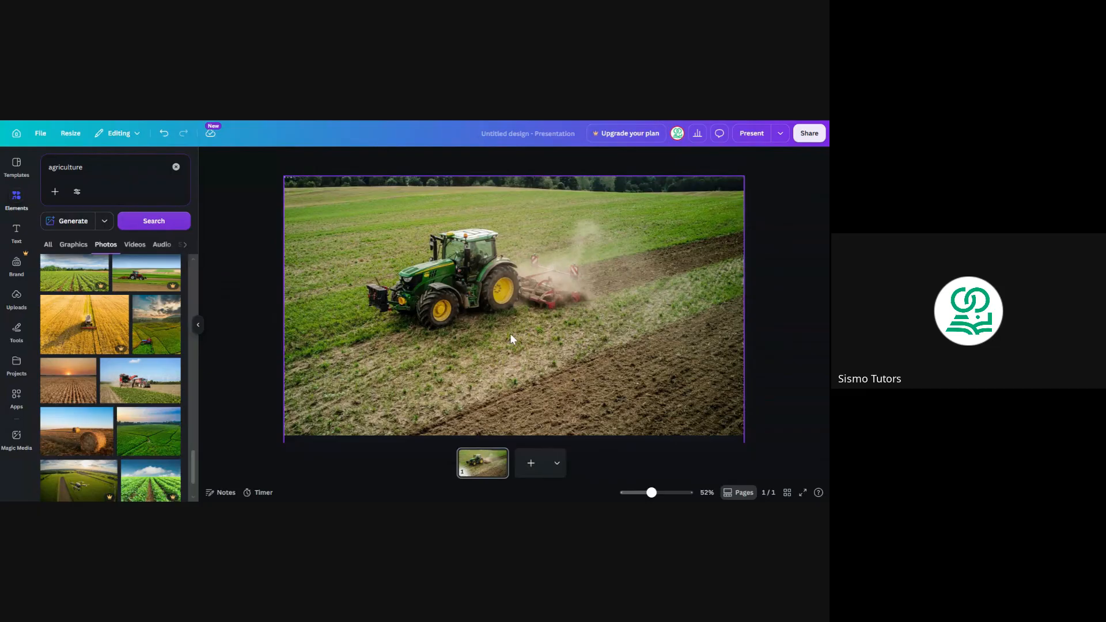
click(368, 414)
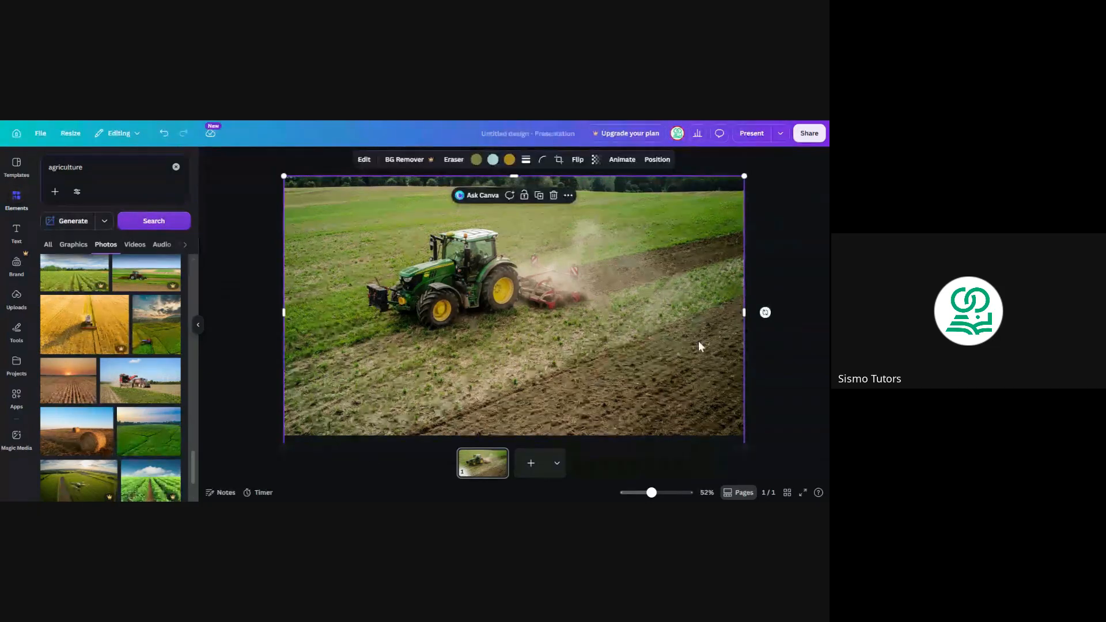
click(783, 351)
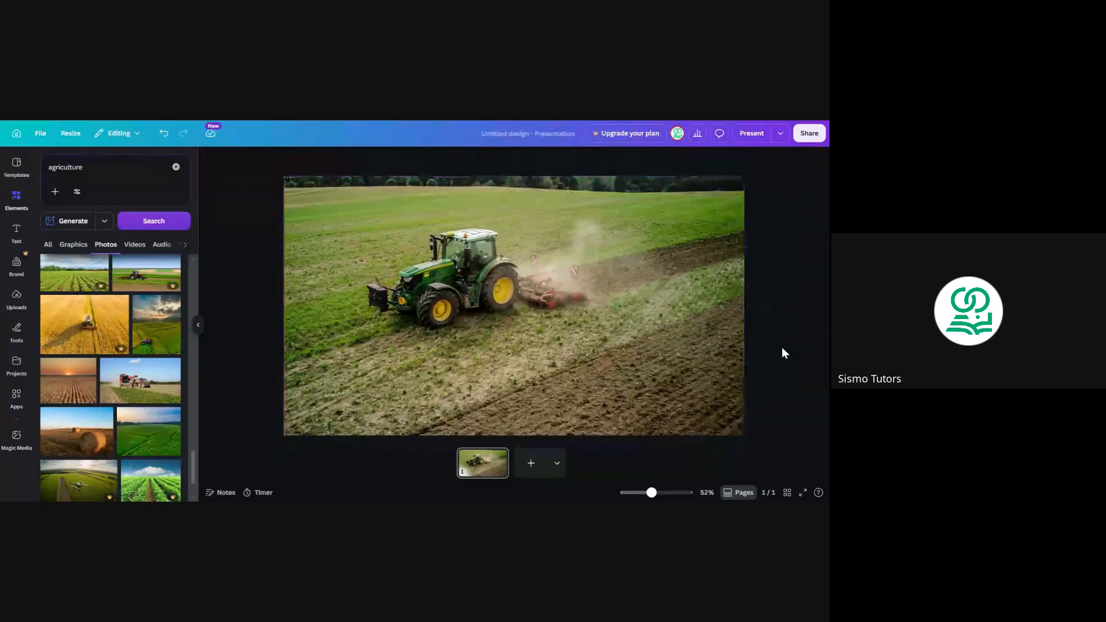
Step: Extend the tractor photo slightly past the page's right edge and trim its lower overhang to just beyond the page
scroll(782, 347, down, 3)
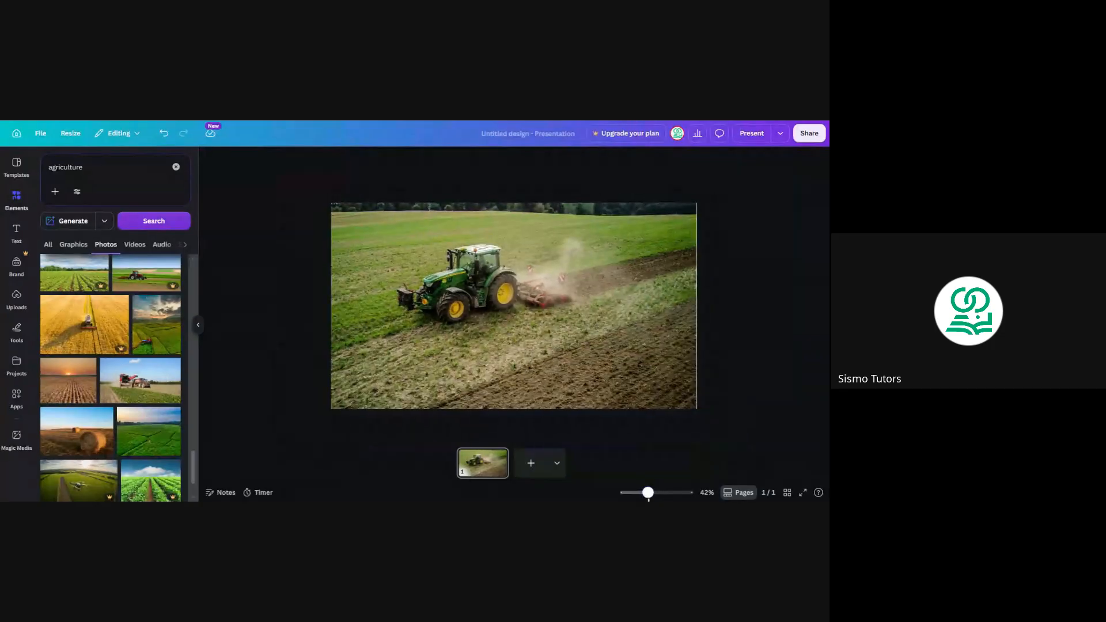
click(662, 348)
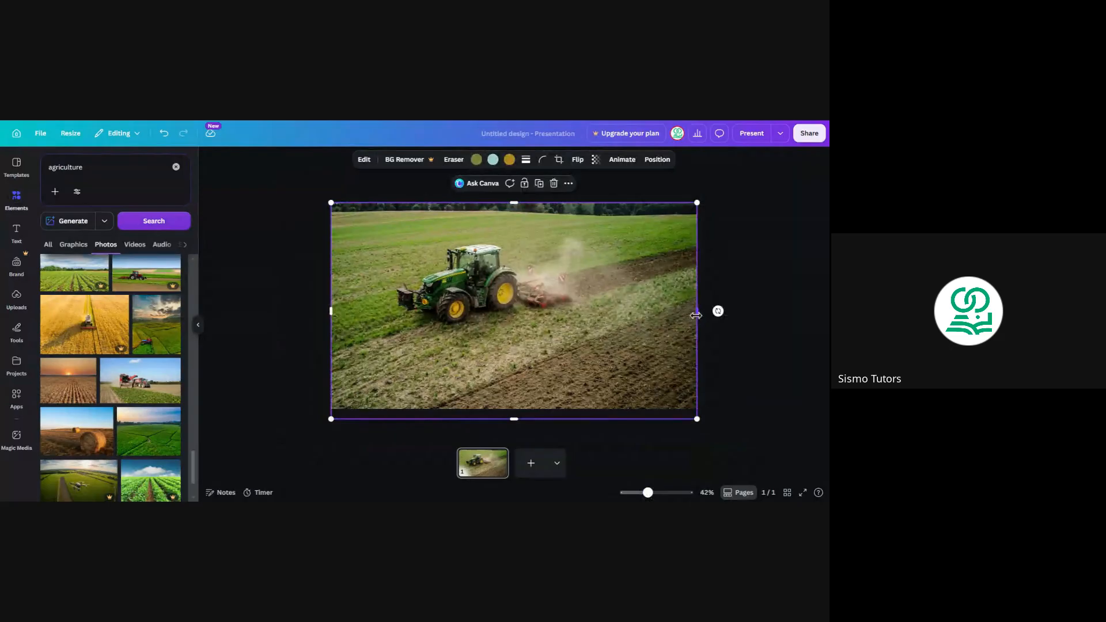
drag(695, 315, 697, 316)
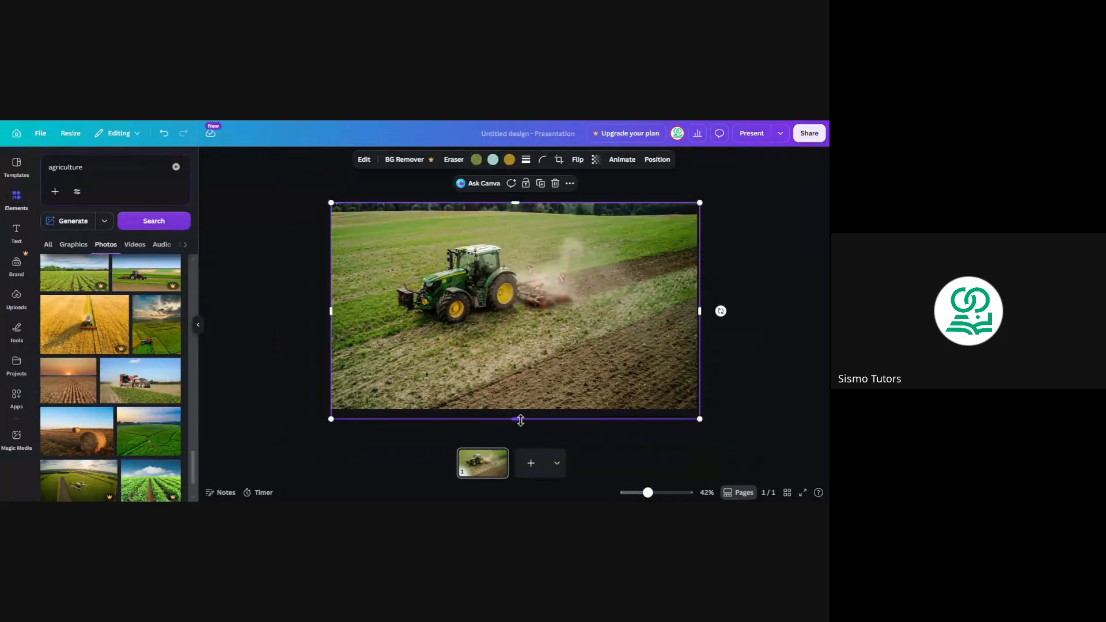
drag(519, 419, 519, 411)
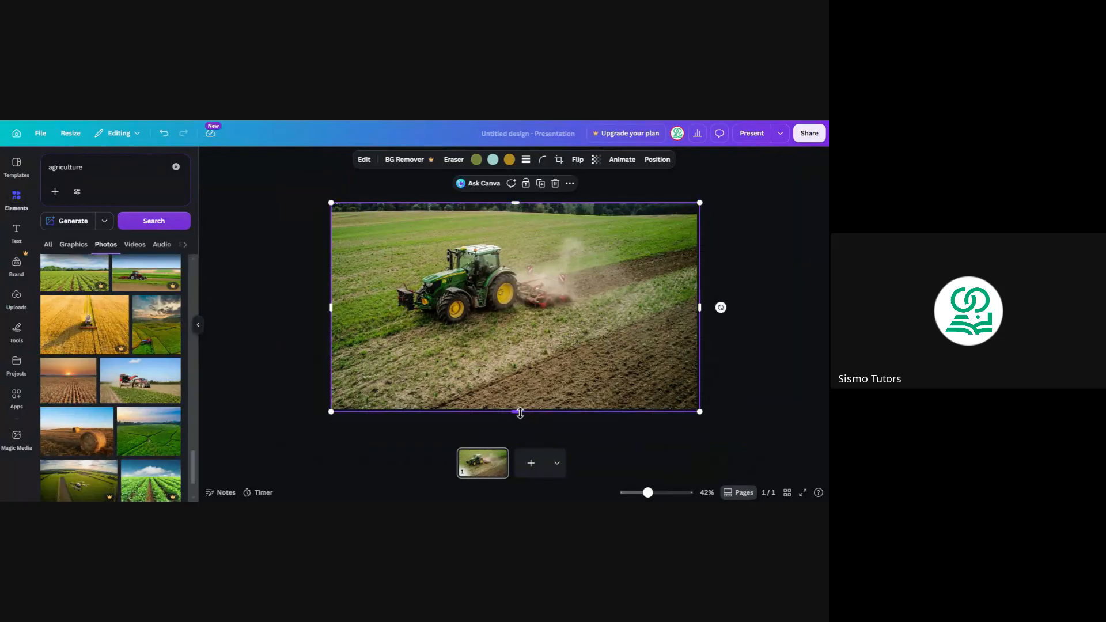
click(740, 260)
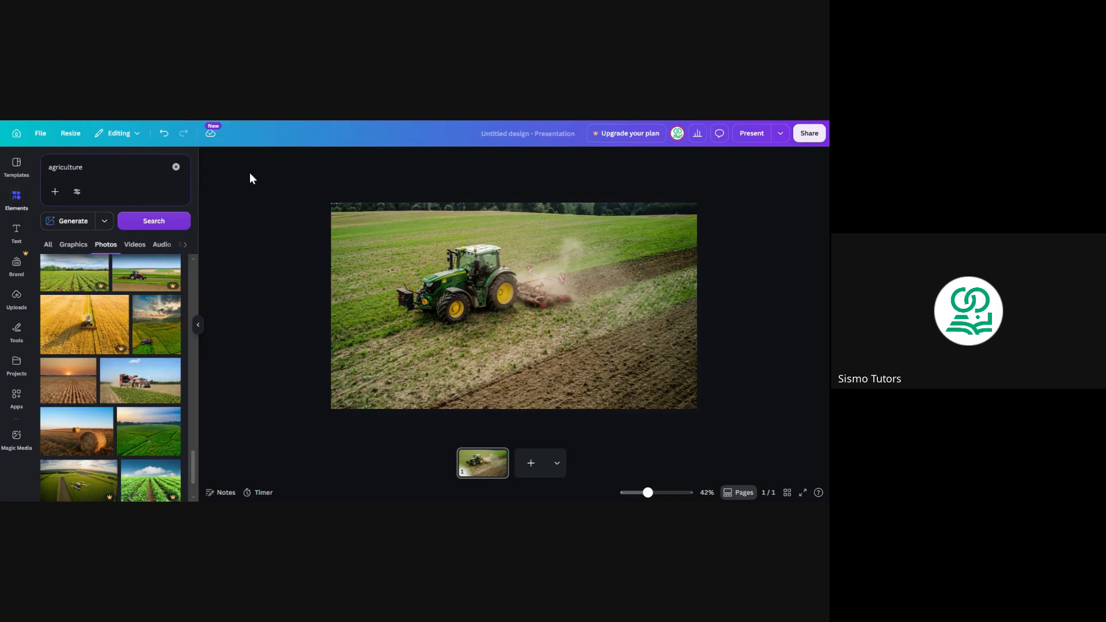
Step: Search all elements for "square" and add the rounded square shape to the page
double_click(82, 168)
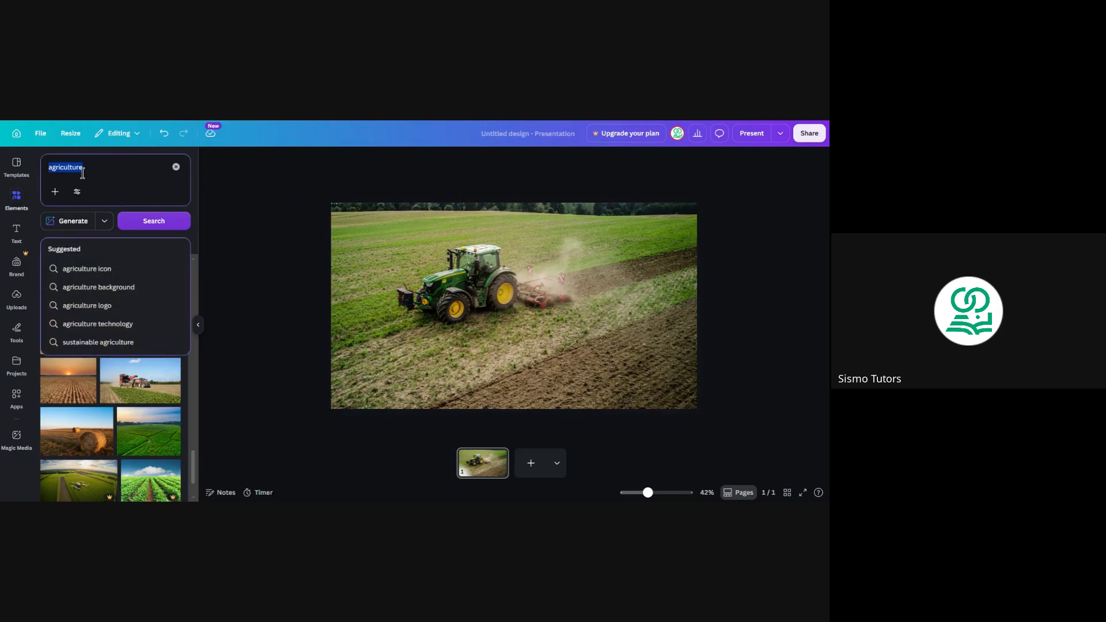
text(square)
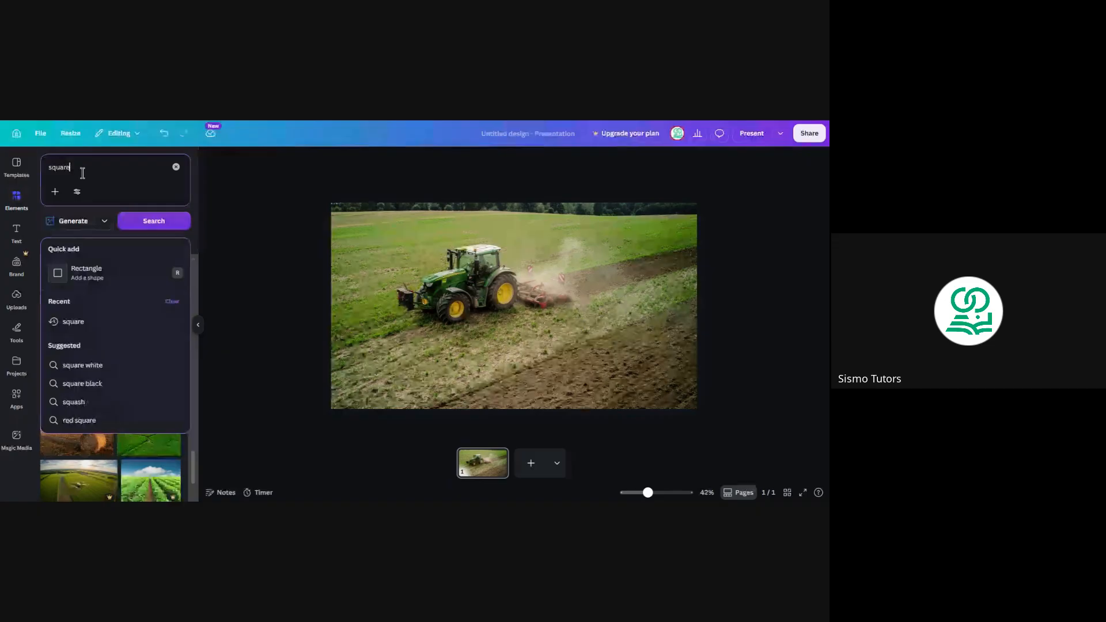
key(Return)
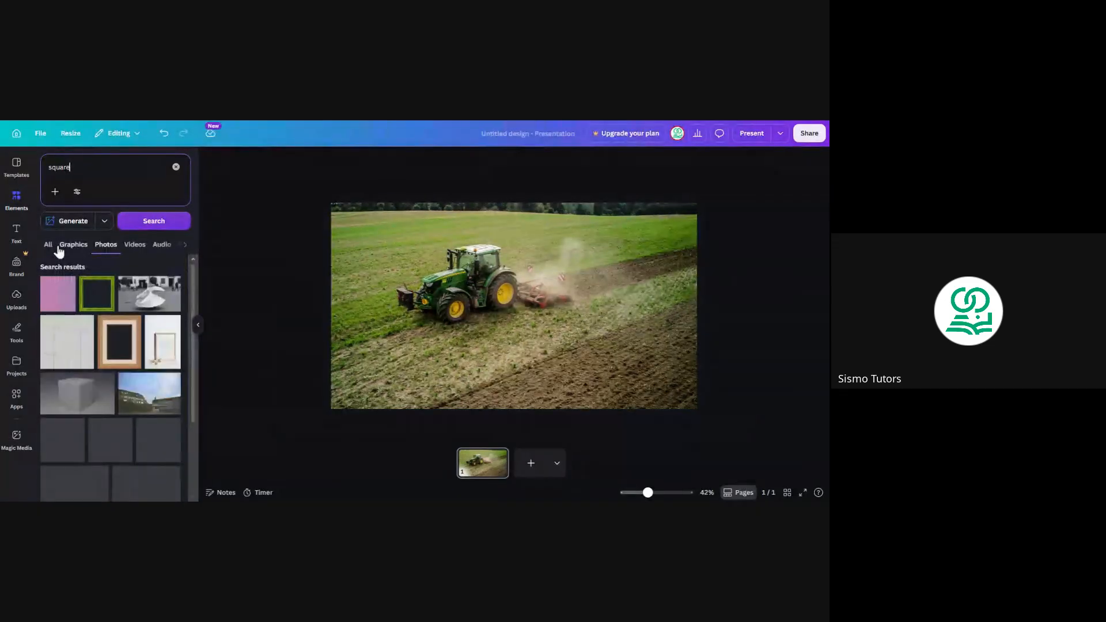
click(48, 247)
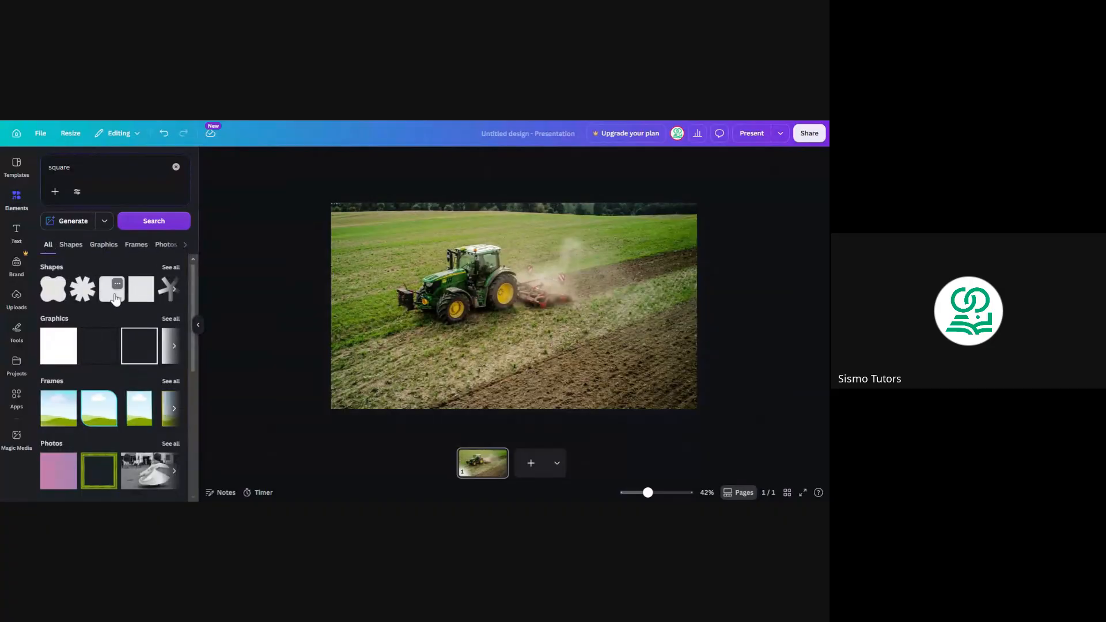
click(114, 297)
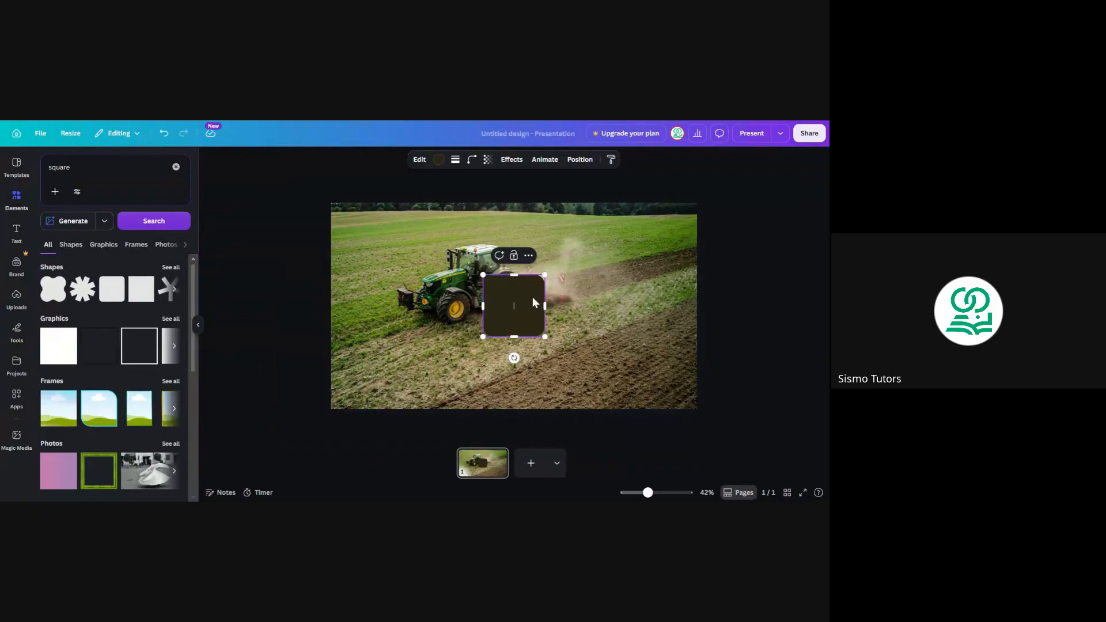
Step: Flatten the rounded square into a small horizontal bar and place it near the page's upper-left corner
drag(532, 296, 575, 270)
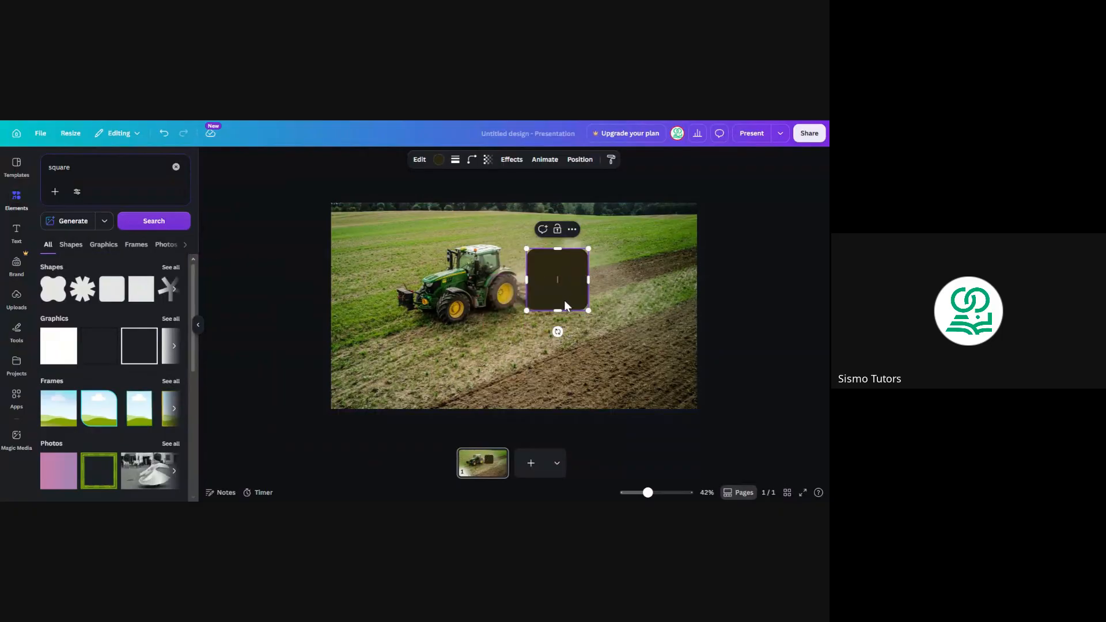
drag(558, 310, 576, 255)
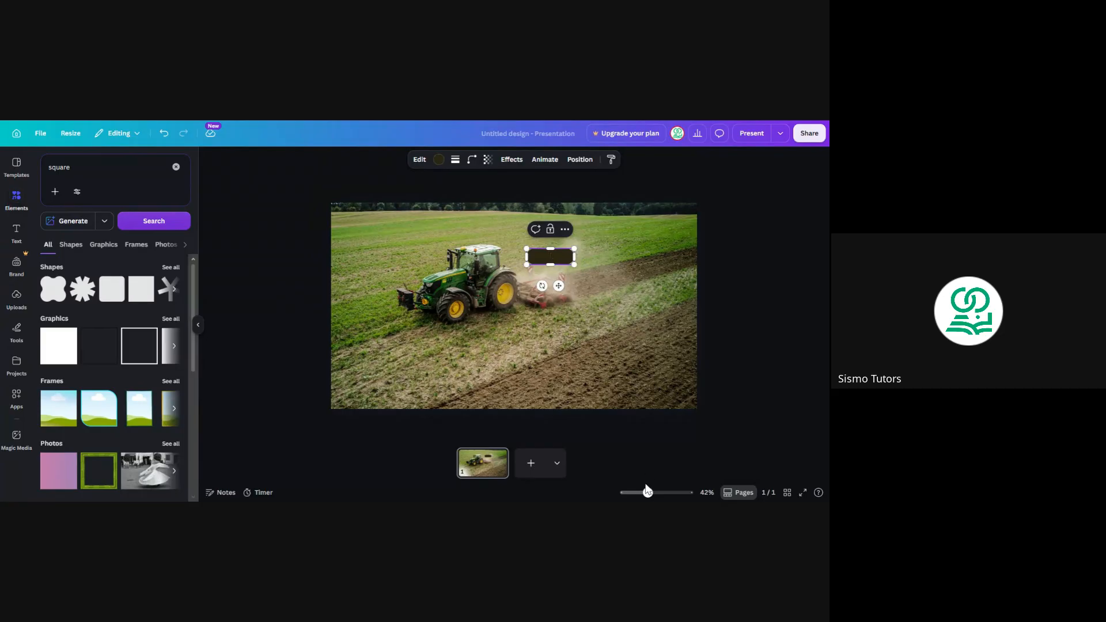
drag(648, 492, 652, 492)
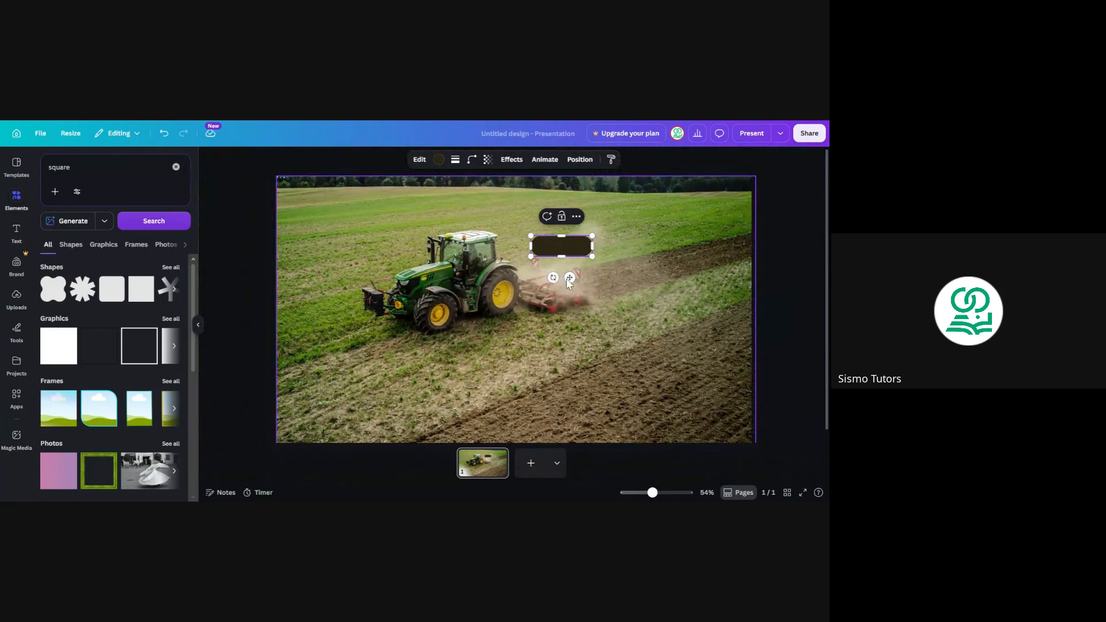
drag(569, 281, 320, 222)
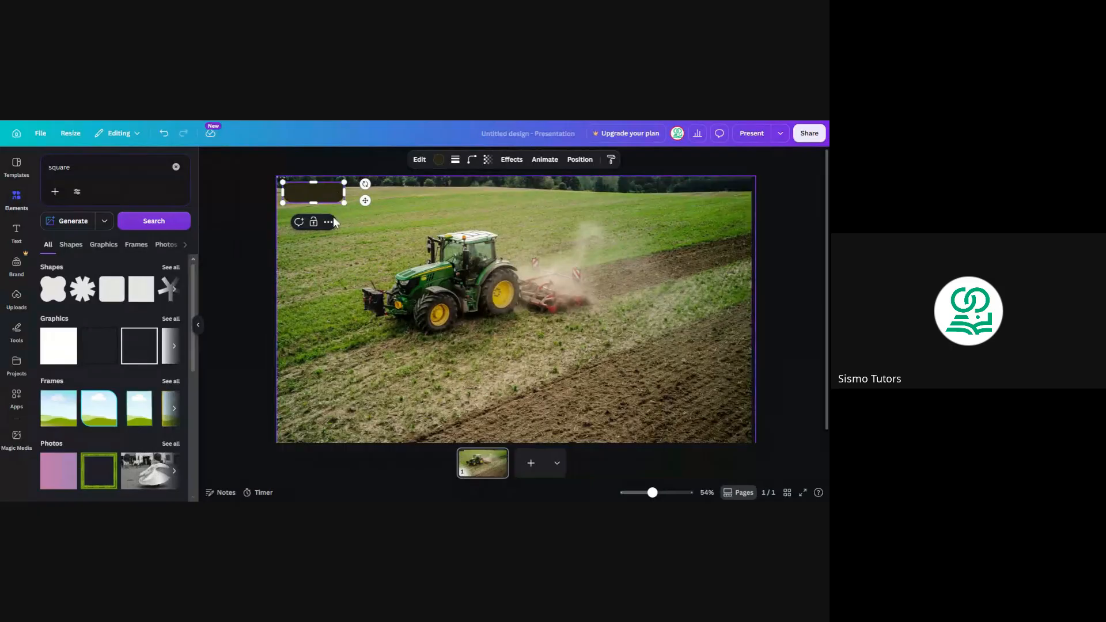
drag(365, 200, 382, 199)
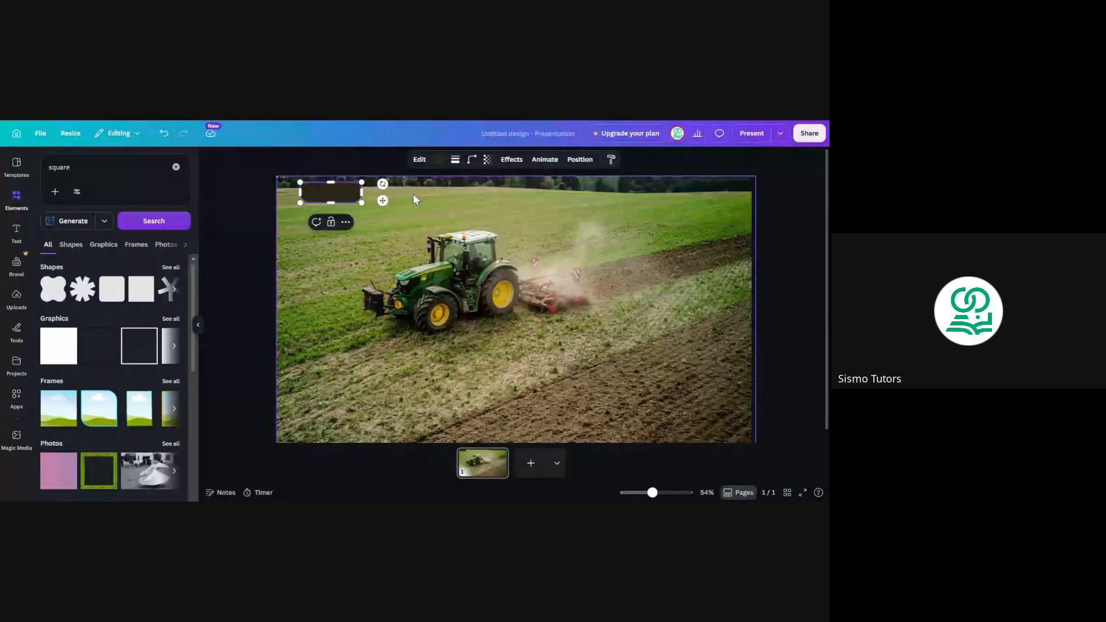
drag(385, 198, 383, 200)
Step: Fill the small rounded bar with white and shrink it slightly
click(440, 160)
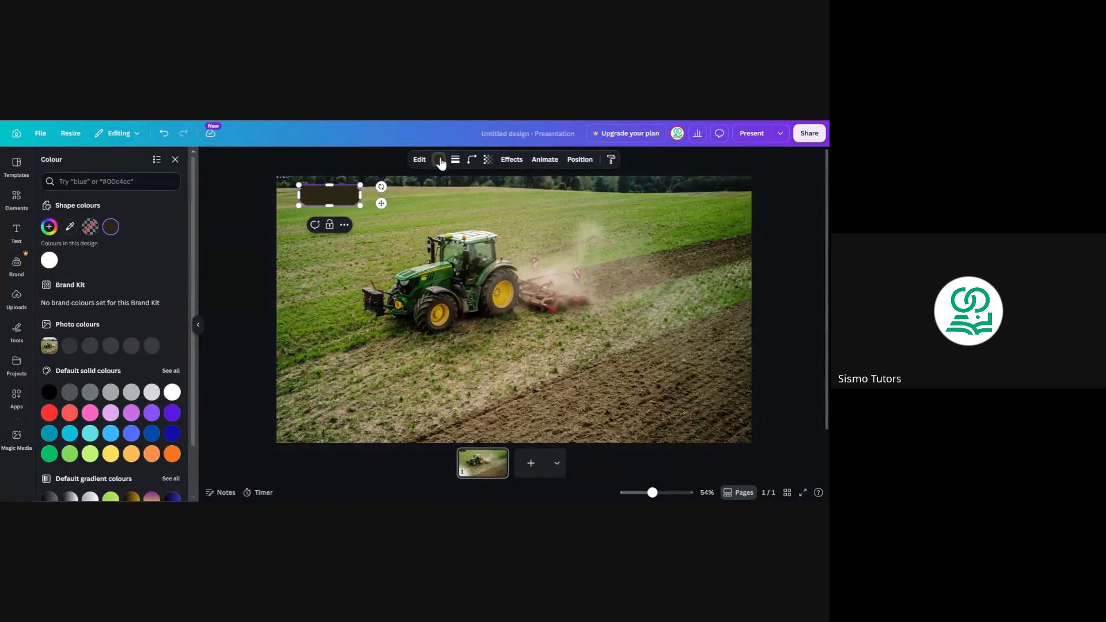
click(49, 260)
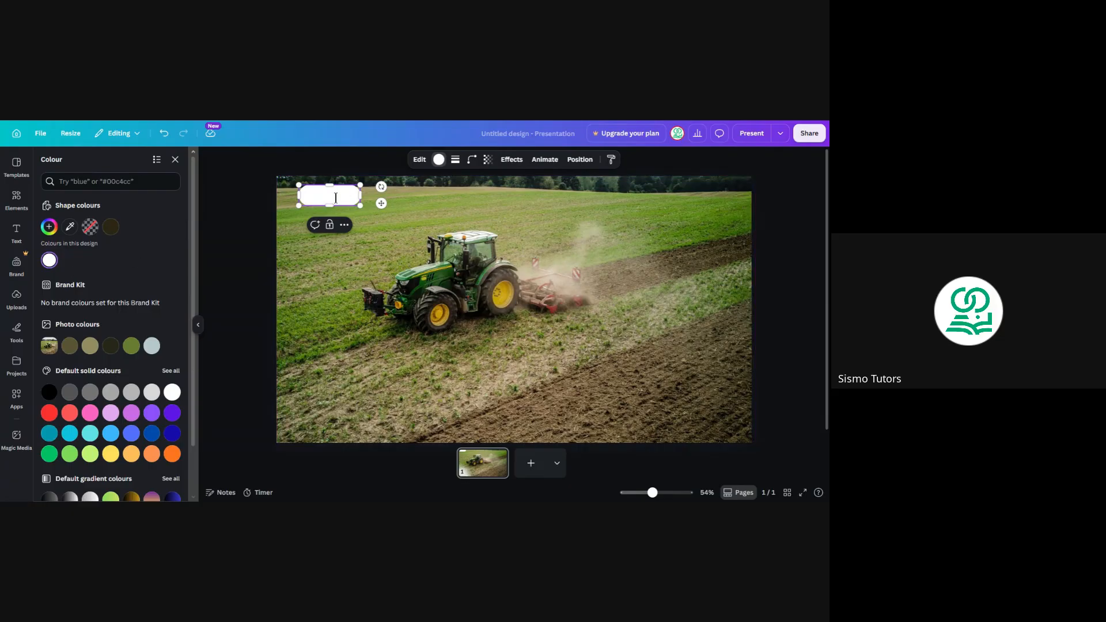
drag(360, 205, 356, 205)
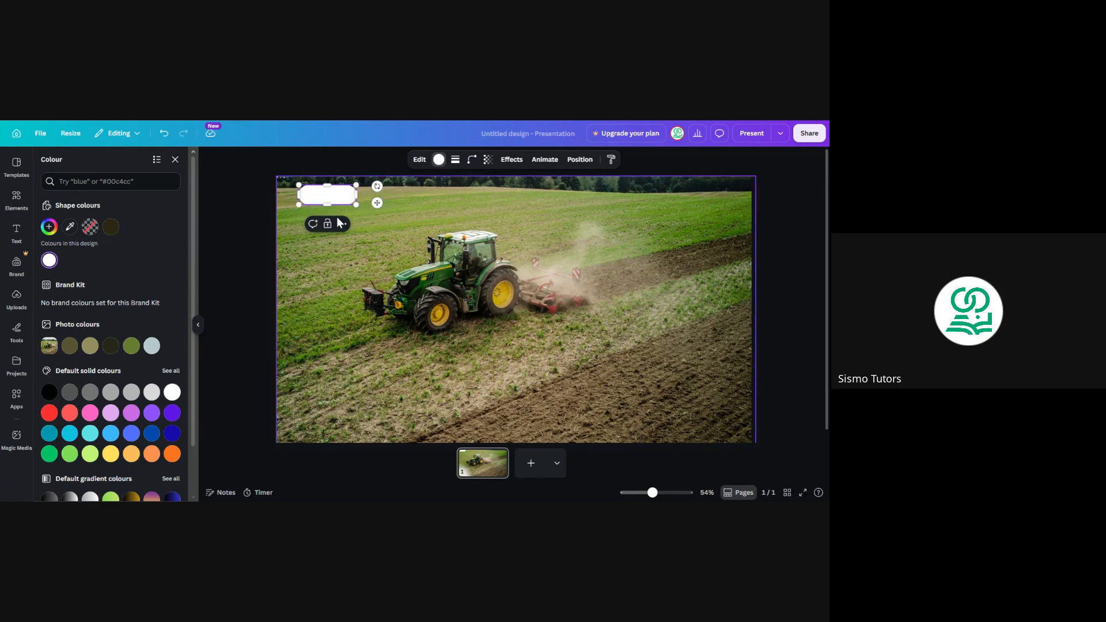
click(722, 156)
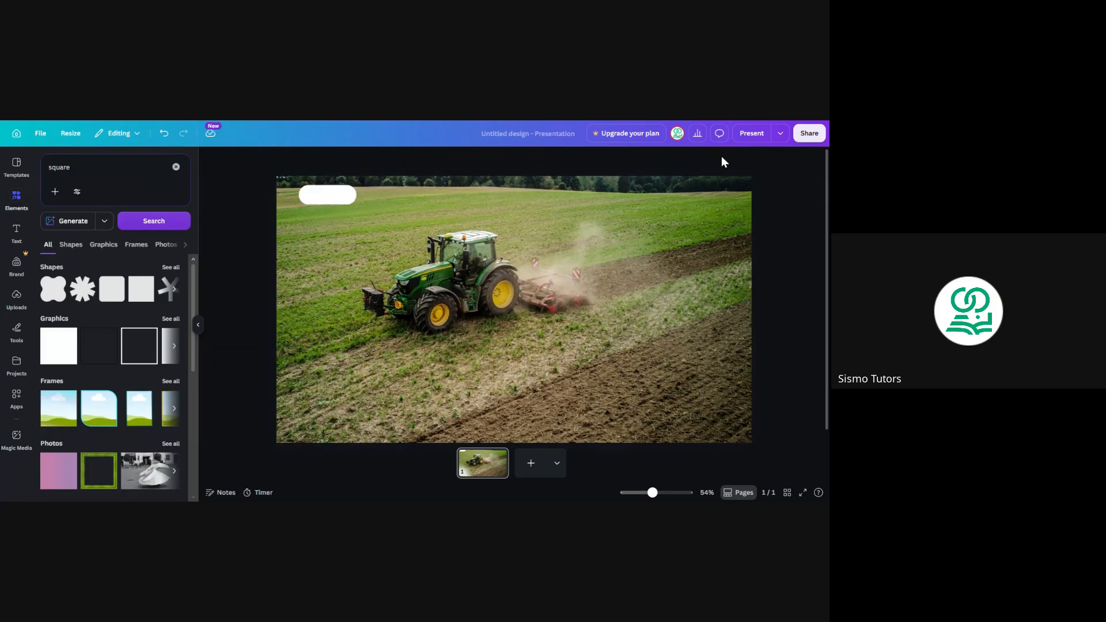
Step: Duplicate the white rounded bar, place the copy beside the original, and stretch it into a long bar across the page's upper edge
click(333, 199)
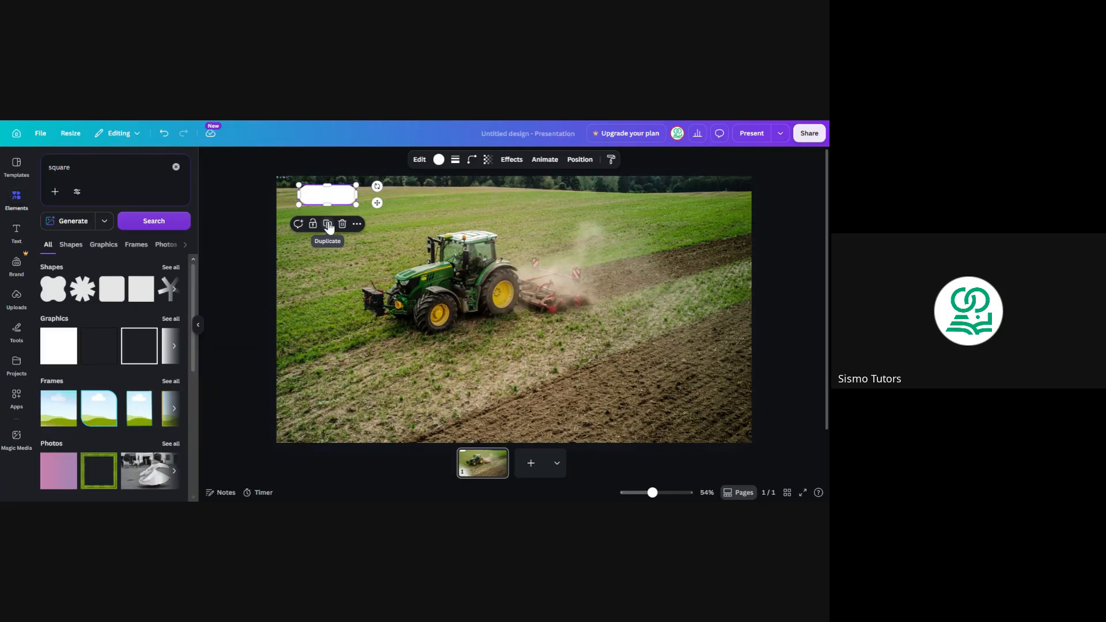
click(327, 224)
drag(333, 202, 443, 196)
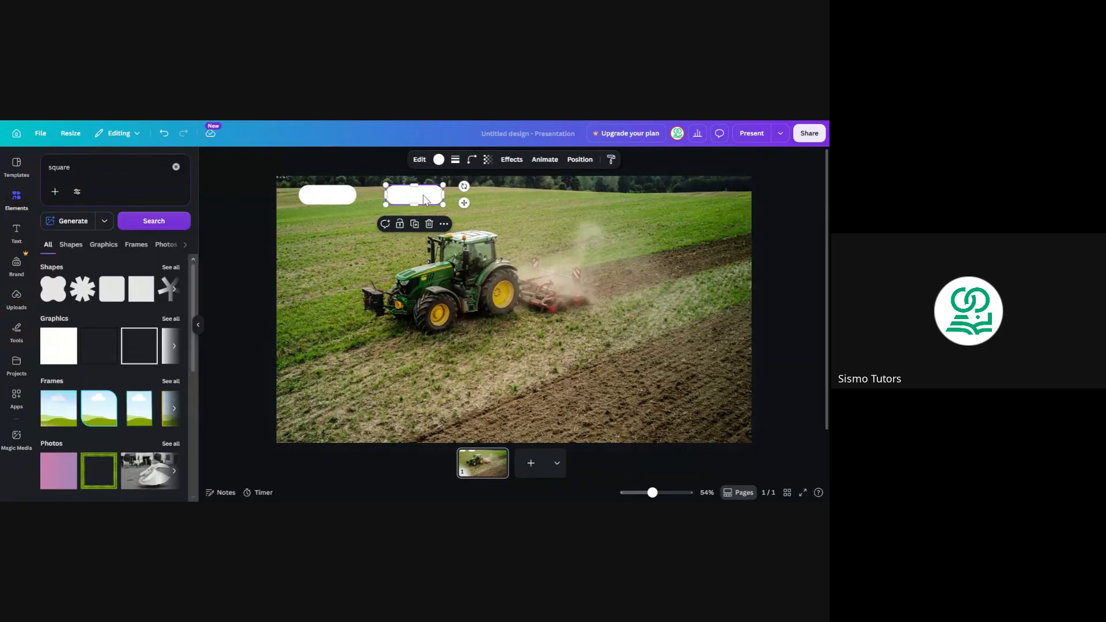
drag(416, 195, 671, 182)
click(782, 210)
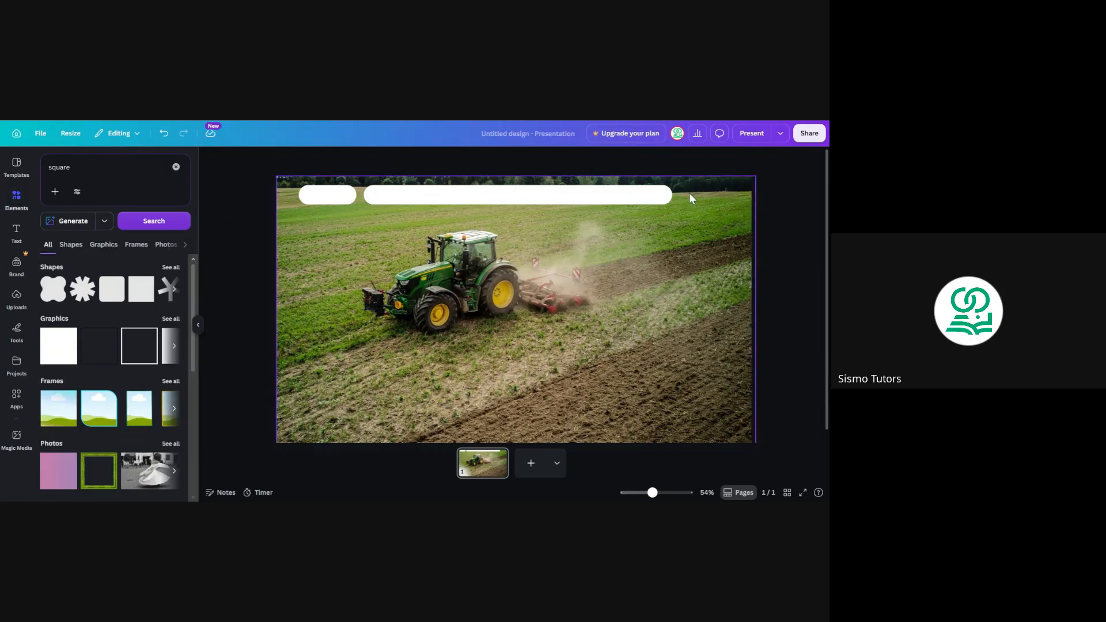
click(319, 196)
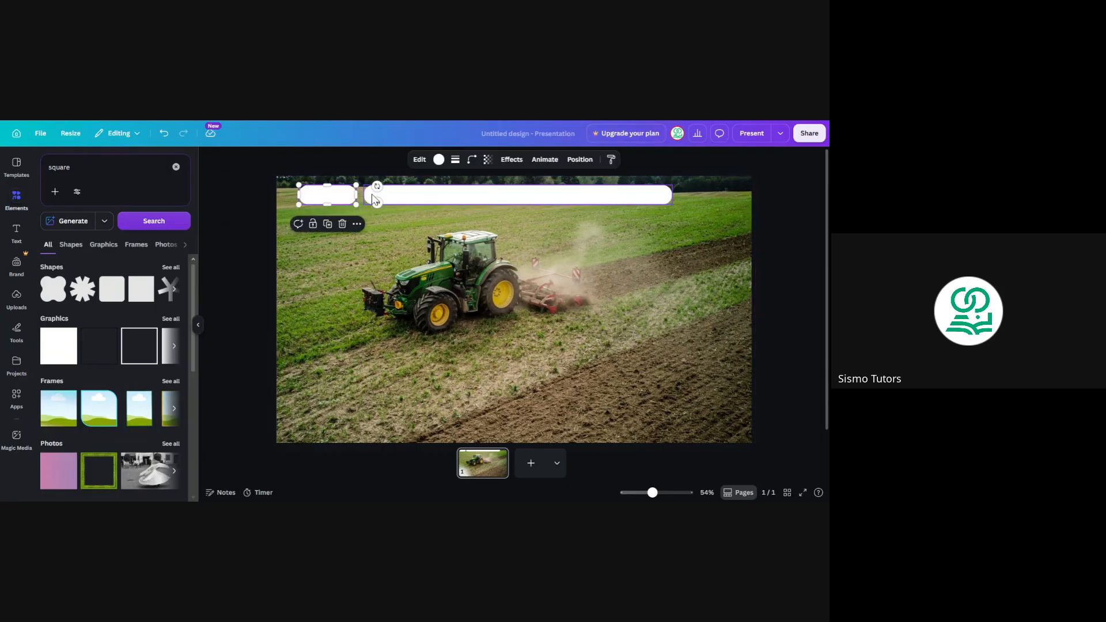
Step: Duplicate the small white bar and place the copy just past the long bar's right end, level with it and with matching gaps
click(328, 224)
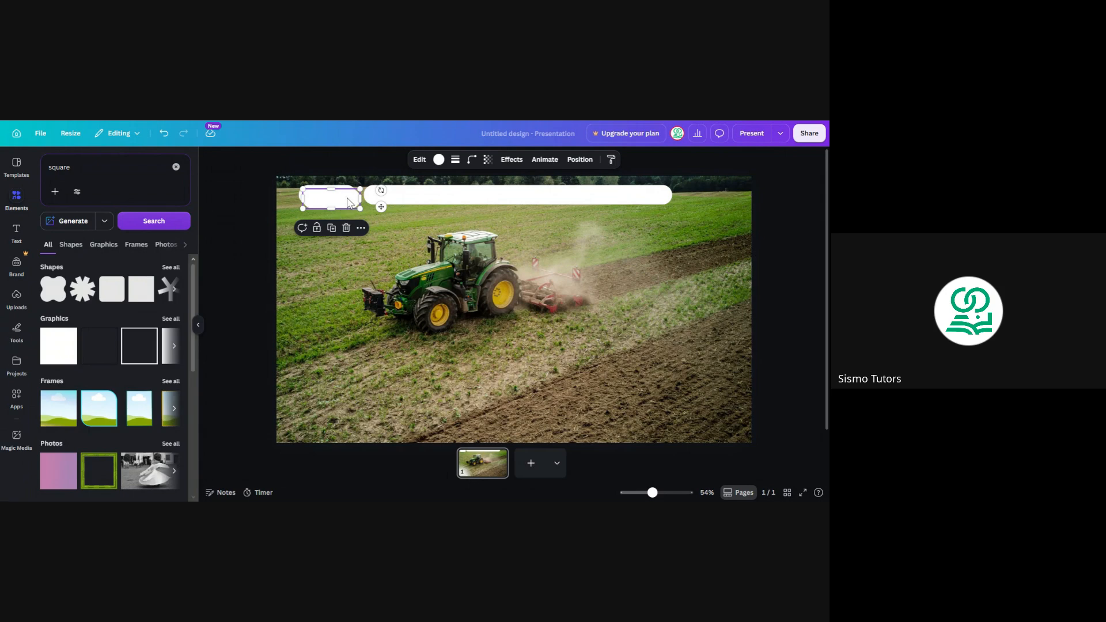
drag(346, 198, 720, 194)
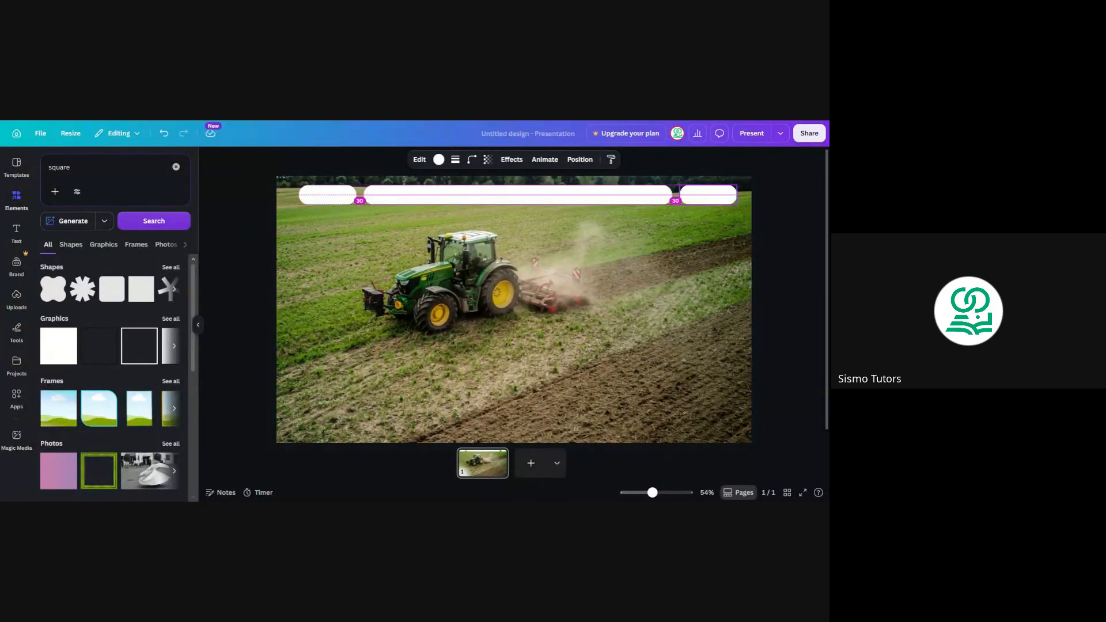
drag(720, 193, 720, 193)
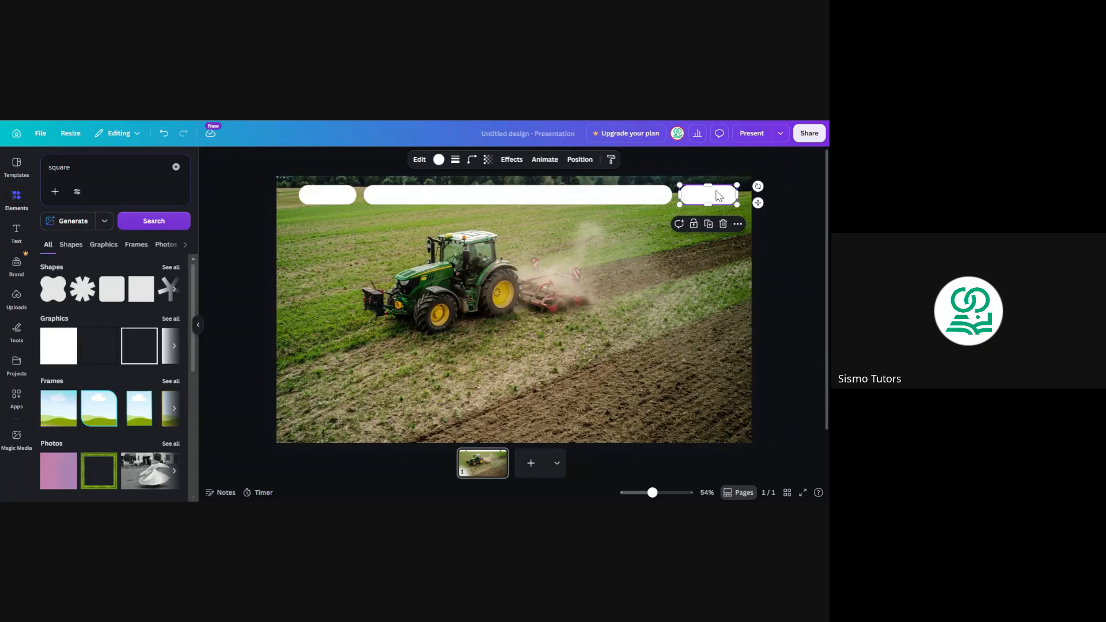
click(770, 222)
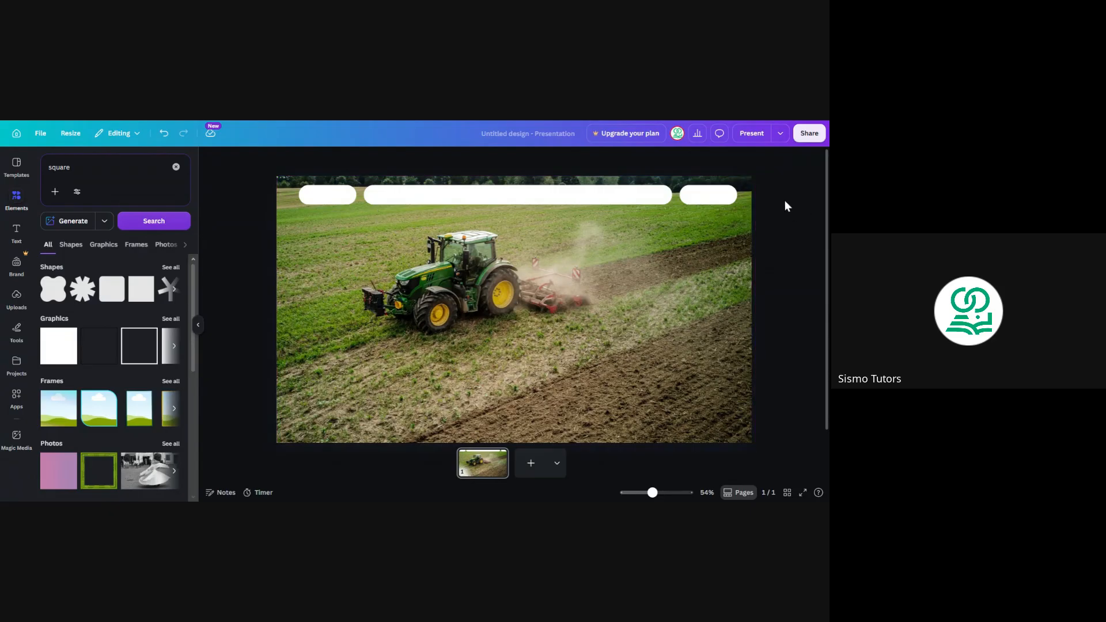
Step: Group the two small white bars and the long bar into one object
click(328, 197)
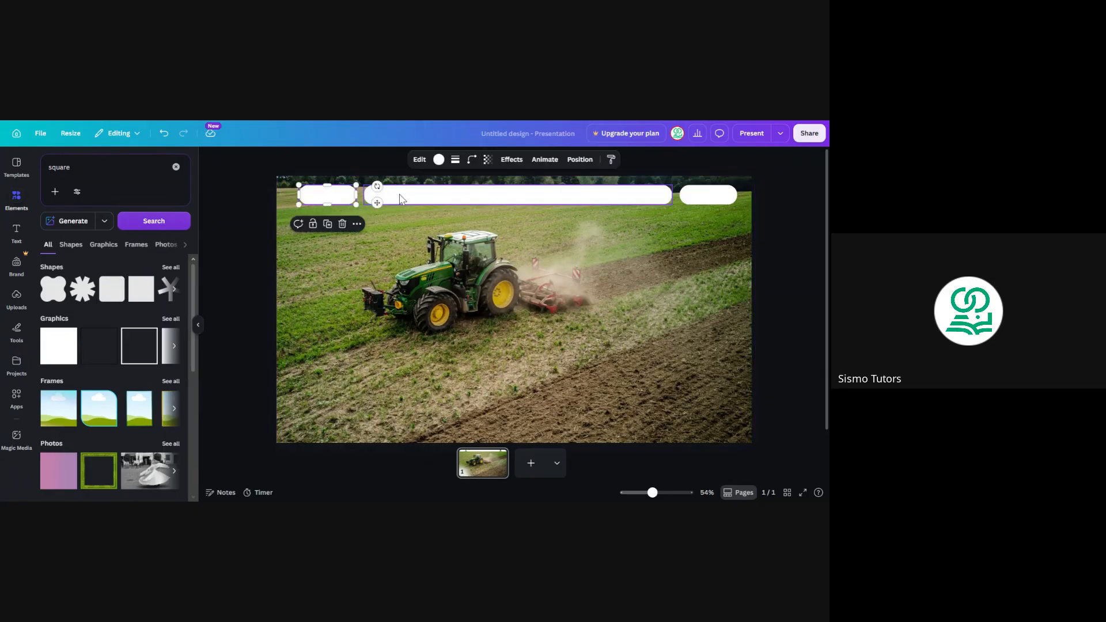
shift+click(401, 199)
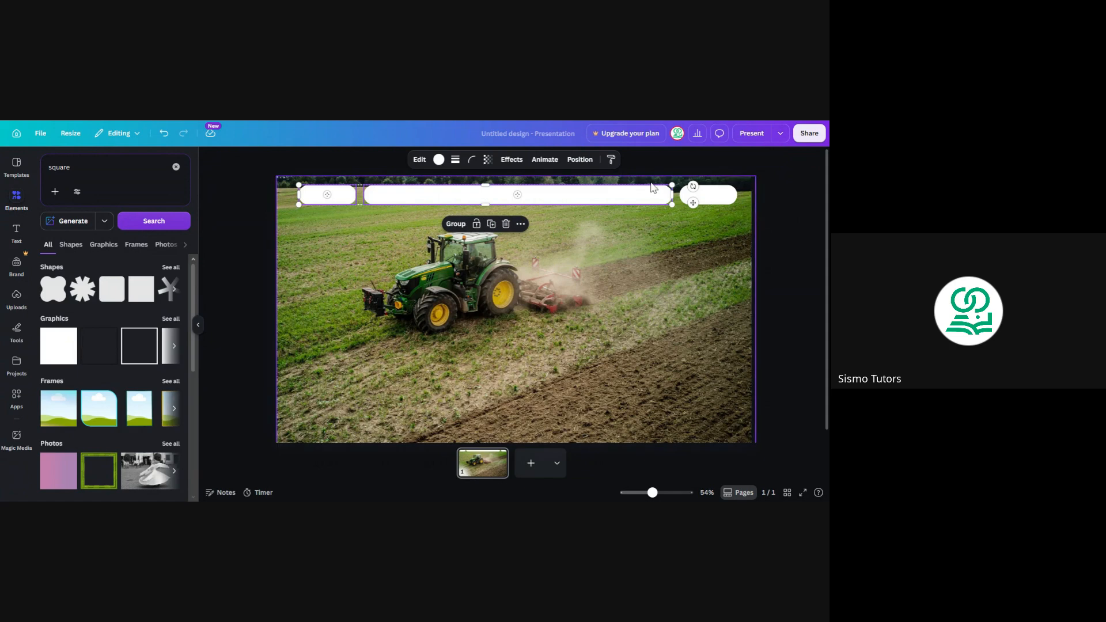
shift+click(713, 199)
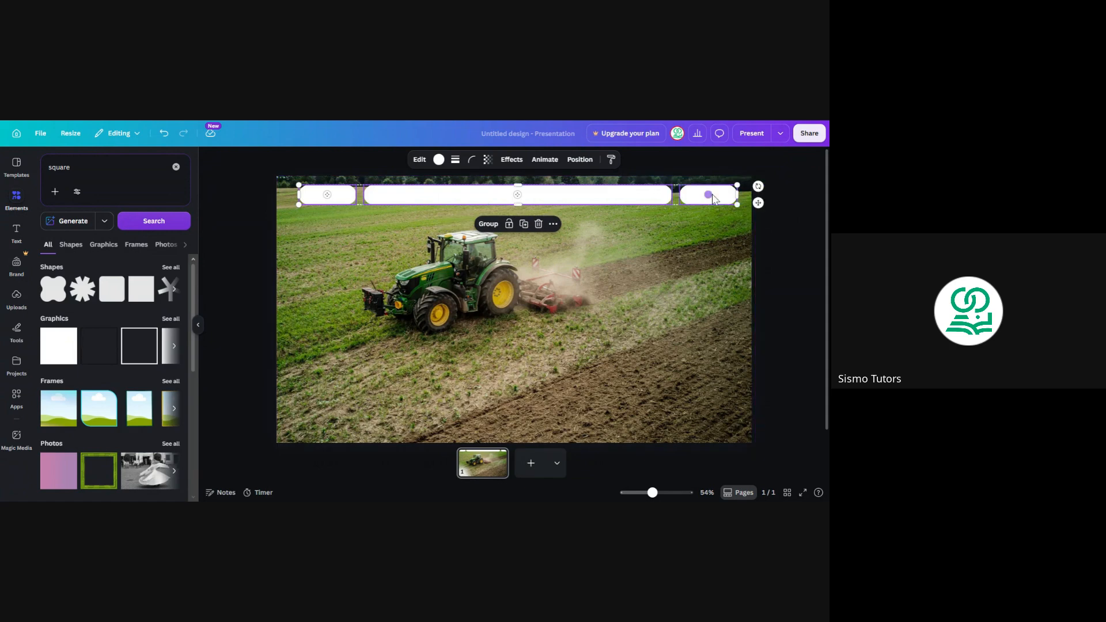
click(492, 226)
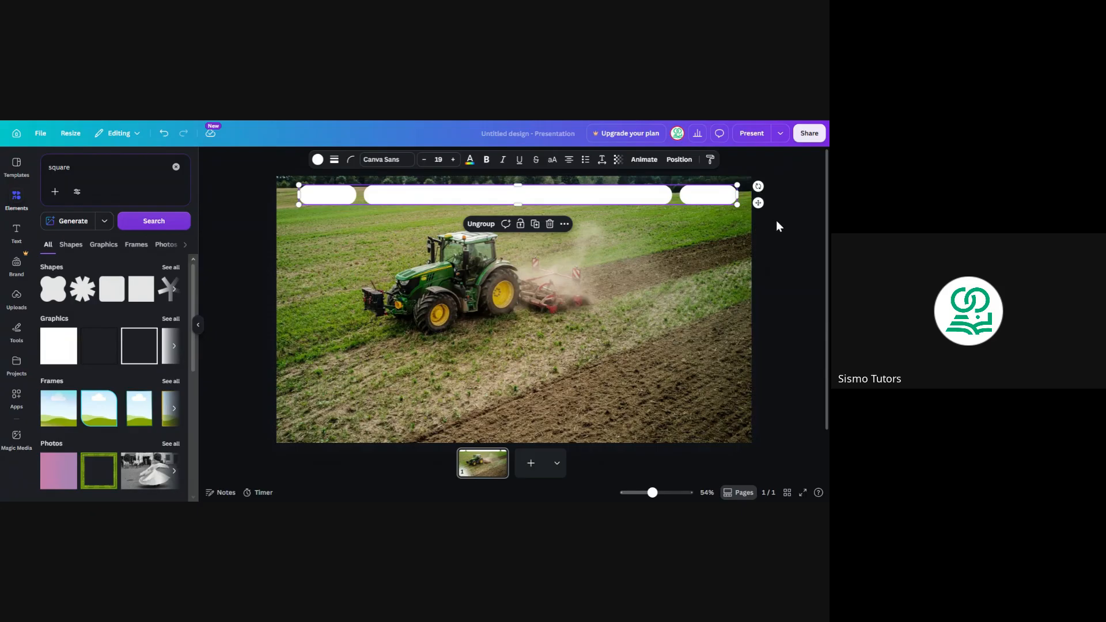
click(775, 239)
Step: Centre the grouped white bars horizontally on the page, slightly below its upper edge
click(624, 198)
mouse_move(624, 197)
mouse_down()
mouse_move(603, 201)
mouse_move(618, 200)
mouse_up()
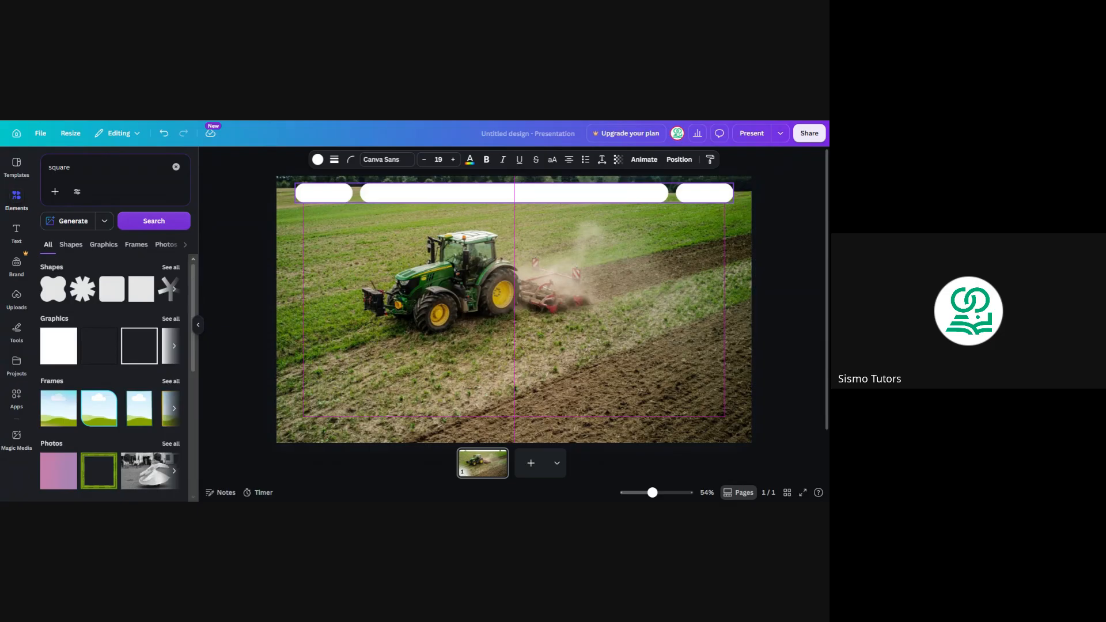
drag(619, 199, 618, 202)
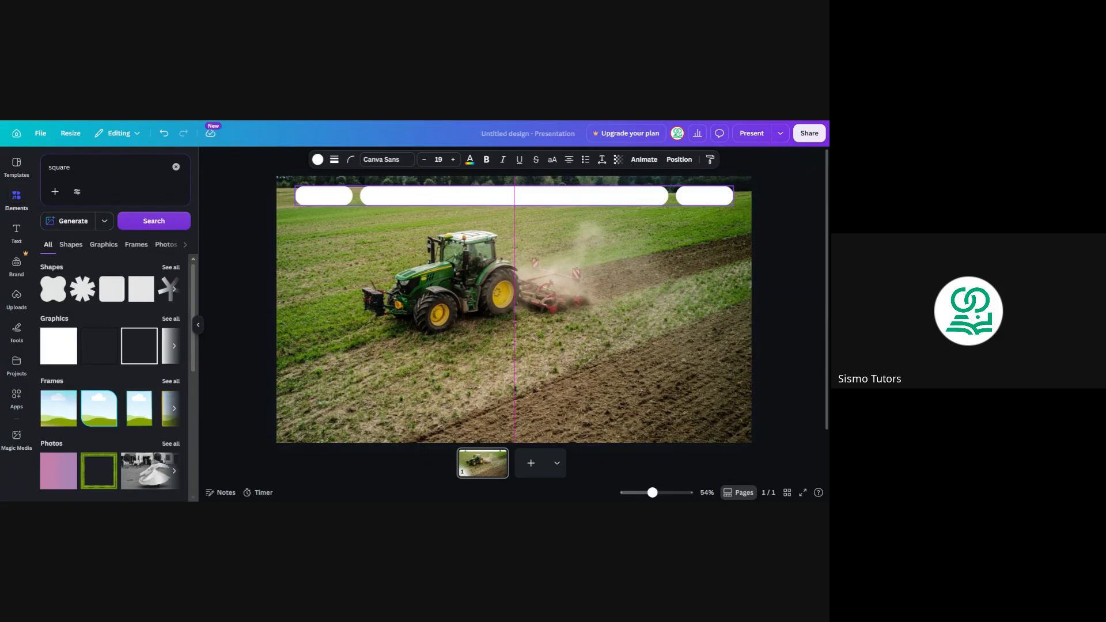
drag(619, 202, 618, 200)
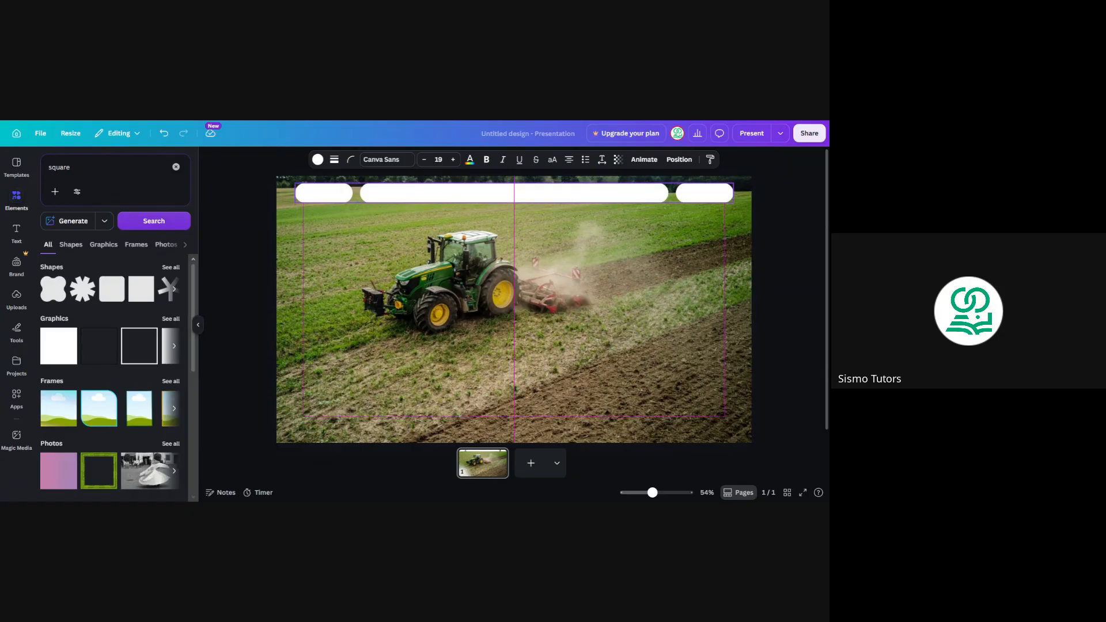
drag(618, 199, 618, 202)
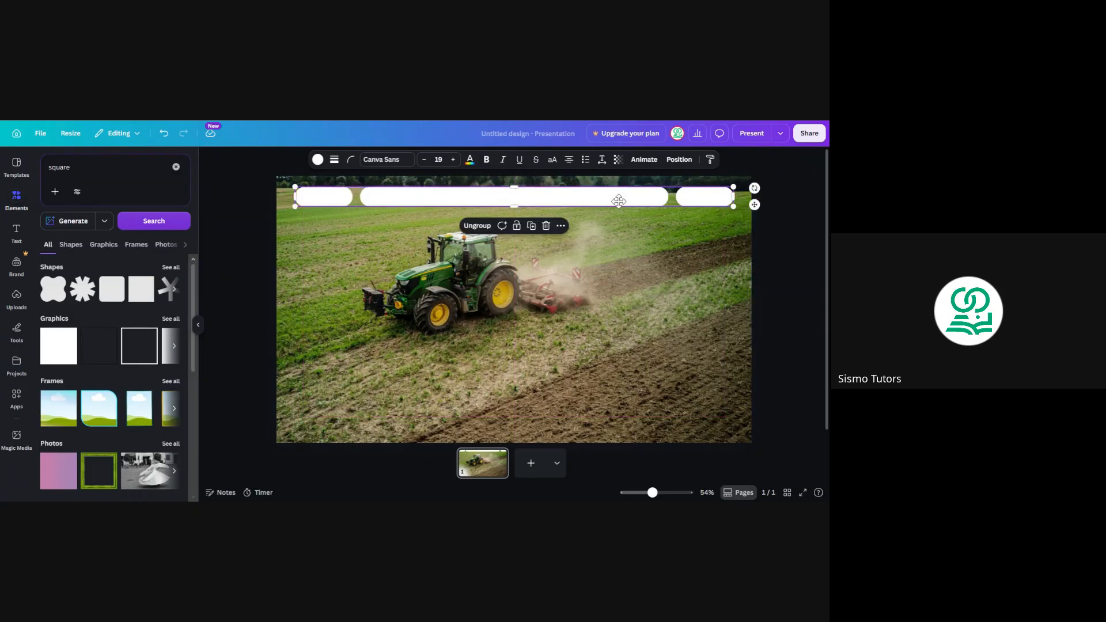
click(779, 231)
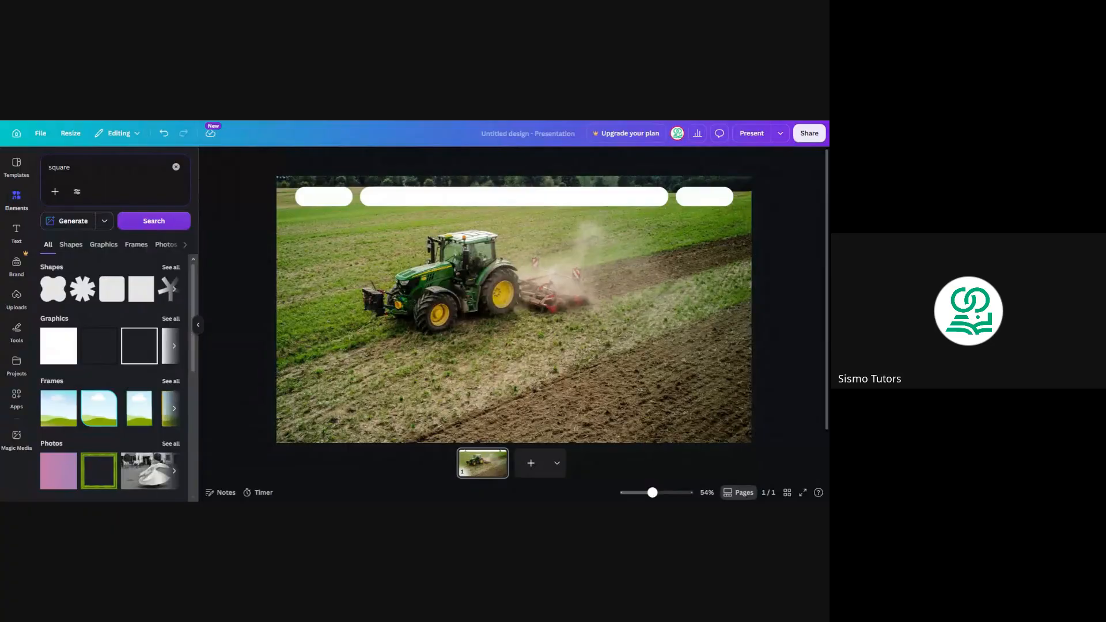
Step: Ungroup the bars and place a slightly smaller duplicate of the right-hand small bar inside the long bar's right end
click(717, 199)
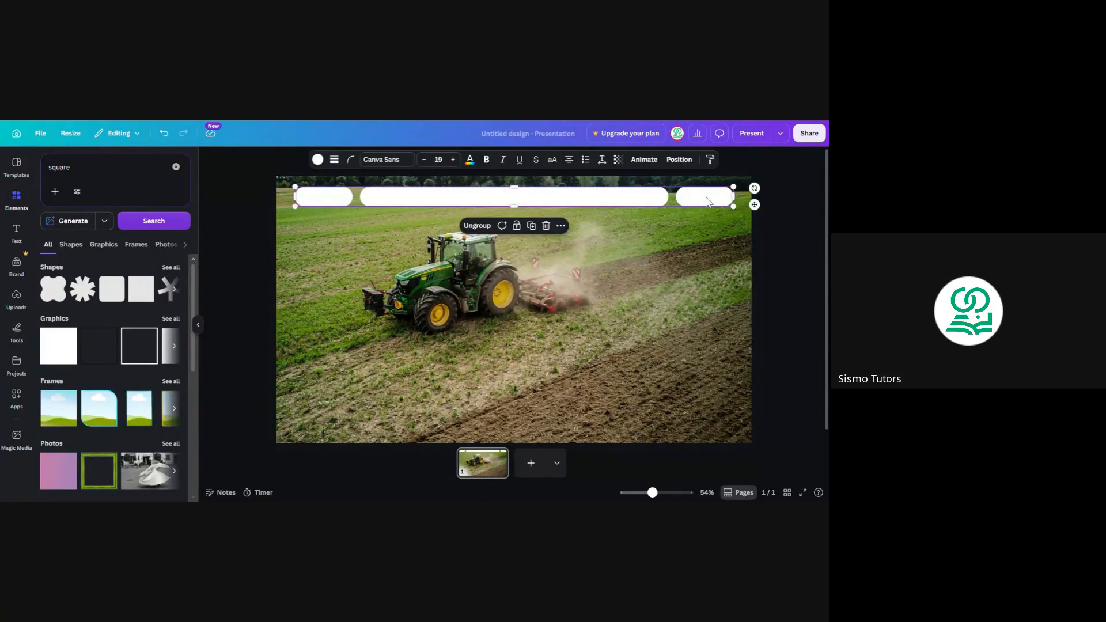
click(479, 228)
click(776, 248)
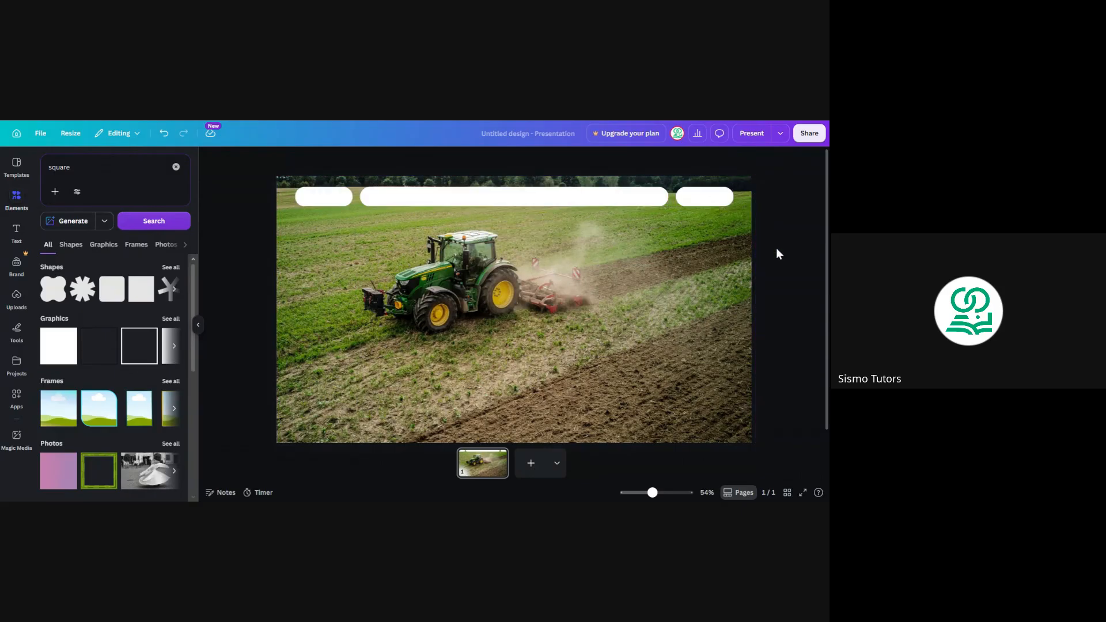
click(711, 200)
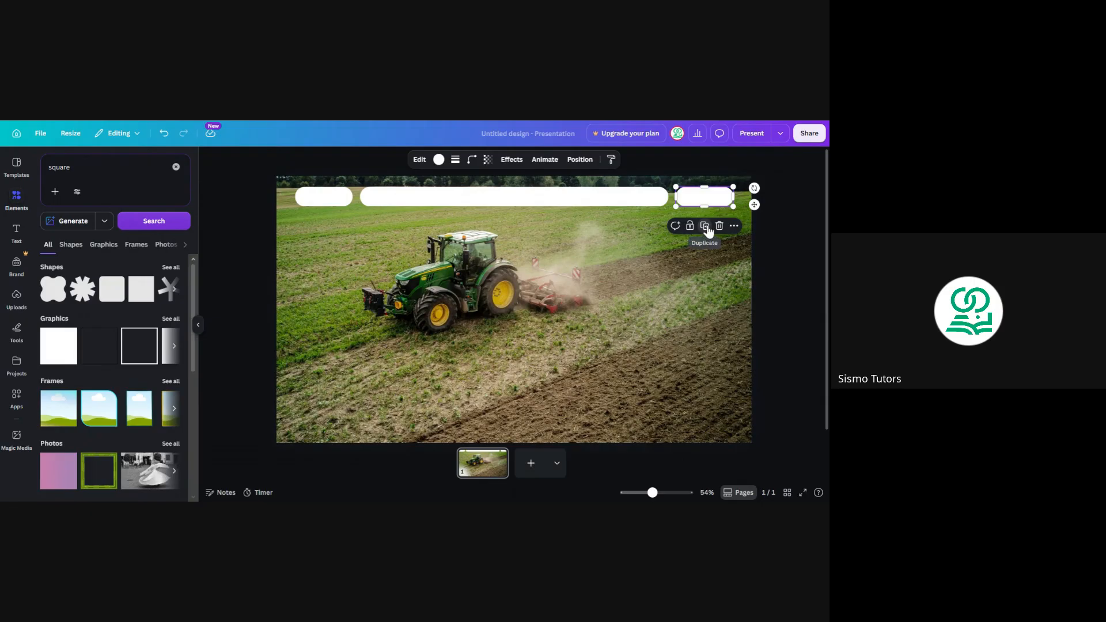
drag(708, 205, 645, 196)
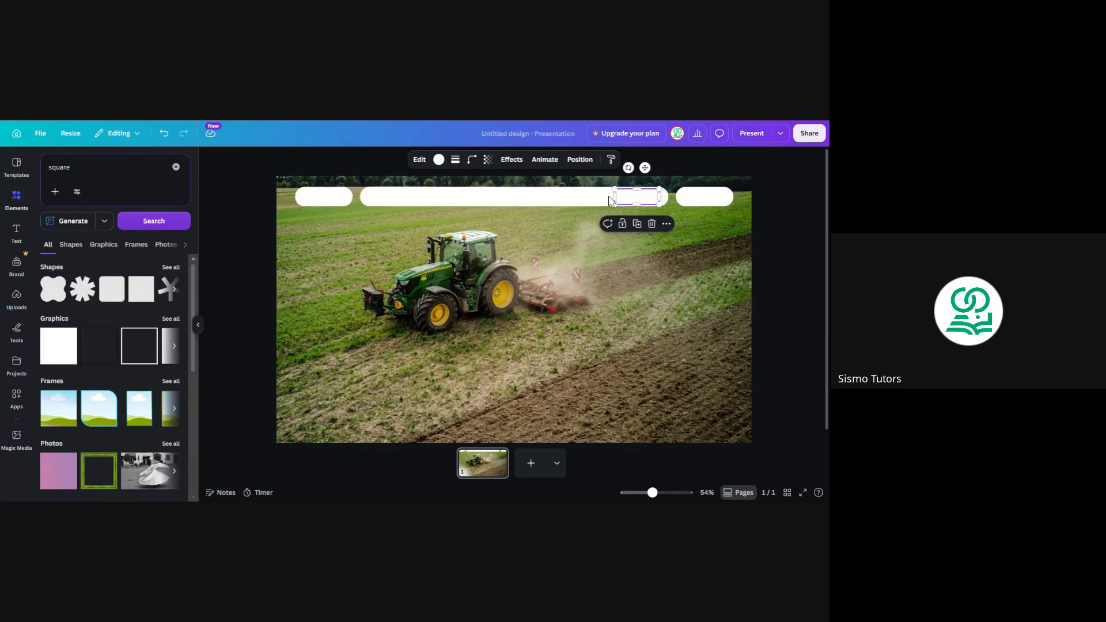
Step: Fill the small bar inside the long bar with the custom pale green #DDFAD9
click(438, 160)
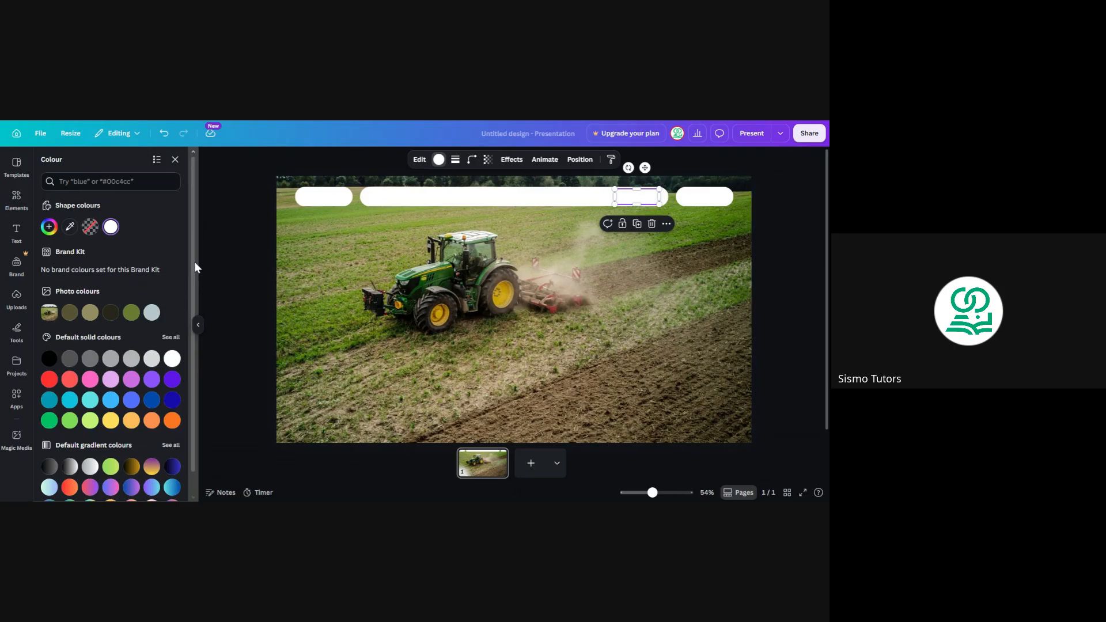
click(152, 358)
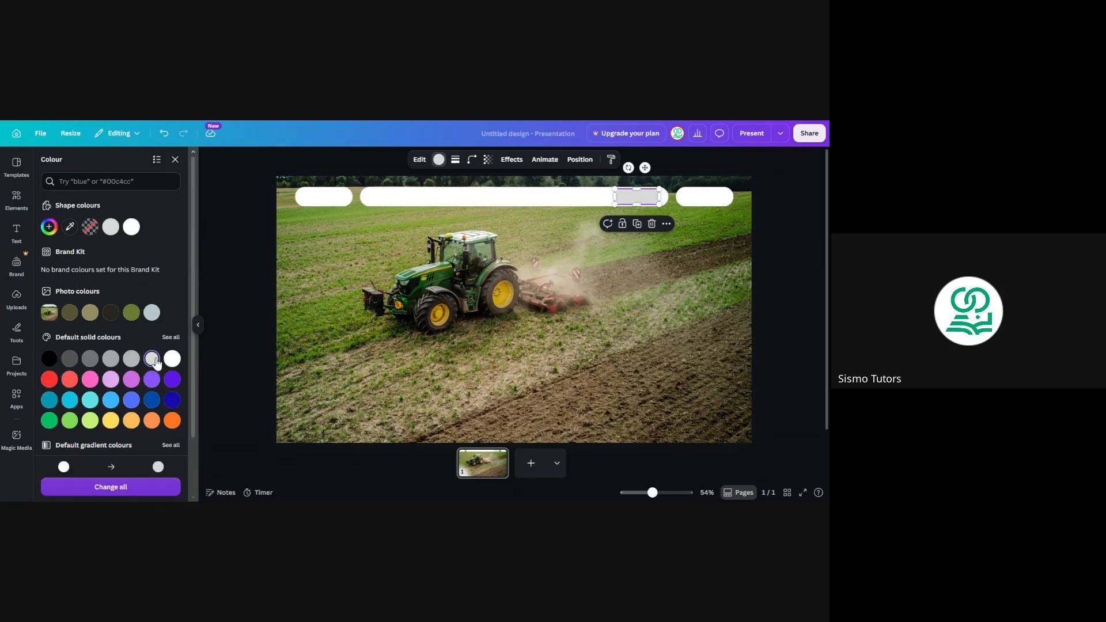
click(131, 230)
click(49, 226)
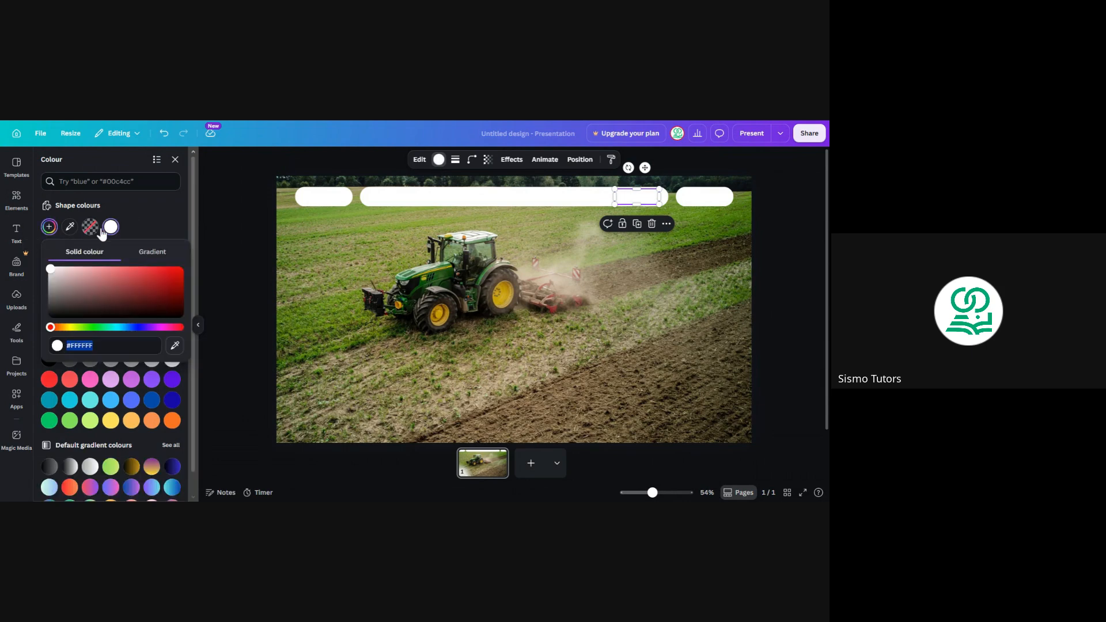
click(69, 327)
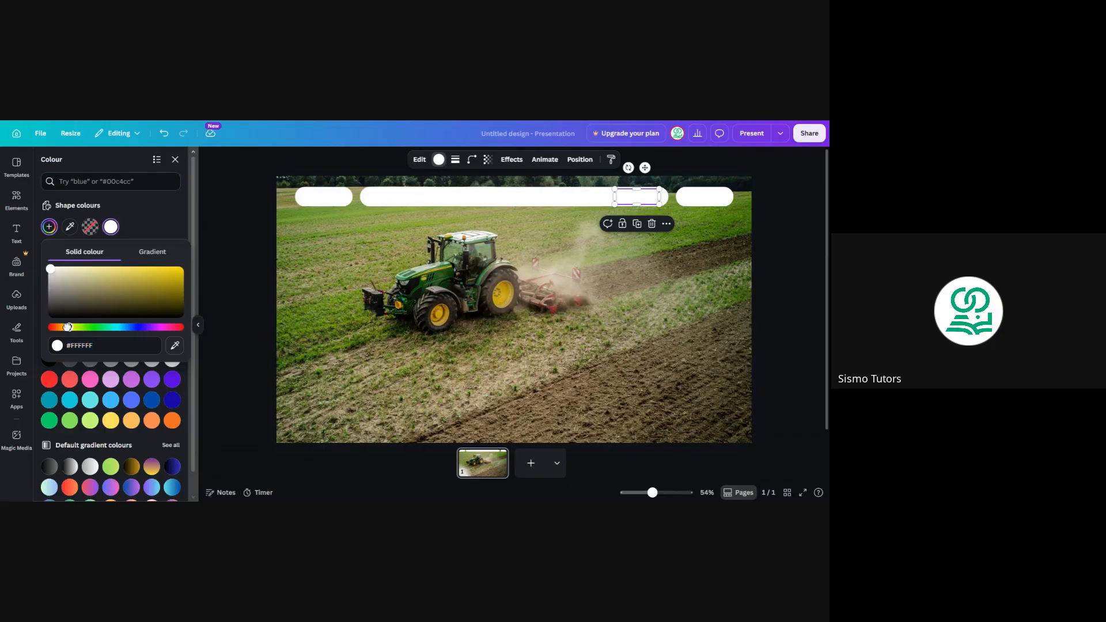
click(89, 271)
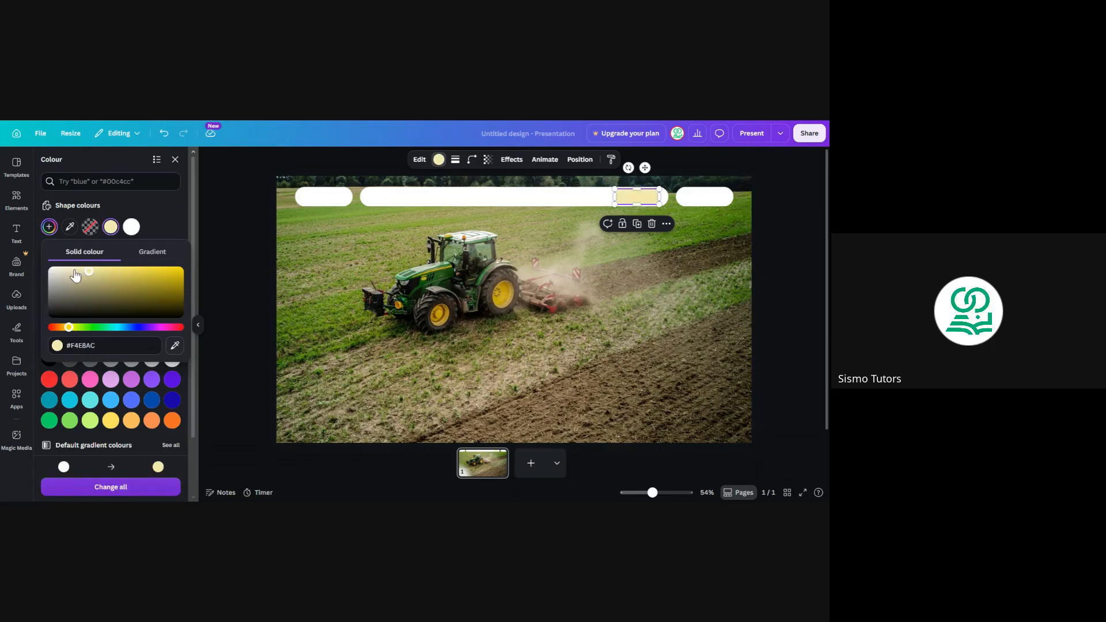
click(72, 272)
click(63, 271)
click(91, 326)
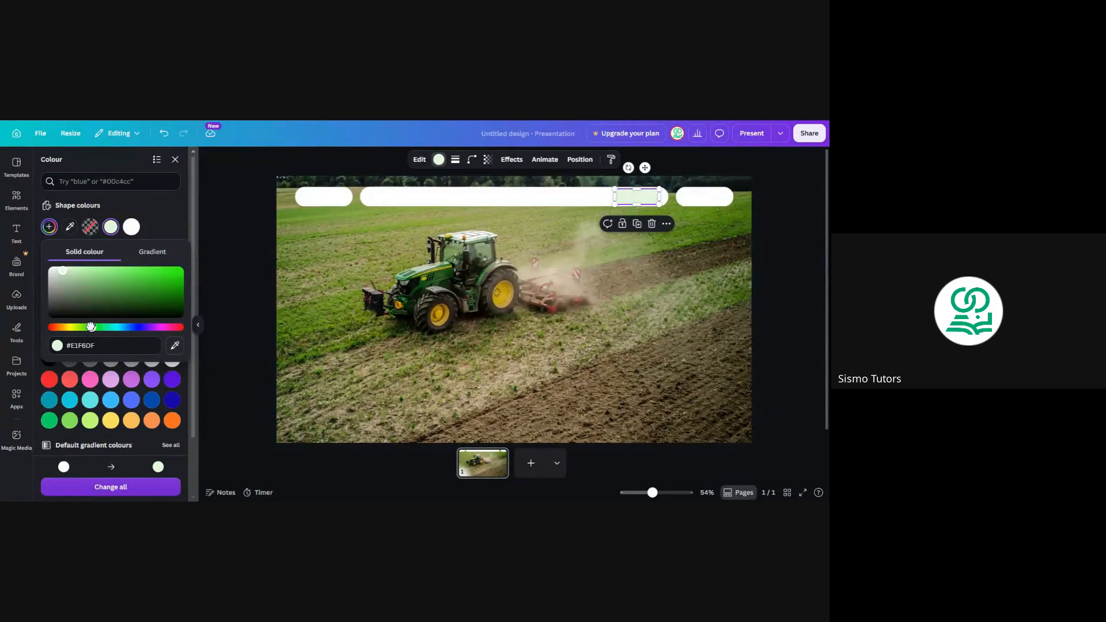
click(94, 269)
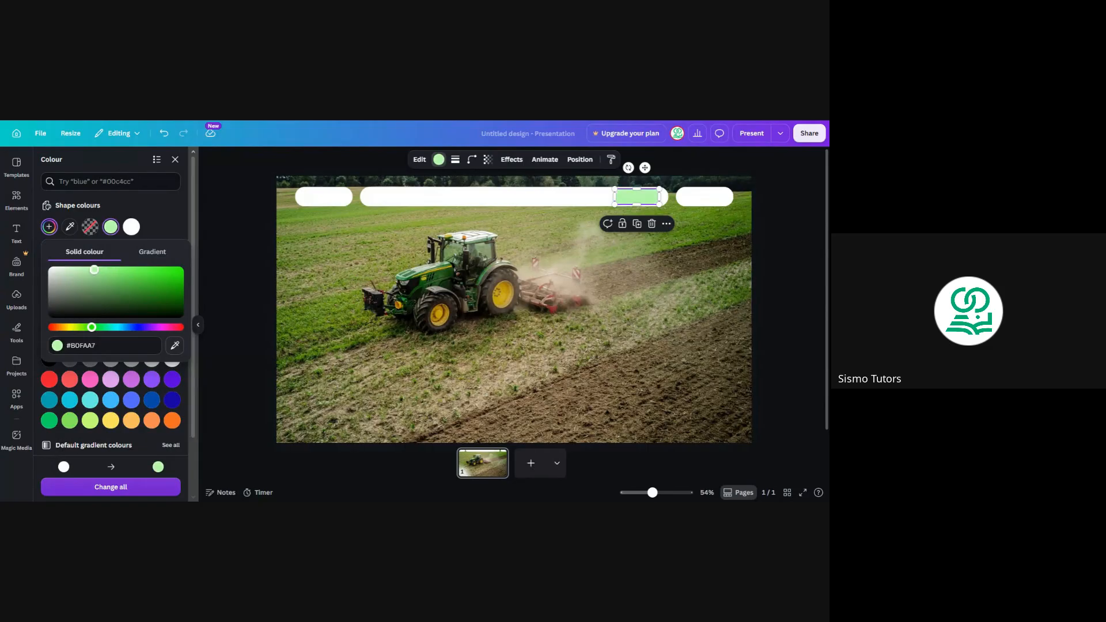
drag(94, 270, 80, 269)
click(70, 269)
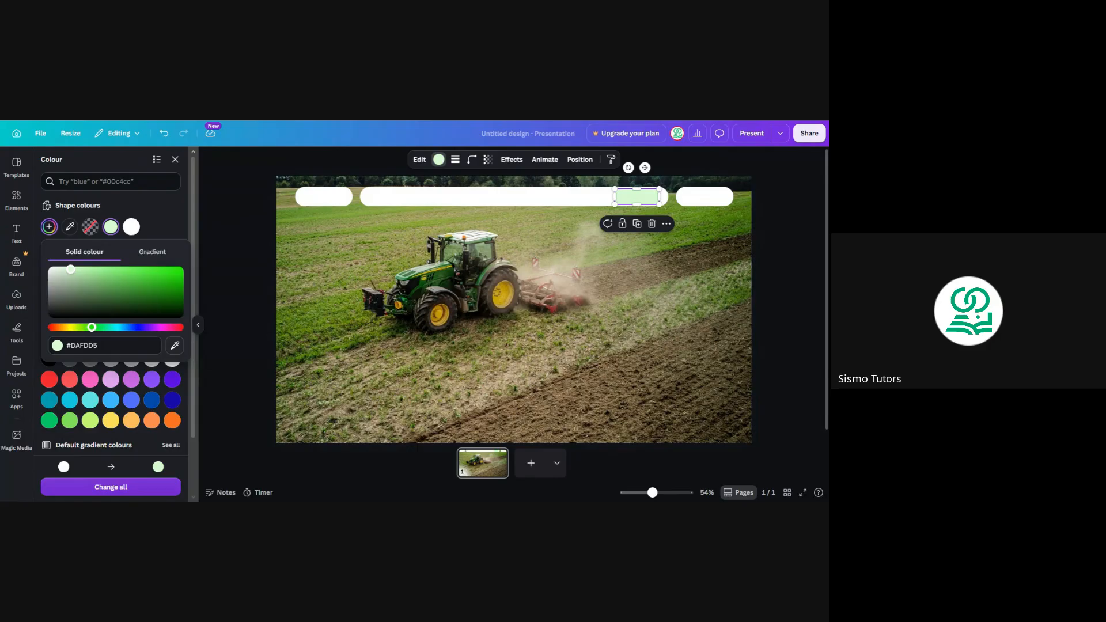
drag(71, 269, 68, 269)
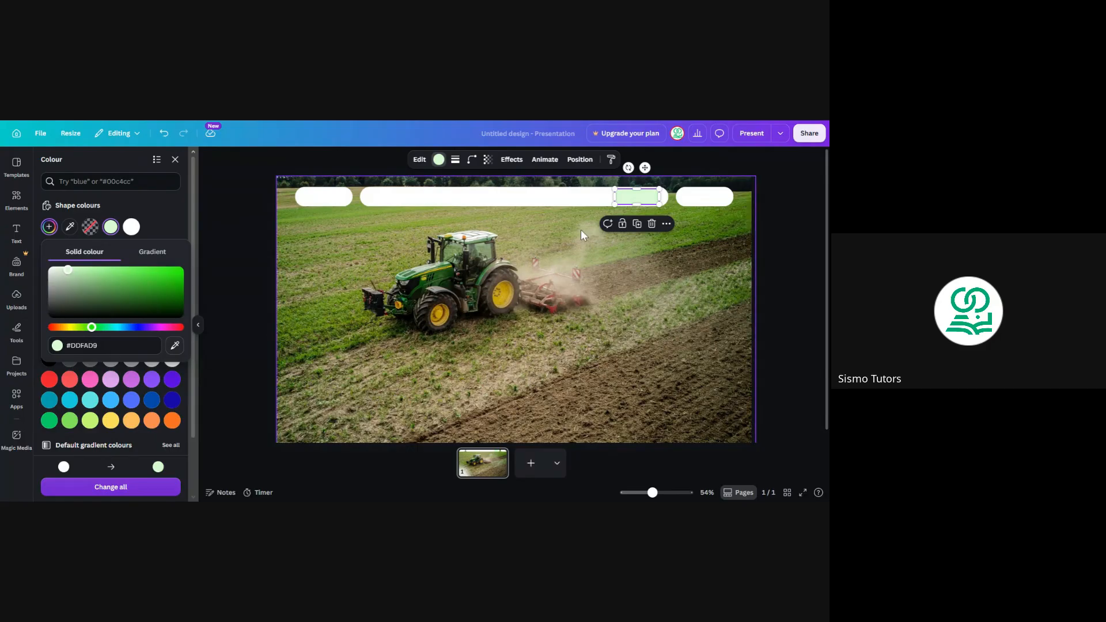
click(787, 229)
click(787, 229)
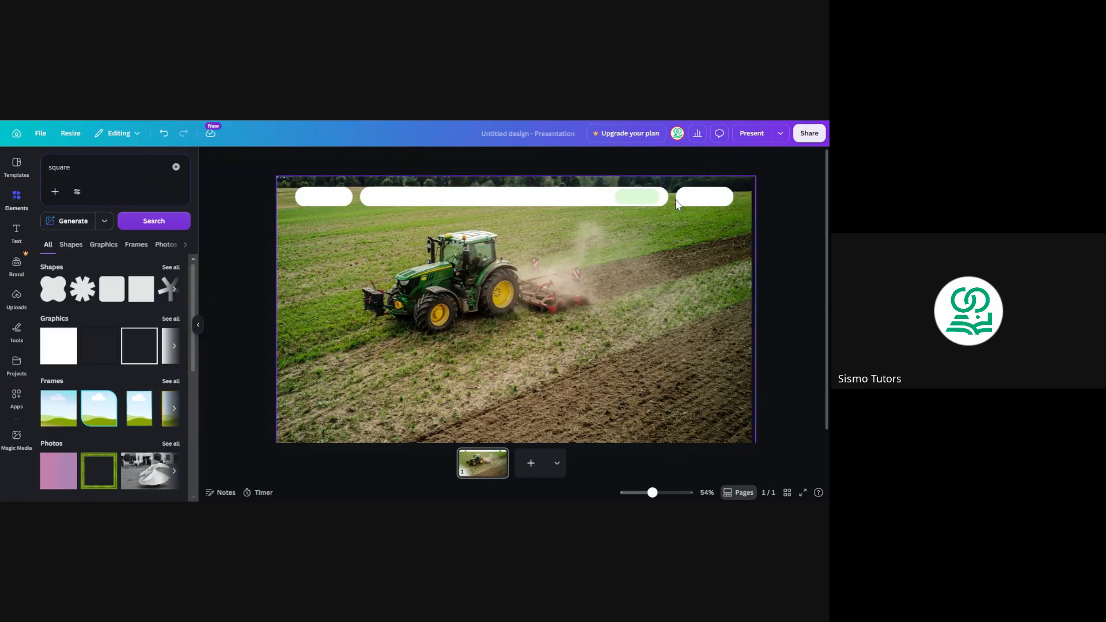
Step: Widen the pale green bar slightly towards the left within the long white bar
click(648, 198)
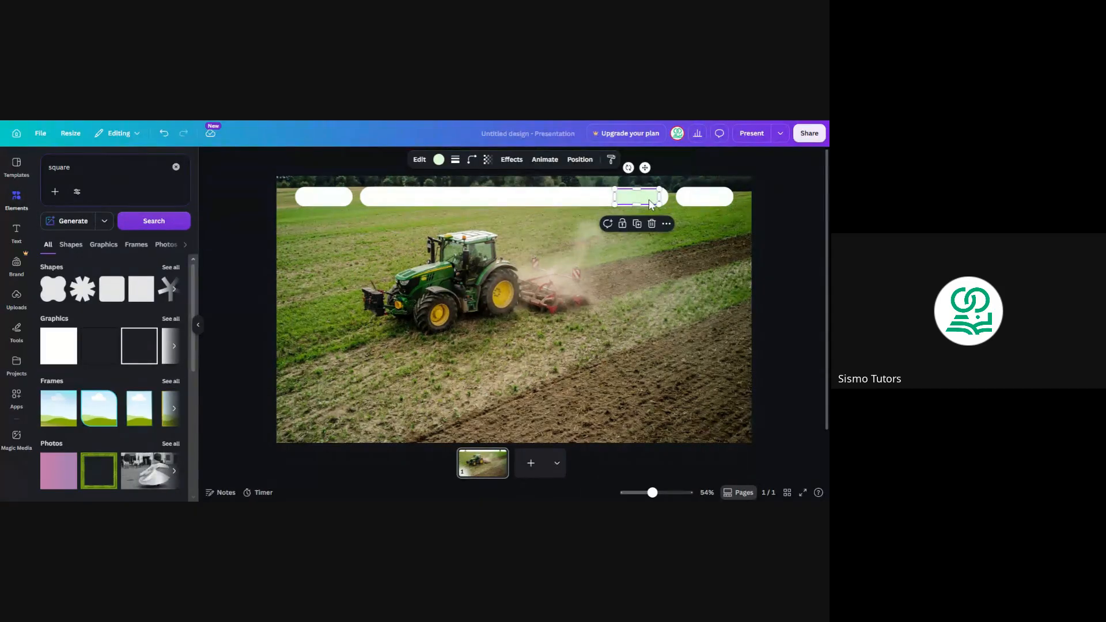
drag(648, 199, 597, 197)
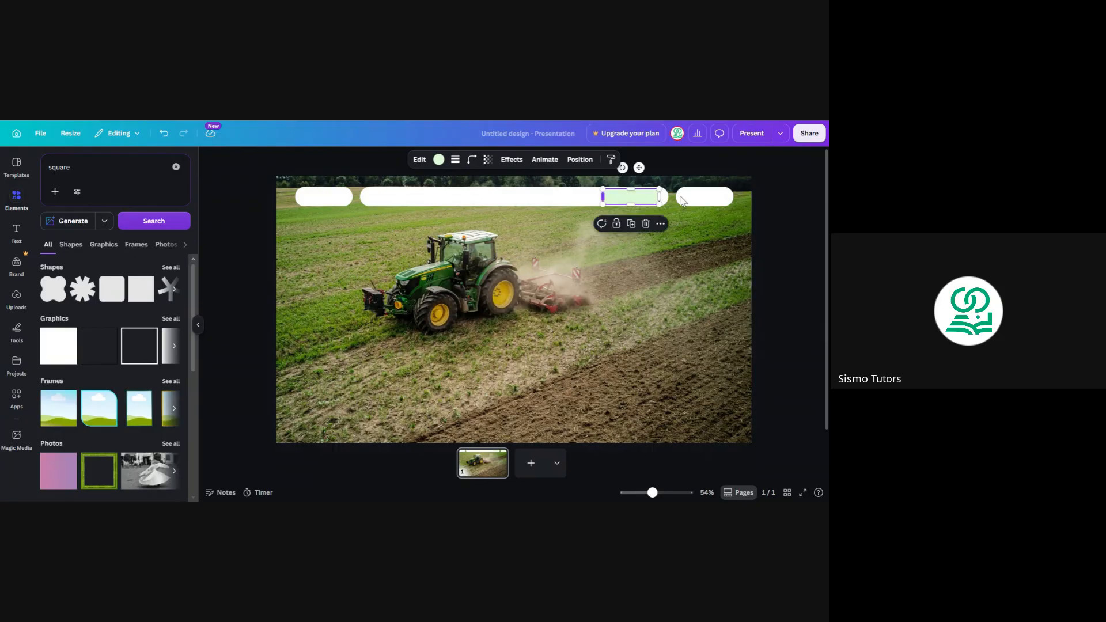
click(802, 235)
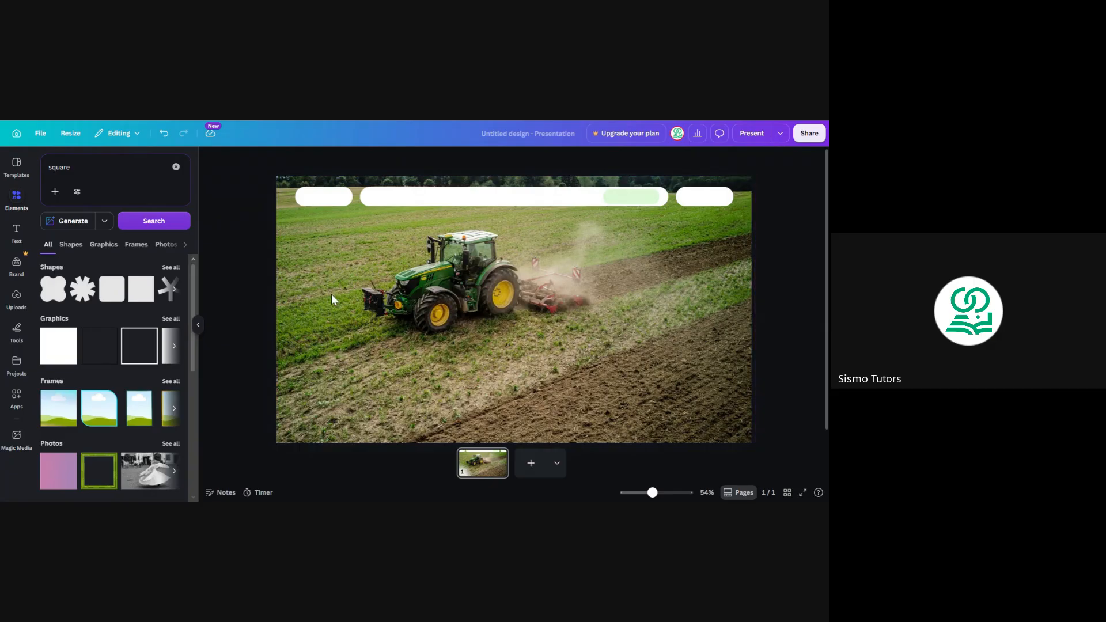
Step: Group the three white bars and the pale green bar into one object
click(325, 197)
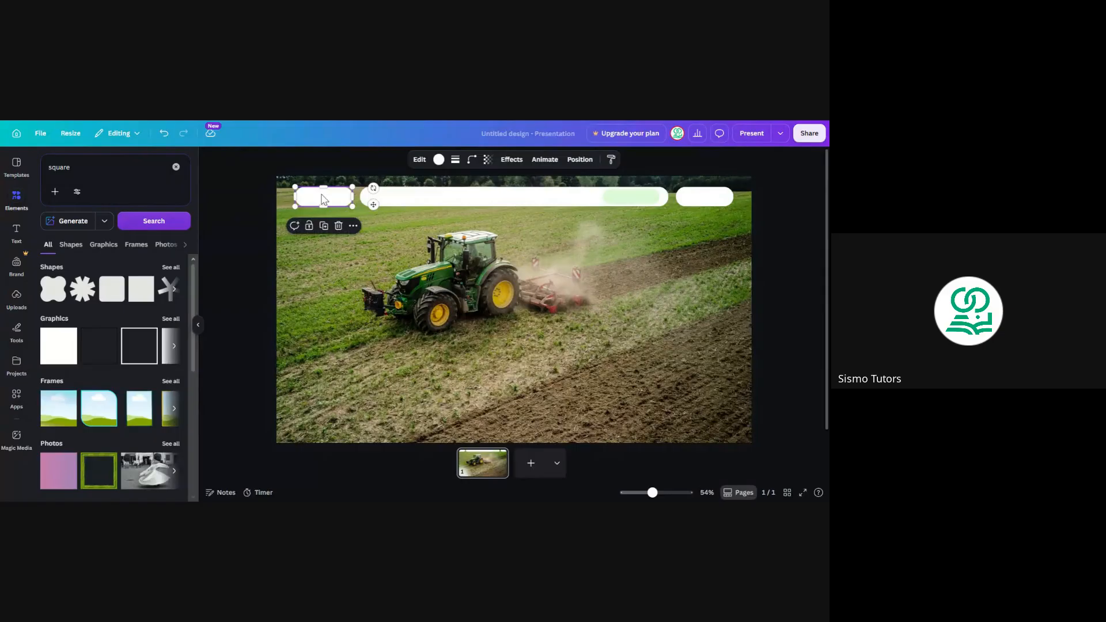
click(407, 203)
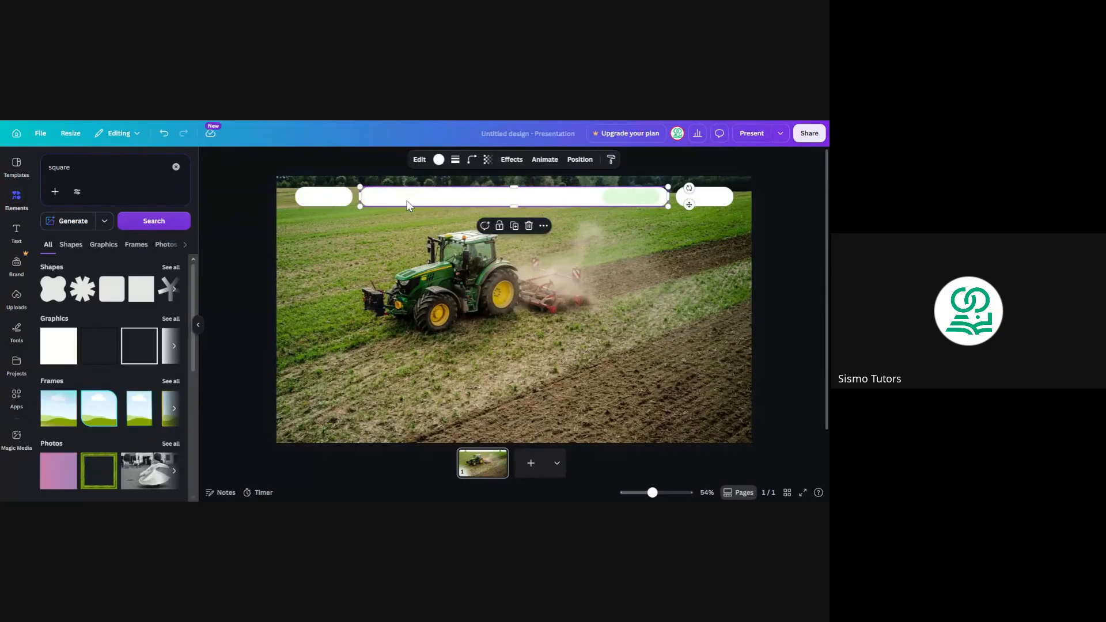
shift+click(337, 202)
shift+click(632, 197)
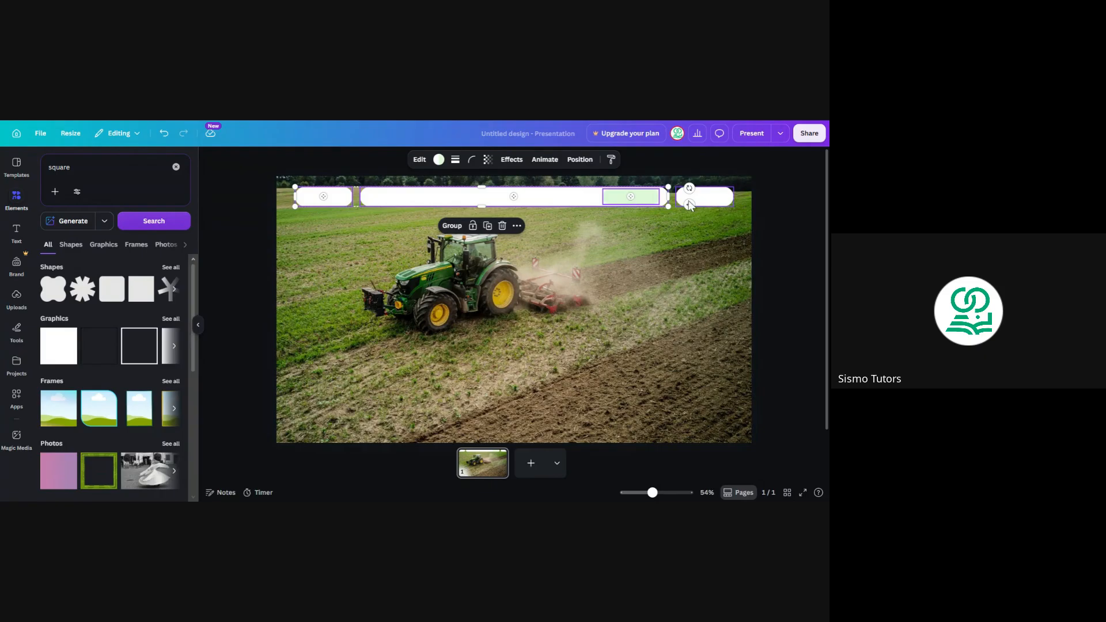
shift+click(703, 198)
click(483, 226)
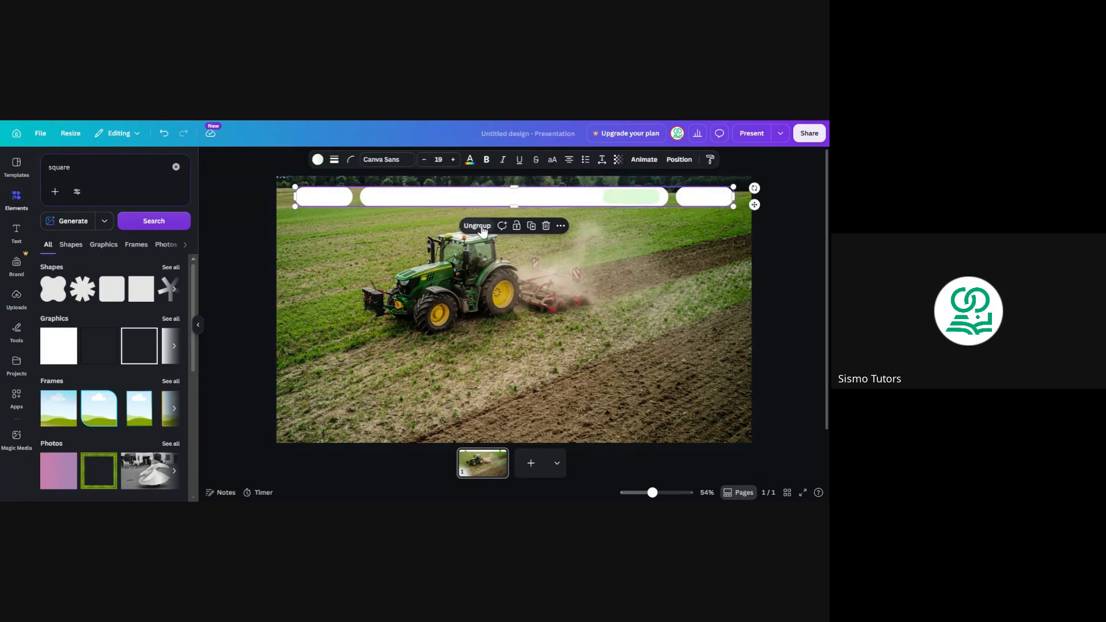
click(778, 249)
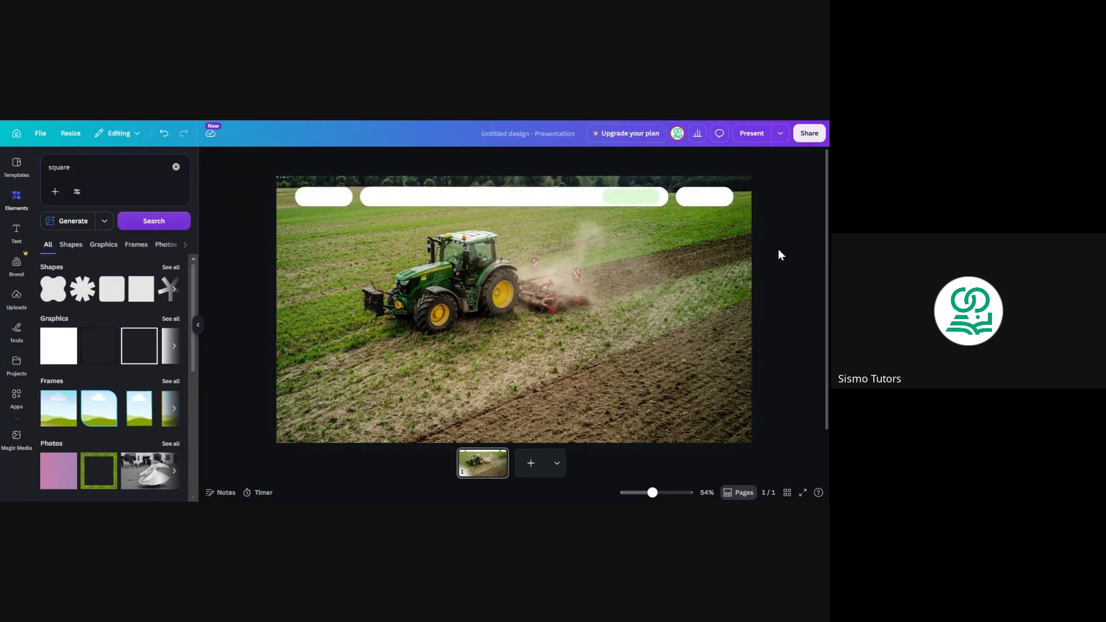
click(596, 201)
drag(596, 200, 594, 197)
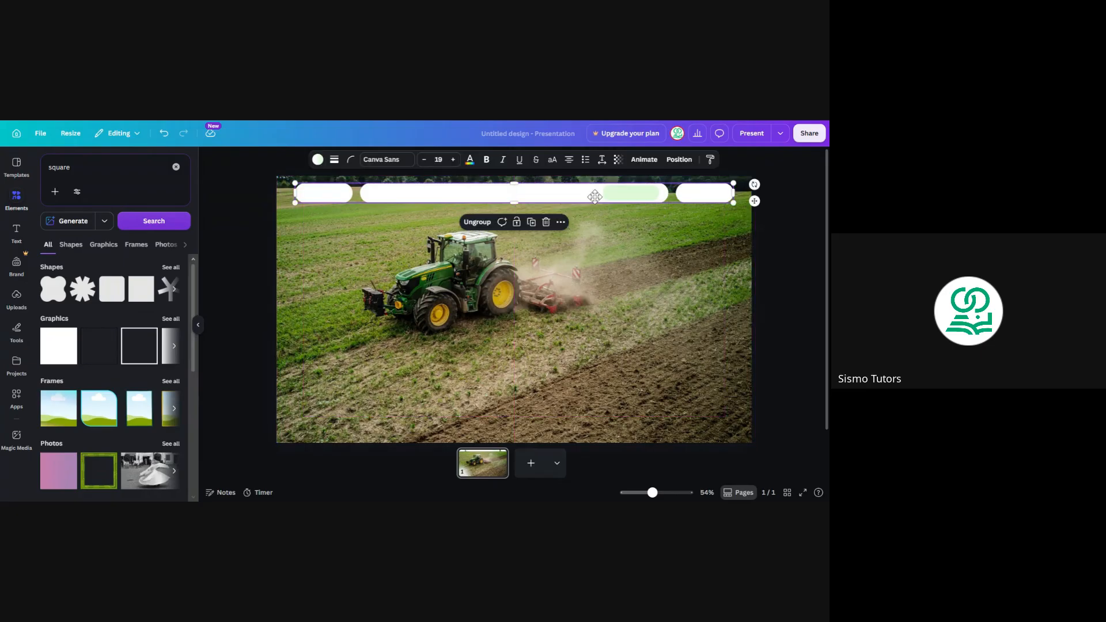
click(793, 248)
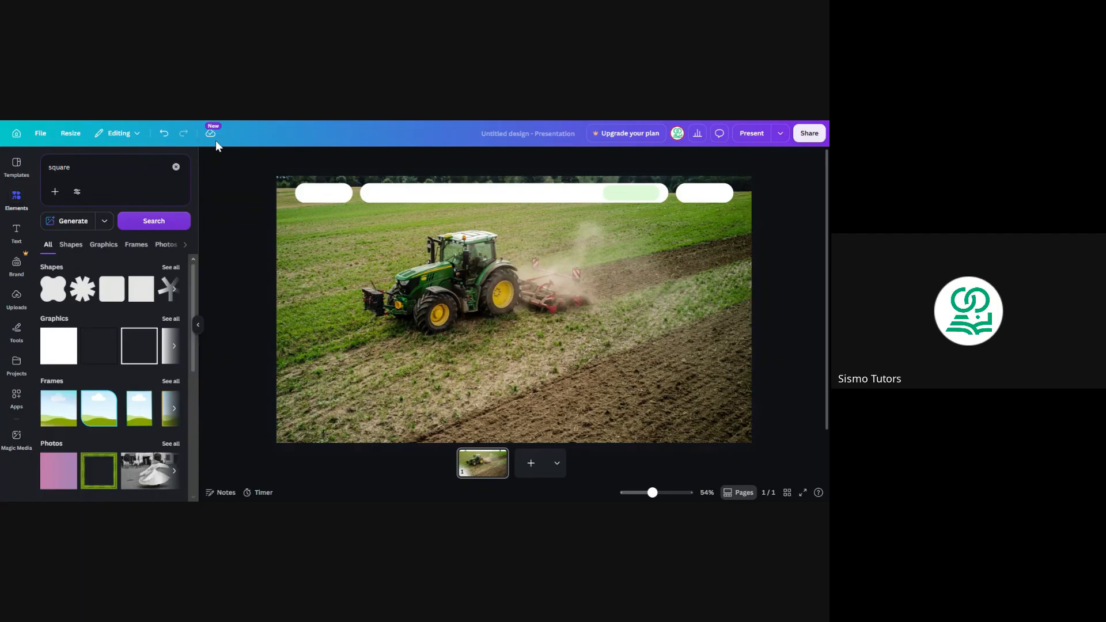
Step: Add a rounded square shape and place it over the field to the right of the tractor, below the navigation bar
click(113, 290)
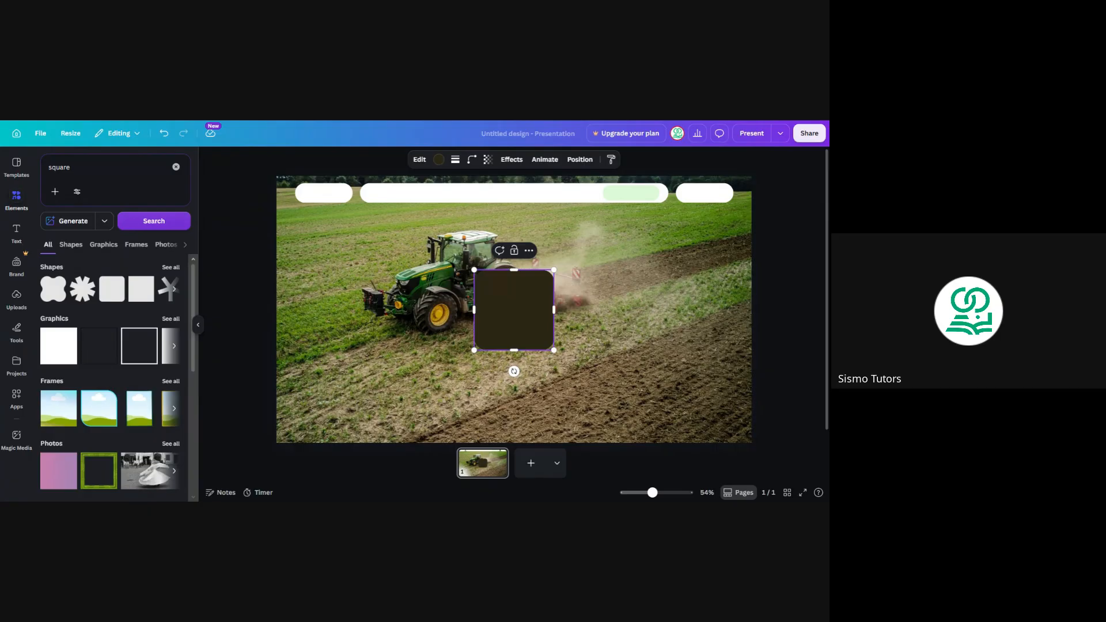
drag(519, 282, 679, 257)
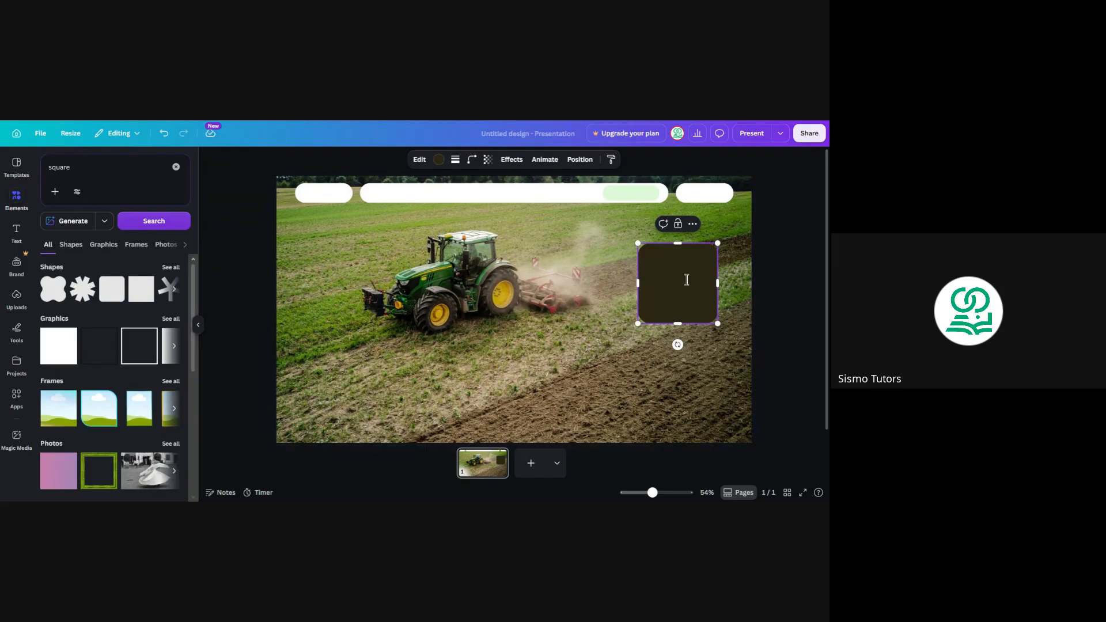
click(775, 261)
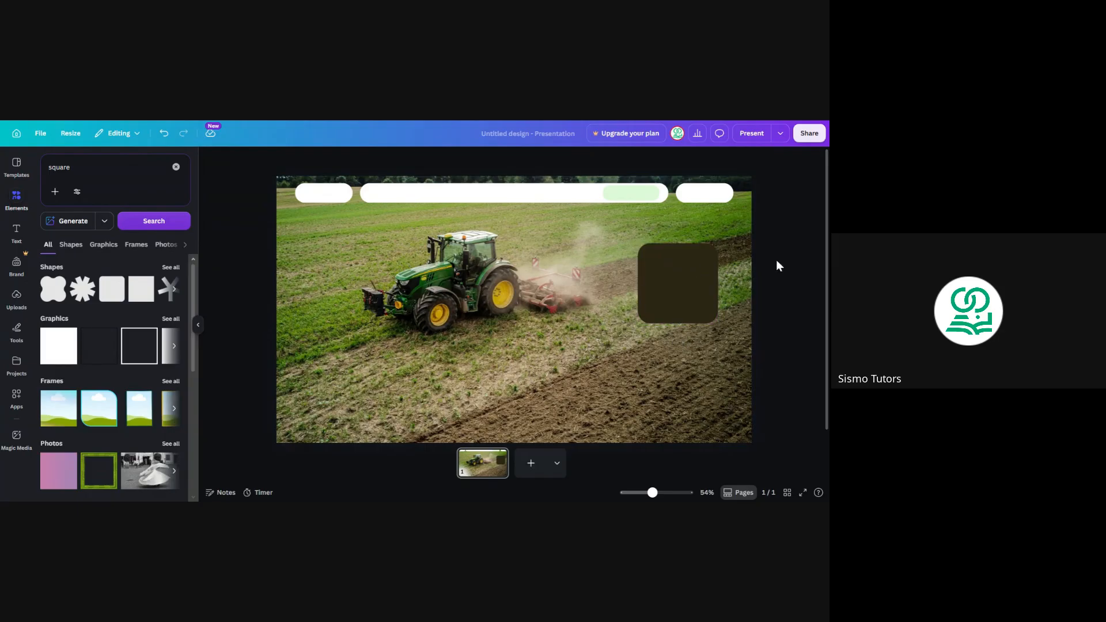
click(690, 274)
drag(690, 274, 689, 268)
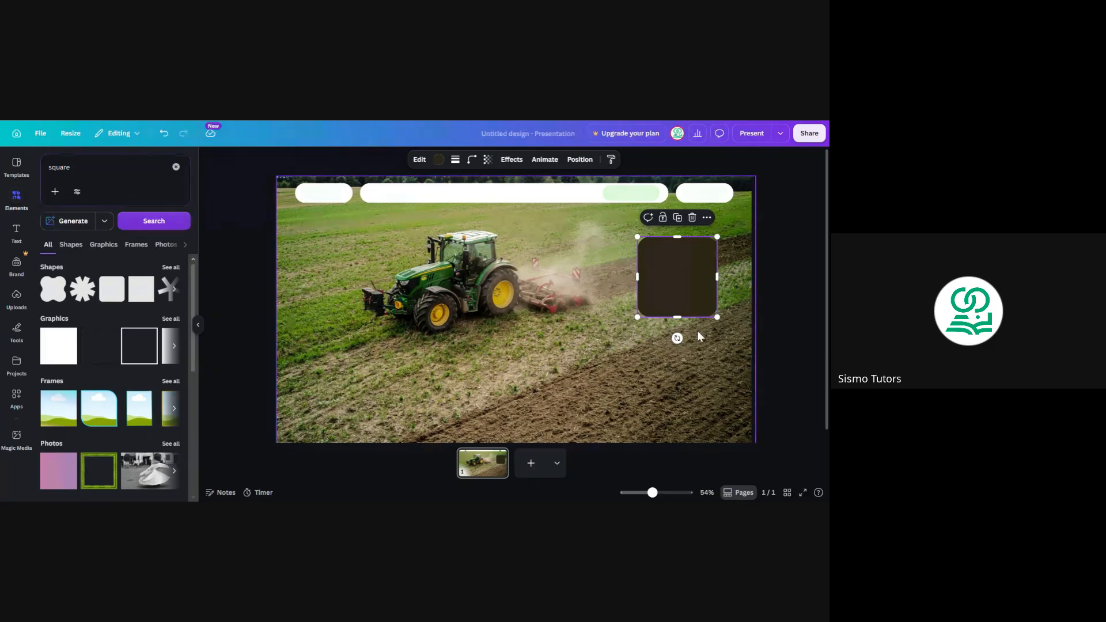
Step: Fill the rounded square with the light green from the default solid colours
click(439, 160)
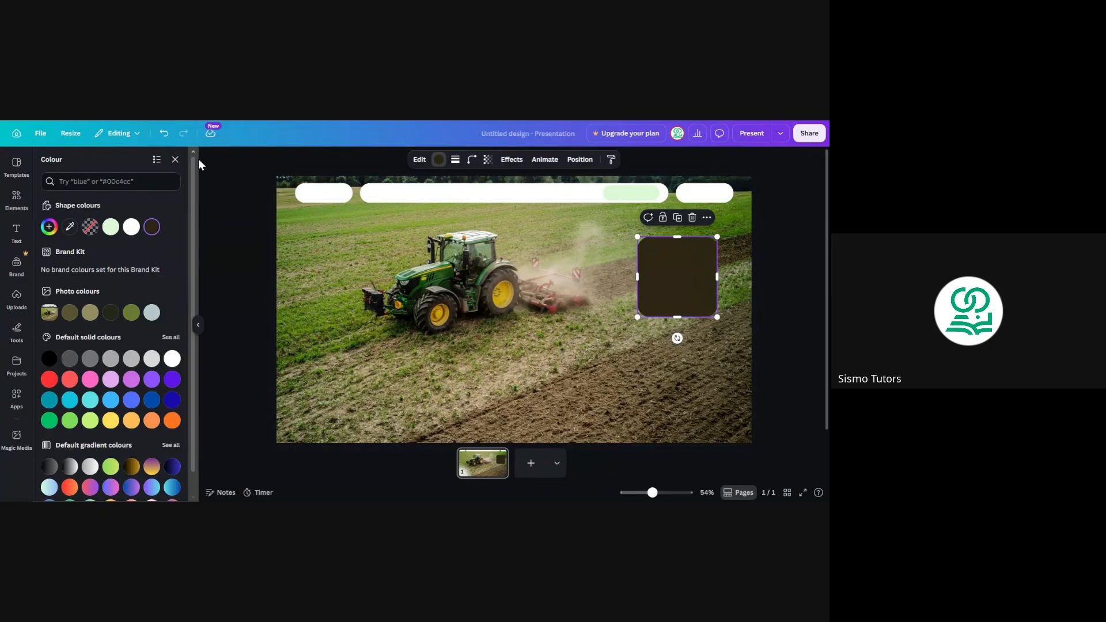
click(70, 421)
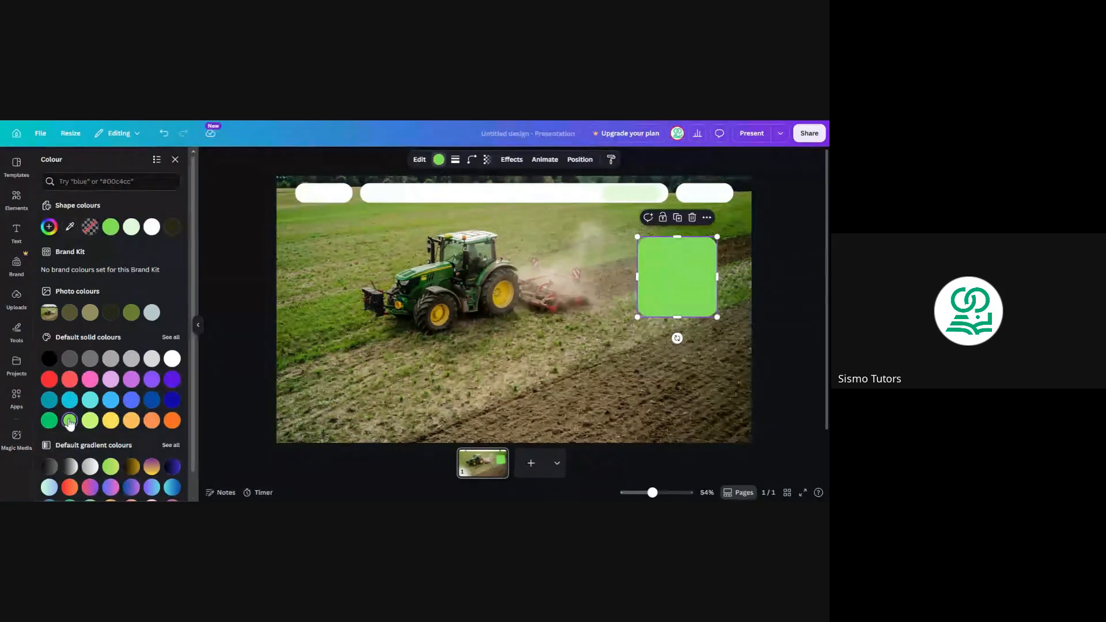
click(49, 421)
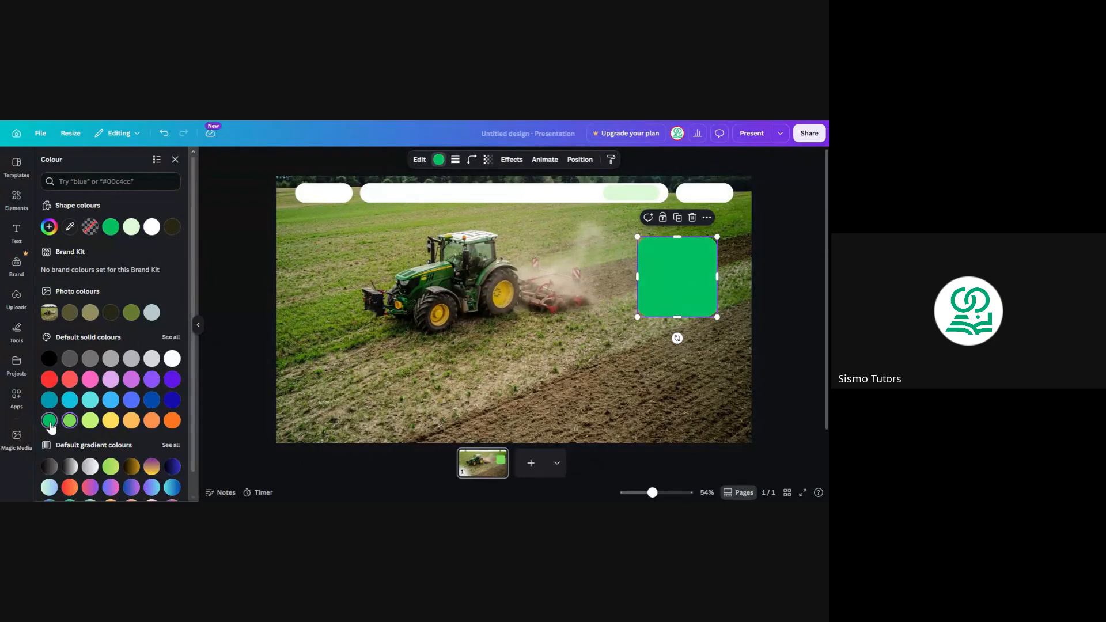
click(70, 420)
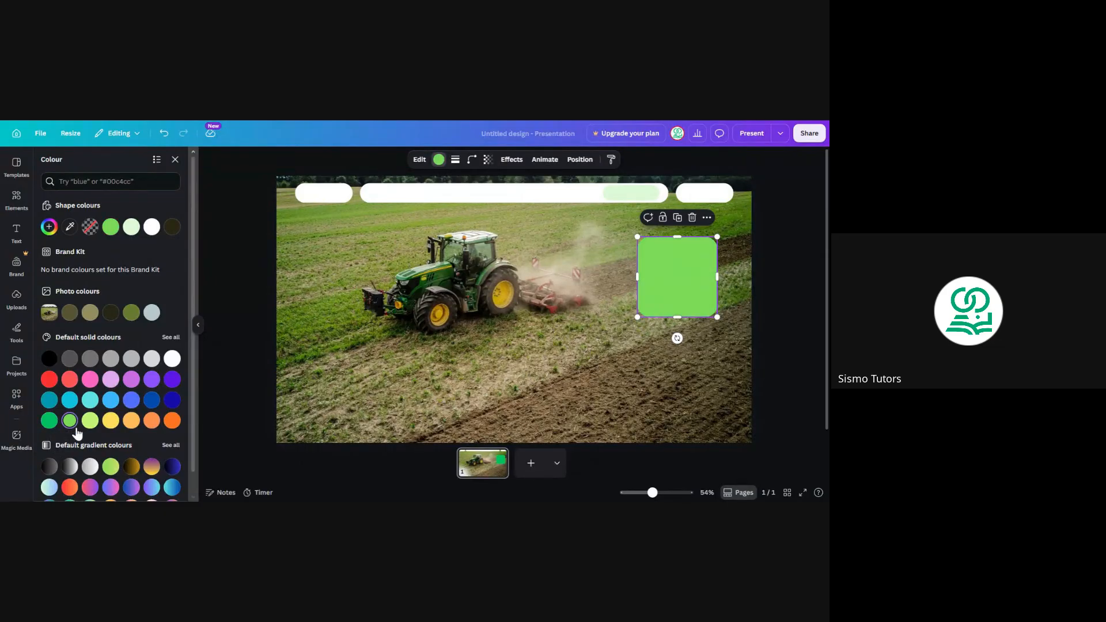
click(780, 267)
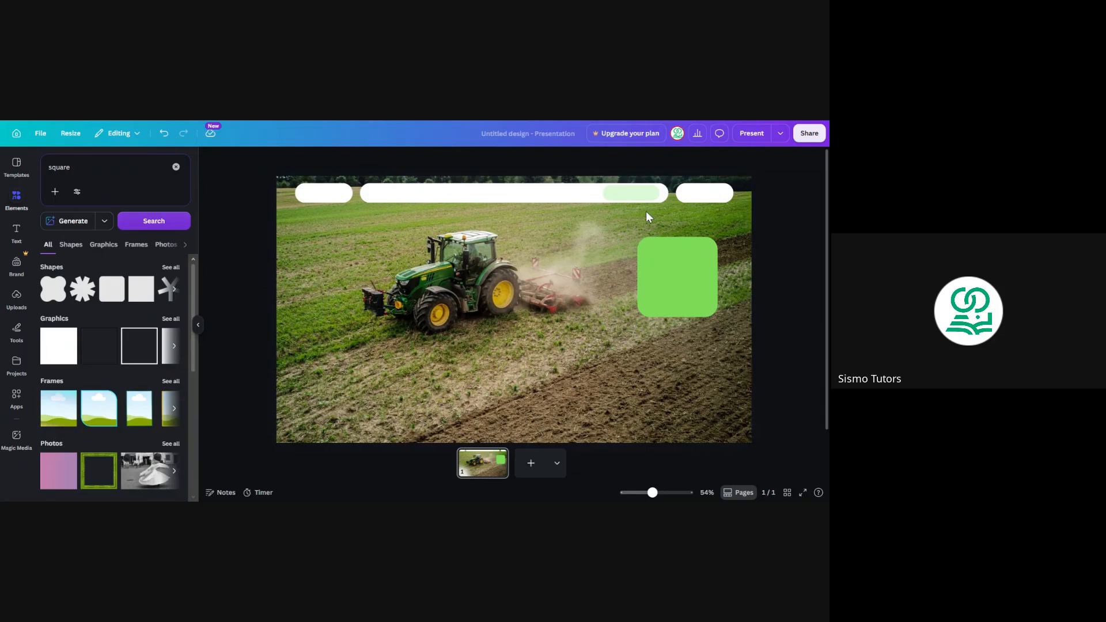
Step: Enlarge the green rounded square slightly from its lower-left corner and duplicate it
click(672, 298)
drag(639, 317, 634, 322)
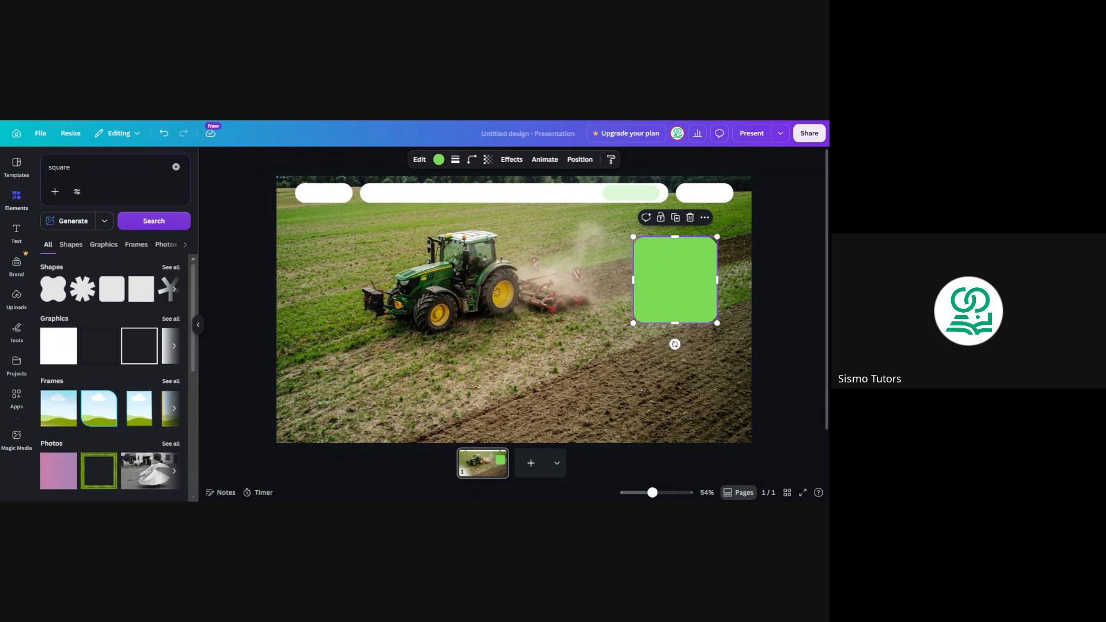
drag(672, 249, 675, 252)
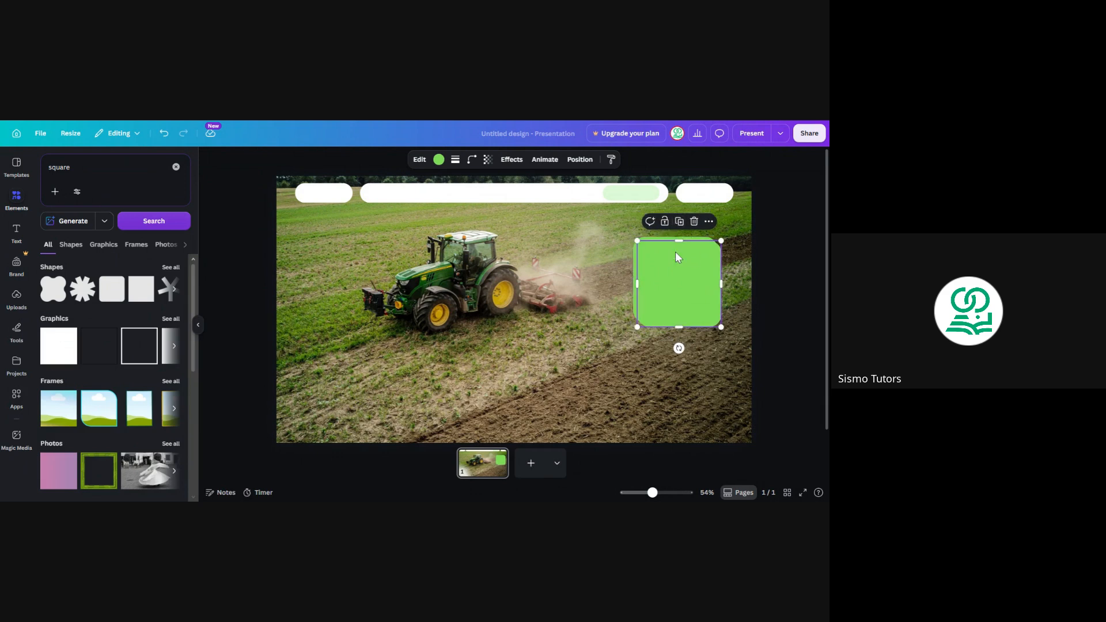
Step: Make the duplicate a slightly narrower white square, centred horizontally on the green one and offset a little above it
click(439, 160)
click(152, 227)
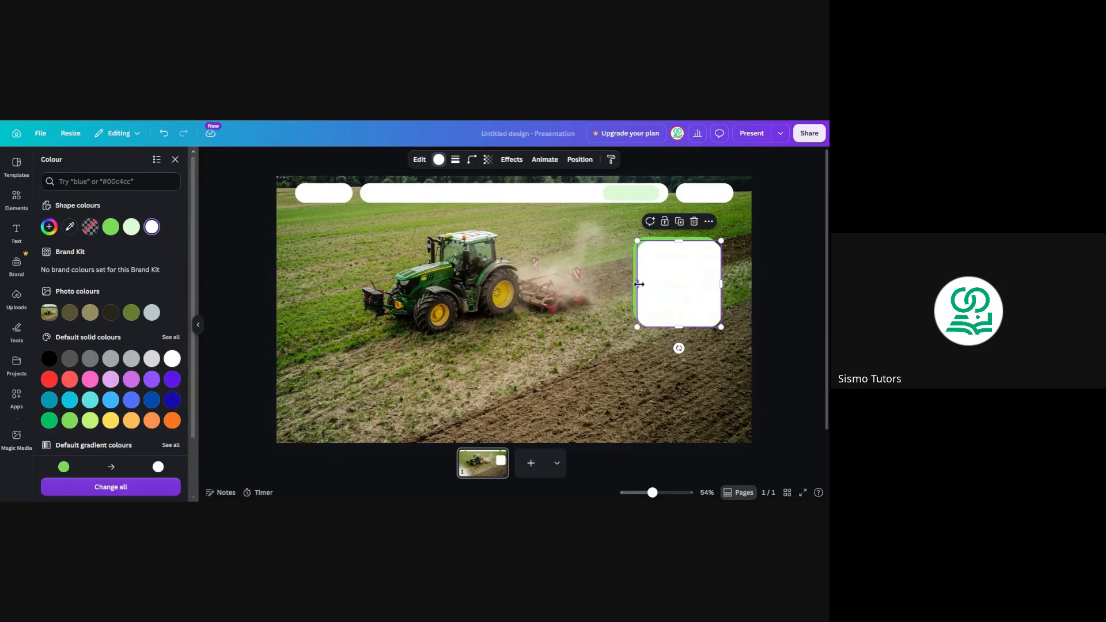
drag(639, 284, 646, 286)
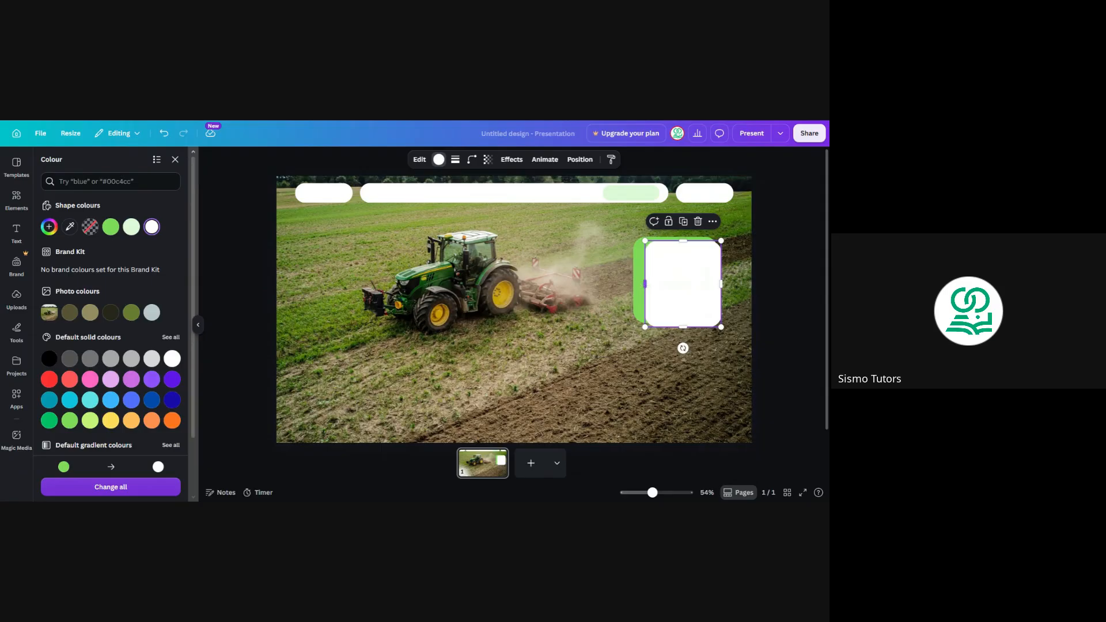
drag(682, 291, 674, 280)
click(784, 295)
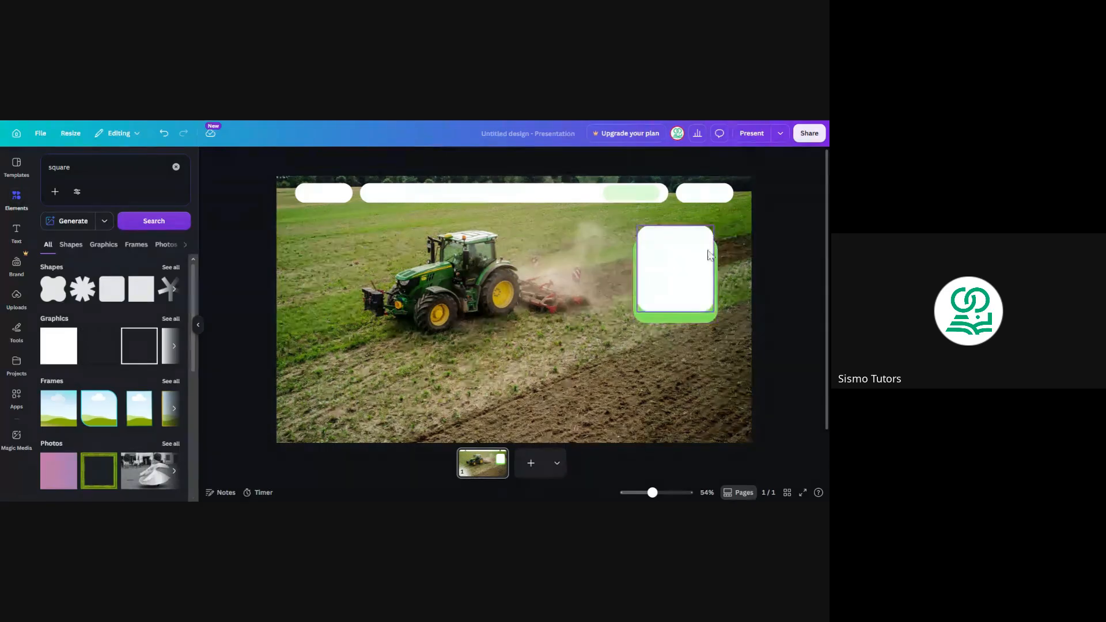
Step: Send the white square one layer backward, behind the green square
click(678, 268)
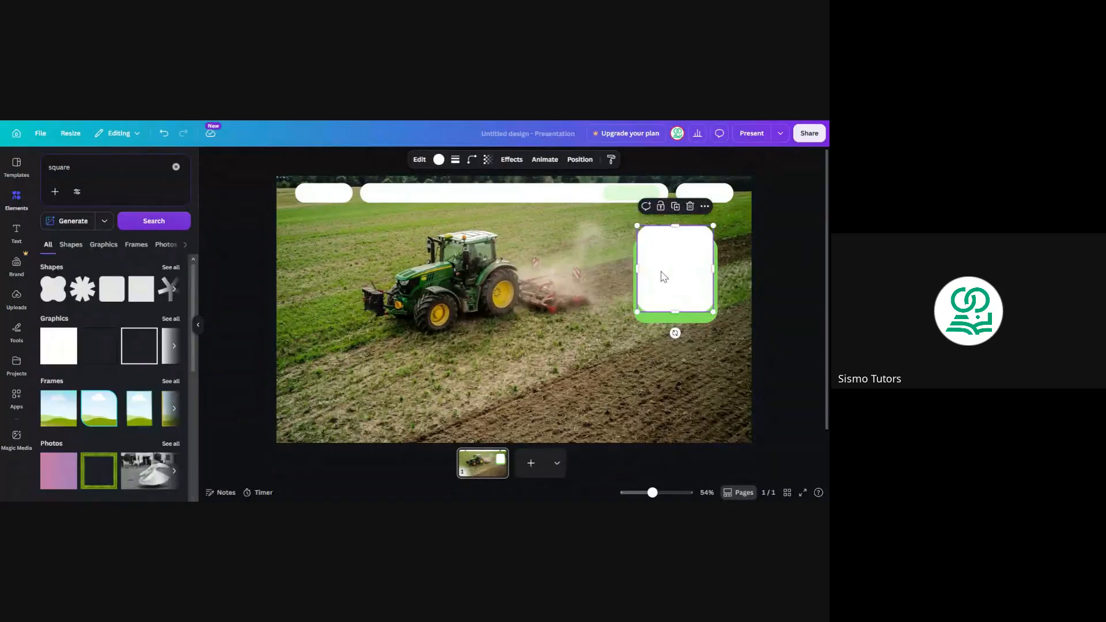
click(580, 160)
click(132, 211)
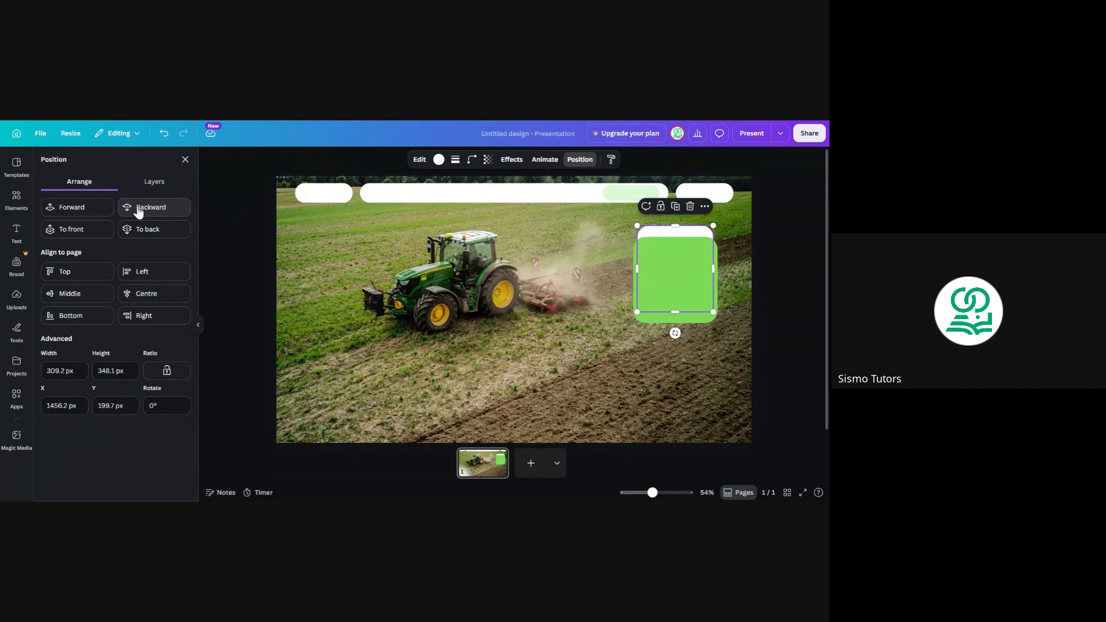
click(792, 253)
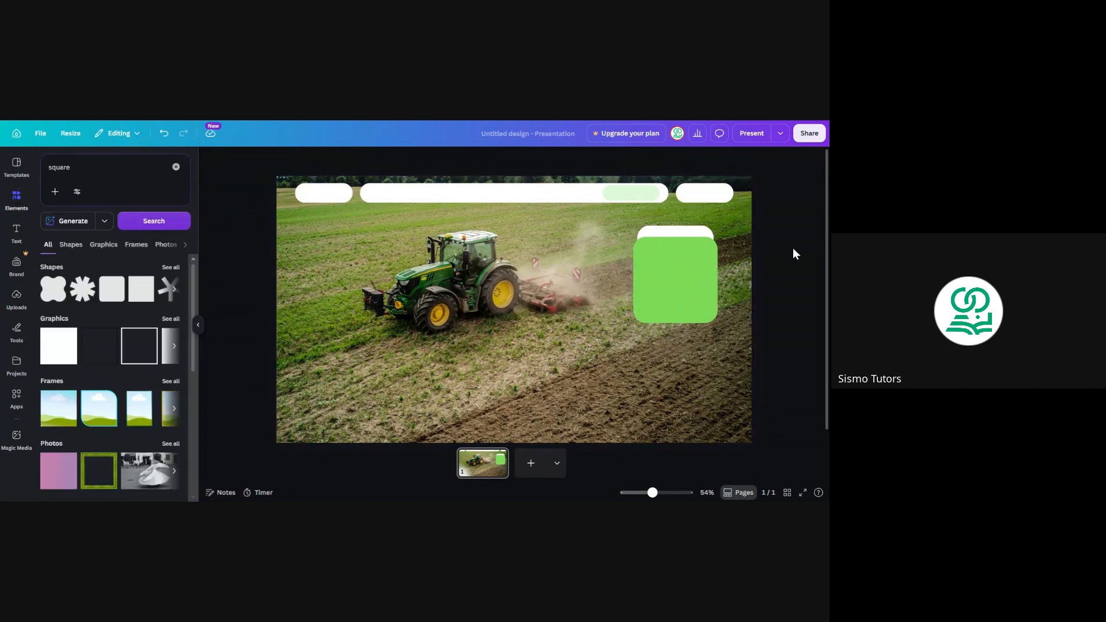
Step: Nudge the white square down until only a thin white strip shows above the green square
click(691, 240)
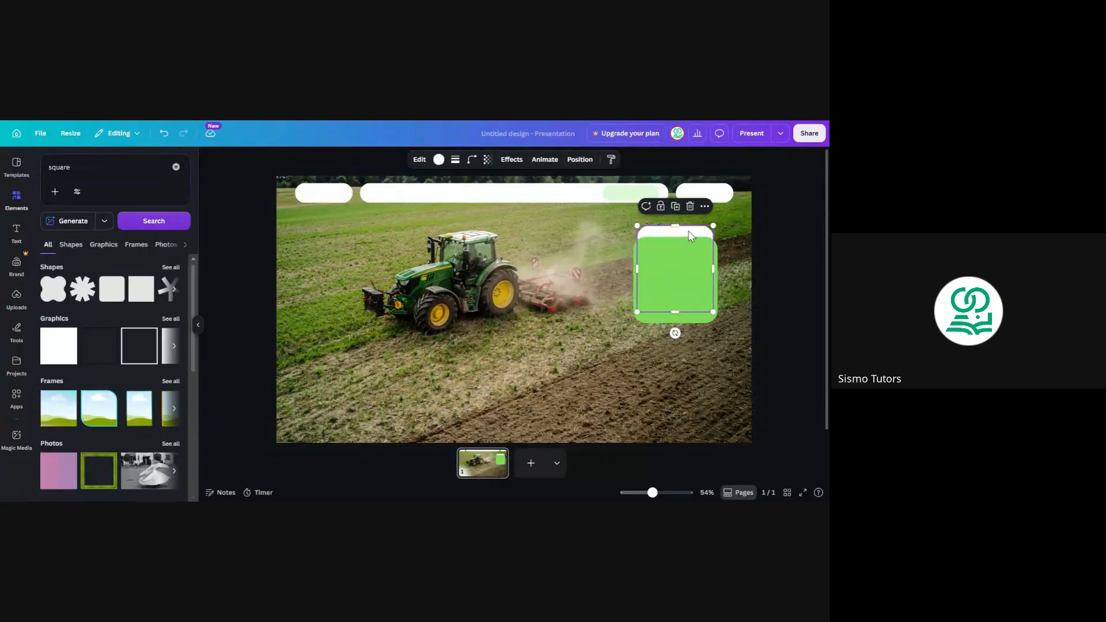
key(Down)
key(Down)
key(Down)
key(Down)
key(Down)
key(Down)
key(Down)
key(Down)
key(Down)
key(Down)
key(Down)
key(Down)
key(Down)
key(Down)
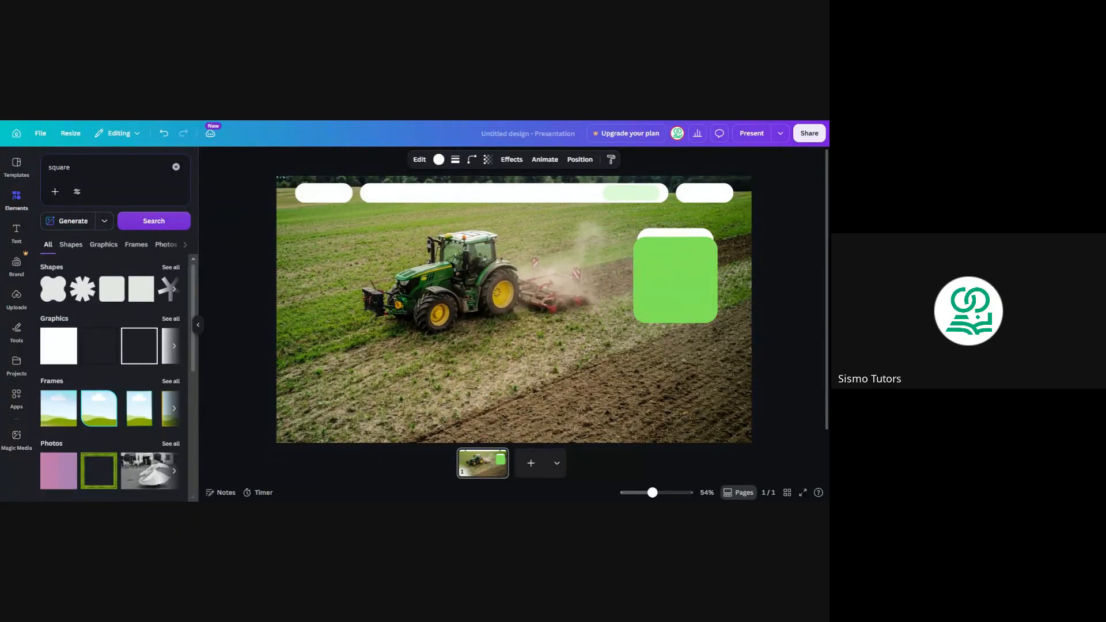
key(Down)
key(Down)
key(Down)
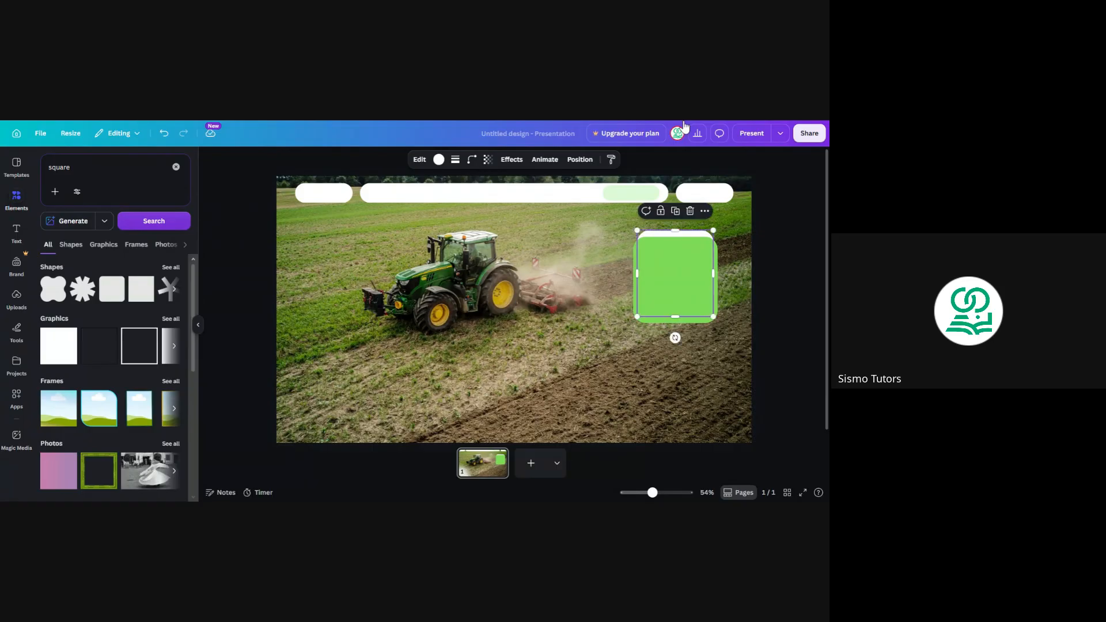
key(Down)
key(Down)
key(Down)
key(Down)
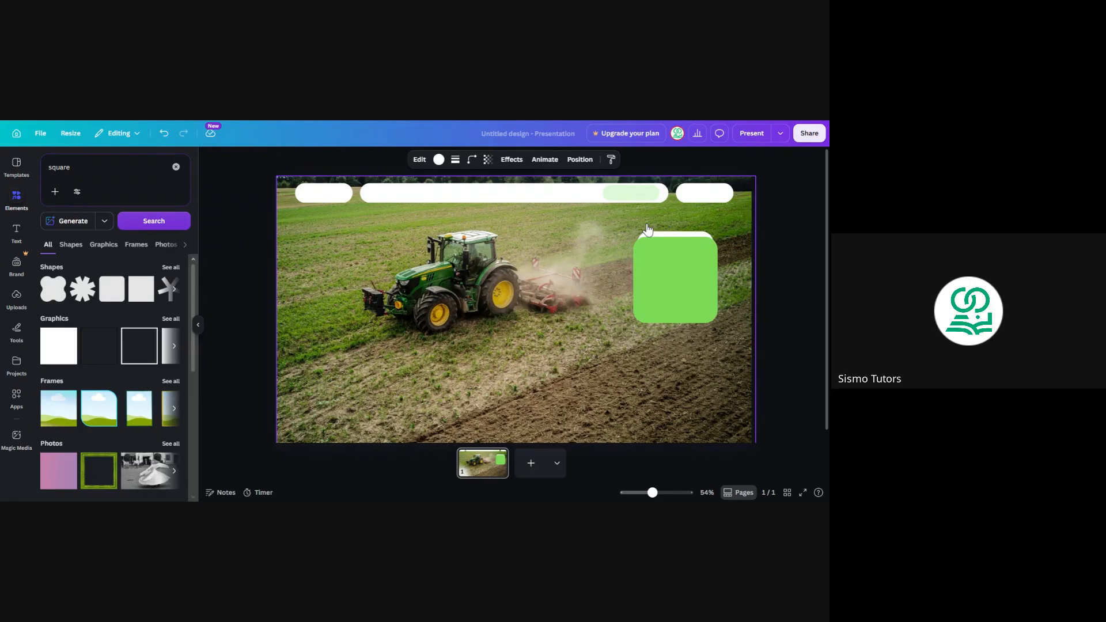
key(Down)
key(Down)
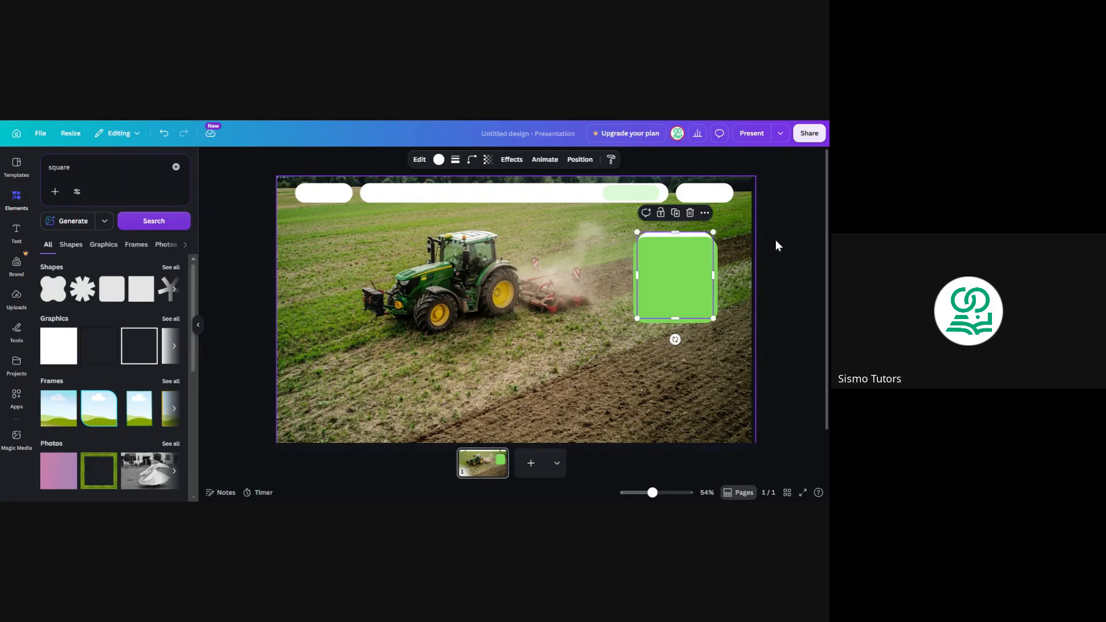
click(782, 247)
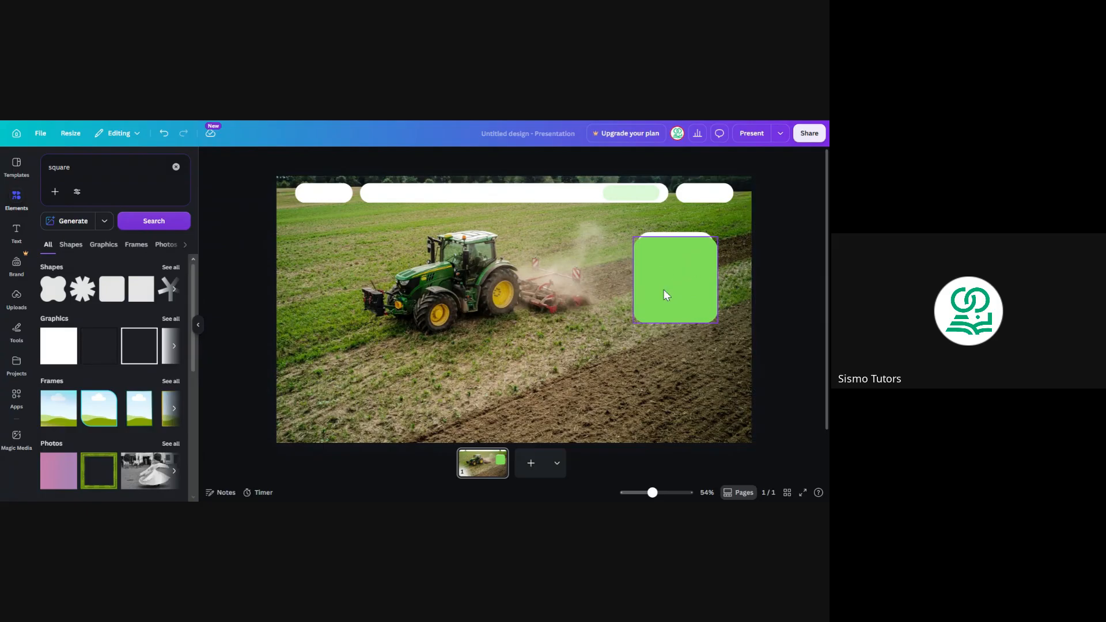
Step: Change the pale green bar in the navigation bar to the slightly stronger green #C9F8C3
click(625, 198)
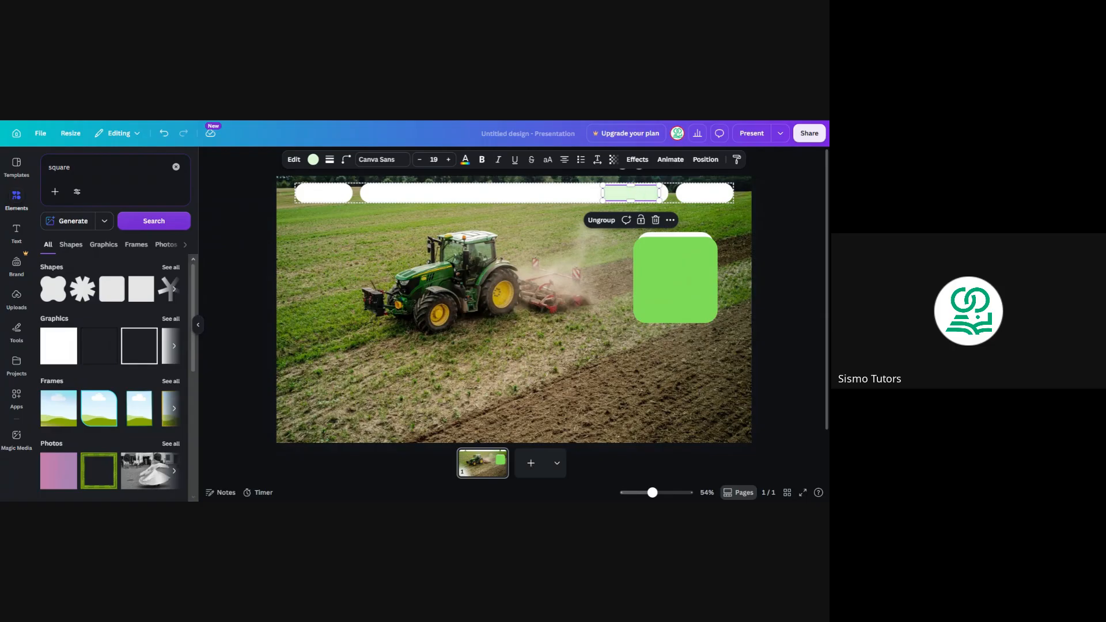
click(312, 160)
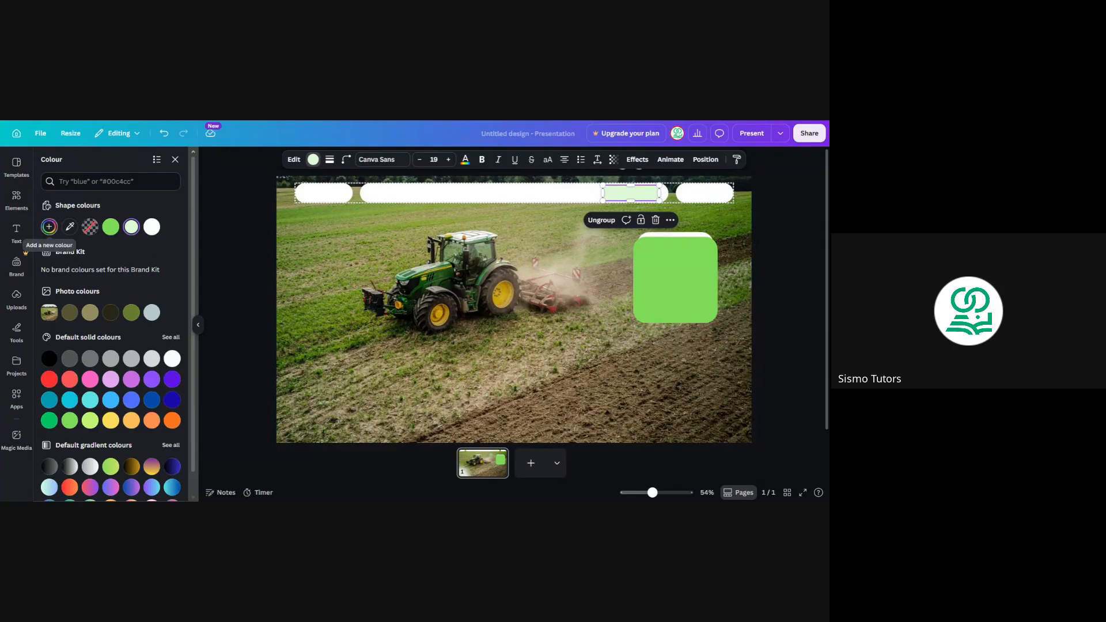
click(49, 227)
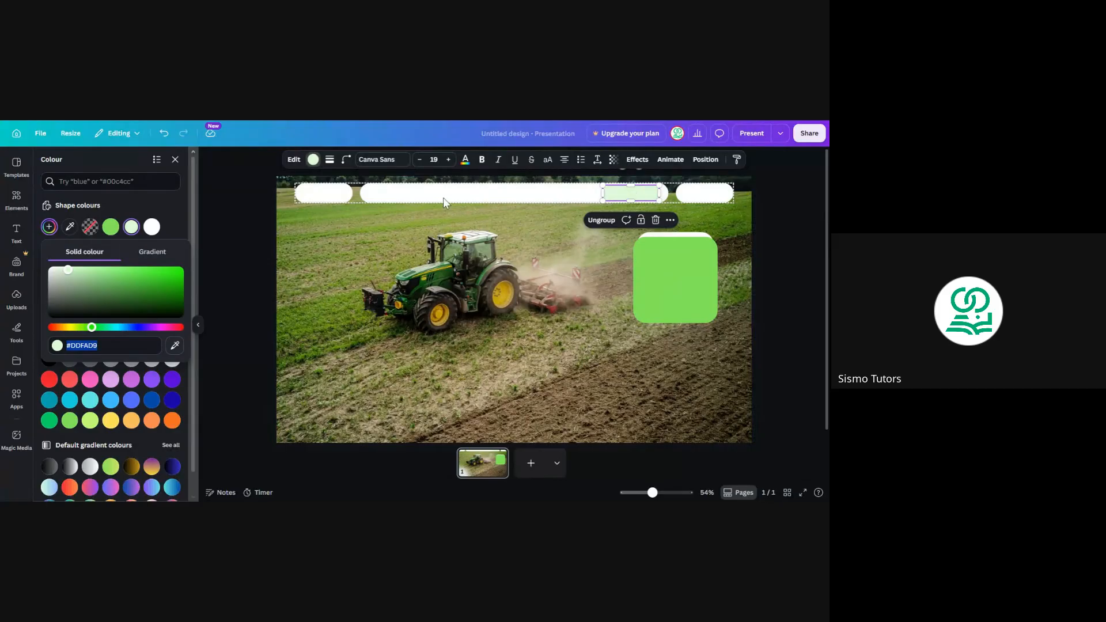
drag(92, 269, 79, 270)
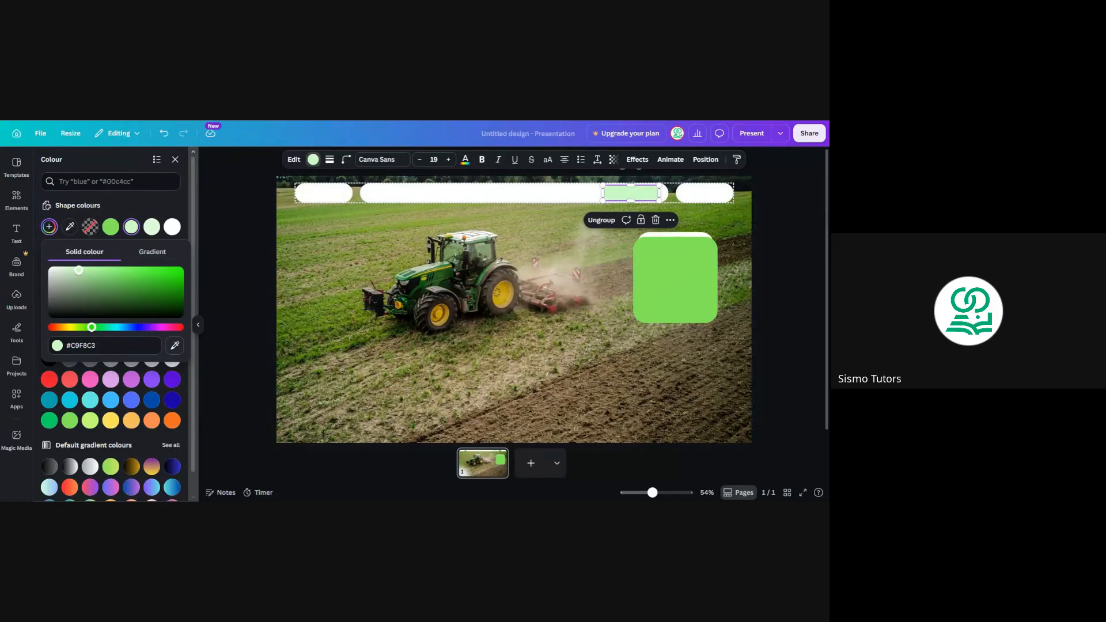
click(776, 261)
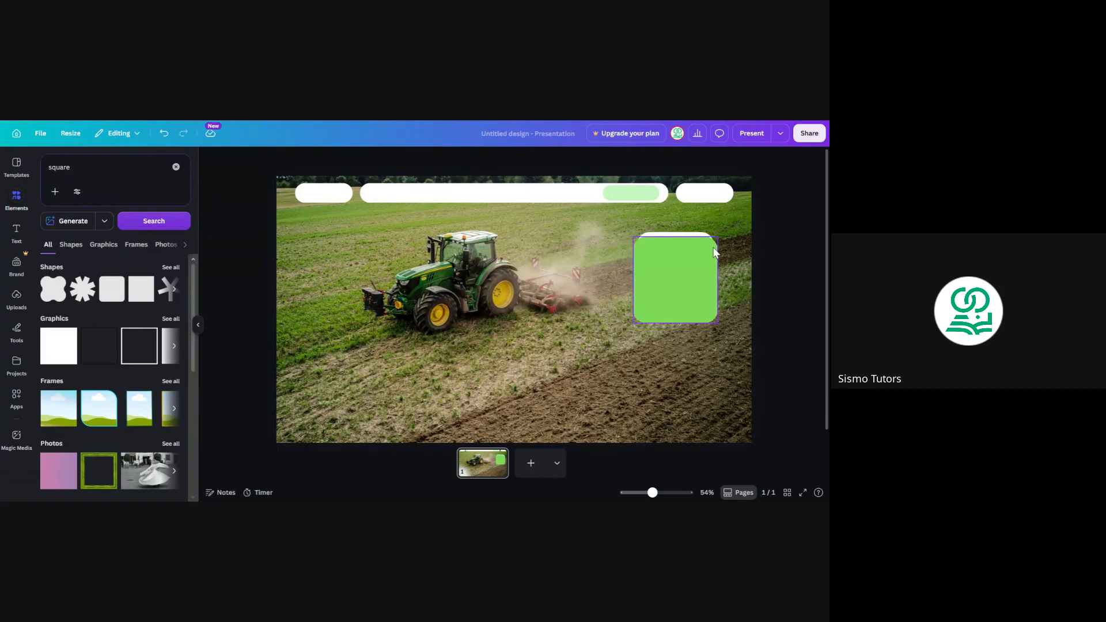
Step: Duplicate the green square and place the copy on the ploughed field, below and slightly left of the original
click(689, 265)
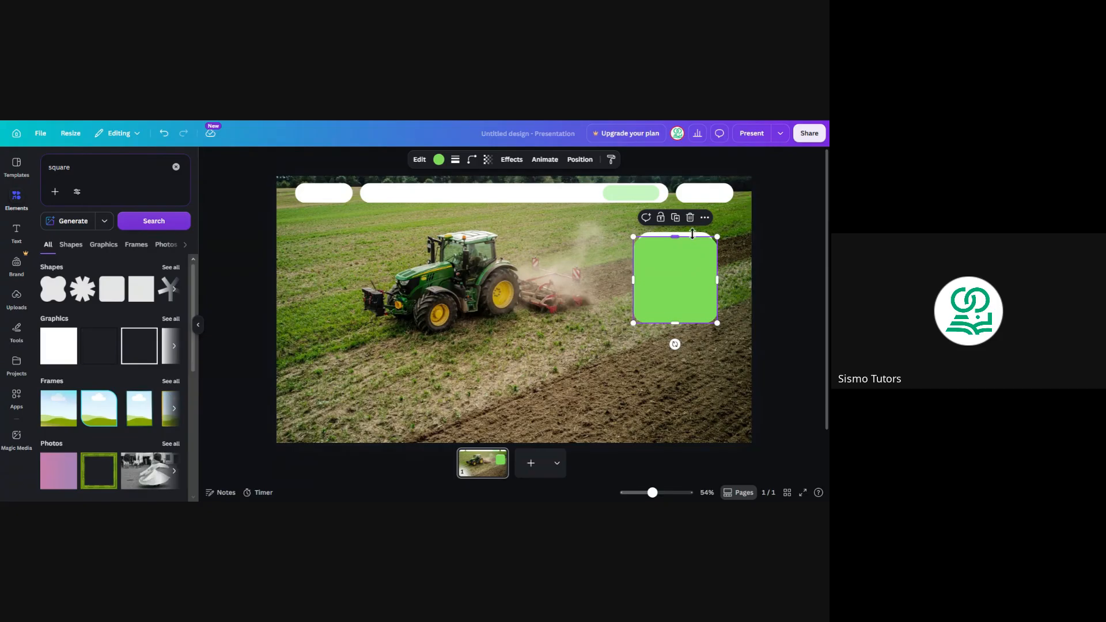
click(676, 219)
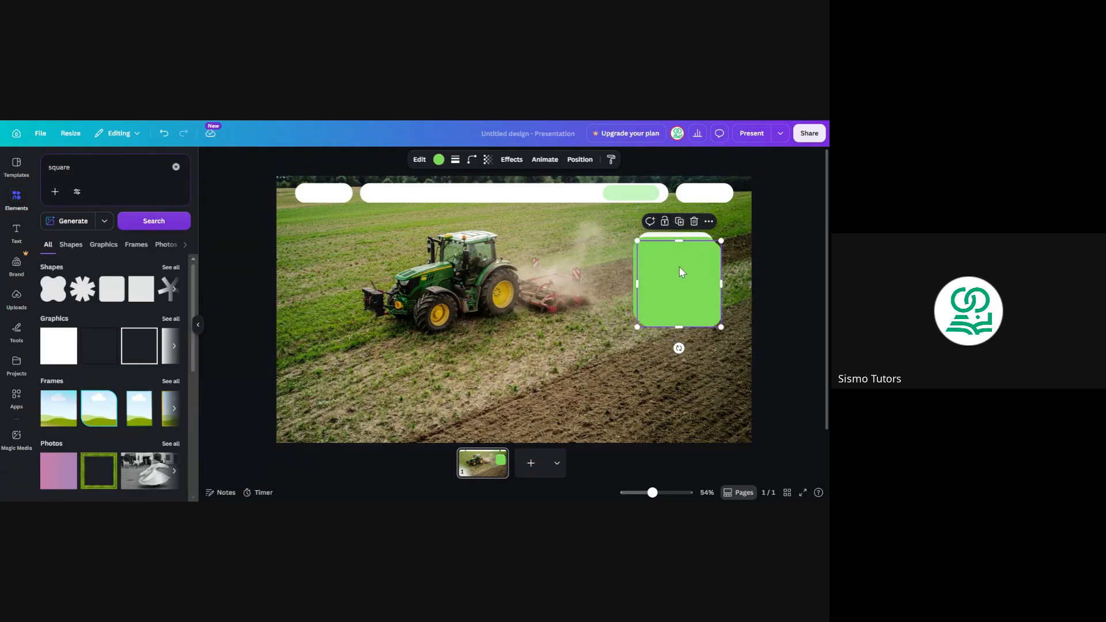
drag(679, 268, 637, 363)
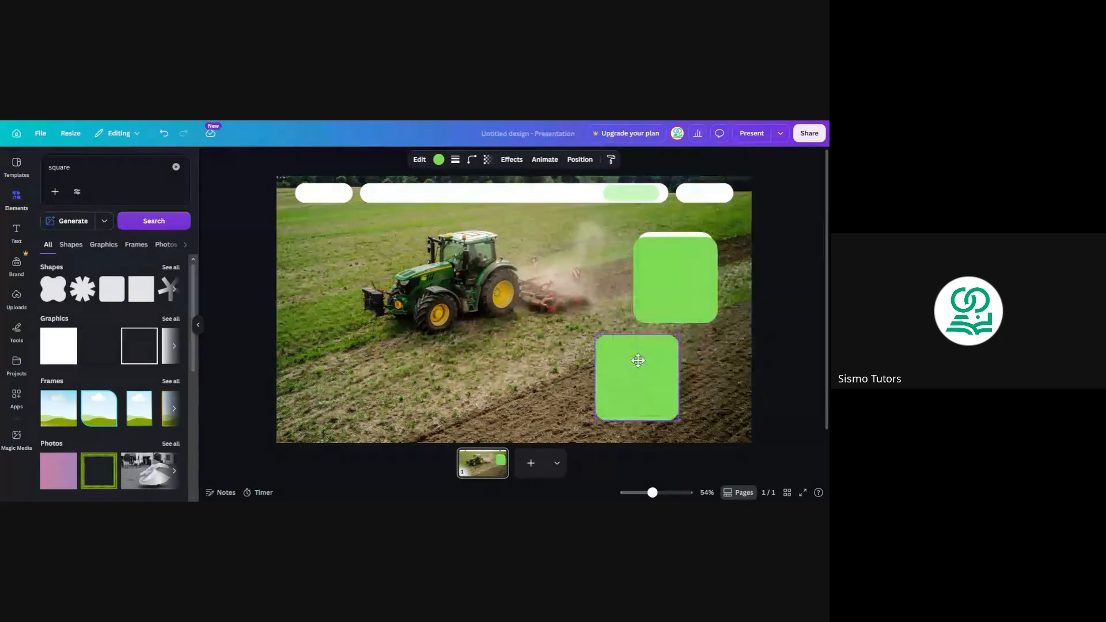
click(799, 262)
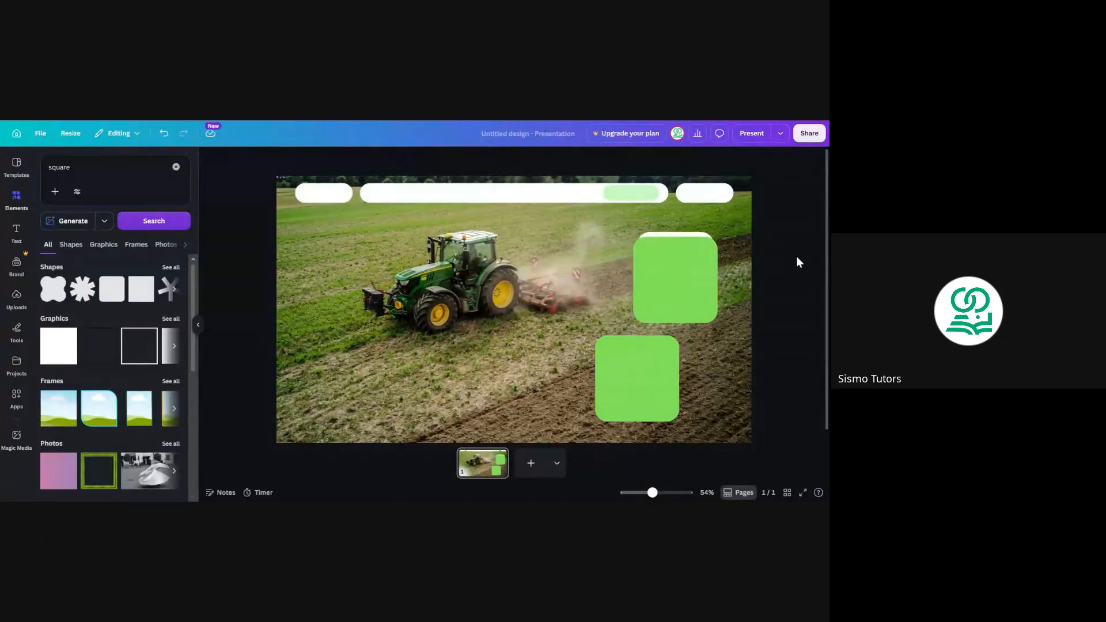
Step: Group the upper green square with the white square behind it, keeping the pair at its original position
click(692, 238)
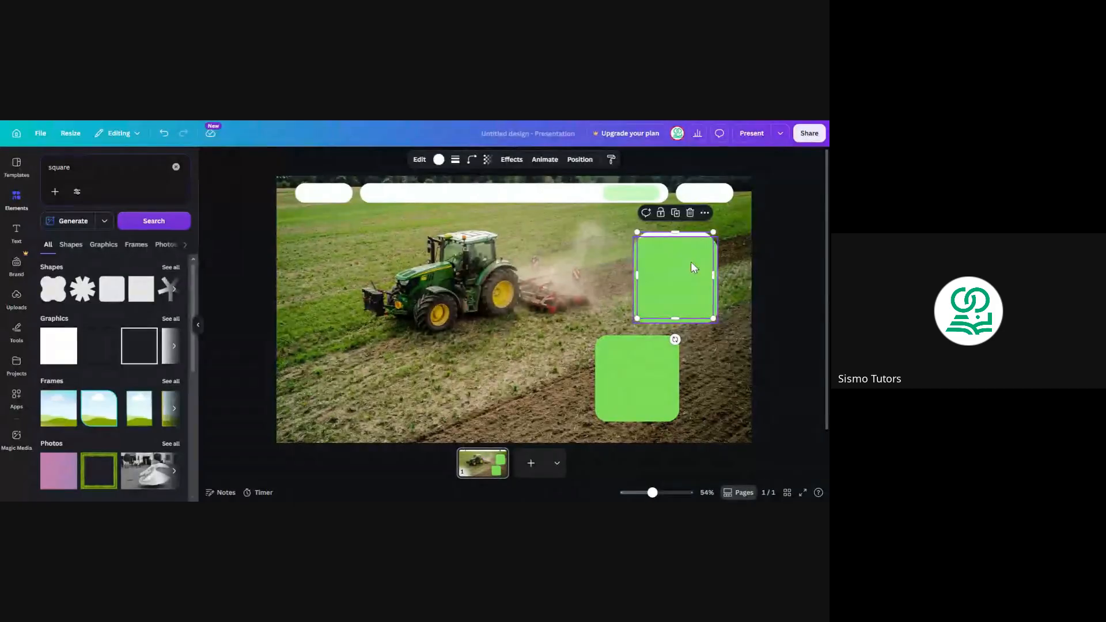
shift+click(692, 263)
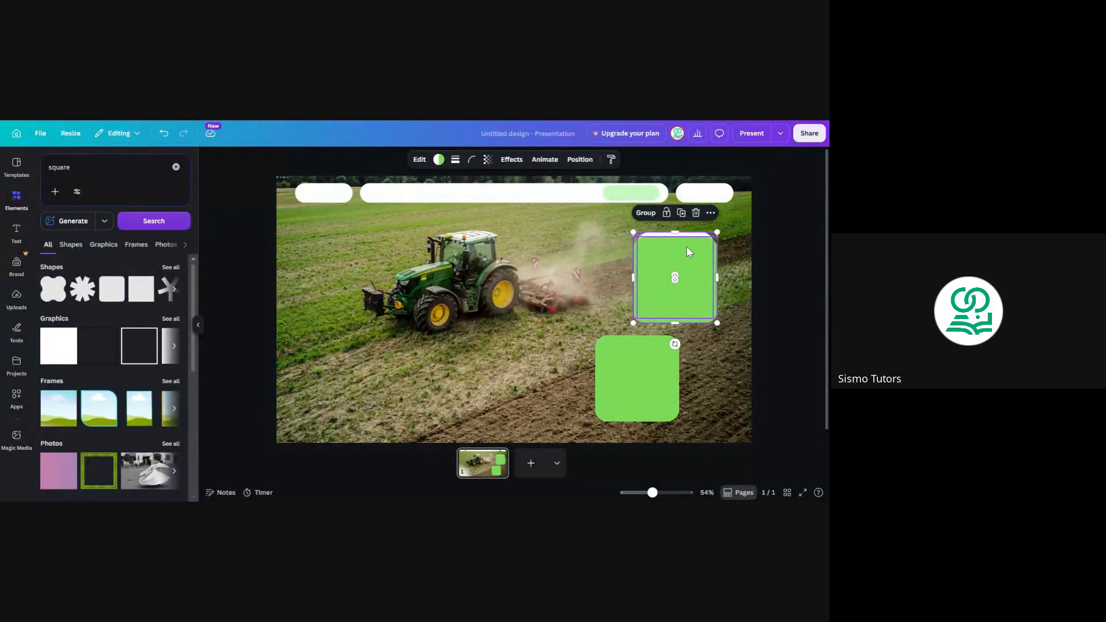
click(646, 212)
click(762, 247)
mouse_move(695, 264)
mouse_down()
mouse_move(708, 264)
mouse_move(676, 270)
mouse_up()
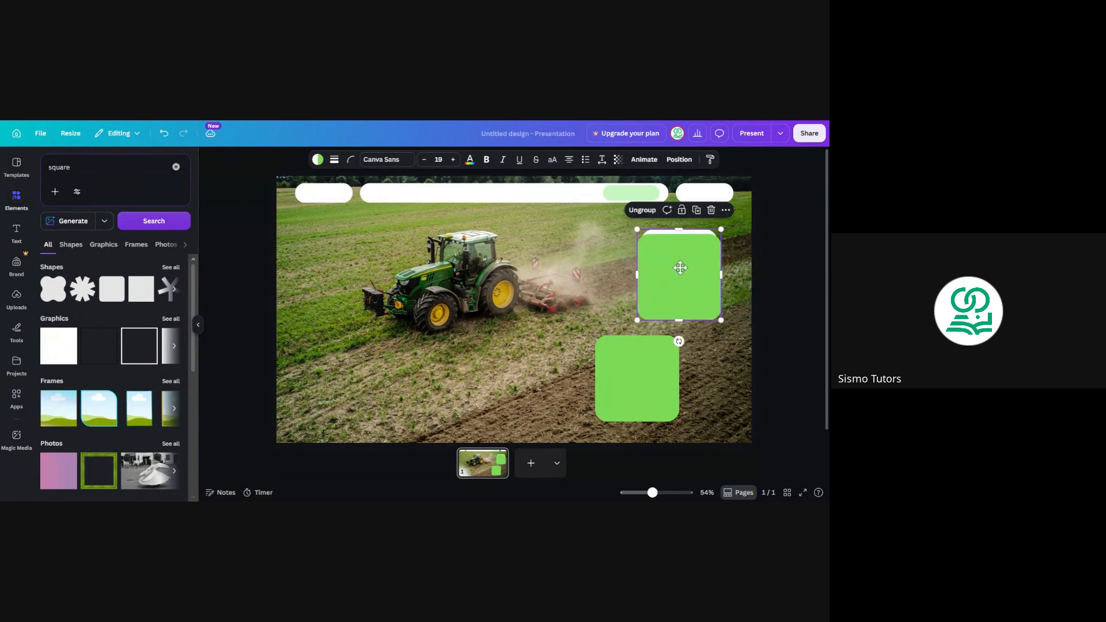
click(790, 280)
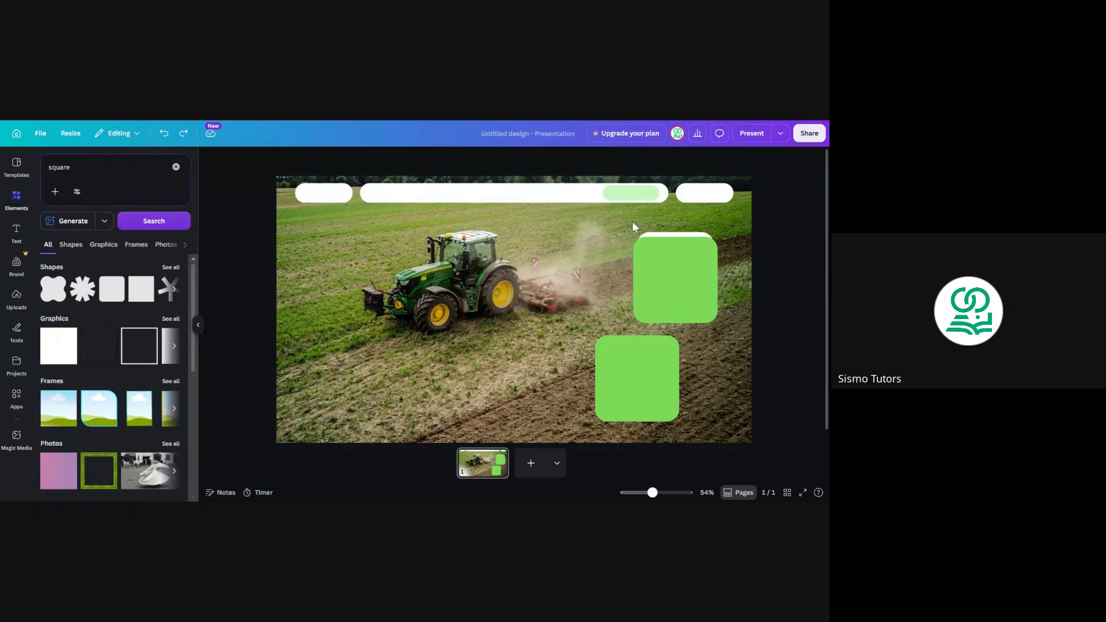
Step: Widen the lower green square in both directions into a rectangle ending at the upper card's right edge, and recolour it white
click(624, 362)
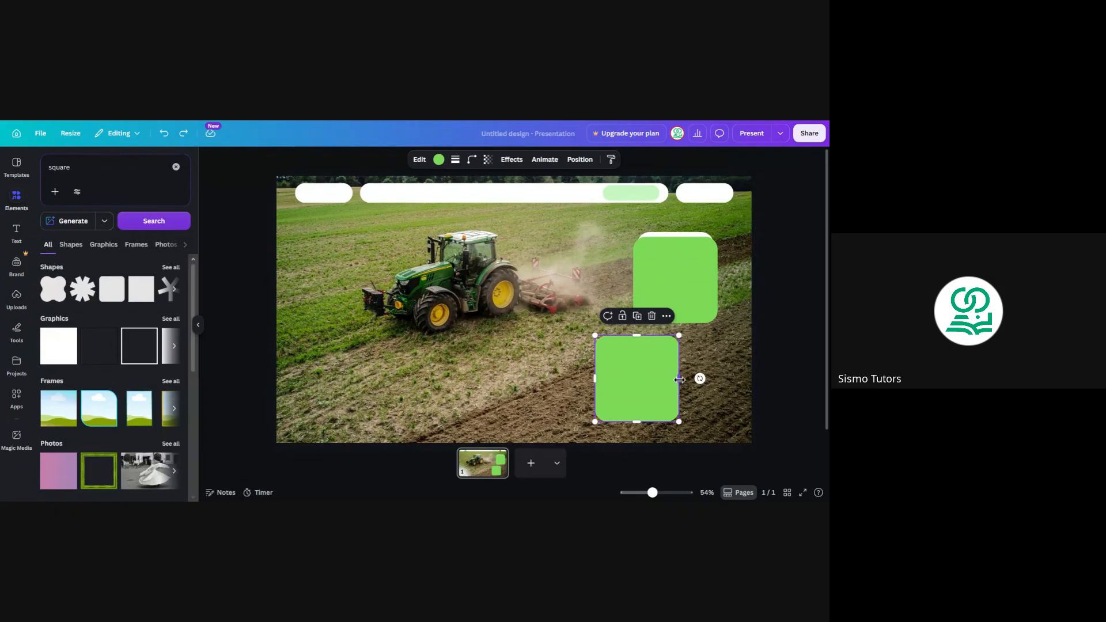
drag(680, 379, 705, 379)
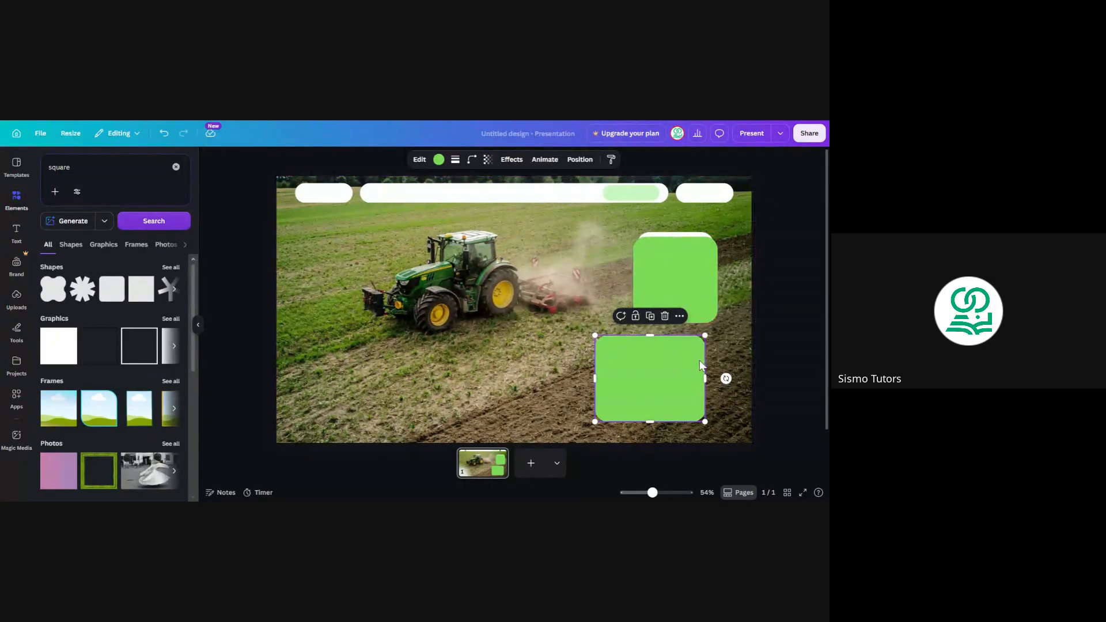
drag(705, 379, 716, 380)
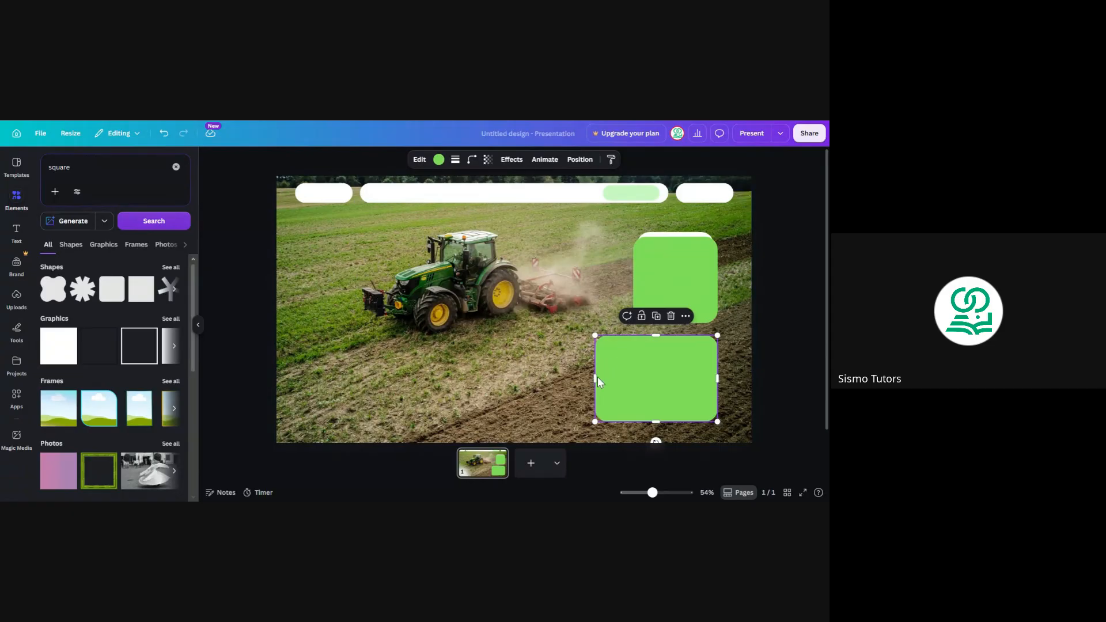
drag(593, 379, 523, 379)
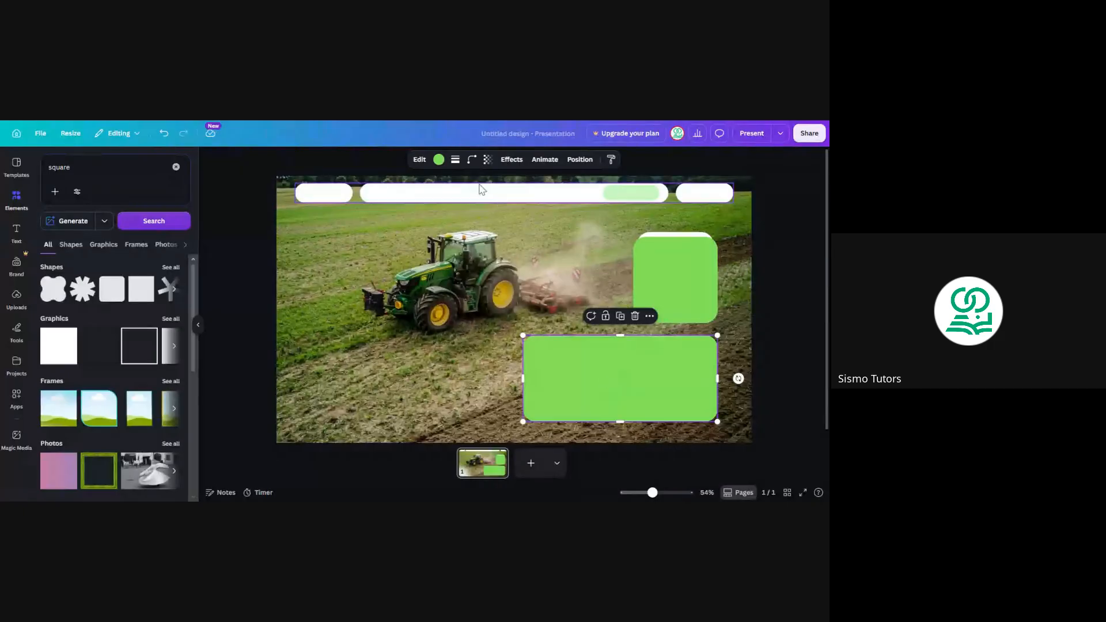
click(438, 160)
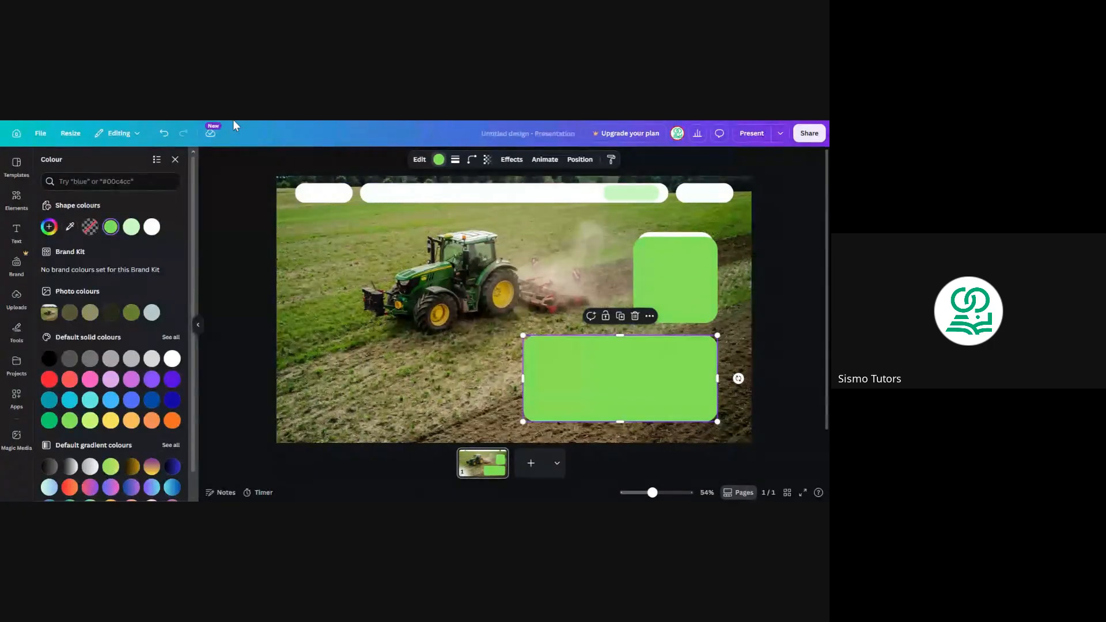
click(151, 226)
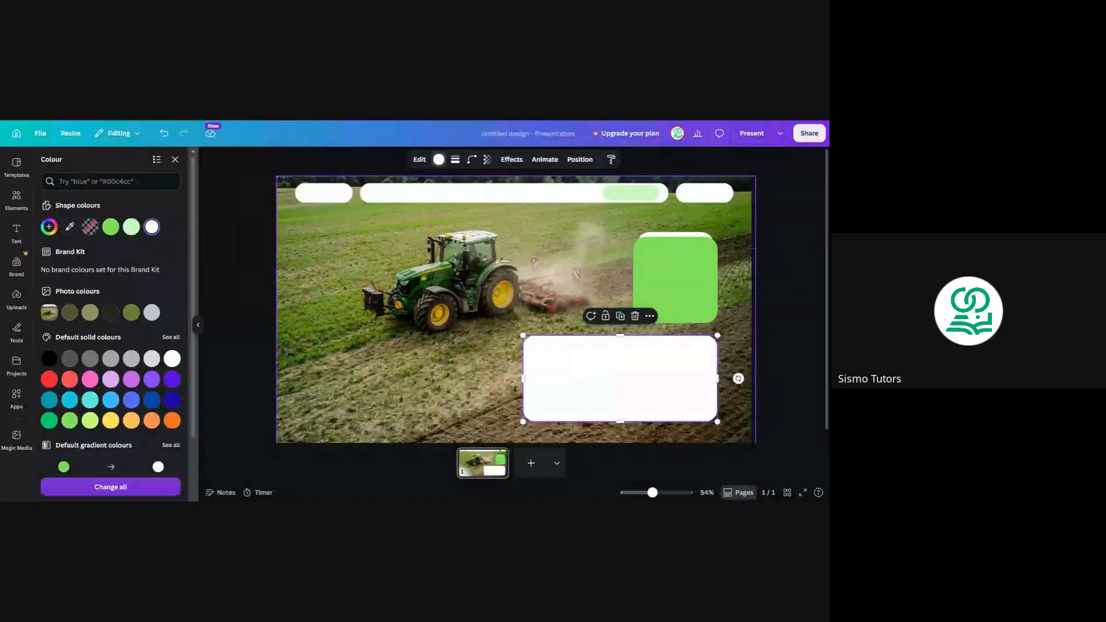
Step: Duplicate the white rectangle and place the copy level with it below the tractor, aligned with the navigation bar's left end
key(ctrl+d)
drag(649, 373, 426, 369)
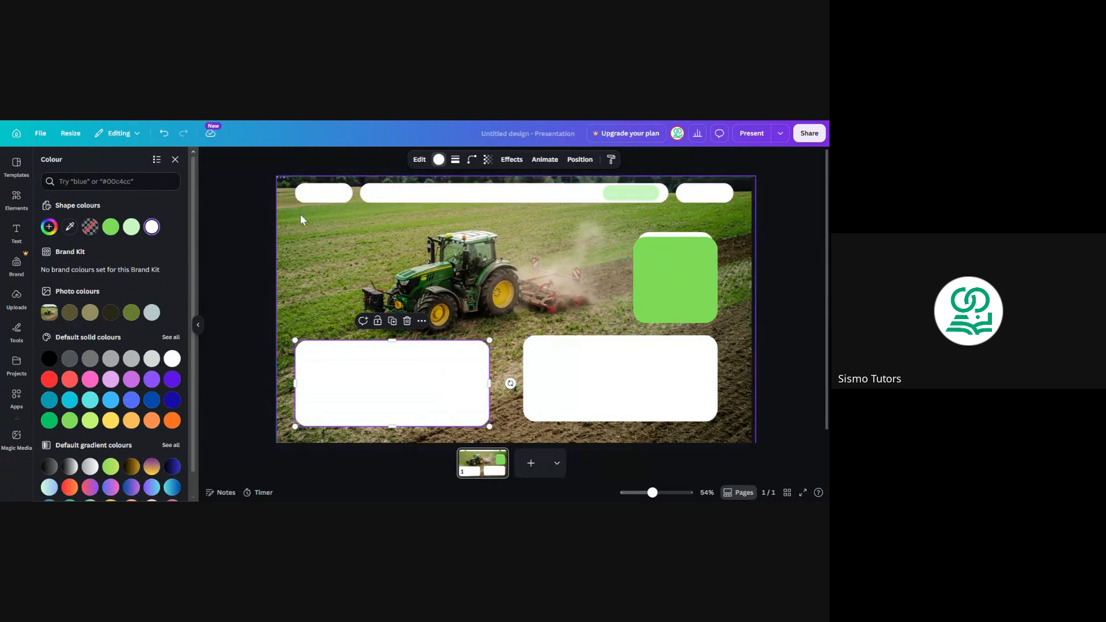
drag(350, 378, 350, 370)
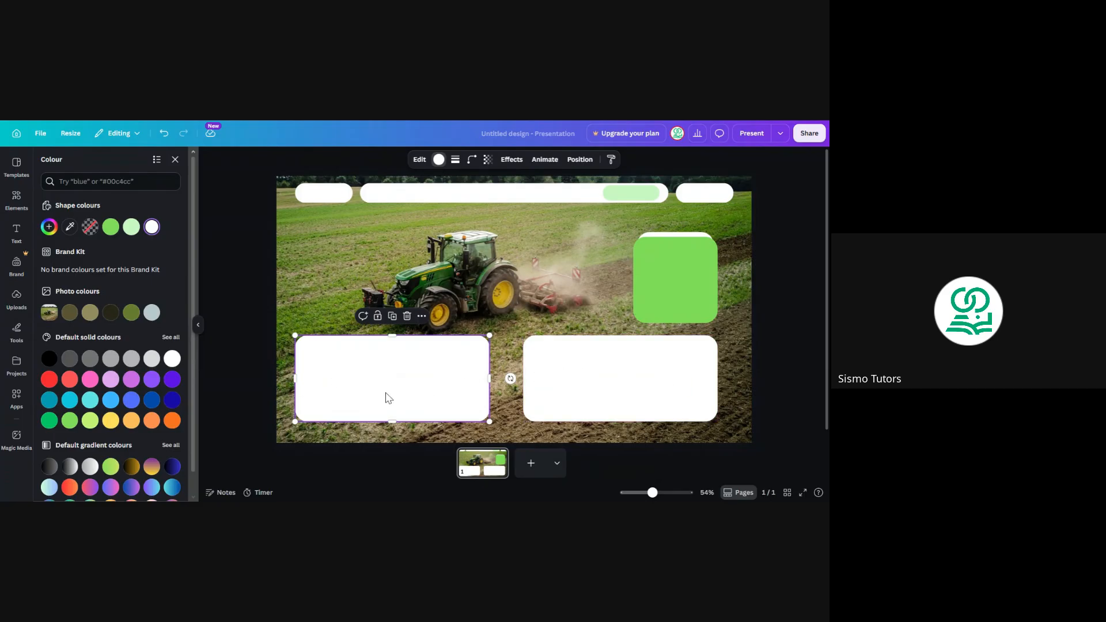
drag(387, 396, 383, 393)
click(772, 292)
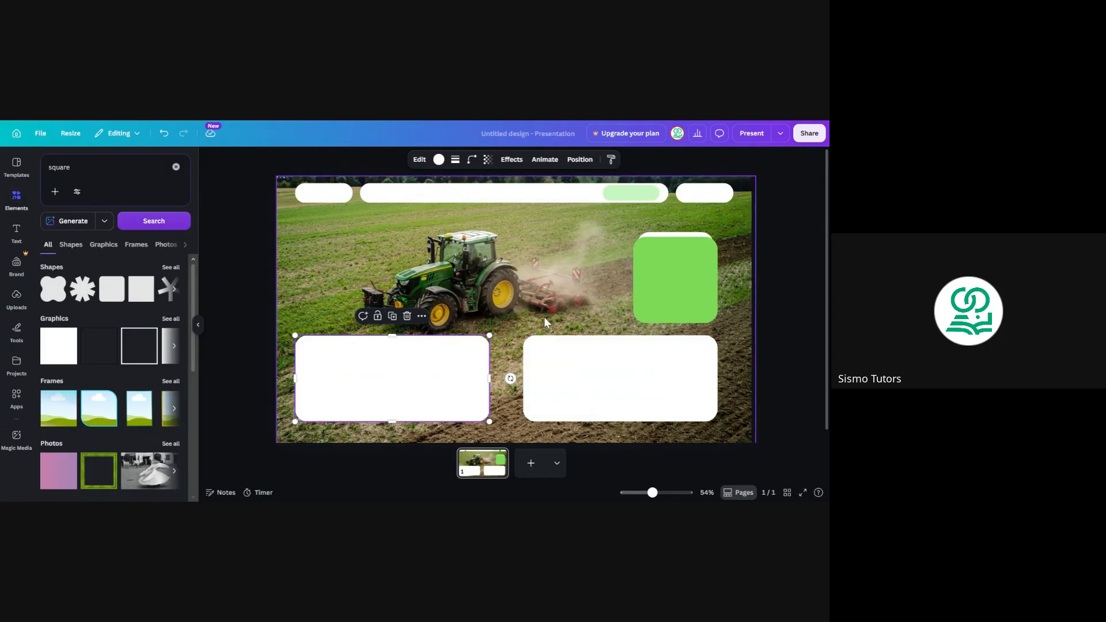
click(780, 286)
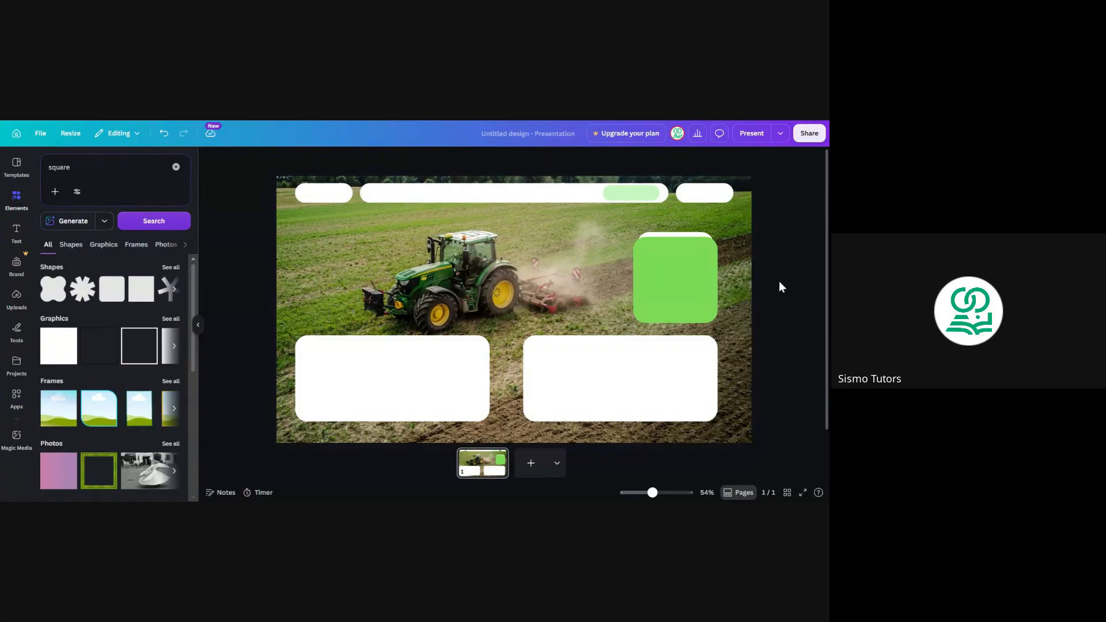
Step: Nudge the left white rectangle slightly down toward the lower edge of the page
click(465, 388)
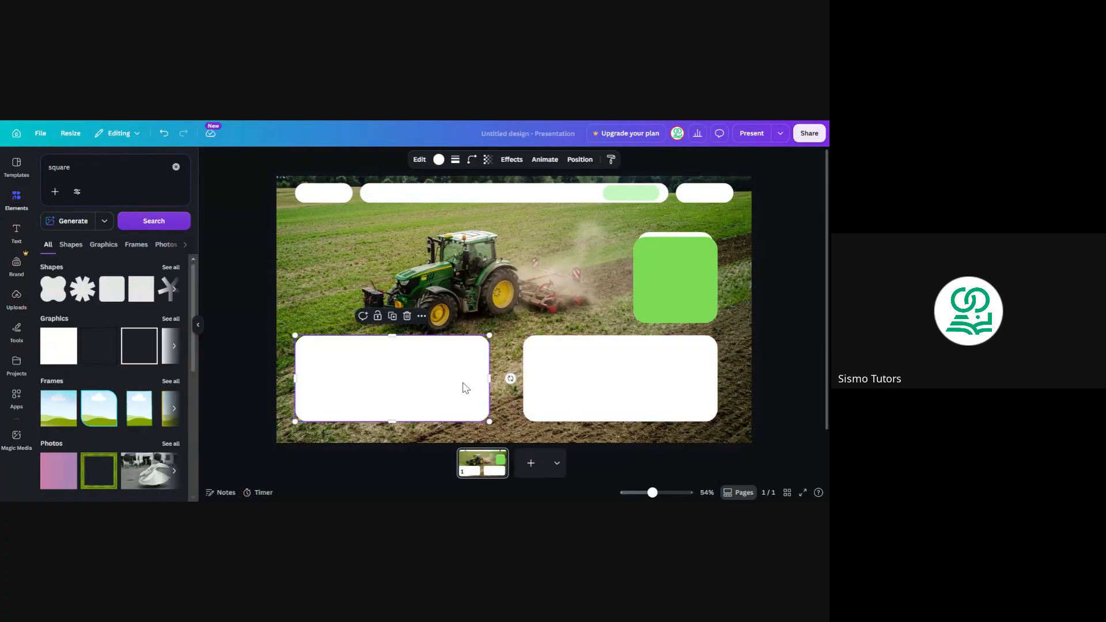
click(773, 352)
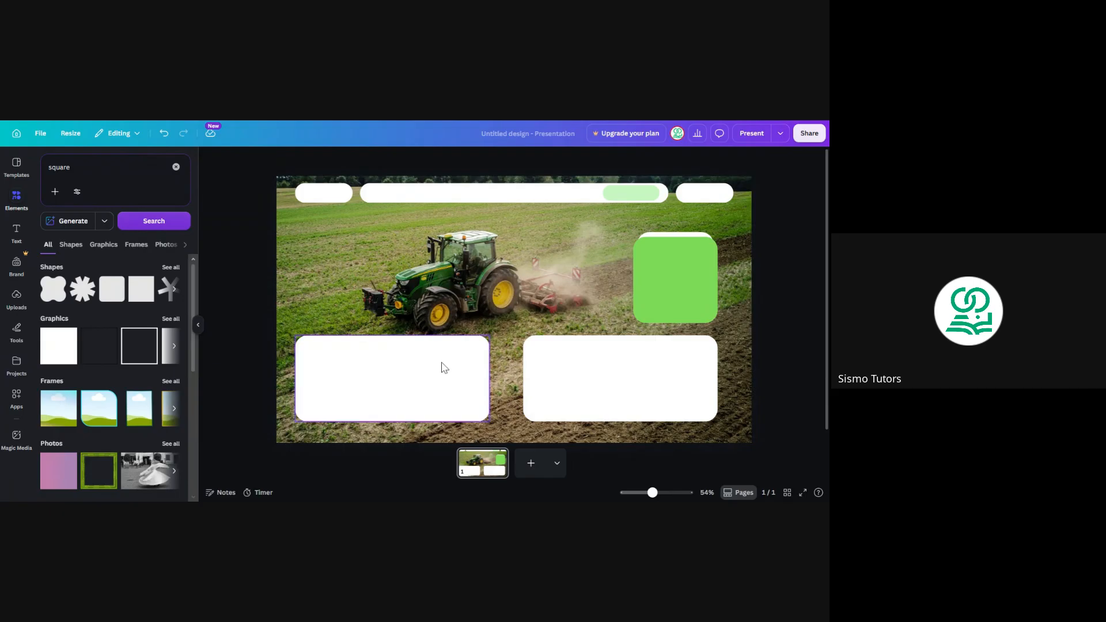
click(429, 375)
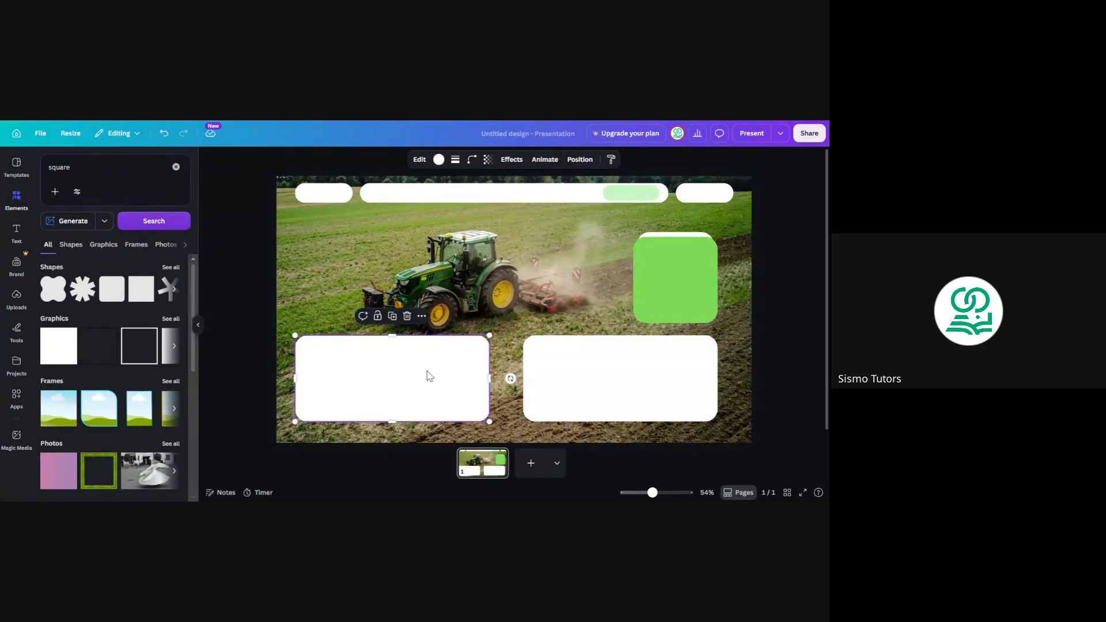
key(Down)
key(Down)
key(Down)
key(Down)
key(Down)
key(Down)
key(Down)
key(Down)
key(Down)
key(Down)
key(Down)
key(Down)
key(Down)
key(Down)
key(Down)
key(Down)
key(Down)
key(Down)
key(Down)
key(Down)
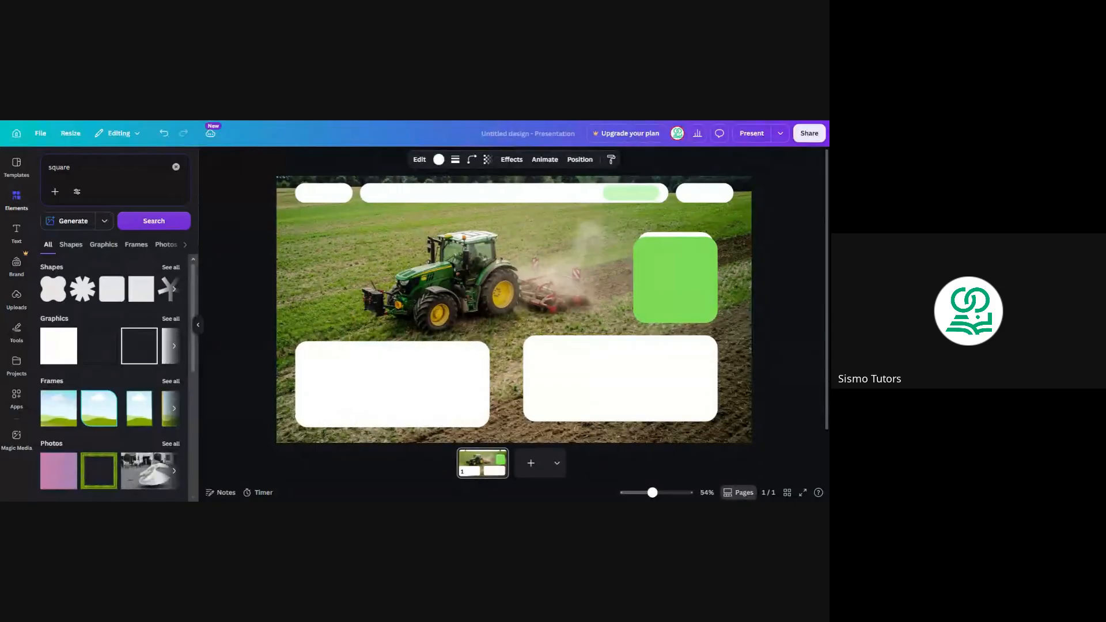
key(Down)
key(Down)
key(Down)
key(Down)
key(Down)
key(Down)
key(Down)
key(Down)
key(Down)
Step: Nudge the right white rectangle down until it is level with the left one
click(553, 379)
key(Down)
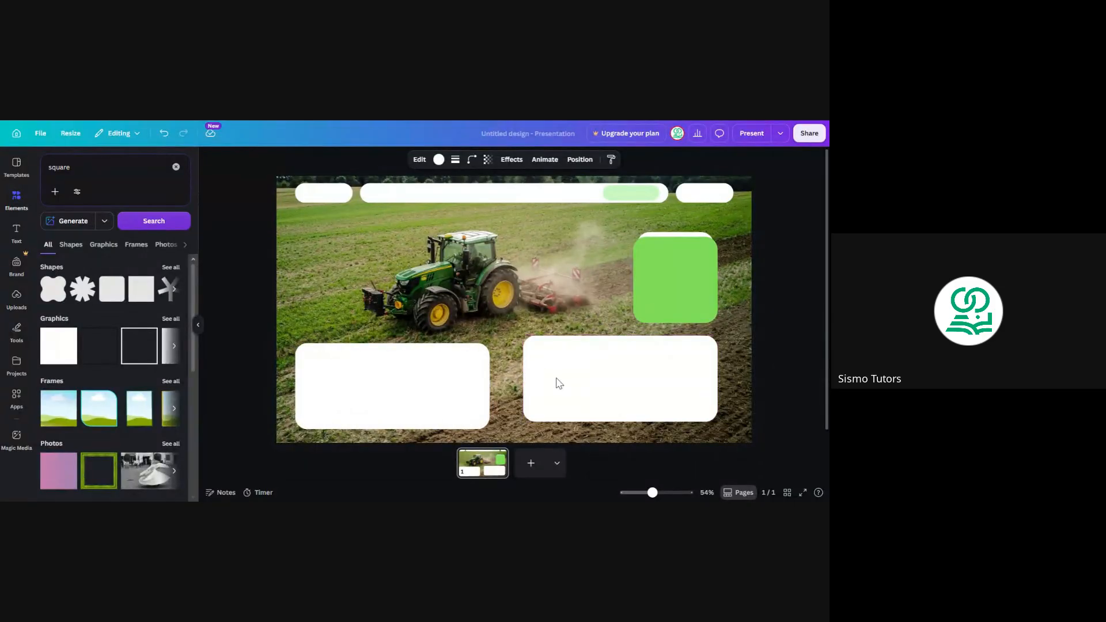
key(Down)
key(Down)
key(Down)
key(Down)
key(Down)
key(Down)
key(Down)
key(Down)
key(Down)
key(Down)
key(Down)
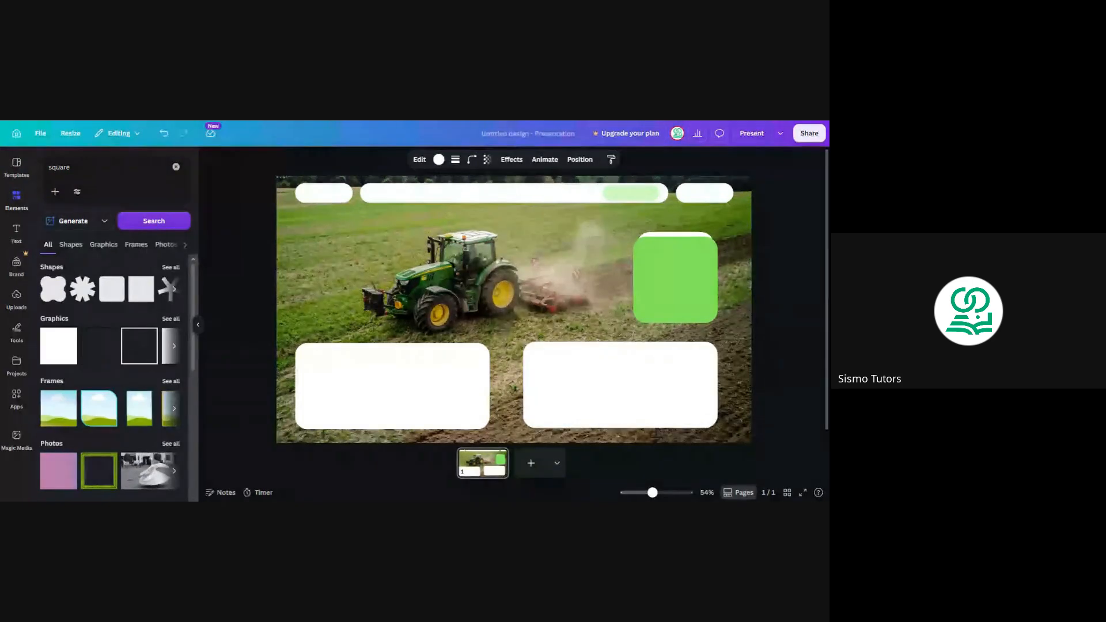
key(Down)
key(Down)
key(Down)
key(Down)
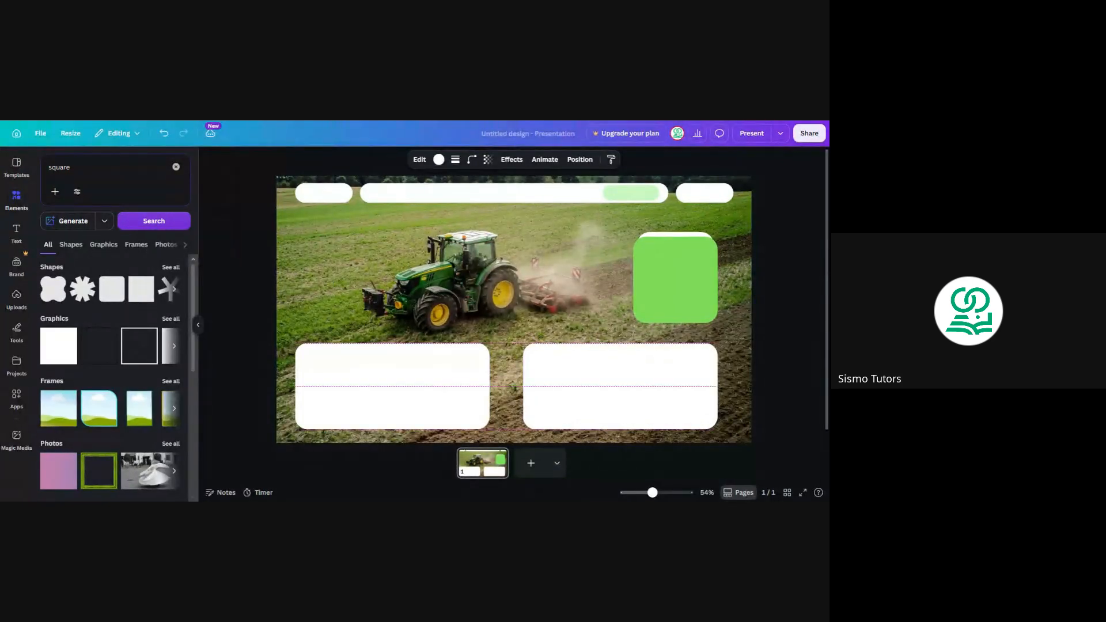
click(801, 330)
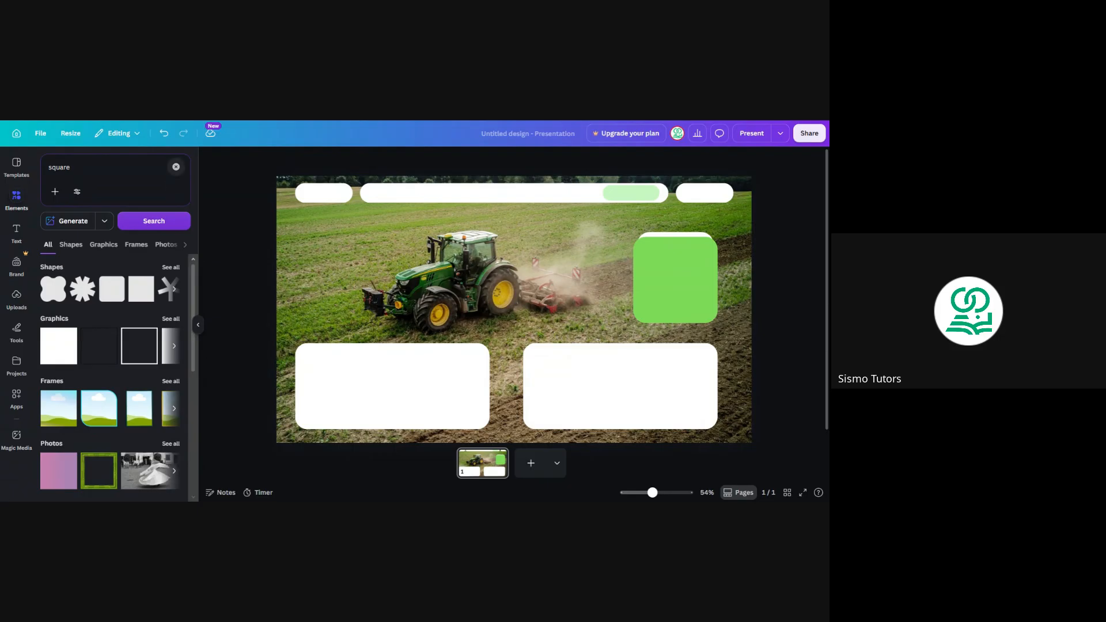
Step: Search the elements library for "frame"
click(176, 167)
text(frame)
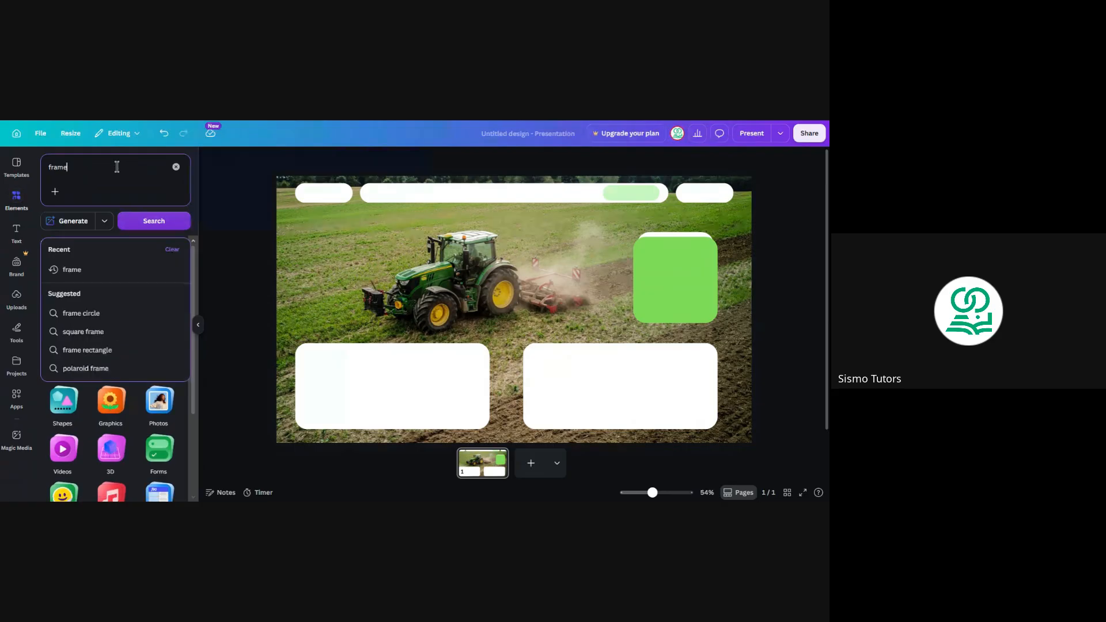
key(Return)
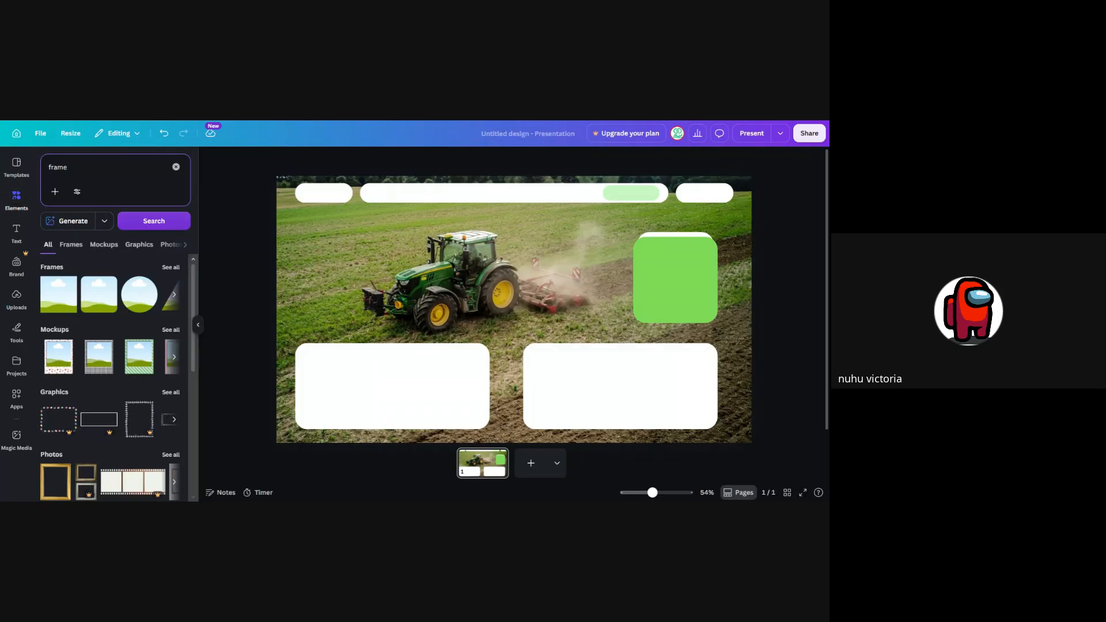
click(209, 332)
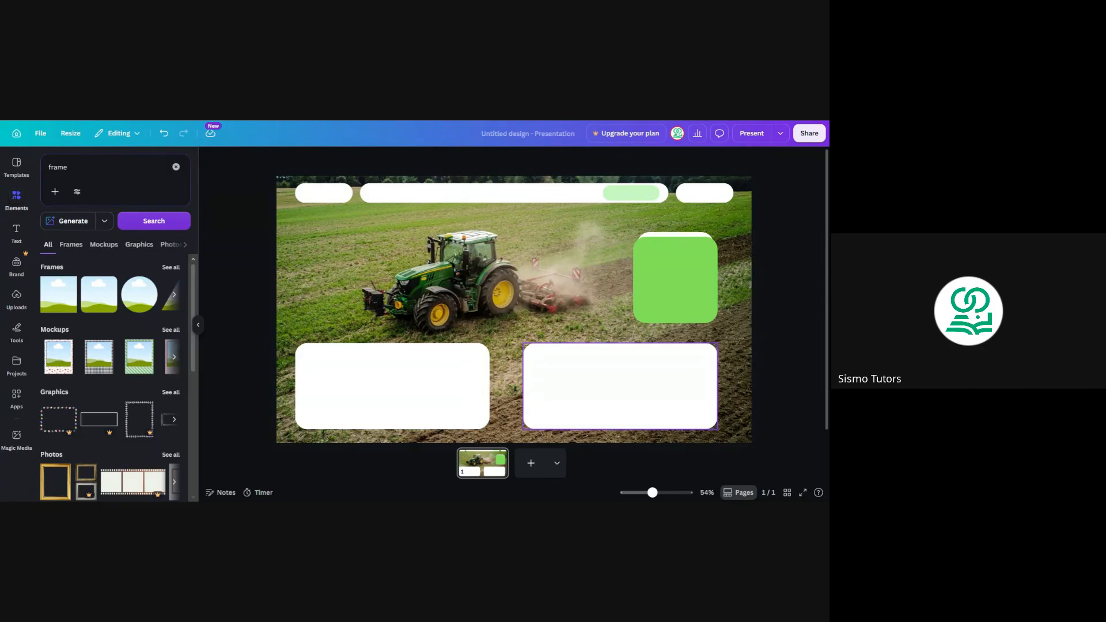
Step: Check the corner rounding of the right white rectangle
click(710, 355)
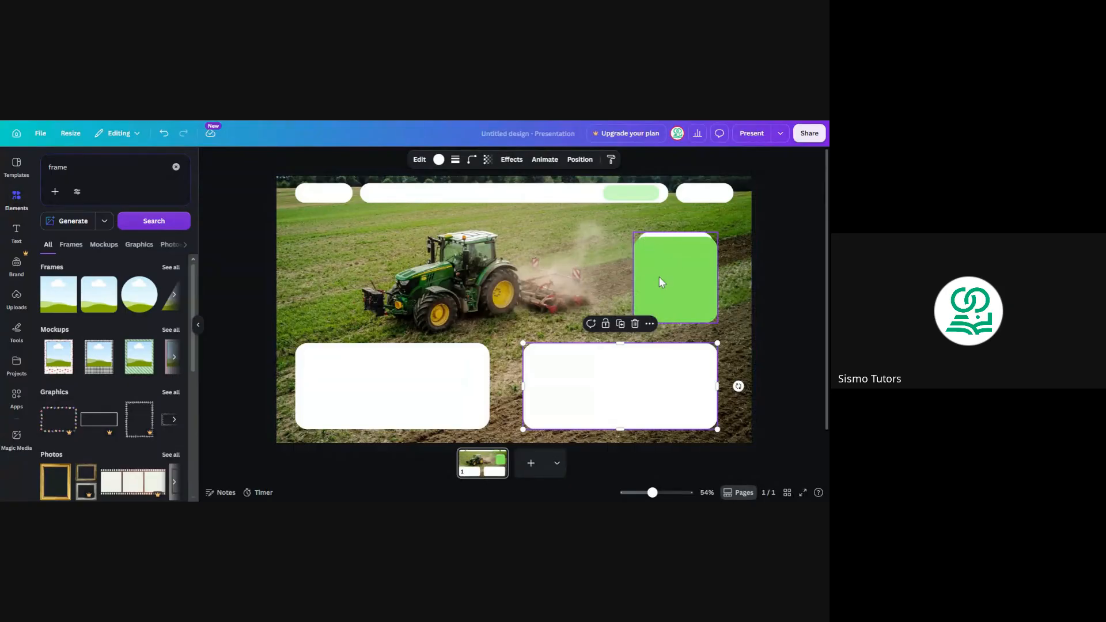
click(471, 160)
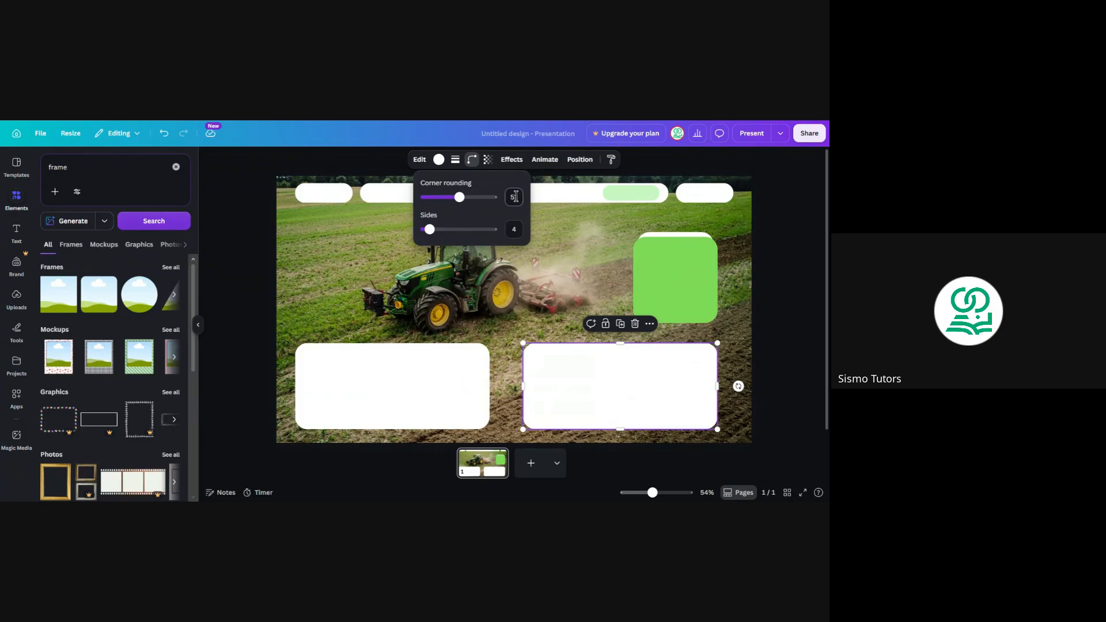
click(787, 236)
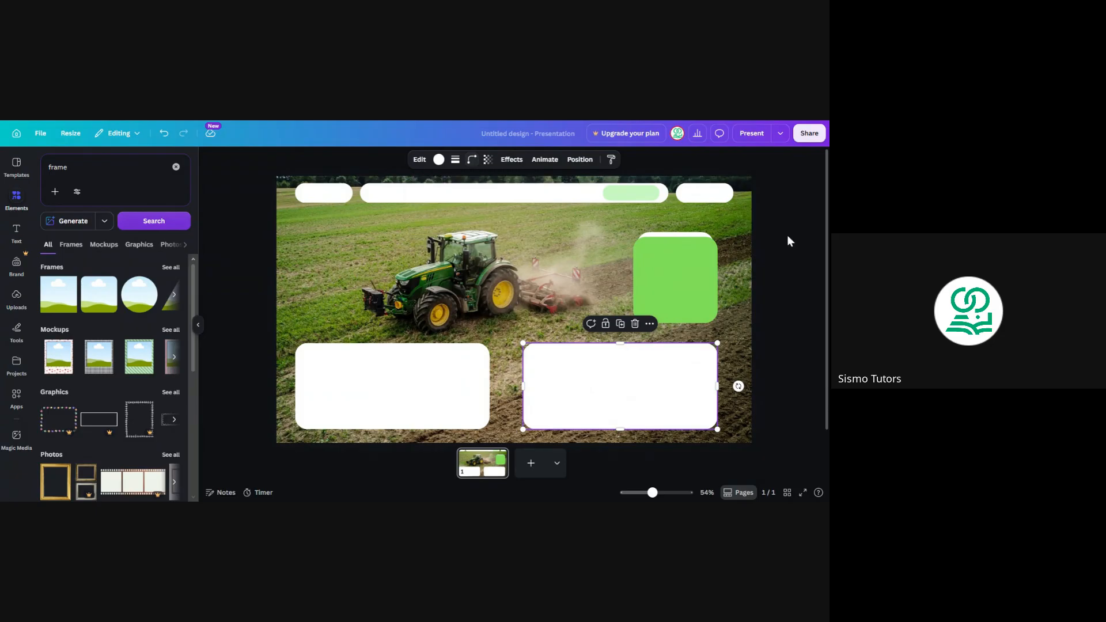
click(788, 236)
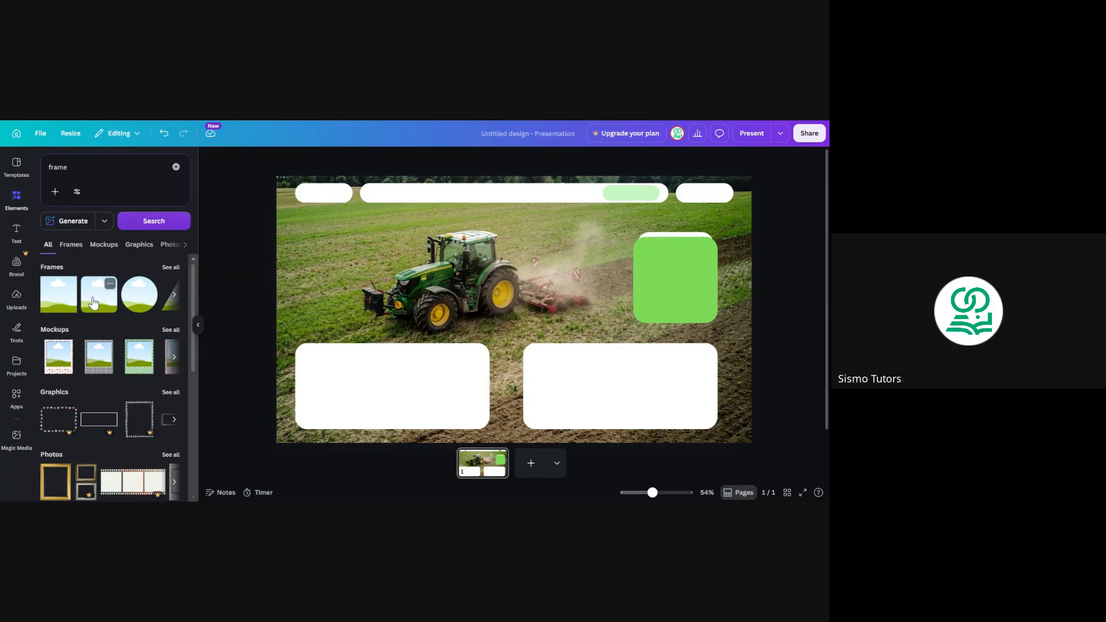
Step: Insert a rounded square frame with increased corner rounding, shrunk to a small card overlapping the left white rectangle's upper edge
click(93, 304)
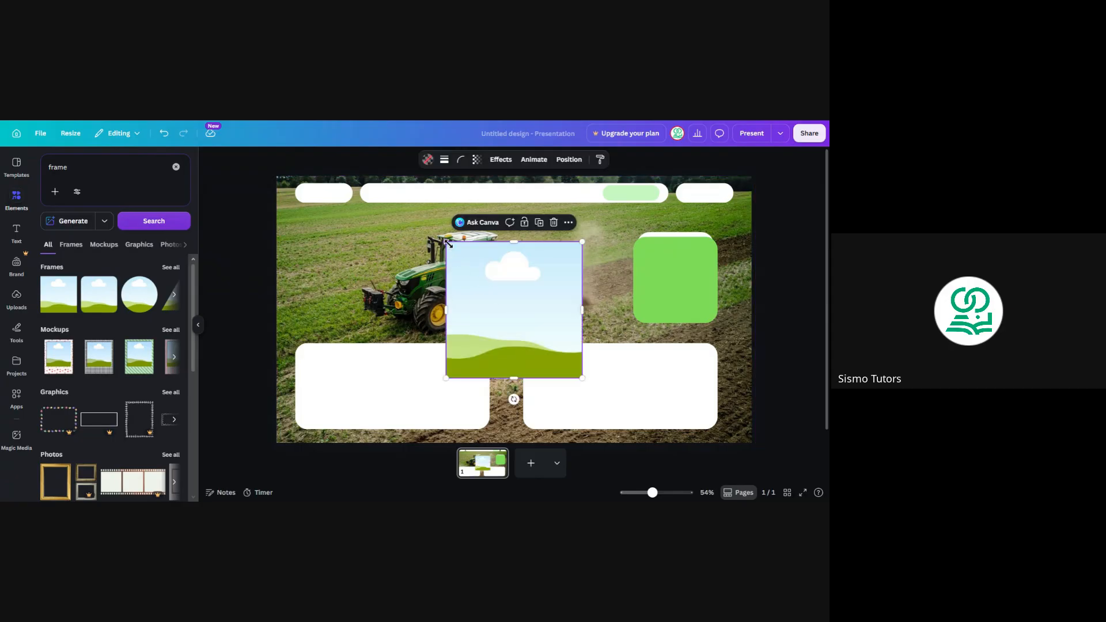
click(461, 160)
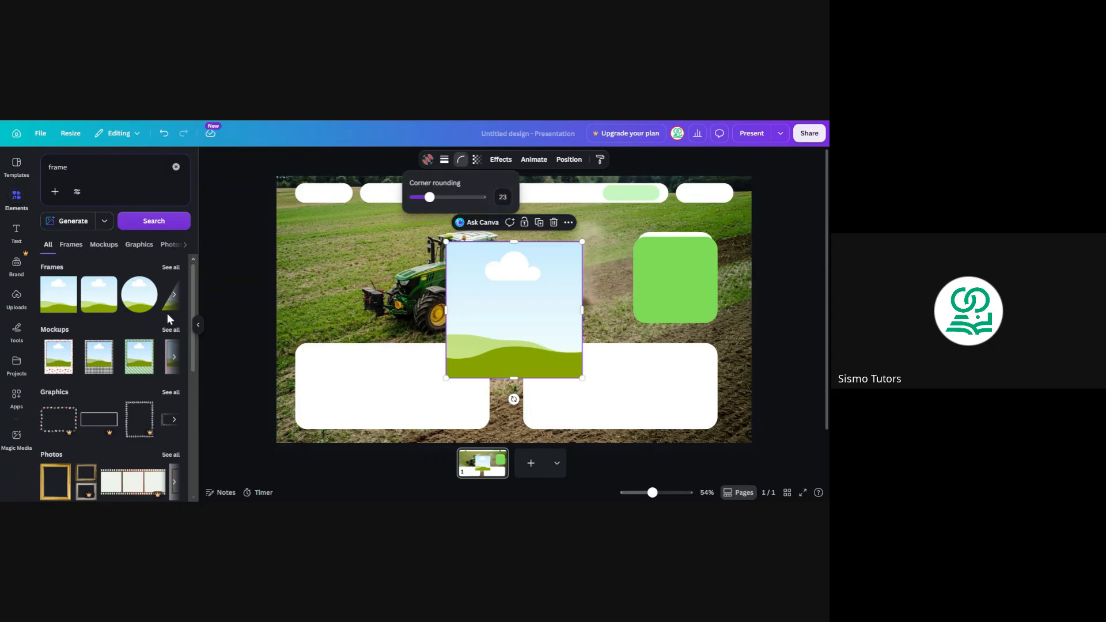
click(503, 197)
key(Return)
drag(582, 379, 418, 338)
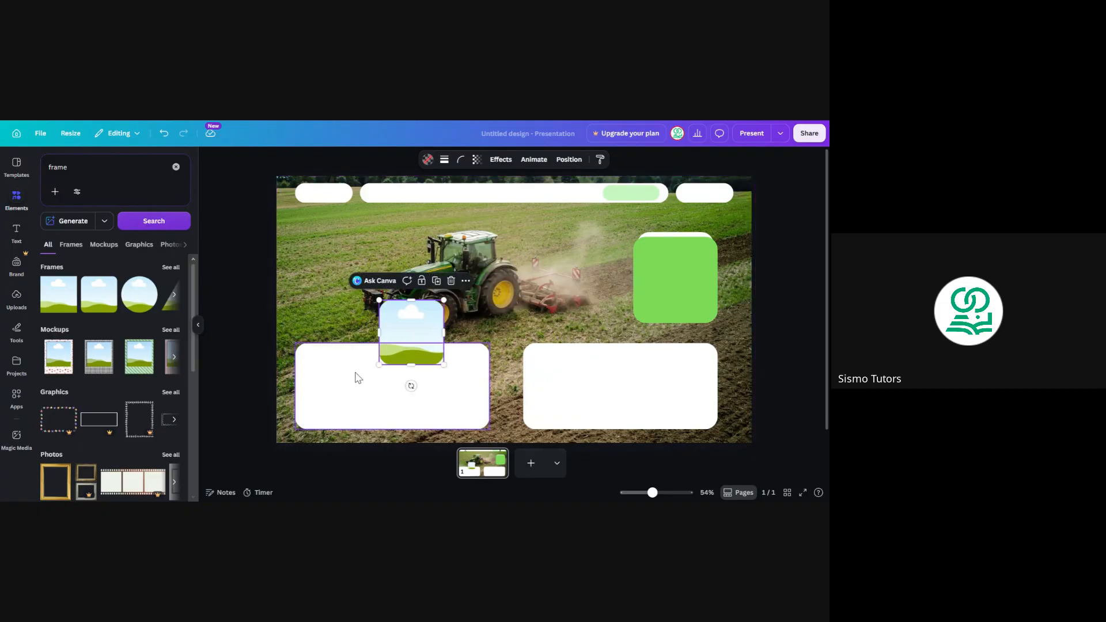
Step: Check the left white rectangle's corner rounding and reselect the small image frame
click(353, 375)
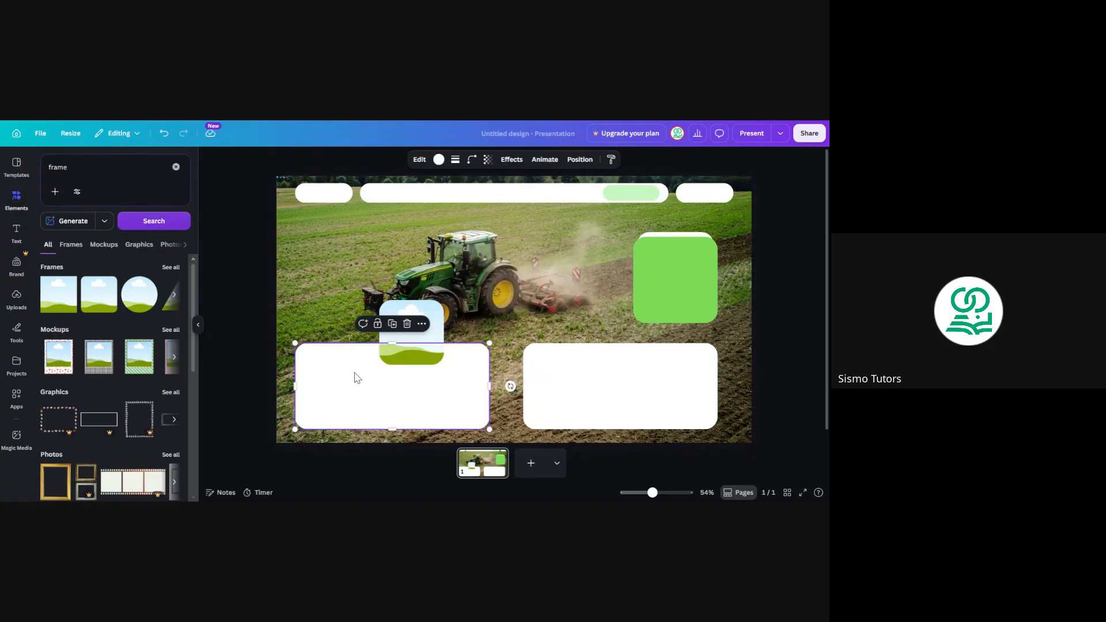
click(472, 159)
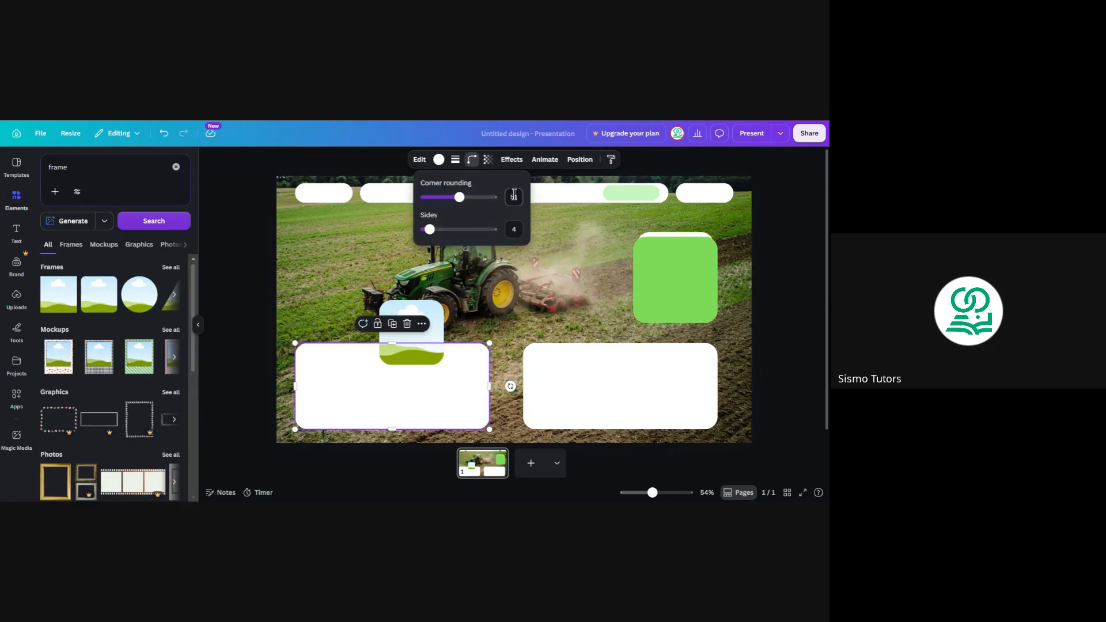
click(438, 320)
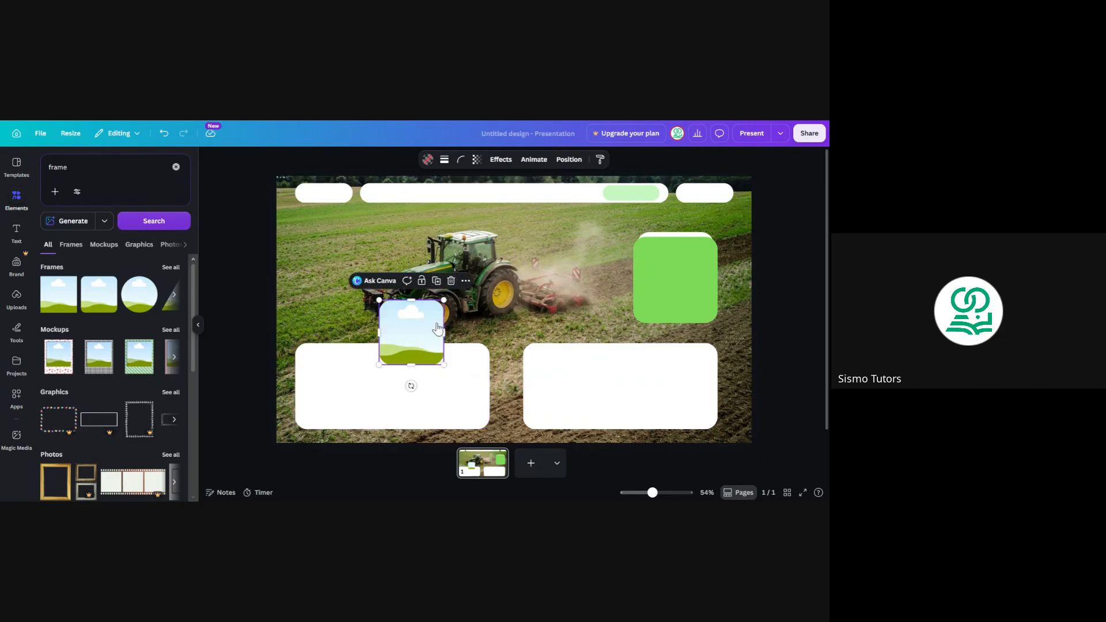
Step: Move the small image frame inside the left white card's left end and enlarge it to nearly fill the card's height
click(461, 159)
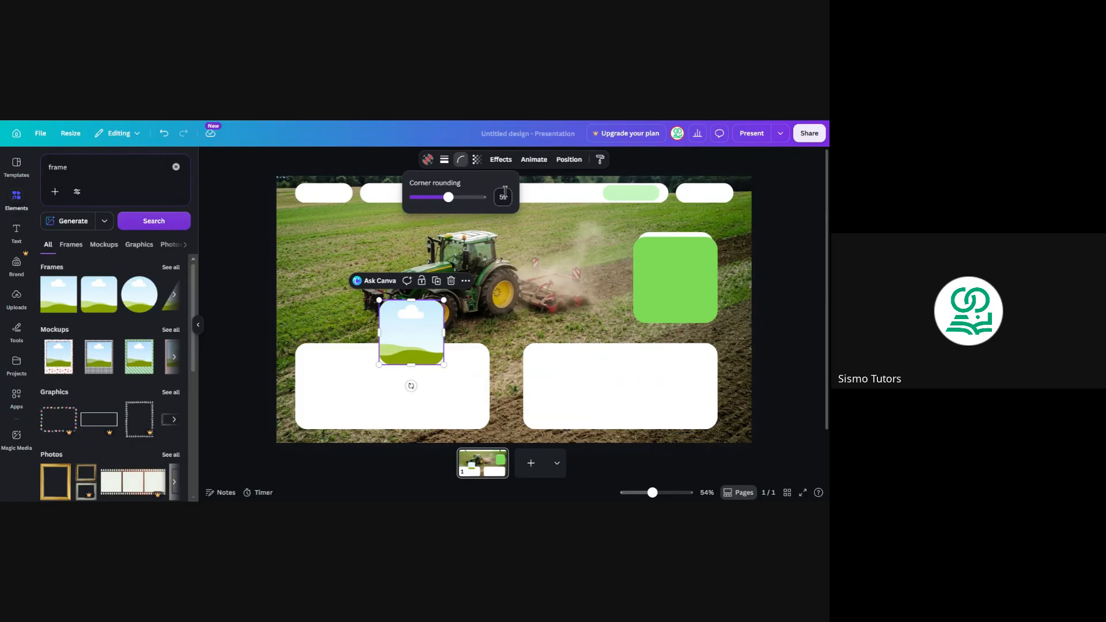
click(418, 327)
drag(418, 326, 341, 370)
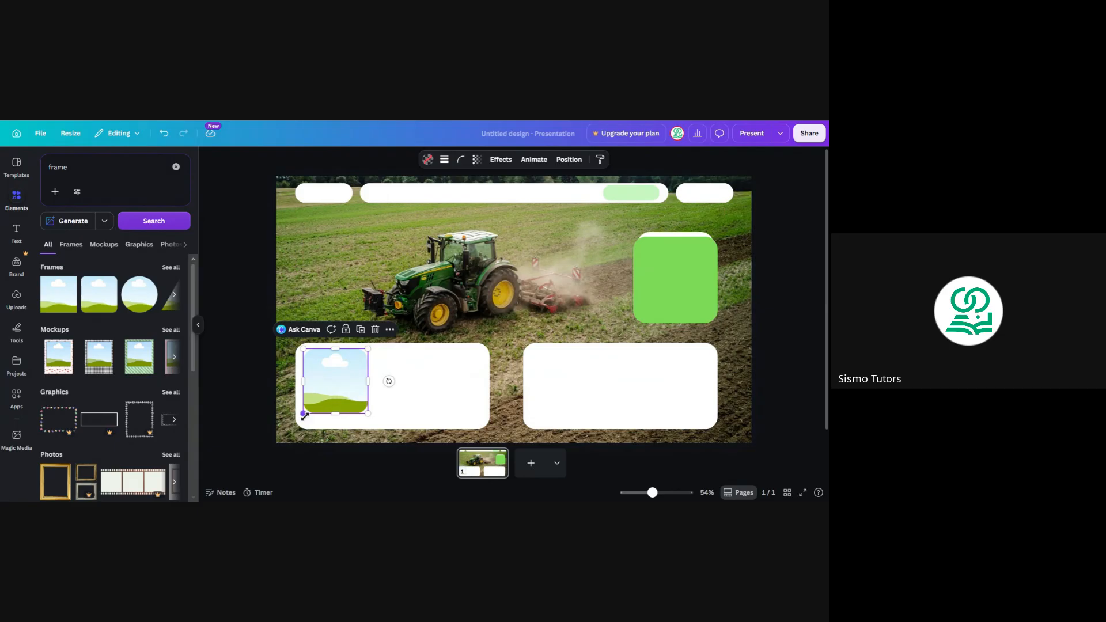
mouse_move(304, 414)
mouse_down()
mouse_move(303, 432)
mouse_move(297, 423)
mouse_up()
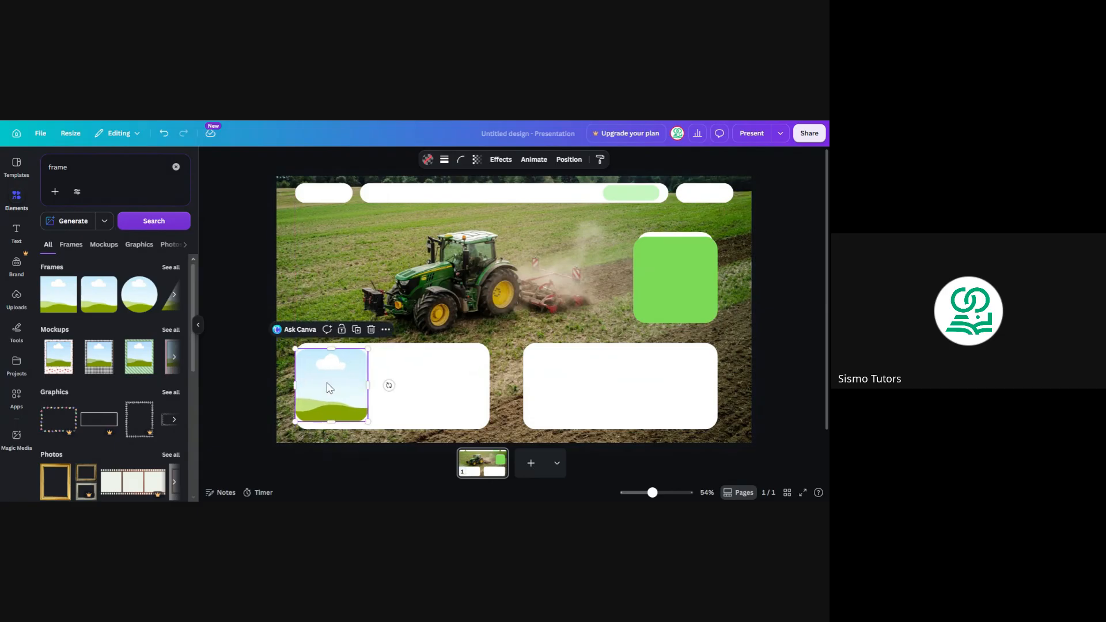
drag(329, 387, 331, 385)
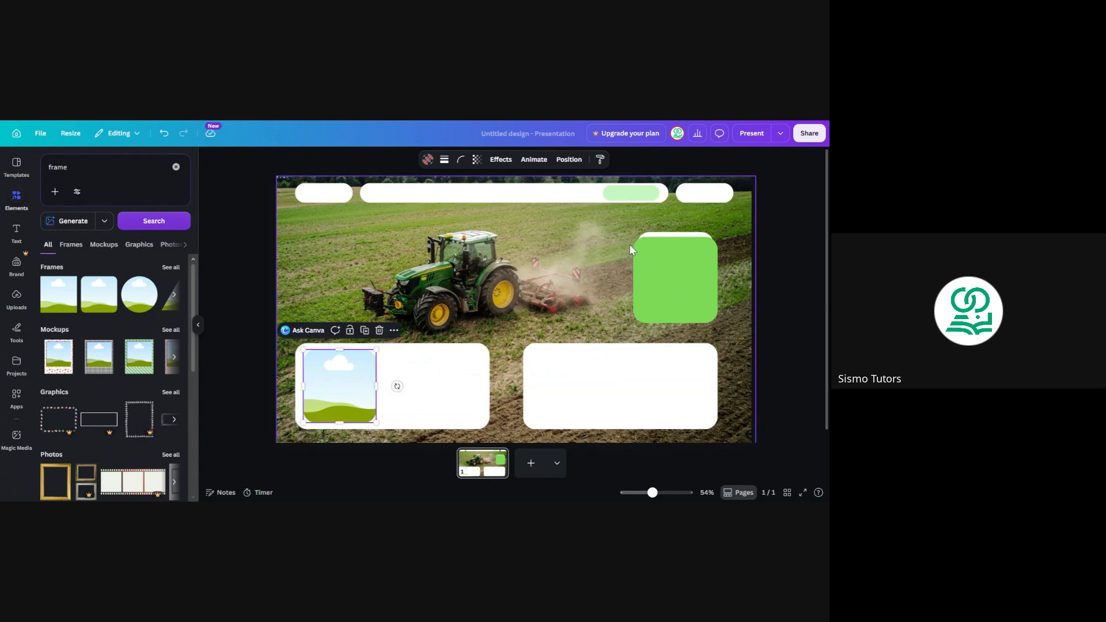
click(780, 273)
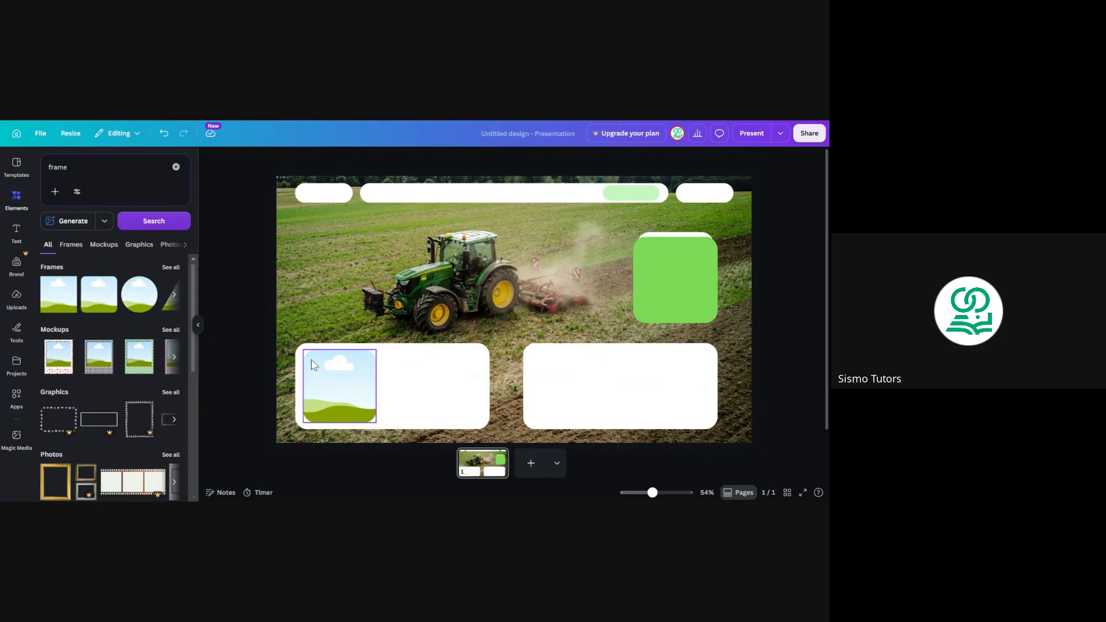
Step: Try removing the corner rounding of the image frame in the left card, and undo the change
click(346, 382)
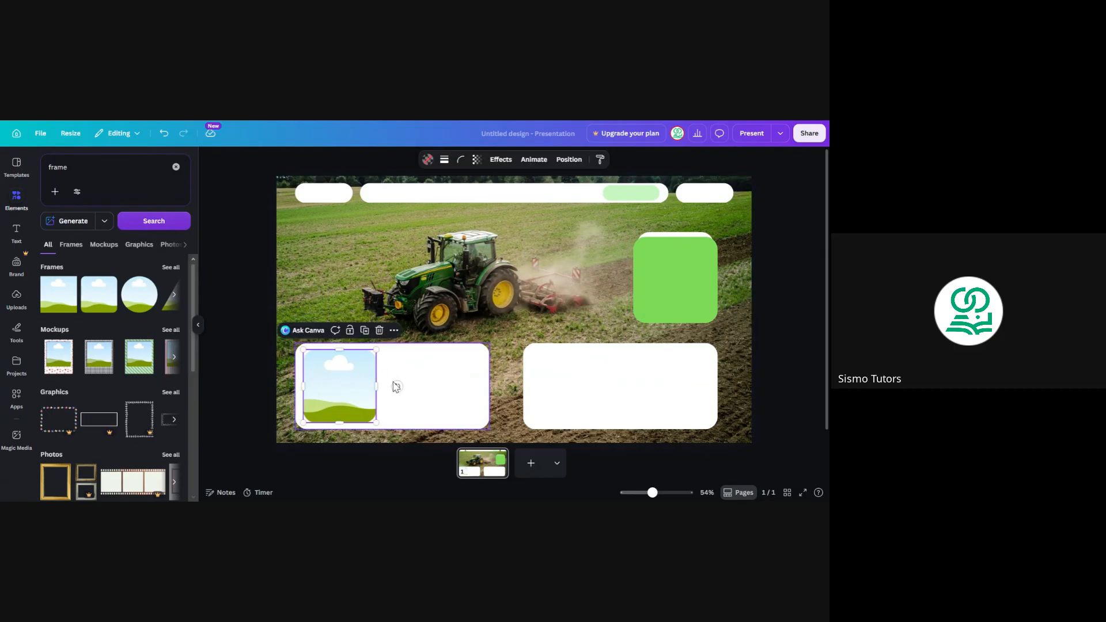
click(460, 160)
drag(448, 196, 412, 197)
click(787, 298)
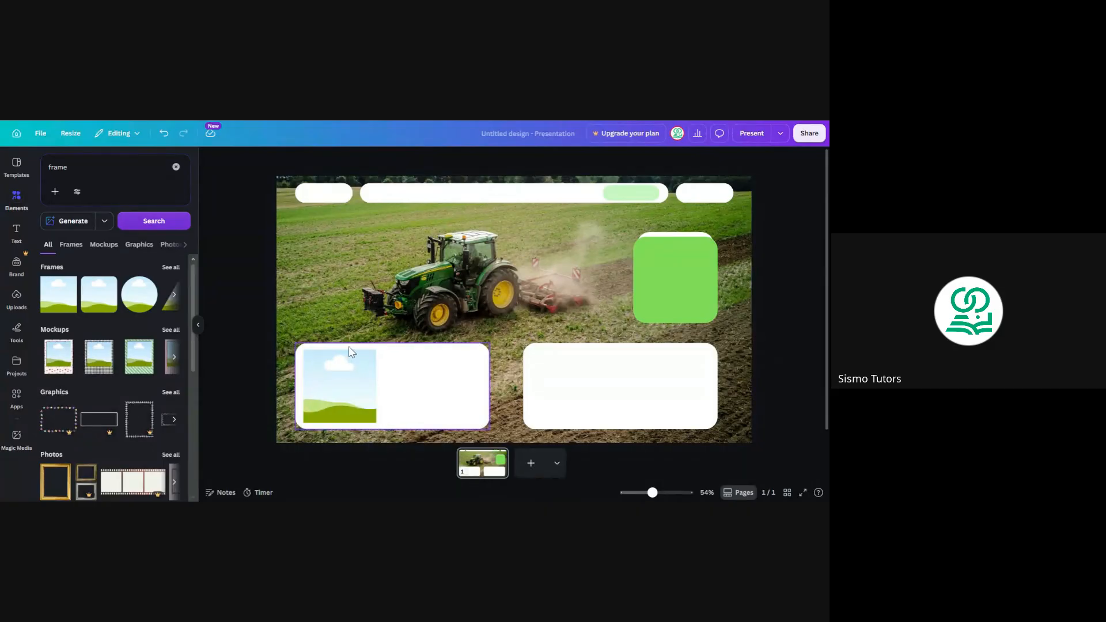
key(ctrl+z)
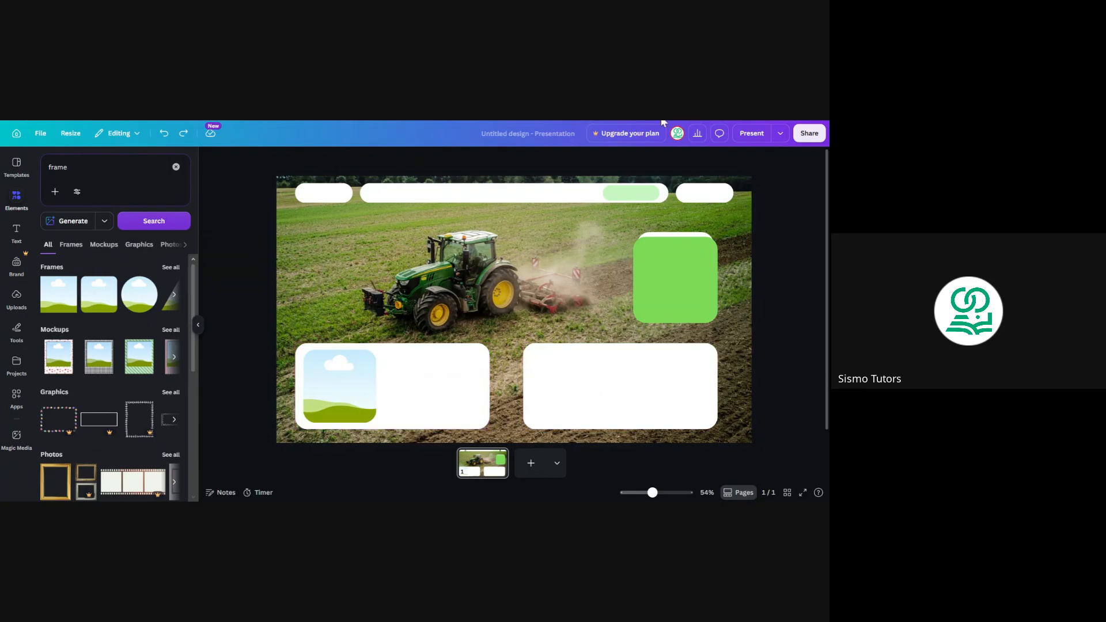
Step: Duplicate the rounded image frame and place the copy at the right end of the right white card, level with the original
click(369, 390)
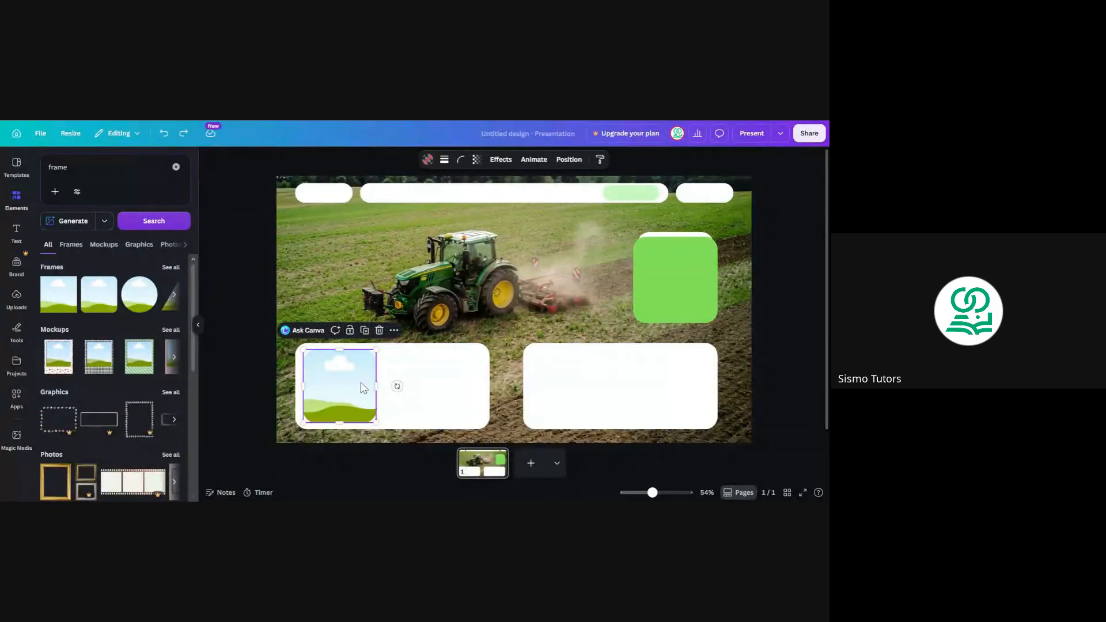
click(365, 331)
drag(347, 402, 677, 400)
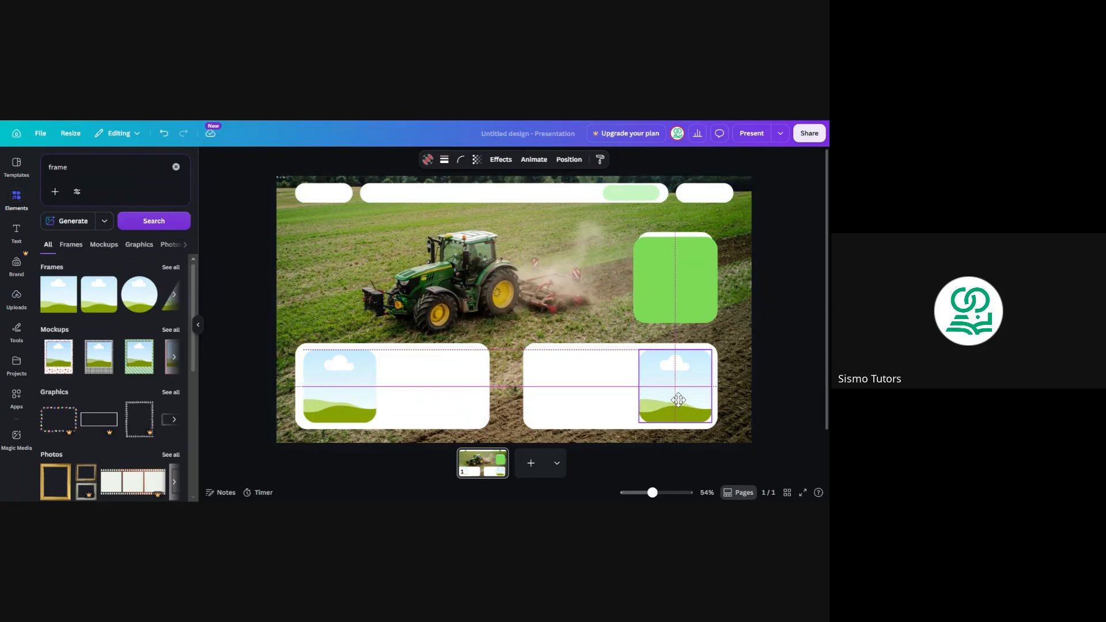
click(794, 372)
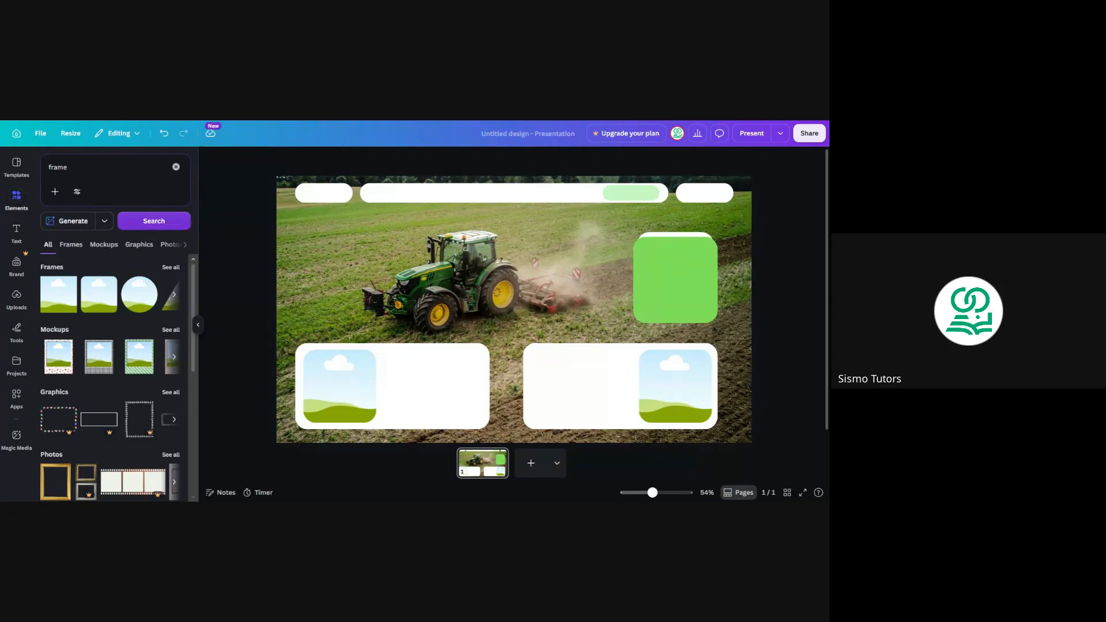
Step: Insert a green square from the "square" element results, try different corner rounding on it, and delete it
click(176, 166)
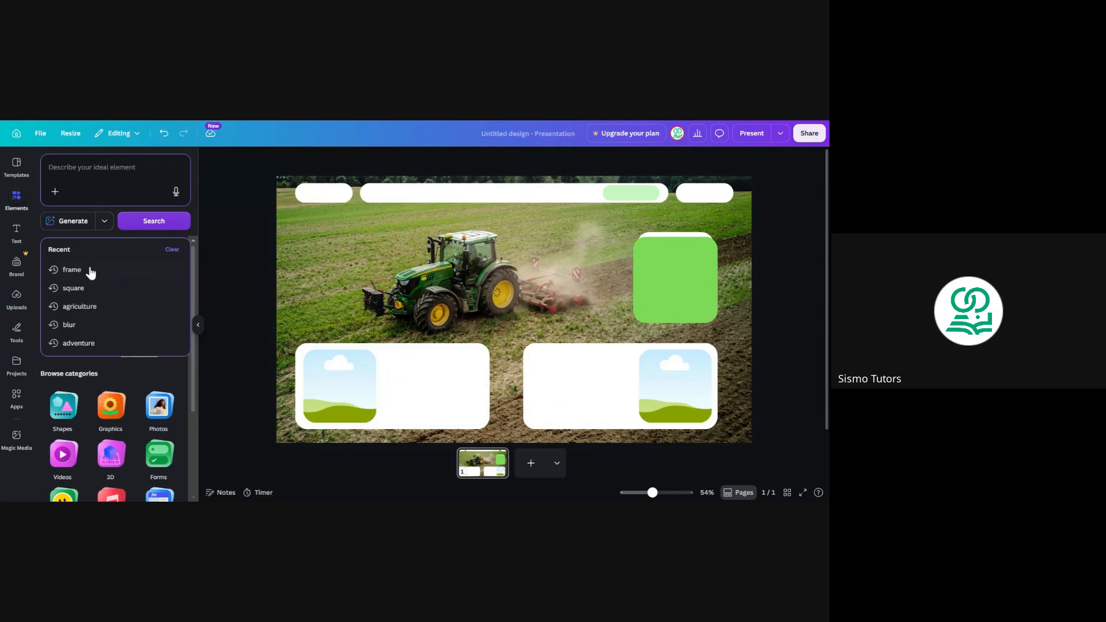
click(72, 288)
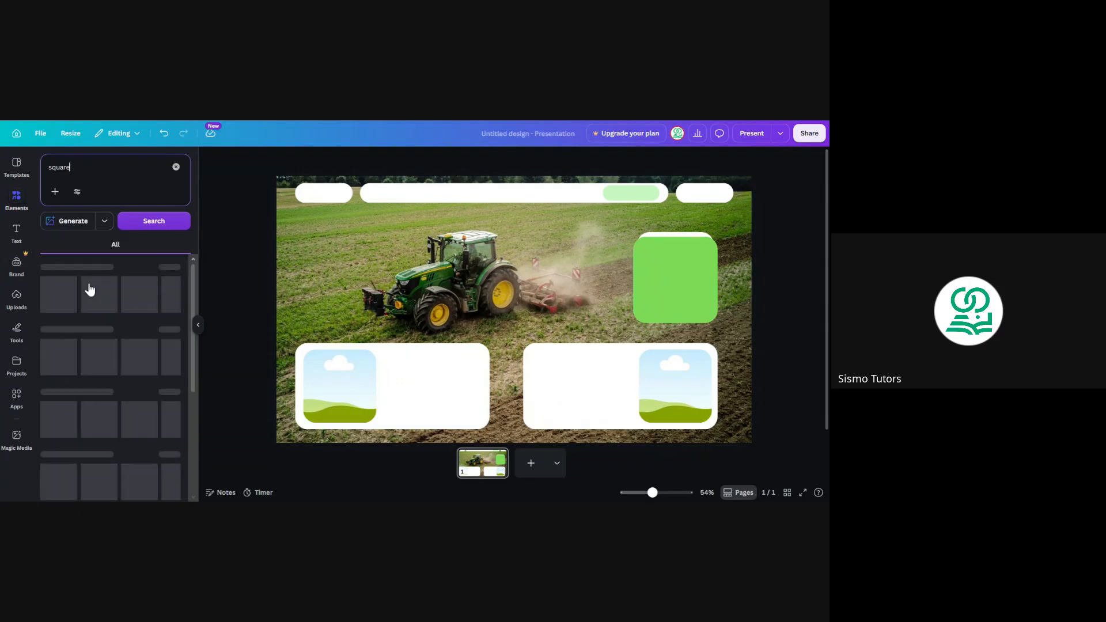
click(141, 295)
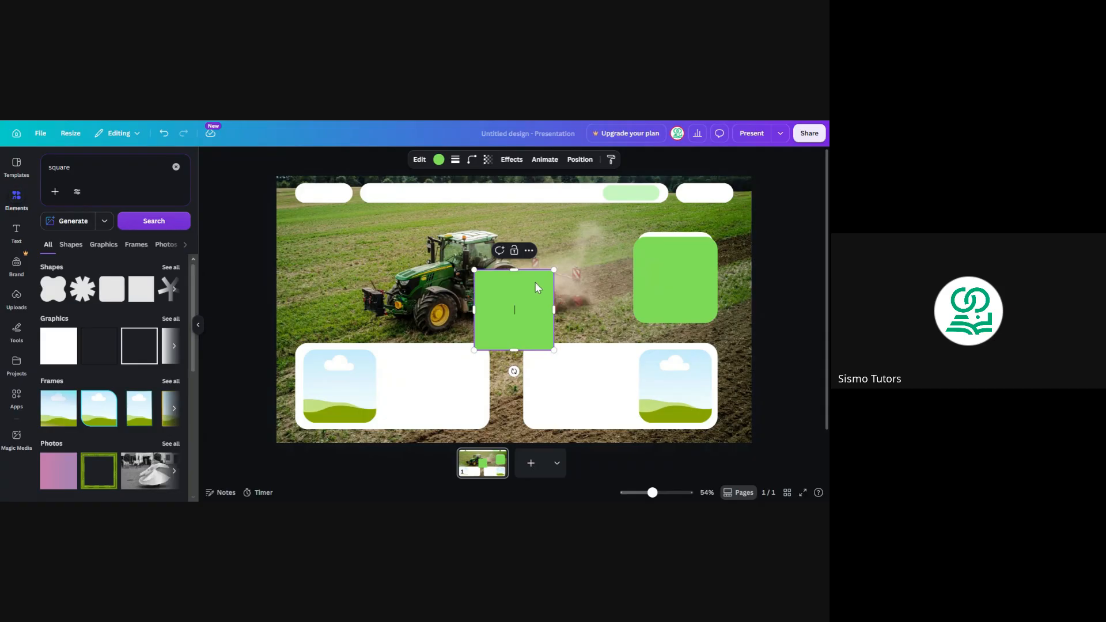
click(471, 165)
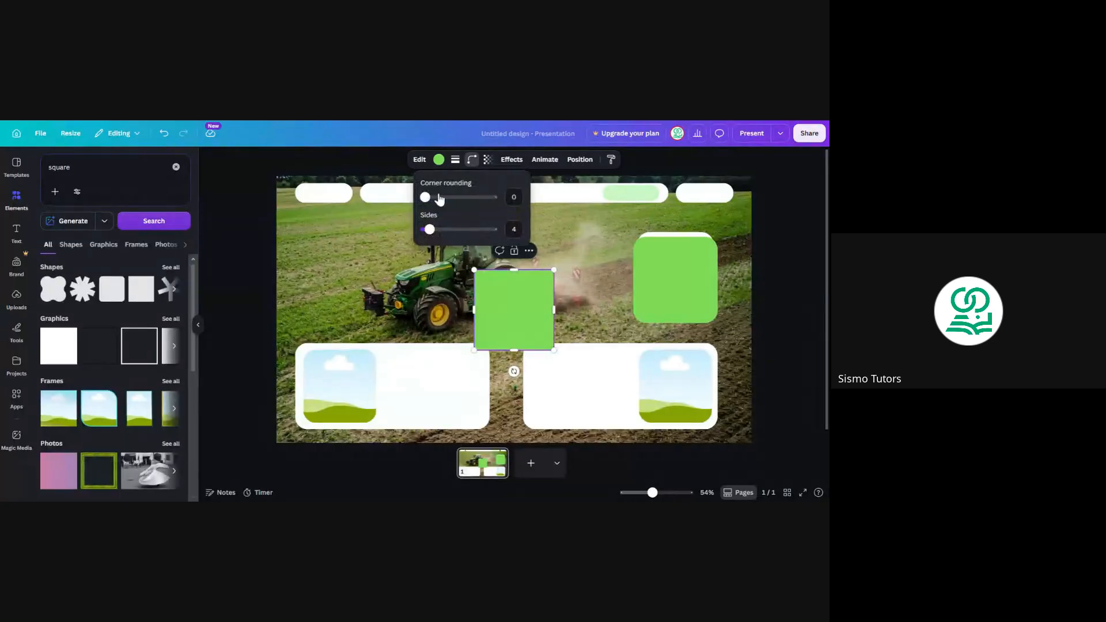
drag(424, 197, 456, 197)
click(519, 196)
mouse_move(456, 196)
mouse_down()
mouse_move(493, 196)
mouse_move(432, 211)
mouse_move(477, 197)
mouse_move(442, 197)
mouse_up()
click(511, 197)
click(520, 296)
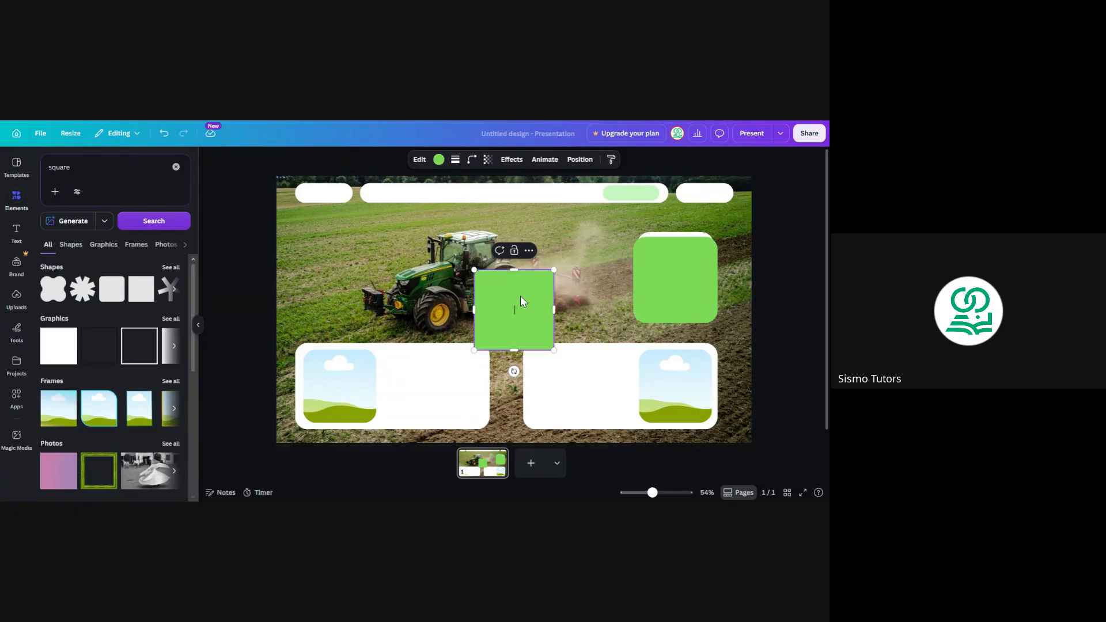
key(Delete)
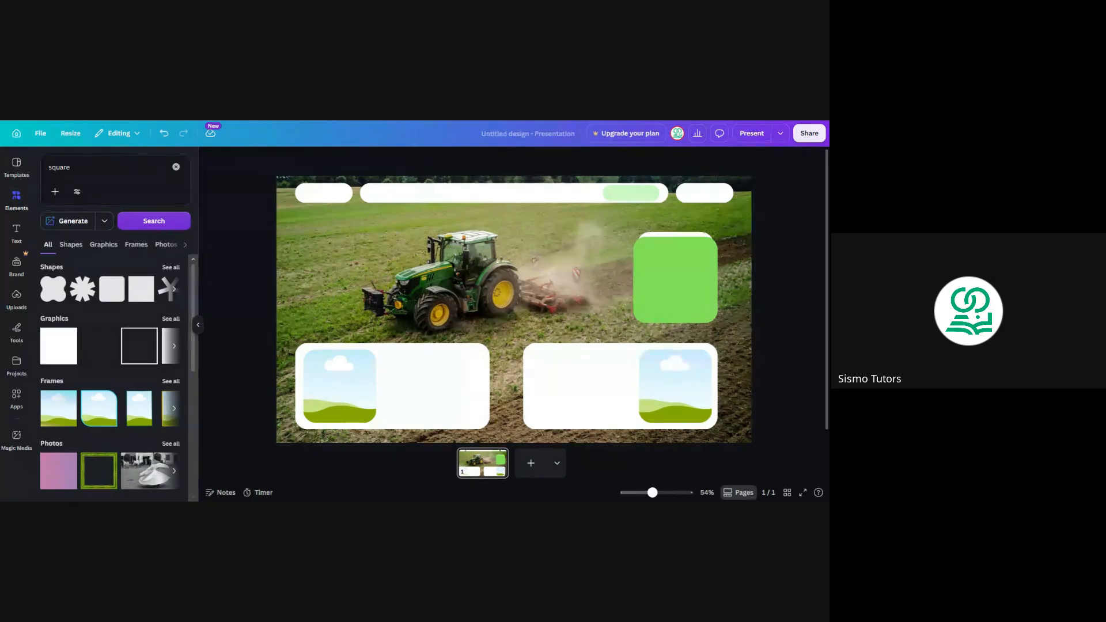
click(707, 194)
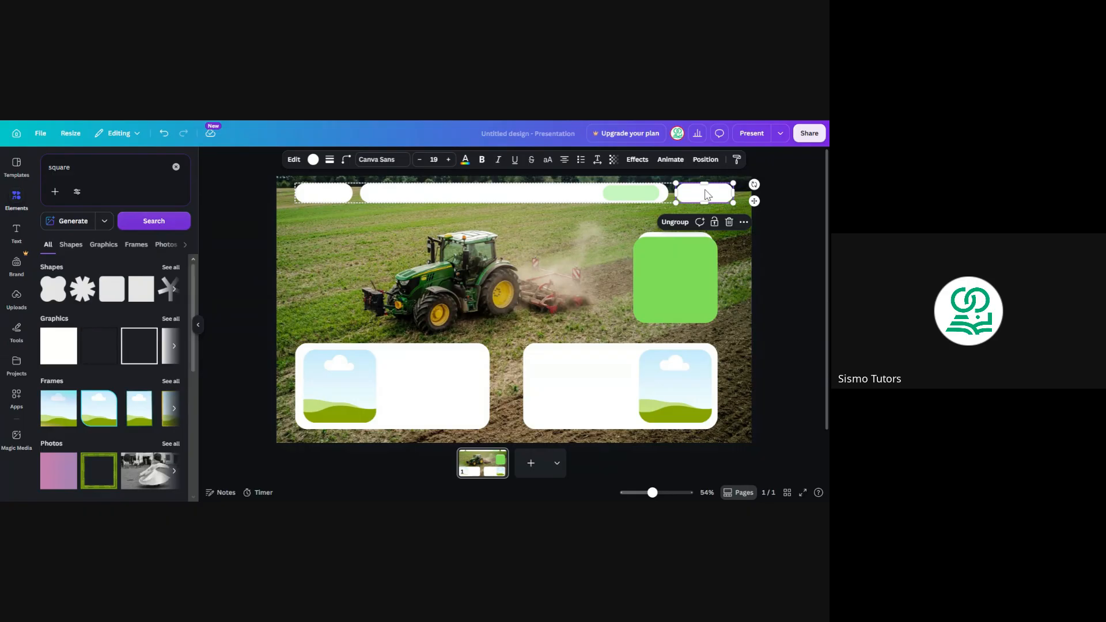
key(ctrl+v)
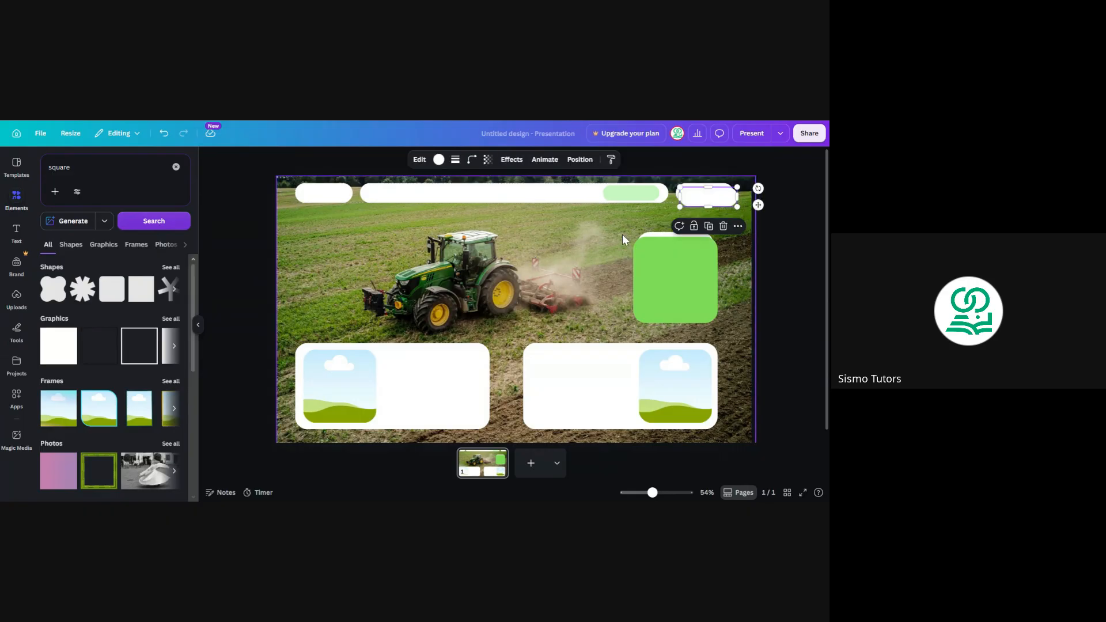
click(723, 226)
click(702, 196)
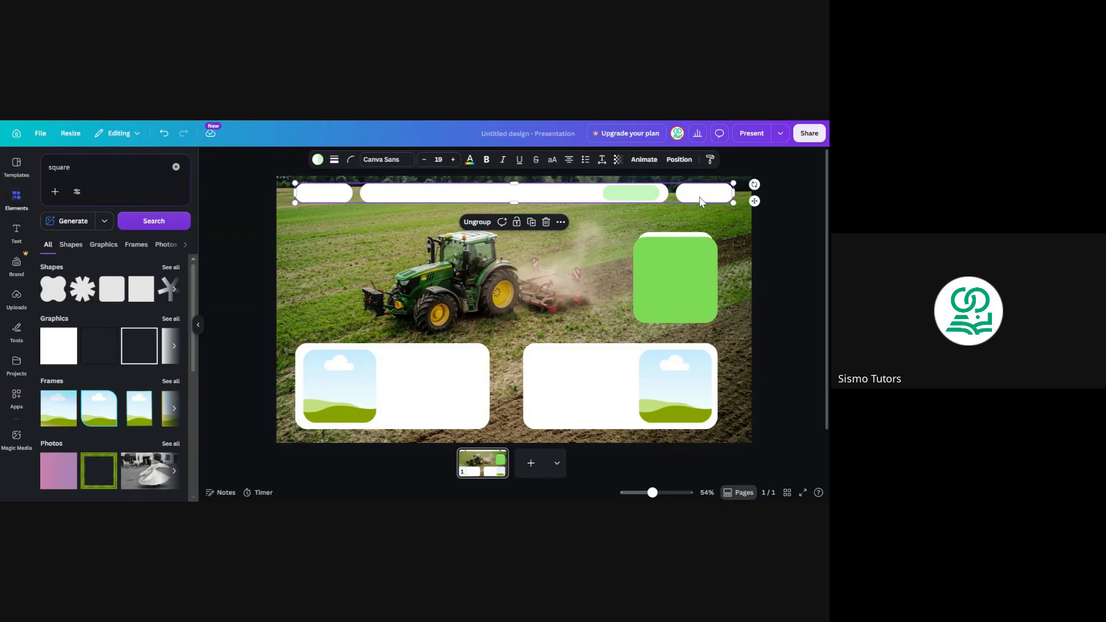
click(696, 198)
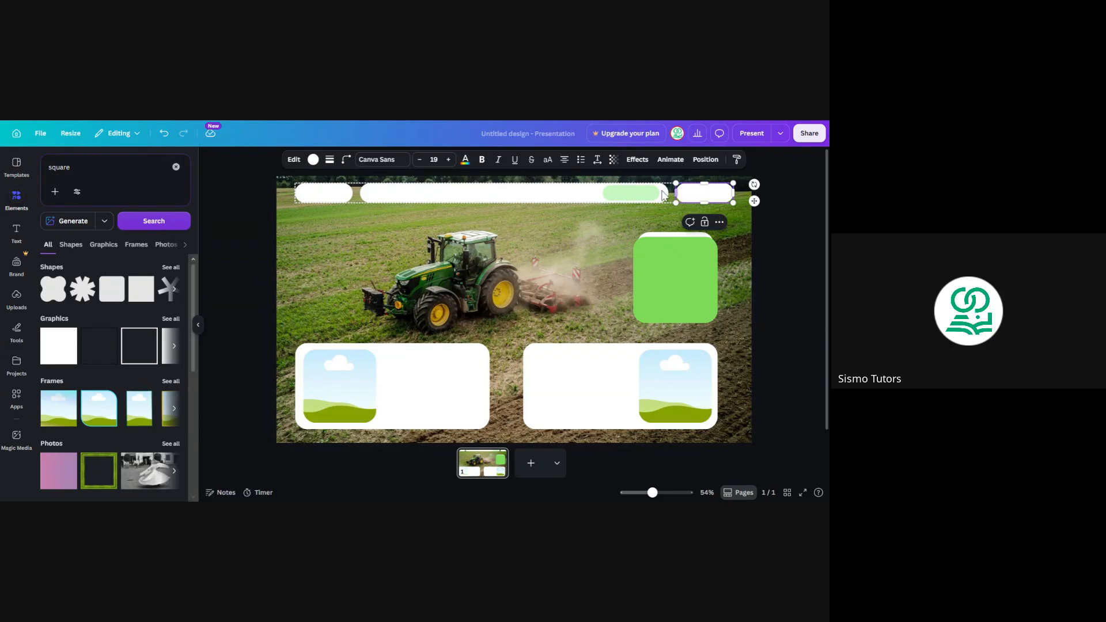
click(651, 195)
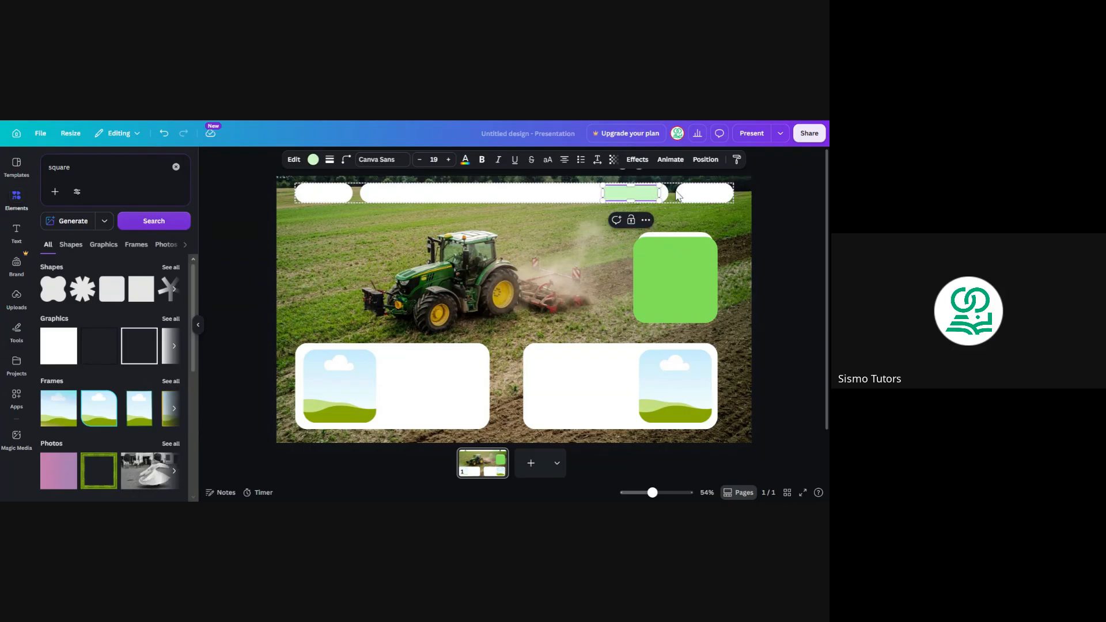
Step: Copy the navigation bar's rightmost white pill and place the copy in the lower-right corner of the left white card
click(714, 196)
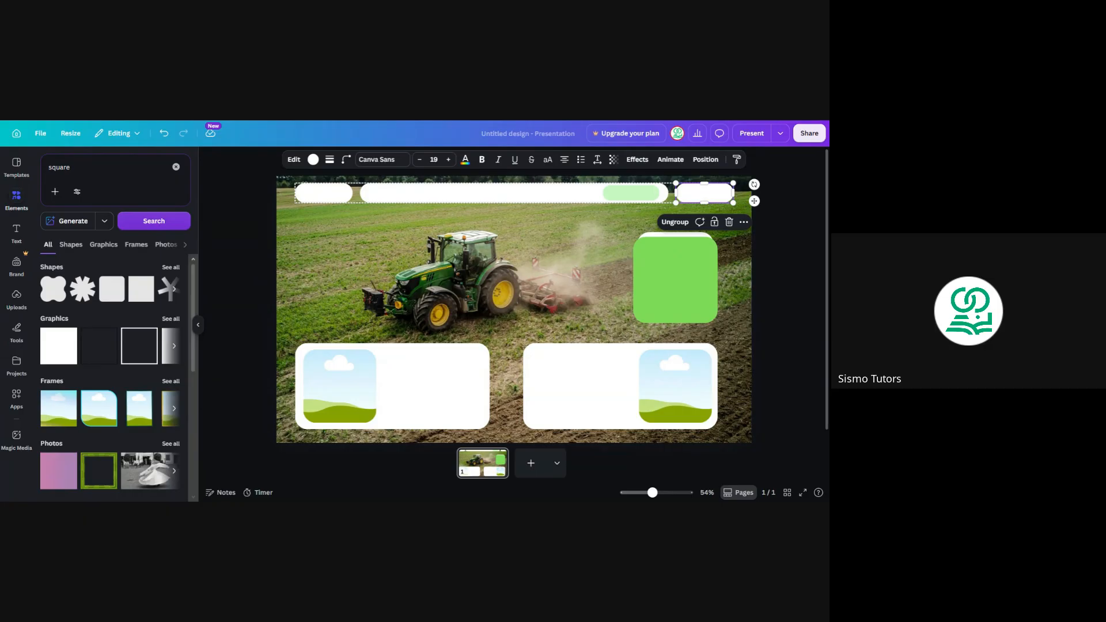
key(ctrl+v)
drag(712, 200, 455, 408)
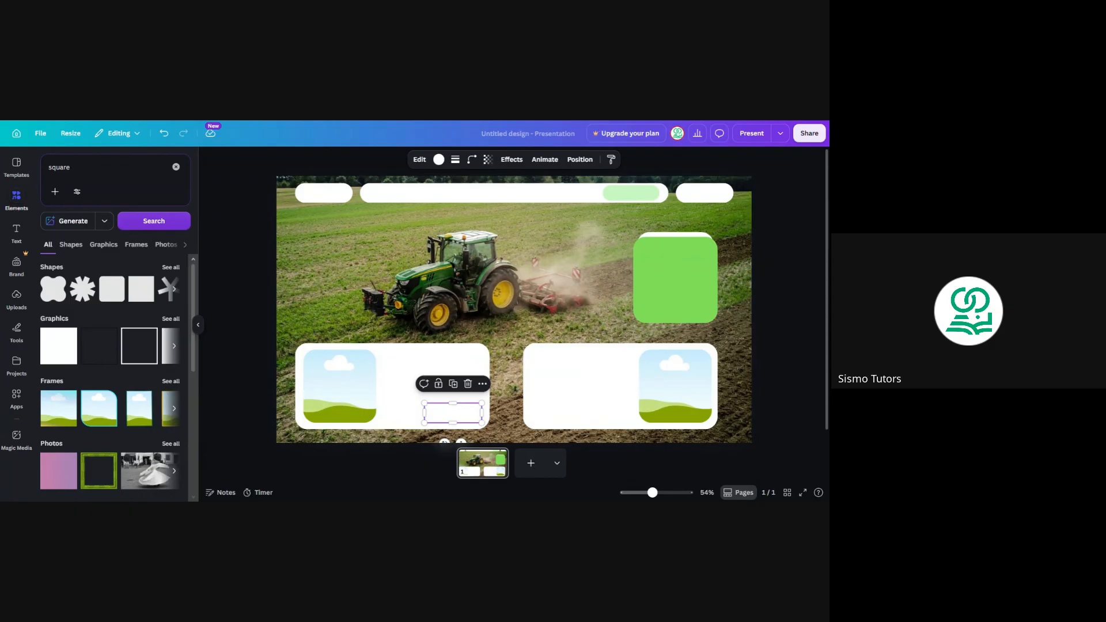
Step: Give the copied pill in the left card a solid stroke of weight 2 in grass green (#7ed957)
click(455, 162)
click(437, 187)
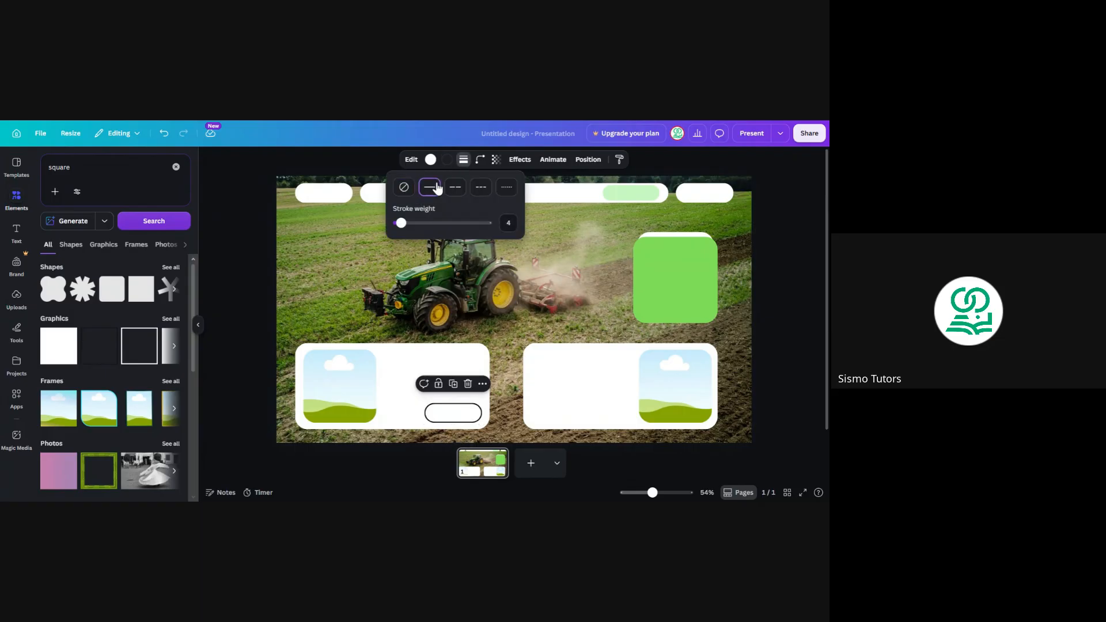
click(509, 223)
text(2)
key(Return)
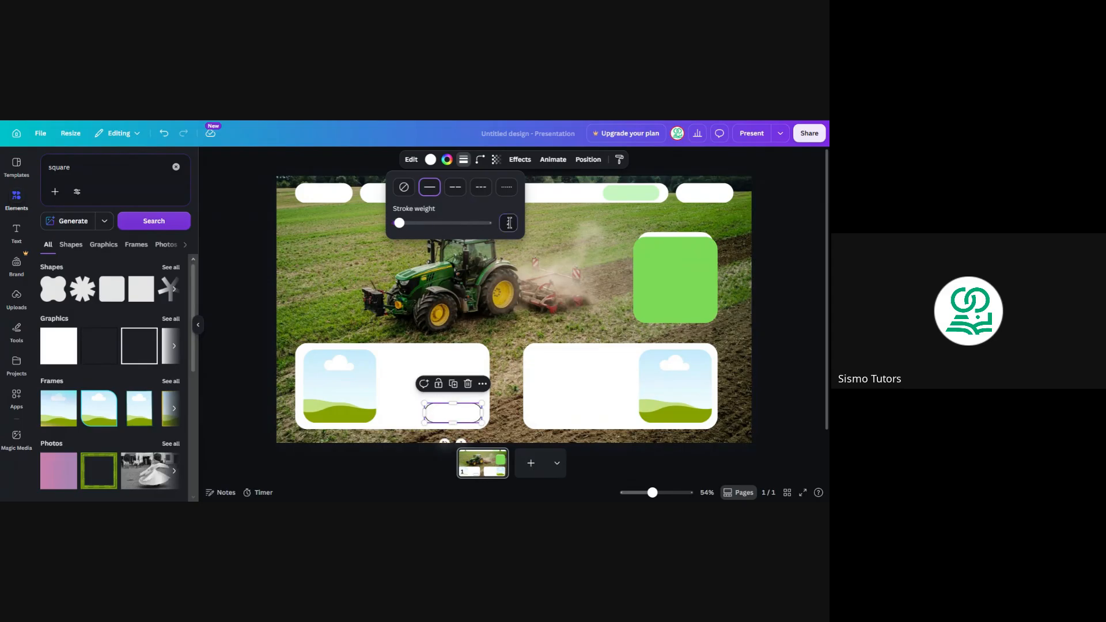
click(447, 160)
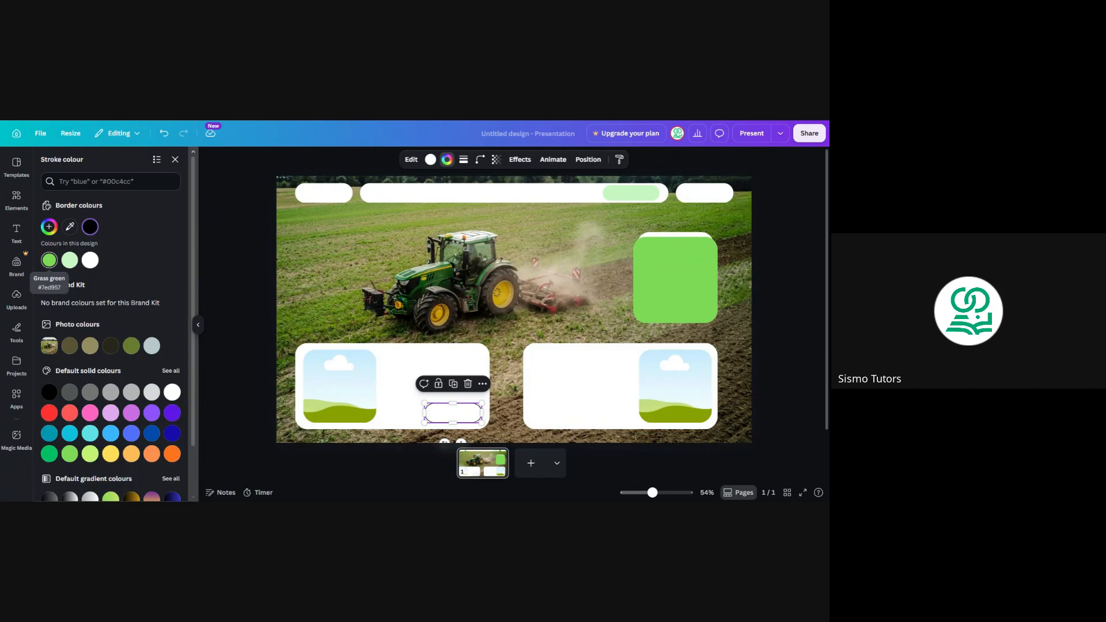
click(49, 260)
click(769, 293)
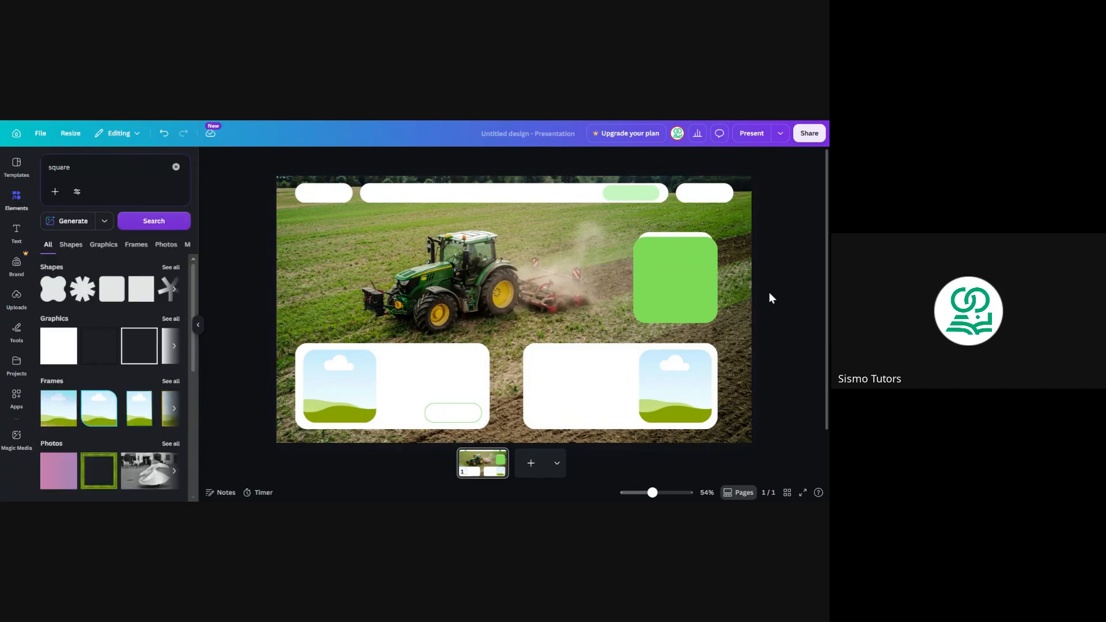
Step: Slightly thicken the green outline of the pill in the left white card
click(461, 420)
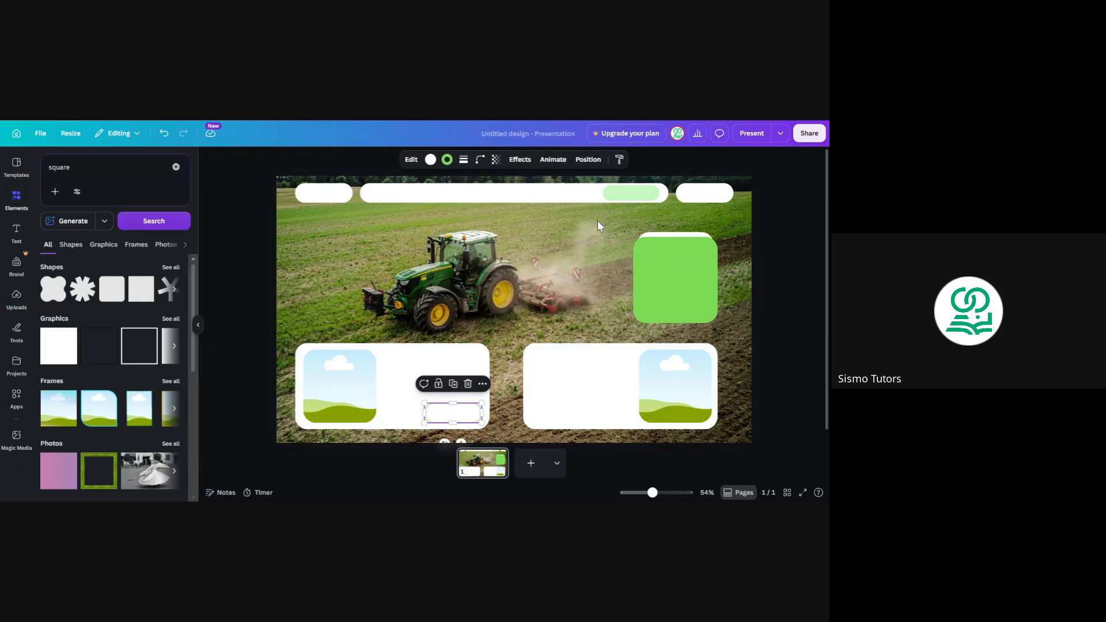
click(799, 269)
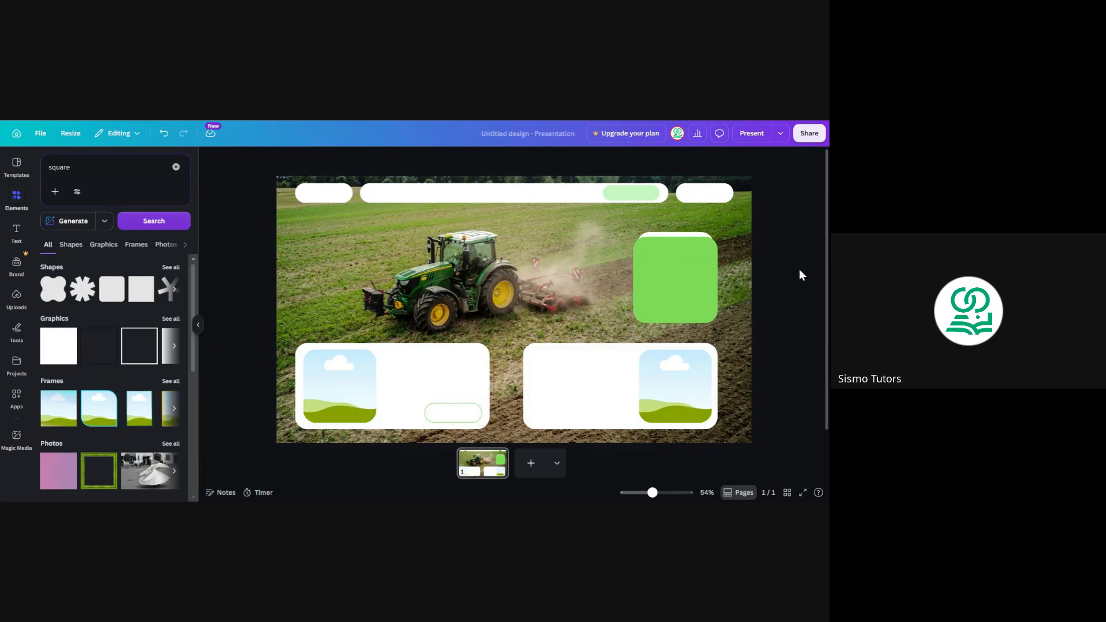
click(466, 410)
click(464, 161)
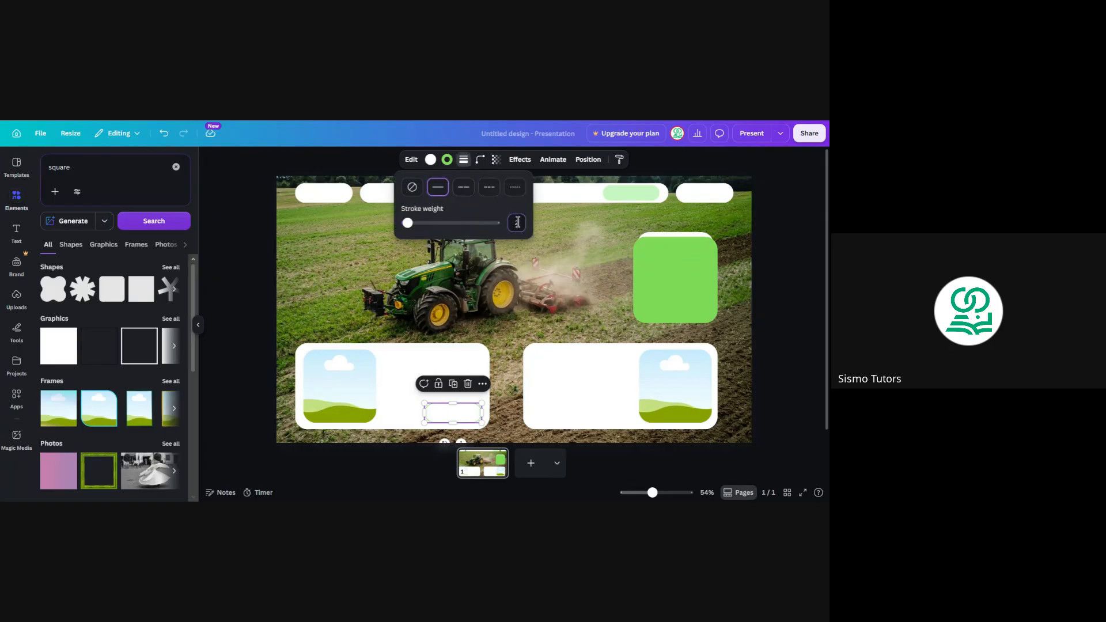
click(784, 286)
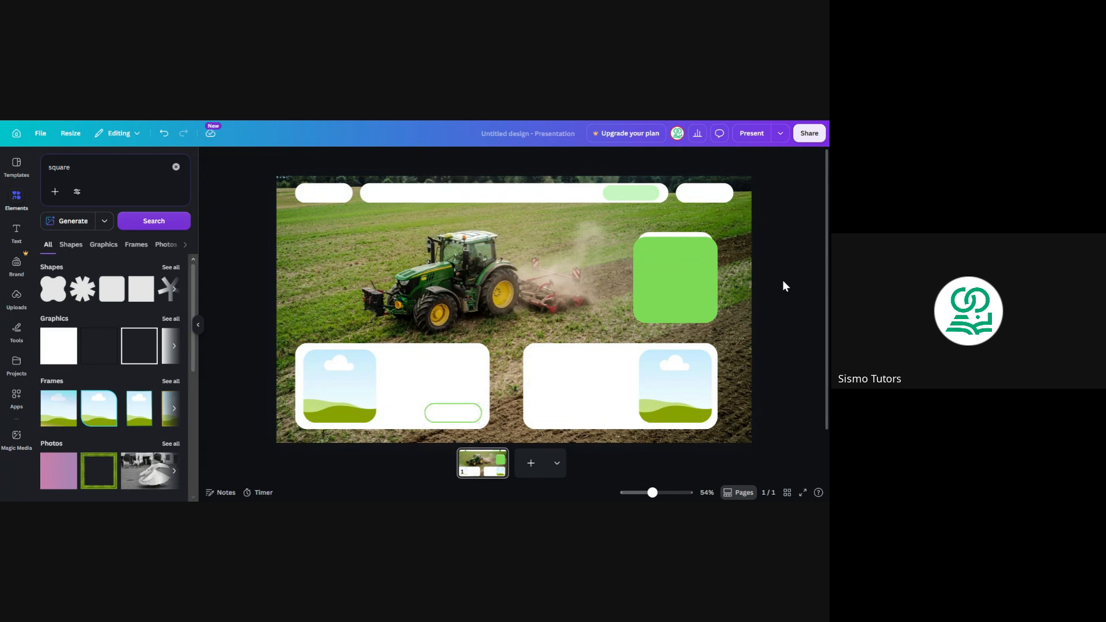
Step: Duplicate the green-outlined pill and place the copy in the right white card's lower-left corner, aligned with the original
click(450, 424)
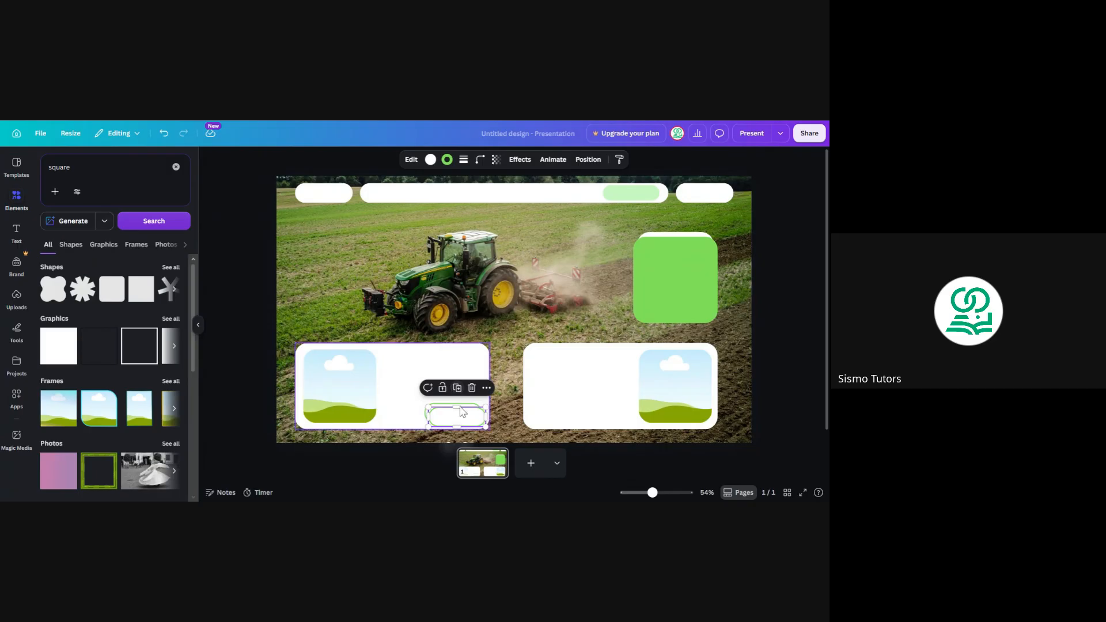
drag(461, 411, 561, 411)
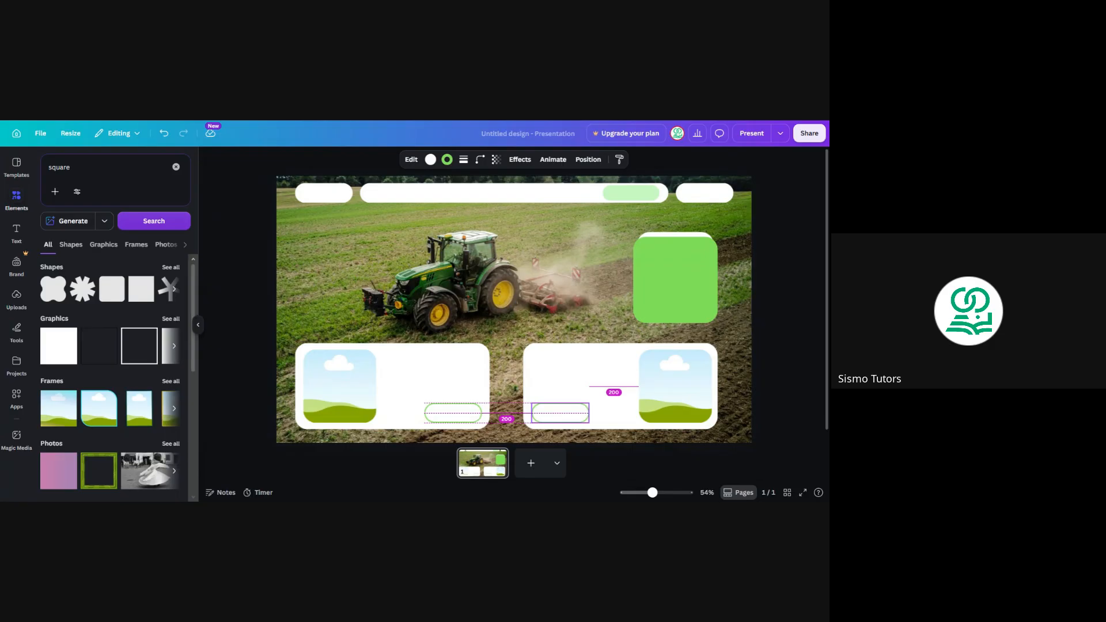
drag(560, 413, 560, 413)
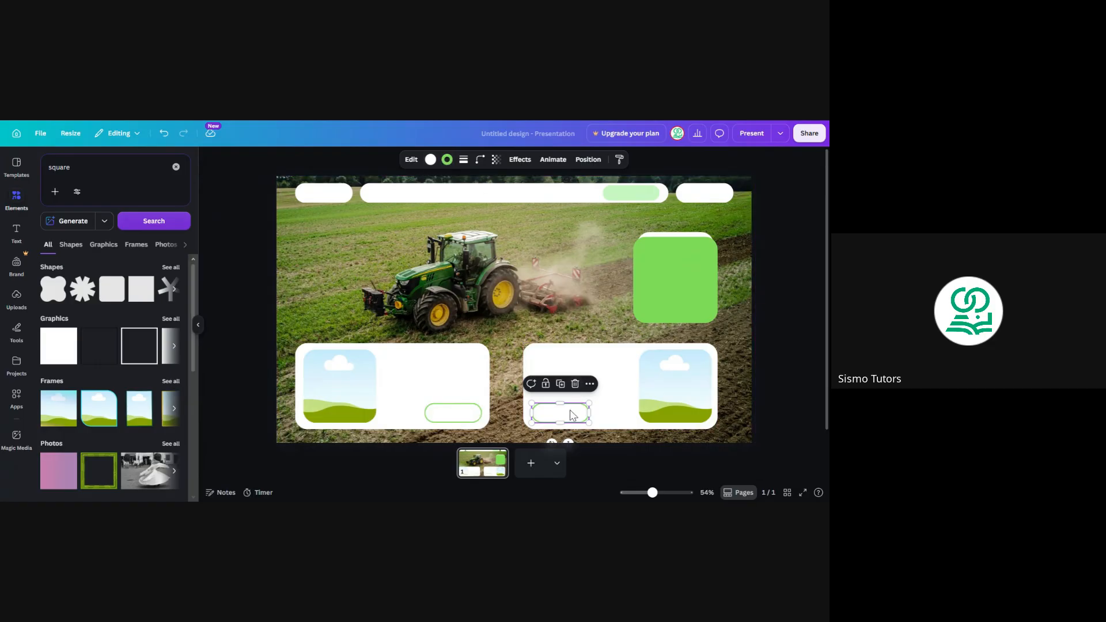
Step: Fill the pill in the right white card with grass green and remove its outline
click(430, 160)
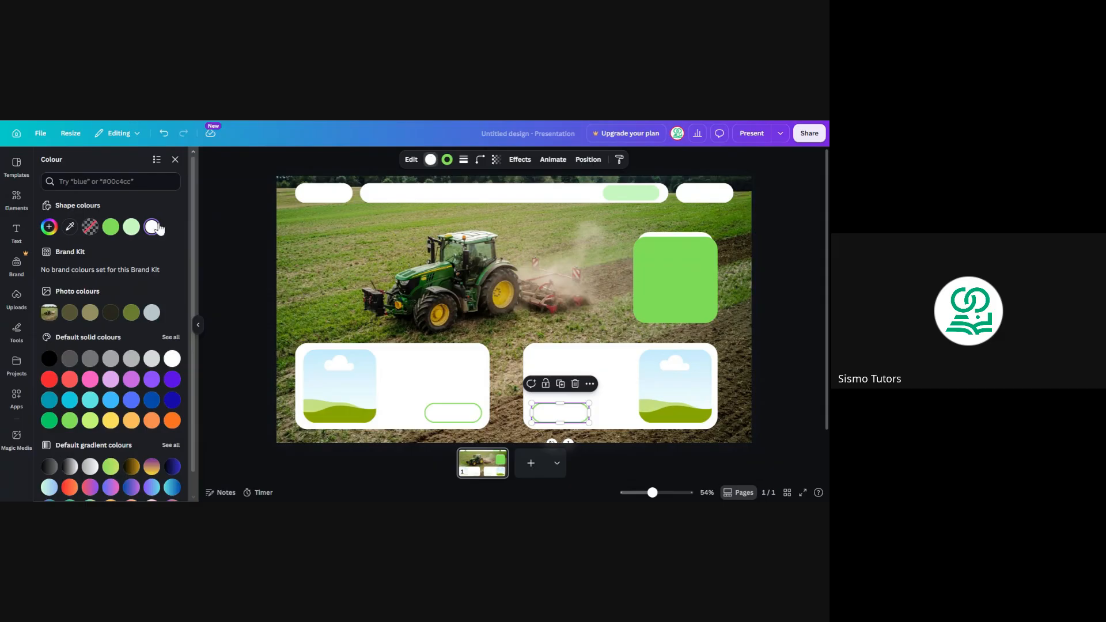
click(110, 227)
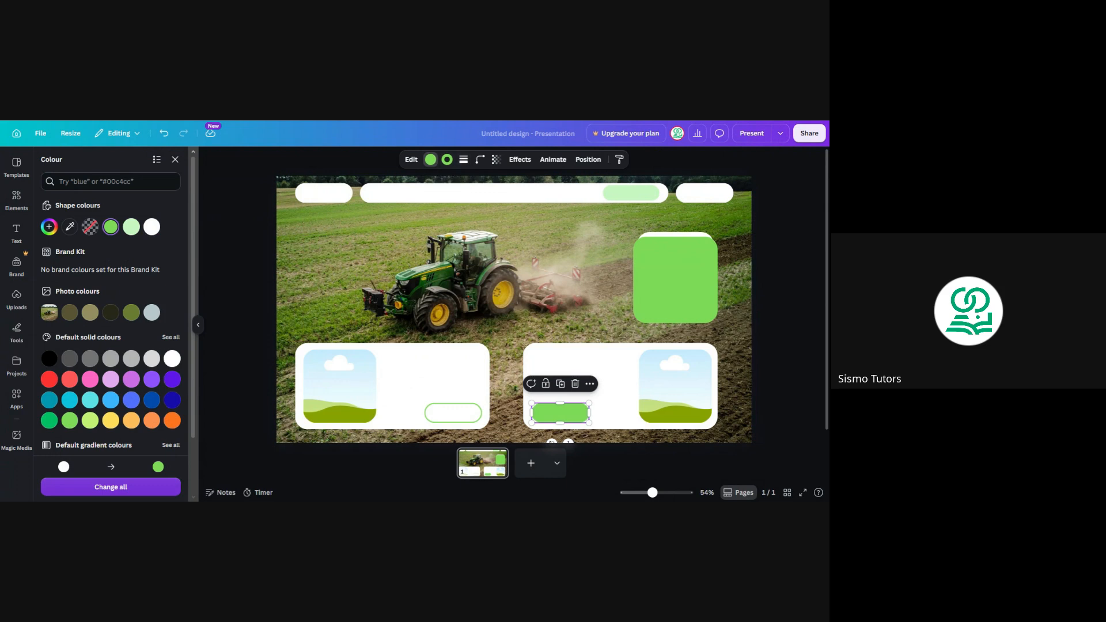
click(773, 245)
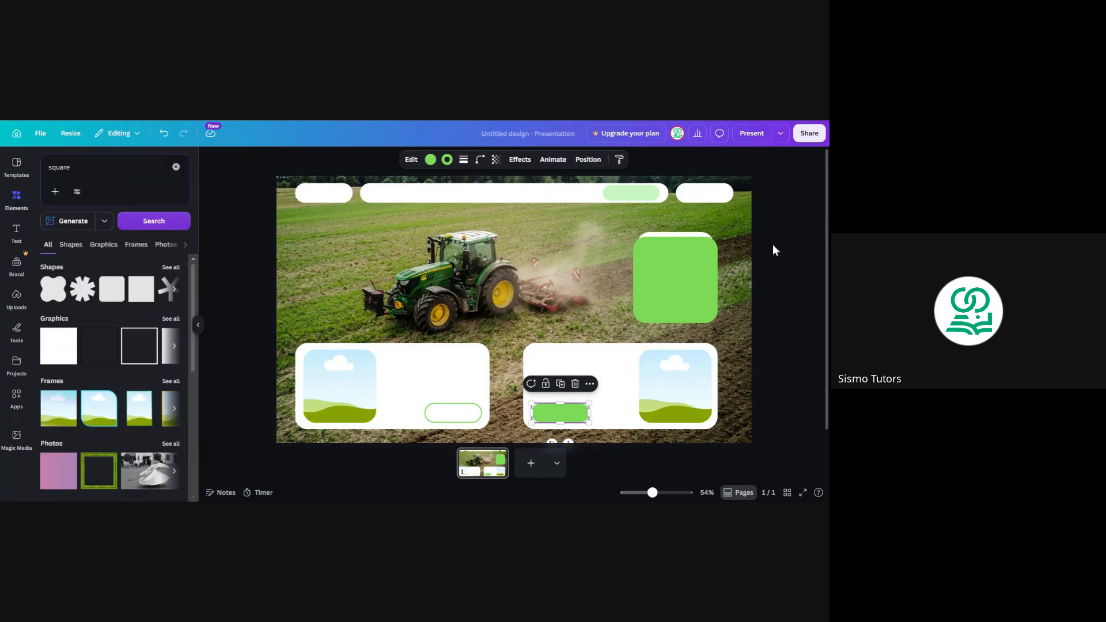
click(465, 162)
click(411, 187)
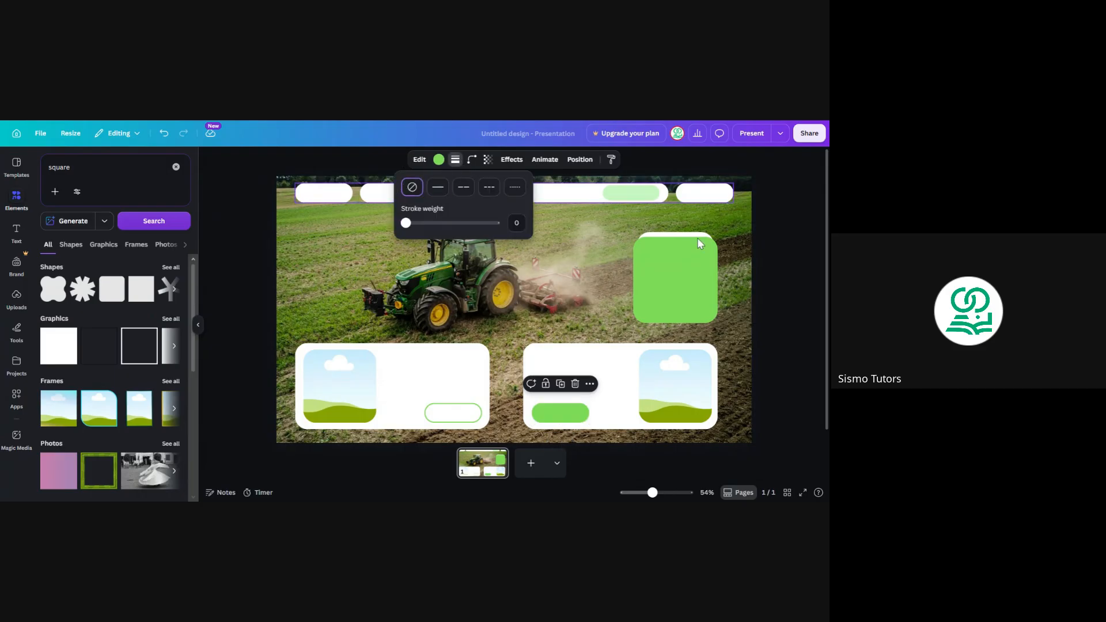
click(786, 272)
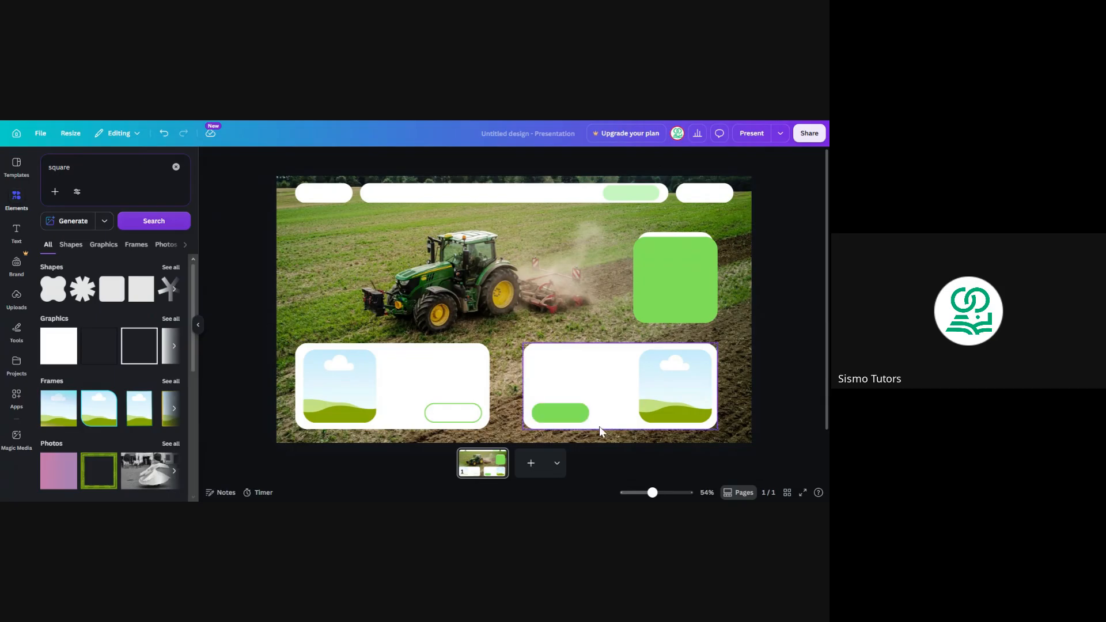
Step: Duplicate the green pill in the right white card, shrink the copy to a circle, and place it directly beside the pill's right end
click(568, 419)
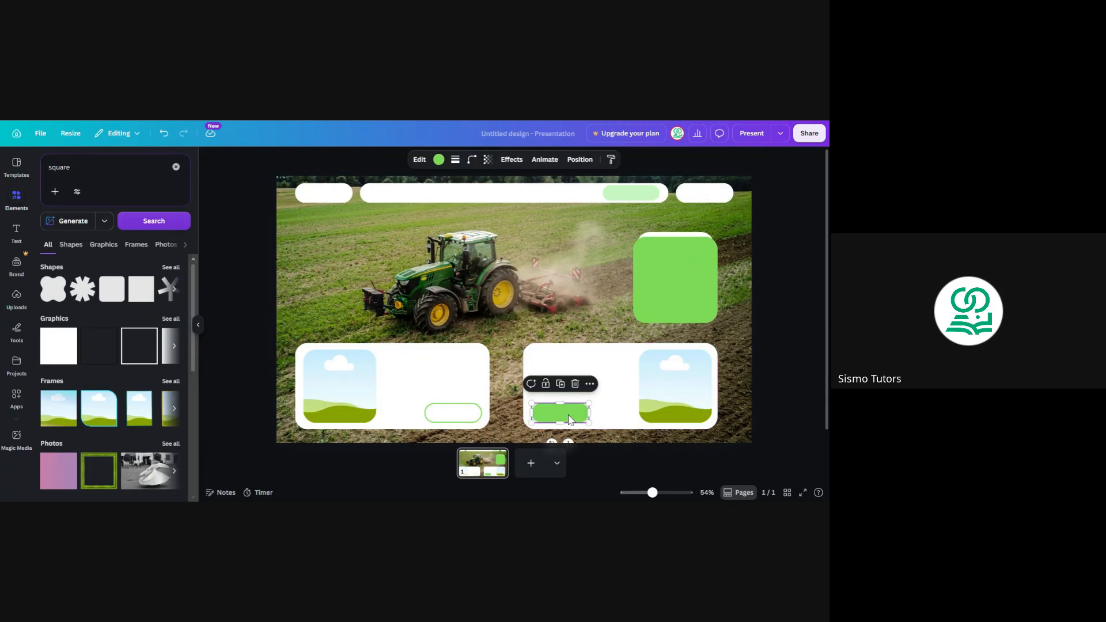
drag(556, 406, 562, 413)
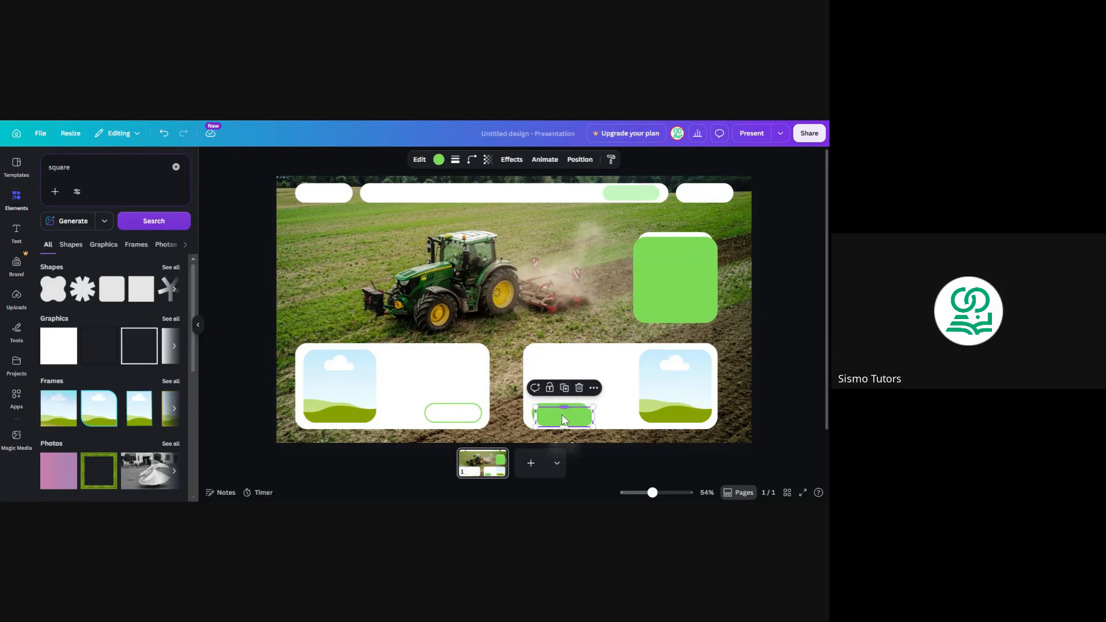
click(565, 388)
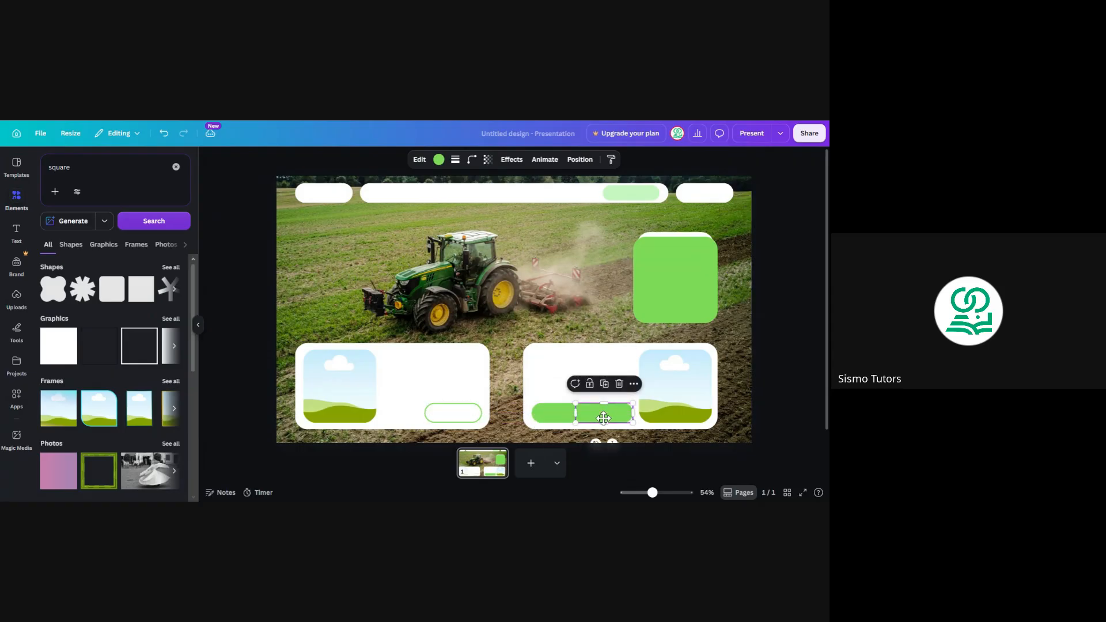
drag(575, 410, 612, 412)
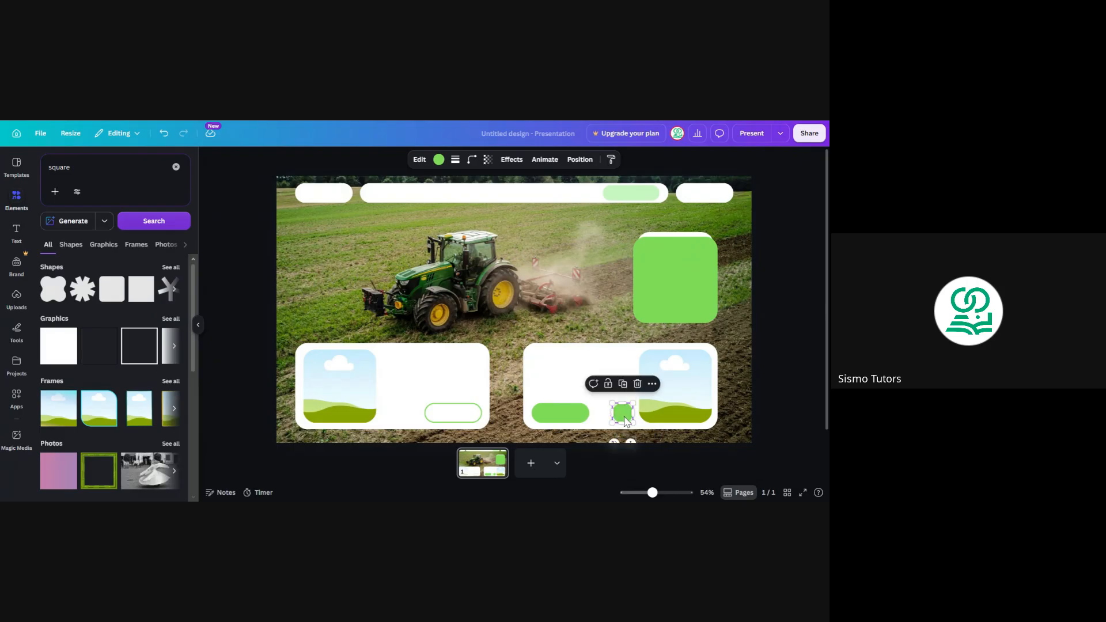
drag(623, 415, 603, 414)
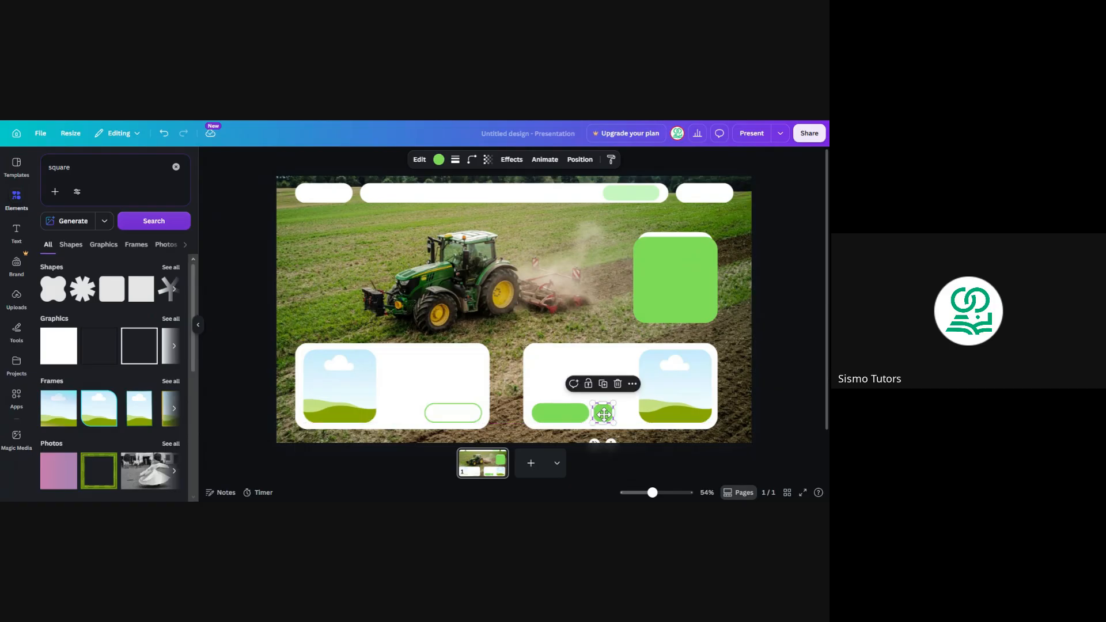
click(779, 370)
click(610, 417)
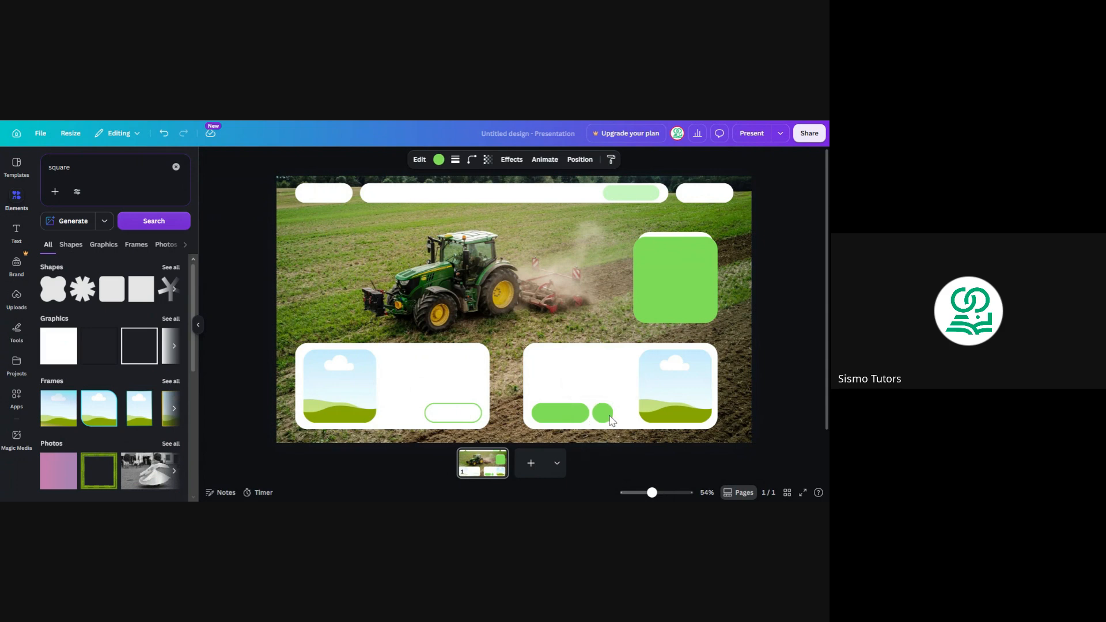
drag(610, 416, 608, 416)
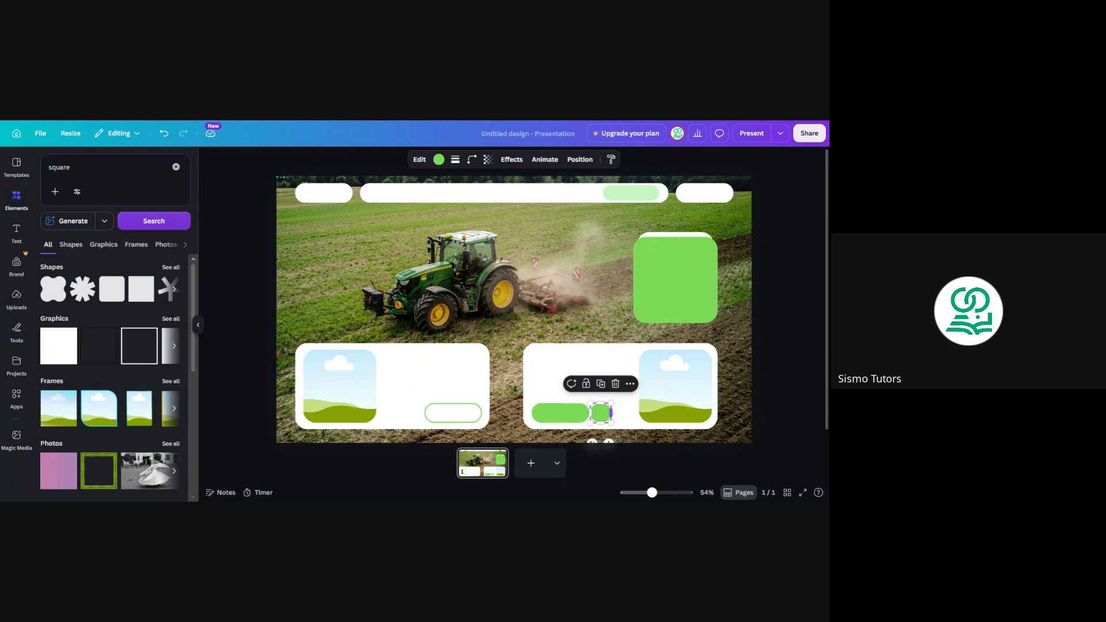
click(764, 362)
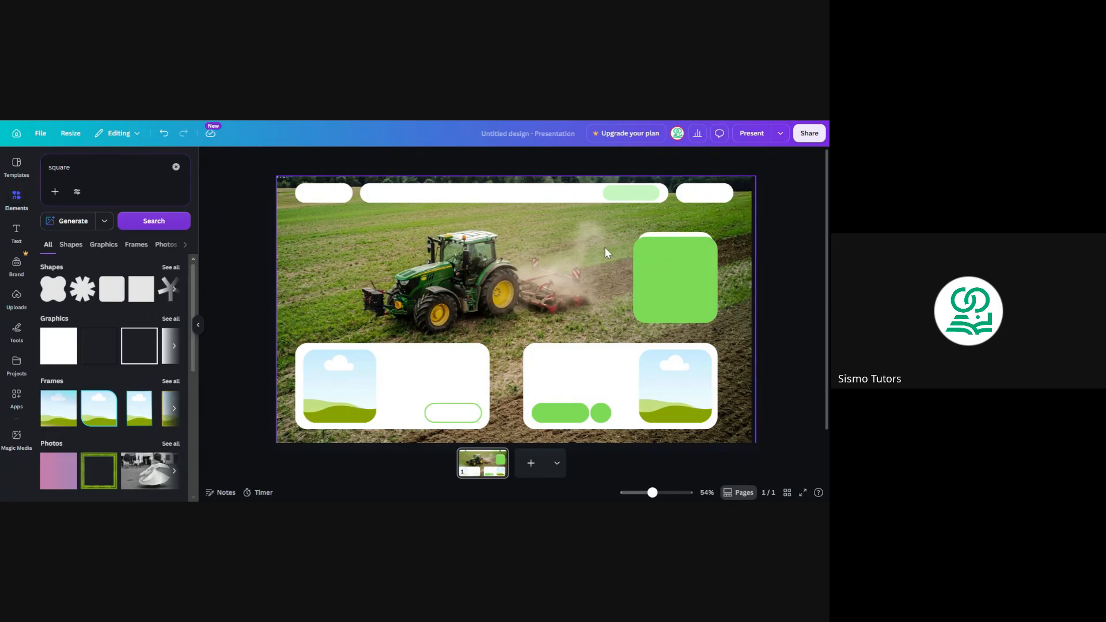
Step: Recolour the right white card's pill with the custom darker green #12BD0F and give the adjacent circle the same colour
click(562, 414)
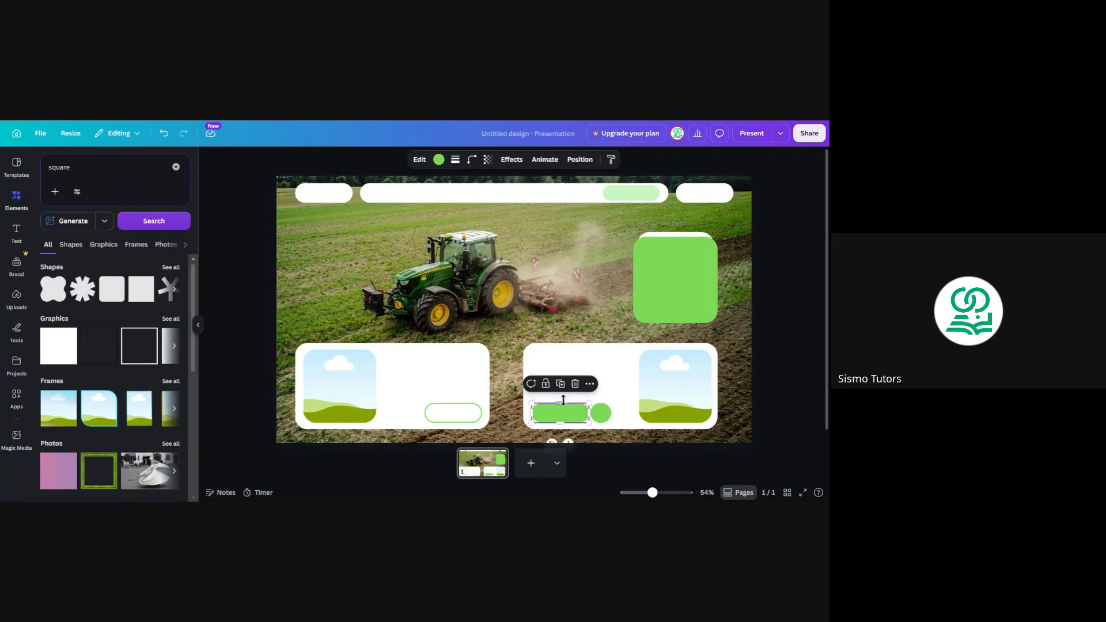
click(439, 160)
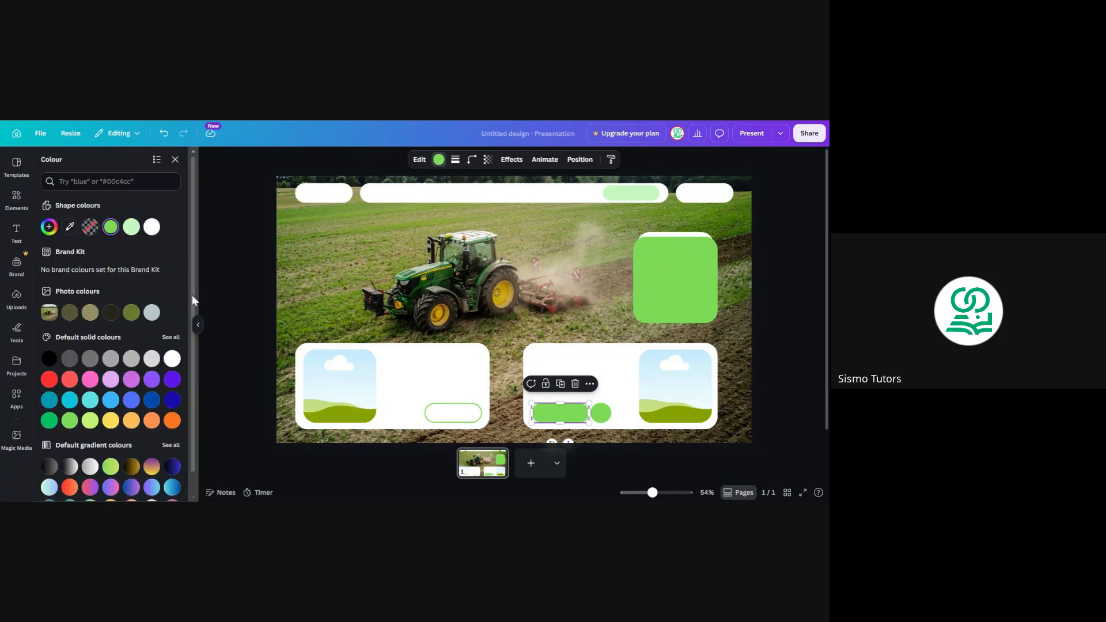
scroll(131, 396, down, 2)
scroll(131, 396, up, 2)
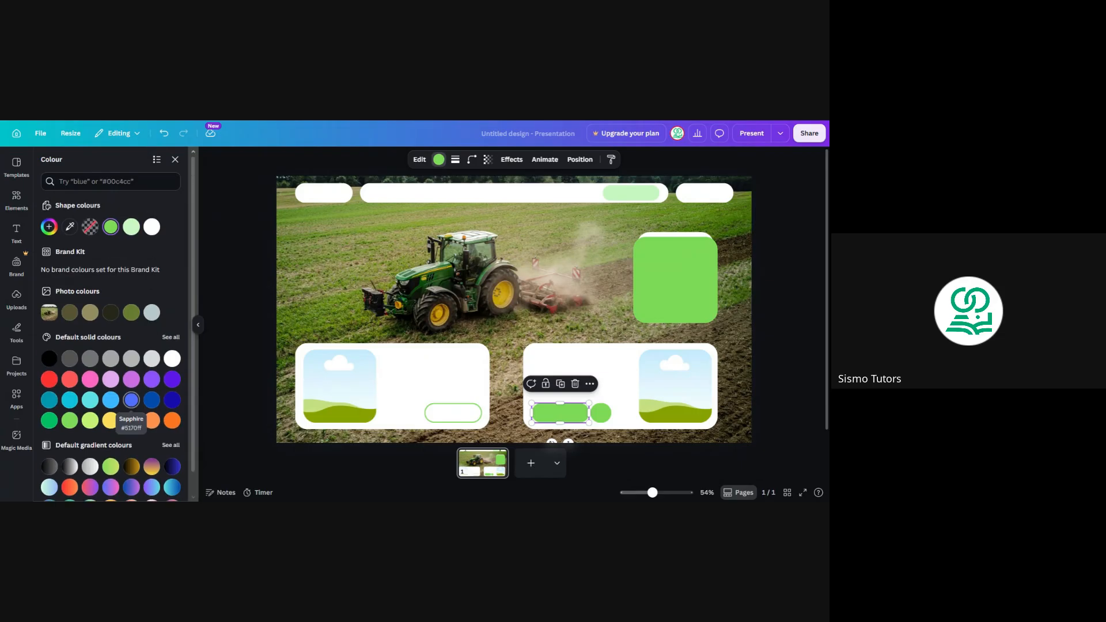
click(49, 226)
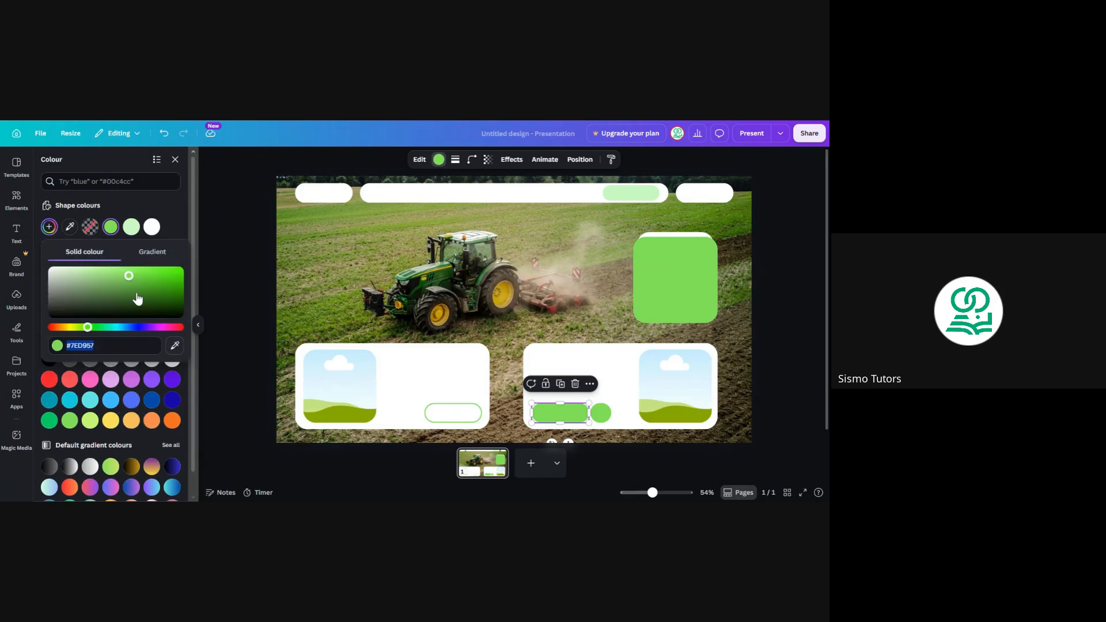
drag(89, 327, 93, 327)
click(178, 288)
drag(178, 288, 171, 280)
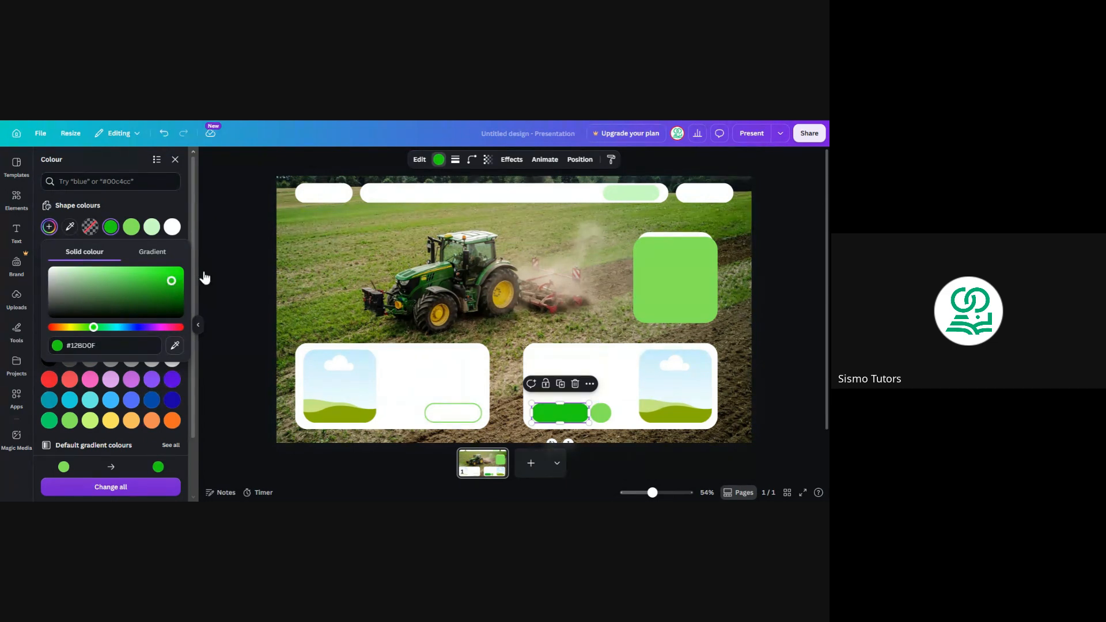
click(600, 413)
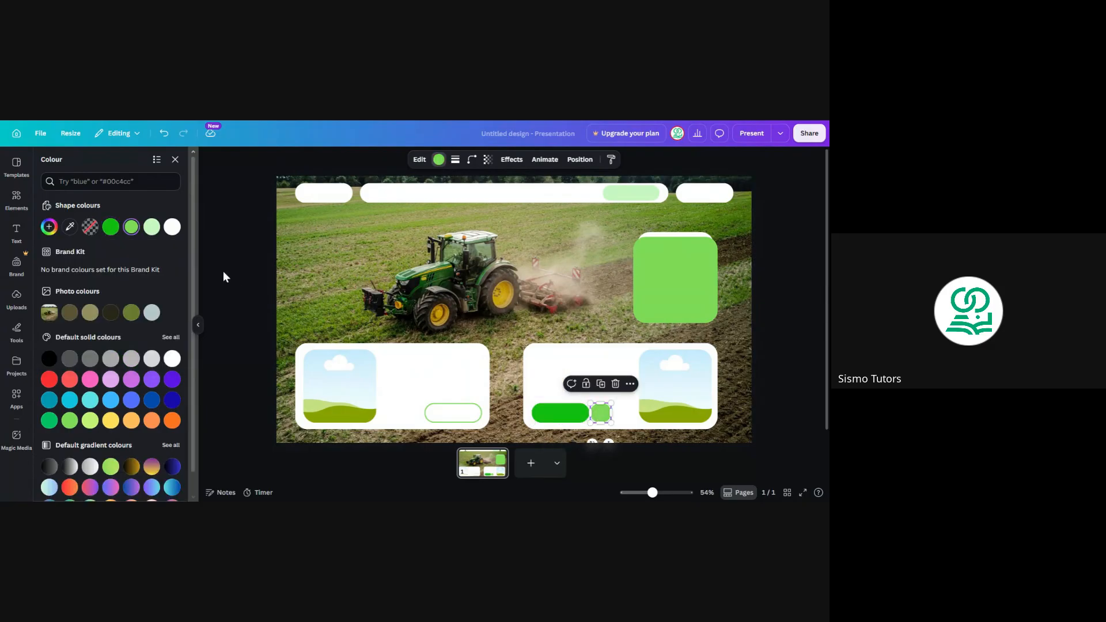
click(111, 228)
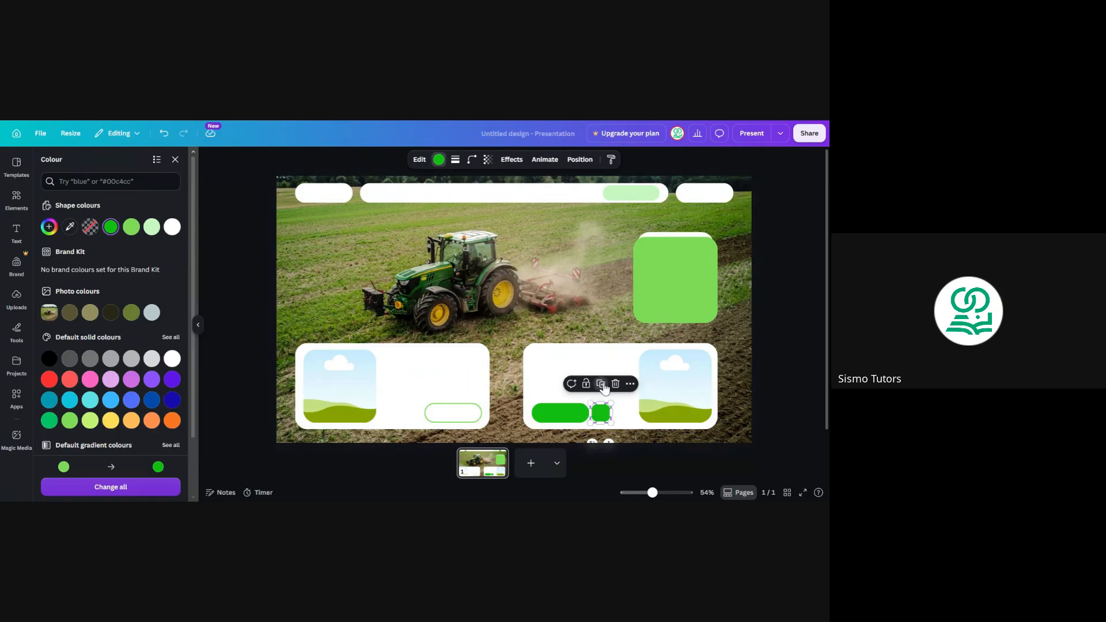
Step: Duplicate the dark green circle and place the copy in the lower-right corner of the large green card
drag(600, 412, 703, 310)
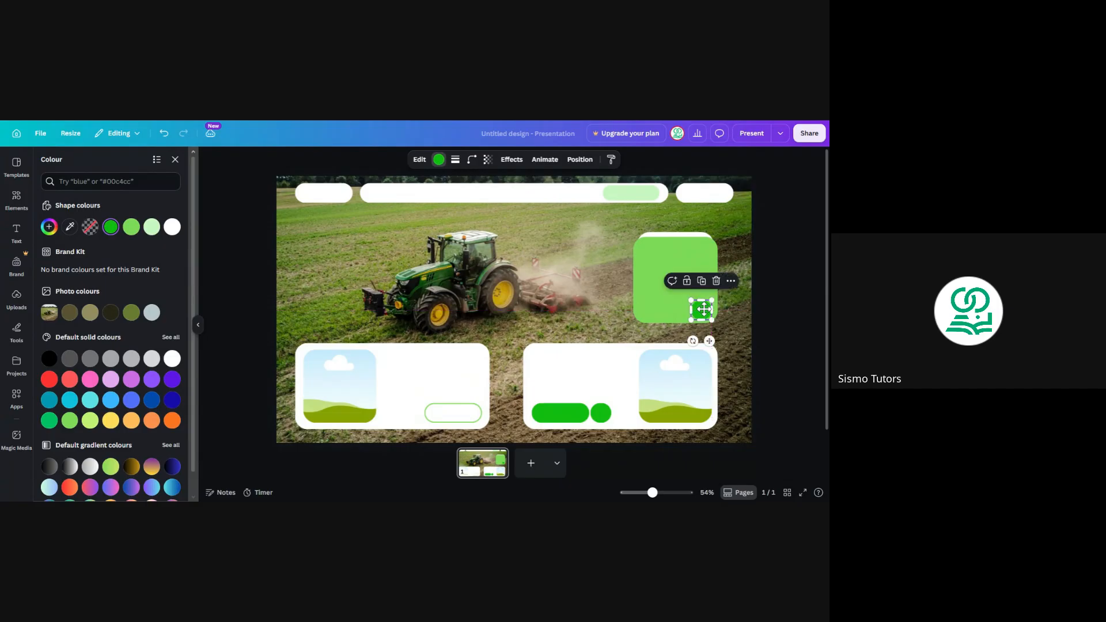
click(738, 329)
click(704, 312)
key(Right)
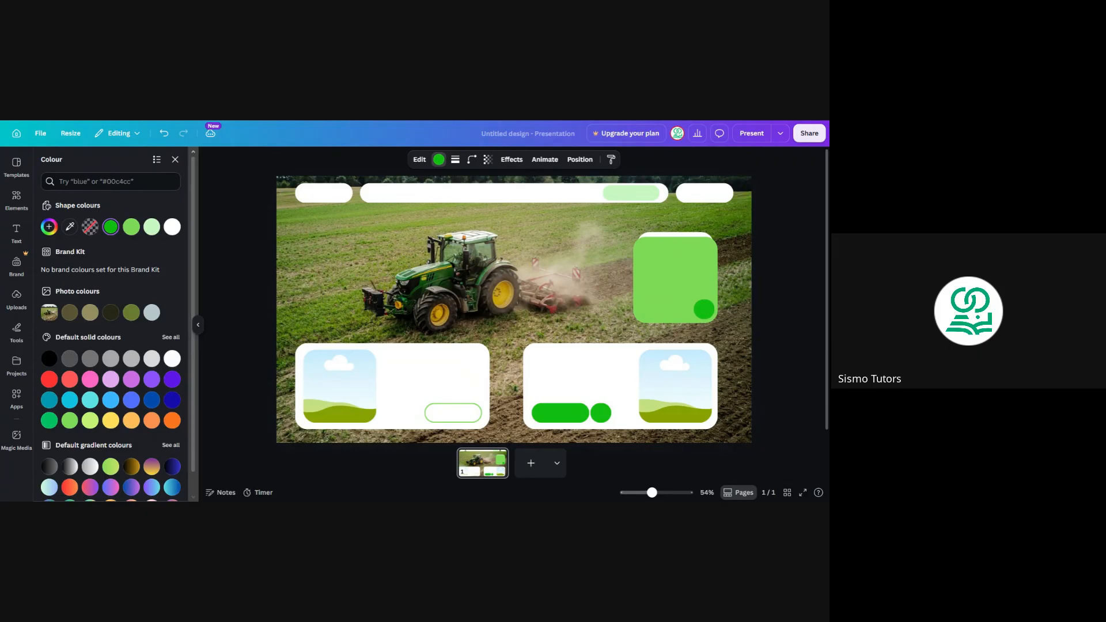
click(780, 318)
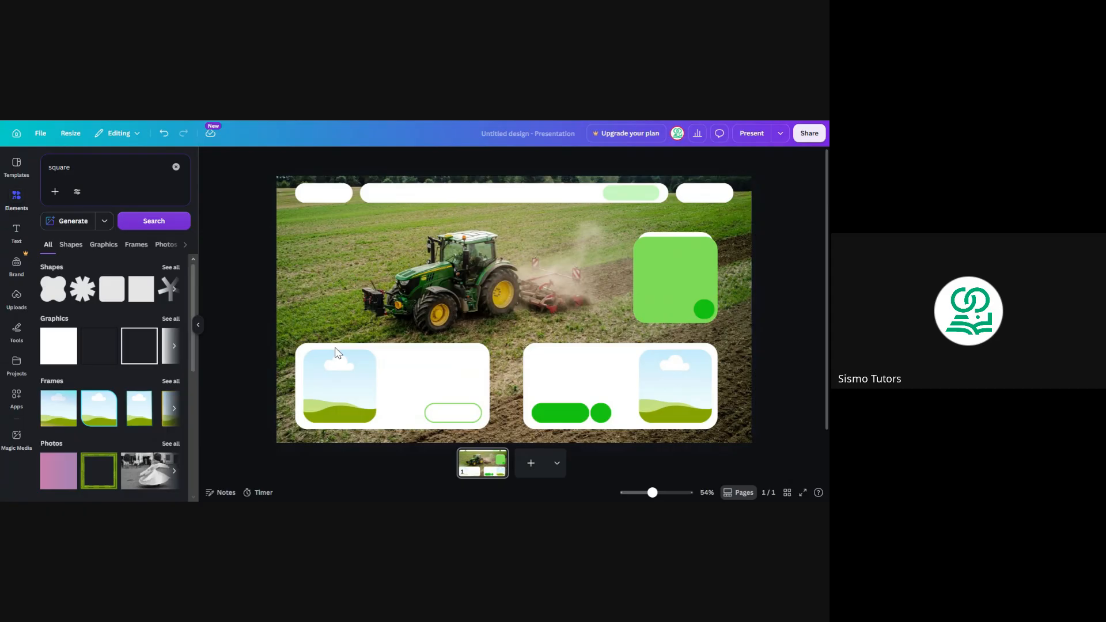
Step: Copy the green card's circle into the upper-right corner of the left white card and recolour it grass green (#7ed957)
click(703, 309)
drag(711, 316, 482, 356)
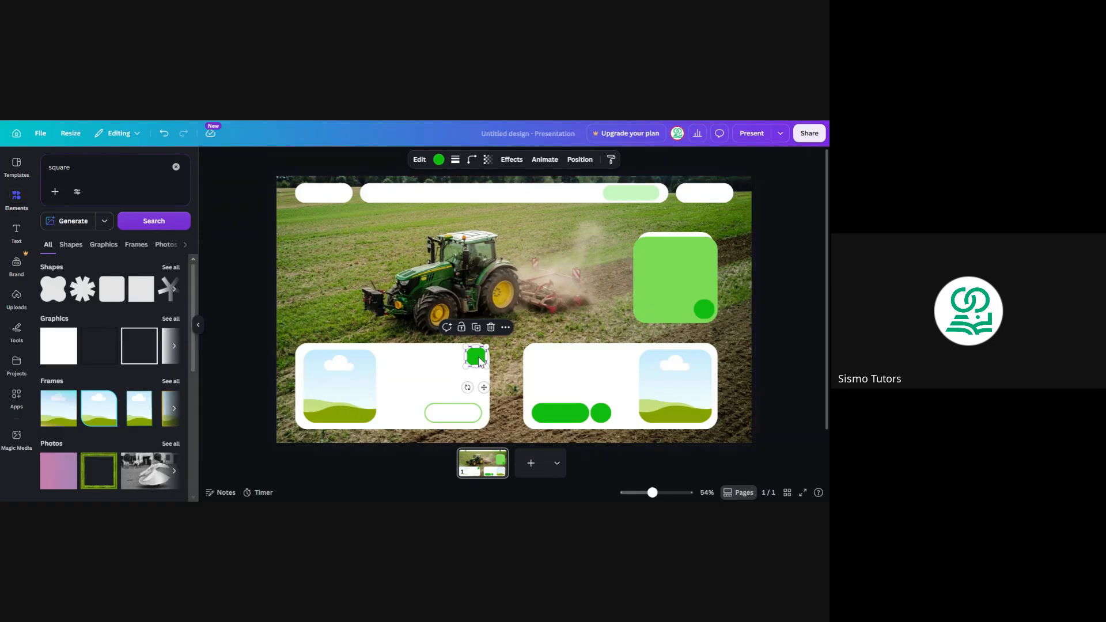
click(439, 160)
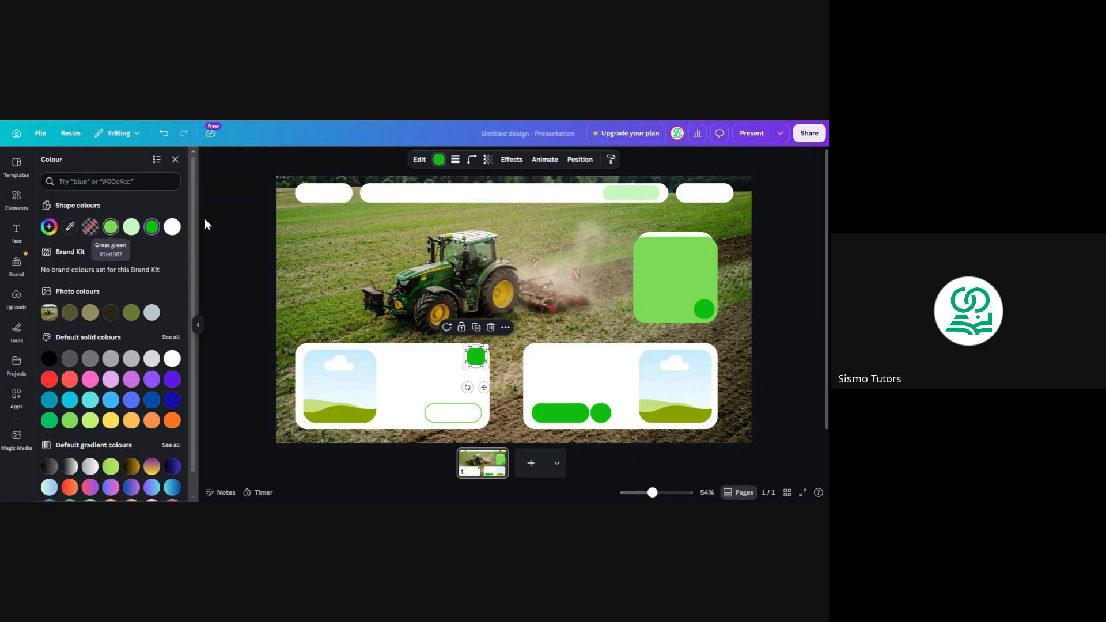
click(111, 227)
click(797, 290)
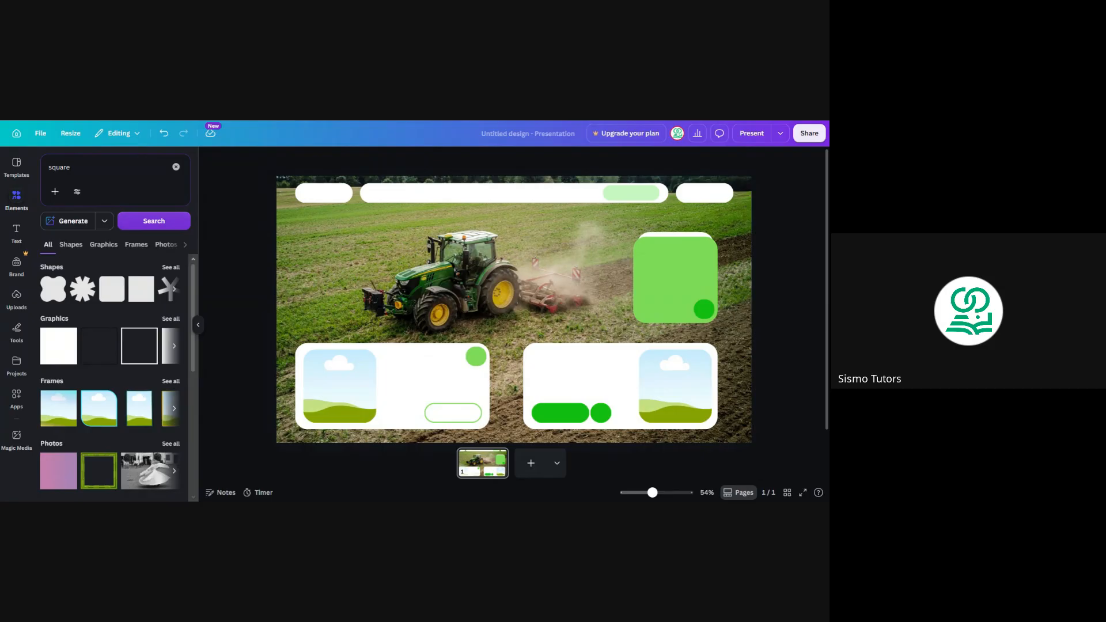
click(553, 264)
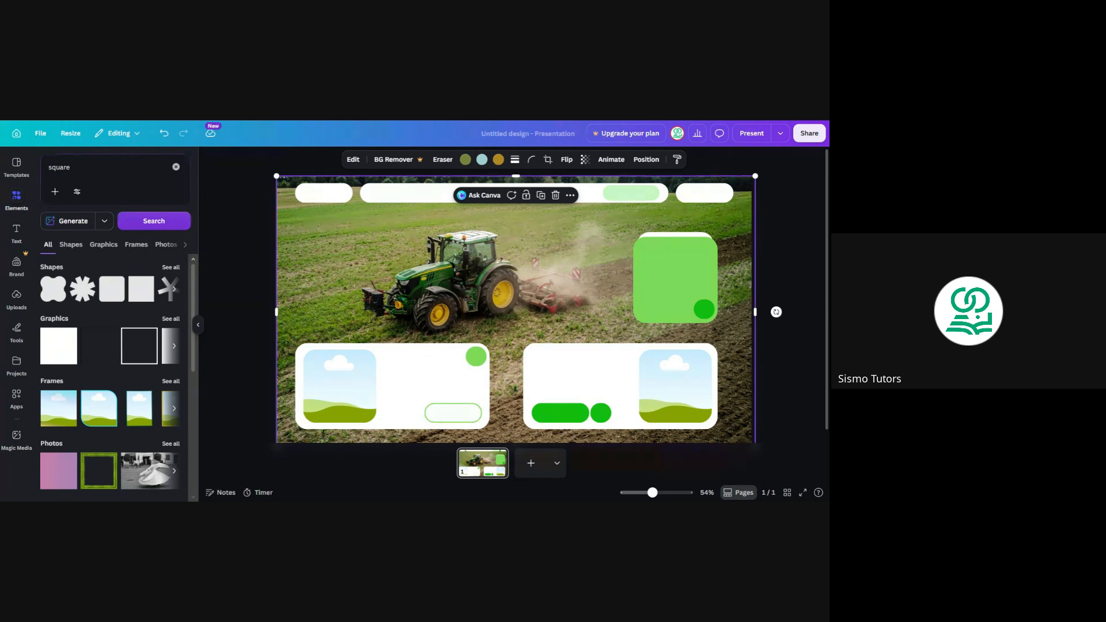
click(555, 195)
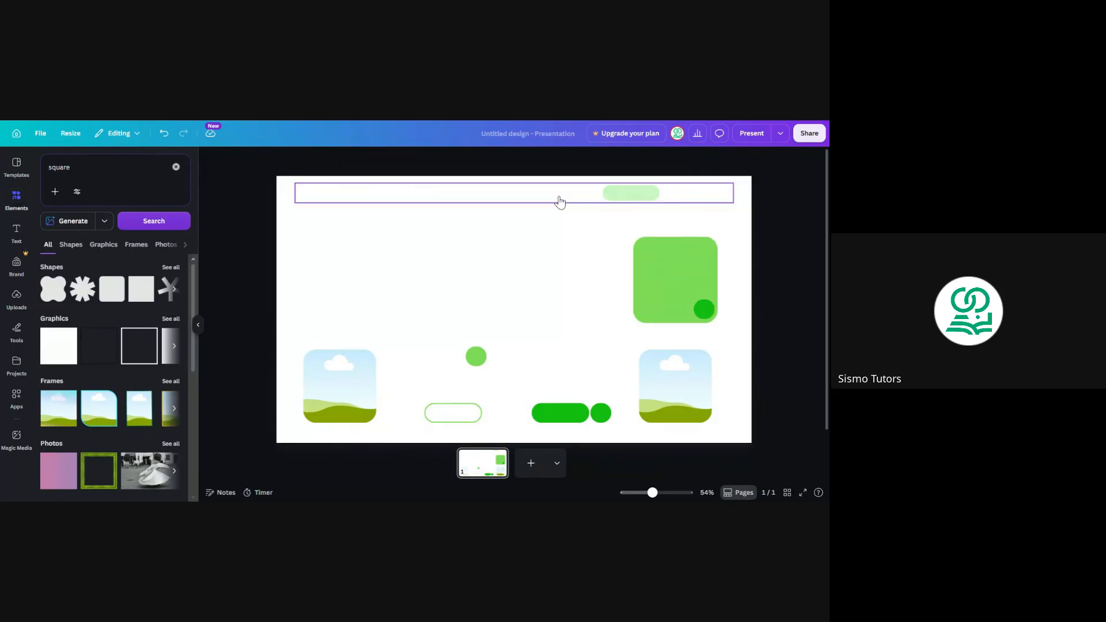
key(ctrl+z)
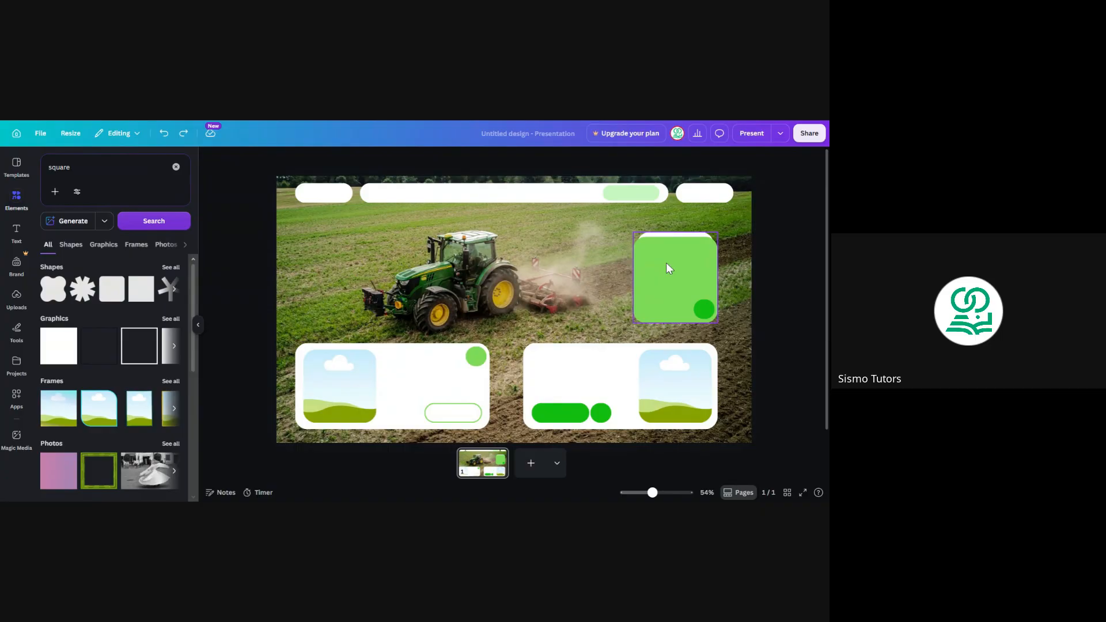
click(706, 310)
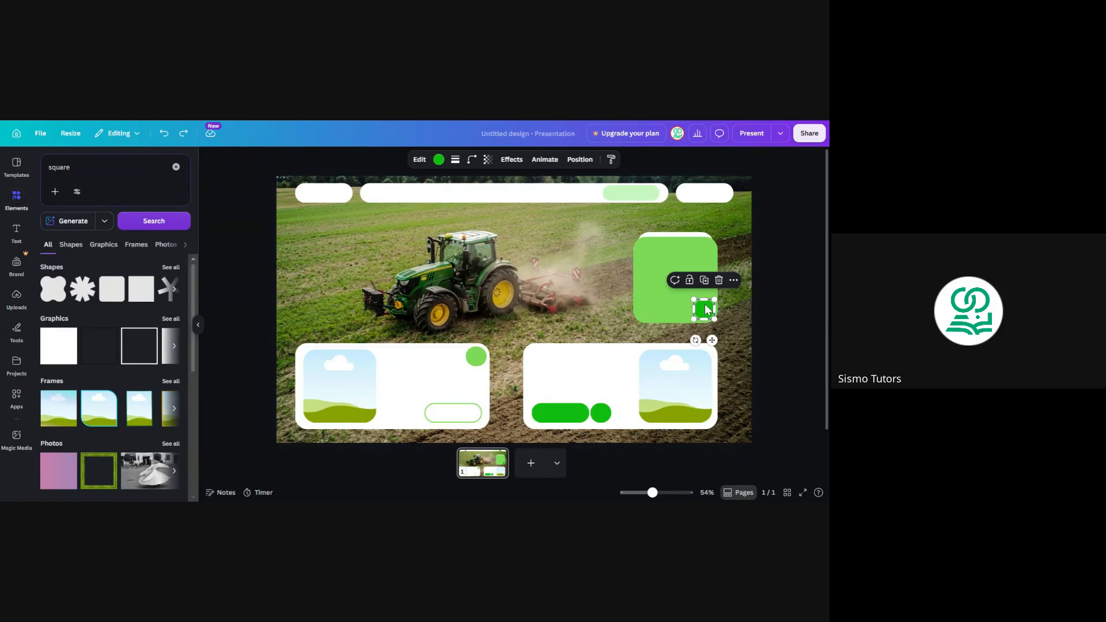
click(345, 250)
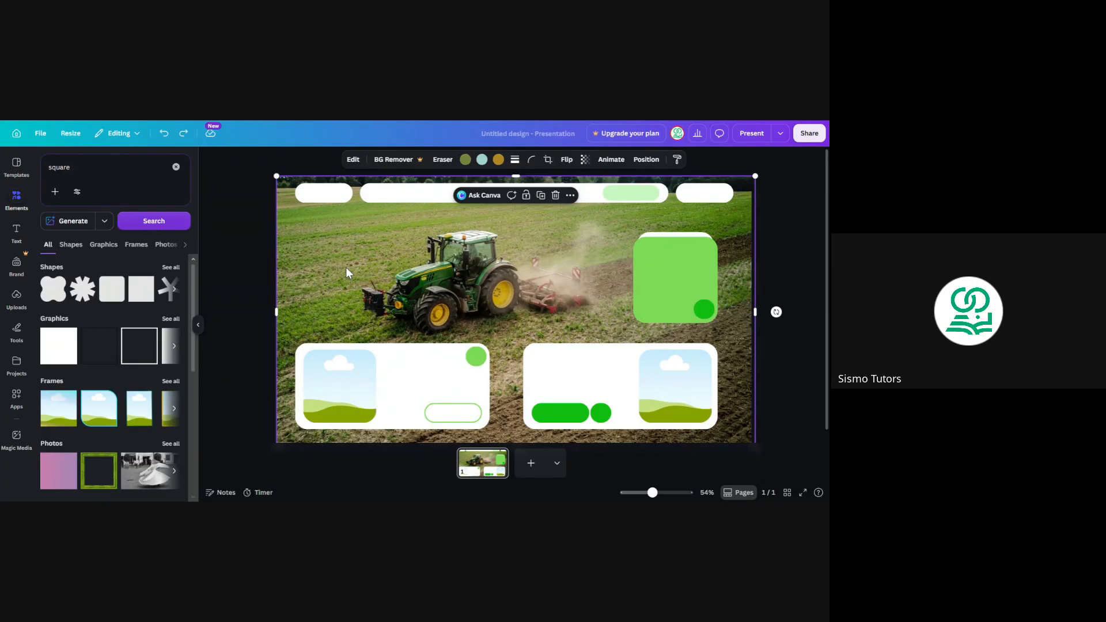
click(706, 311)
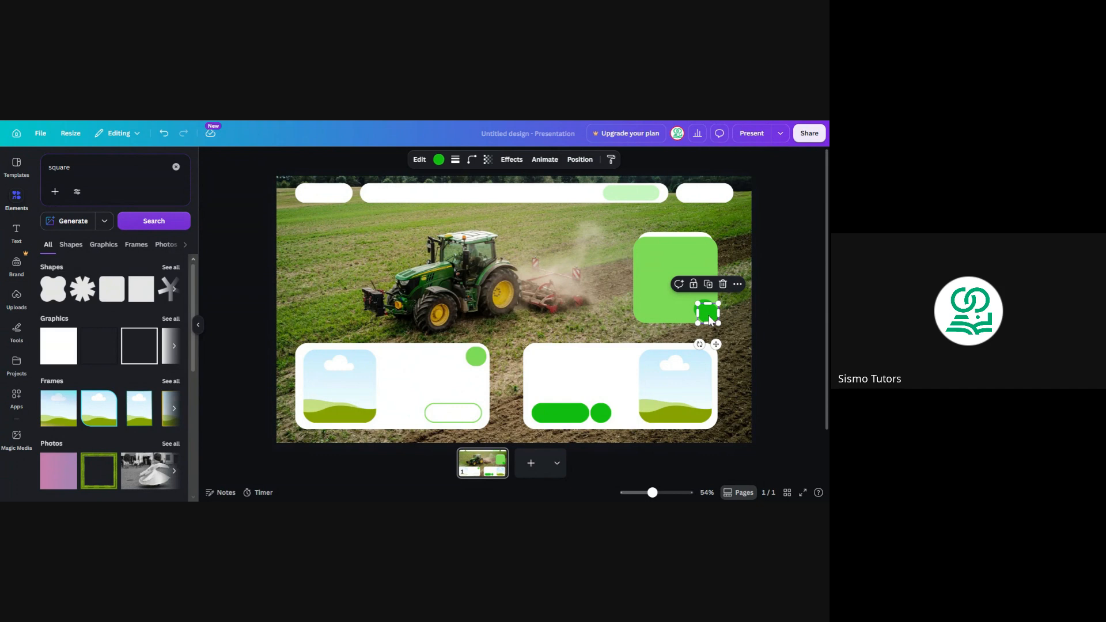
drag(709, 316, 528, 284)
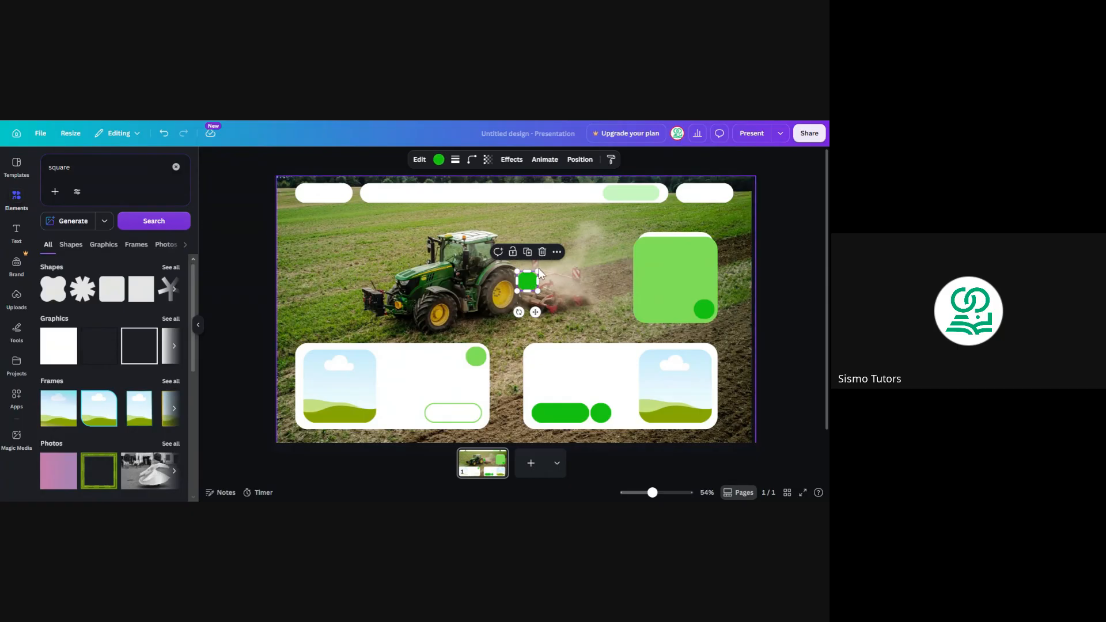
click(542, 253)
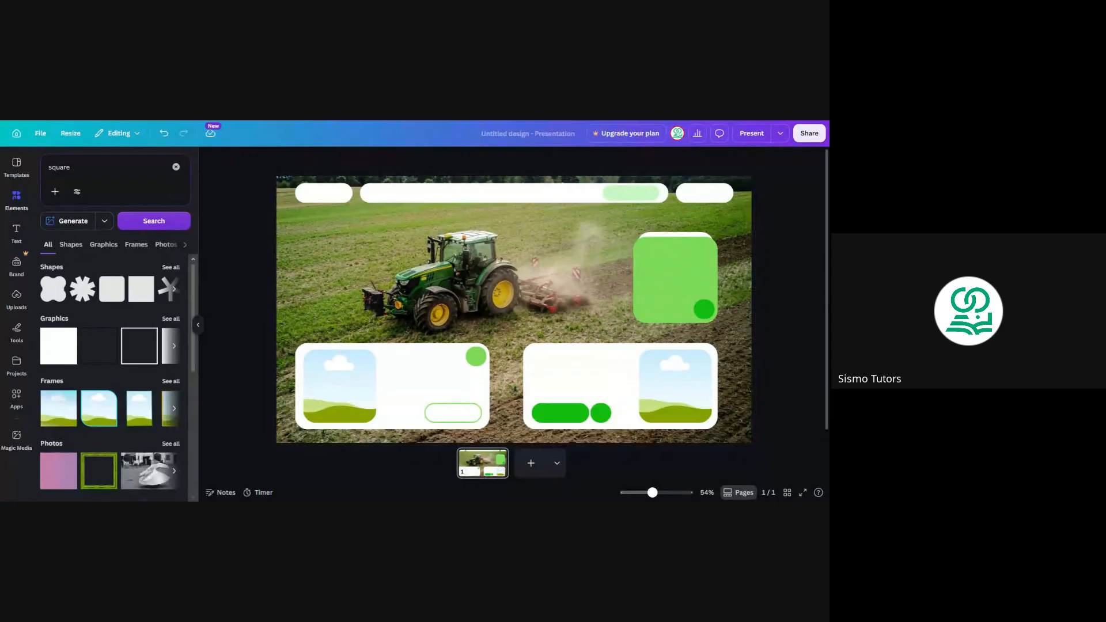
Step: Search the elements library for "agriculture logo" and show all the graphics results
click(175, 167)
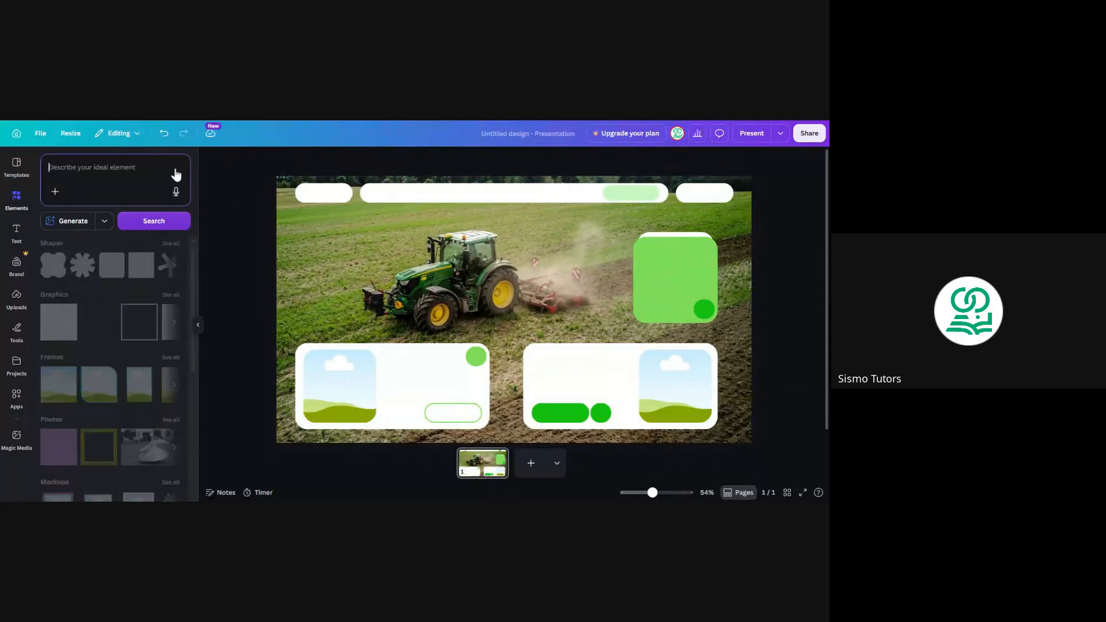
click(167, 213)
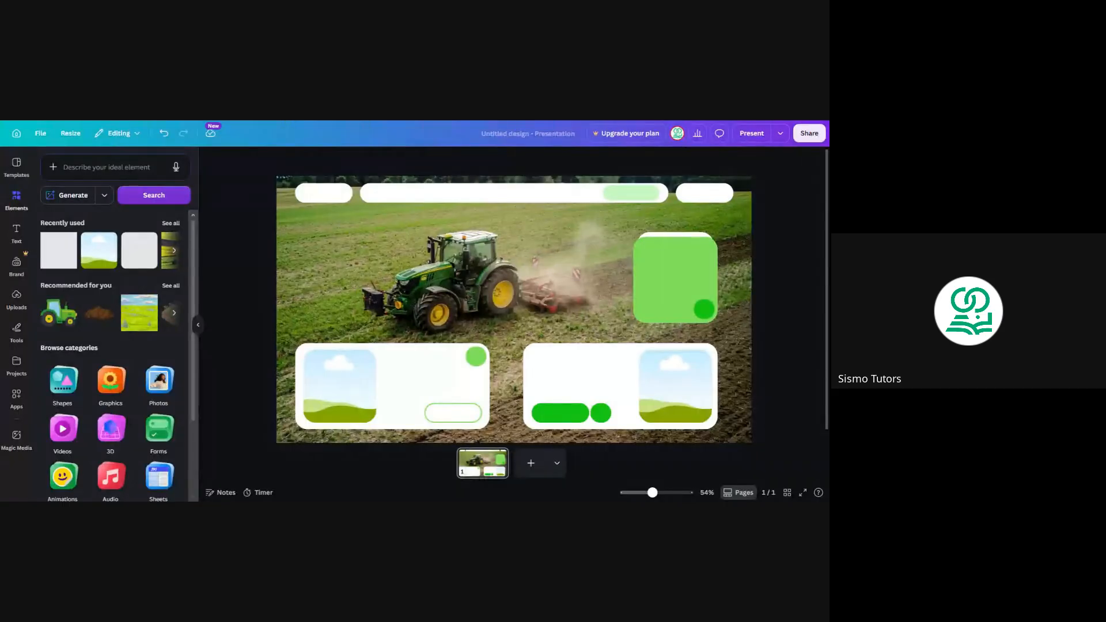
click(102, 167)
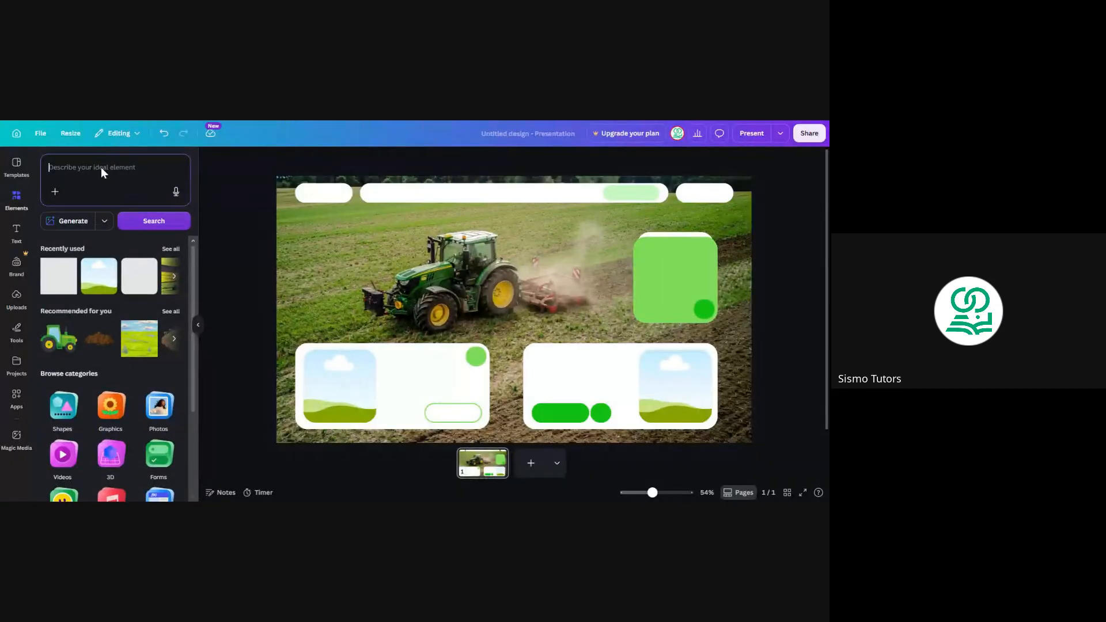
text(logo )
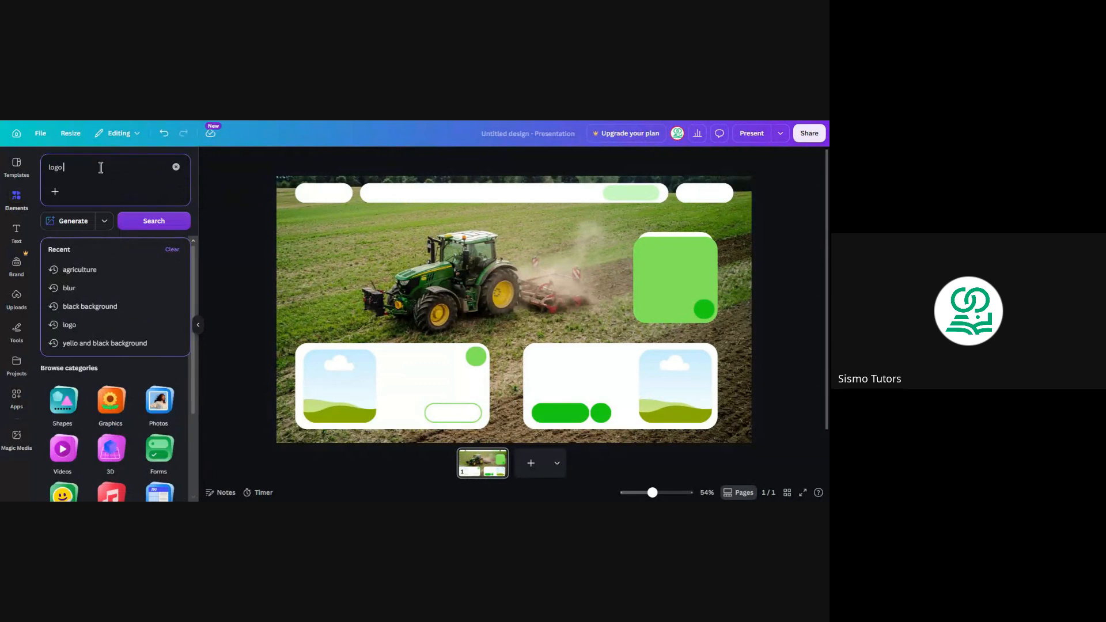
text(agric)
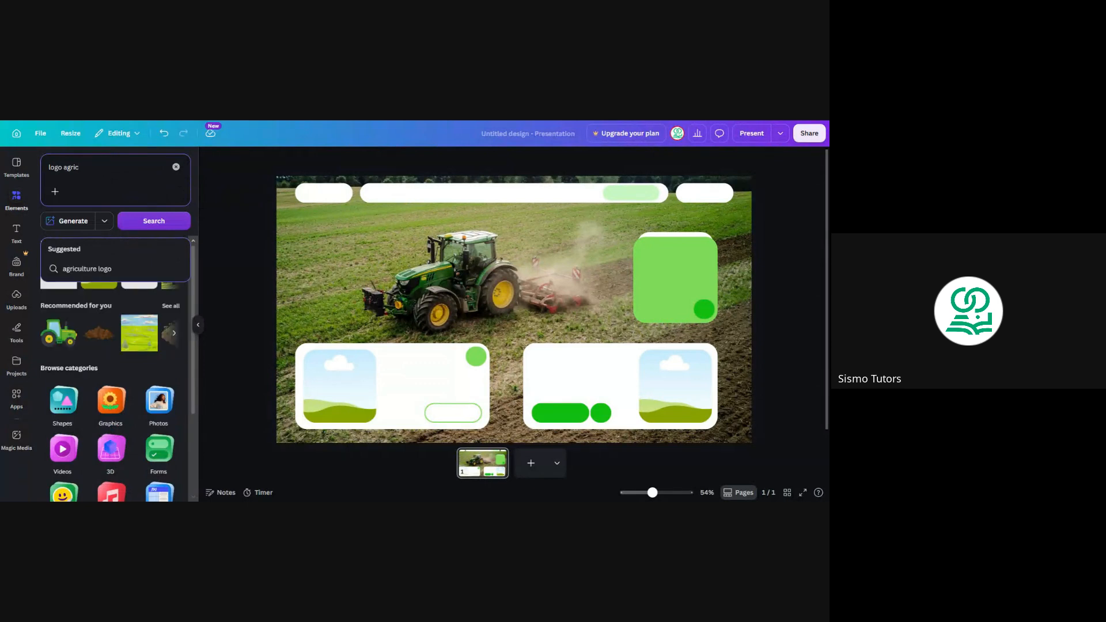
key(Return)
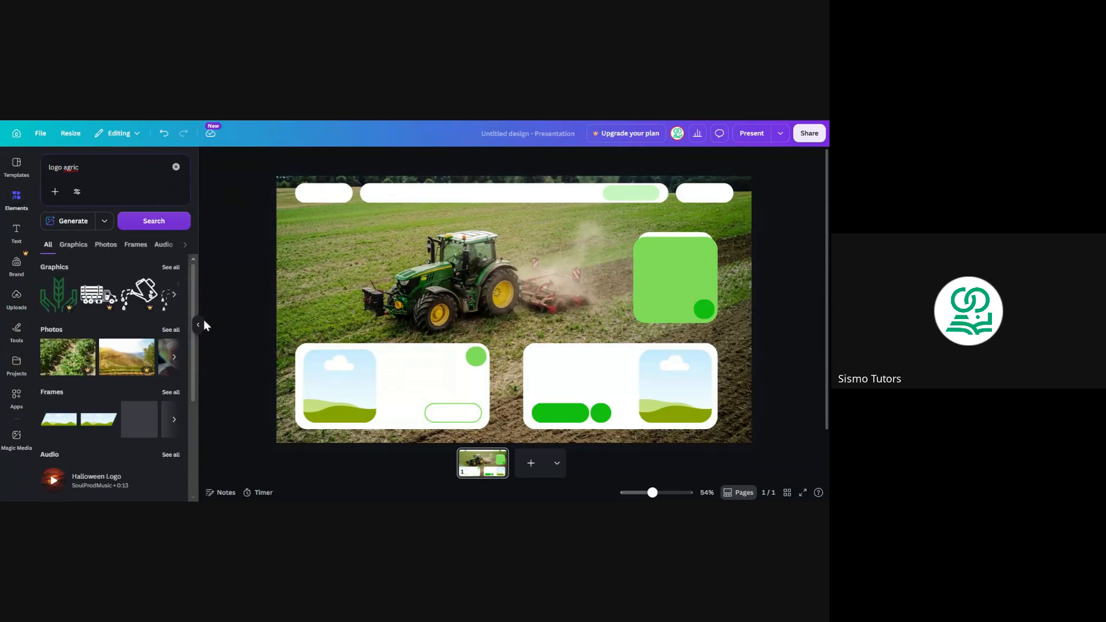
click(133, 168)
click(166, 269)
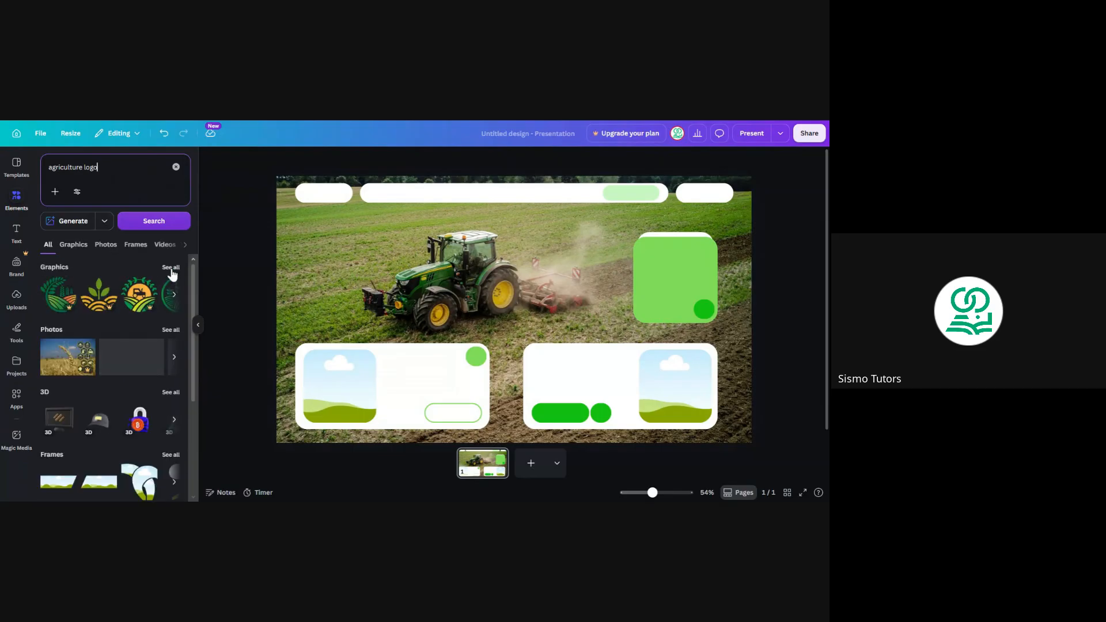
click(171, 270)
Step: Insert the round logo with white leaves and recolour its circle with the design's darker green
scroll(79, 350, down, 2)
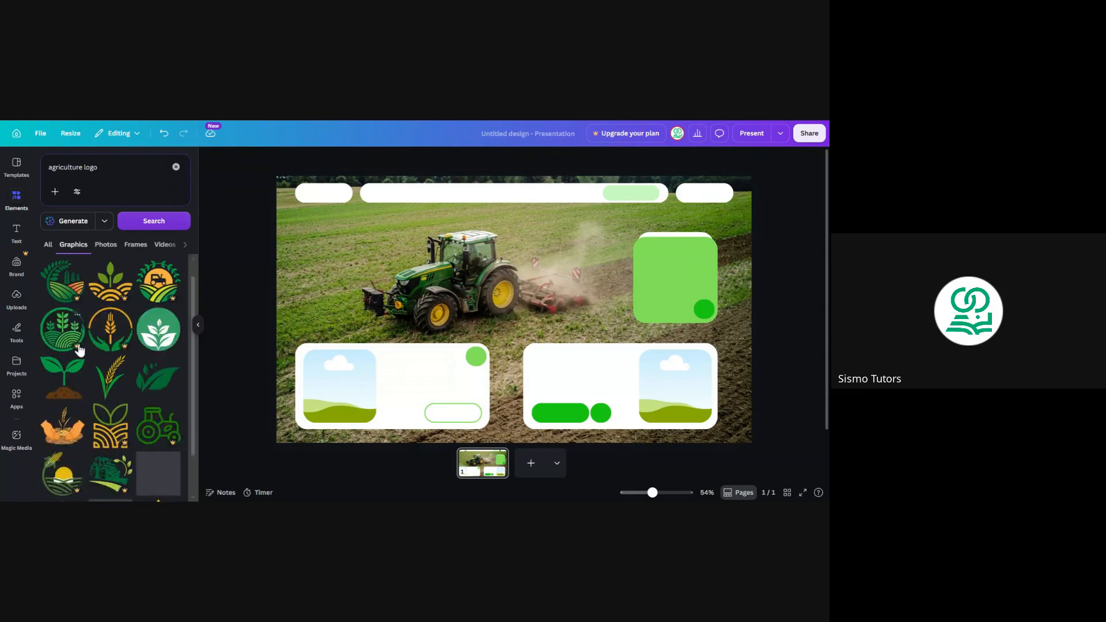
scroll(80, 349, down, 3)
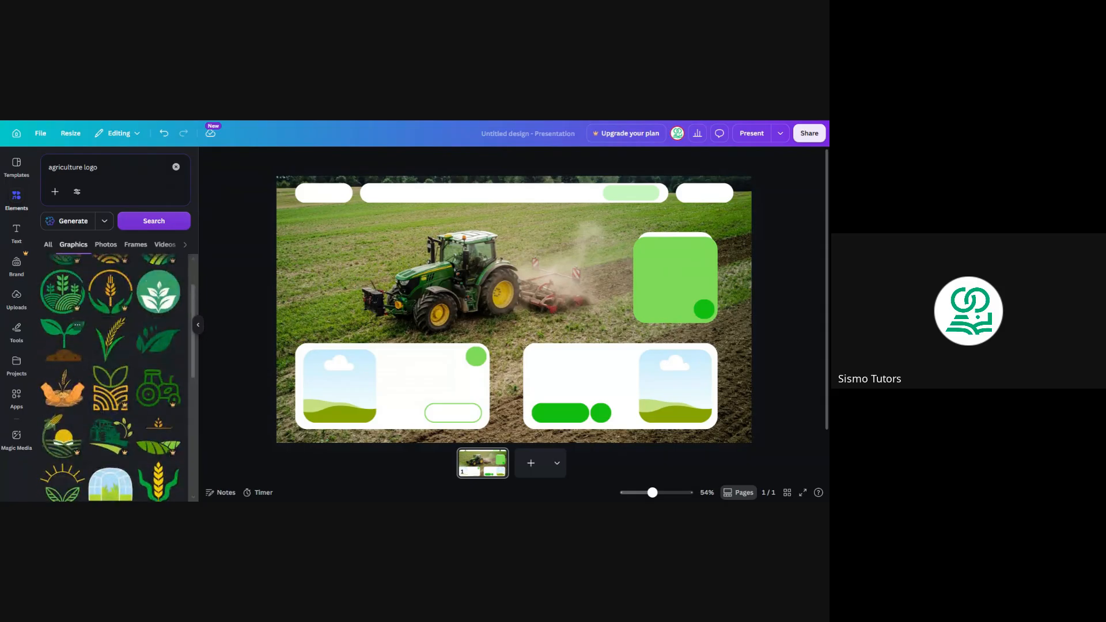
scroll(77, 325, down, 1)
click(168, 290)
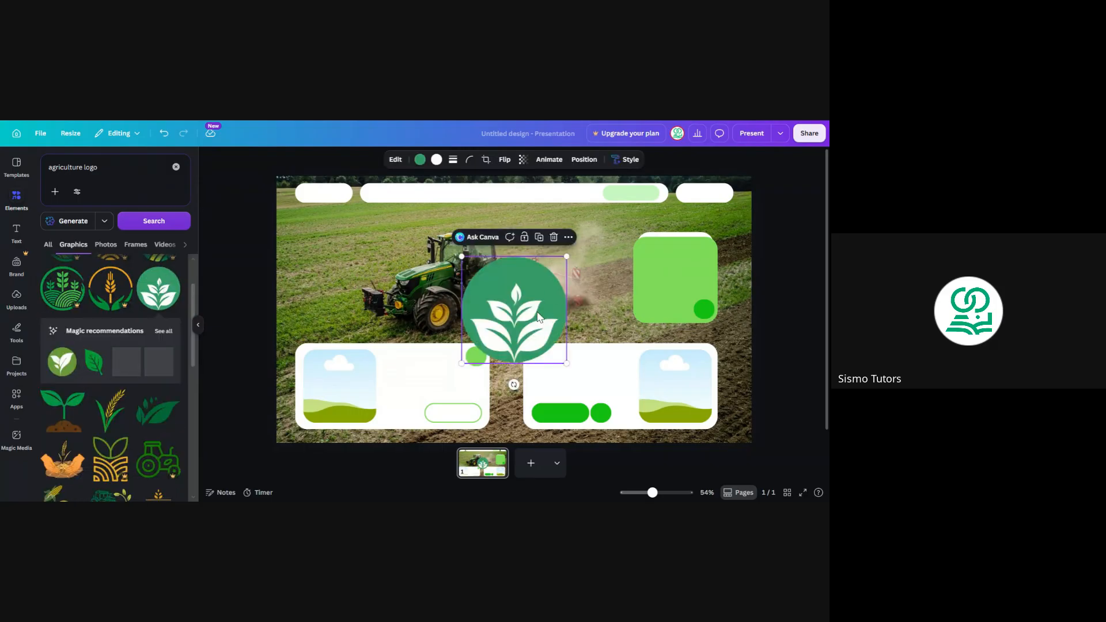
click(419, 160)
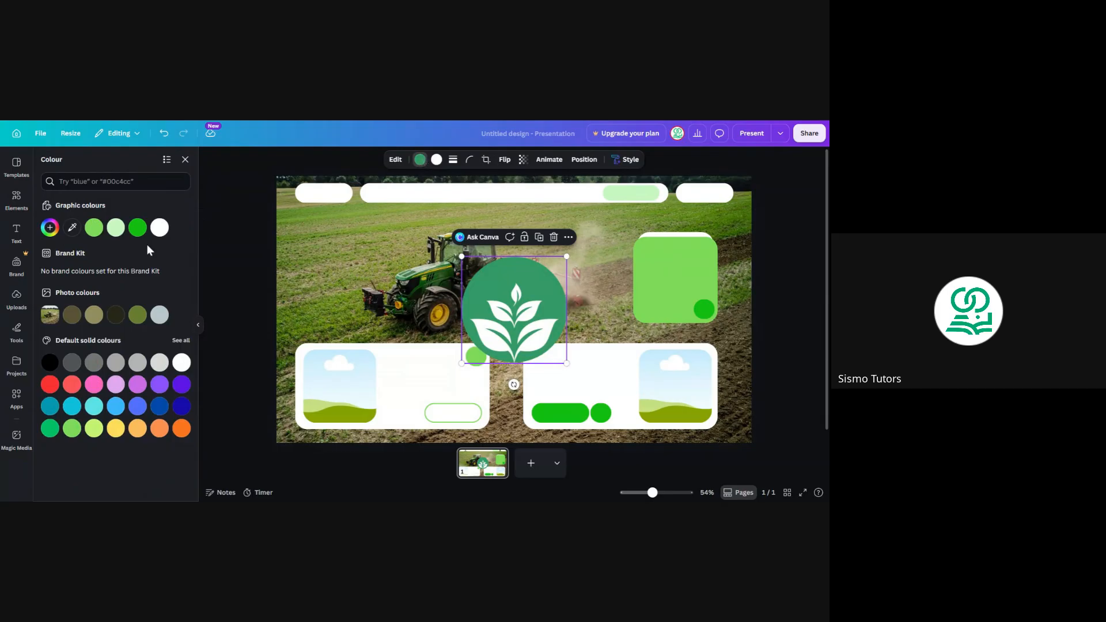
click(93, 227)
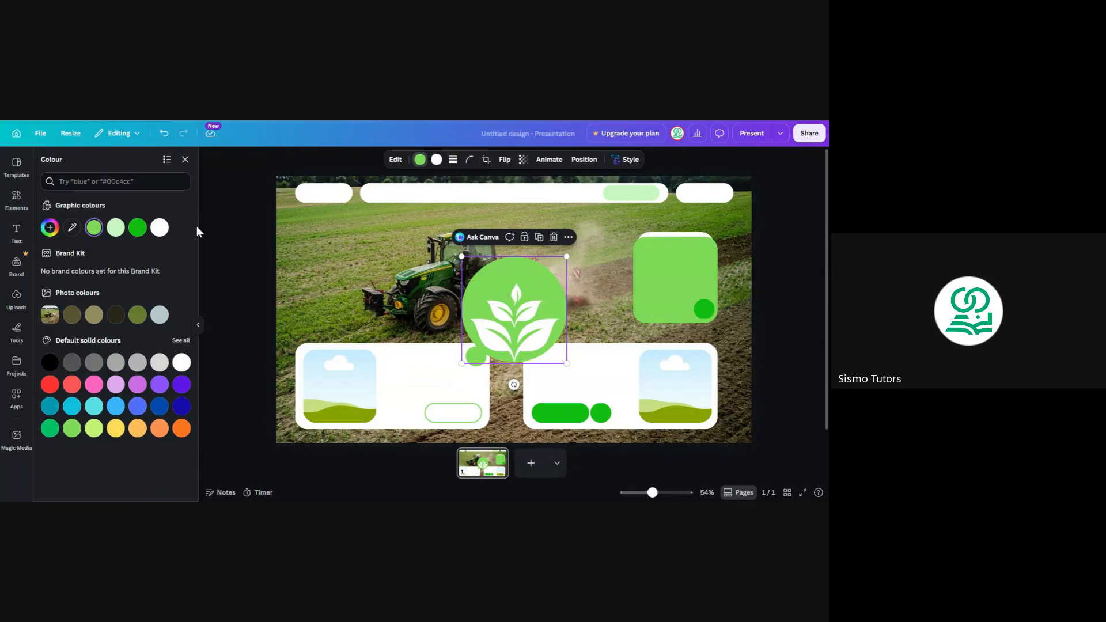
click(138, 228)
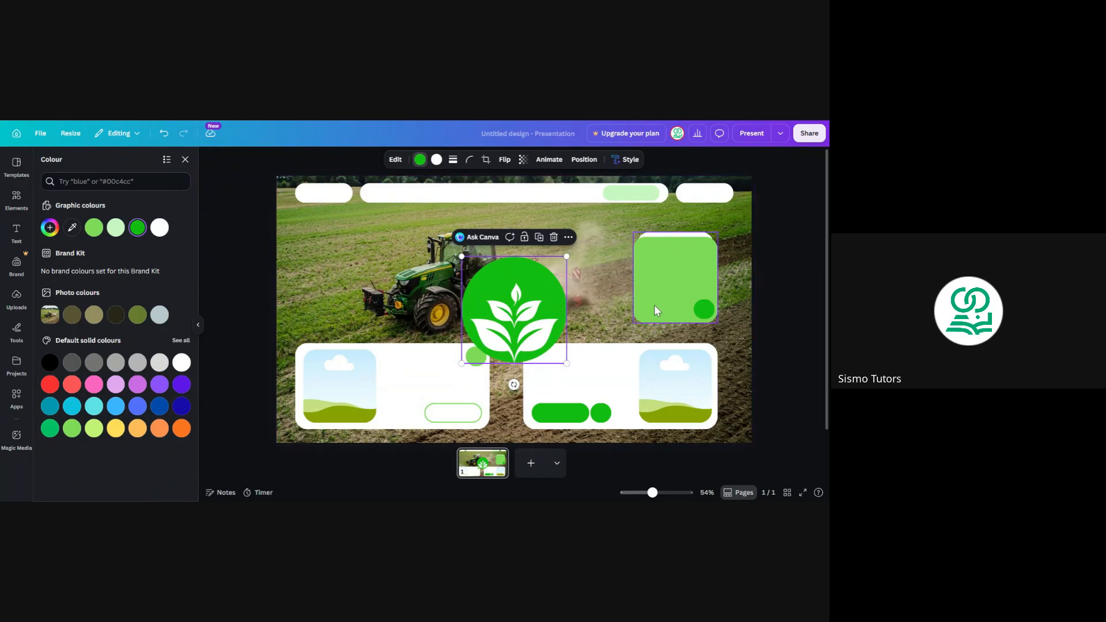
Step: Shrink the leaf logo to fit the small white pill before the long navigation bar and place it at the pill's left end
drag(567, 363, 308, 193)
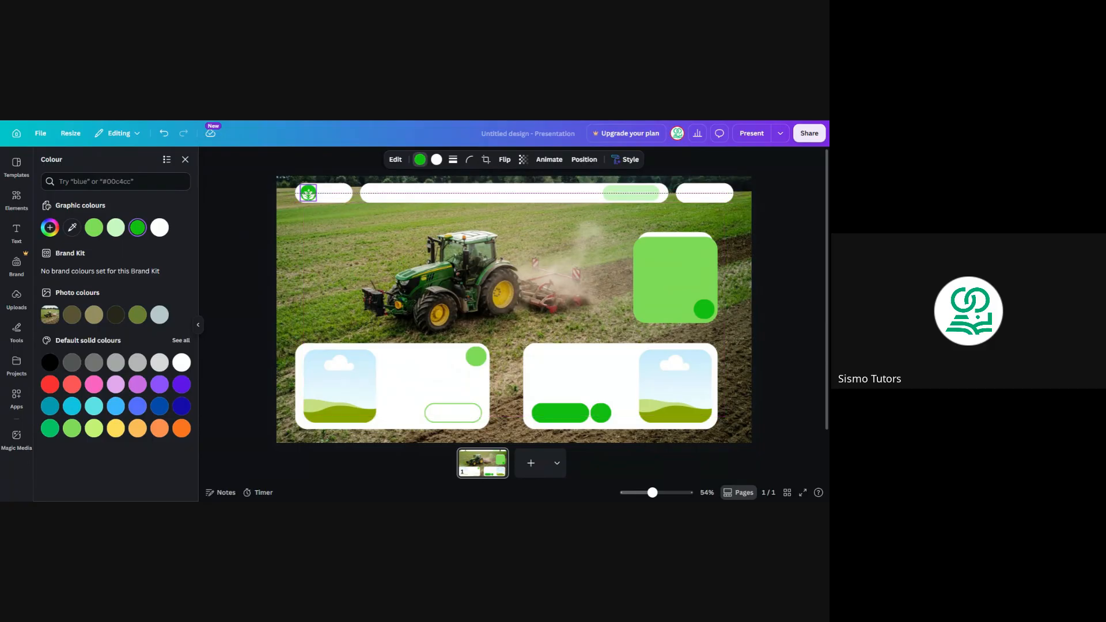
drag(309, 194, 307, 194)
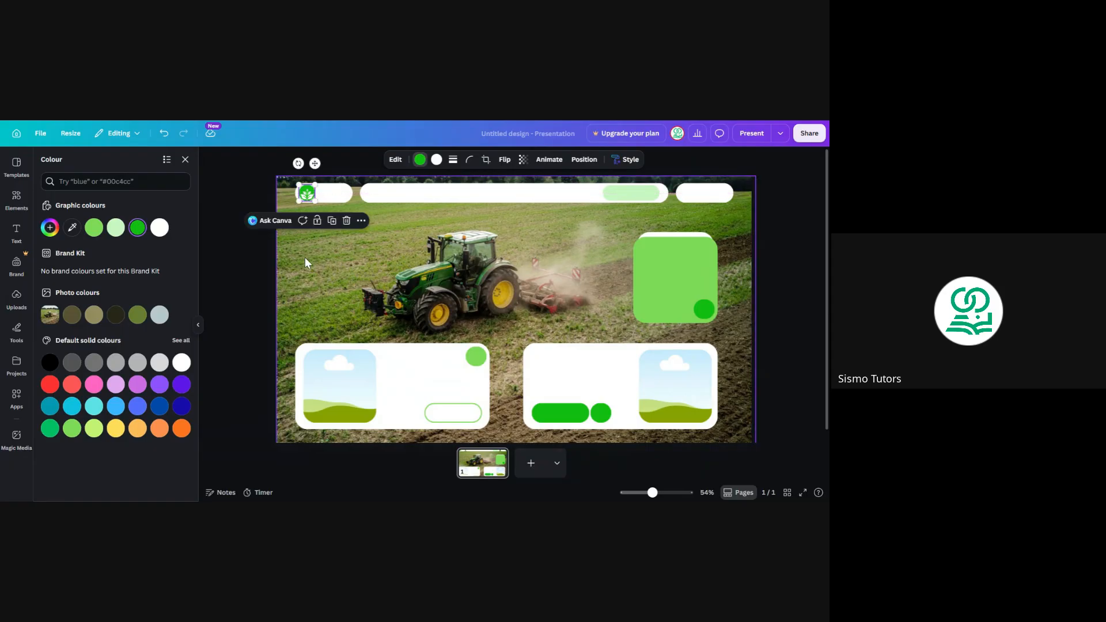
click(305, 257)
click(308, 196)
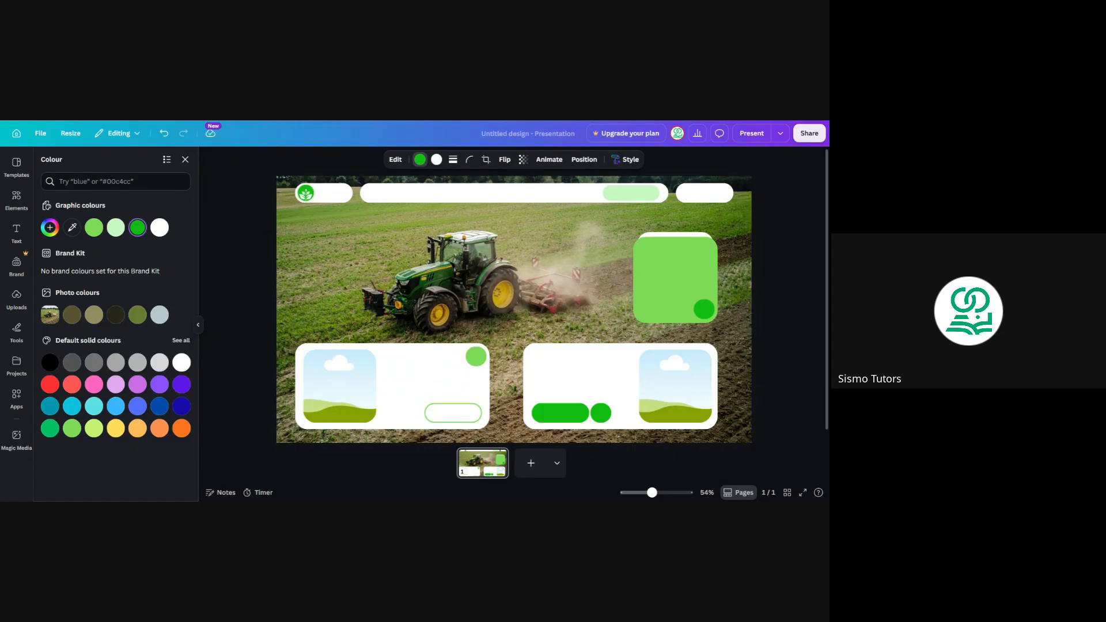
click(778, 277)
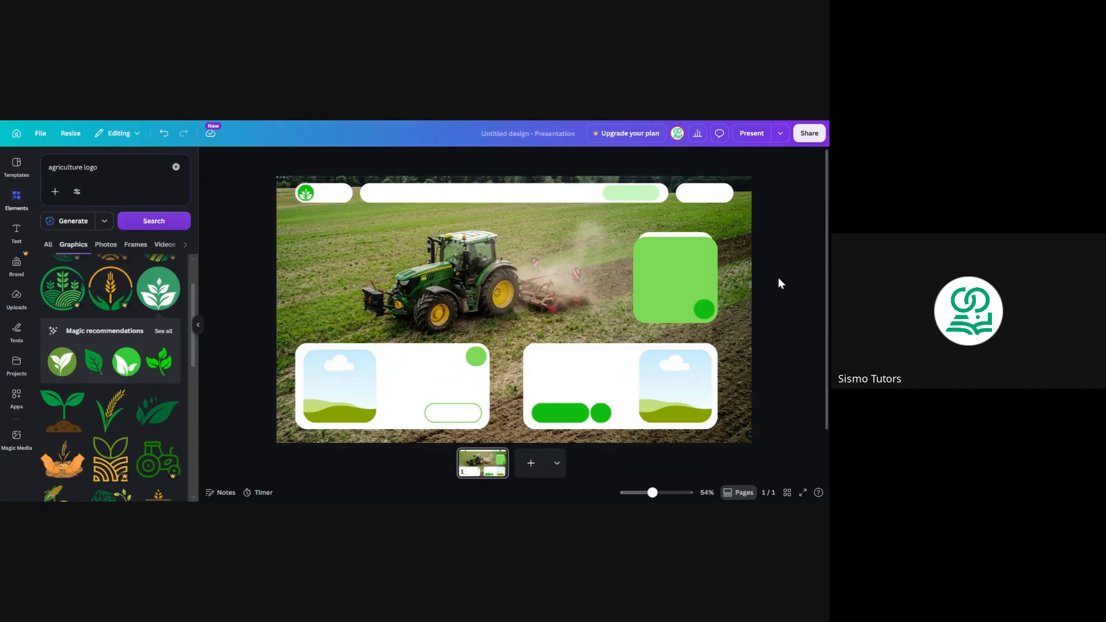
Step: Add a subheading reading "Agrico" and colour its text black
click(18, 232)
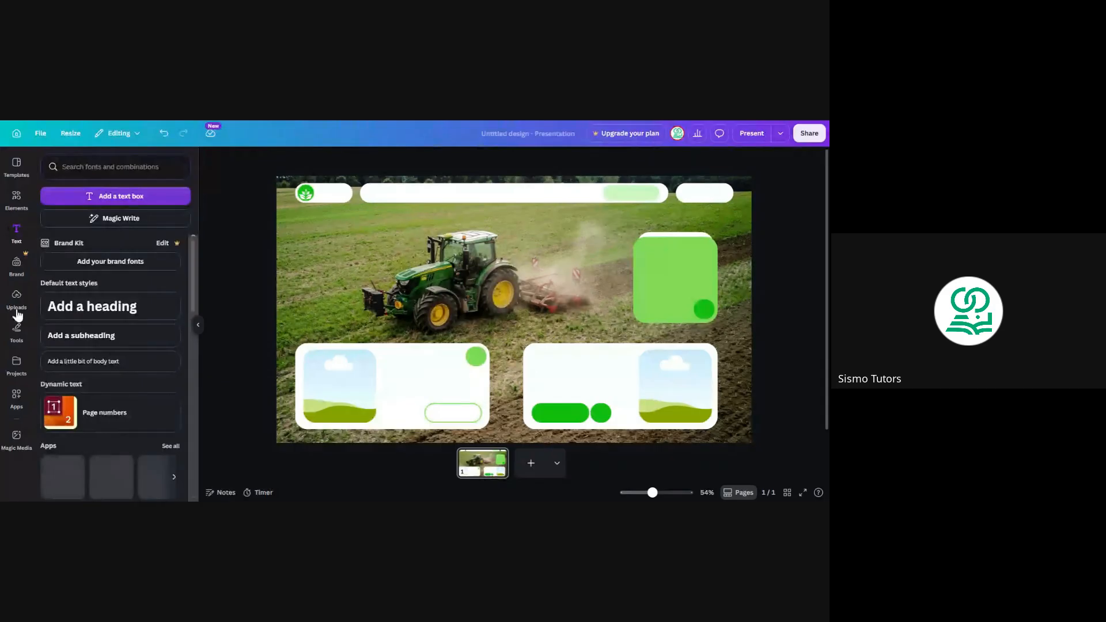
click(91, 339)
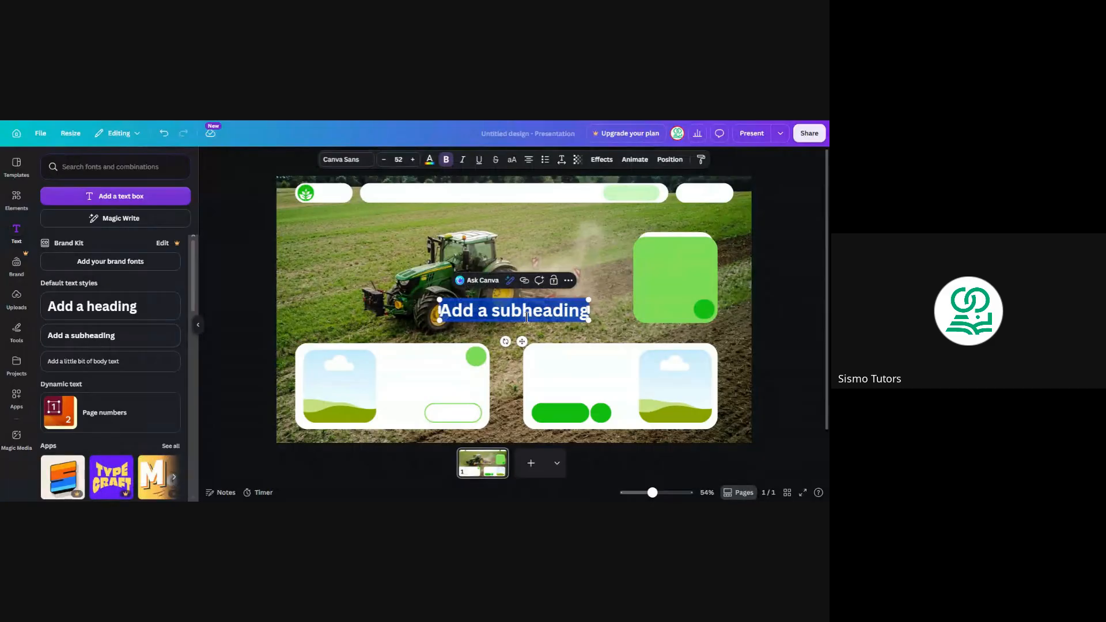
text(Agrico)
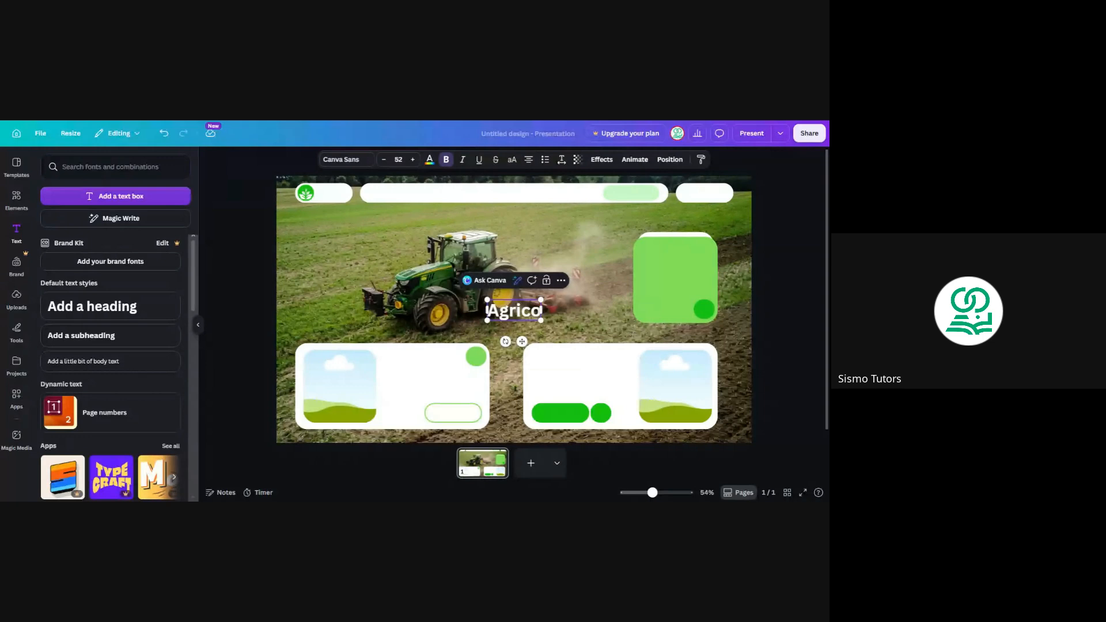
drag(541, 320, 531, 316)
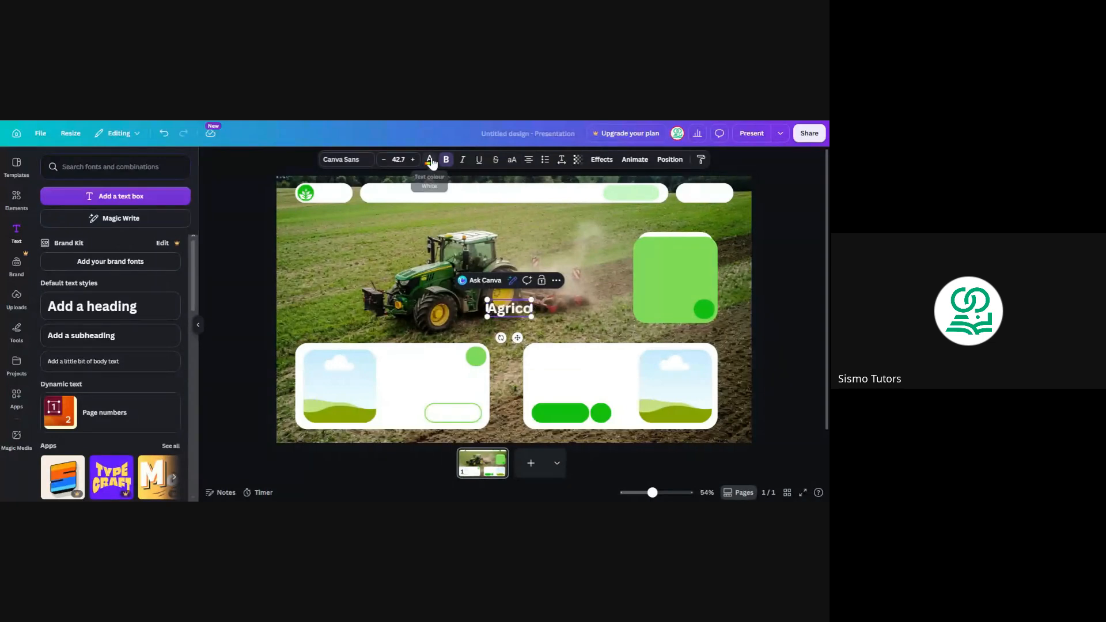
click(430, 162)
click(49, 393)
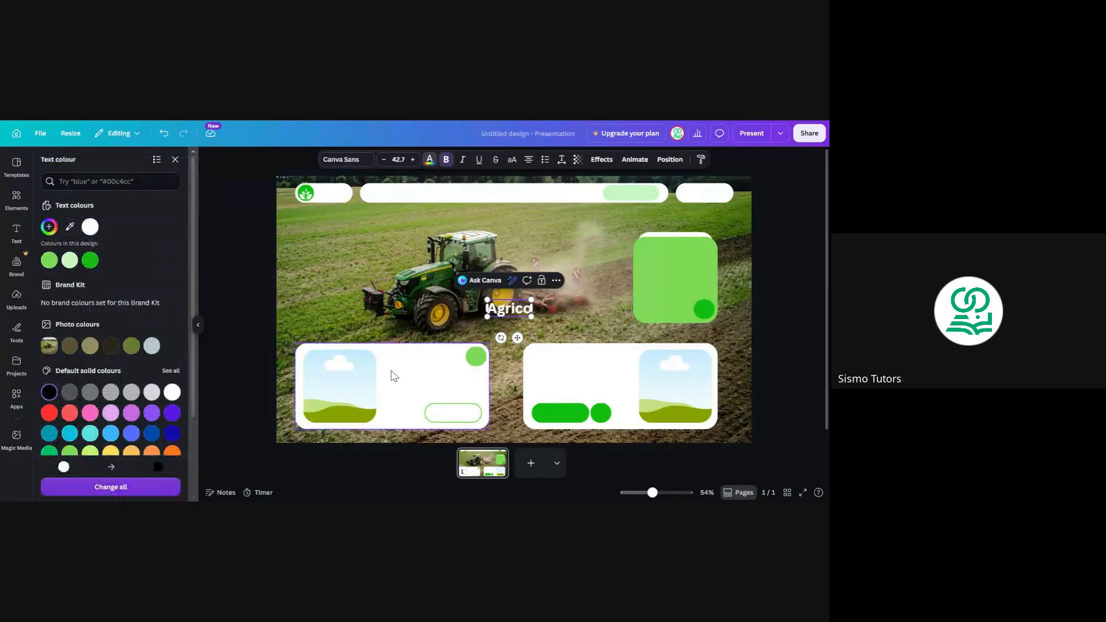
key(ctrl+a)
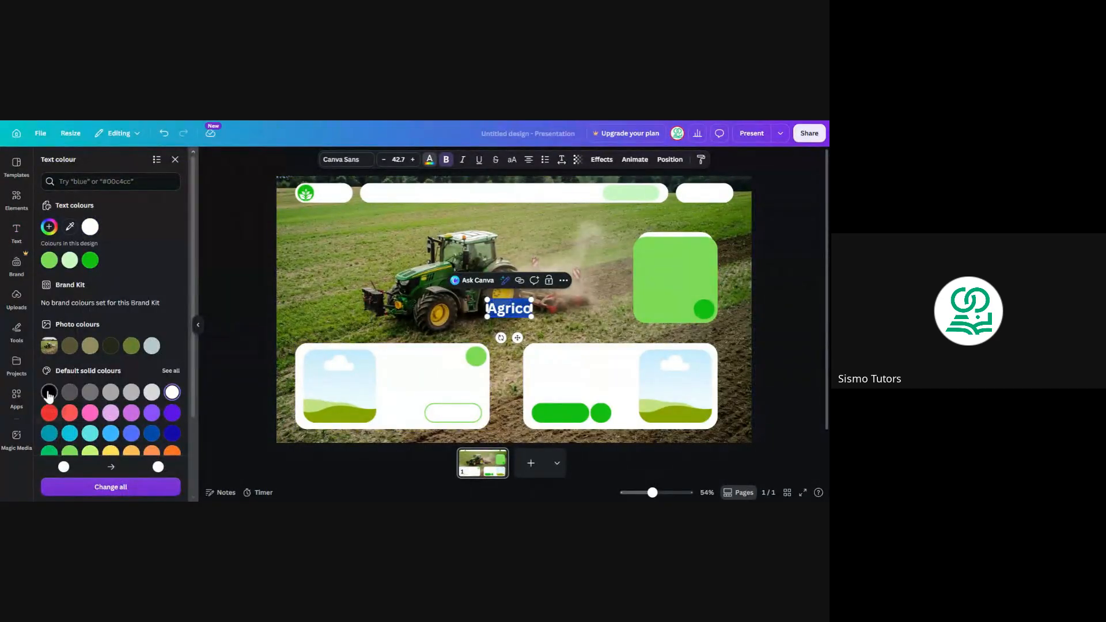
click(49, 393)
Step: Shrink the "Agrico" text to about size 25.1 and position it just right of the leaf logo inside the white pill
drag(517, 338, 339, 219)
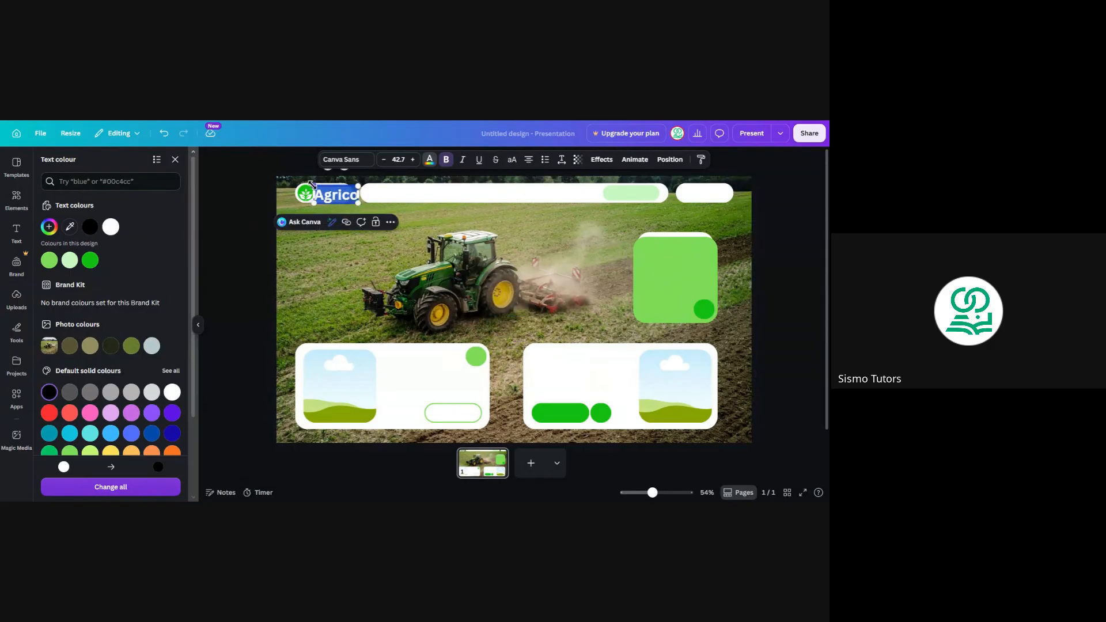
drag(311, 185, 332, 193)
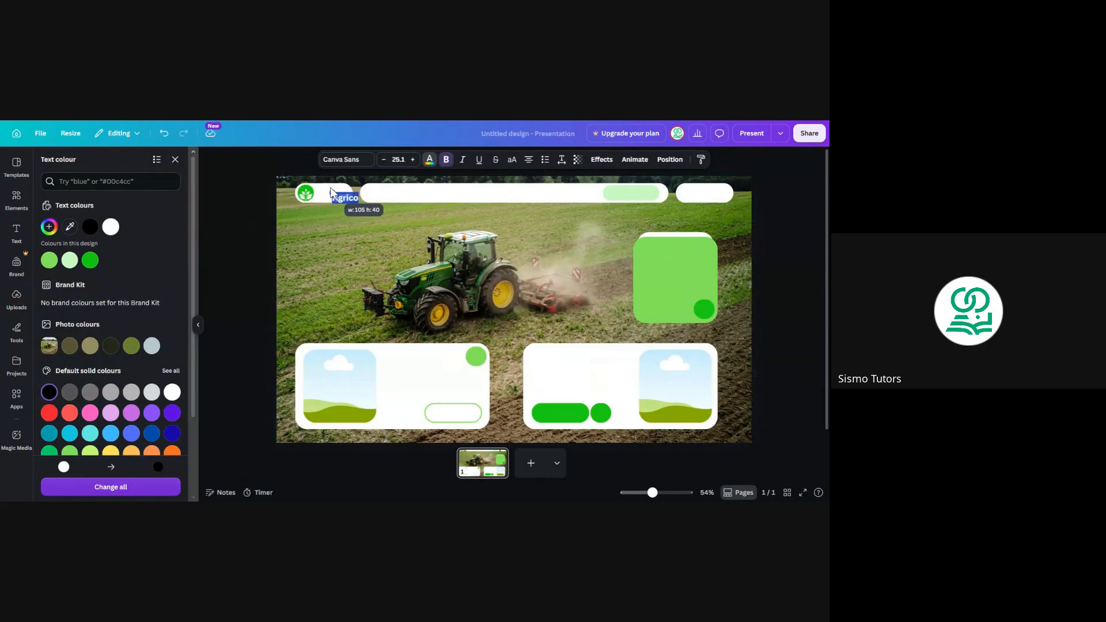
click(457, 225)
drag(348, 199, 333, 198)
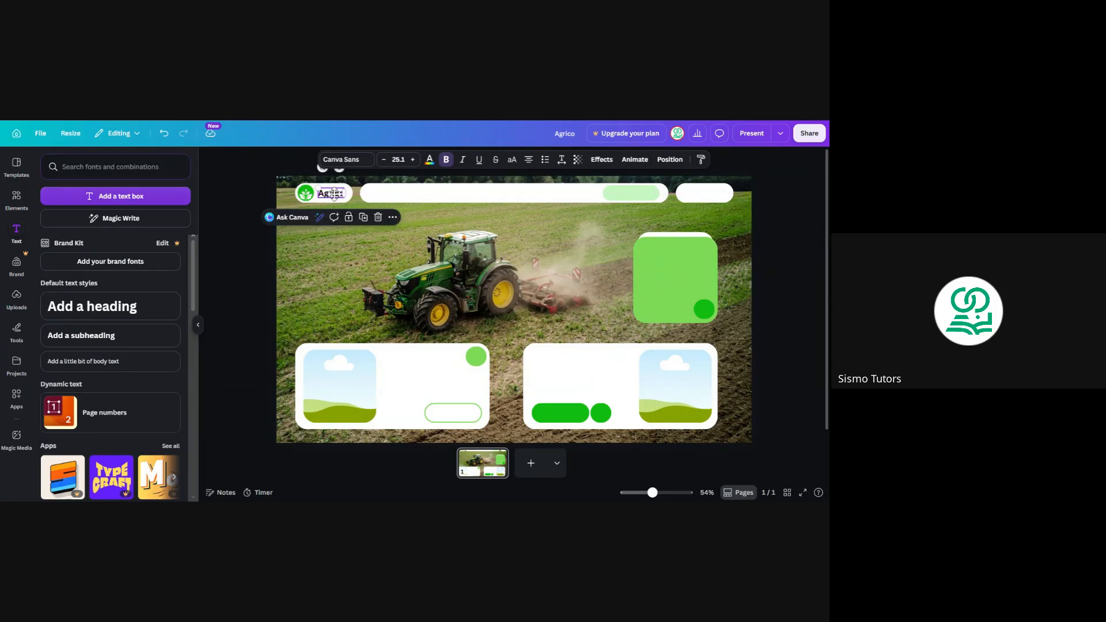
click(772, 262)
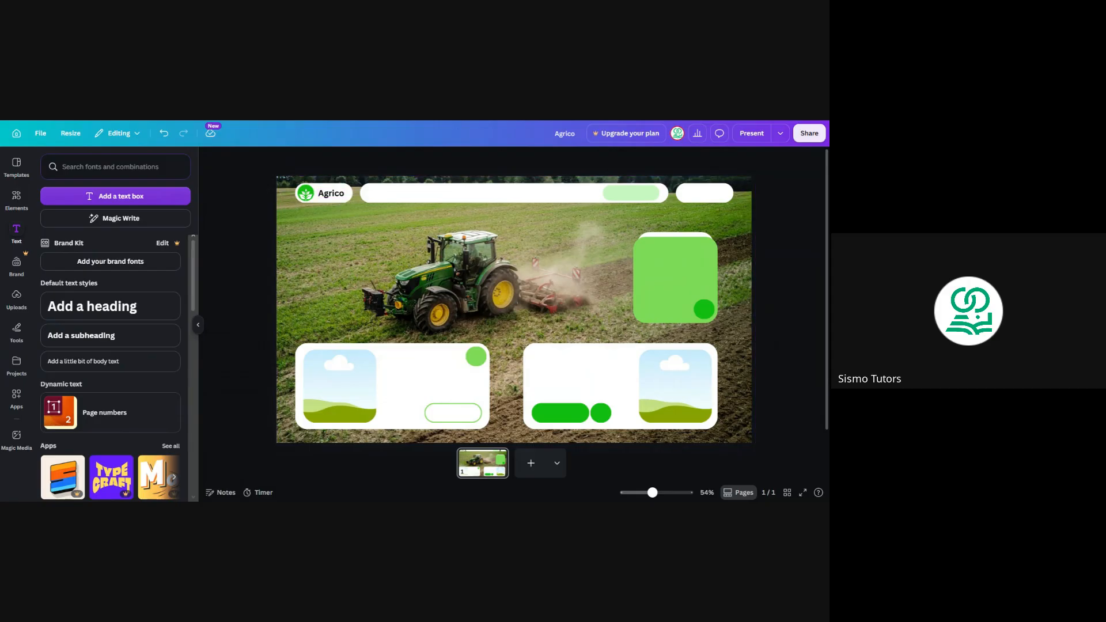
click(335, 198)
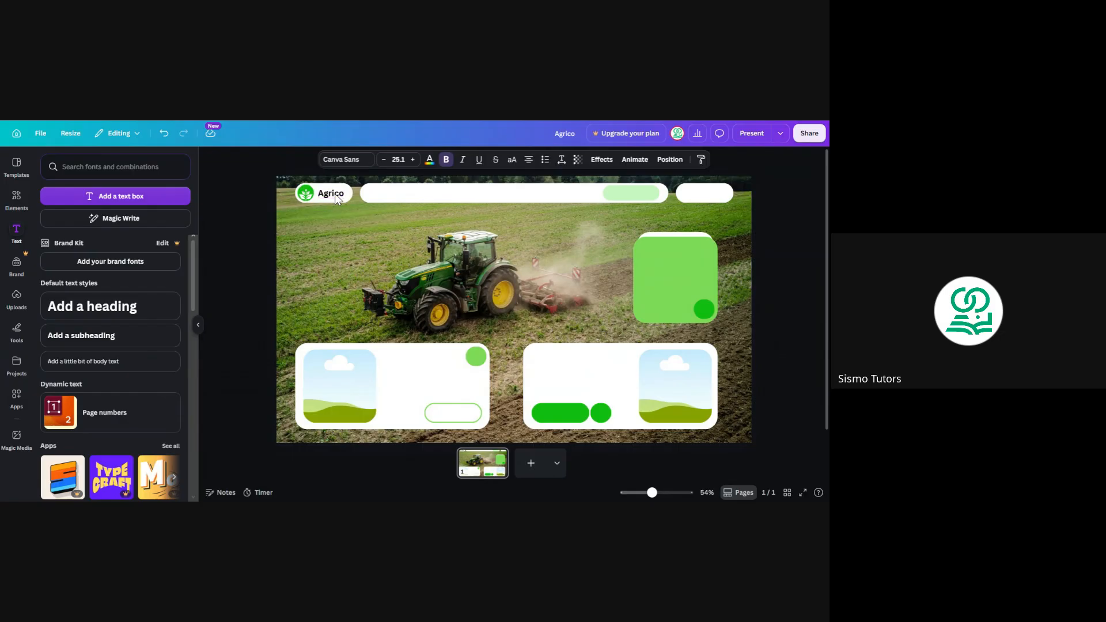
key(Left)
key(Left)
key(Left)
click(798, 236)
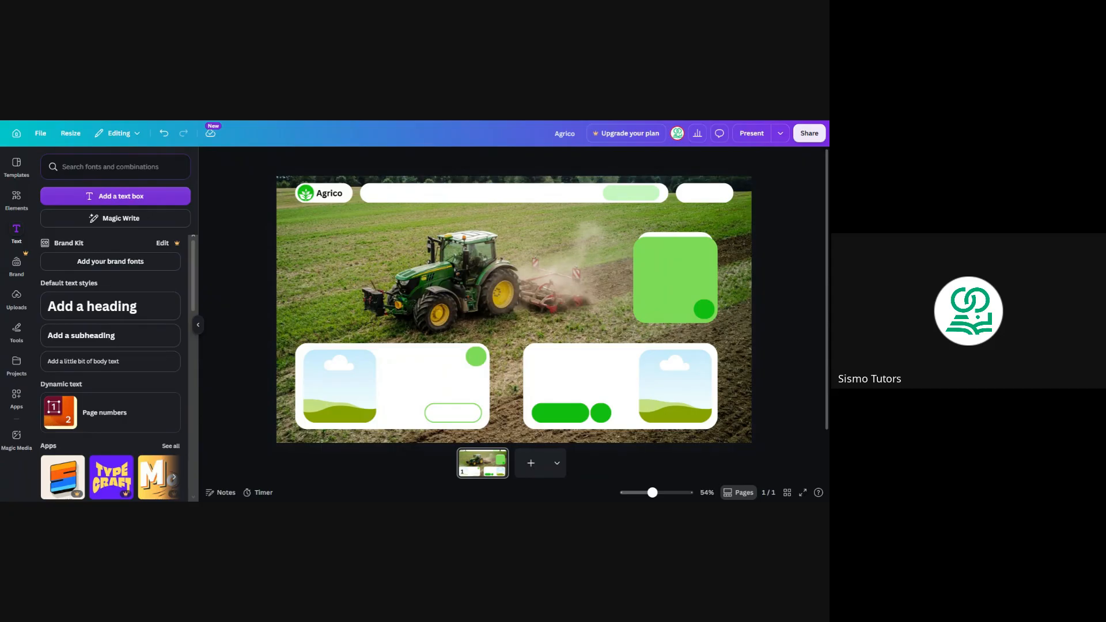
Step: Duplicate the "Agrico" text and place the copy near the left end of the long white navigation bar
click(330, 194)
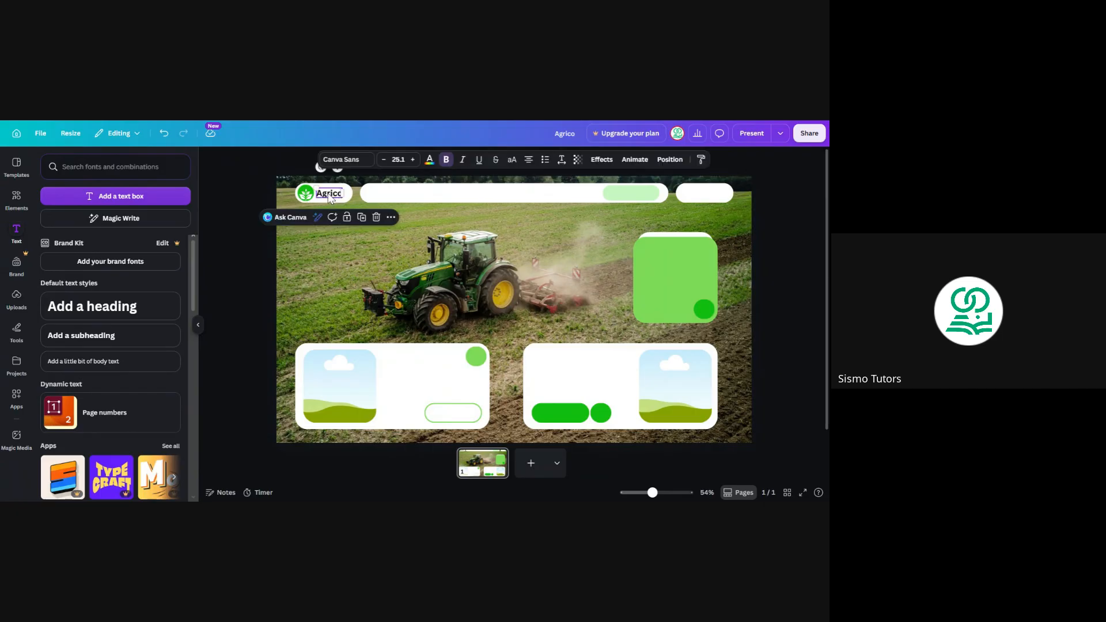
click(363, 220)
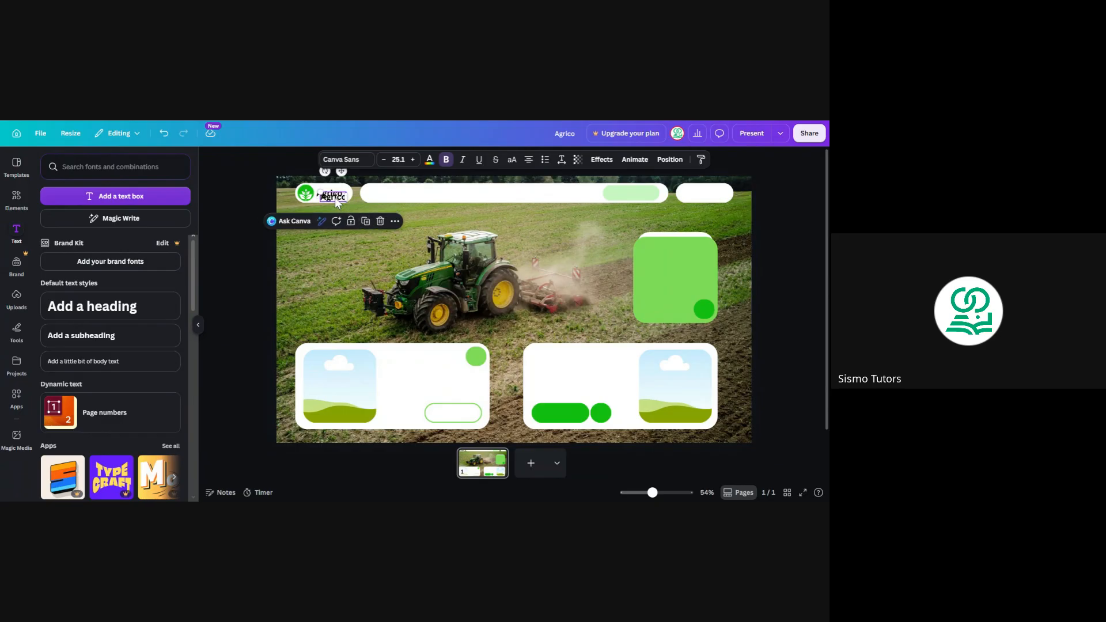
drag(334, 197, 393, 194)
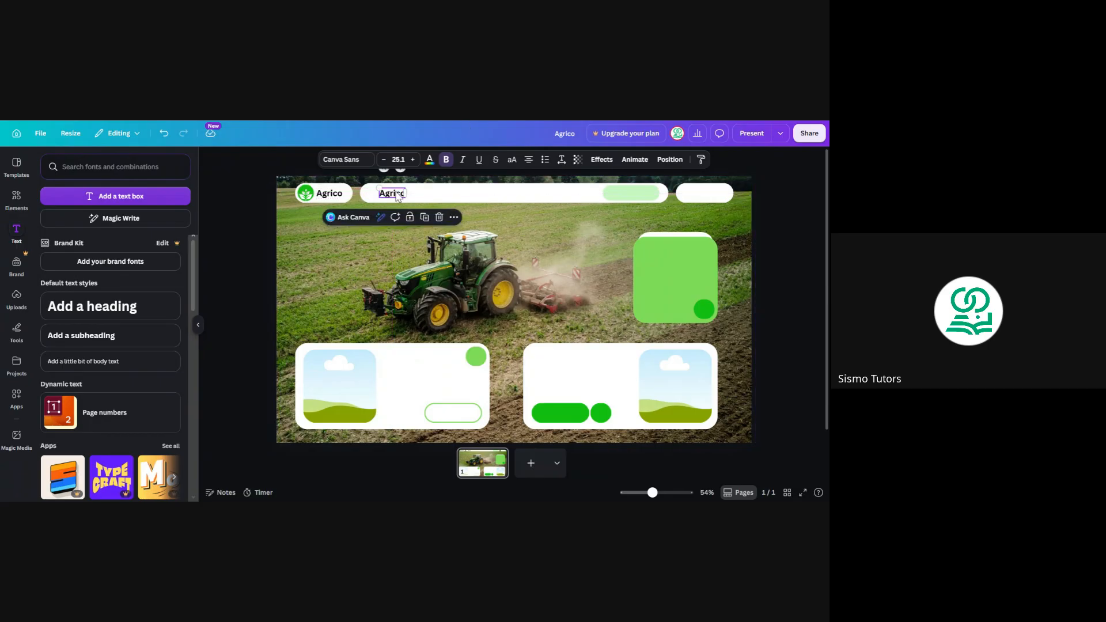
Step: Replace the copied text in the long navigation bar with widely spaced labels "Home", "Drones", "How it works" and "Services", and fit them before the light green pill
key(Return)
click(465, 119)
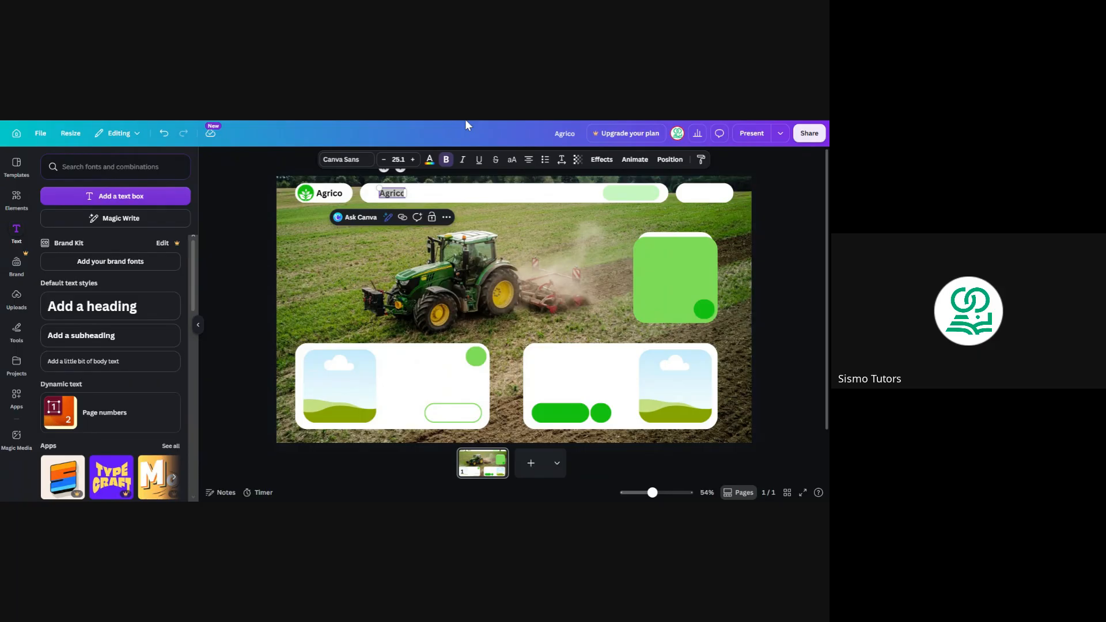
key(alt+Tab)
text(Home)
click(410, 158)
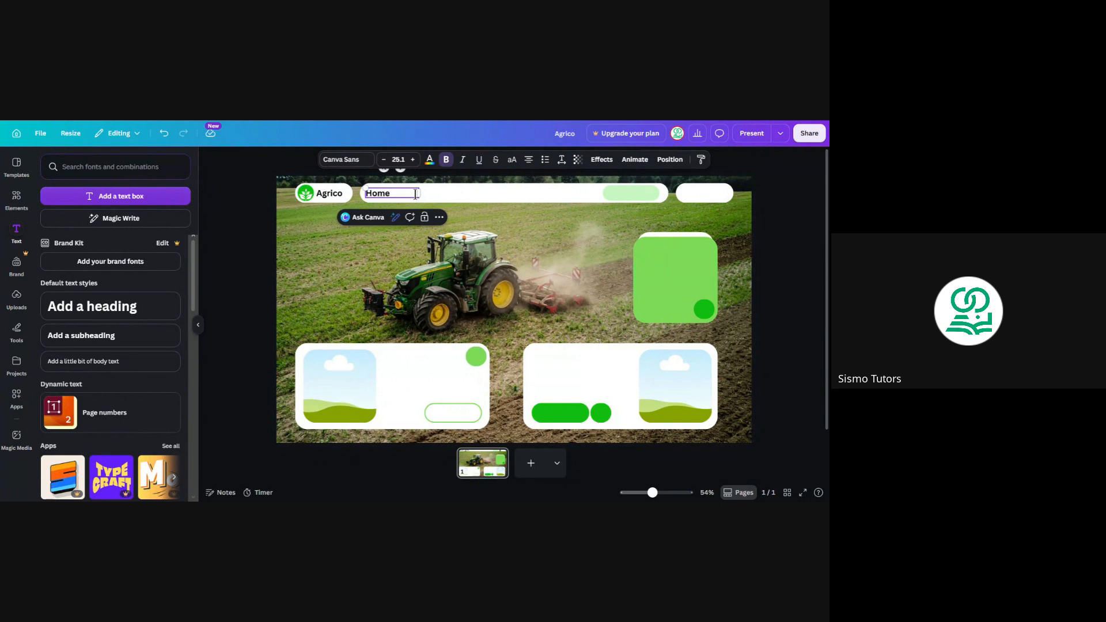
text(Drones             )
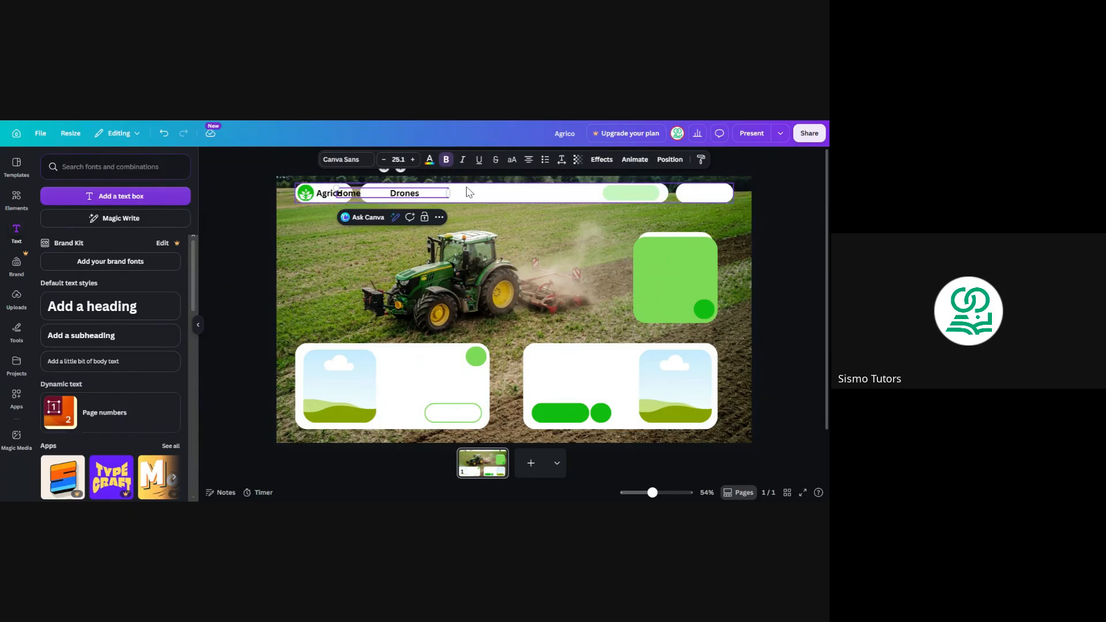
text( How)
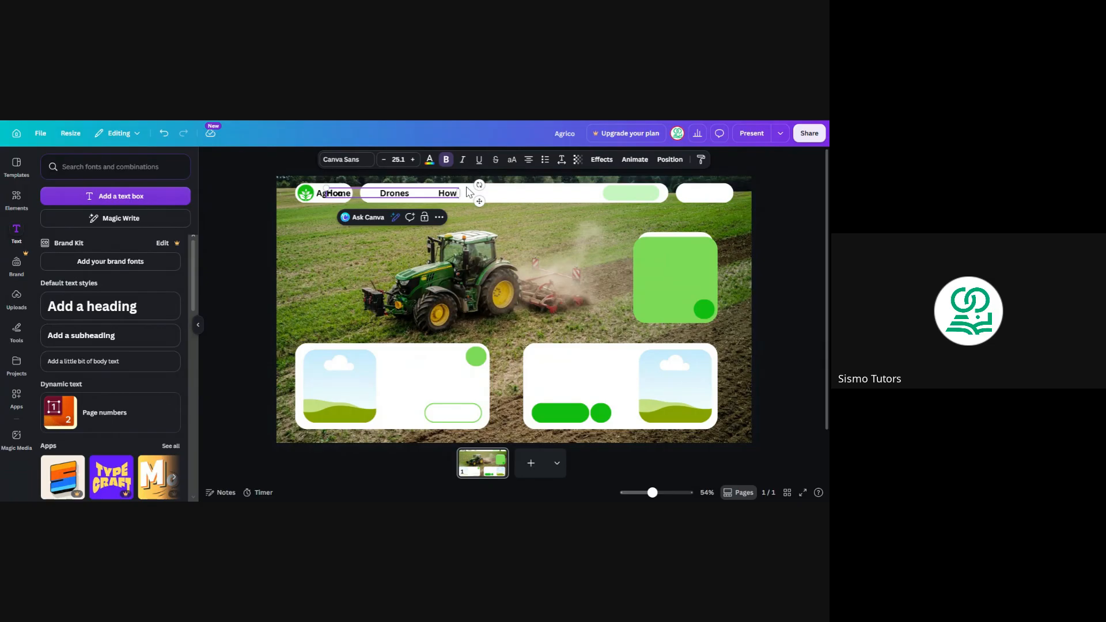
text( it works)
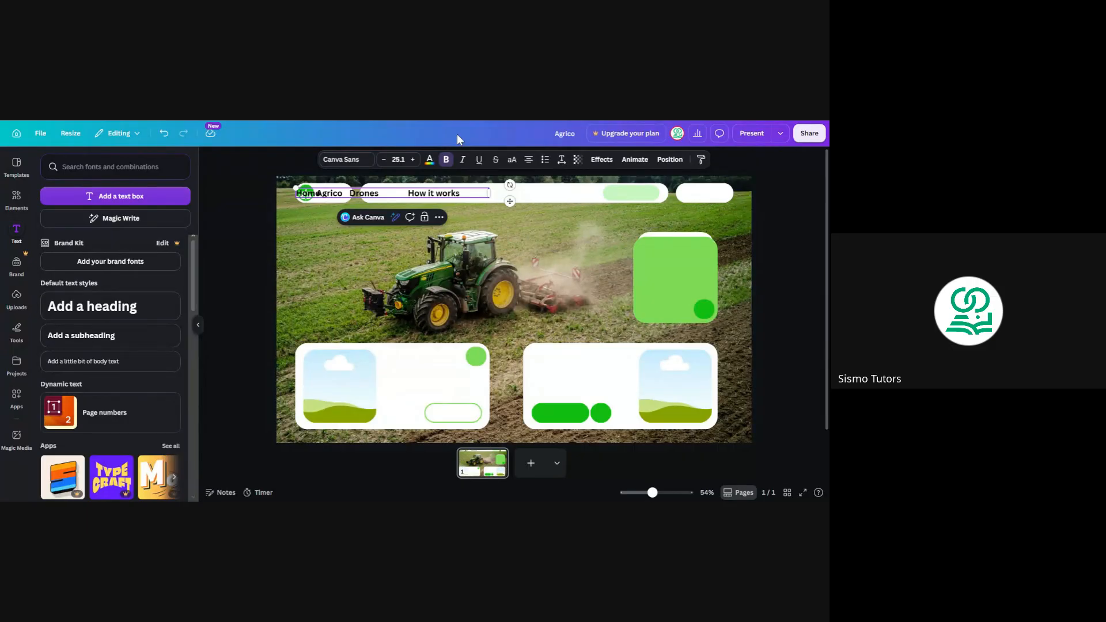
text(Servi)
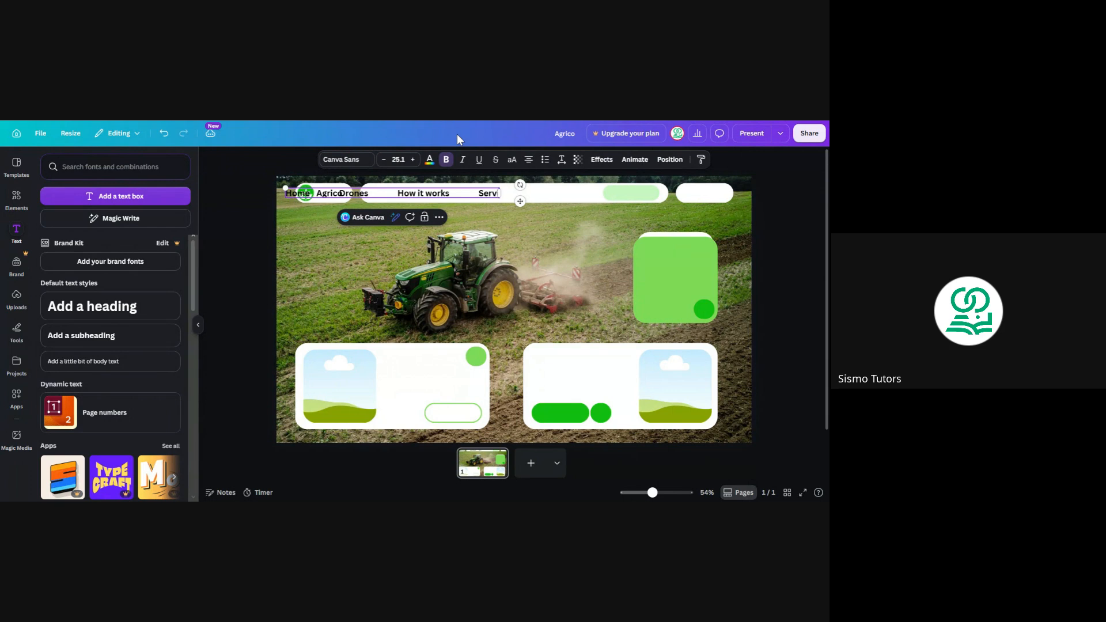
text(ces)
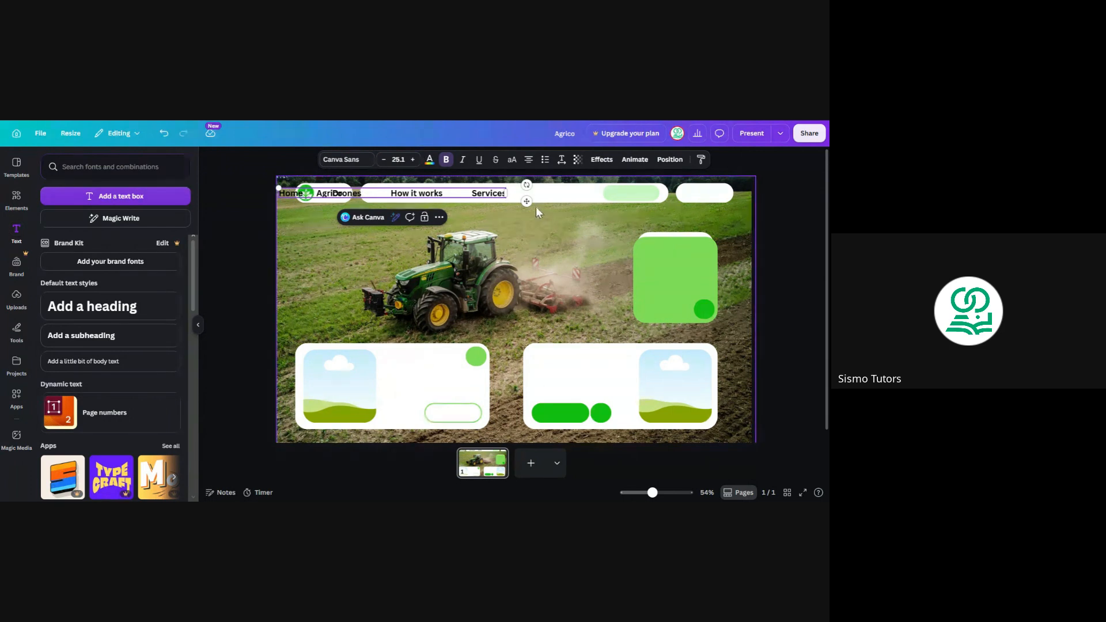
drag(526, 201, 620, 203)
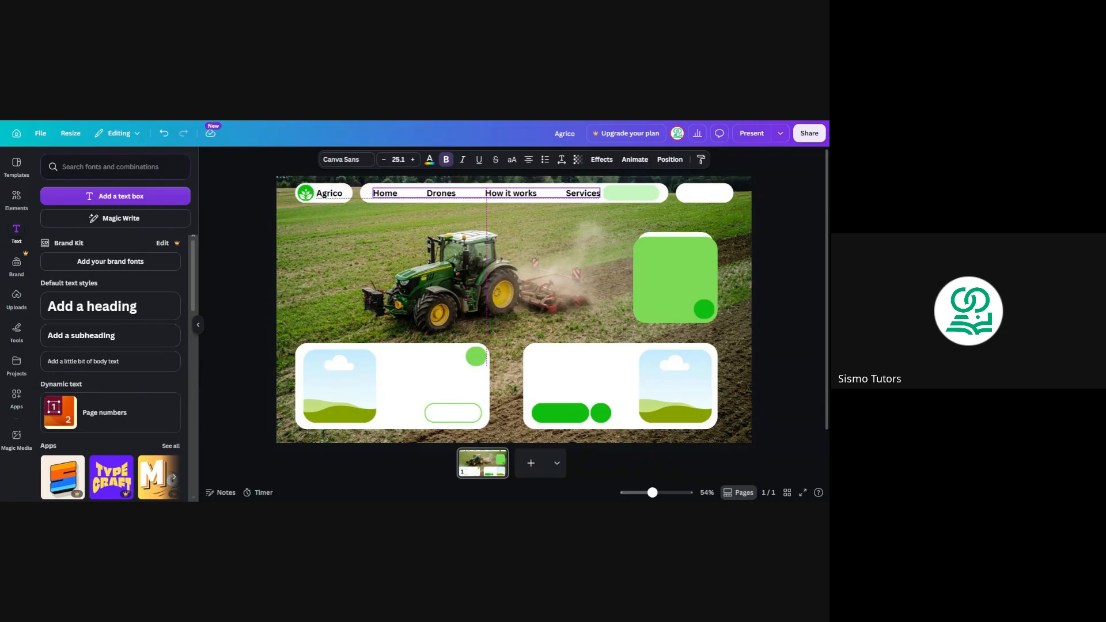
click(775, 218)
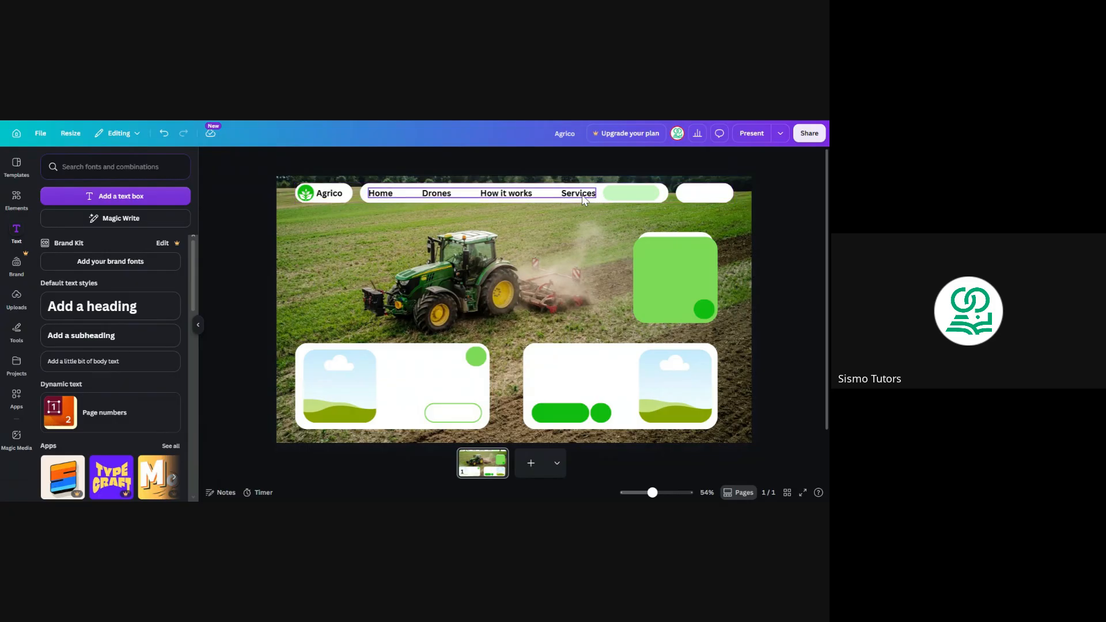
Step: Duplicate the "Agrico" logo text onto the light green pill in the navigation bar and change the copy to "Search"
click(338, 197)
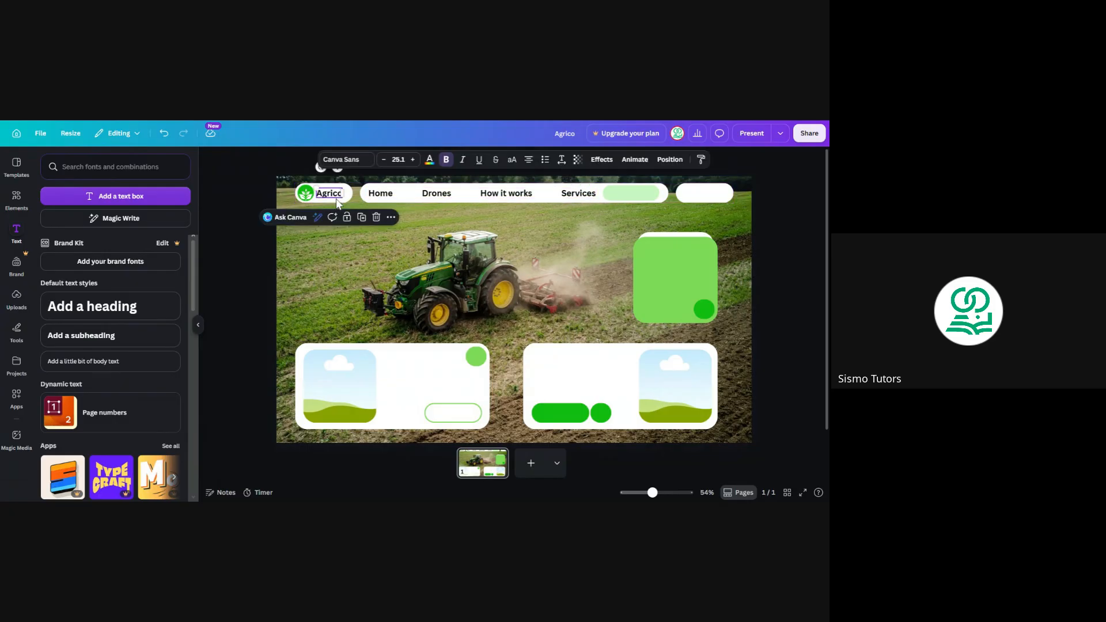
click(362, 218)
drag(338, 200, 640, 193)
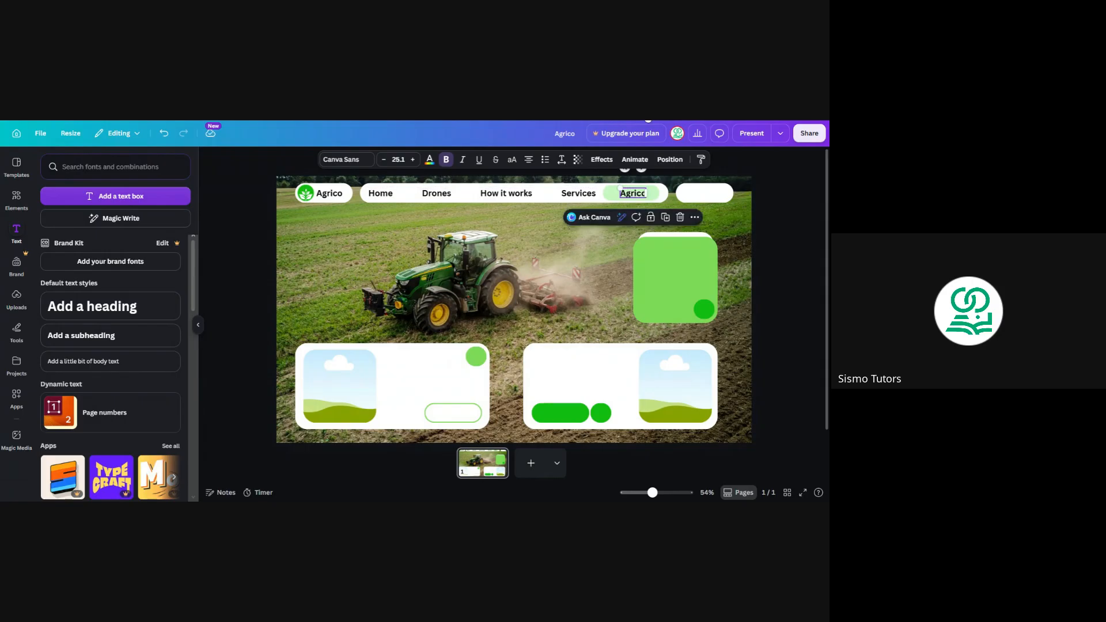
double_click(639, 193)
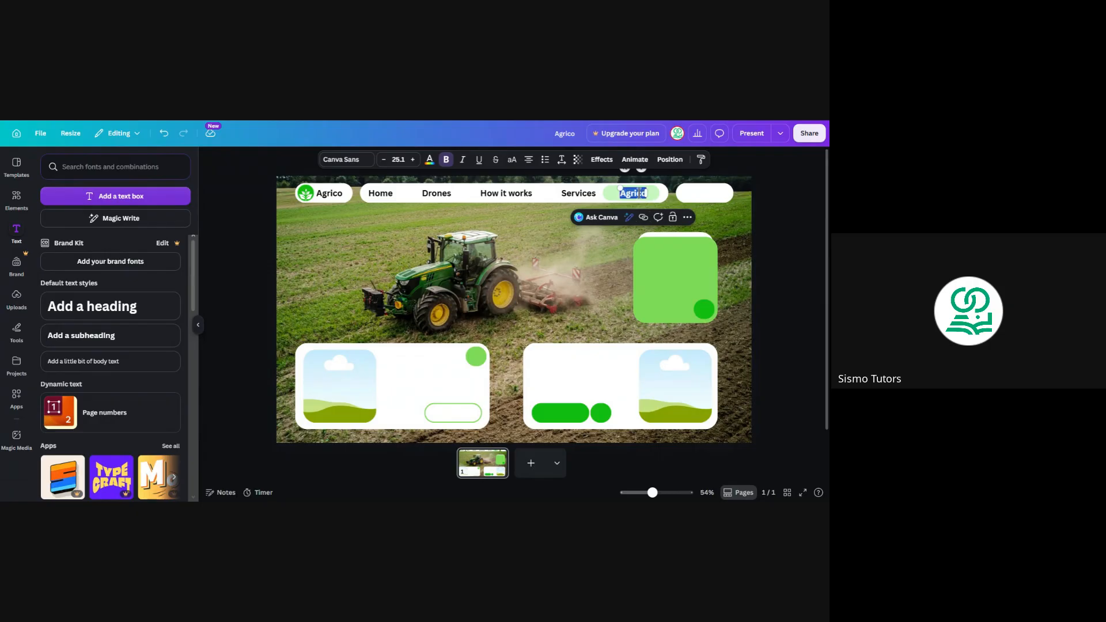
text(Search)
click(797, 233)
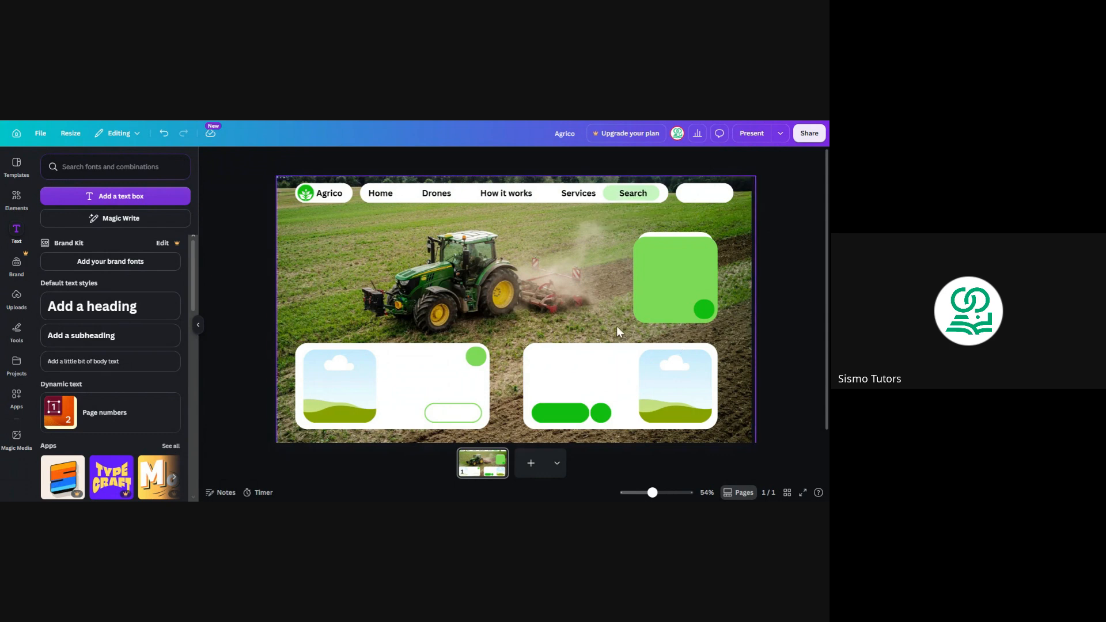
Step: Make the "Search" text partly transparent so it looks like a faded placeholder
click(633, 193)
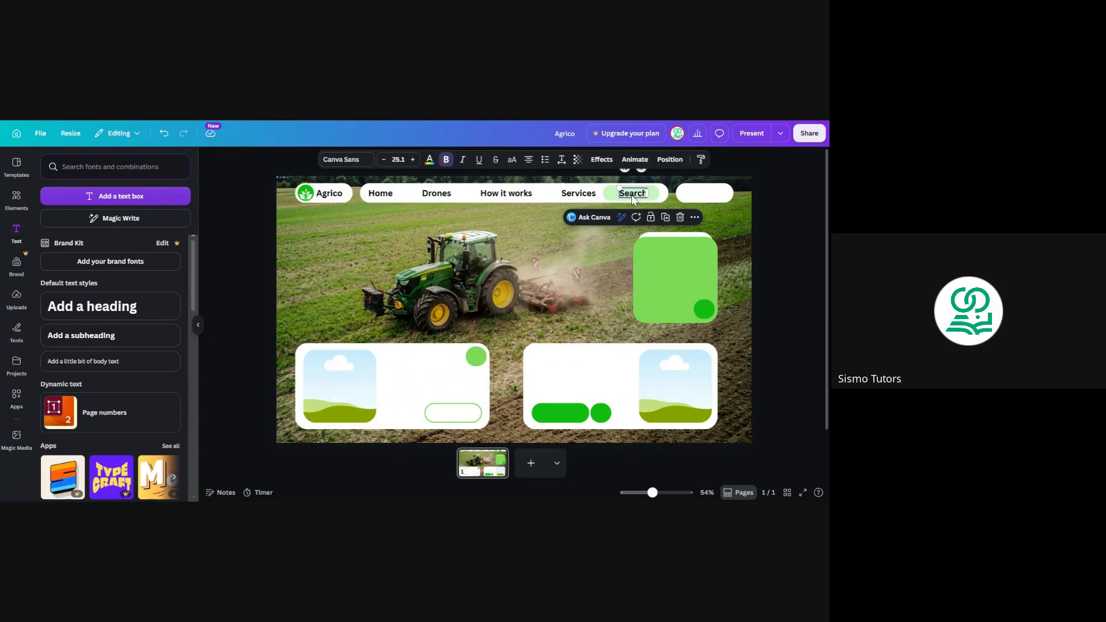
click(577, 159)
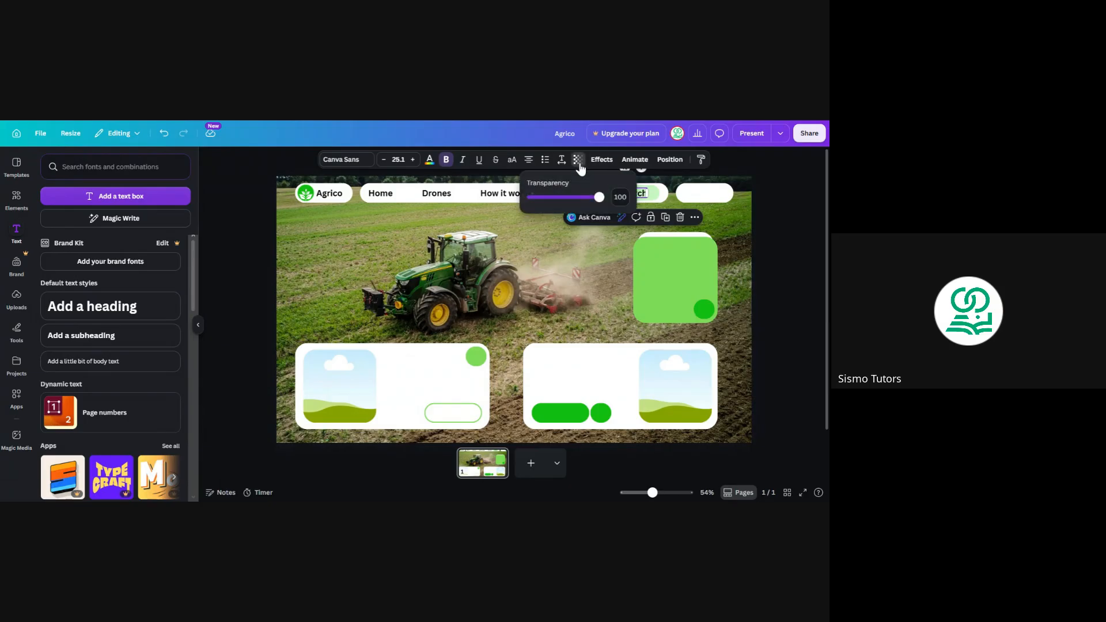
drag(572, 200, 565, 196)
click(773, 226)
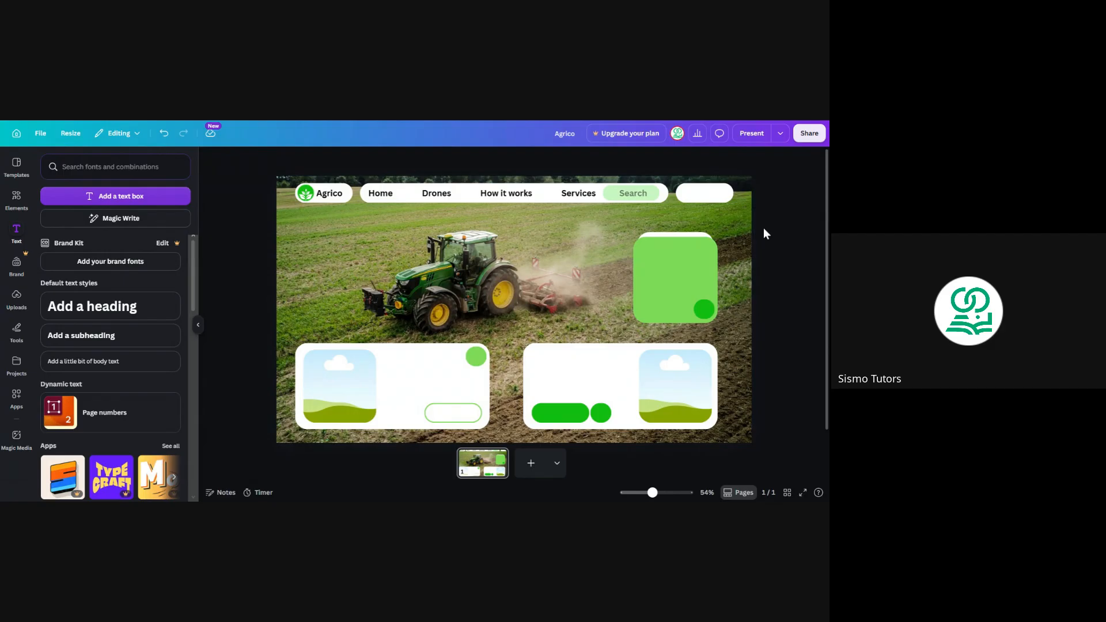
Step: Reduce the "Search" text to size 21.1 and shift it slightly right inside the light green pill
click(636, 196)
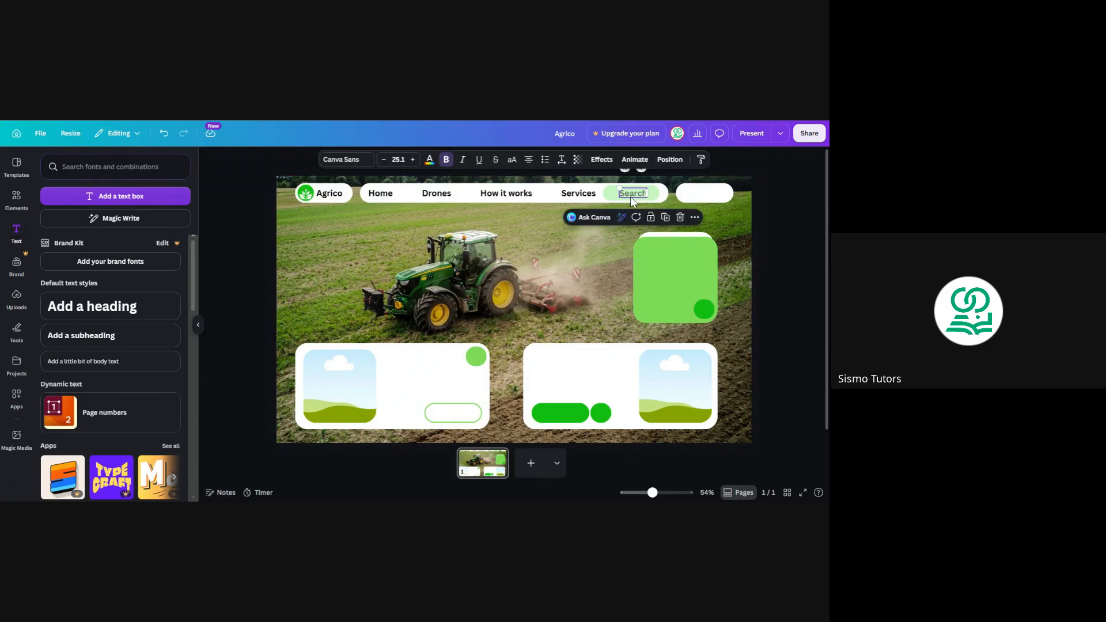
click(384, 161)
click(384, 161)
click(384, 162)
click(384, 161)
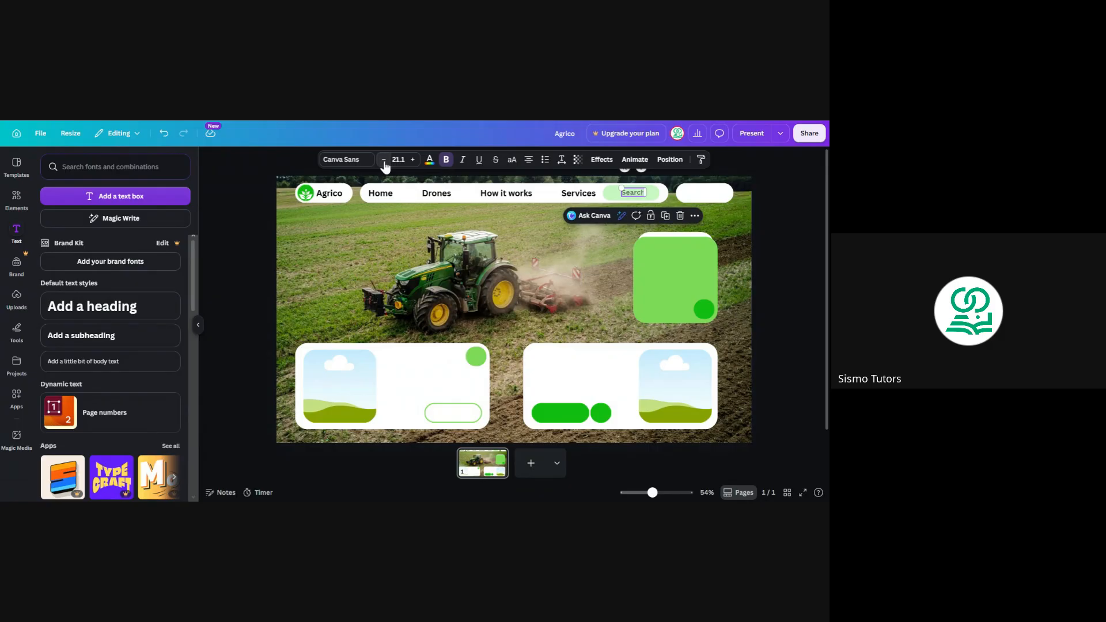
click(769, 238)
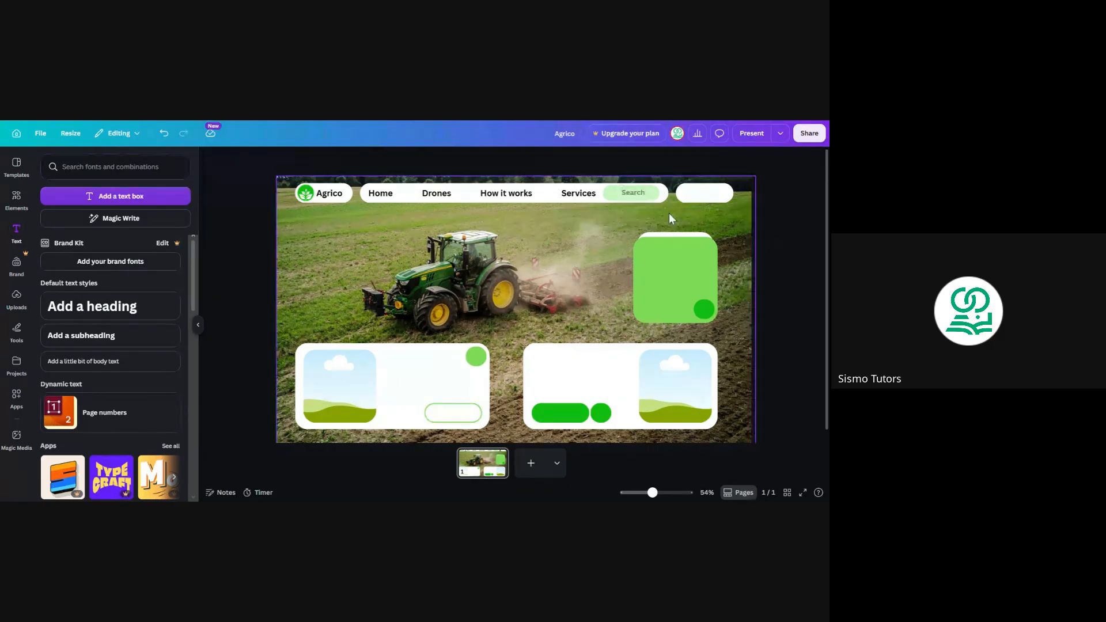
click(634, 195)
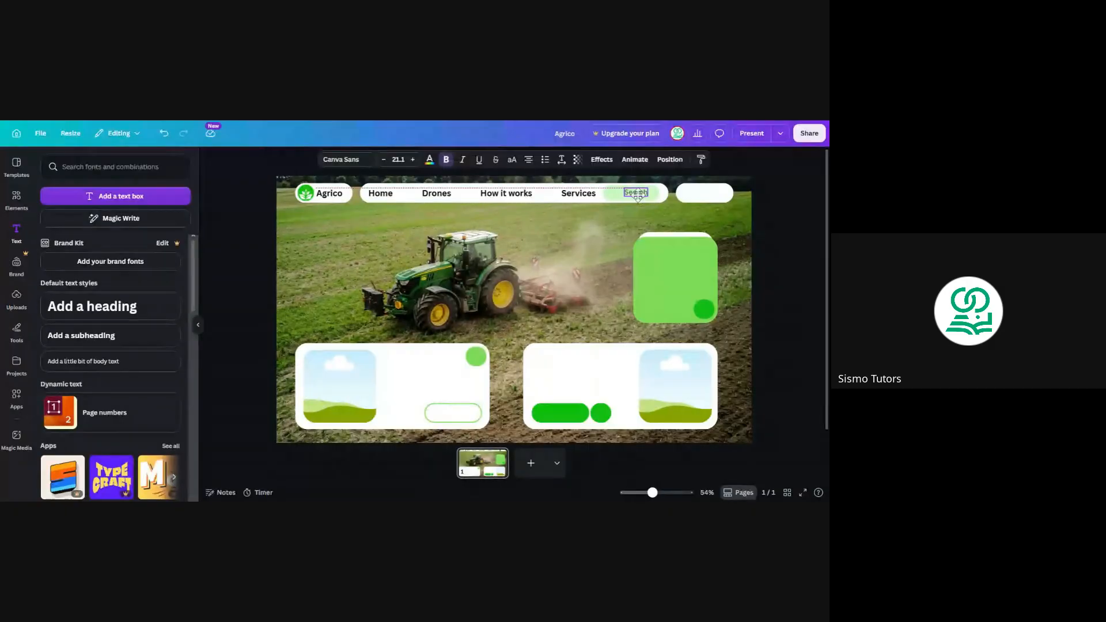
drag(637, 195, 637, 194)
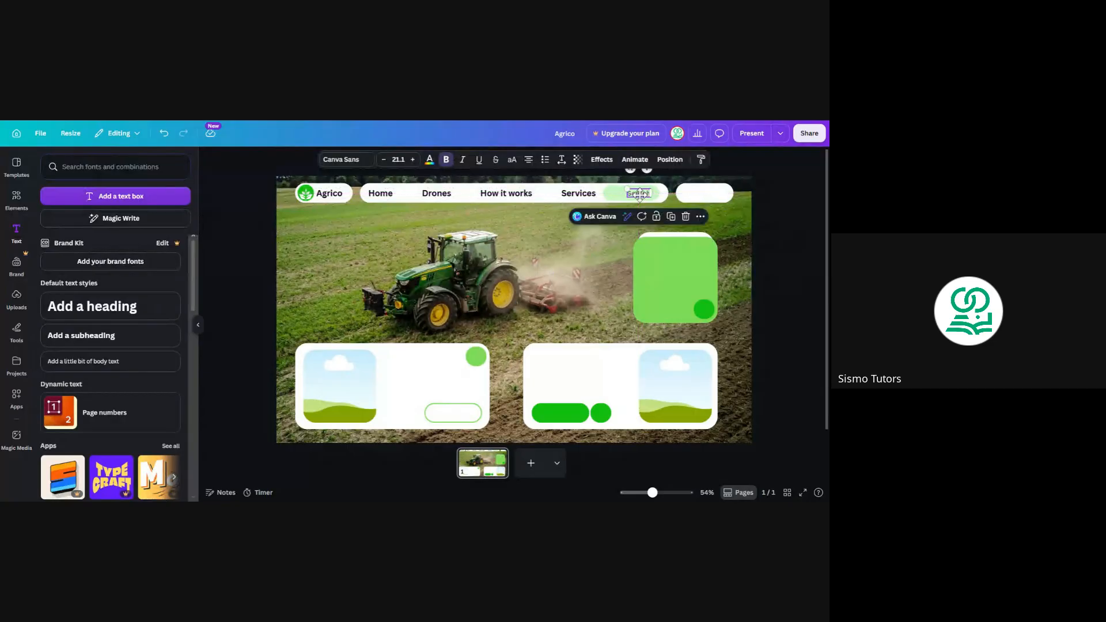
click(790, 238)
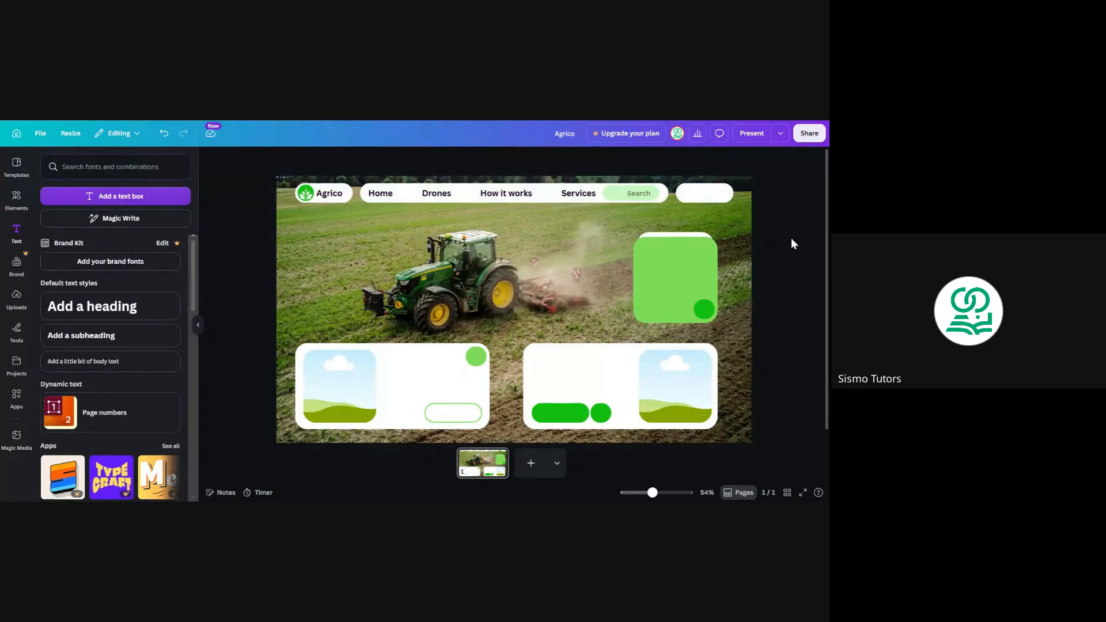
click(141, 167)
text(searc)
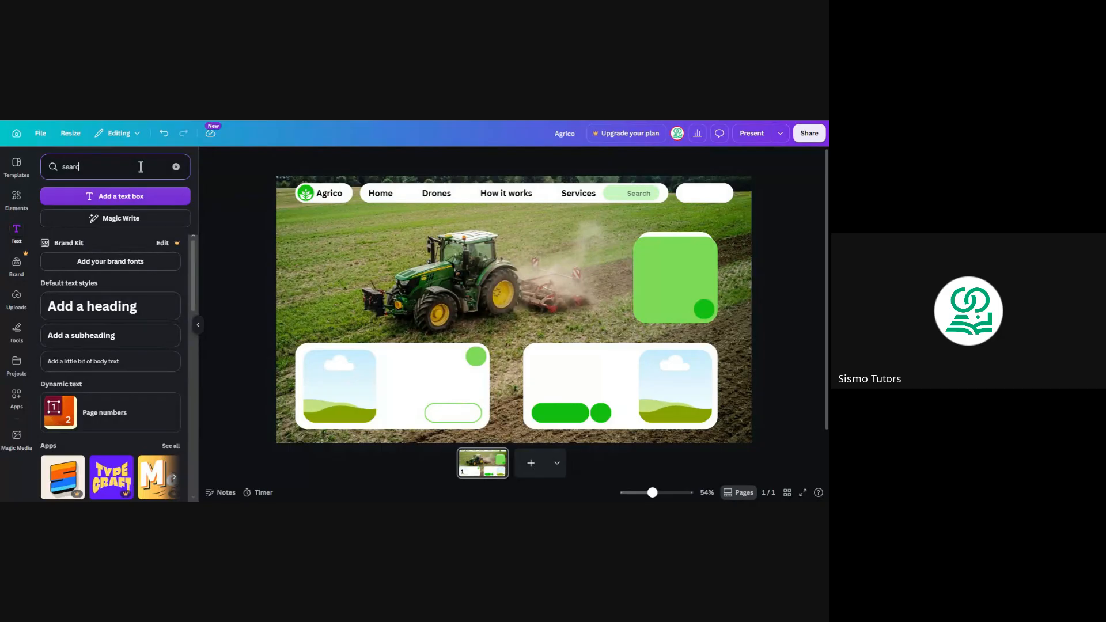
text(h icon)
key(Return)
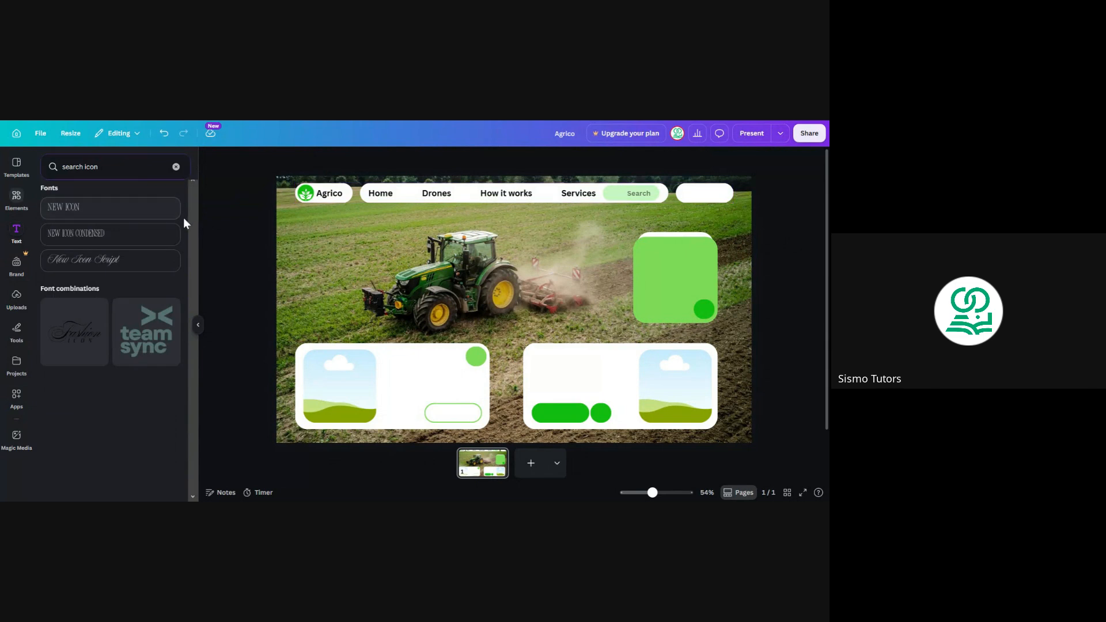
Step: Search the graphic elements for "search icon" and insert the plain magnifying glass with a thick outline
click(16, 199)
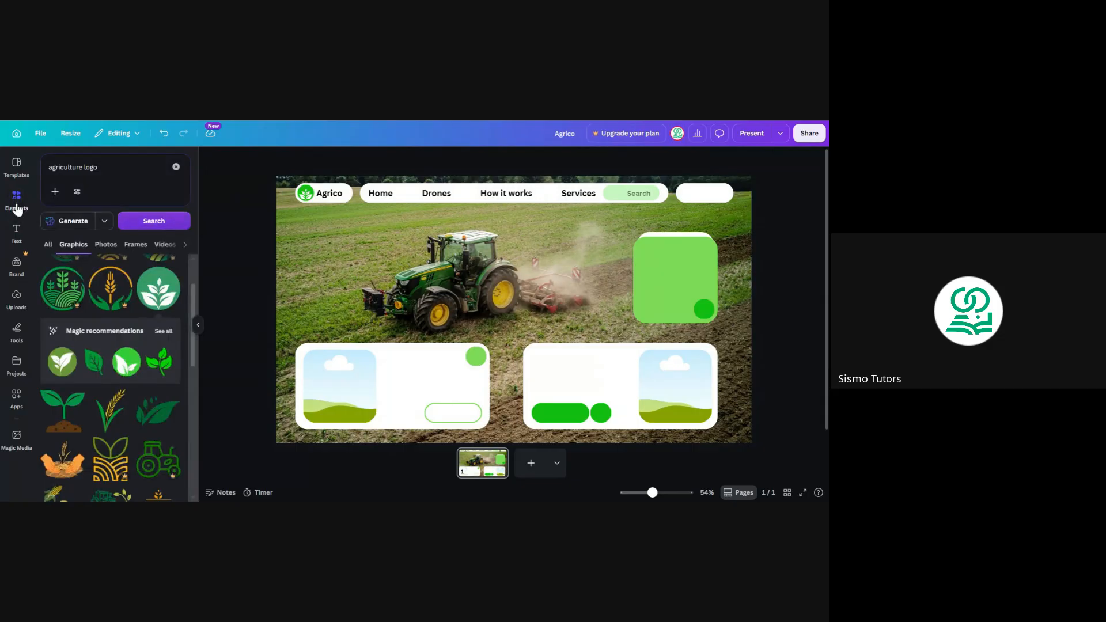
click(103, 167)
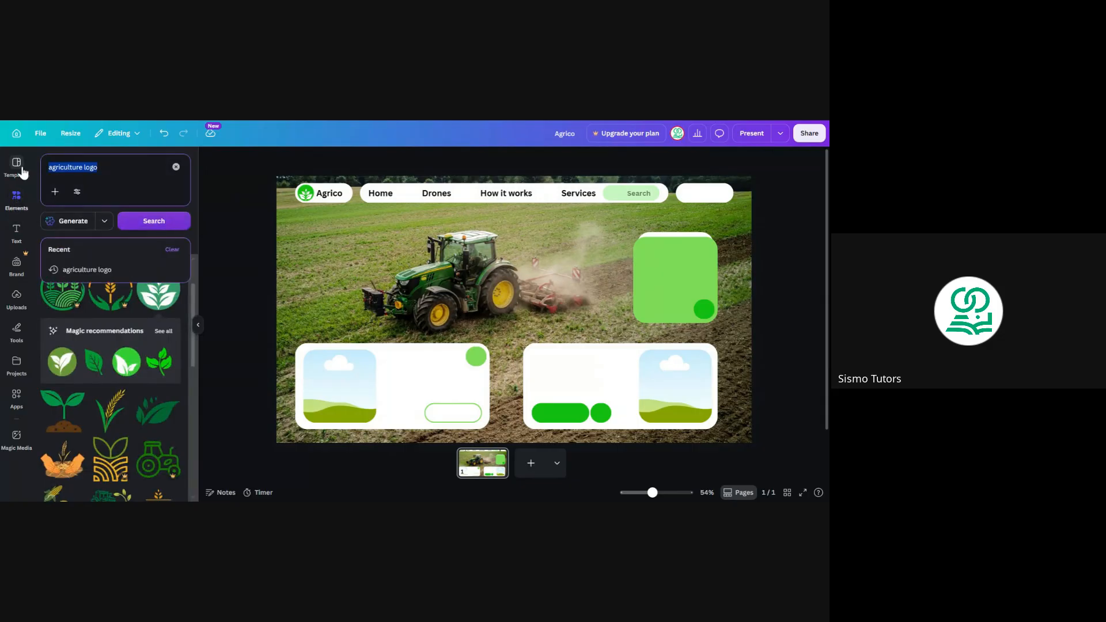
text(search)
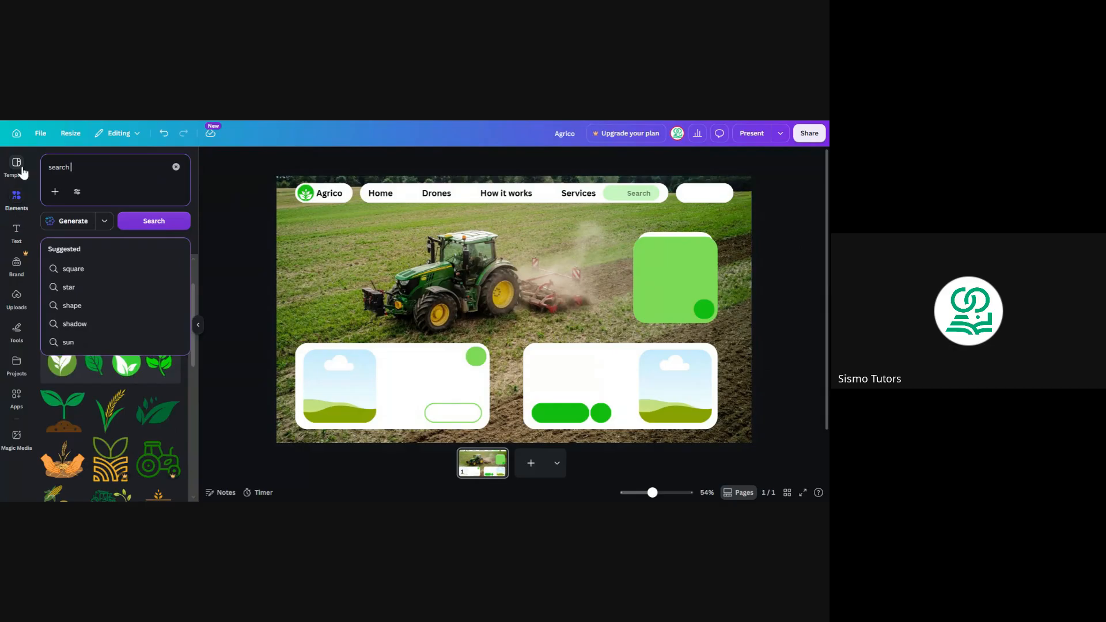
text( icon)
key(Return)
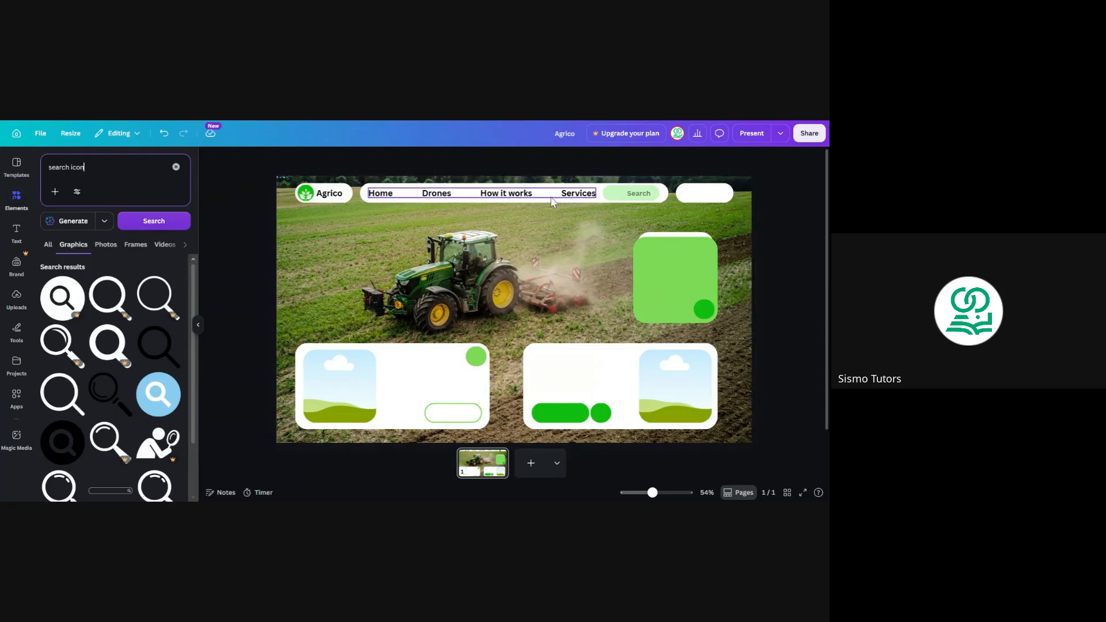
click(265, 307)
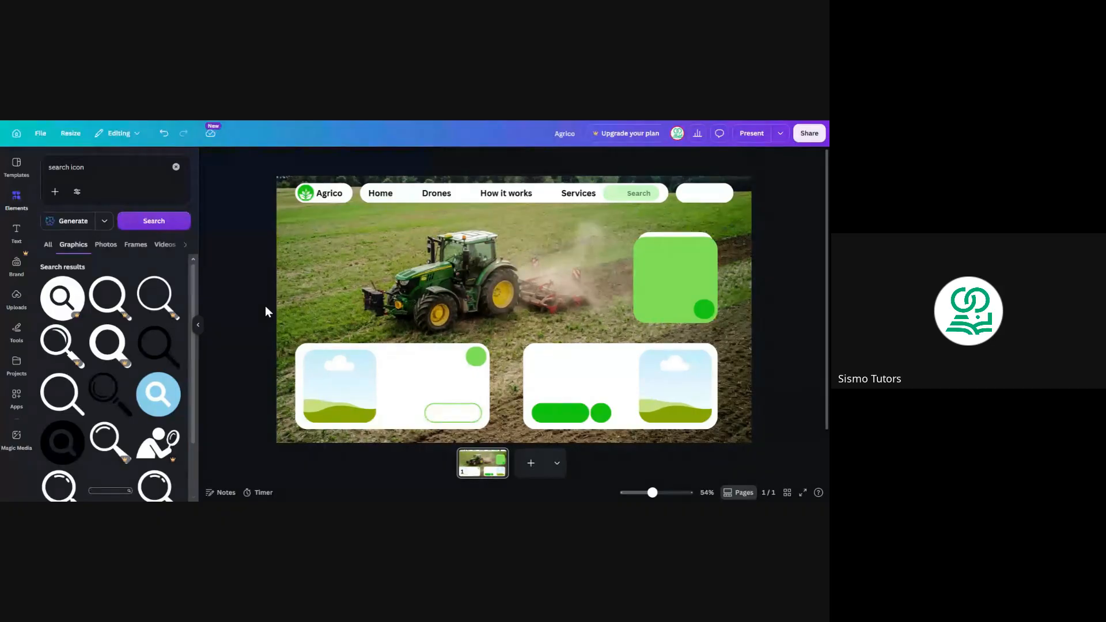
click(65, 400)
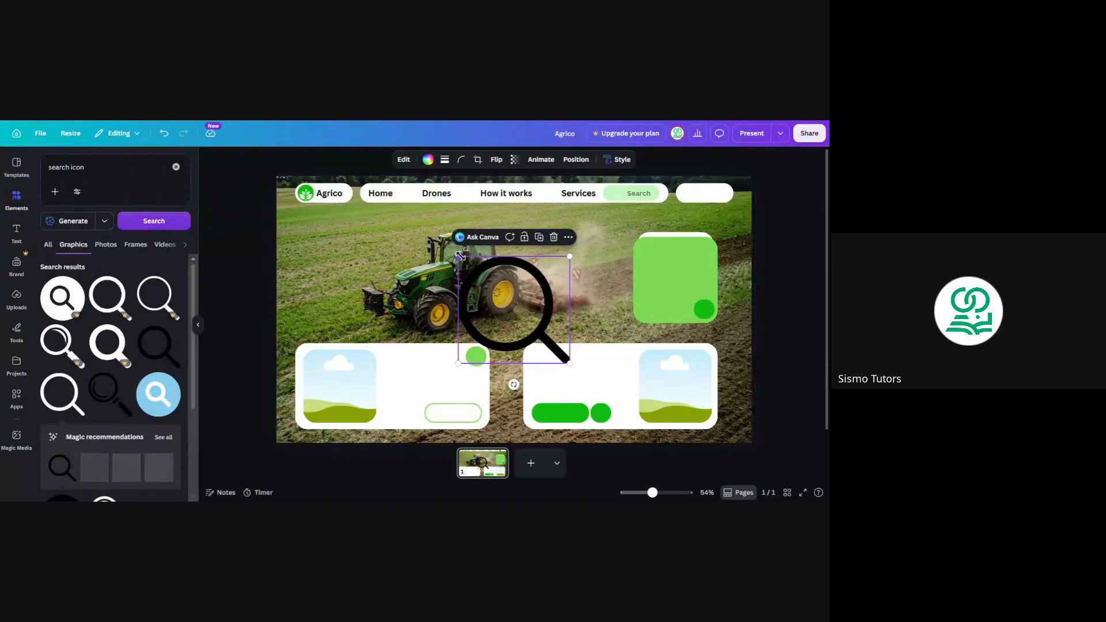
Step: Shrink the magnifying glass to about 41 by 39 and place it at the left end of the light green pill
drag(458, 257, 614, 192)
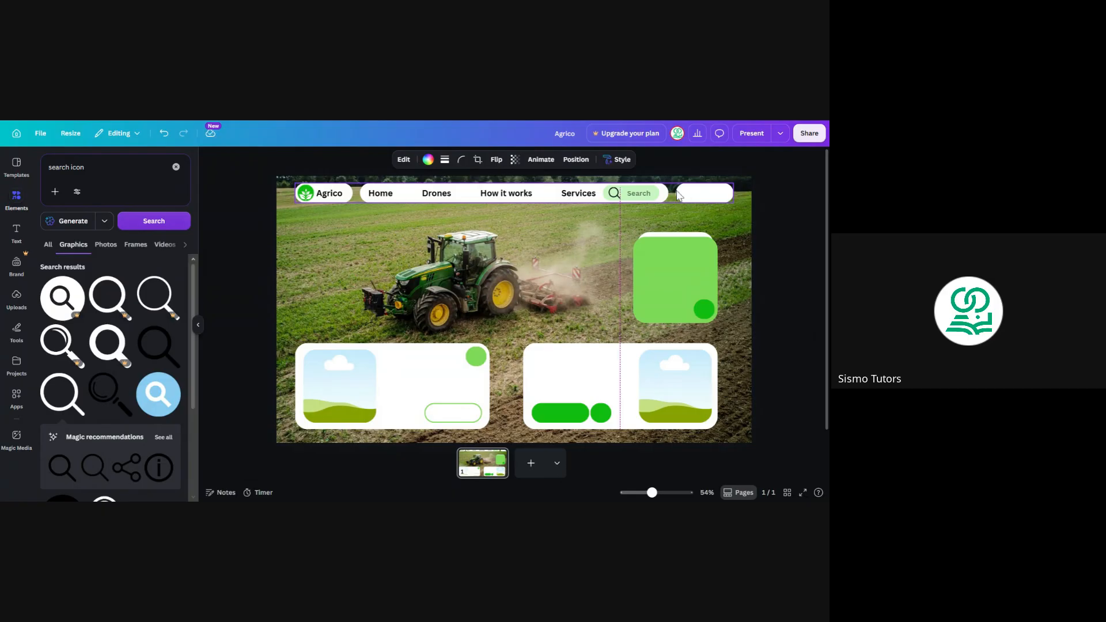
click(644, 194)
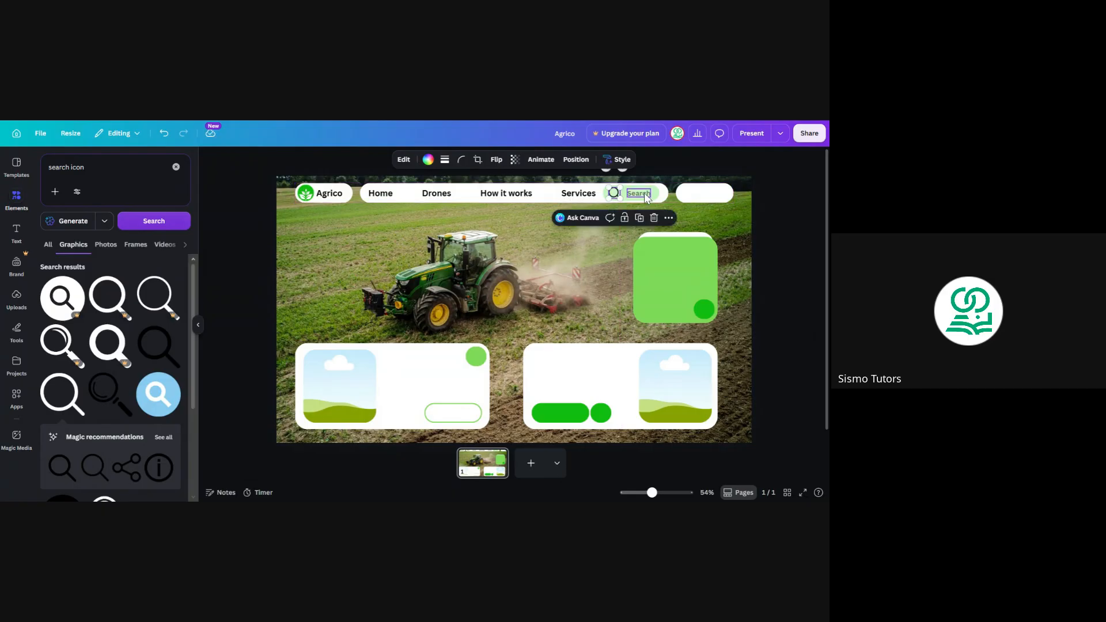
click(609, 190)
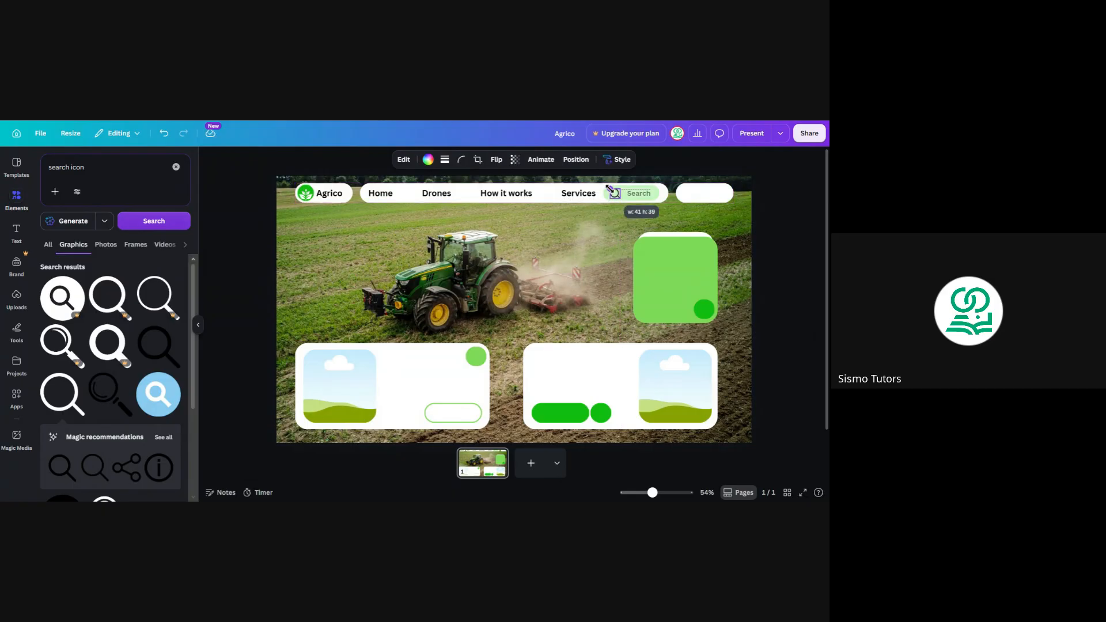
Step: Nudge the magnifying glass slightly left and move the "Search" text close beside it in the light green pill
click(650, 197)
key(Left)
key(Left)
key(Left)
key(Left)
key(Left)
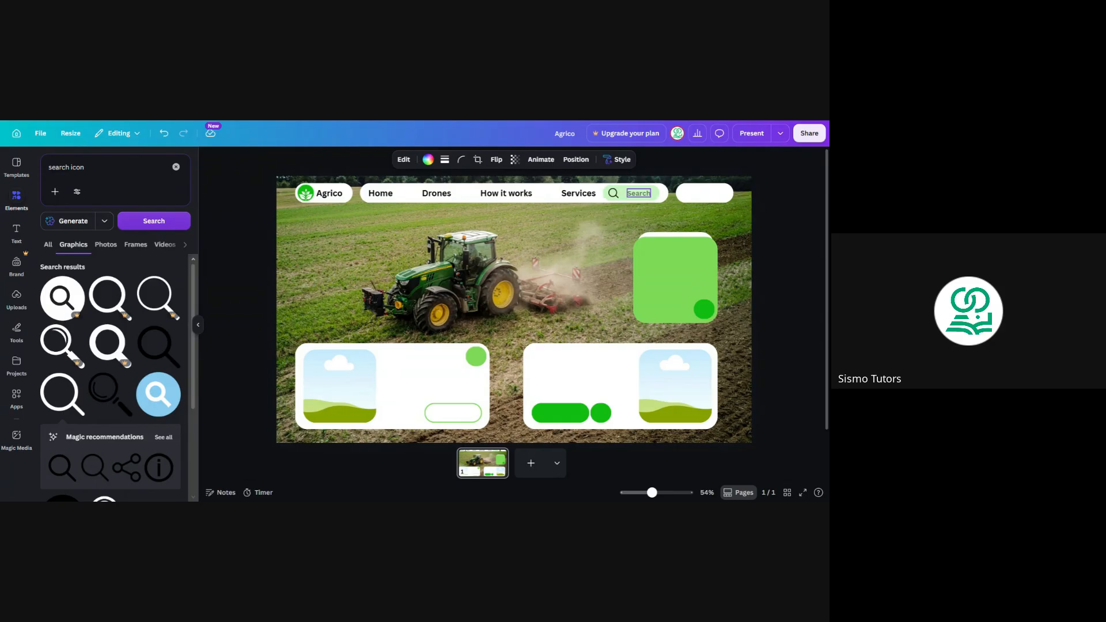
drag(643, 198, 636, 207)
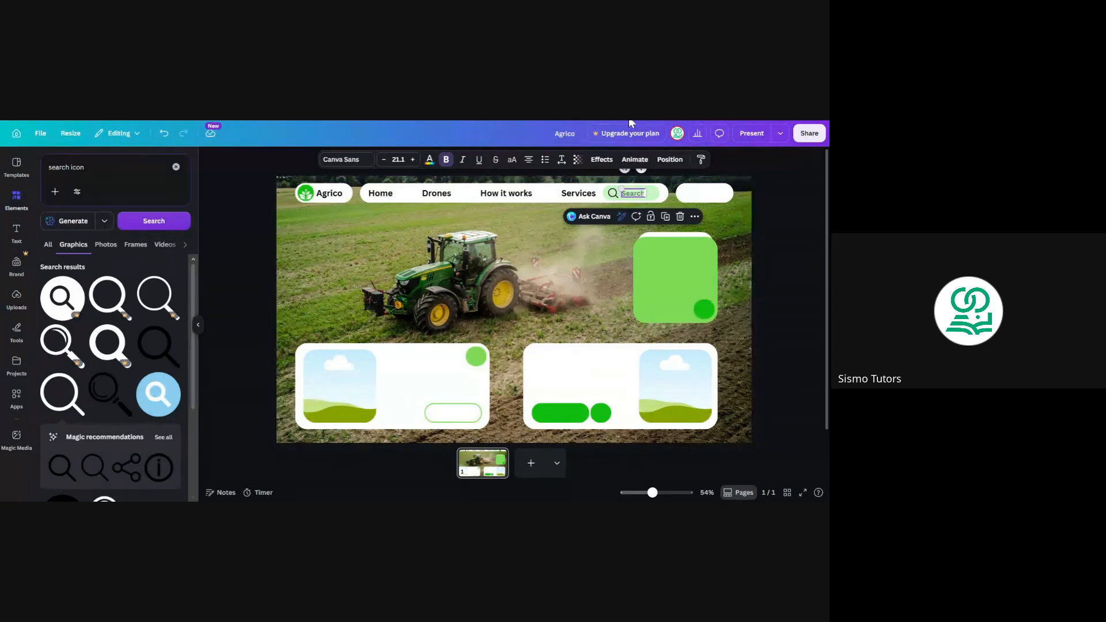
Step: Make the magnifying glass in the light green search pill semi-transparent, with a transparency value of about 55
click(613, 192)
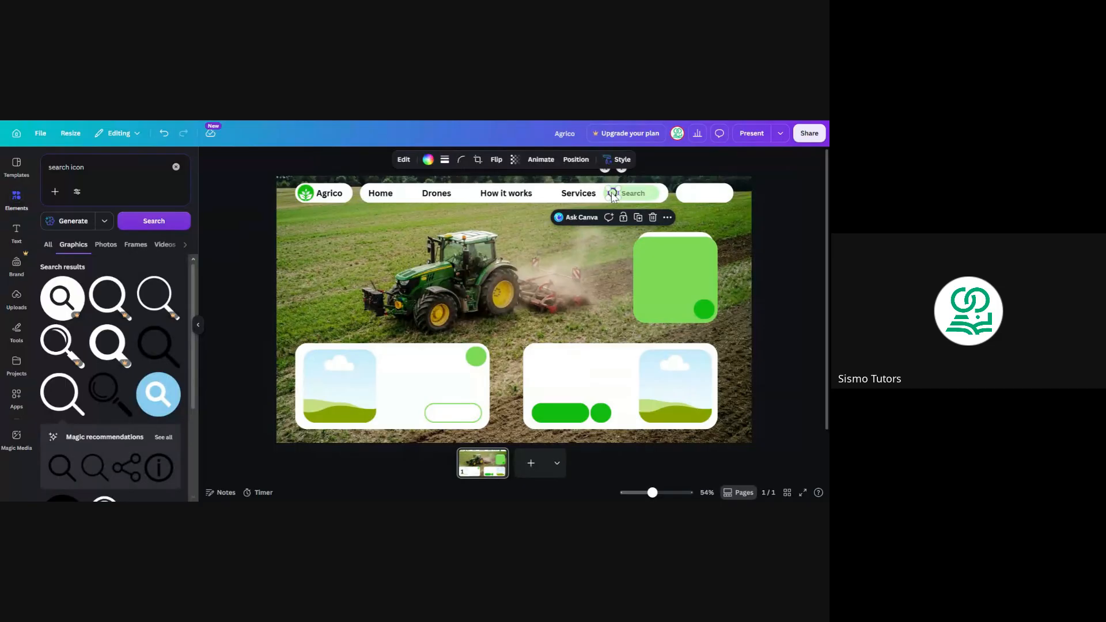
click(516, 160)
click(506, 197)
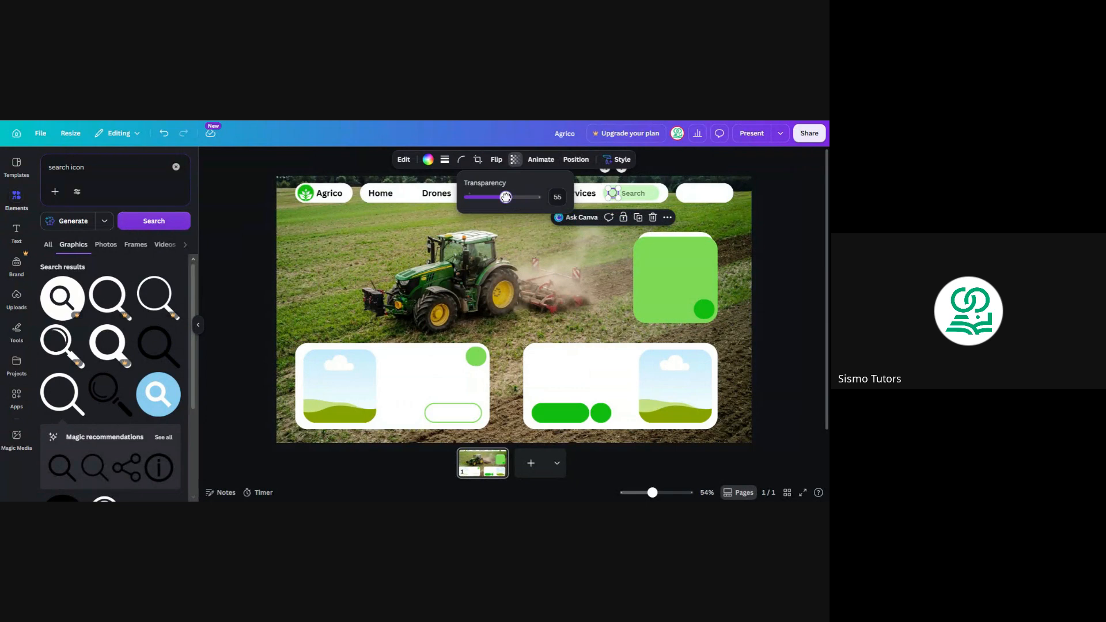
drag(506, 196, 509, 197)
click(793, 230)
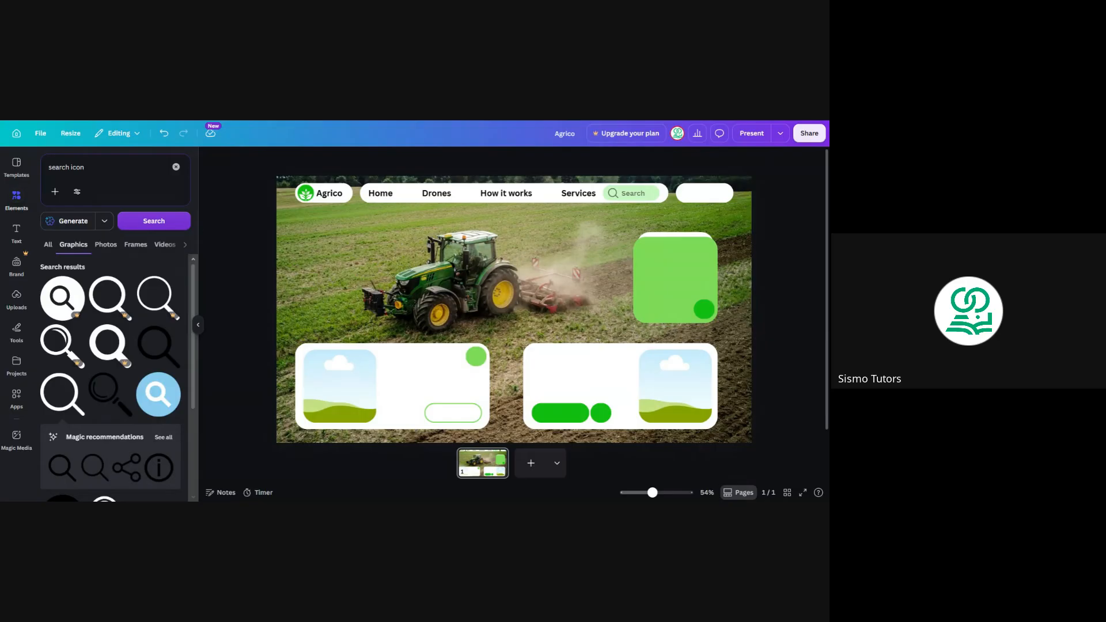
Step: Duplicate the "Agrico" text and place the copy inside the empty white pill at the end of the header
click(334, 201)
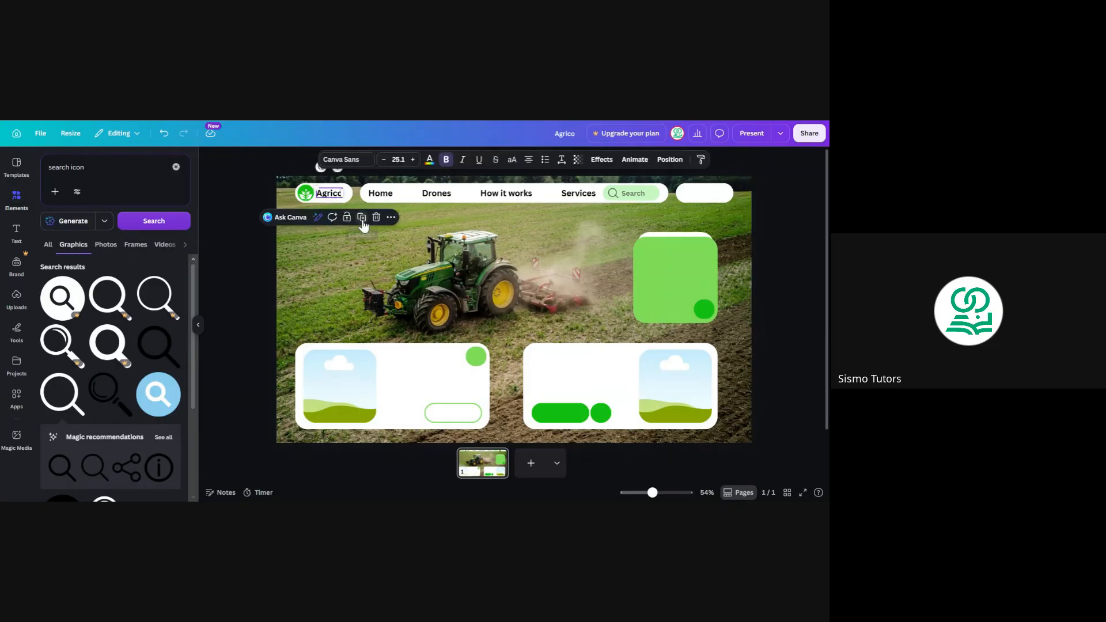
drag(334, 200, 709, 191)
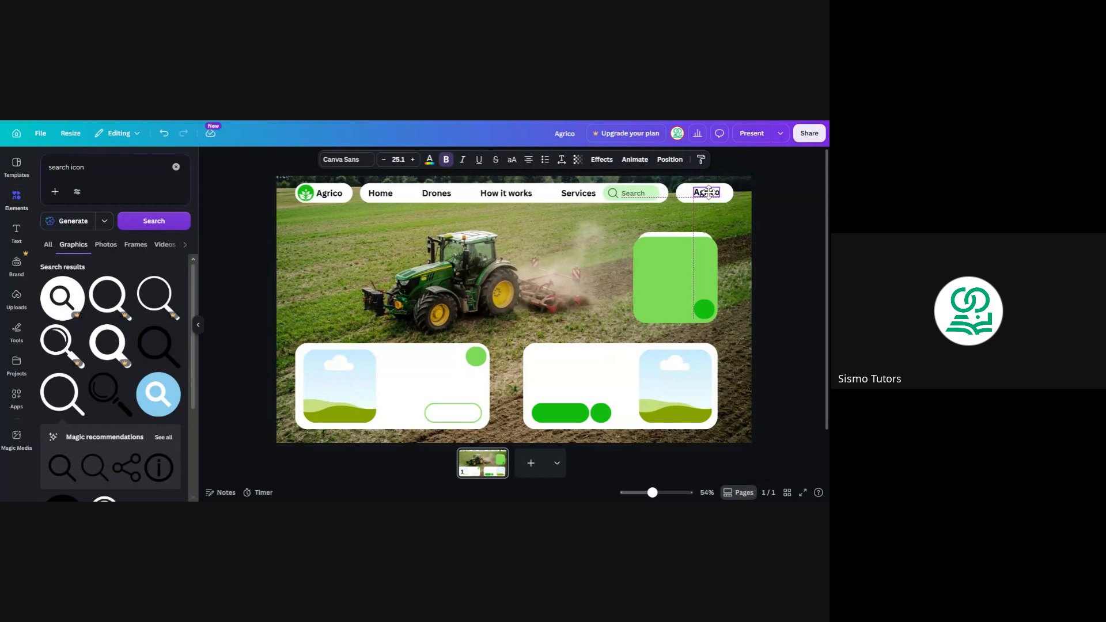
click(521, 194)
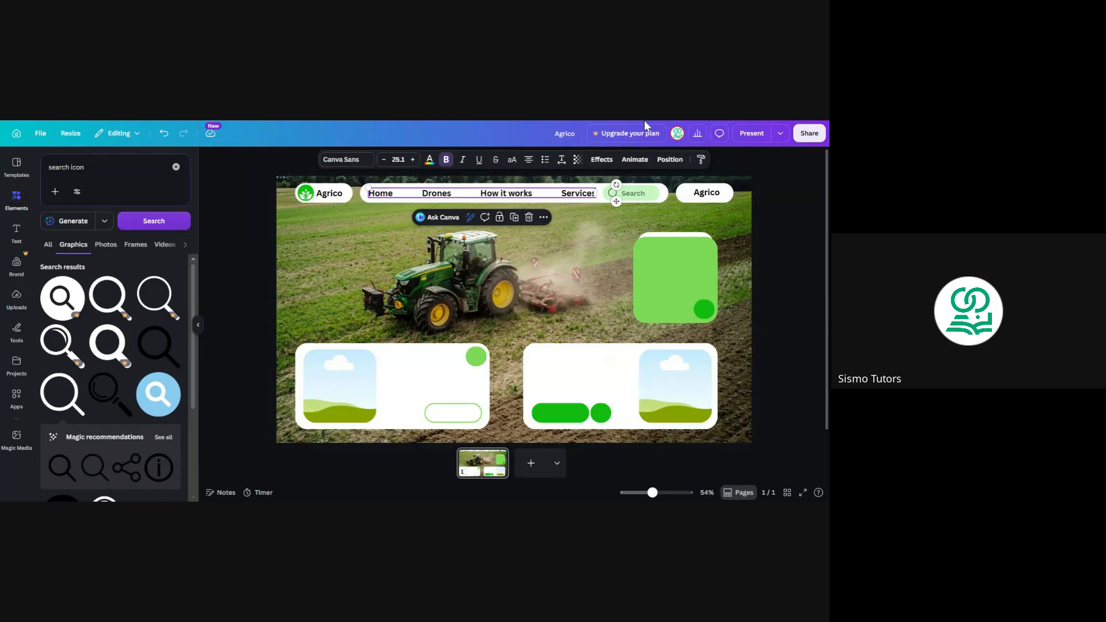
Step: Replace the copied label with "Contact Us" and centre it in its white pill
double_click(707, 193)
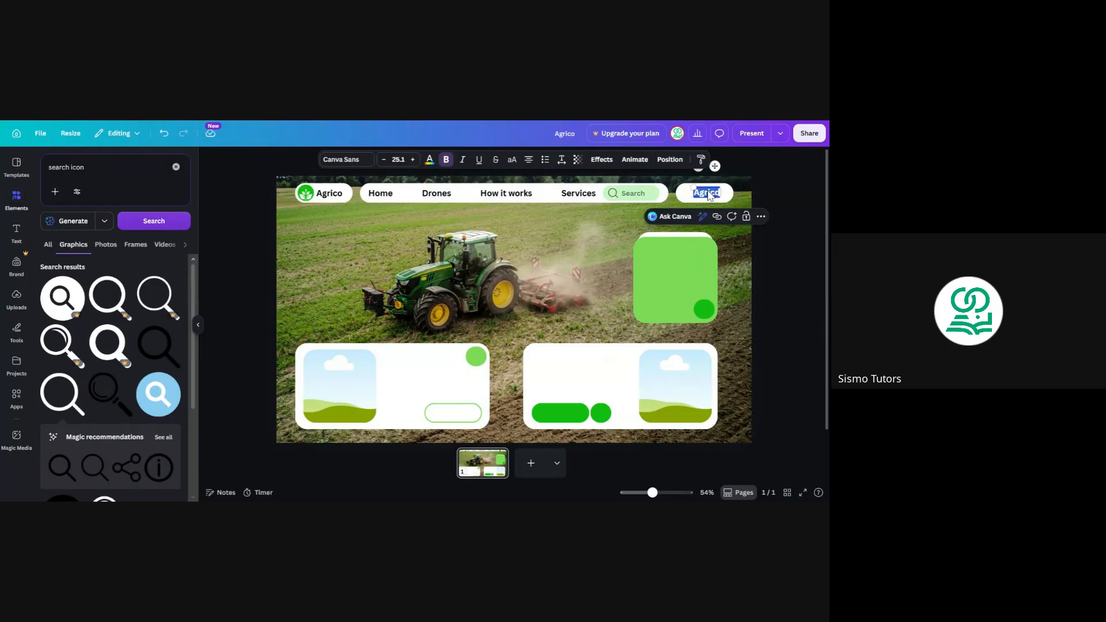
text(Contact)
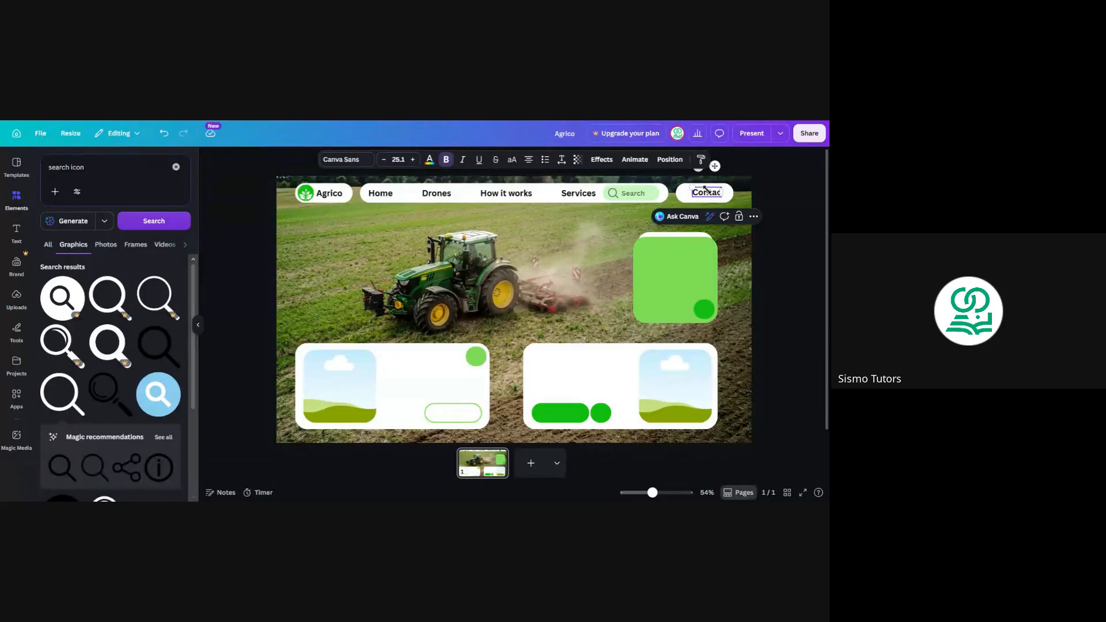
text( Us)
click(802, 239)
click(714, 198)
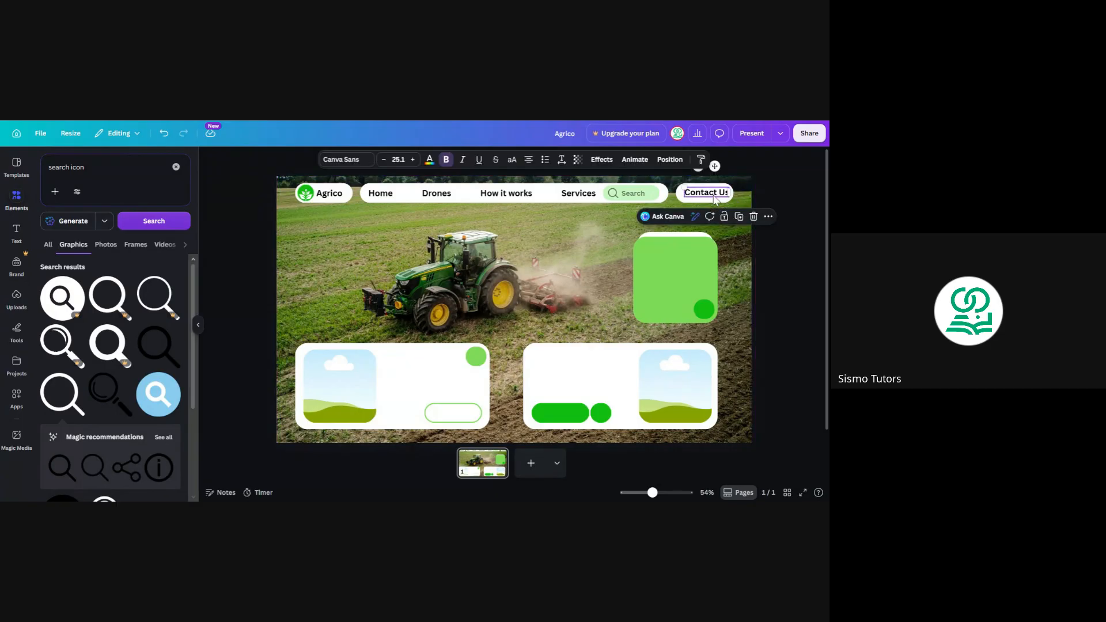
drag(714, 199, 711, 197)
click(792, 203)
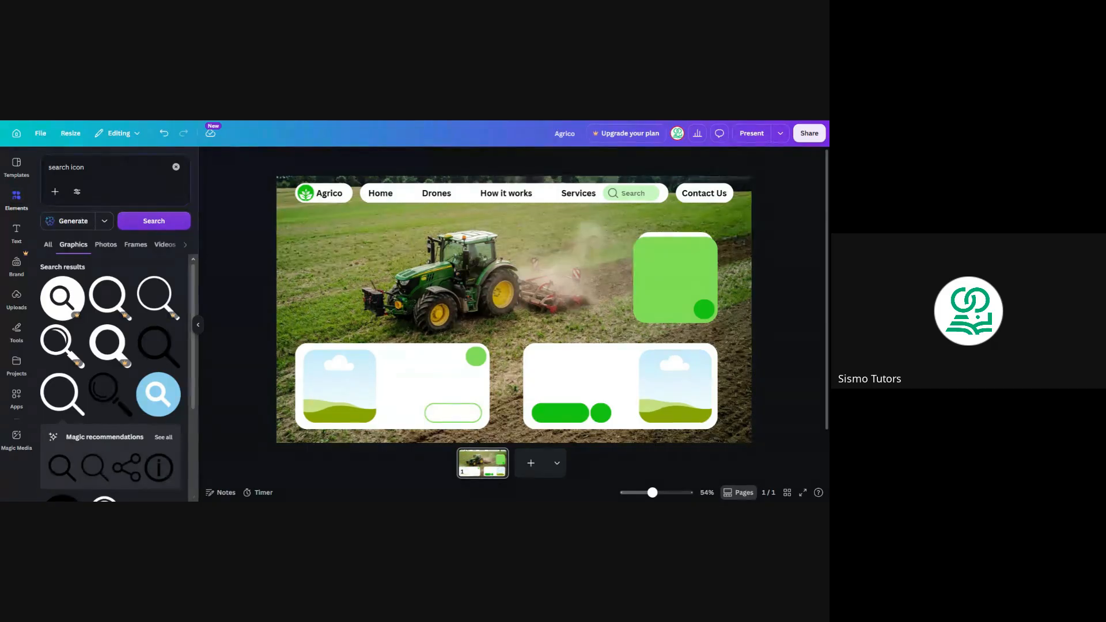
click(434, 194)
key(ctrl+a)
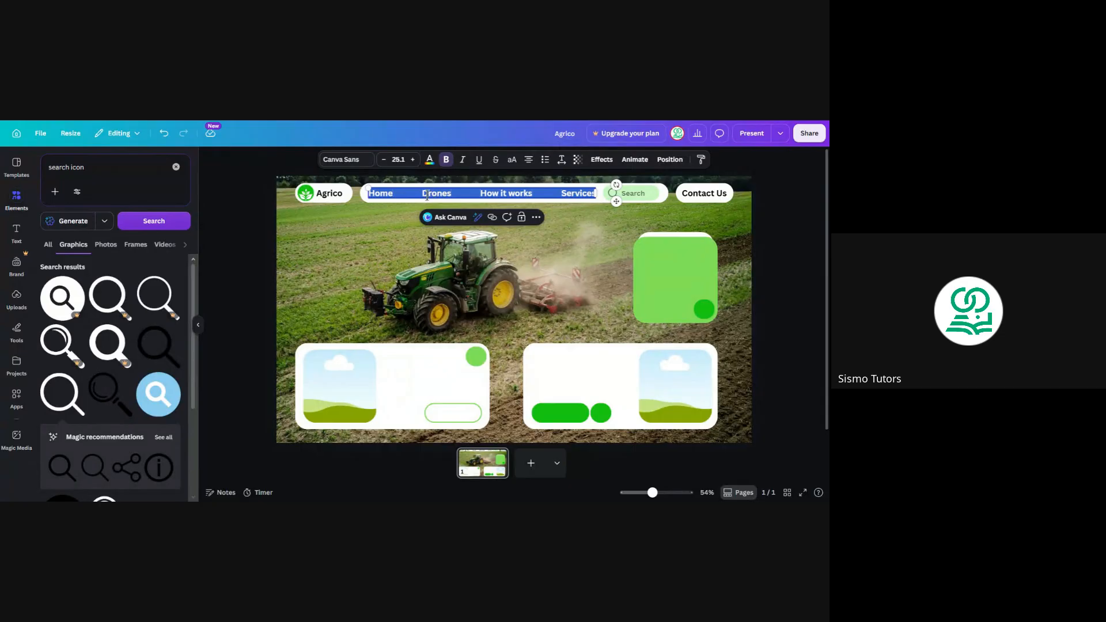
click(776, 250)
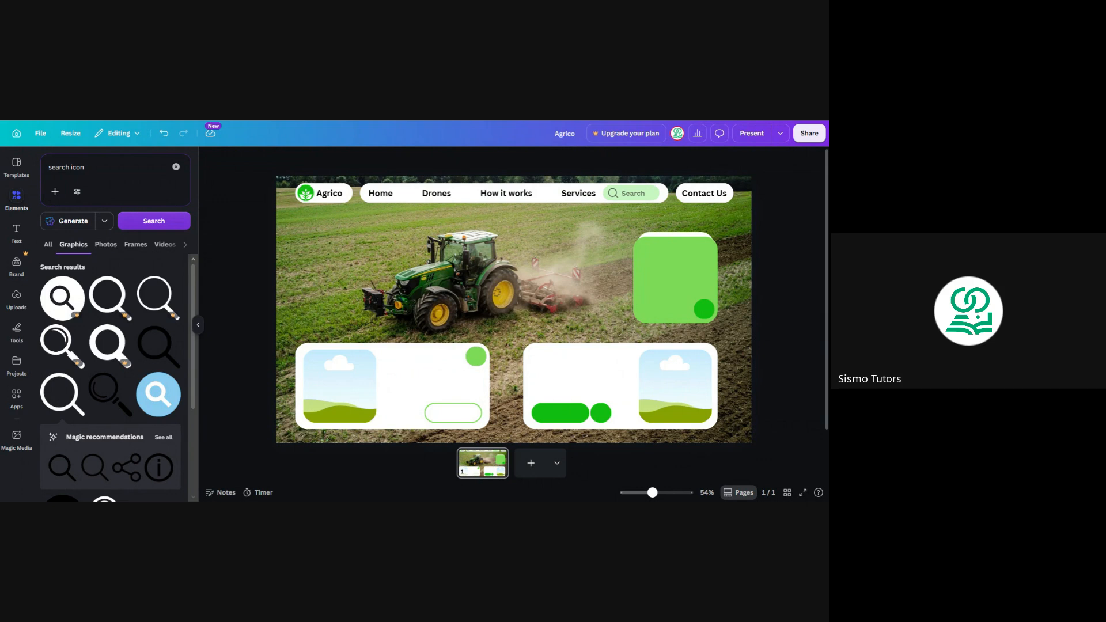
click(614, 302)
click(259, 270)
Step: Search the elements for "drone" and browse the full set of photo results
click(176, 167)
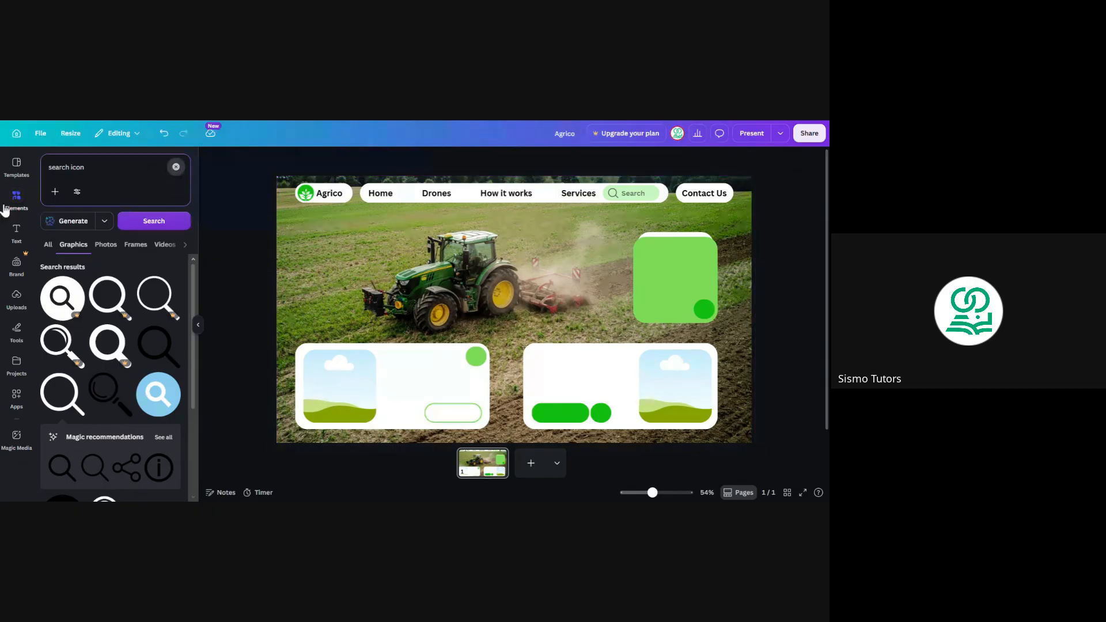
text(drone)
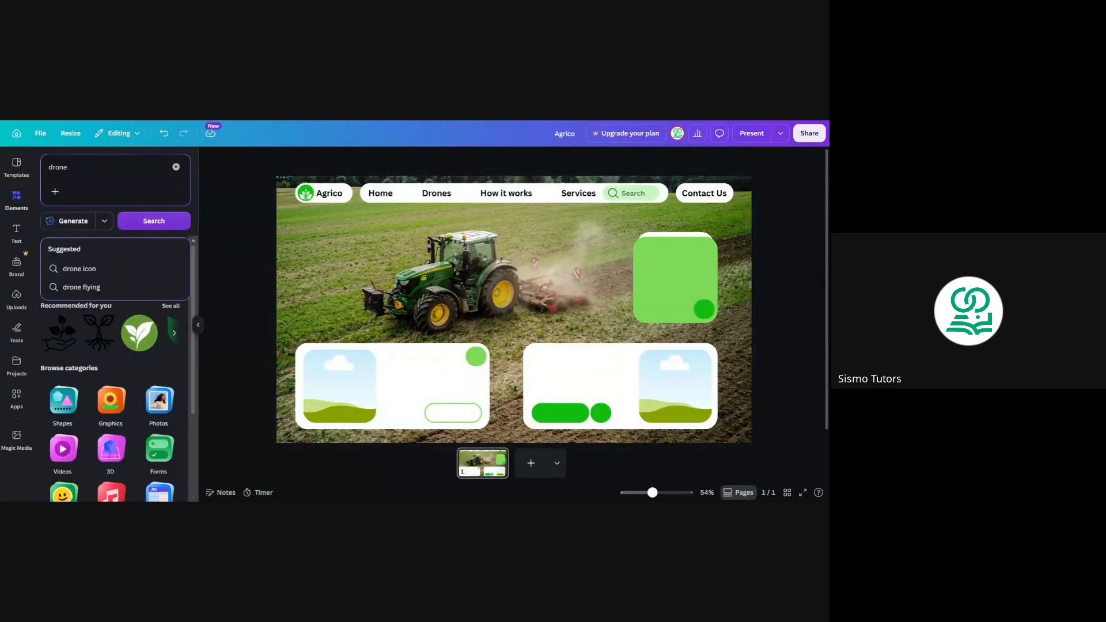
key(Return)
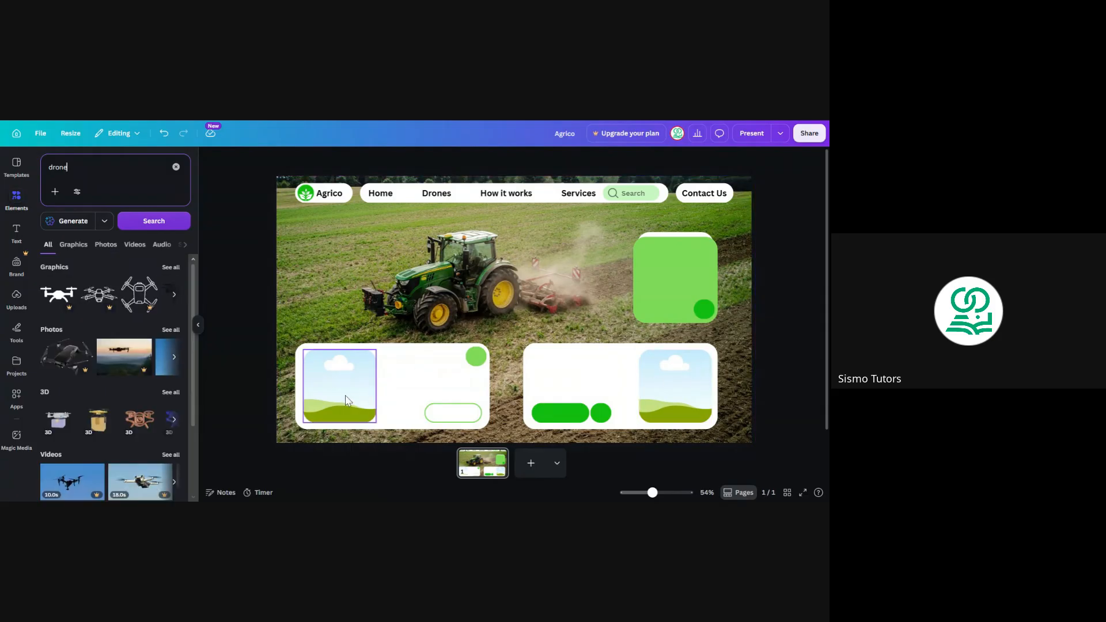
click(177, 333)
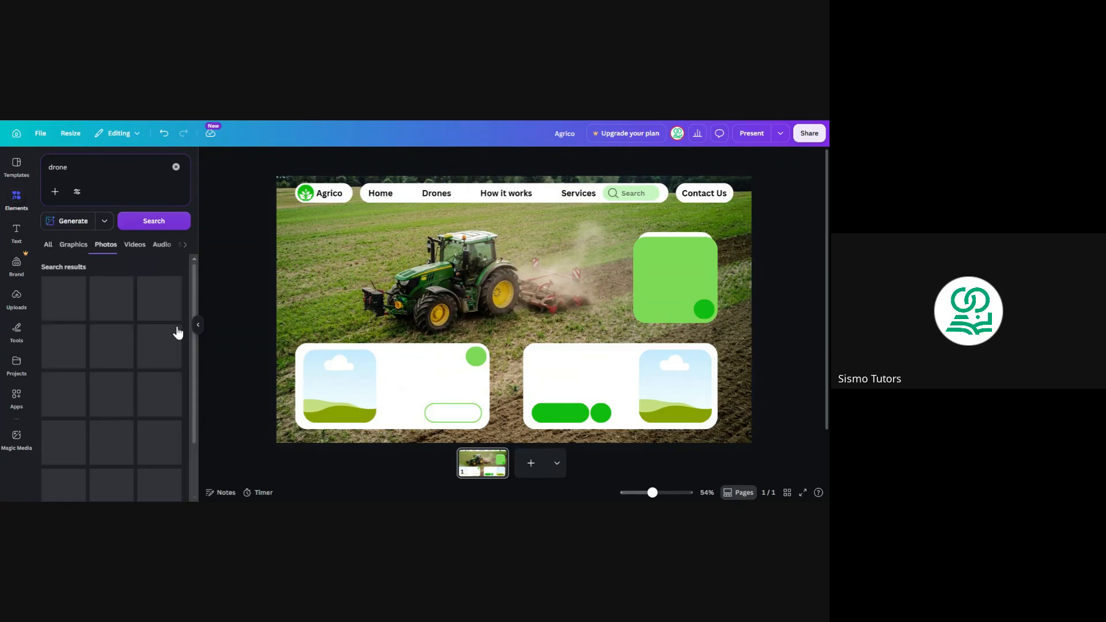
scroll(117, 406, down, 5)
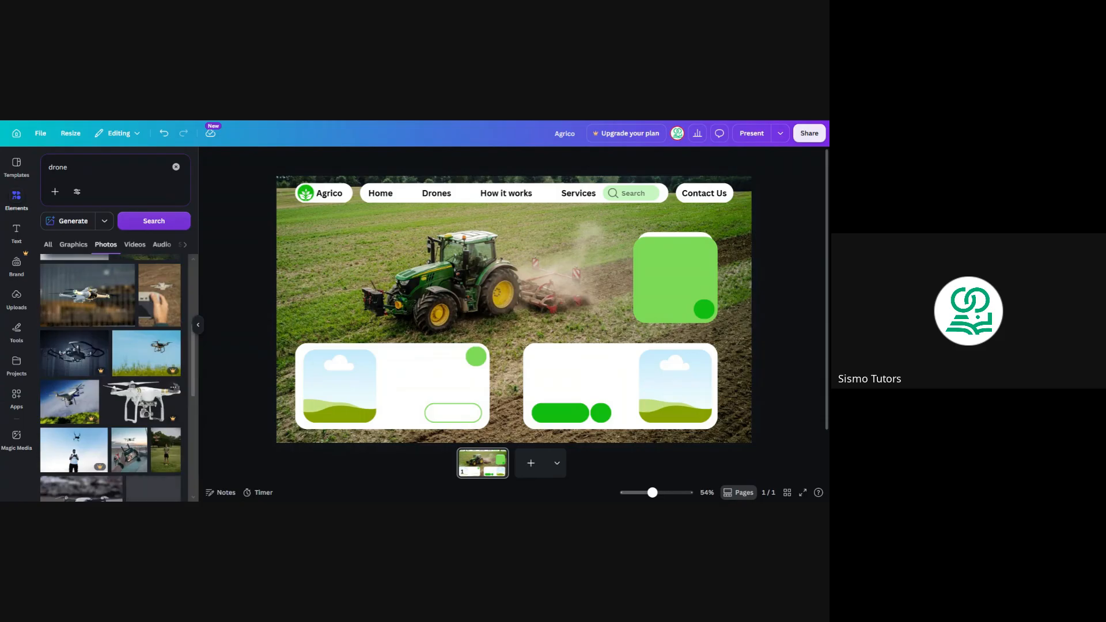
scroll(147, 397, down, 3)
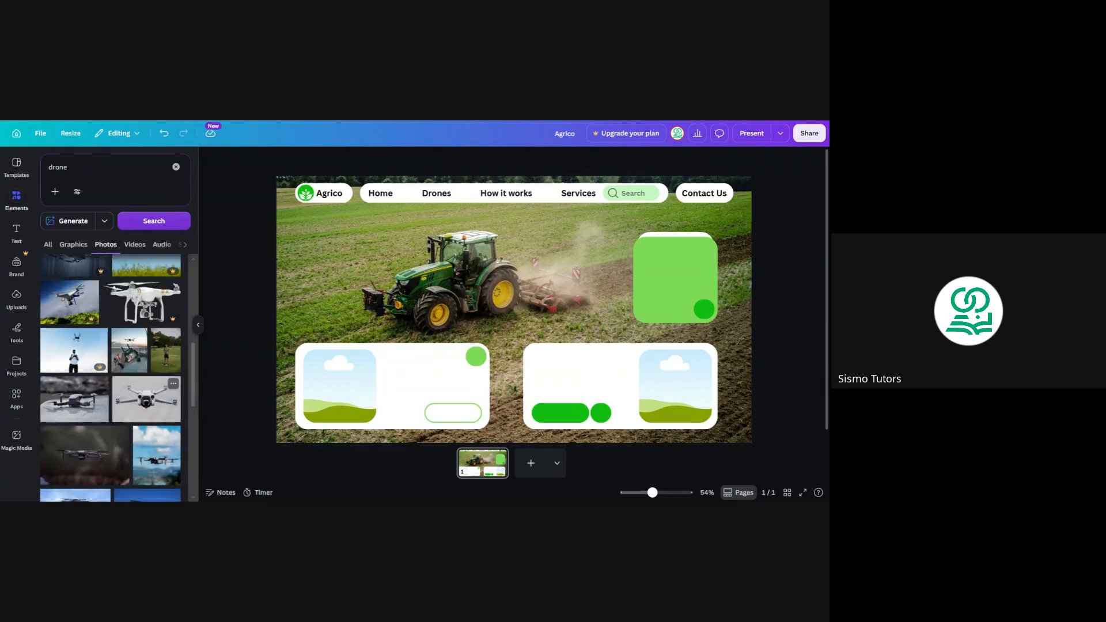
Step: Try three drone photos in the lower-left card's frame: a front-facing grey one, a dark one on a shiny surface, and a white one over foliage
click(146, 399)
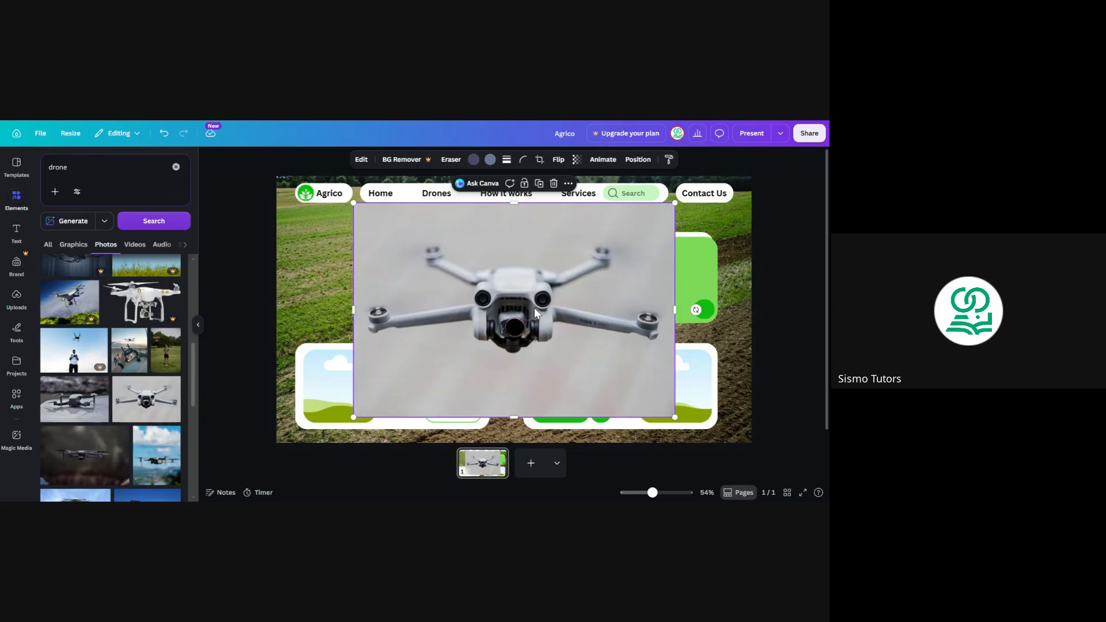
drag(534, 312, 368, 373)
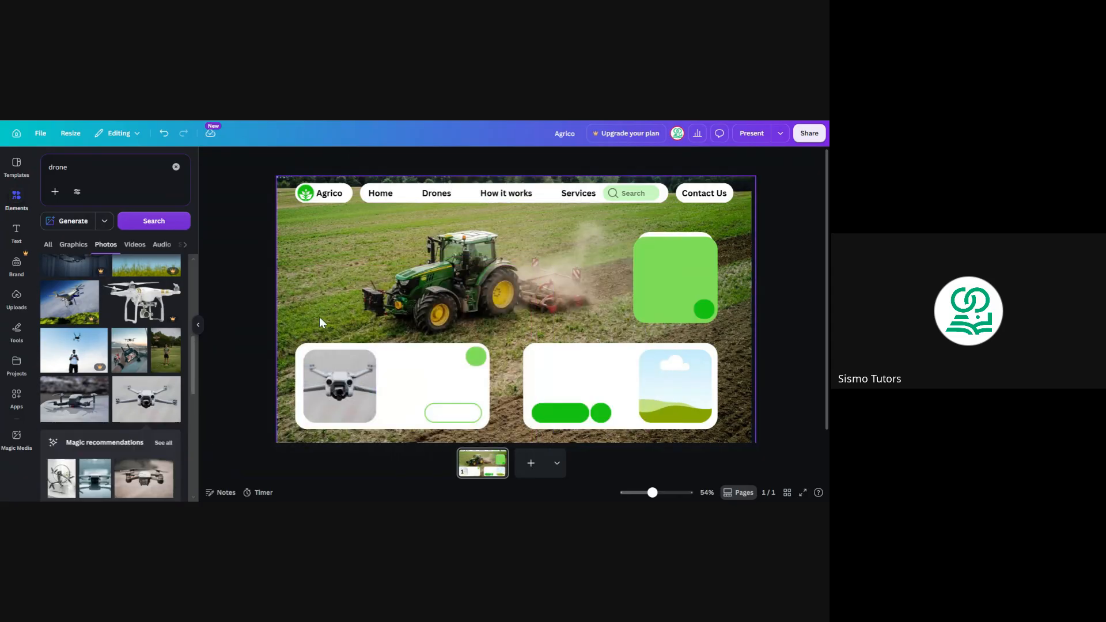
scroll(109, 390, down, 3)
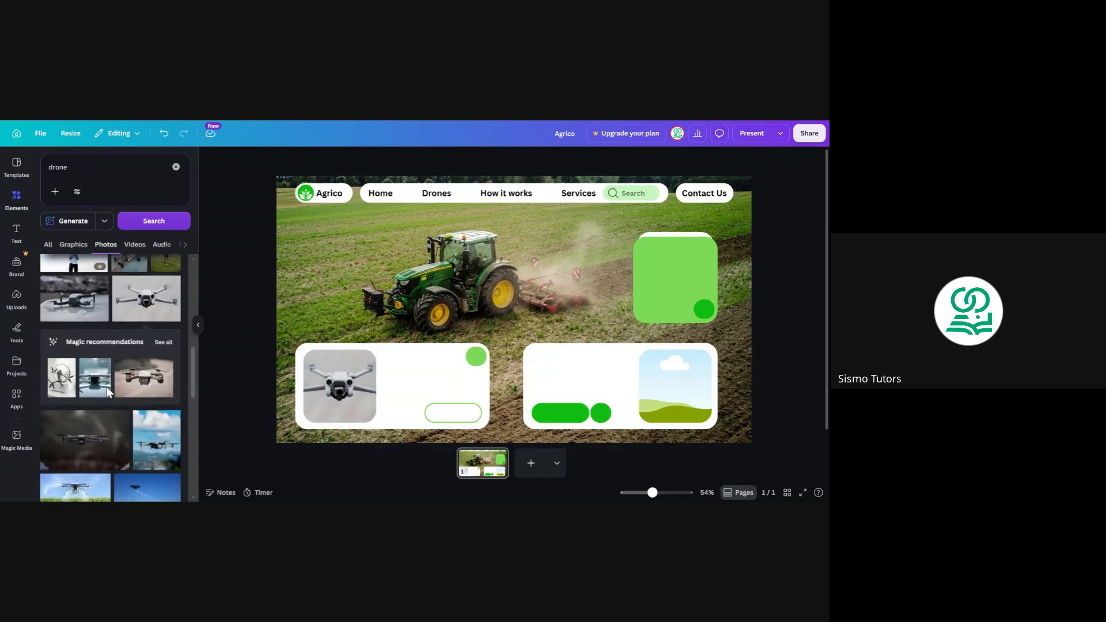
scroll(107, 389, up, 1)
click(83, 357)
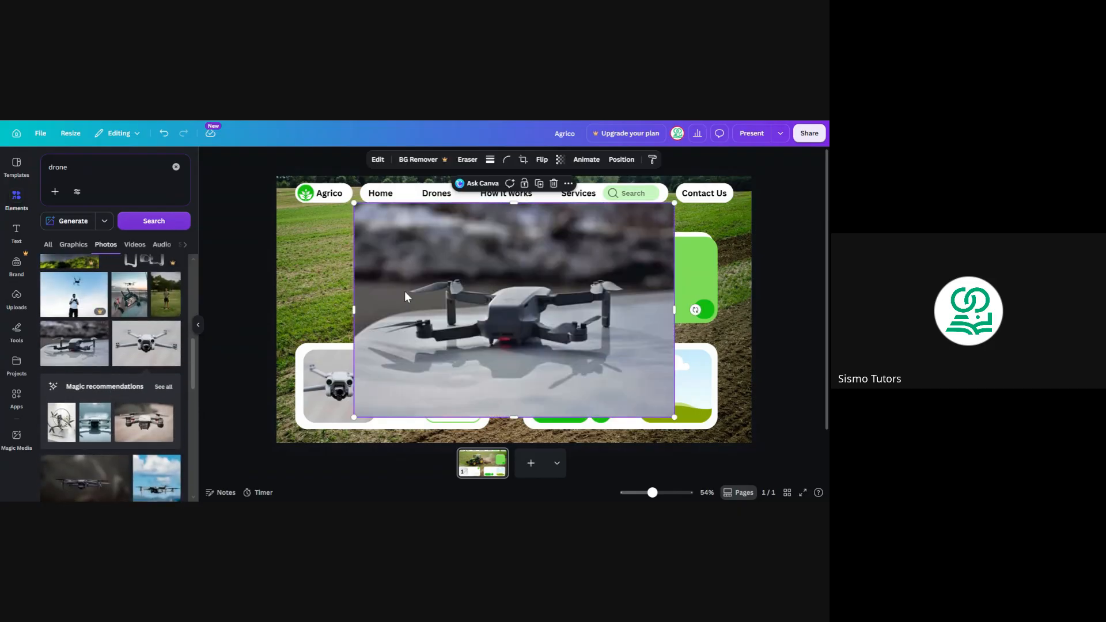
drag(515, 278, 348, 369)
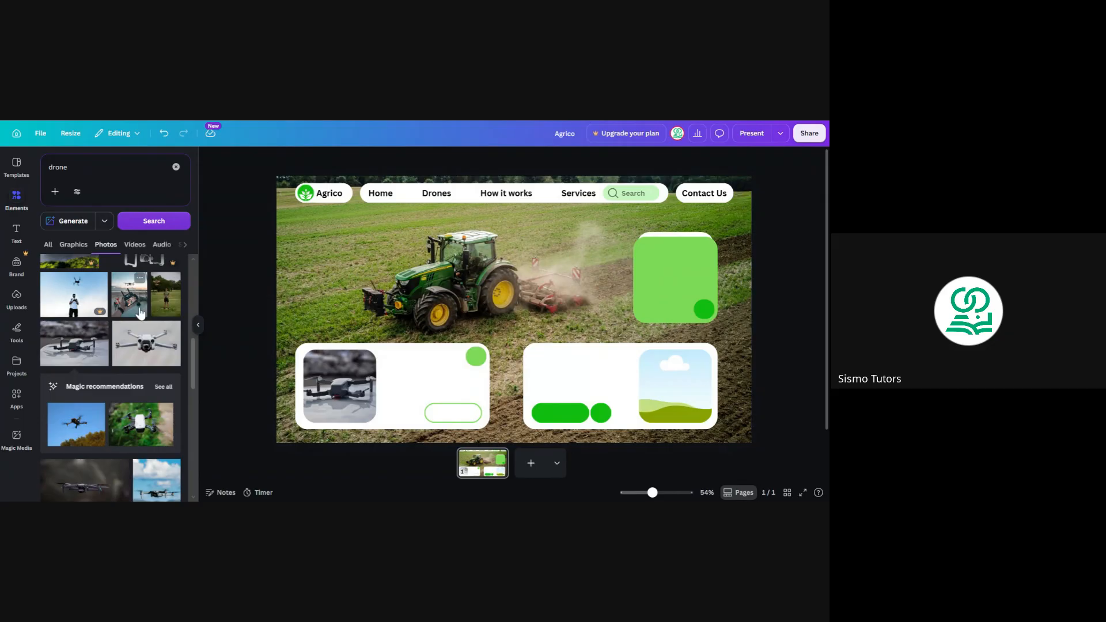
click(140, 424)
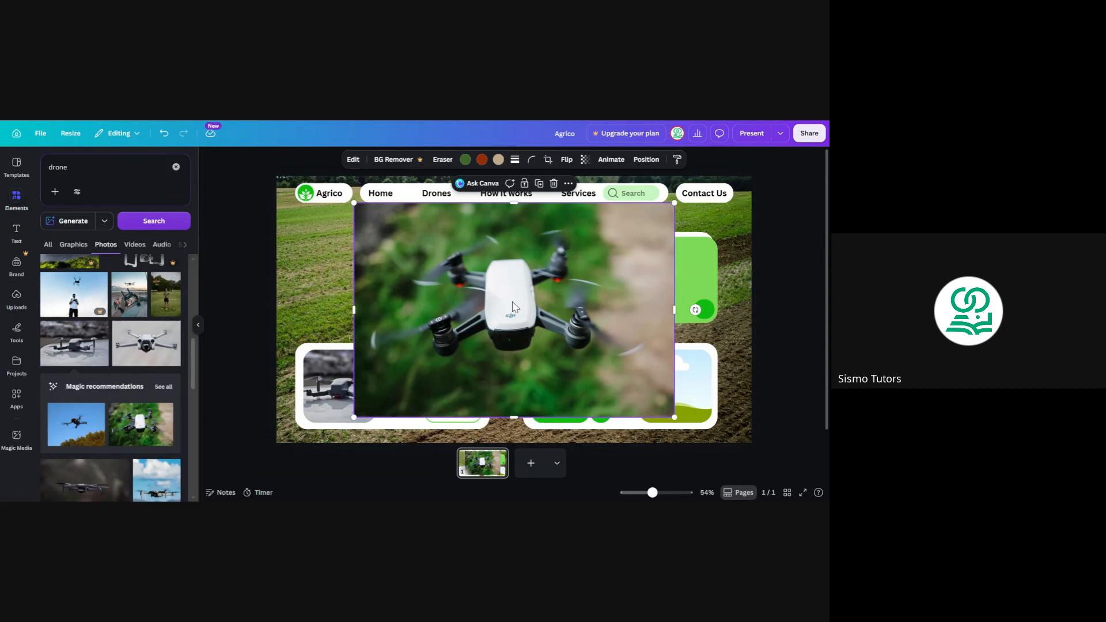
drag(514, 243, 362, 364)
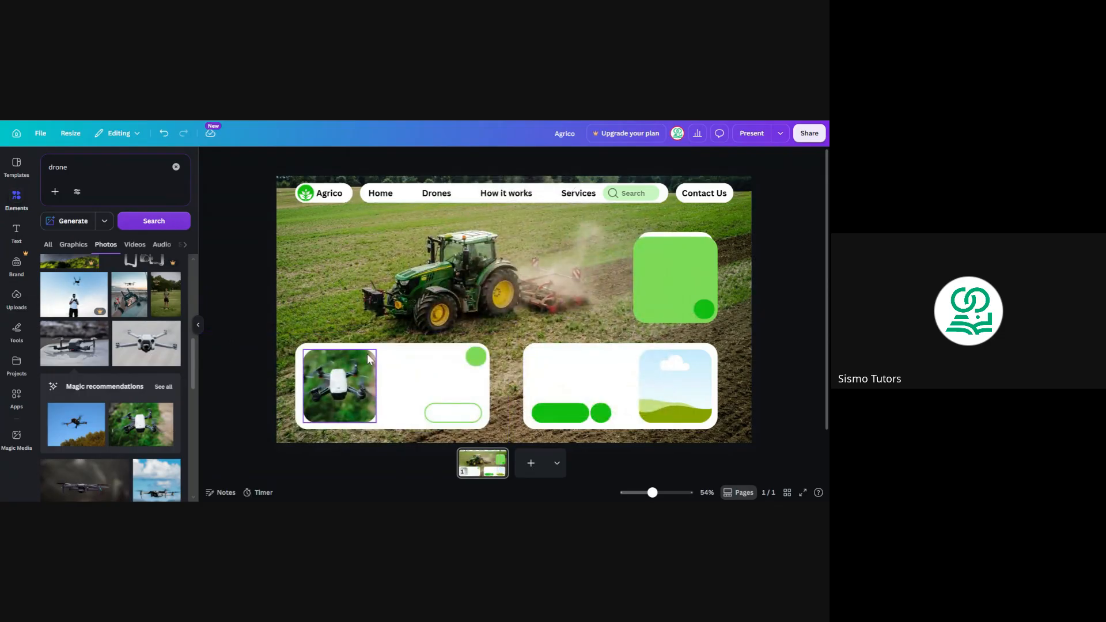
scroll(140, 353, down, 4)
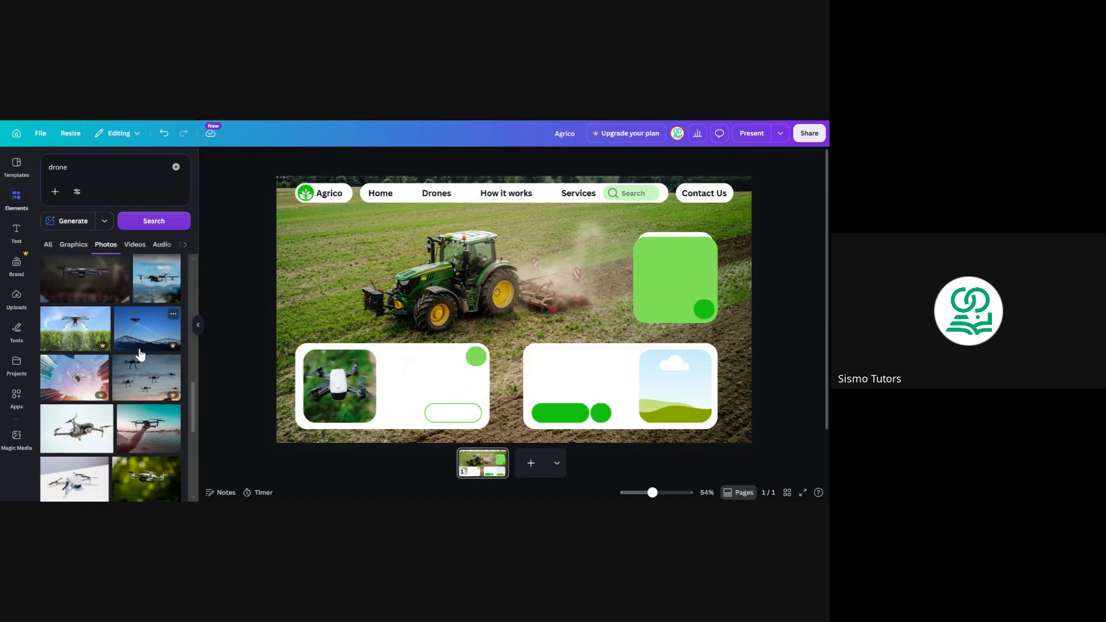
click(75, 329)
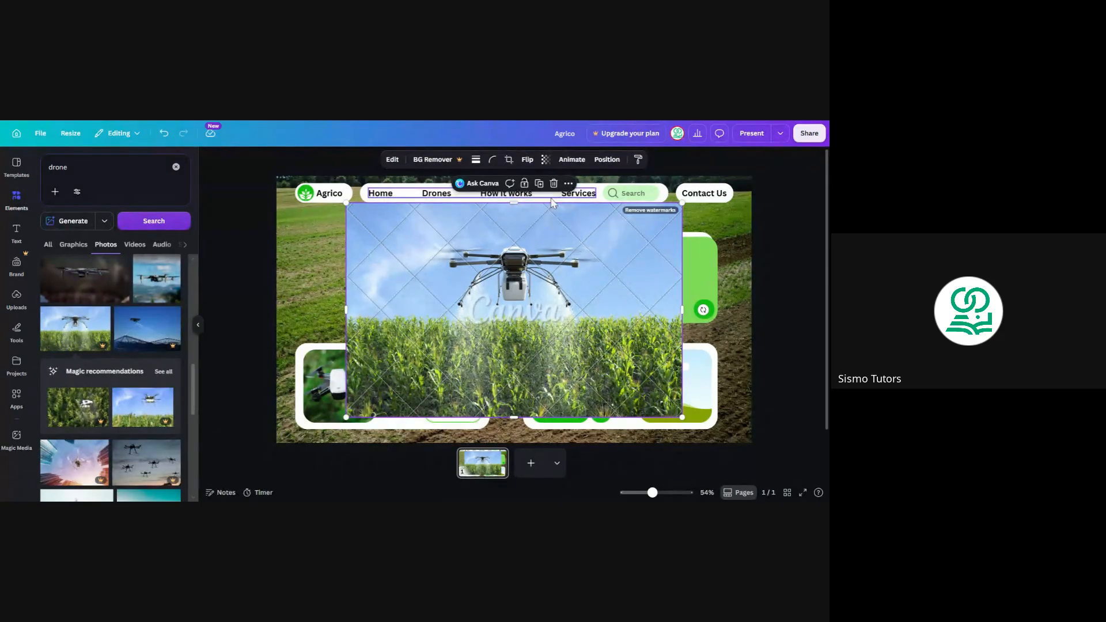
click(553, 184)
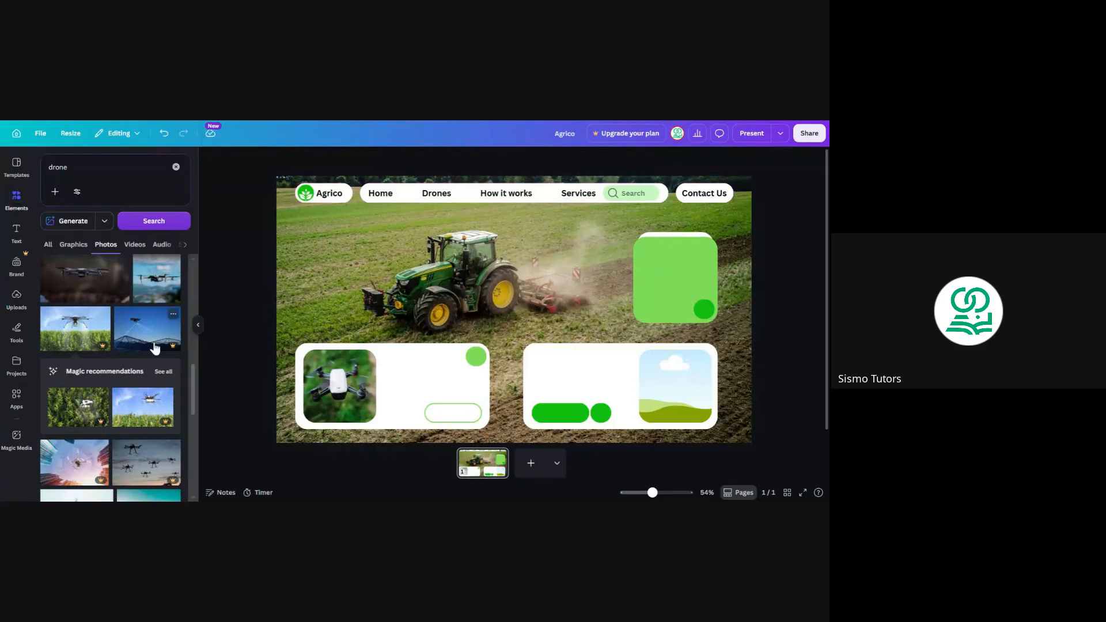
Step: Fill the lower-left card's frame with the photo of a drone hovering before a blurred dark green background
scroll(140, 431, down, 2)
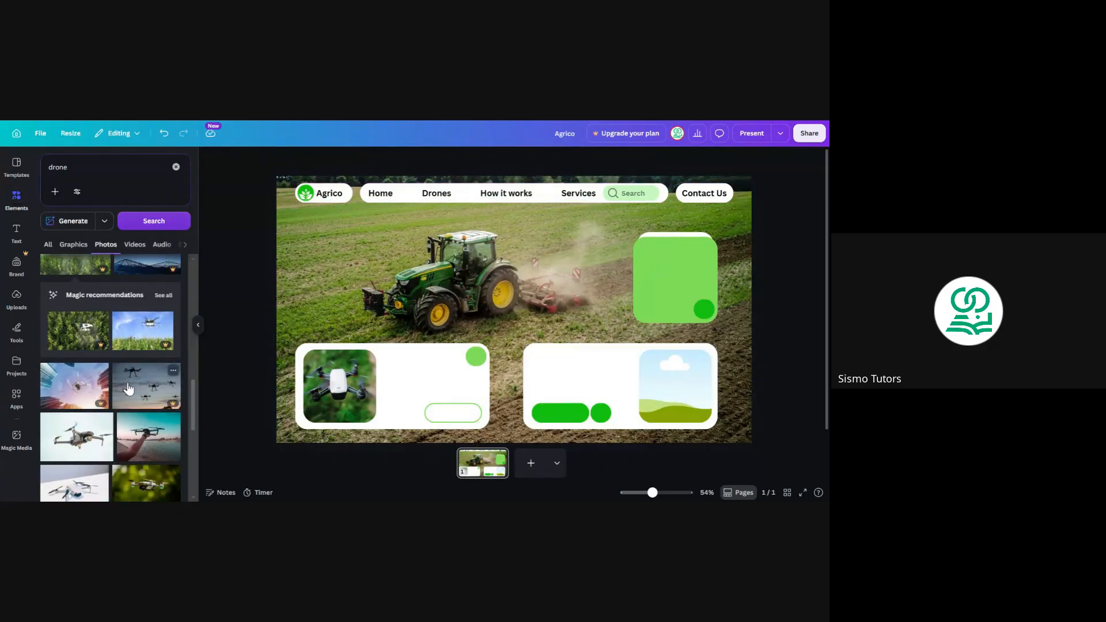
scroll(127, 386, down, 1)
click(148, 413)
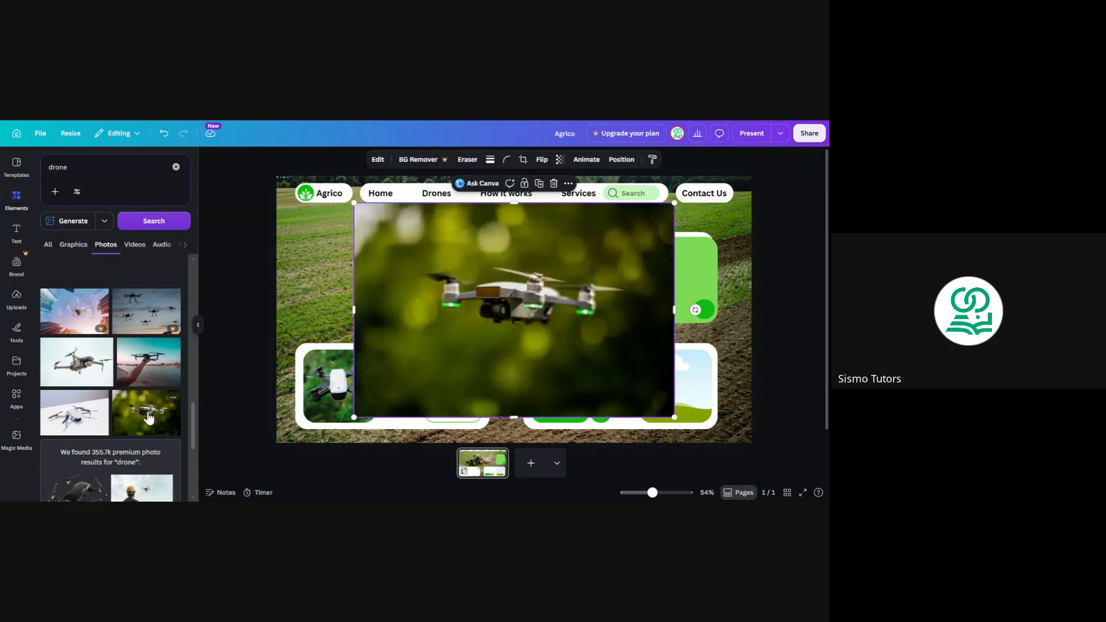
drag(567, 301, 365, 364)
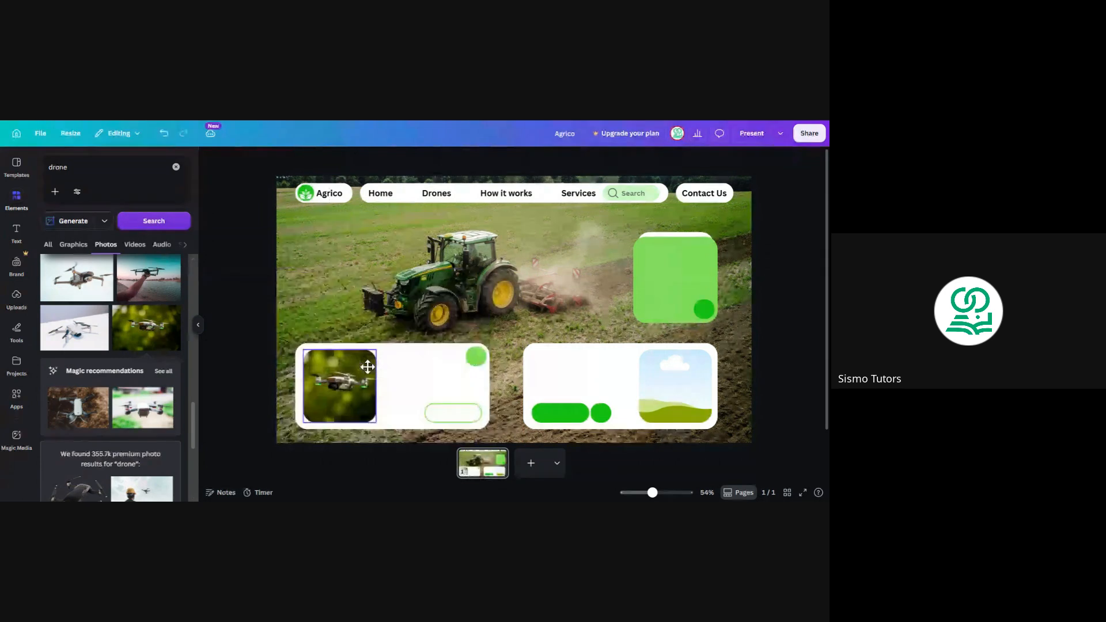
Step: Search the photos for "farm drone"
scroll(58, 375, down, 4)
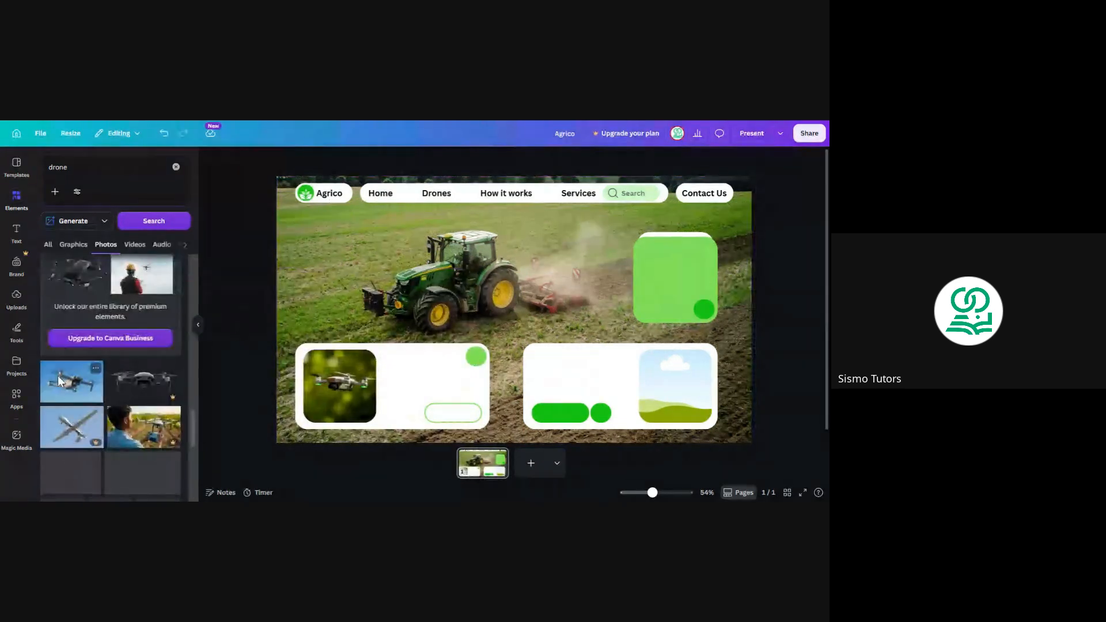
click(49, 168)
text(farm)
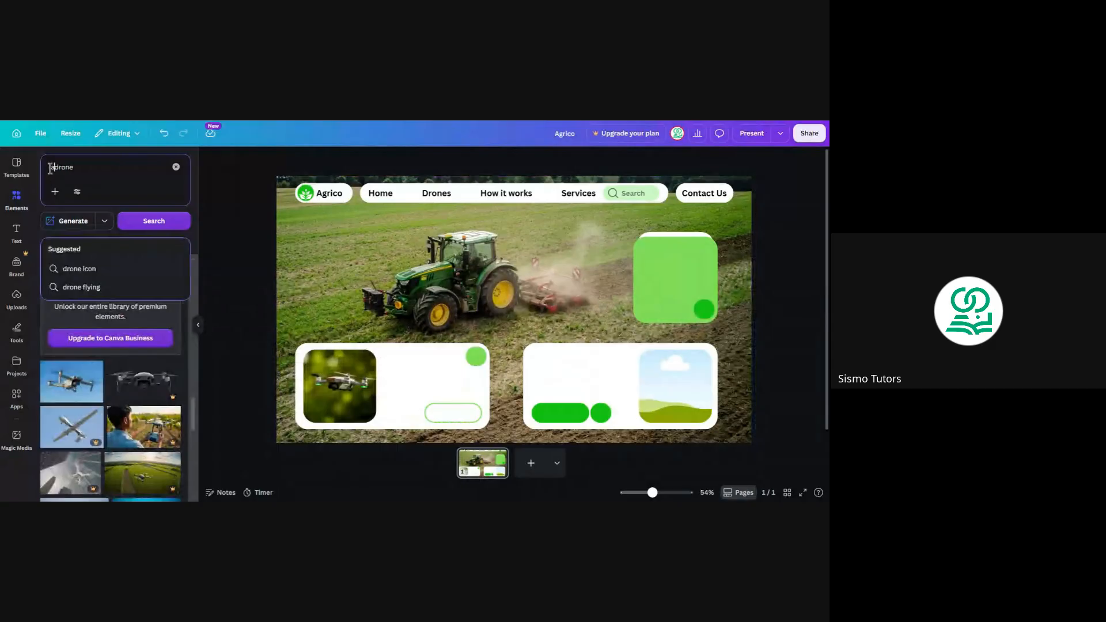
key(Return)
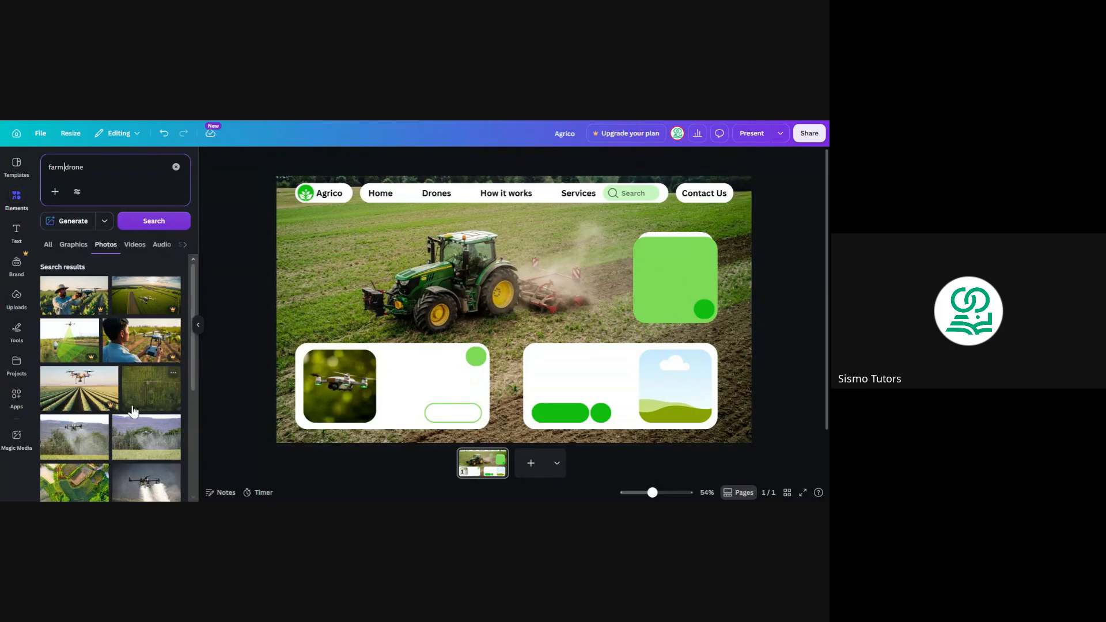
Step: Try the photo of a drone spraying against a dark grey sky, and remove it from the page
scroll(115, 375, down, 2)
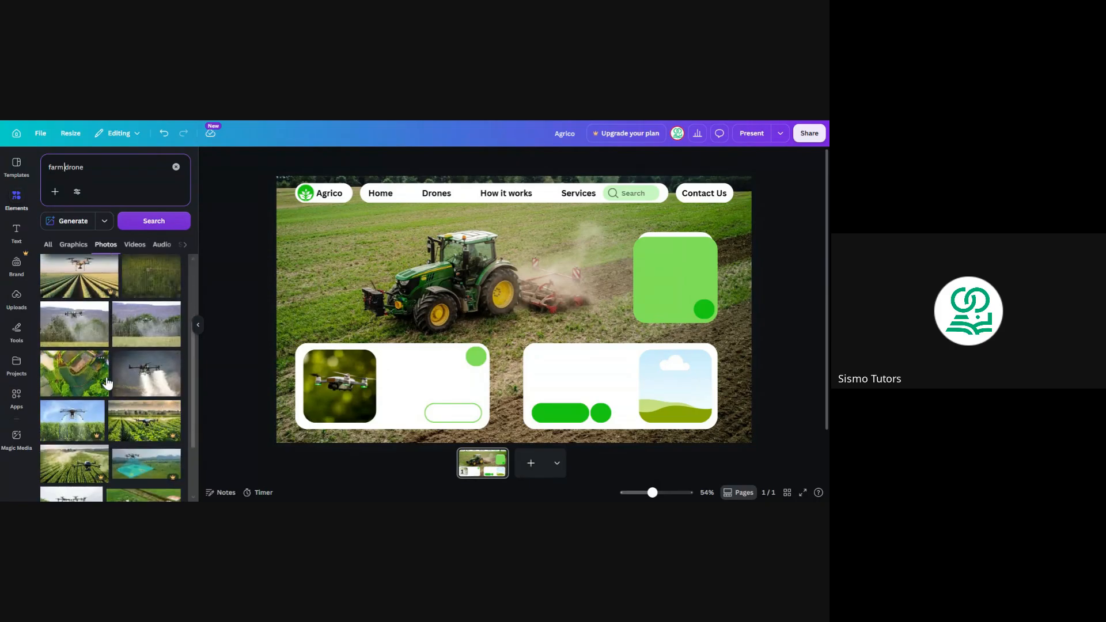
click(142, 383)
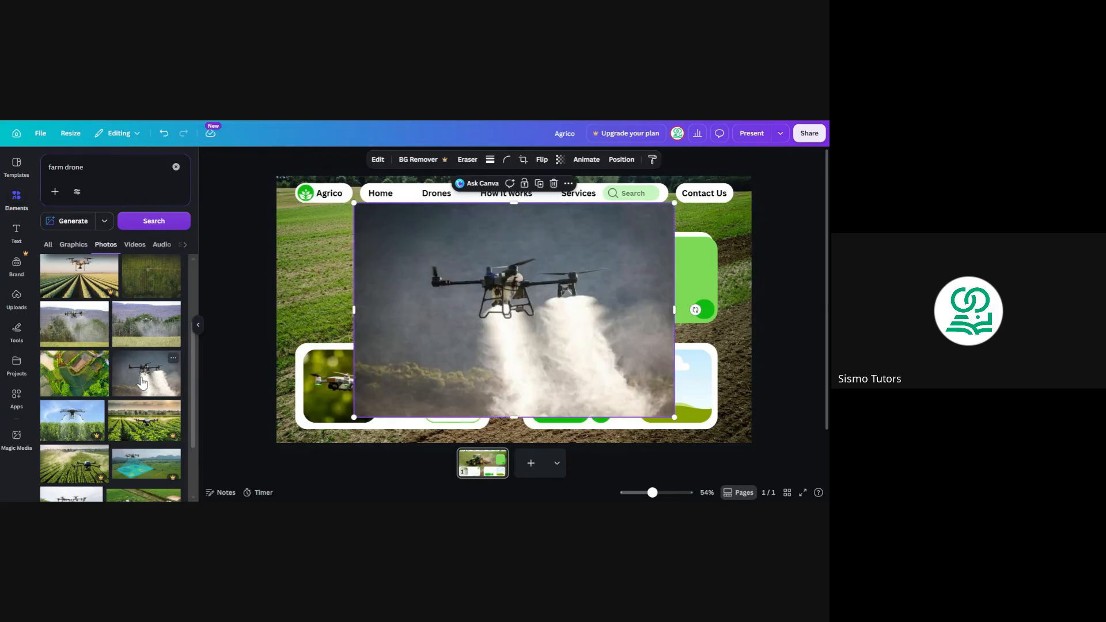
click(554, 183)
Step: Add the photo of a drone over green crops, crop out its red tractor, and place it in the lower-left card's frame
scroll(129, 406, down, 5)
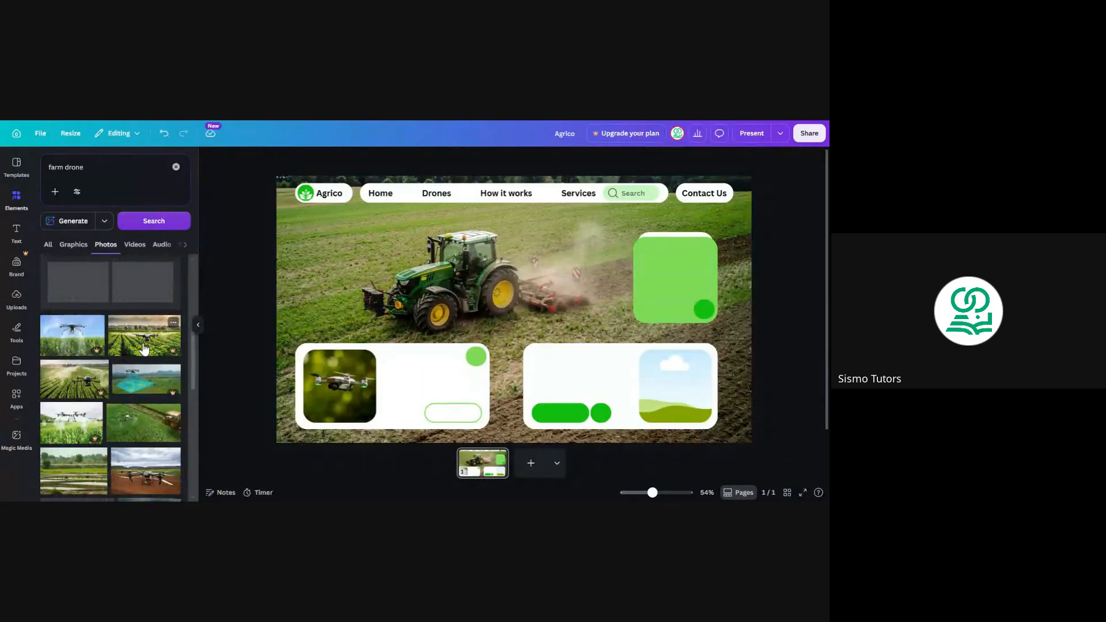
scroll(129, 406, down, 2)
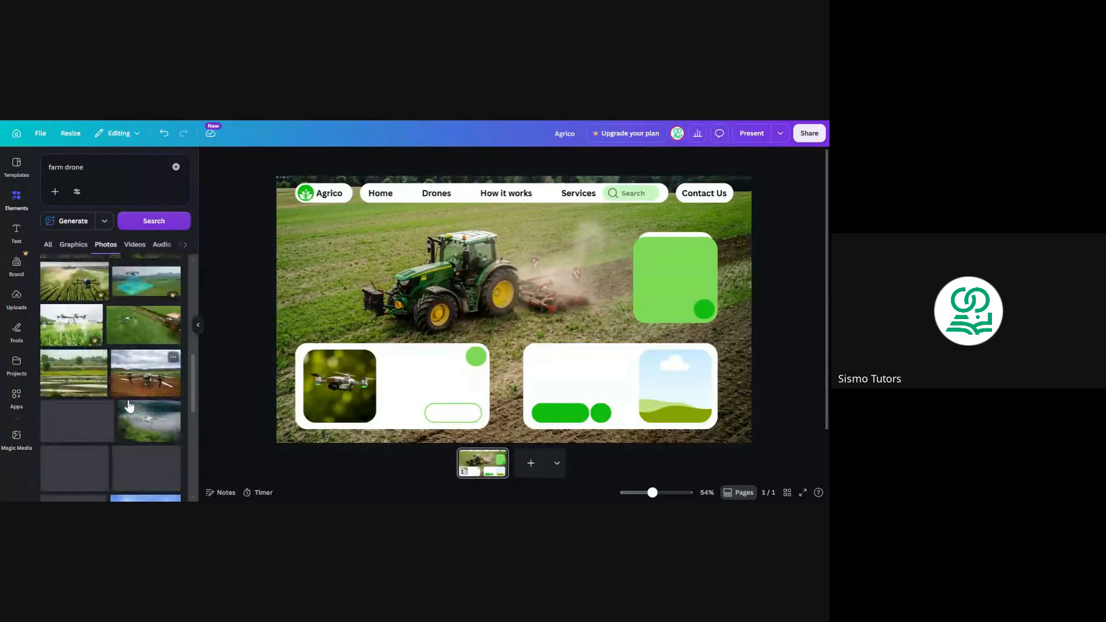
click(143, 325)
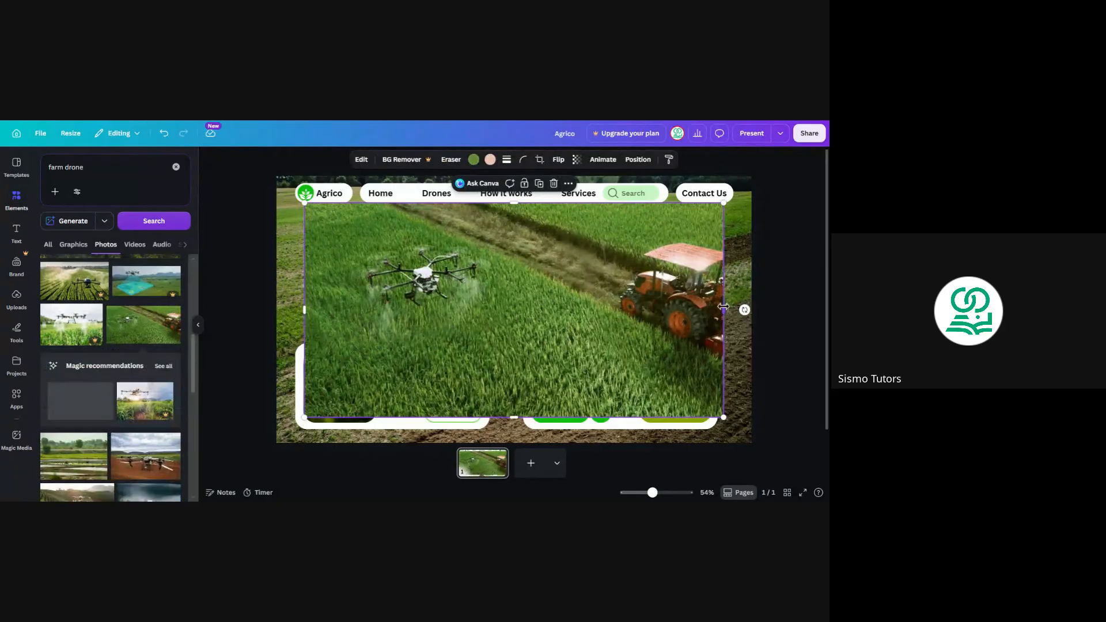
drag(724, 309, 566, 298)
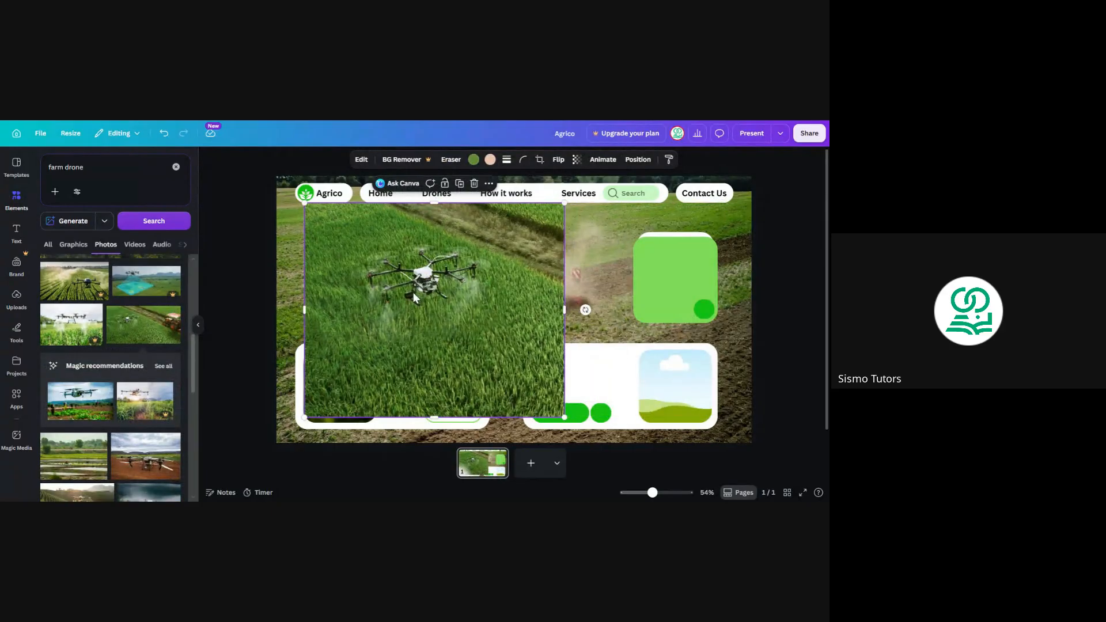
drag(413, 292, 355, 366)
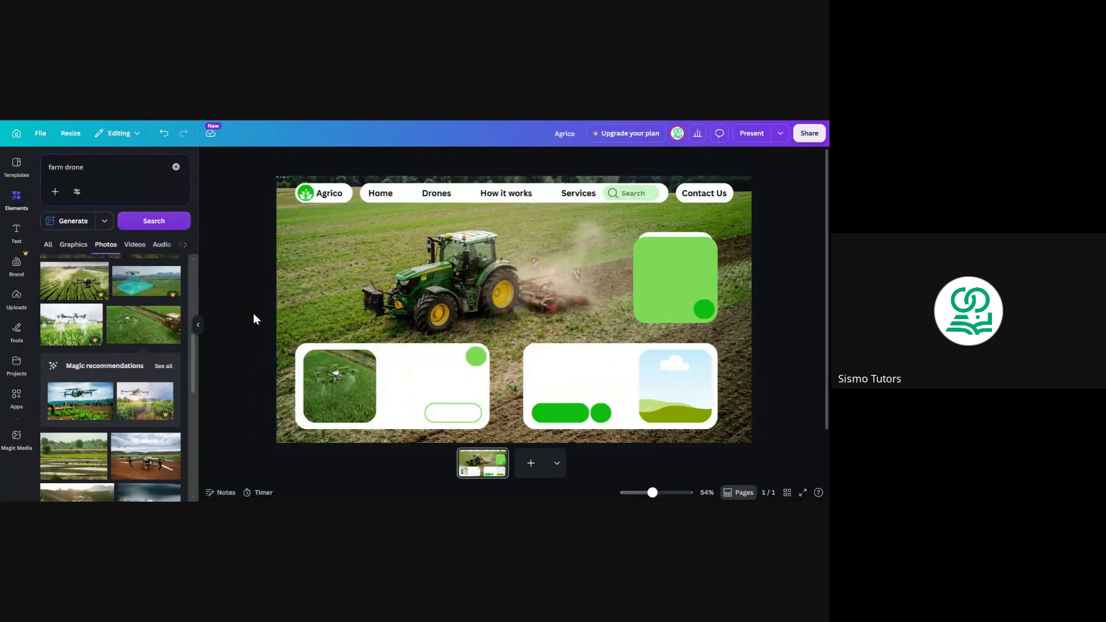
Step: Undo the frame fill, crop the crop-field photo closely around the drone on all sides, and refill the lower-left card's frame with it
key(ctrl+z)
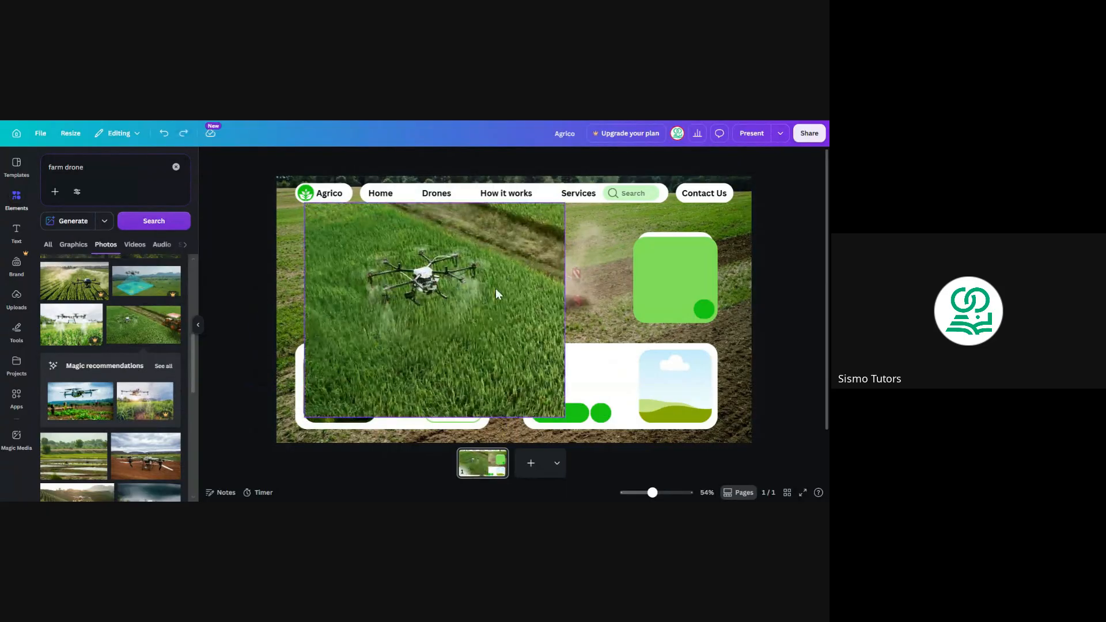
click(496, 291)
drag(509, 307, 504, 308)
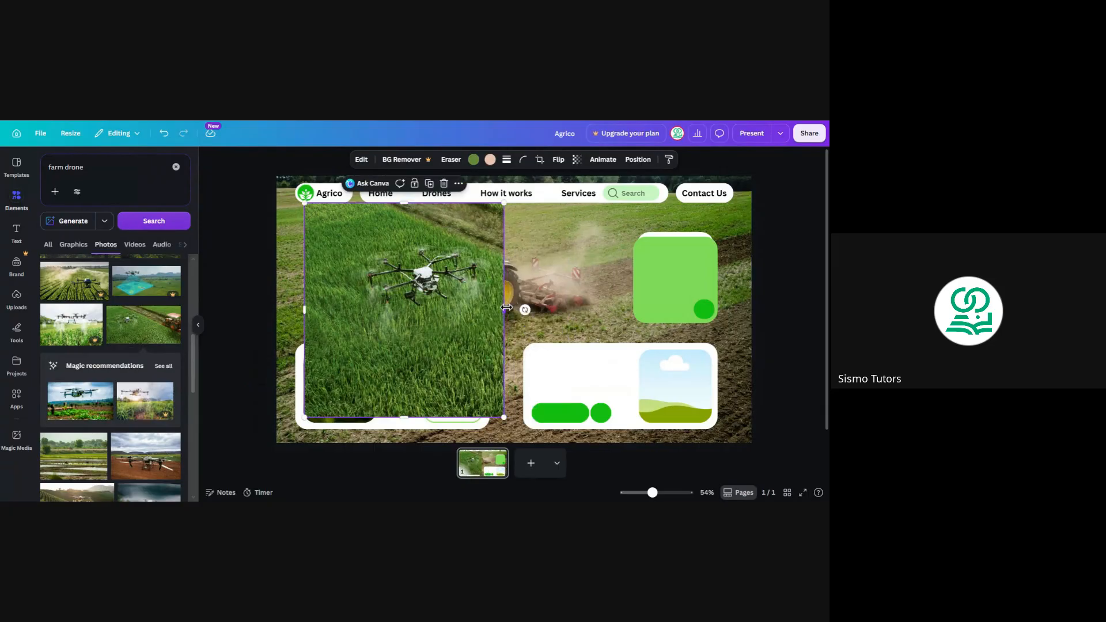
drag(407, 417, 422, 352)
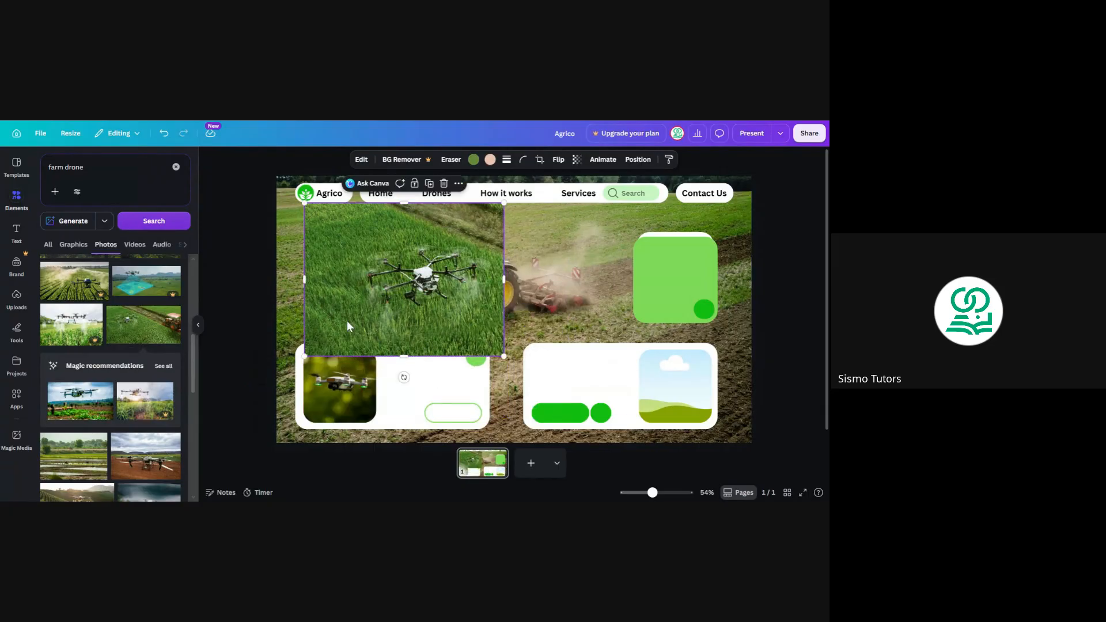
drag(306, 284, 351, 284)
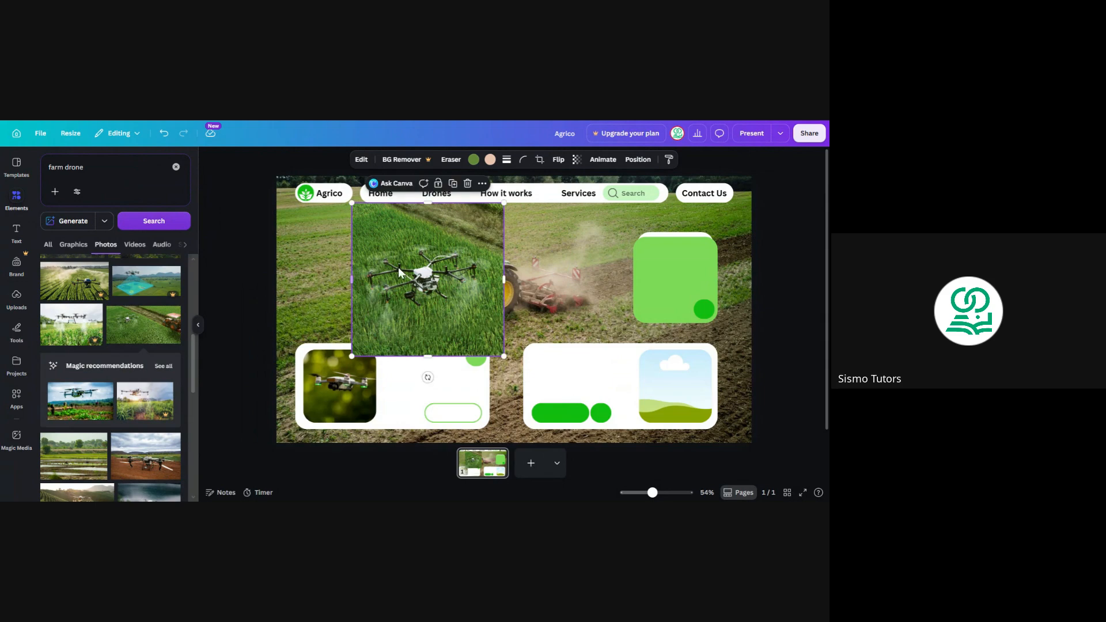
drag(429, 203, 428, 223)
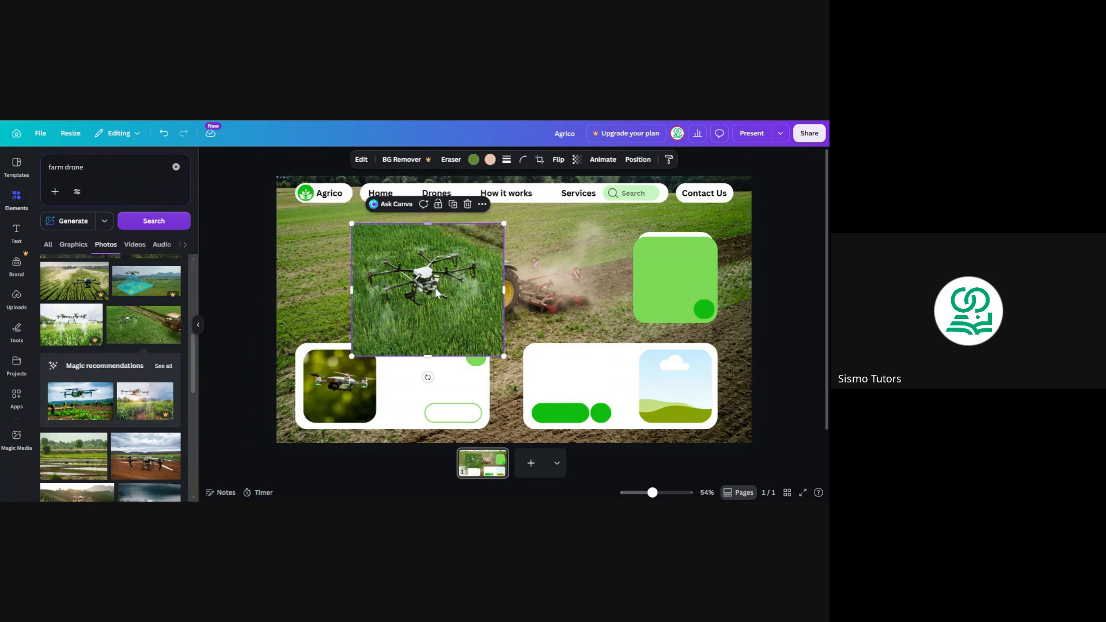
drag(429, 356, 430, 346)
drag(438, 280, 343, 383)
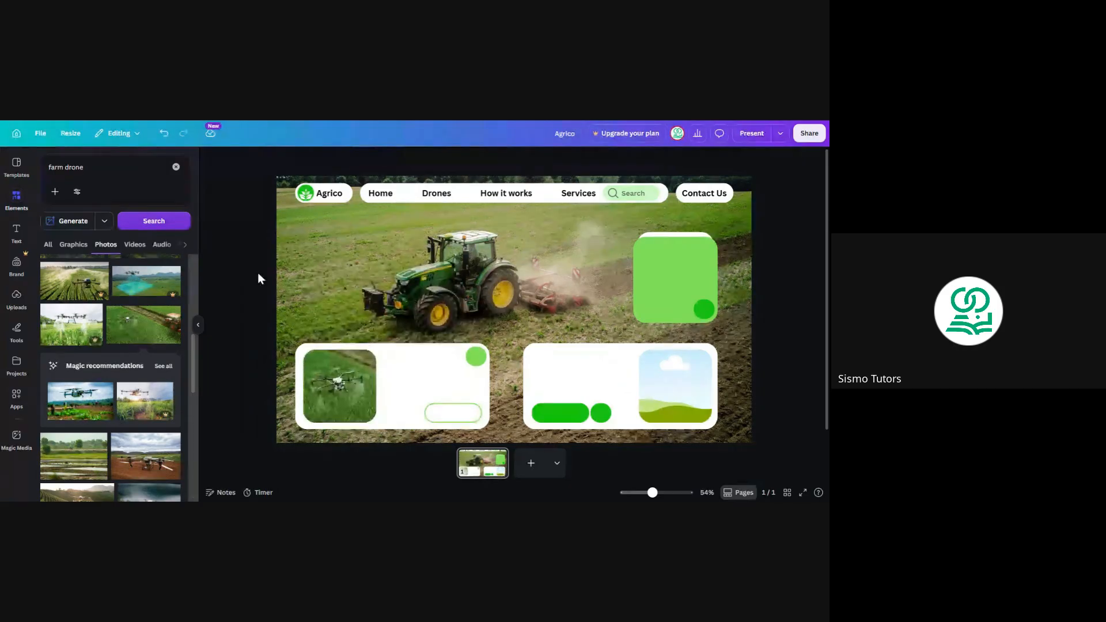
Step: Search the photos for "drone remote control"
click(95, 173)
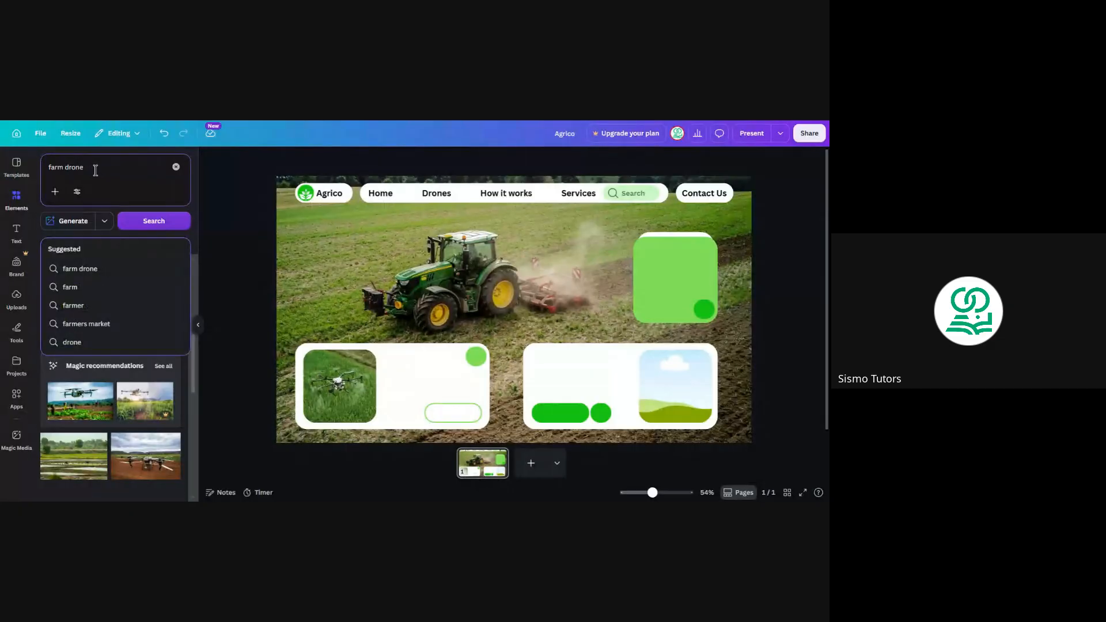
click(64, 167)
key(BackSpace)
key(BackSpace)
key(BackSpace)
key(BackSpace)
key(BackSpace)
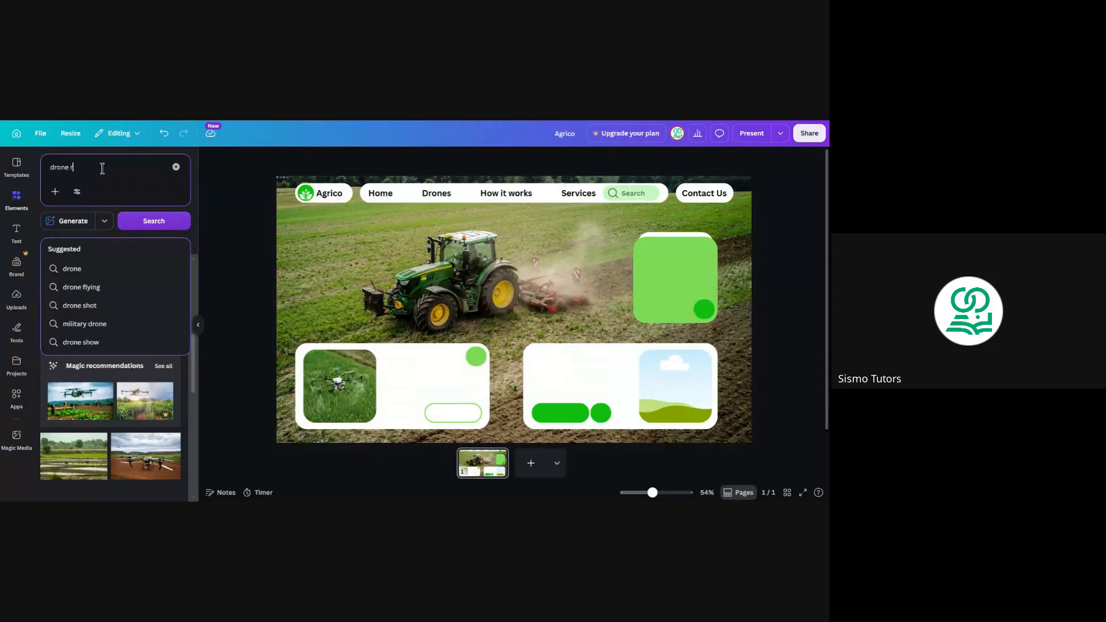
text(emote d)
text(ont)
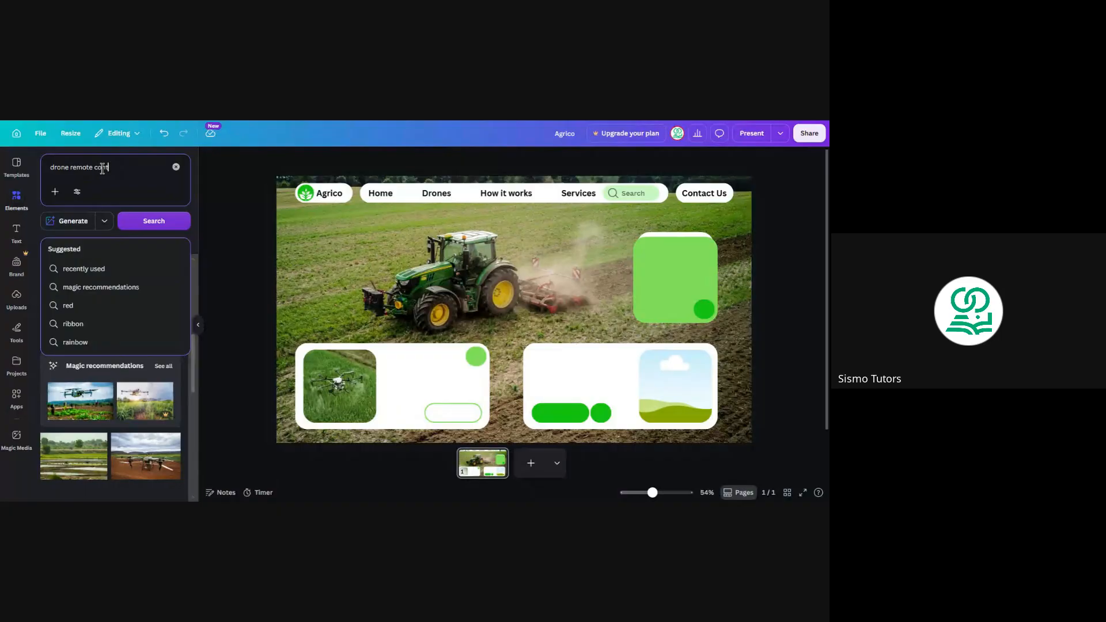
text(rol)
key(Return)
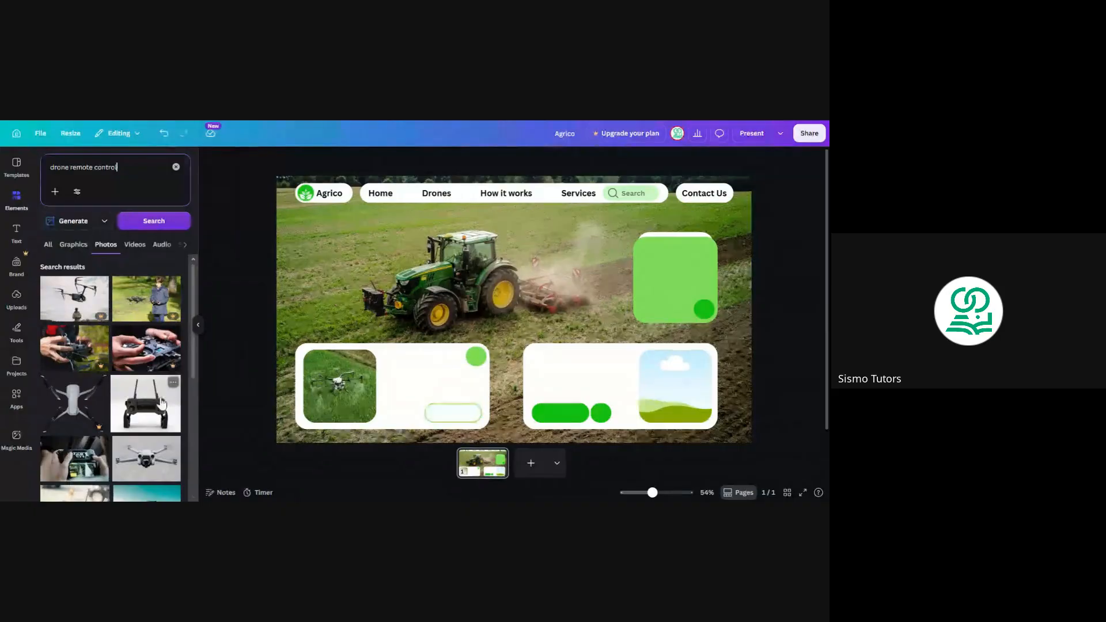
Step: Place the photo of the black drone controller on a white background in the right card's image frame
drag(153, 413, 154, 414)
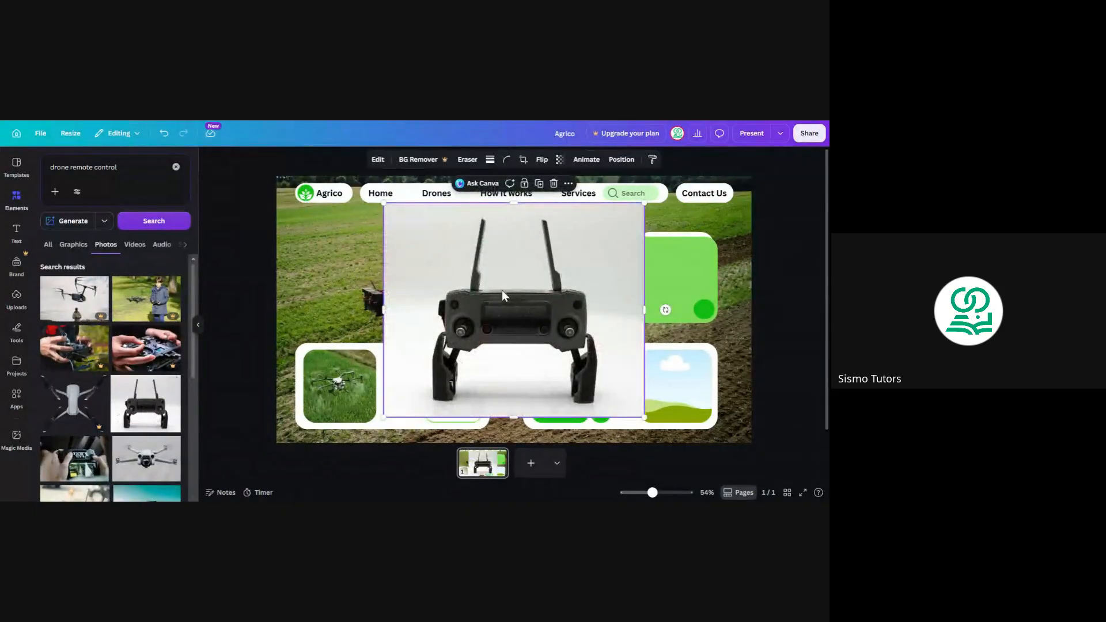
drag(615, 325, 673, 384)
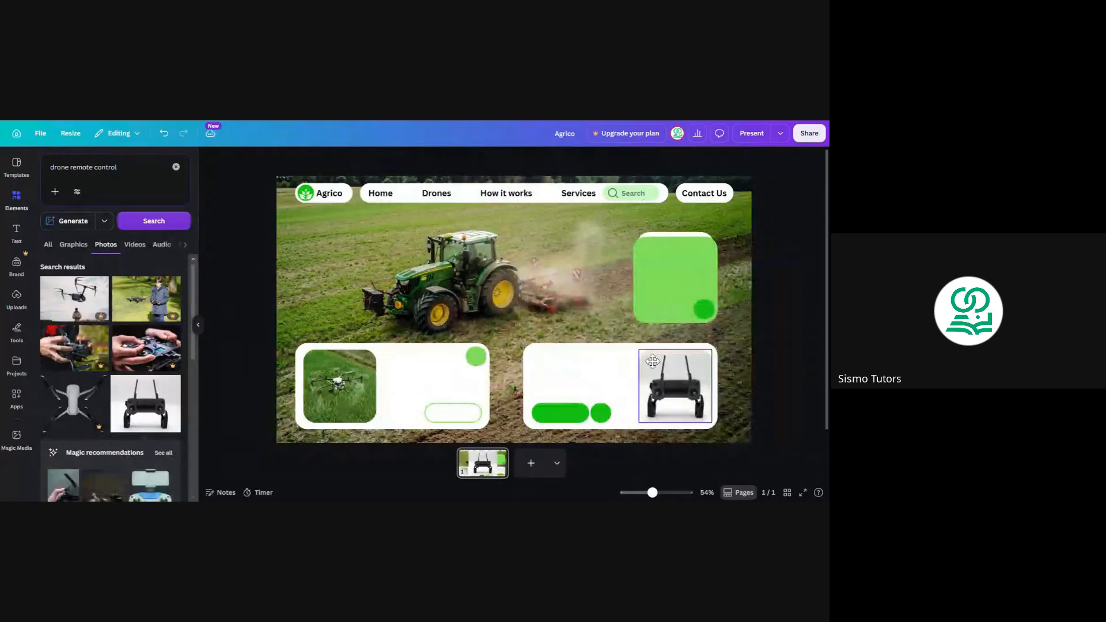
Step: Replace the right card's image with the drone controller photo showing a yellow jacket, cropped at its upper and lower edges to a nearly square shape
scroll(103, 369, down, 8)
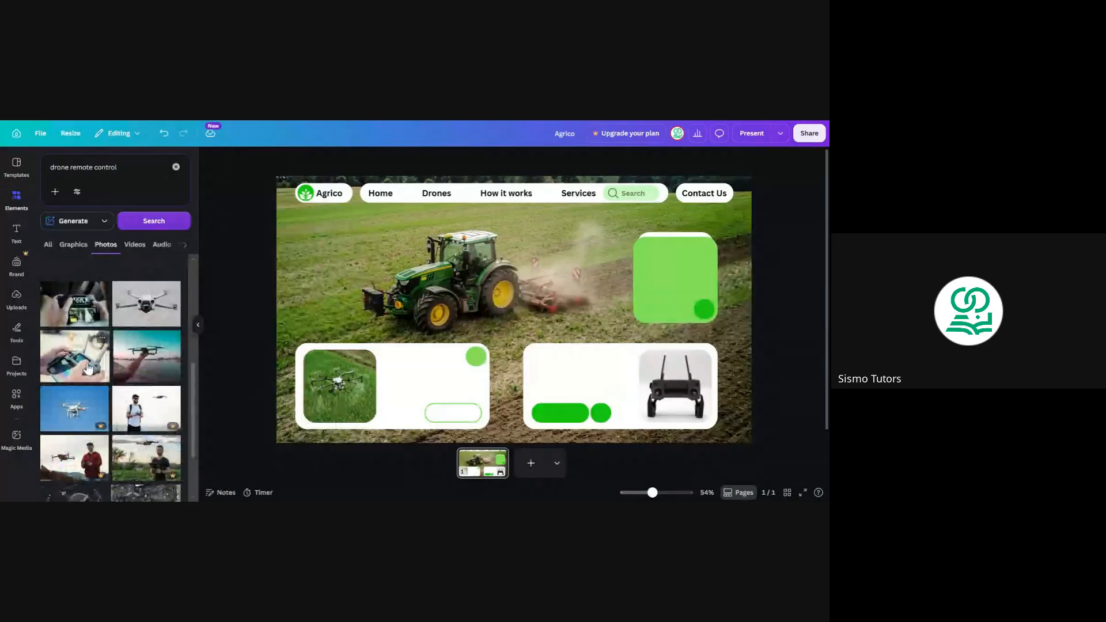
scroll(88, 369, down, 10)
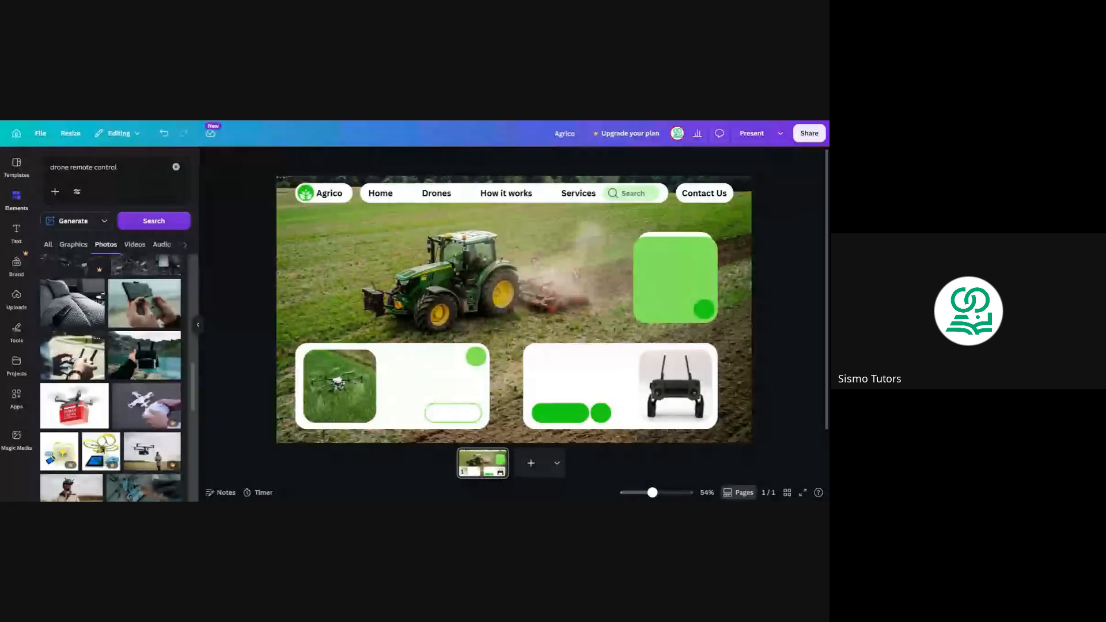
scroll(111, 377, down, 3)
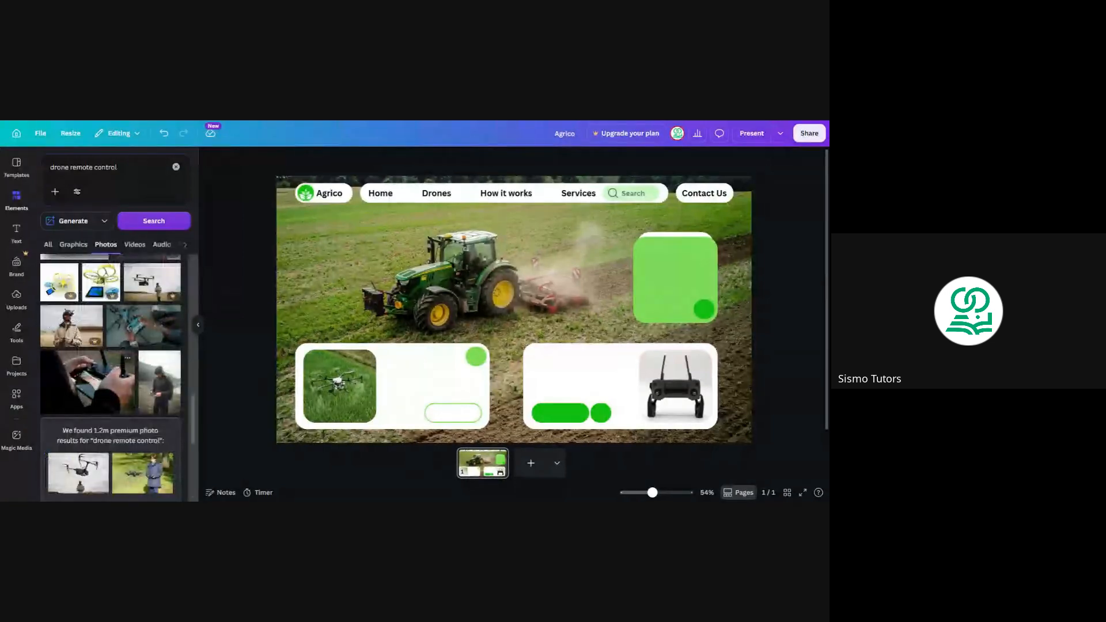
scroll(111, 377, down, 3)
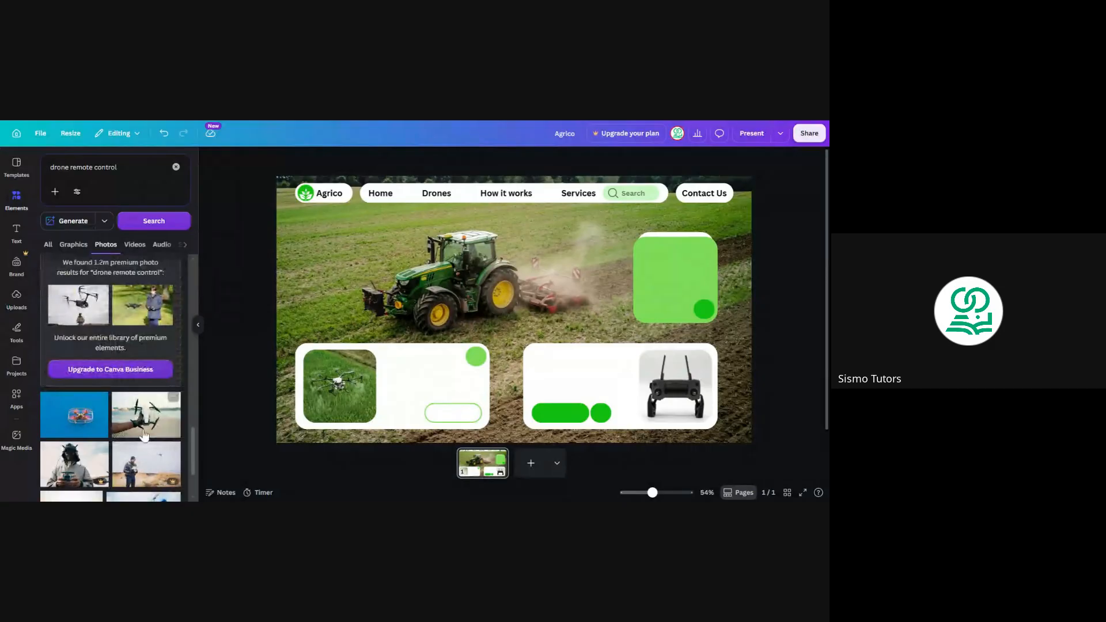
scroll(186, 358, down, 3)
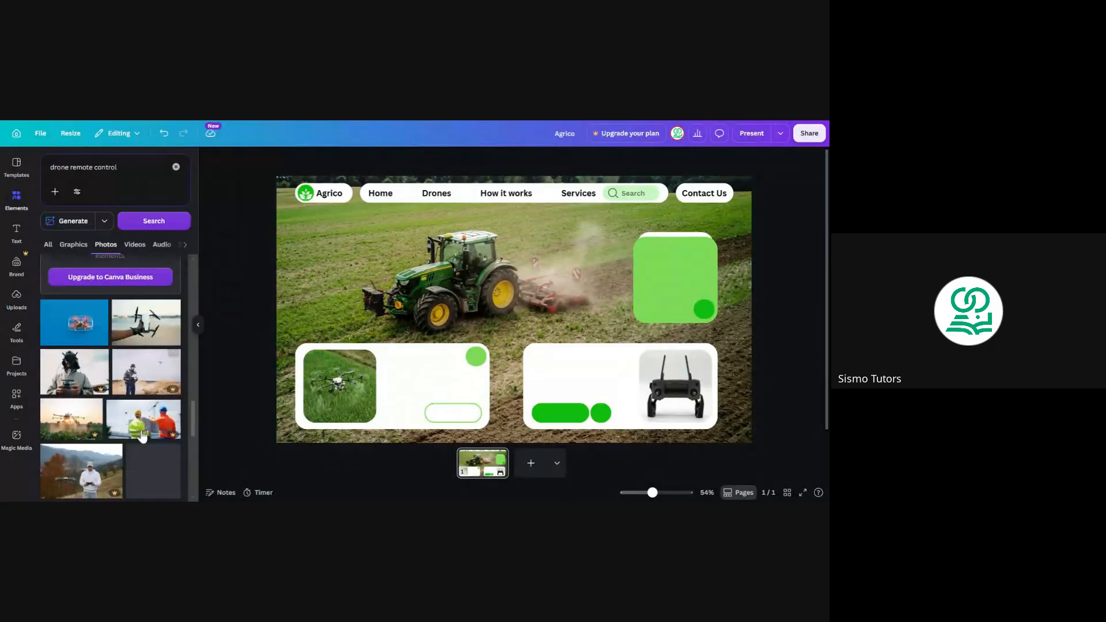
click(198, 325)
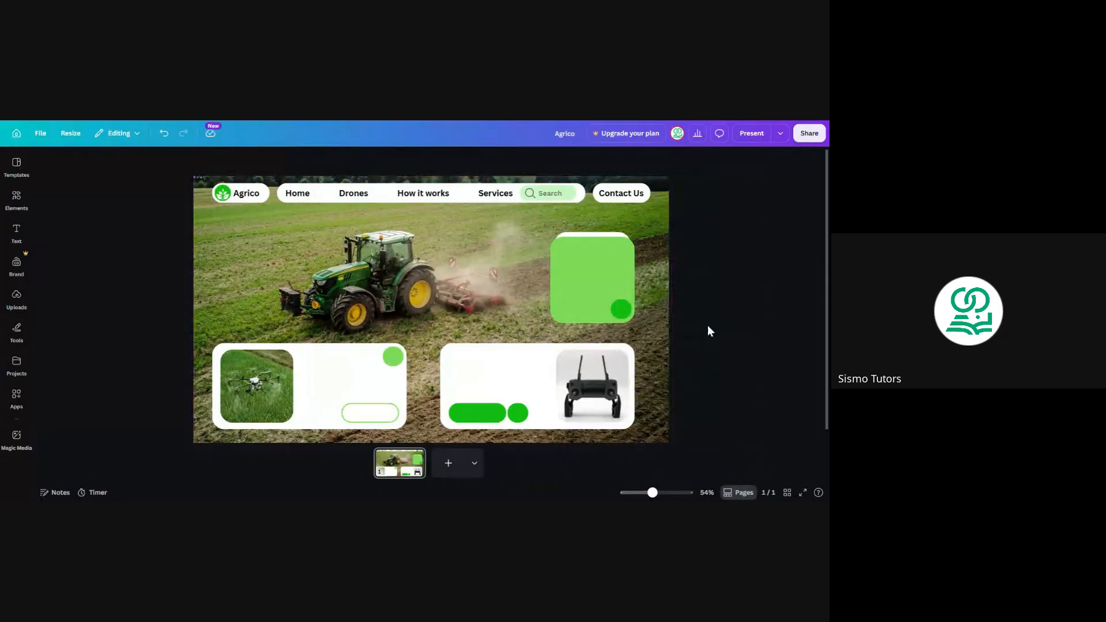
click(16, 196)
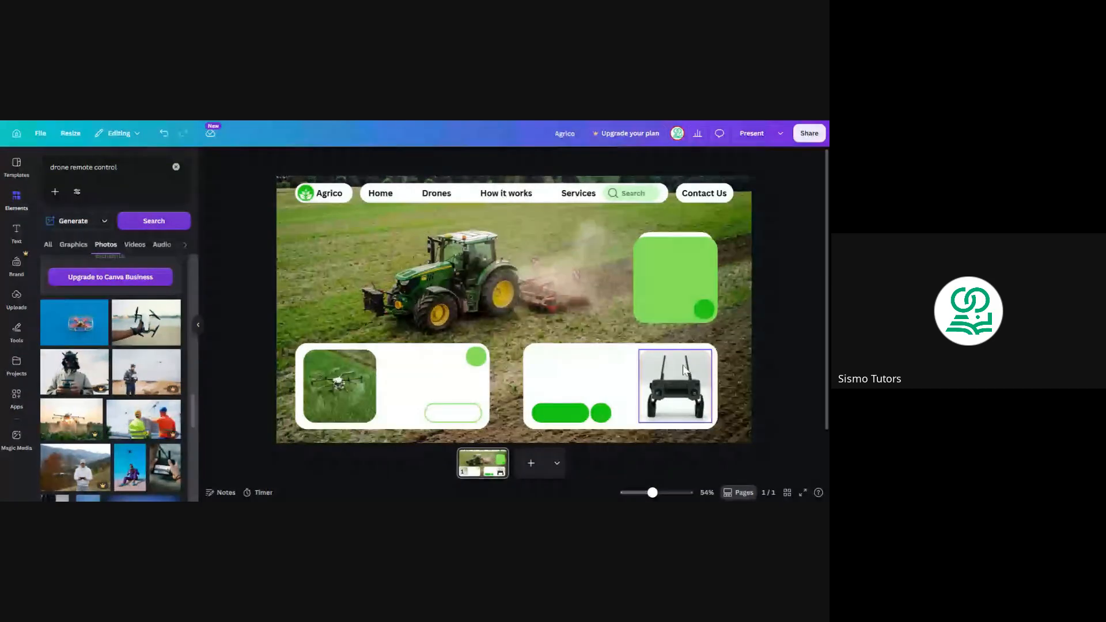
scroll(101, 389, down, 10)
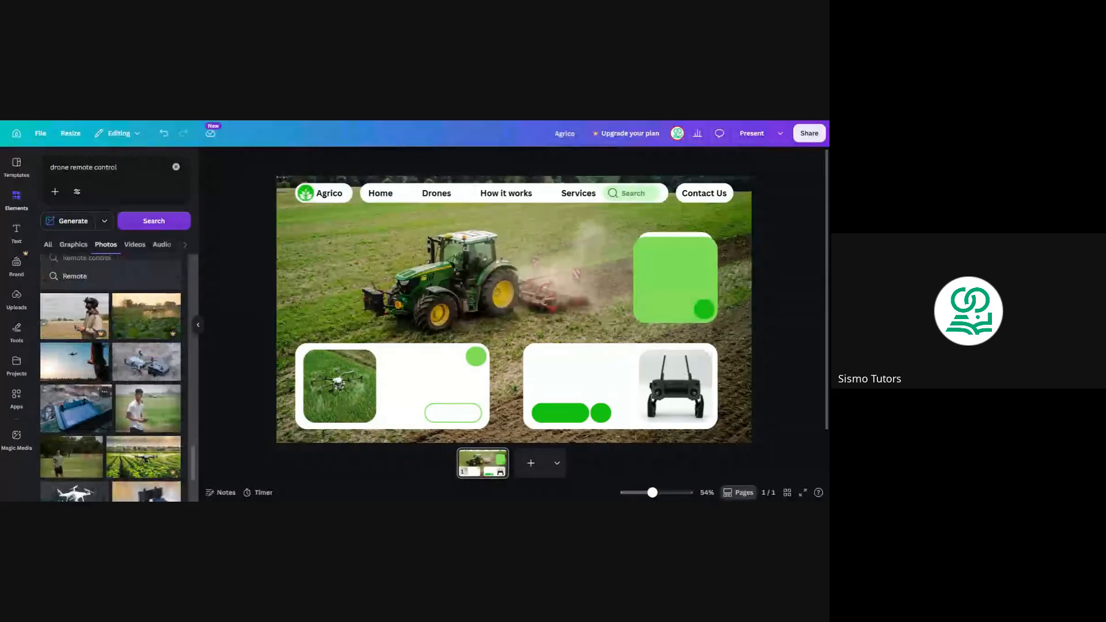
scroll(110, 380, down, 2)
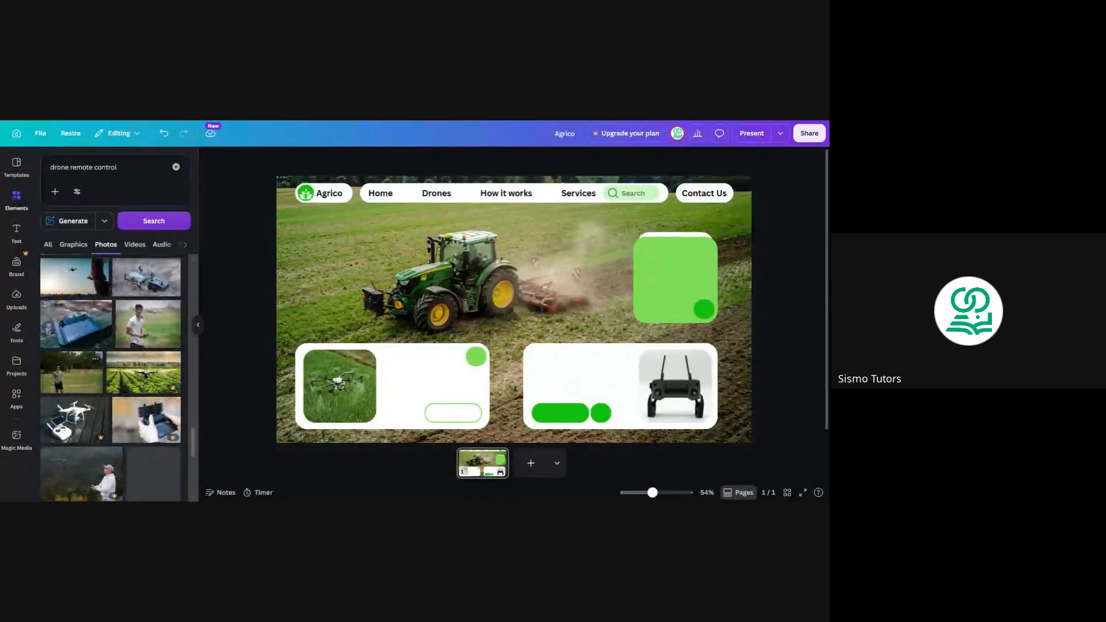
scroll(160, 384, down, 3)
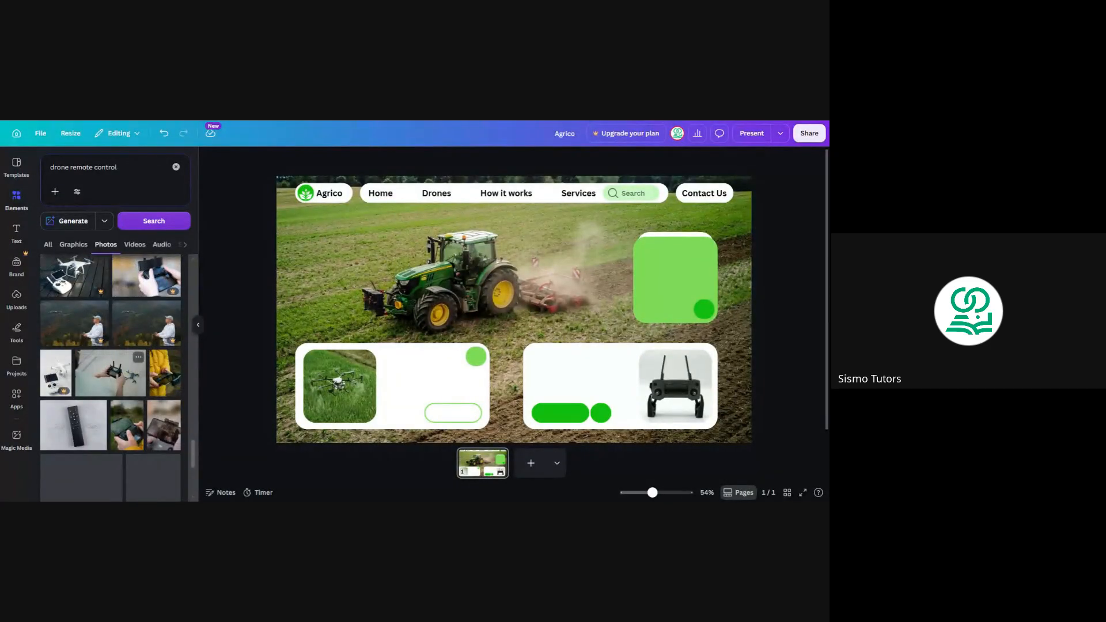
click(160, 384)
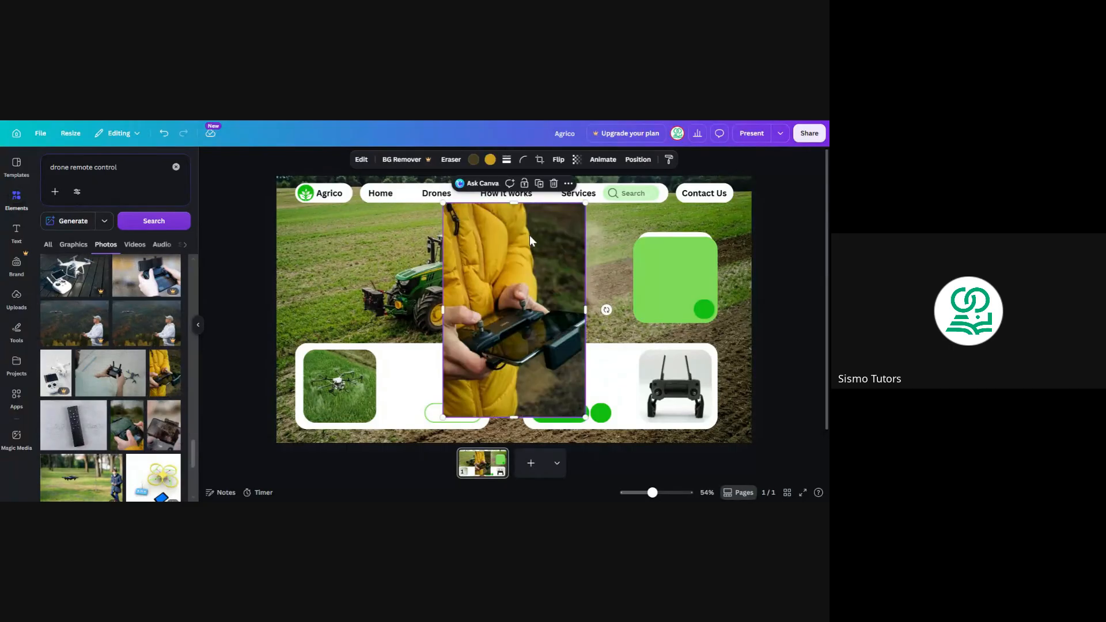
drag(512, 206, 521, 264)
drag(518, 417, 519, 386)
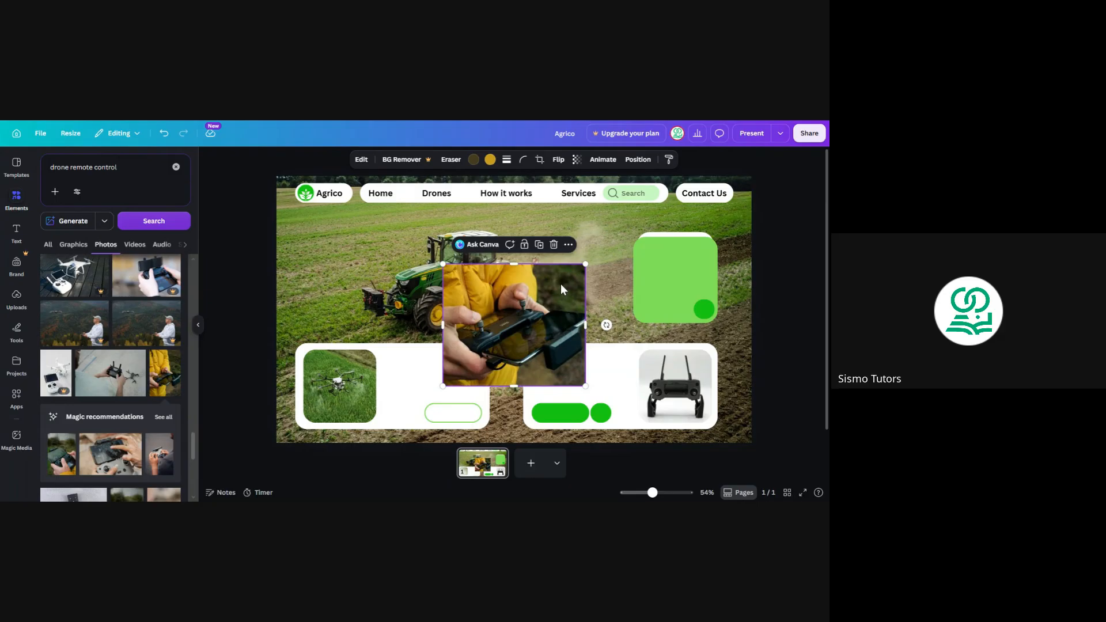
drag(561, 286, 675, 404)
Step: Crop the photo of hands holding a controller against a dark green background to a square and place it in the right card's image frame
scroll(88, 402, down, 3)
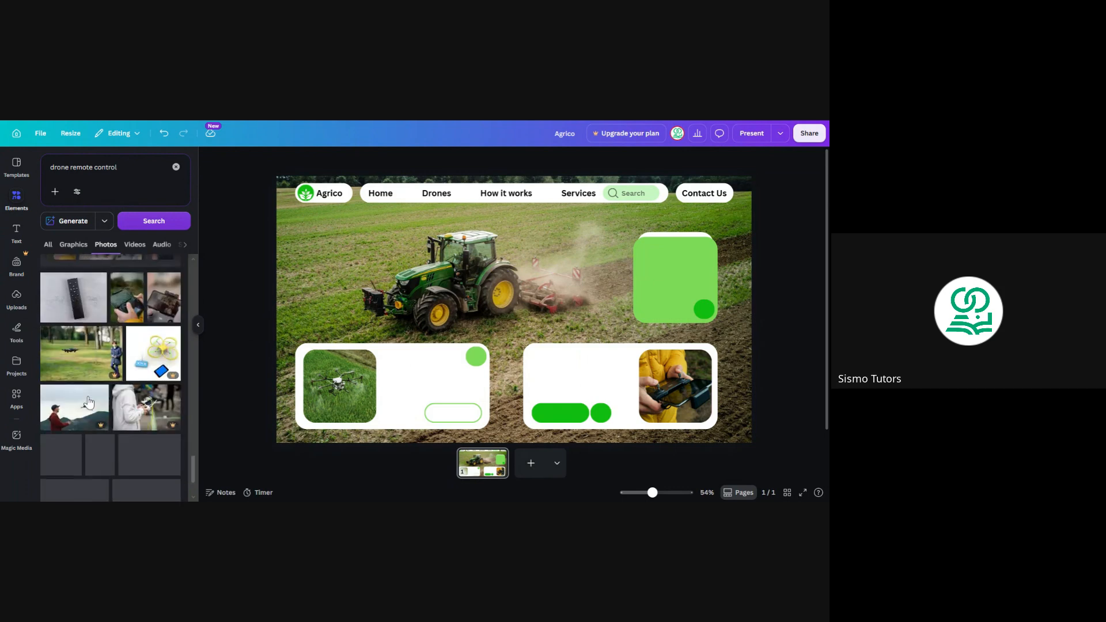
click(64, 357)
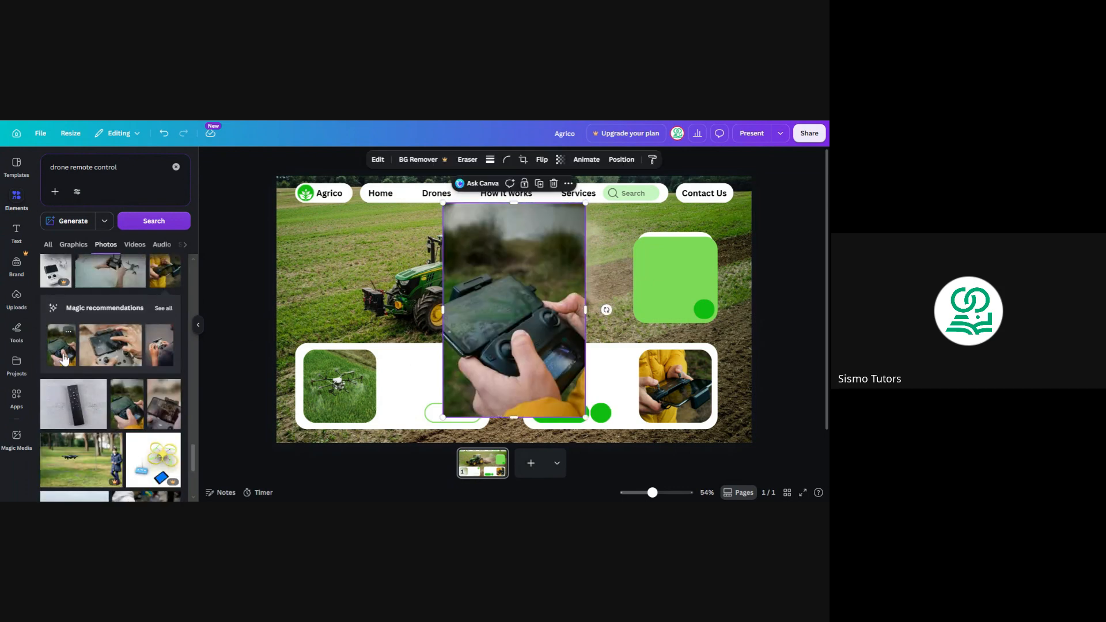
drag(513, 204, 525, 252)
mouse_move(513, 415)
mouse_down()
mouse_move(519, 379)
mouse_move(518, 394)
mouse_up()
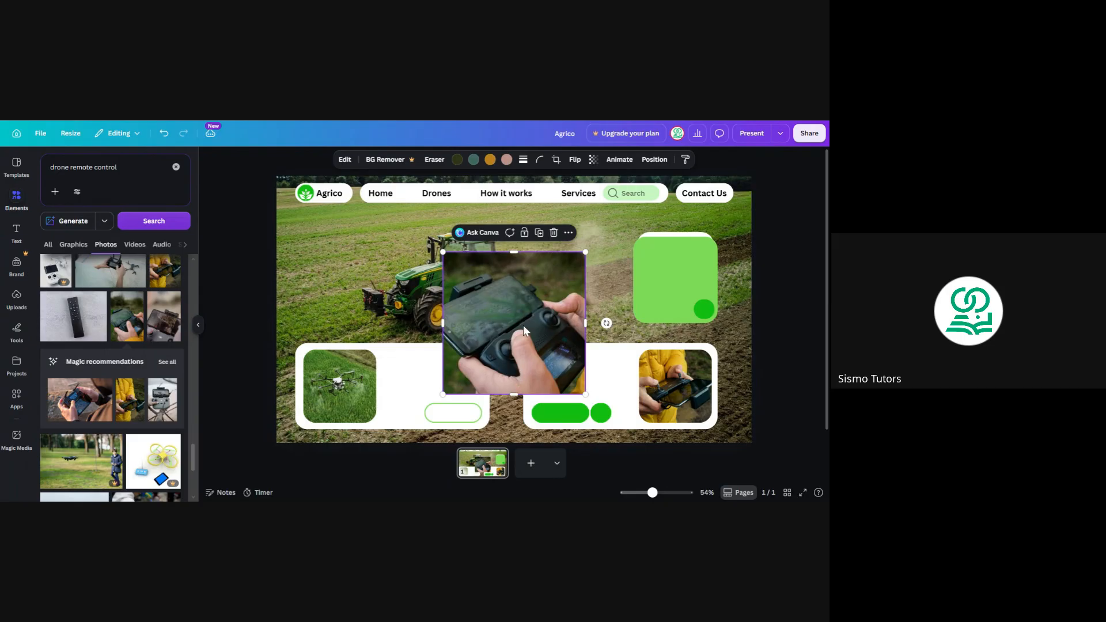
drag(524, 330, 677, 369)
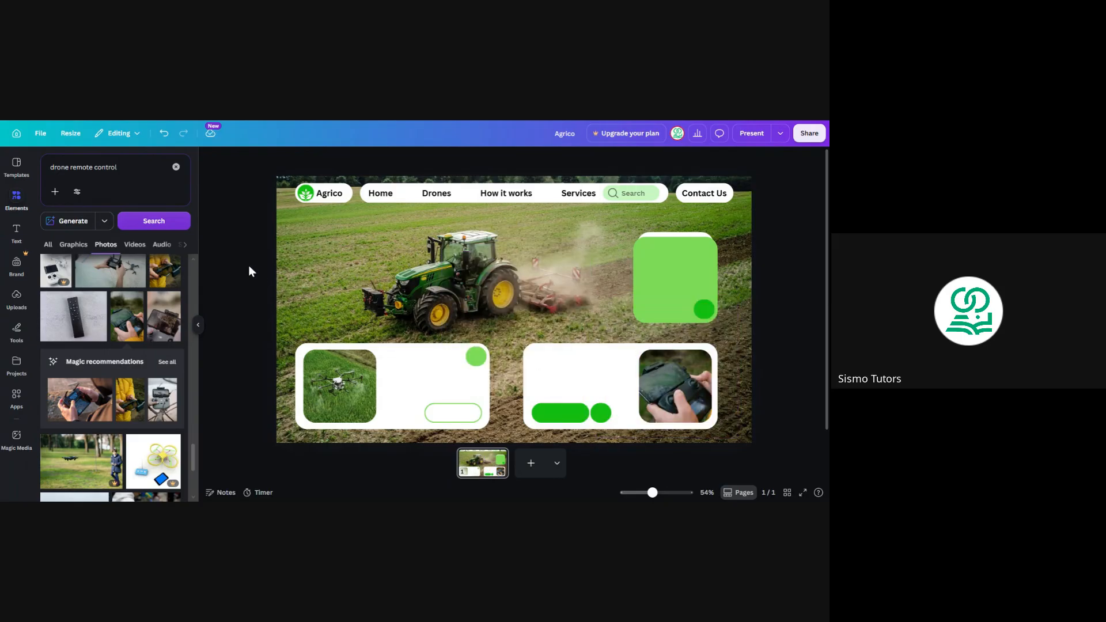
click(196, 325)
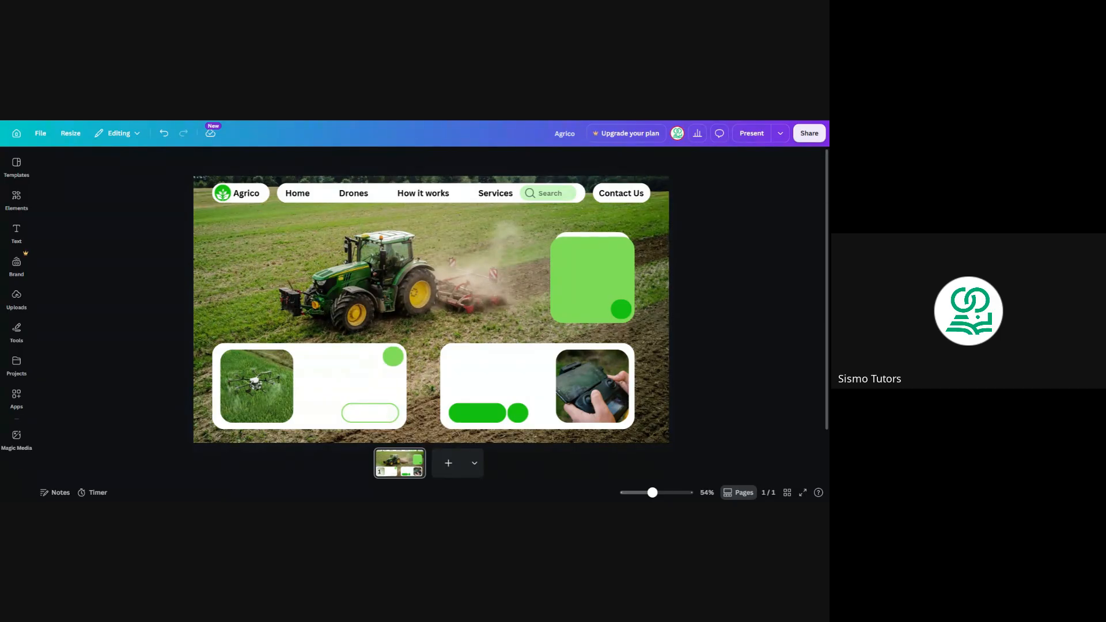
Step: Duplicate "Agrico" into the left card, reading "Drones are categorized into four primary types based on their structural design and flight mechanics: Multi-rotor, Fixed-wing, Single-rotor, and Hybrid VTOL"
click(249, 194)
click(278, 218)
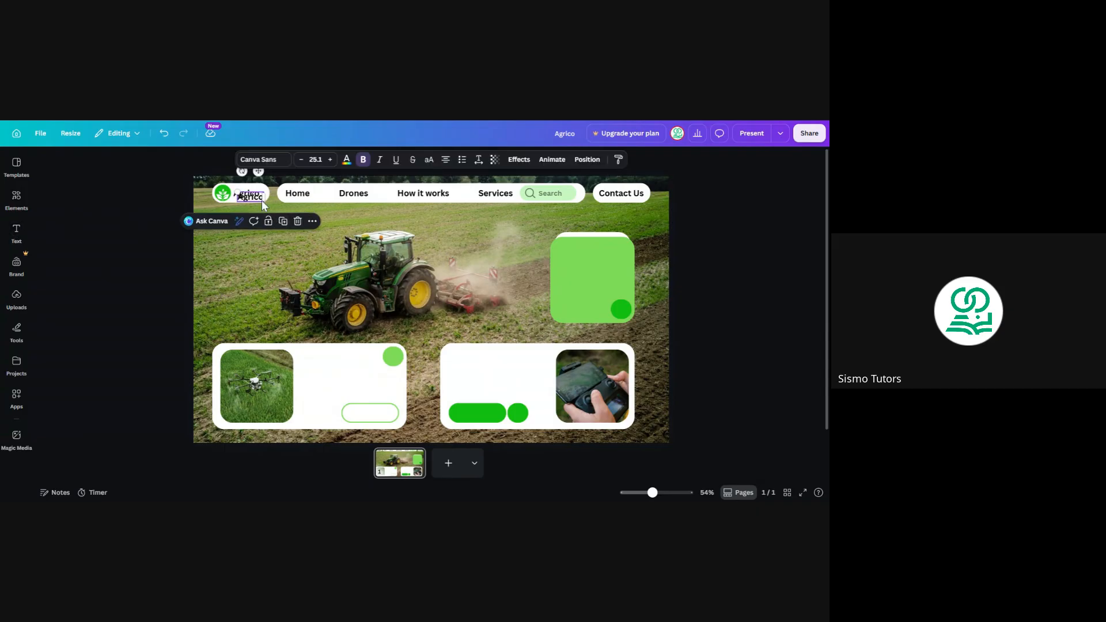
drag(257, 199, 323, 377)
double_click(322, 374)
text(Drones are categorized into four primary types based on their structural design and flight mechanics: Multi-rotor, Fixed-wing, Single-rotor, and Hybrid VTOL)
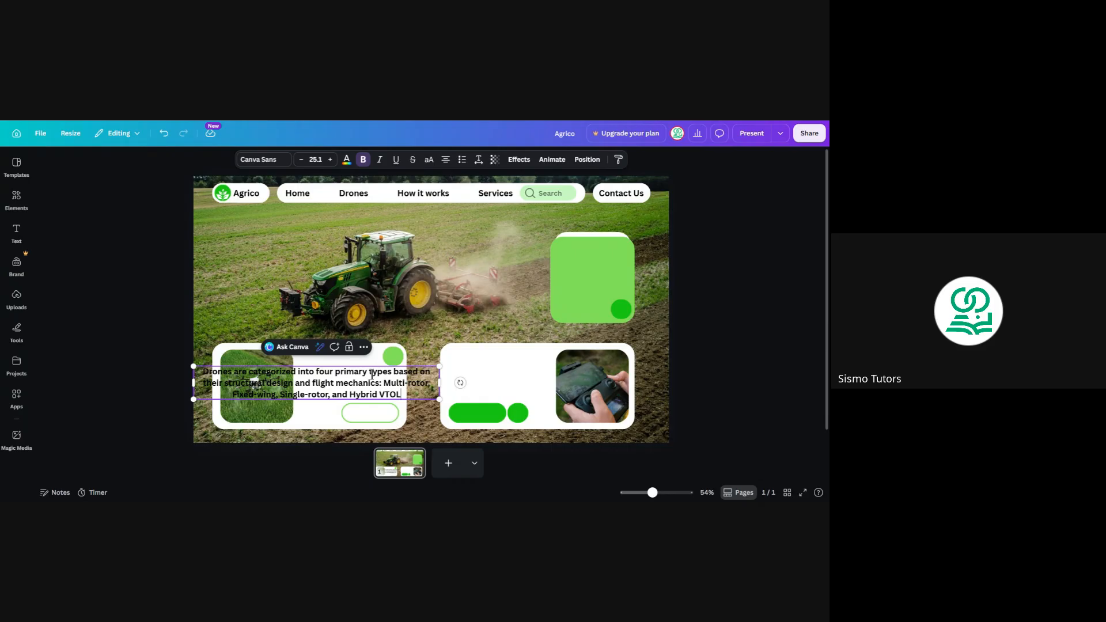
Step: Copy "and Hybrid VTOL" from the left card's paragraph, trim the paragraph to end at "mechanics", and narrow its text box to clear most of the drone image
drag(401, 395, 333, 396)
key(ctrl+c)
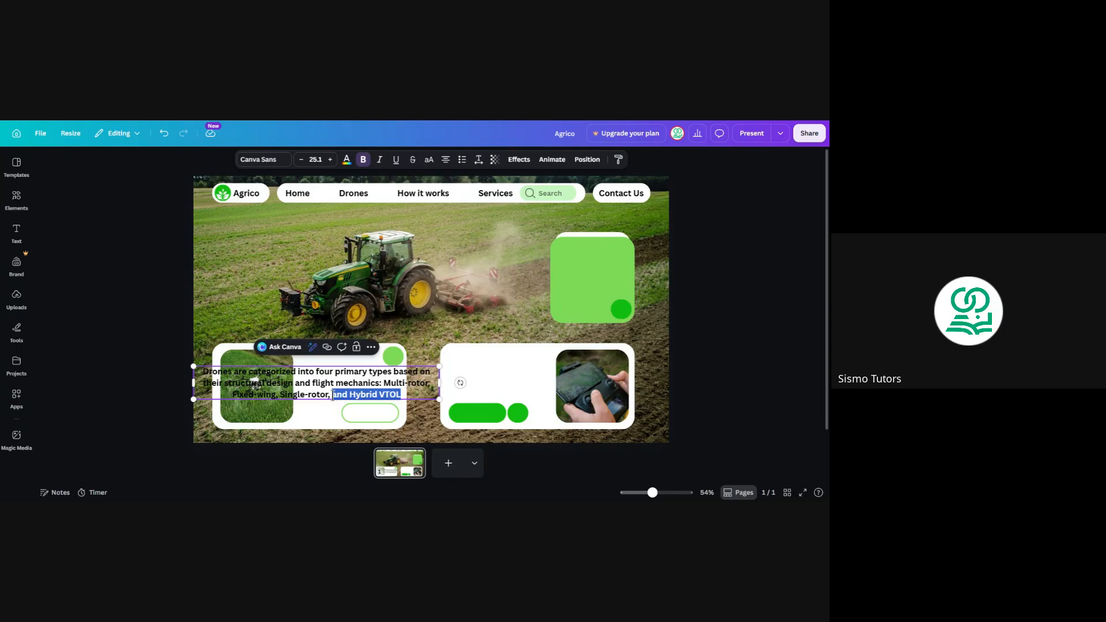
key(BackSpace)
key(BackSpace)
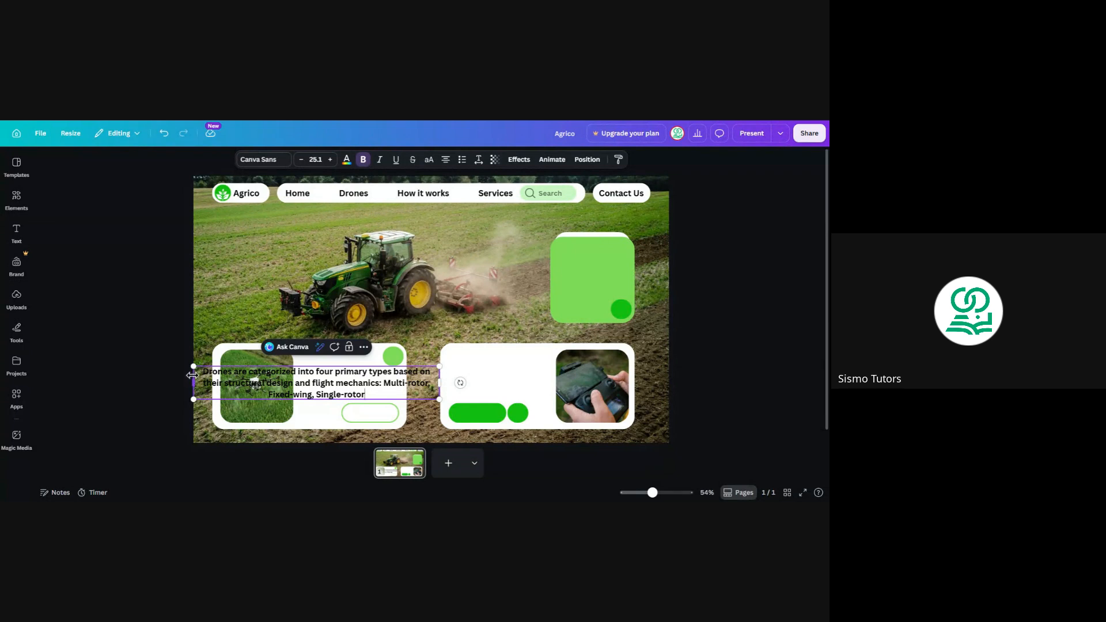
drag(193, 370, 285, 375)
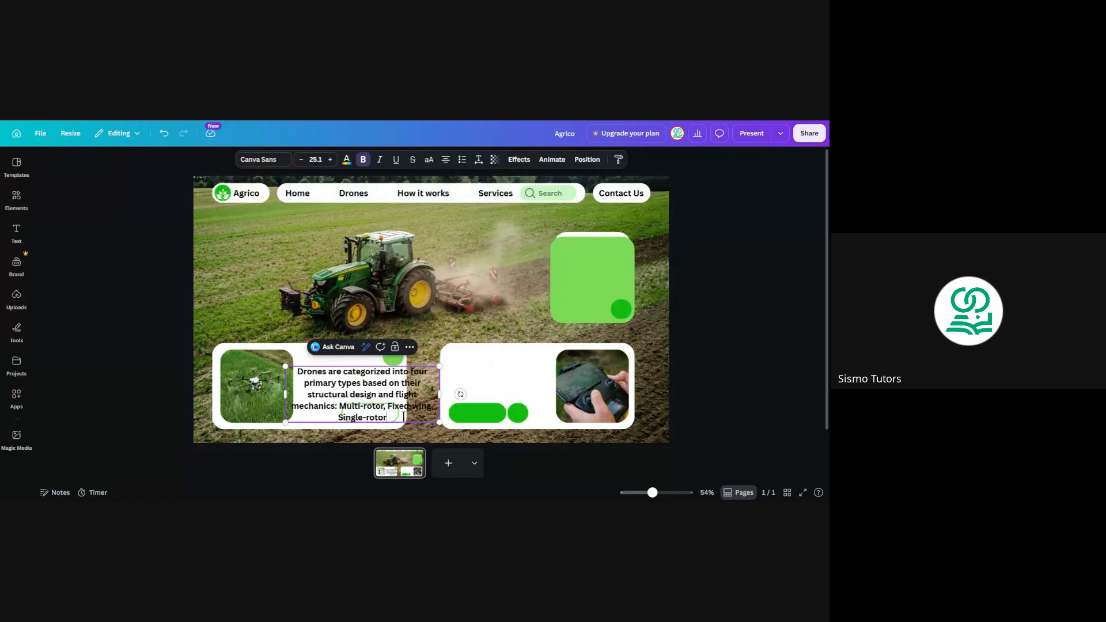
drag(400, 417, 339, 410)
key(BackSpace)
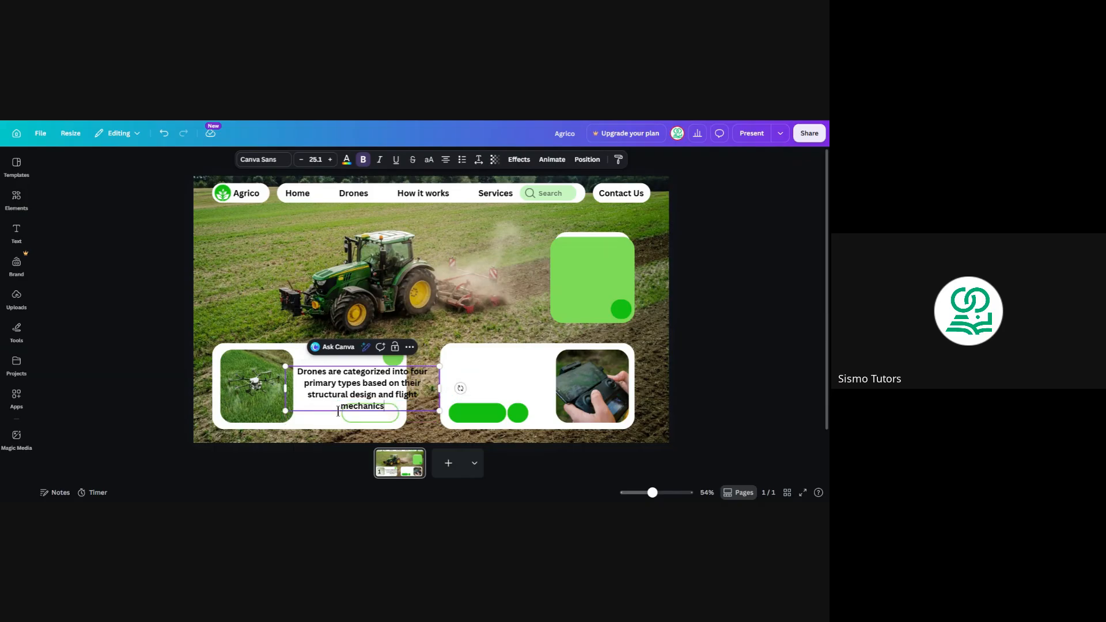
key(BackSpace)
key(BackSpace)
Step: Scale the left card's paragraph down to font size 17.6 and position it between the drone image and the card's edge
drag(439, 411, 394, 396)
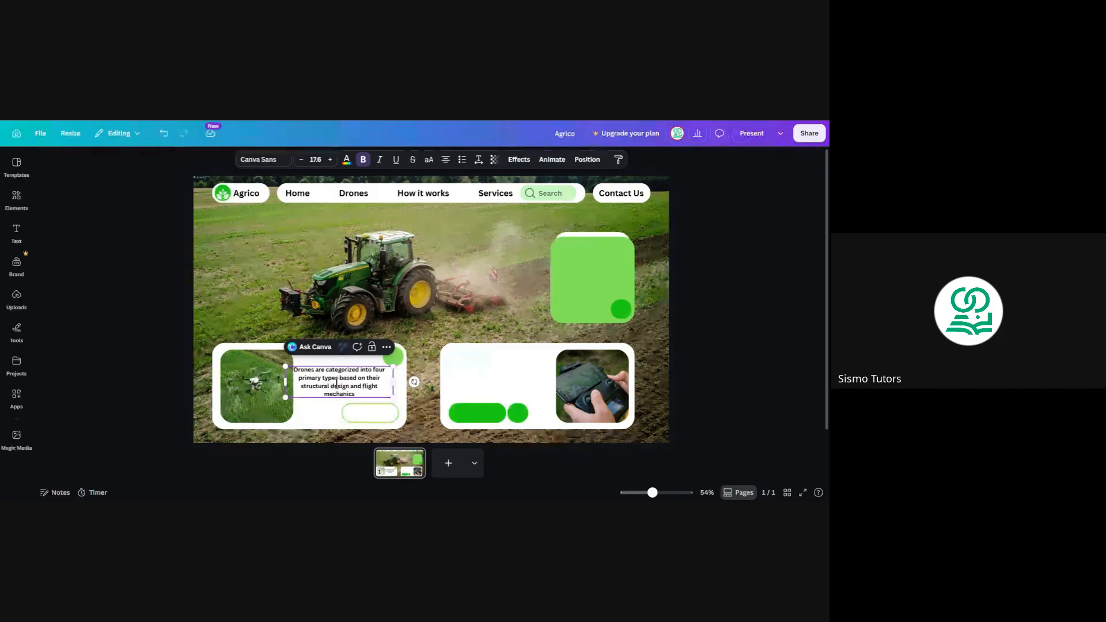
click(154, 337)
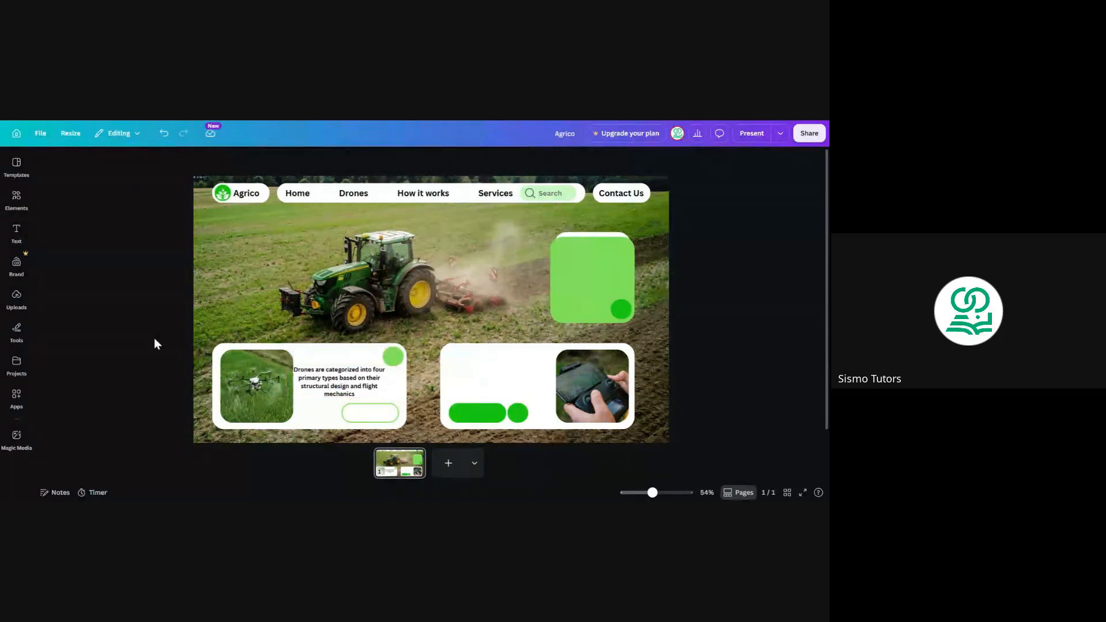
drag(335, 387, 346, 391)
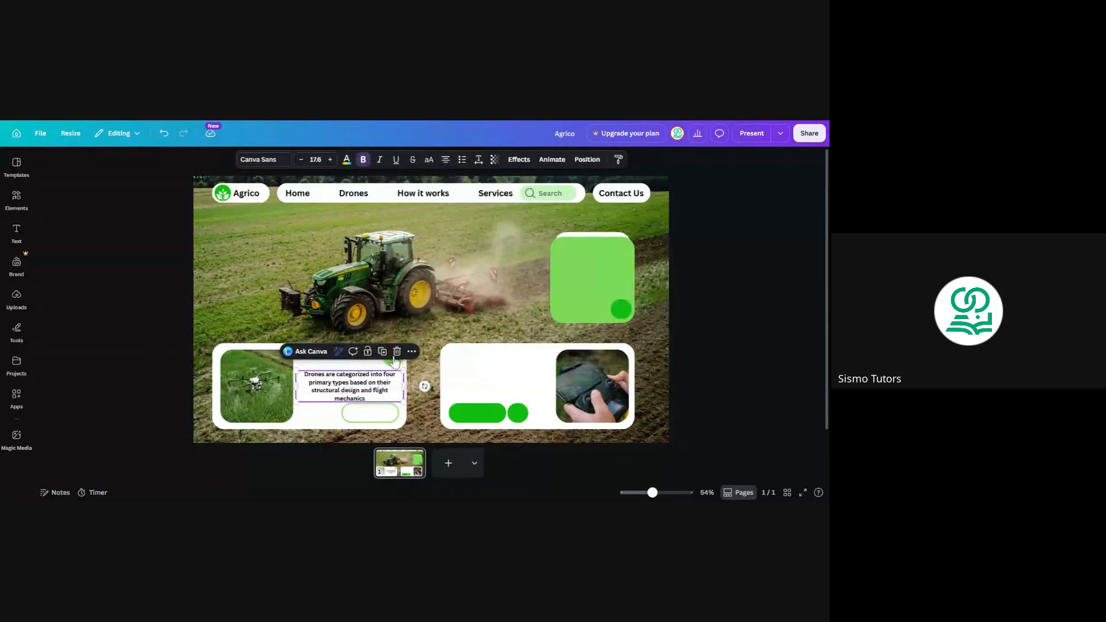
Step: Justify the left card's paragraph, fit it on three lines at font size 15.5, and align it with the outlined button's outer edge
click(446, 160)
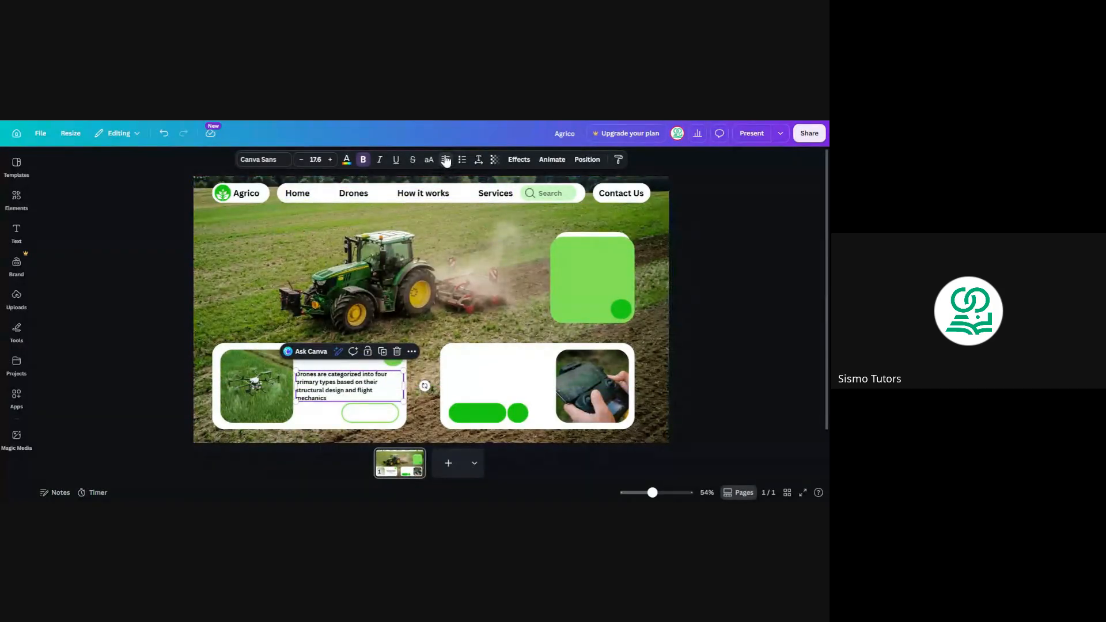
click(446, 160)
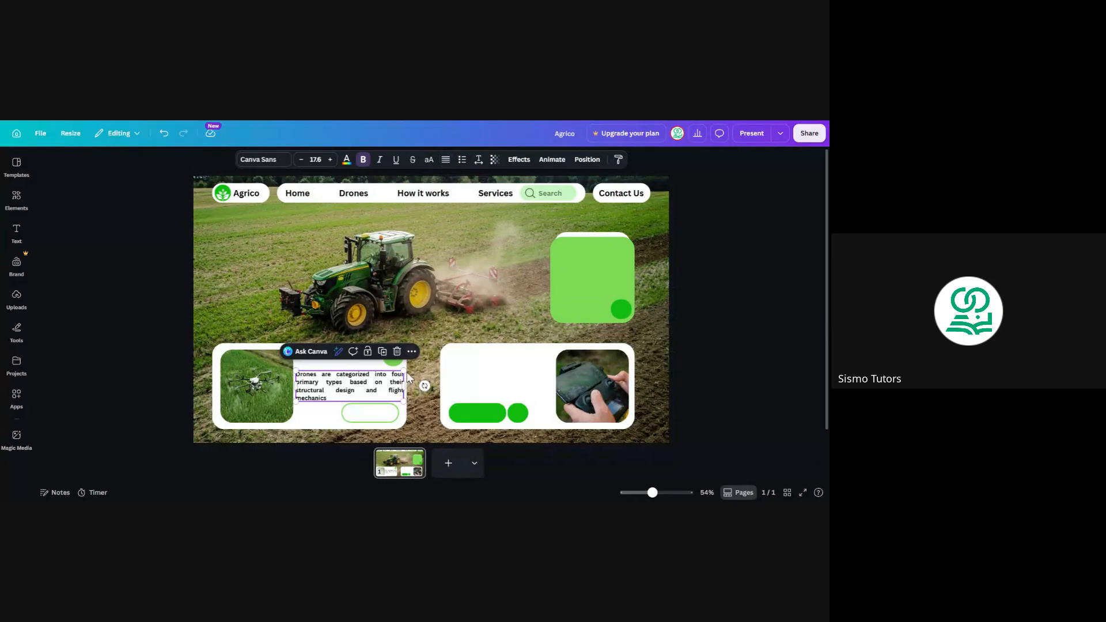
drag(404, 385, 412, 383)
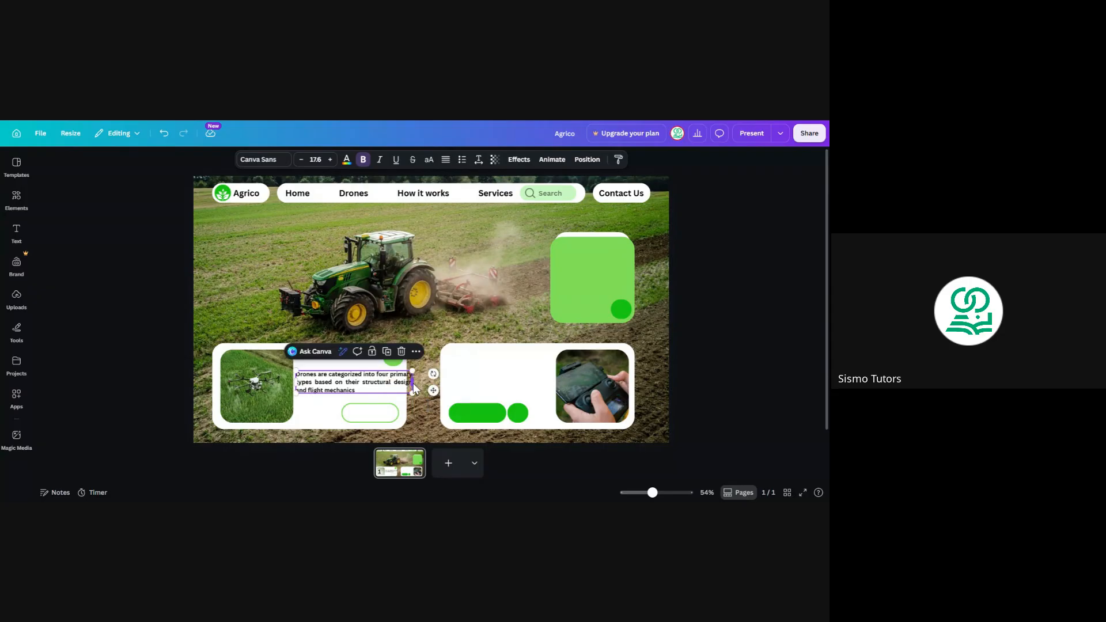
drag(296, 371, 354, 381)
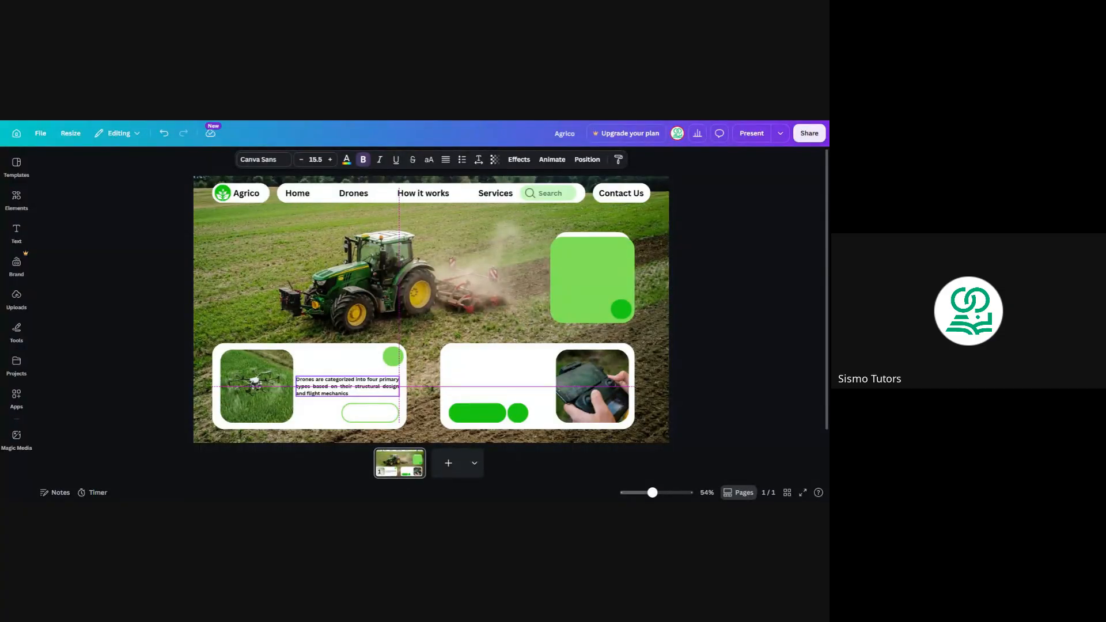
drag(353, 381, 353, 381)
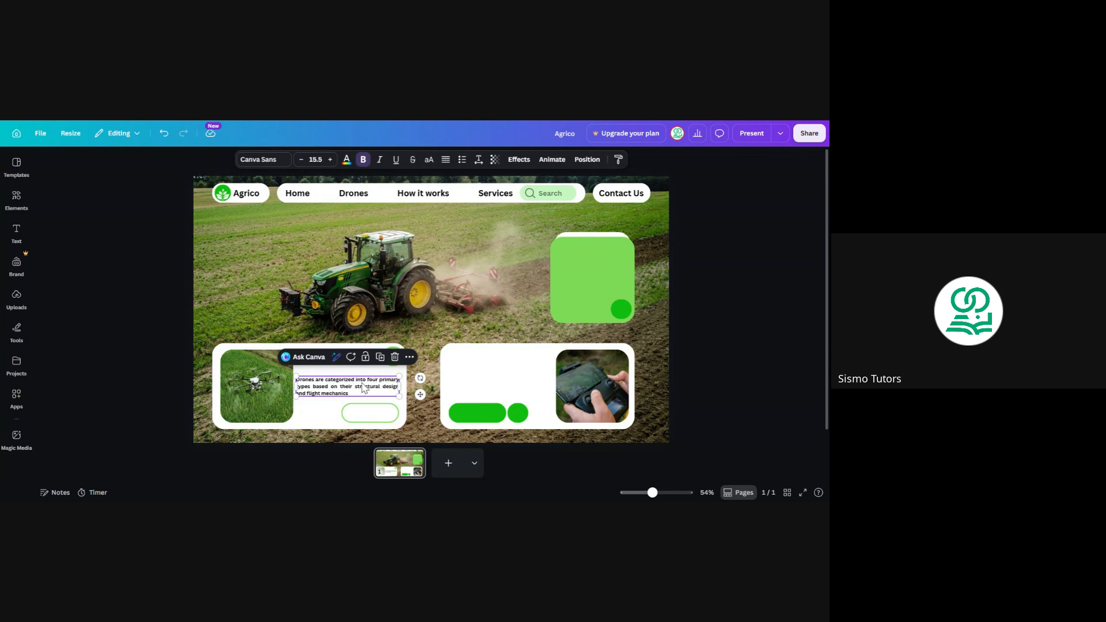
Step: Duplicate "Agrico" into the left card as the heading "Hybrid VTOL", placed above the paragraph and aligned with its starting edge
click(258, 196)
click(279, 217)
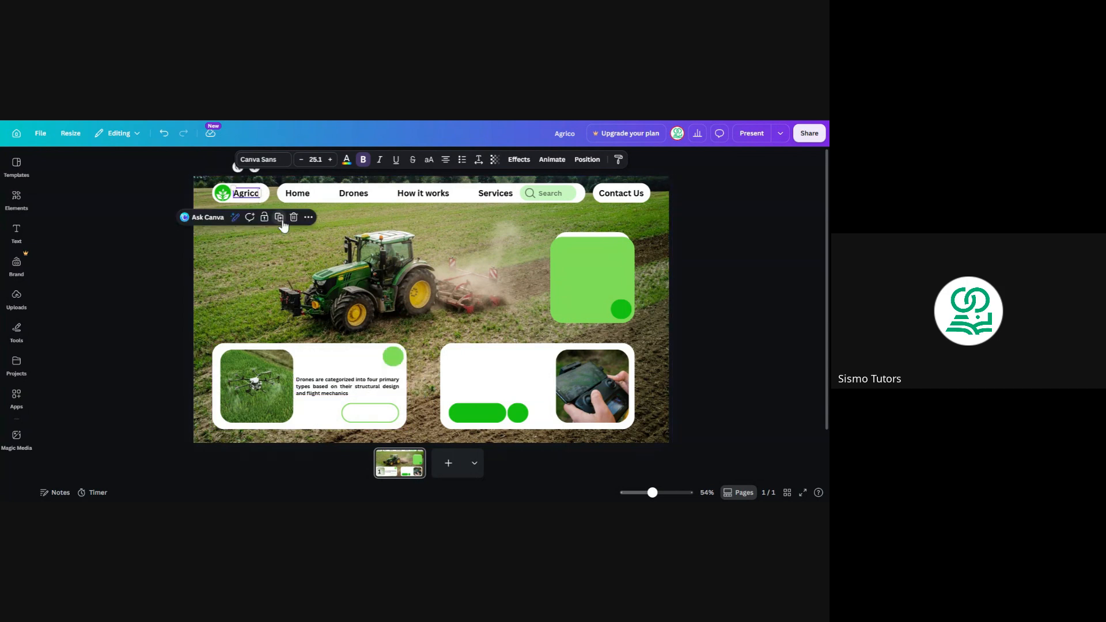
drag(258, 199, 314, 367)
double_click(314, 367)
key(ctrl+v)
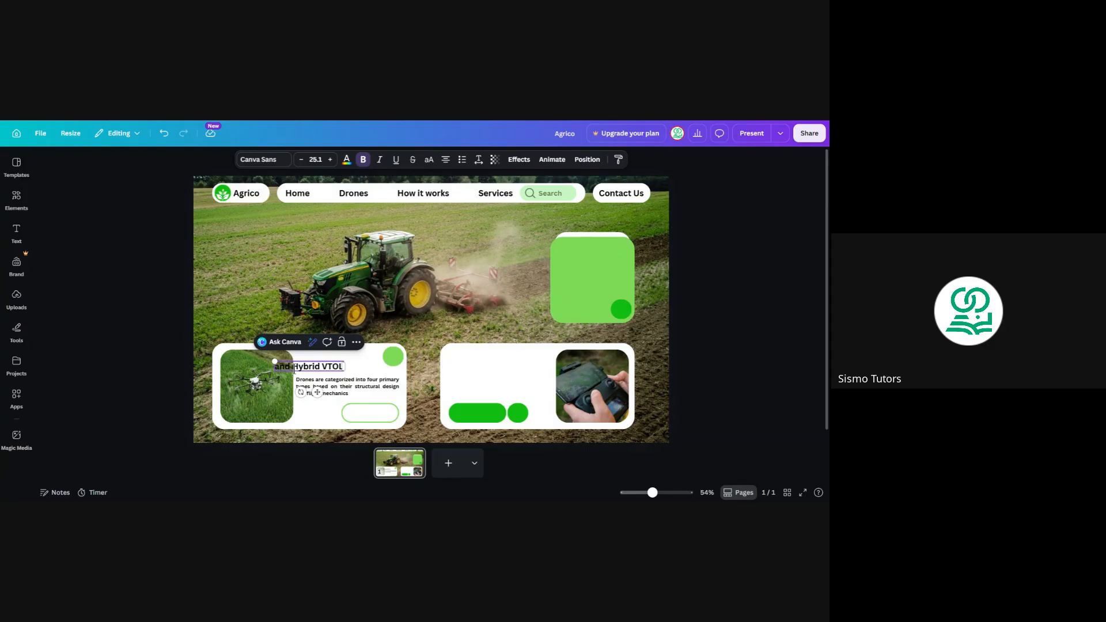
key(BackSpace)
drag(316, 393, 330, 396)
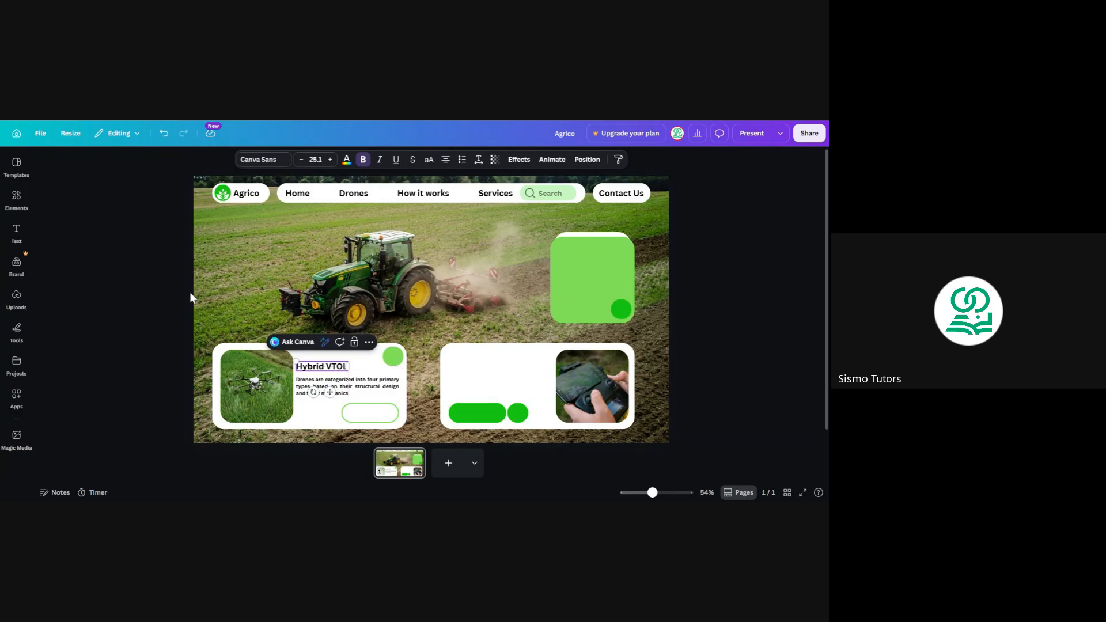
click(162, 280)
Step: Colour the left card's "Hybrid VTOL" heading with the bright green already used in the design
click(308, 364)
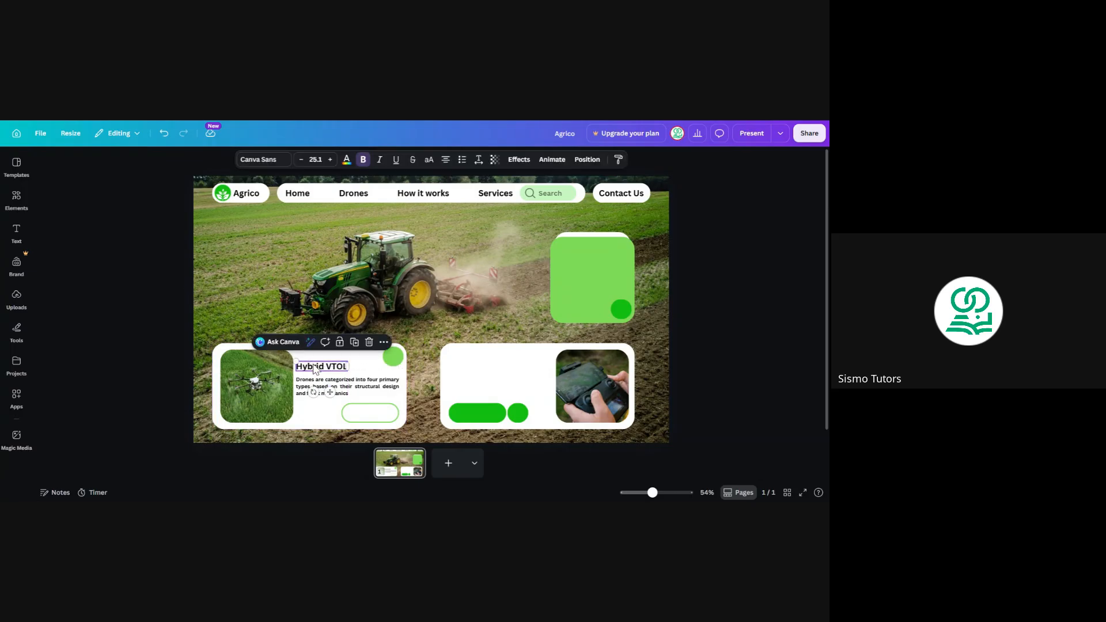
click(346, 161)
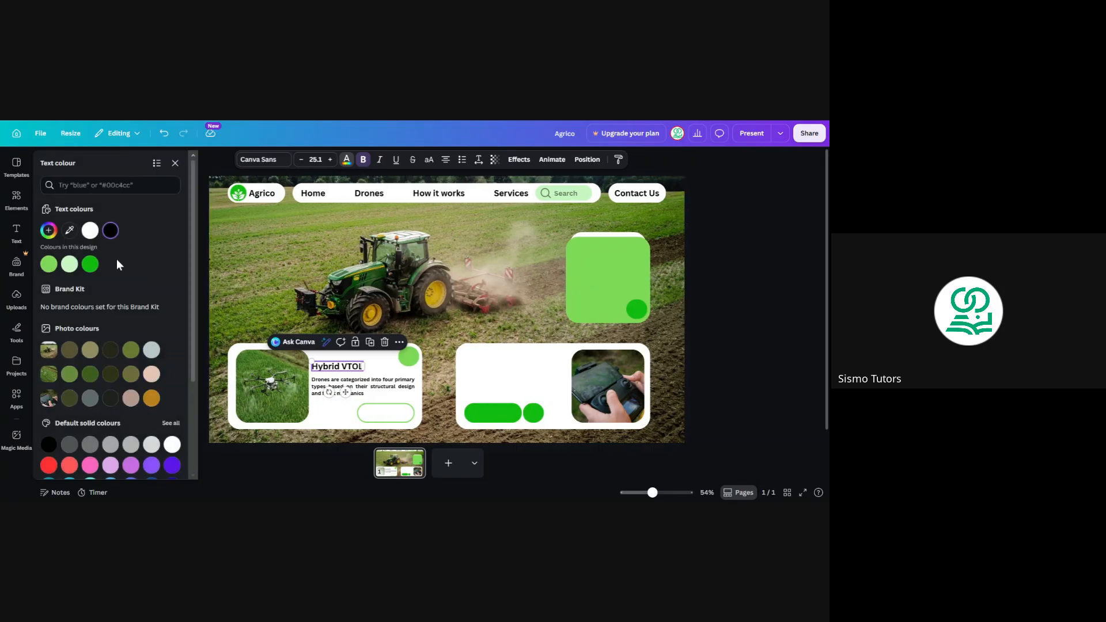
click(89, 265)
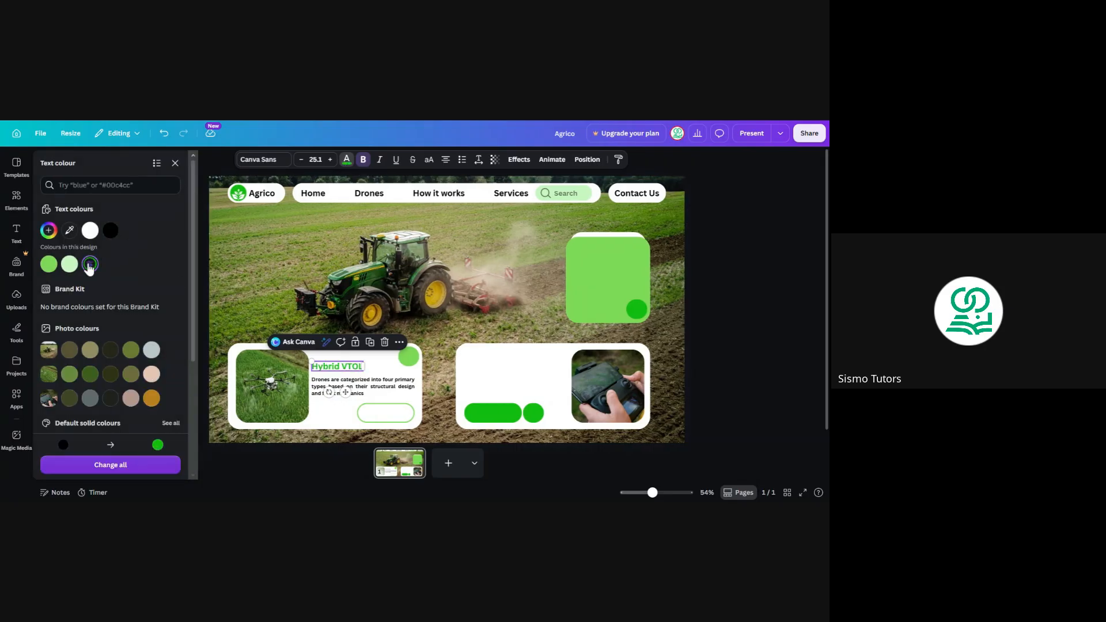
click(249, 455)
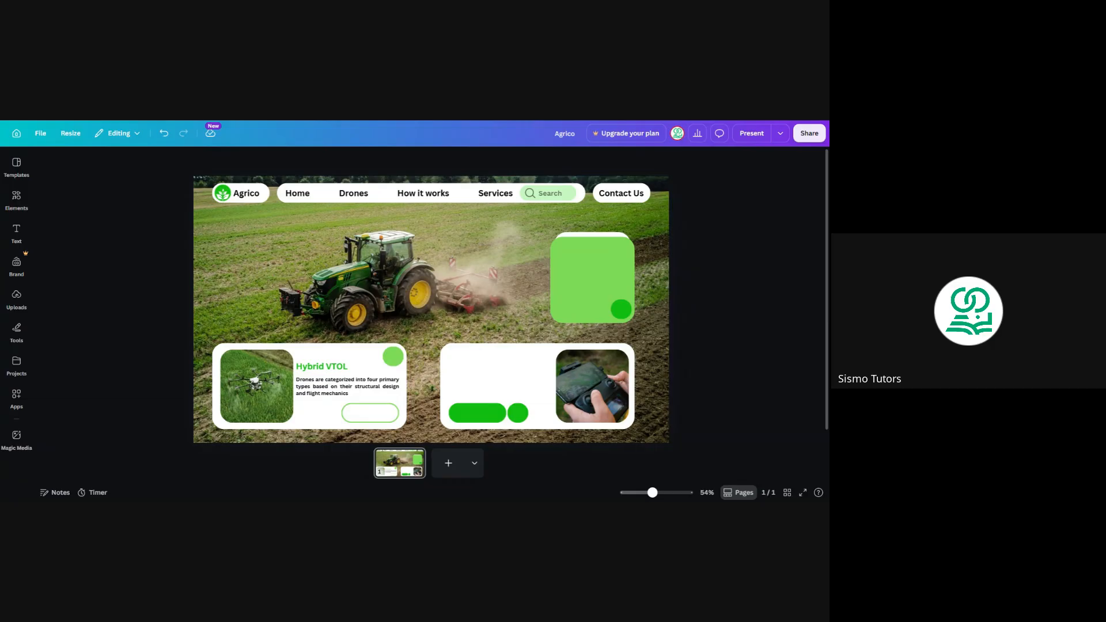
Step: Darken the left card's "Hybrid VTOL" heading to a deep green using a custom solid text colour
click(321, 367)
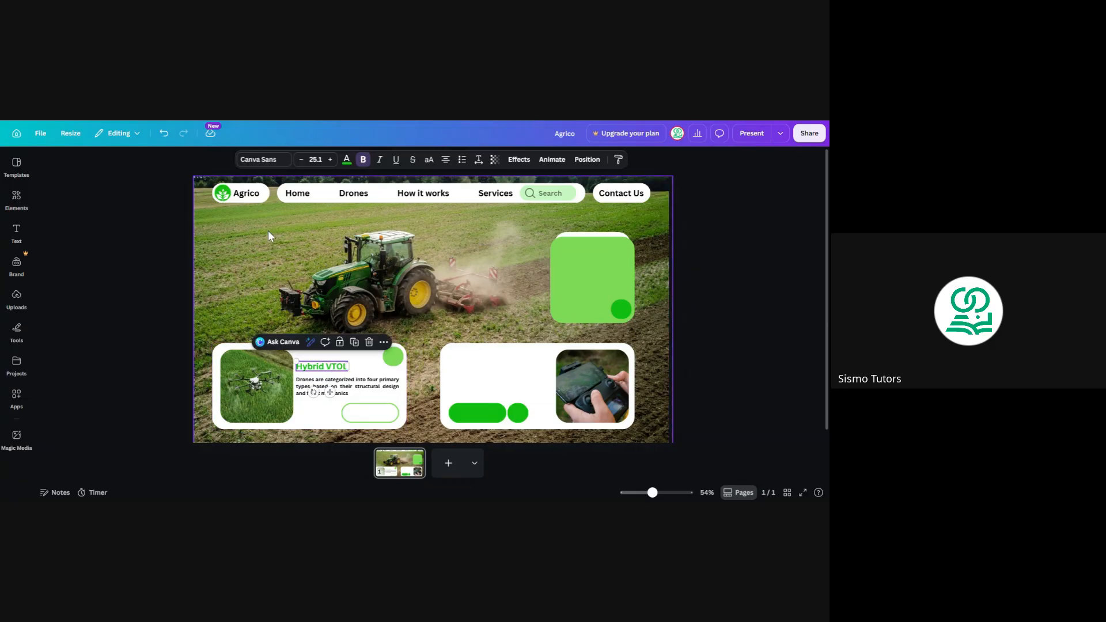
click(347, 162)
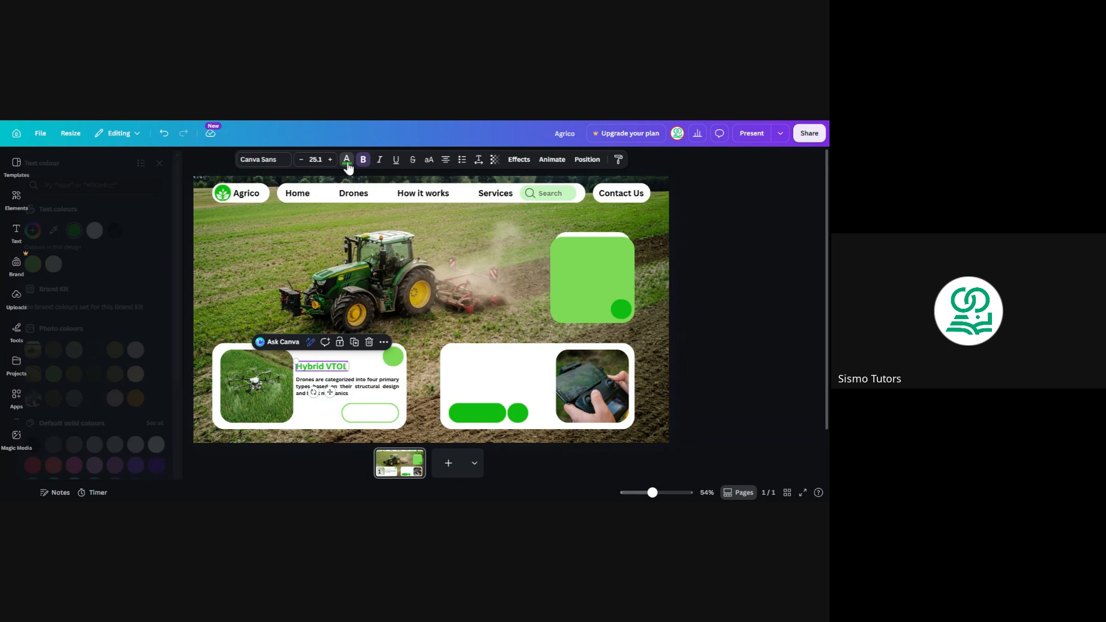
click(52, 232)
click(174, 294)
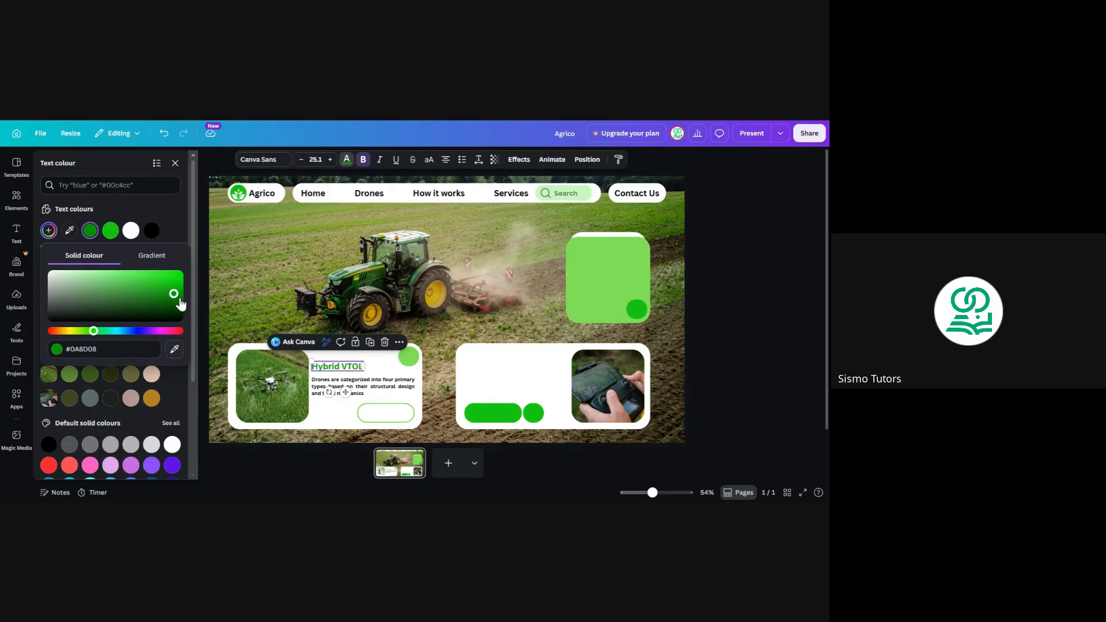
drag(176, 295, 177, 298)
click(532, 455)
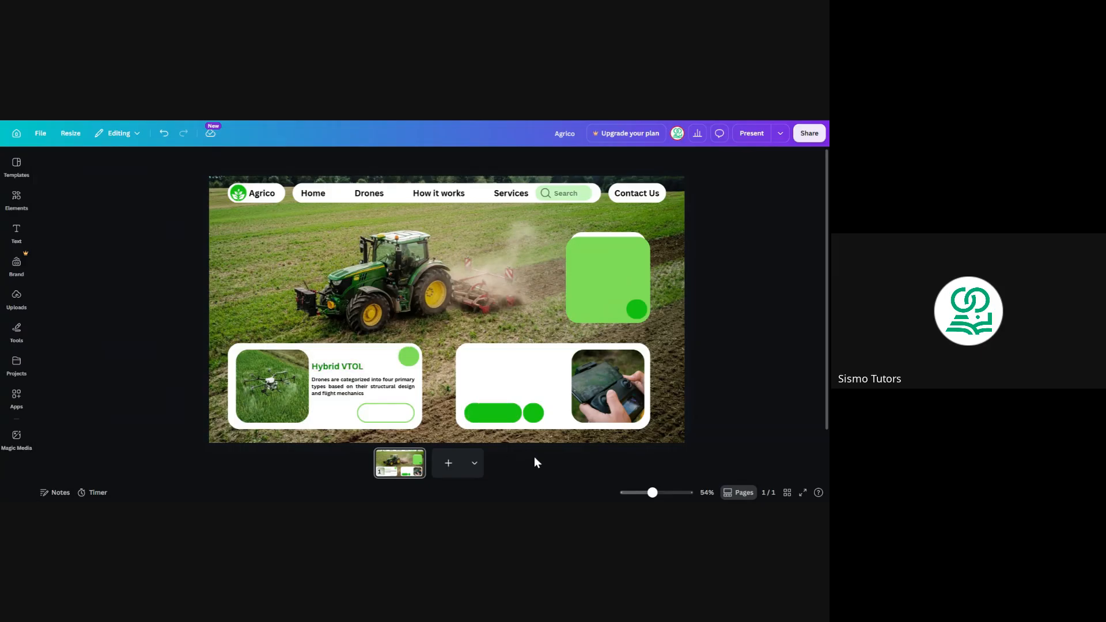
Step: Duplicate the left card's heading and paragraph into the right card, above the solid green button and aligned with its outer edge
click(323, 372)
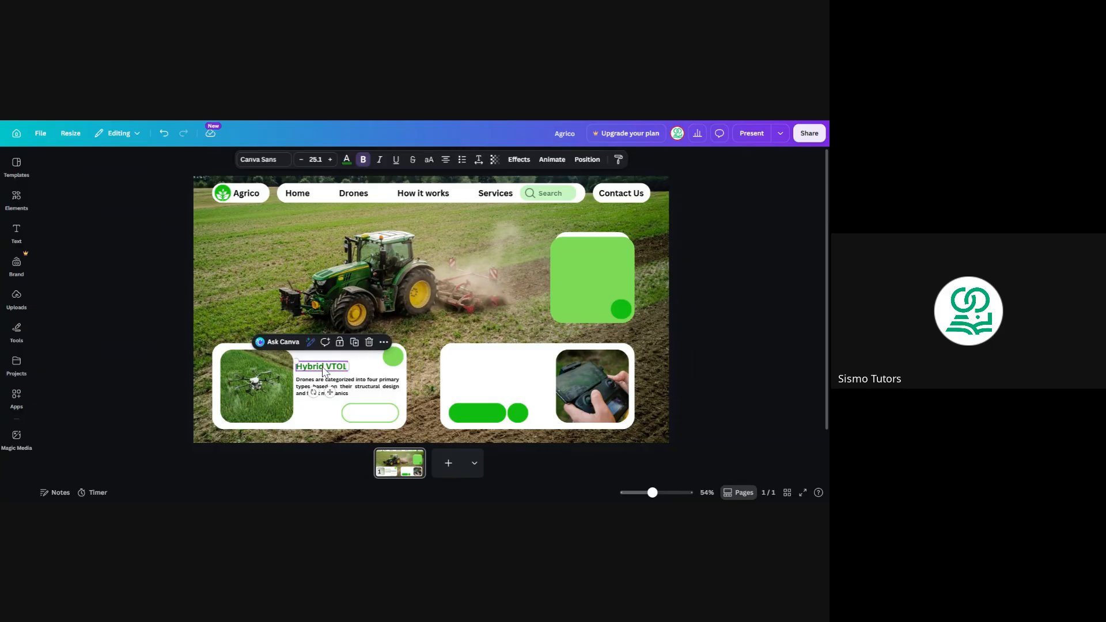
shift+click(342, 392)
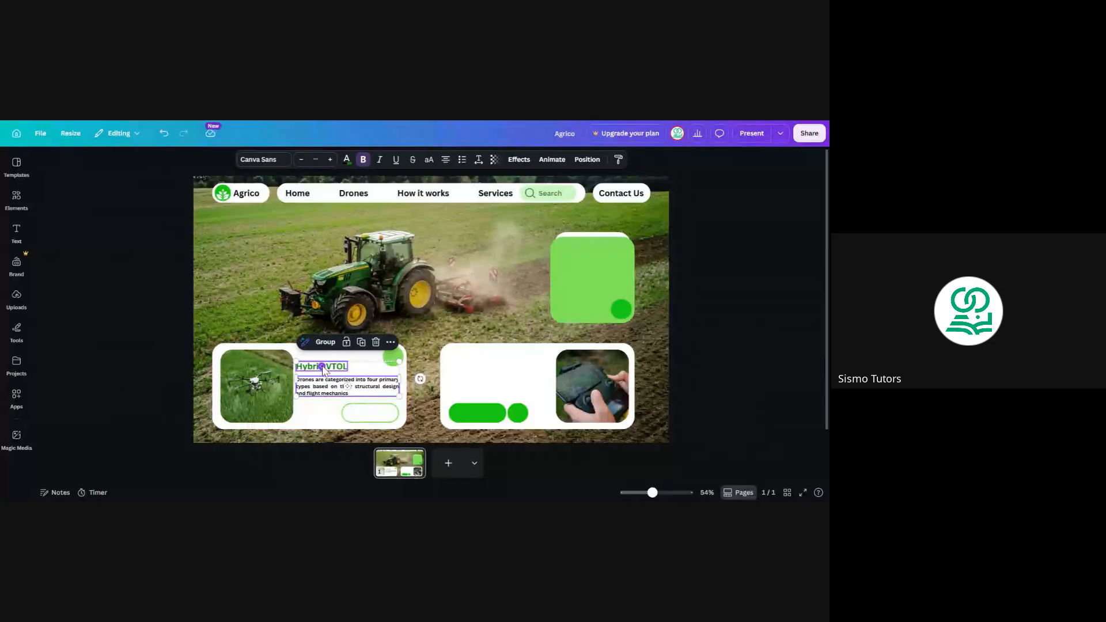
click(361, 342)
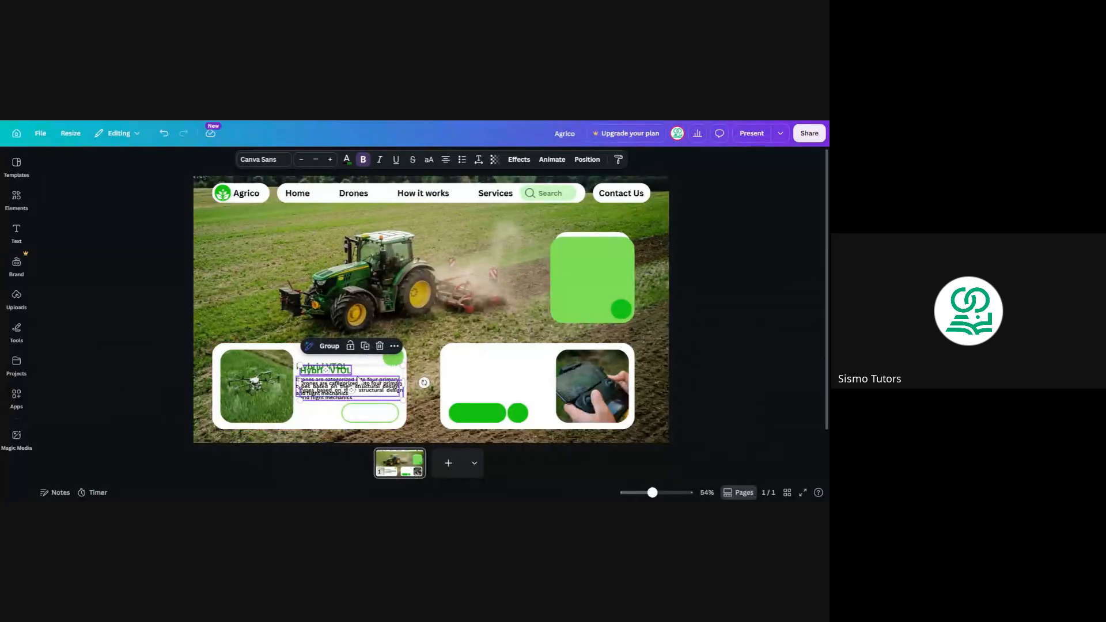
drag(361, 370, 505, 370)
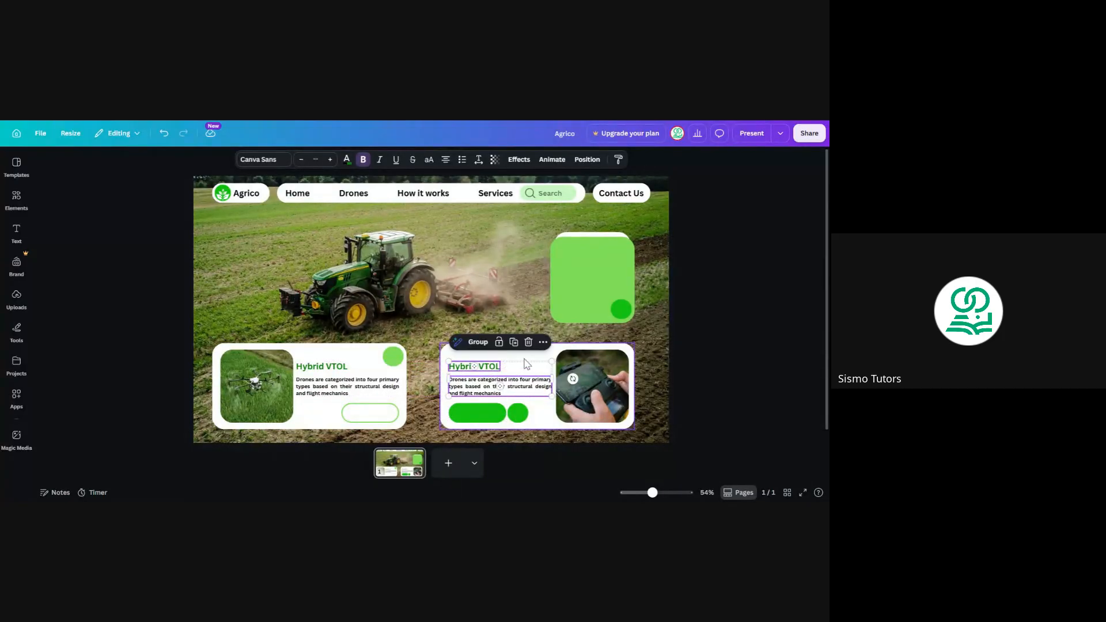
click(130, 280)
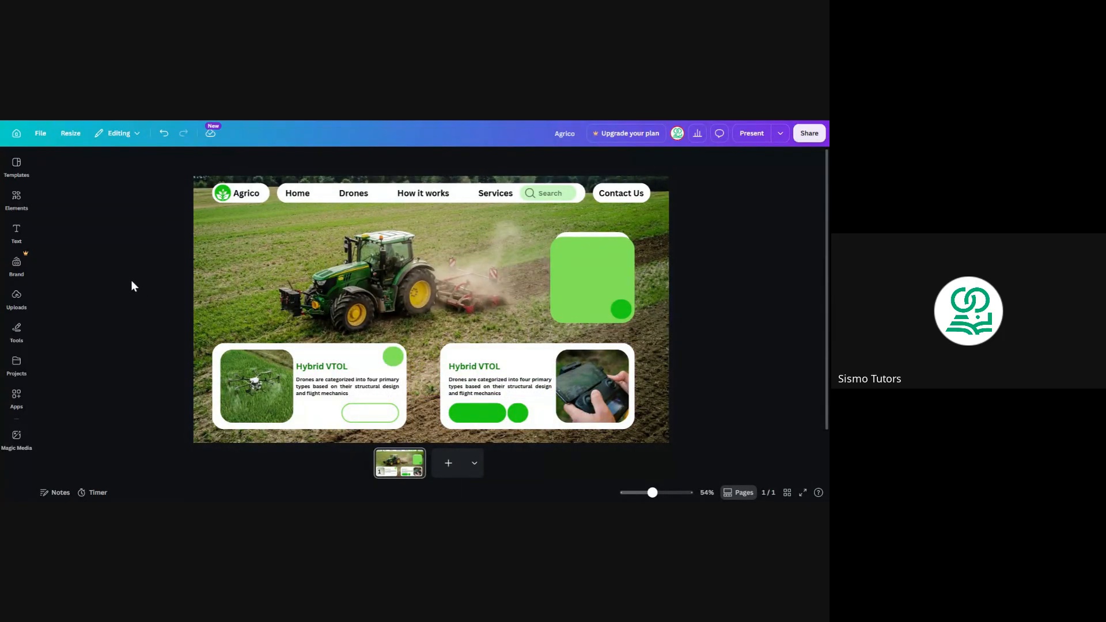
click(330, 367)
shift+click(339, 385)
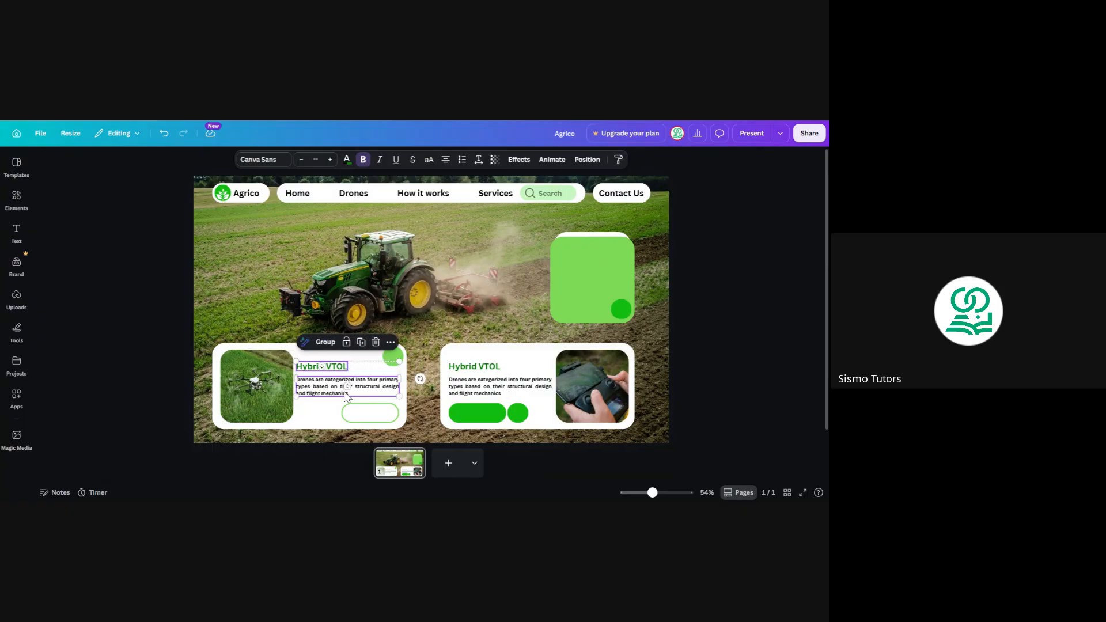
click(164, 331)
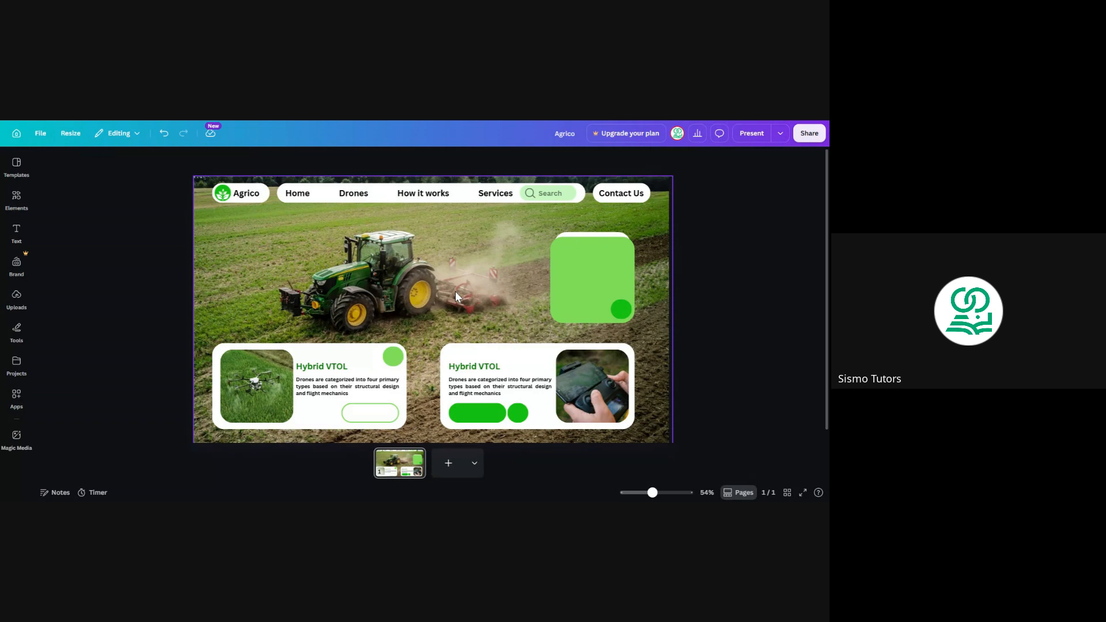
Step: Replace "Hybrid" with "Control" in the right card's heading so that it reads "Control VTOL"
double_click(473, 367)
double_click(473, 369)
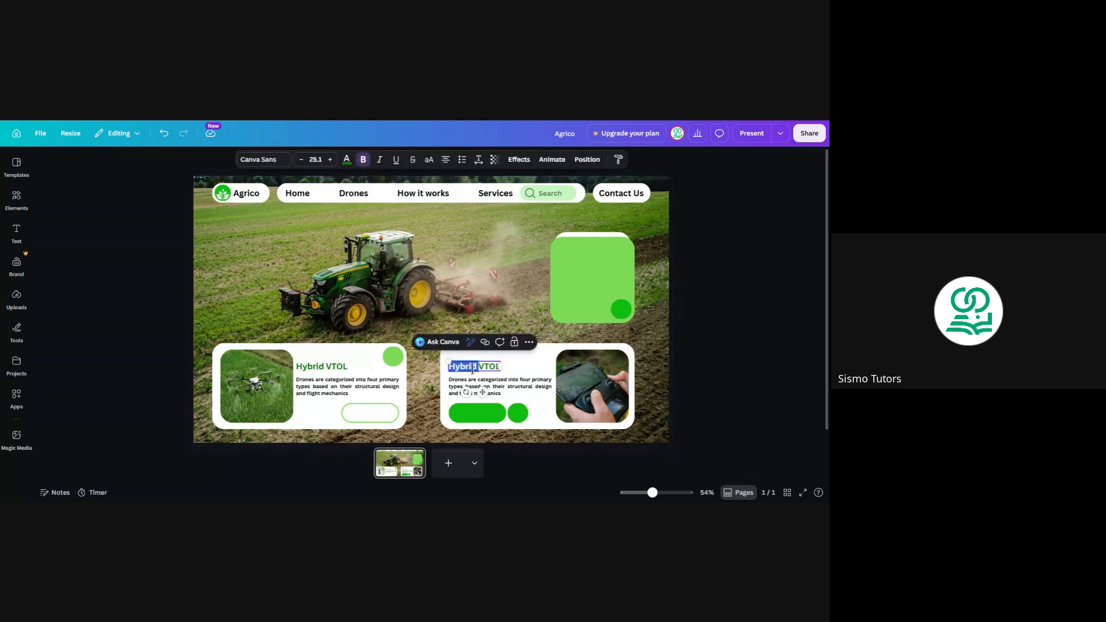
key(BackSpace)
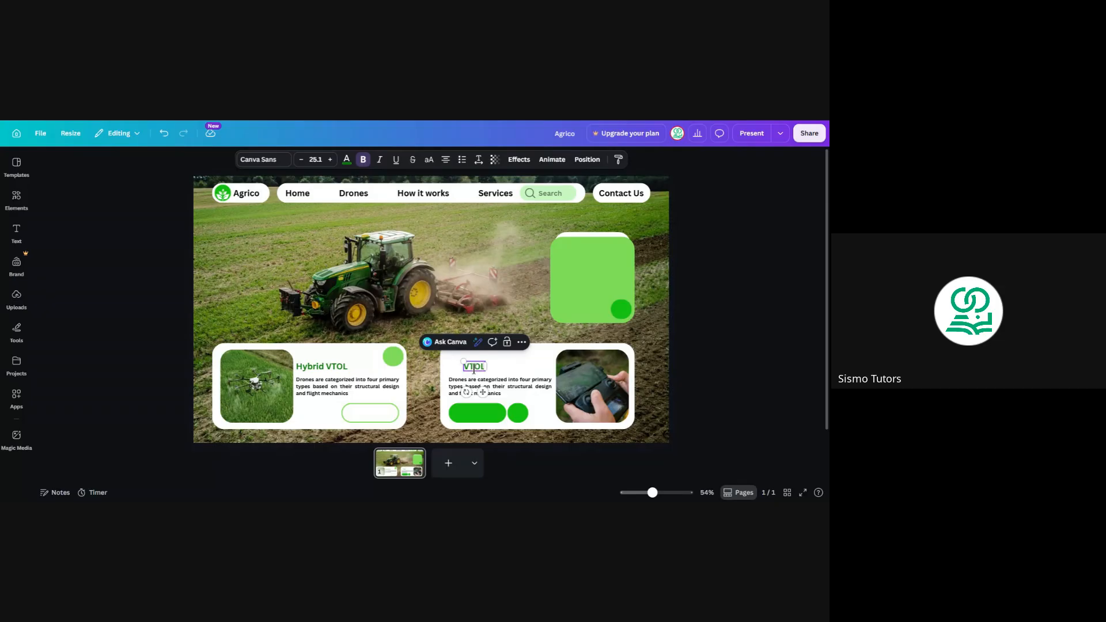
text(Com)
text(trol)
click(698, 323)
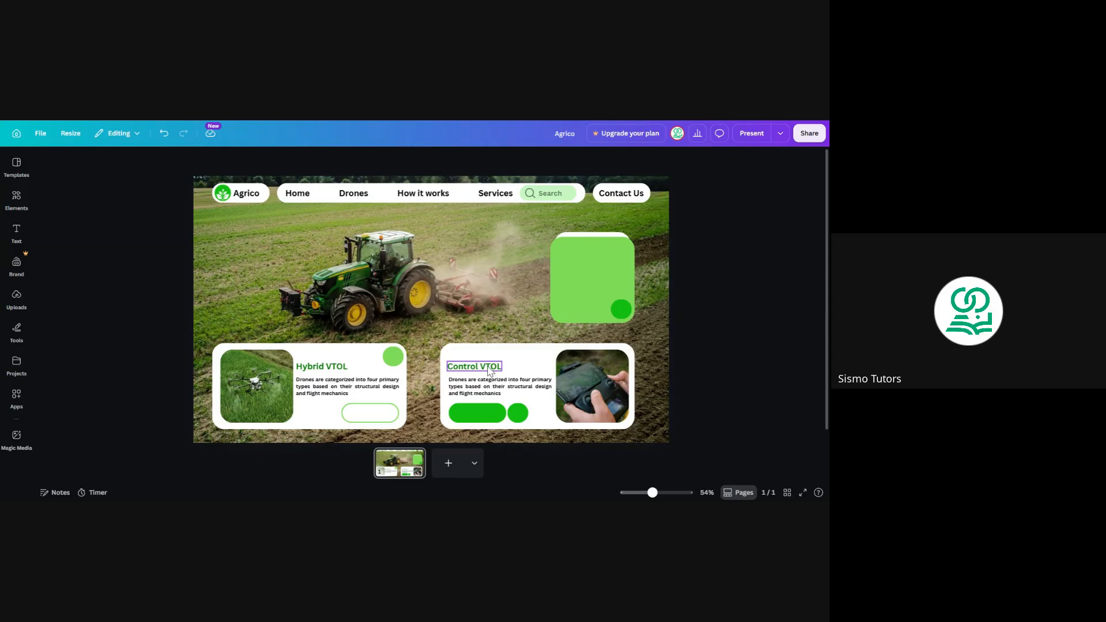
Step: Replace the right card's paragraph with "The left stick controls height (throttle) and spinning (yaw); the right stick moves the drone forward, backward, left."
double_click(486, 384)
text(The left stick controls height (throttle) and spinning (yaw); the right stick moves the drone forward, backward, left, or right.)
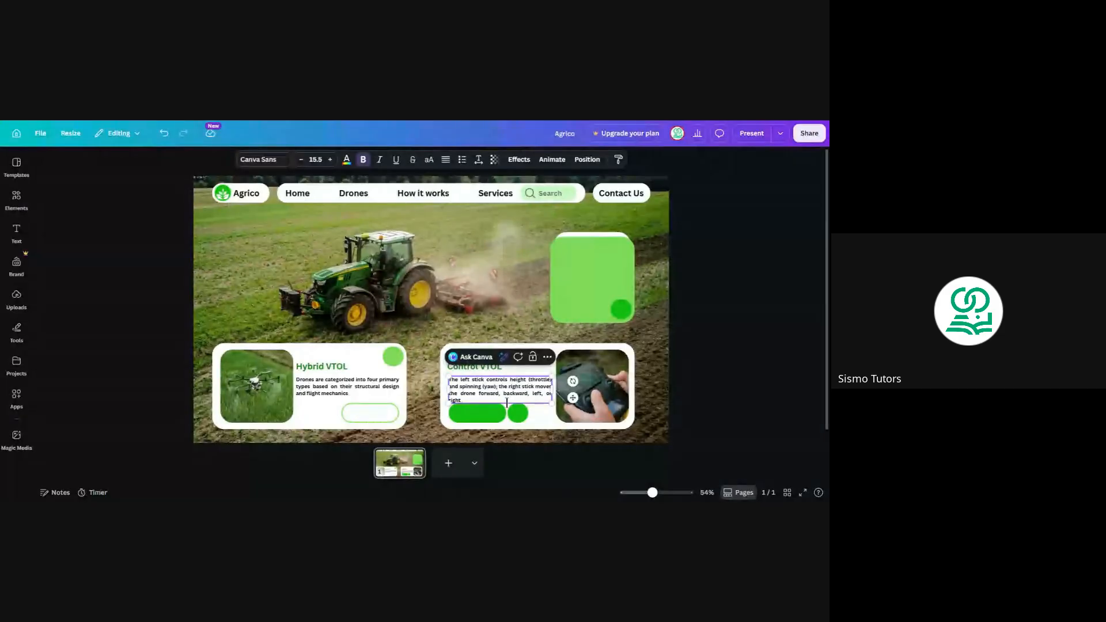
key(BackSpace)
key(BackSpace)
key(BackSpace)
key(BackSpace)
key(BackSpace)
key(BackSpace)
key(BackSpace)
key(BackSpace)
key(BackSpace)
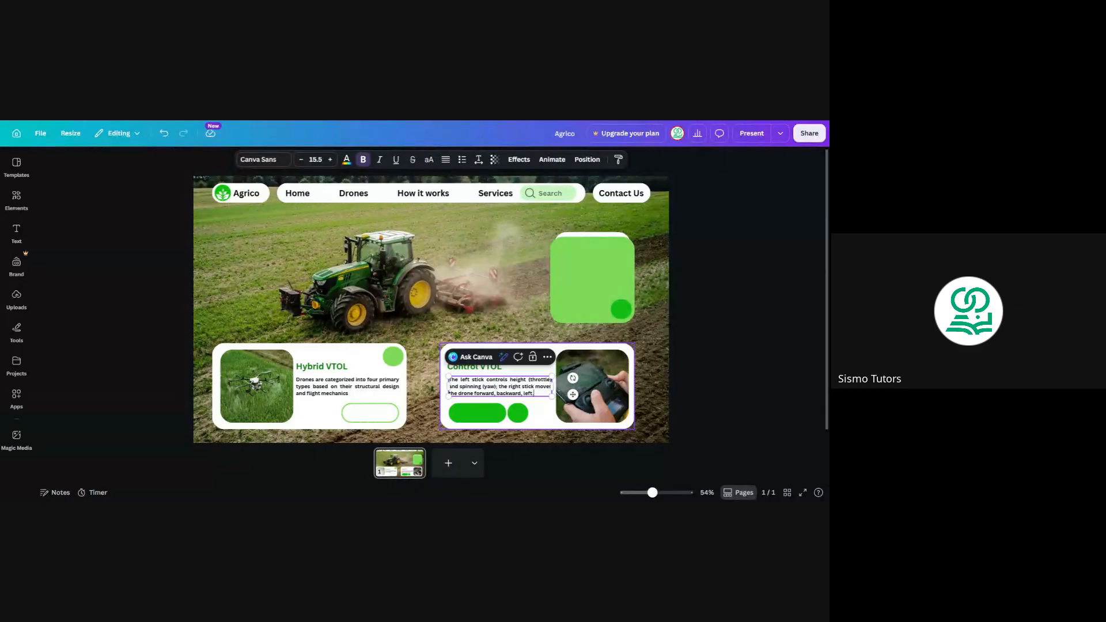
click(707, 347)
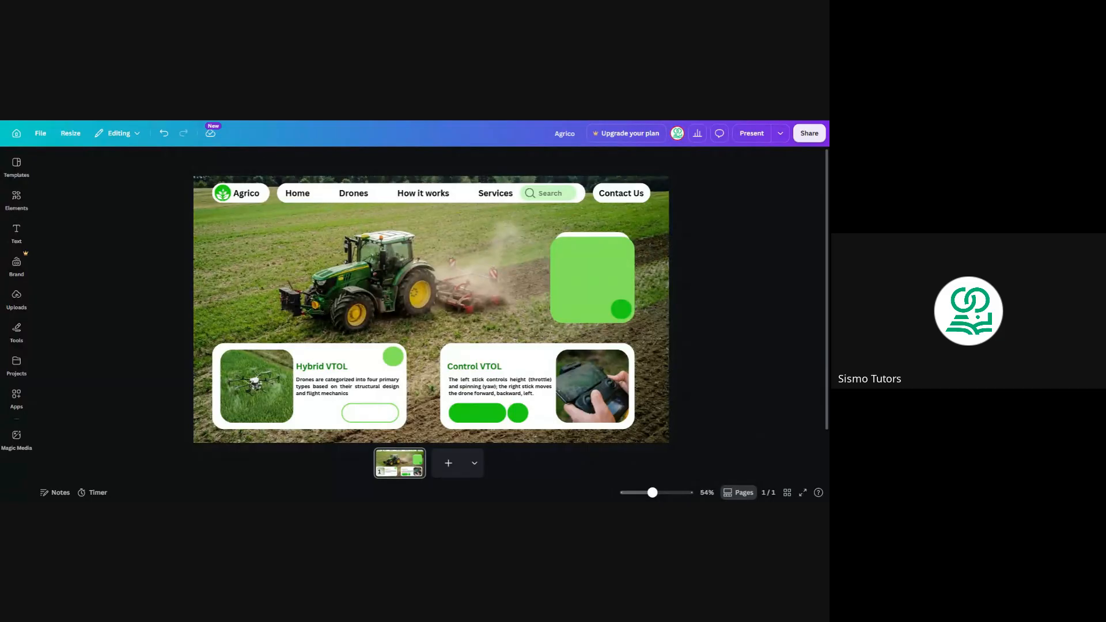
Step: Duplicate the "Agrico" text into the left card's outlined button and change its wording to "View More"
drag(652, 492, 651, 492)
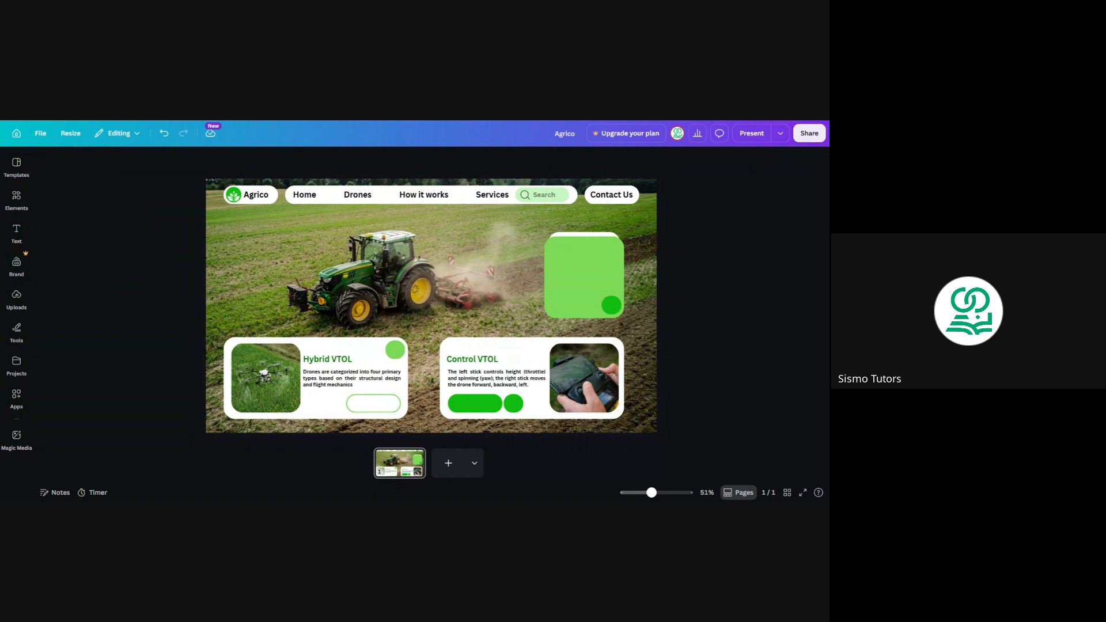
click(262, 194)
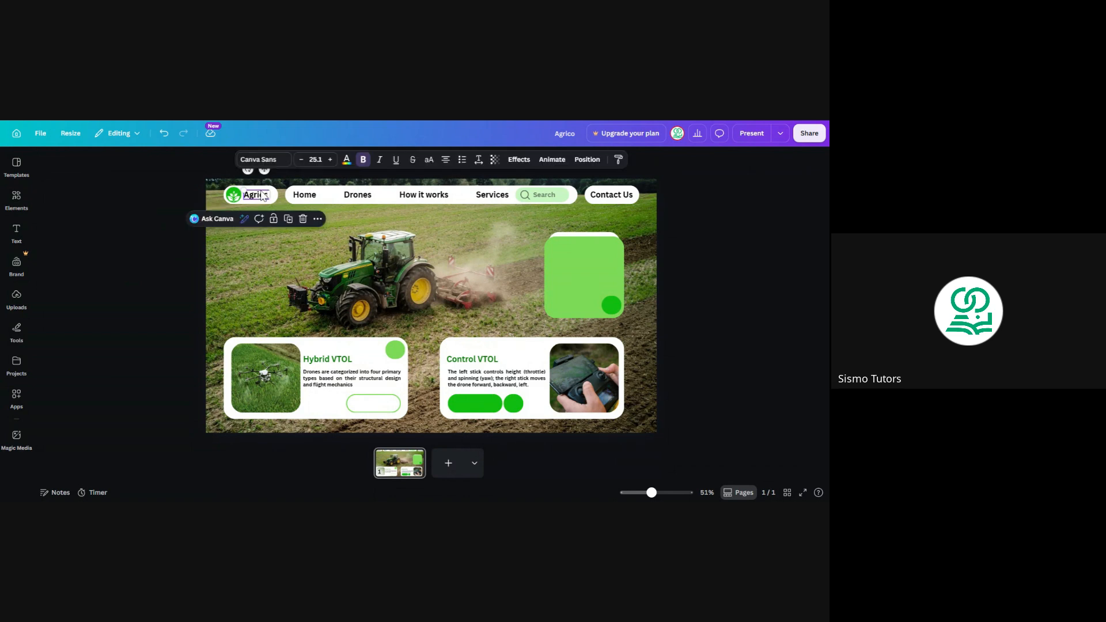
click(286, 220)
drag(261, 198, 374, 404)
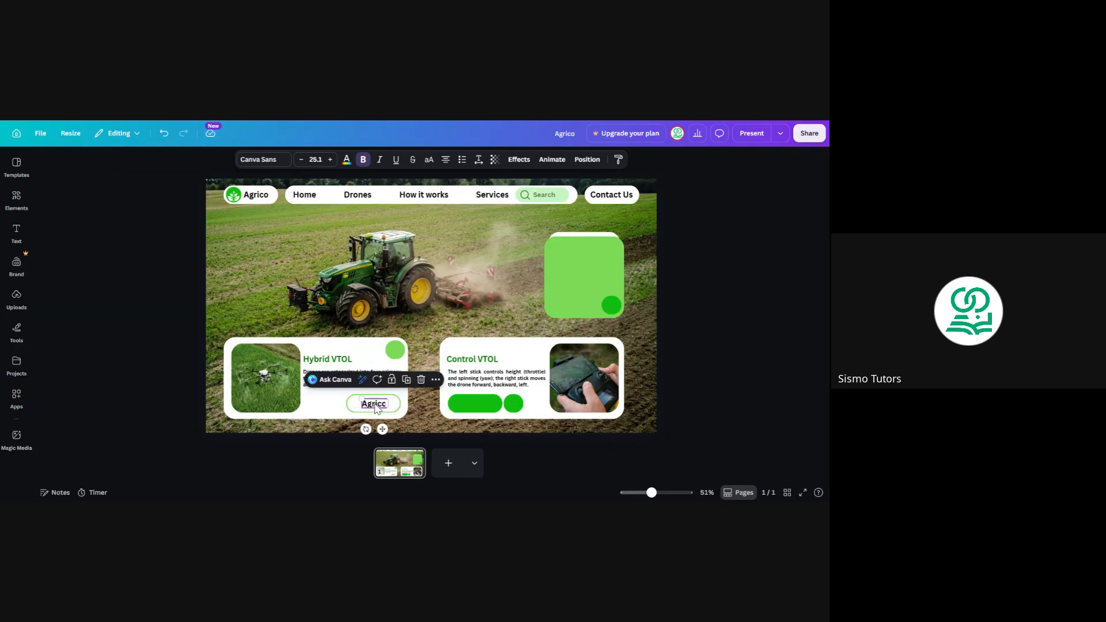
double_click(374, 404)
text(View)
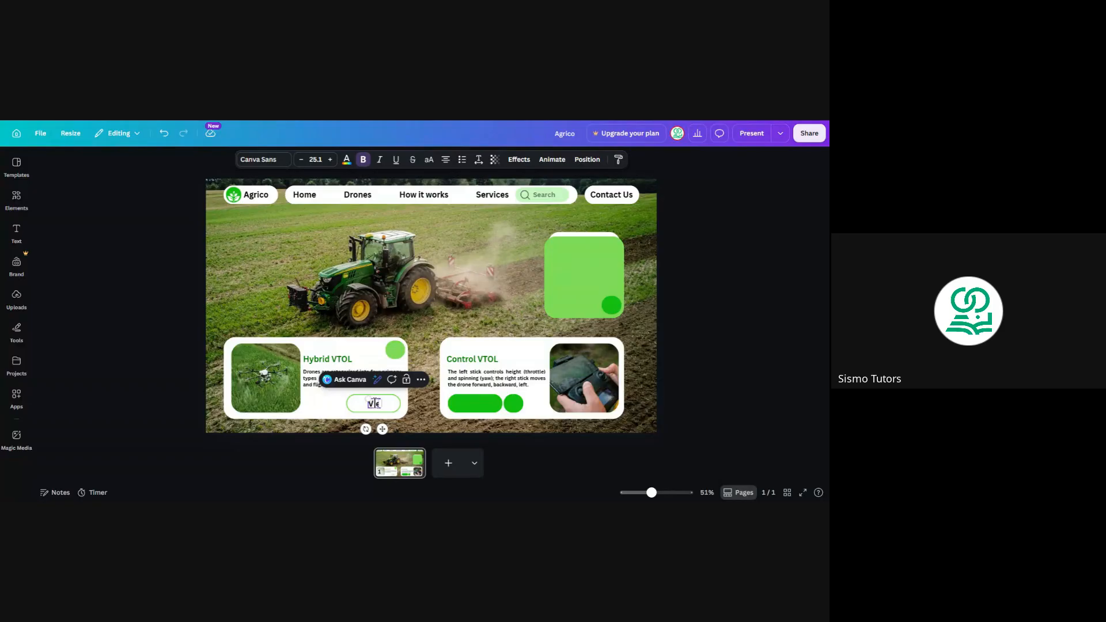
text( More)
click(167, 299)
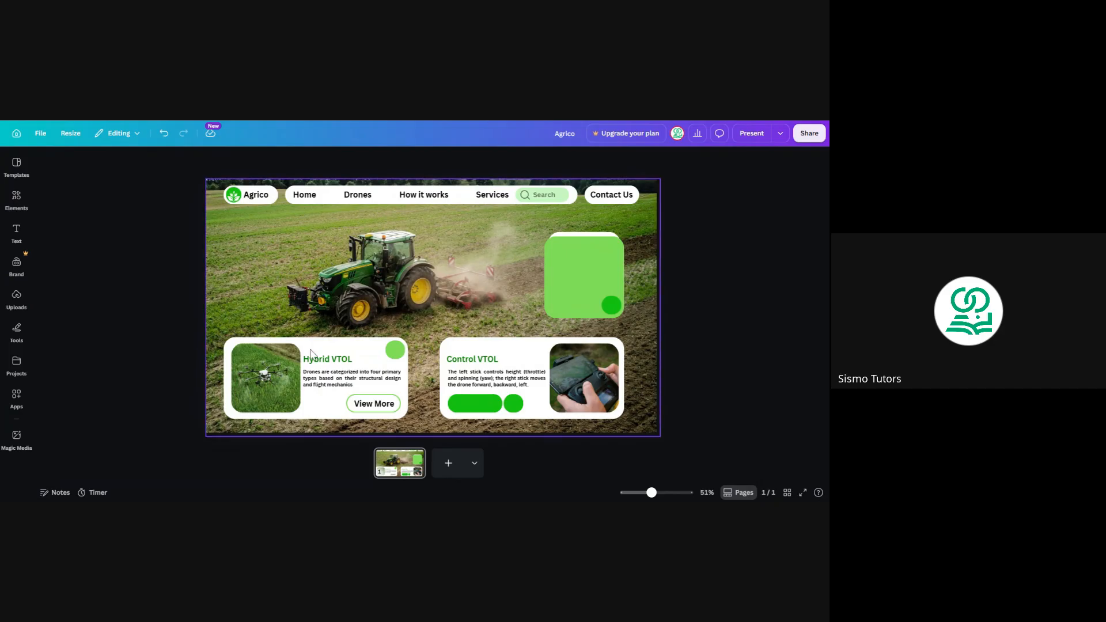
Step: Reduce the "View More" label in the left card's outlined button to font size 20.1
click(372, 408)
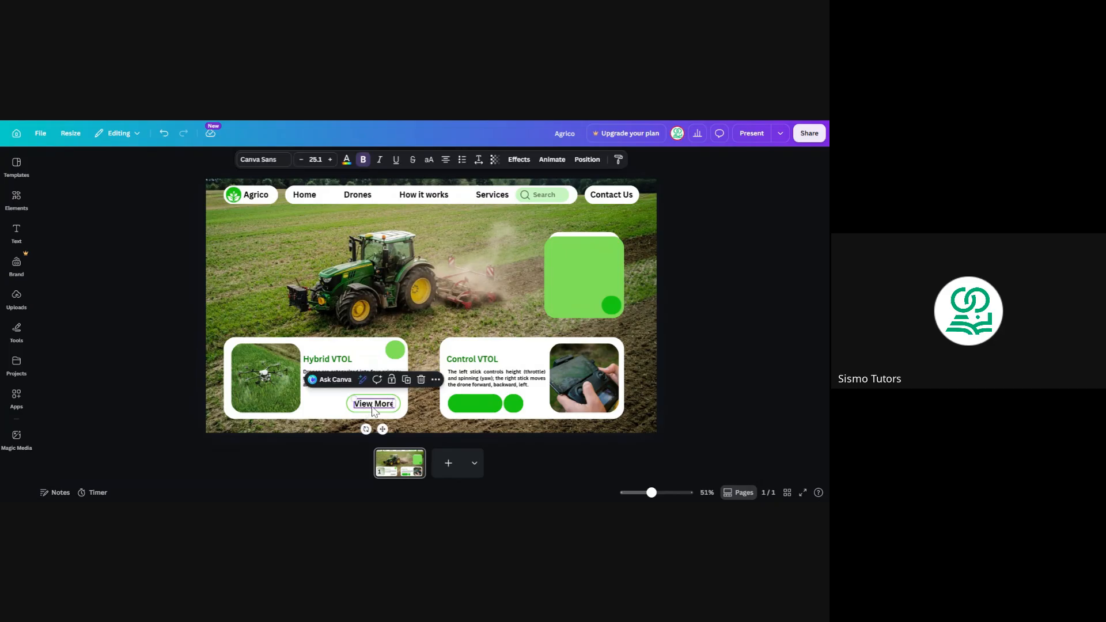
click(299, 159)
click(300, 160)
click(299, 159)
click(299, 159)
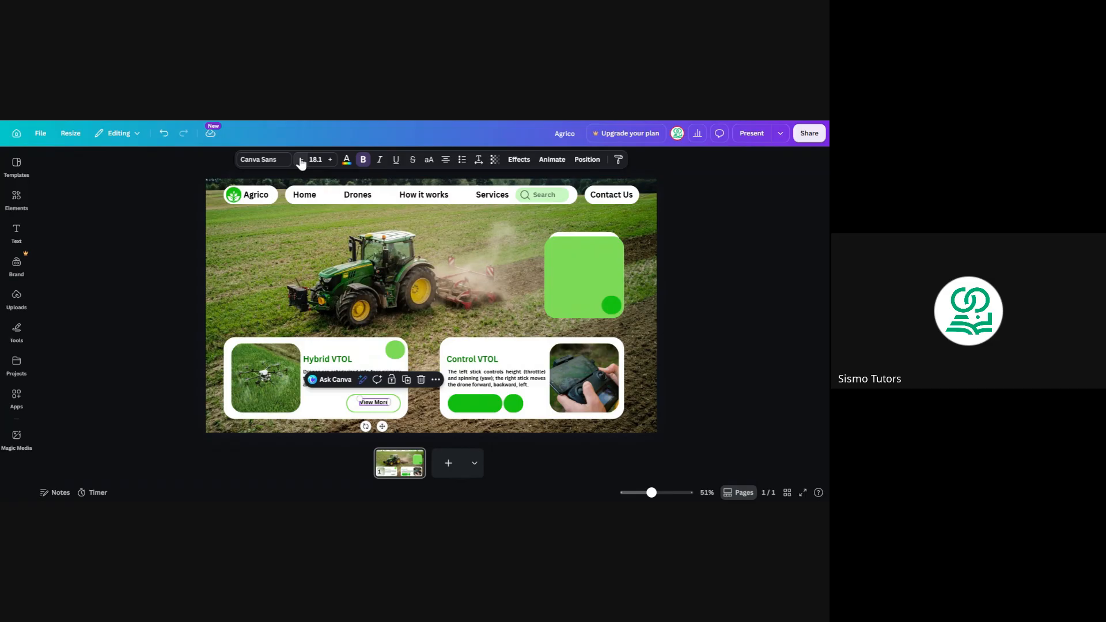
click(299, 160)
click(299, 160)
click(330, 162)
click(132, 225)
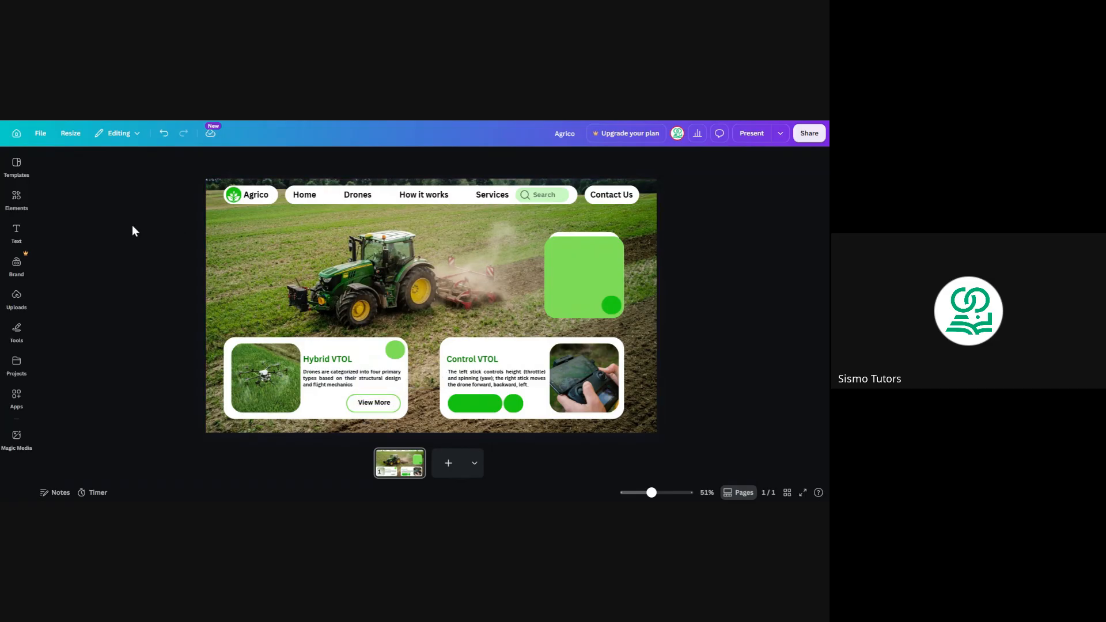
Step: Colour the left card's "View More" button label with the design's bright green
click(373, 403)
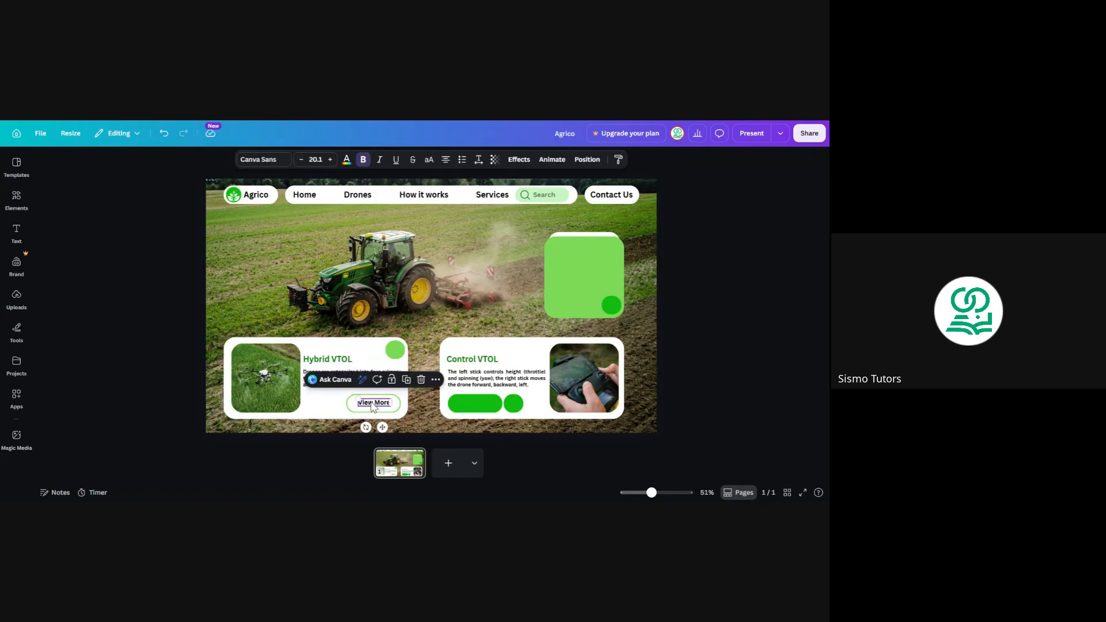
click(346, 159)
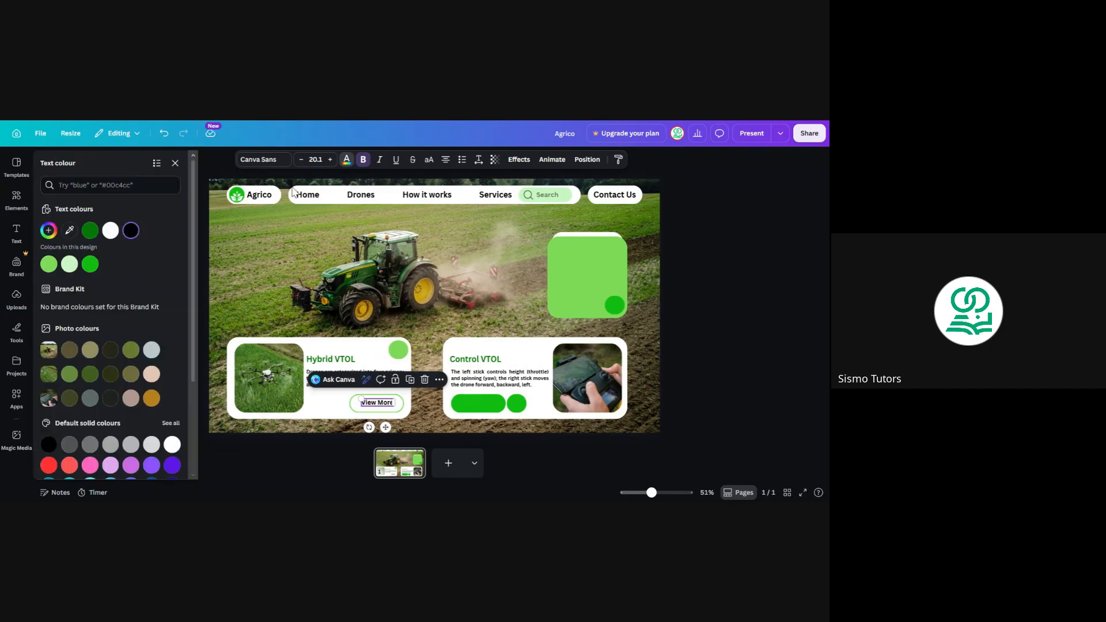
click(90, 230)
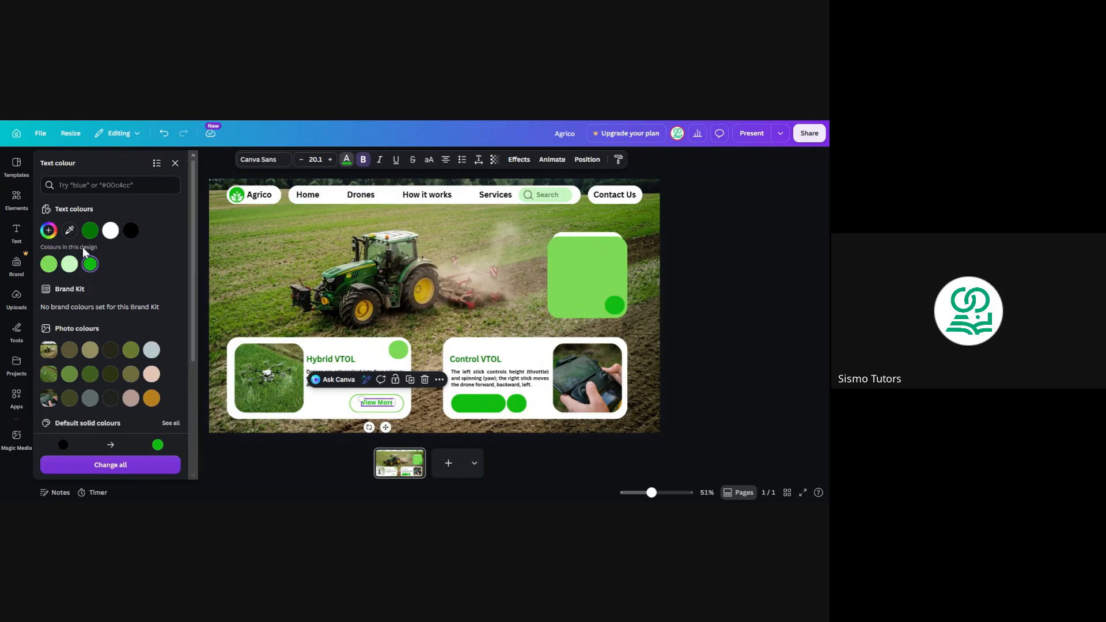
Step: Duplicate the "View More" label onto the right card's solid green button and colour the copy white
click(633, 165)
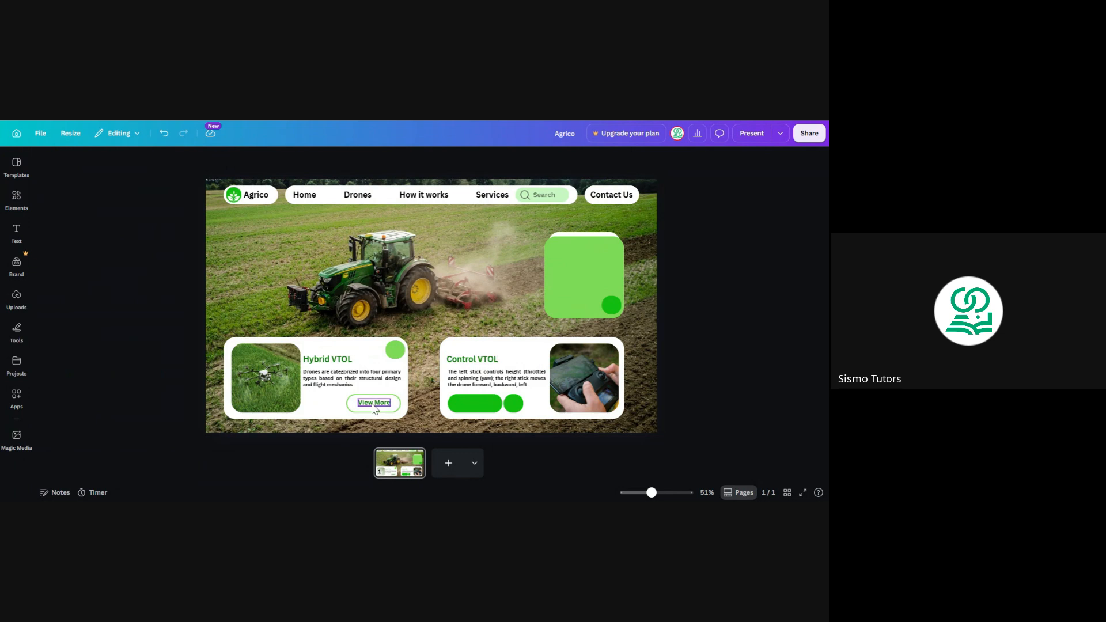
click(407, 380)
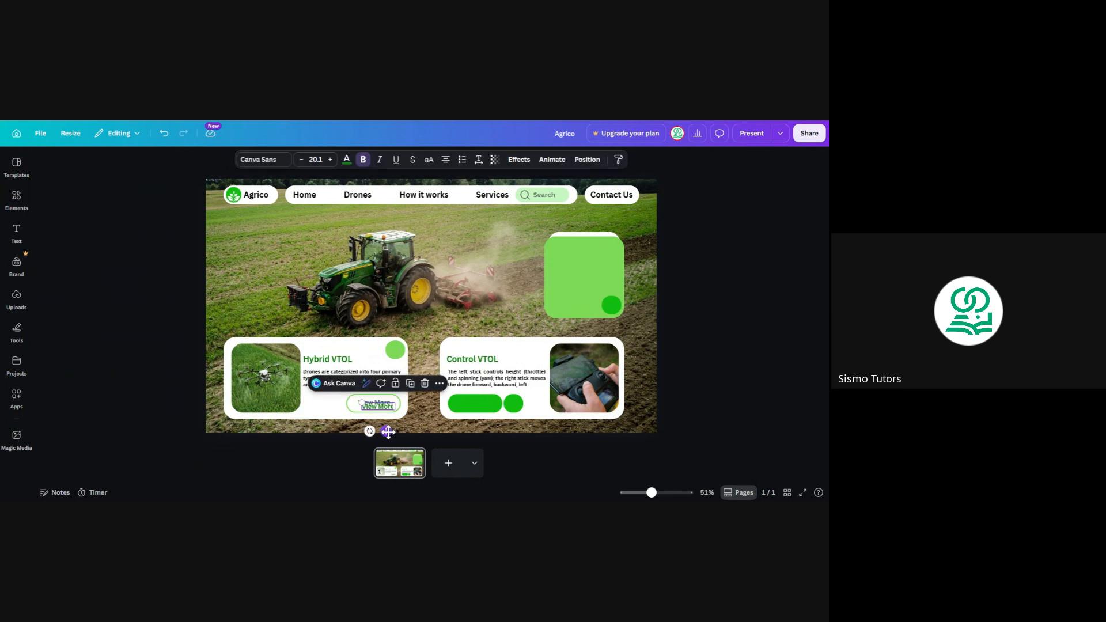
drag(387, 431, 486, 429)
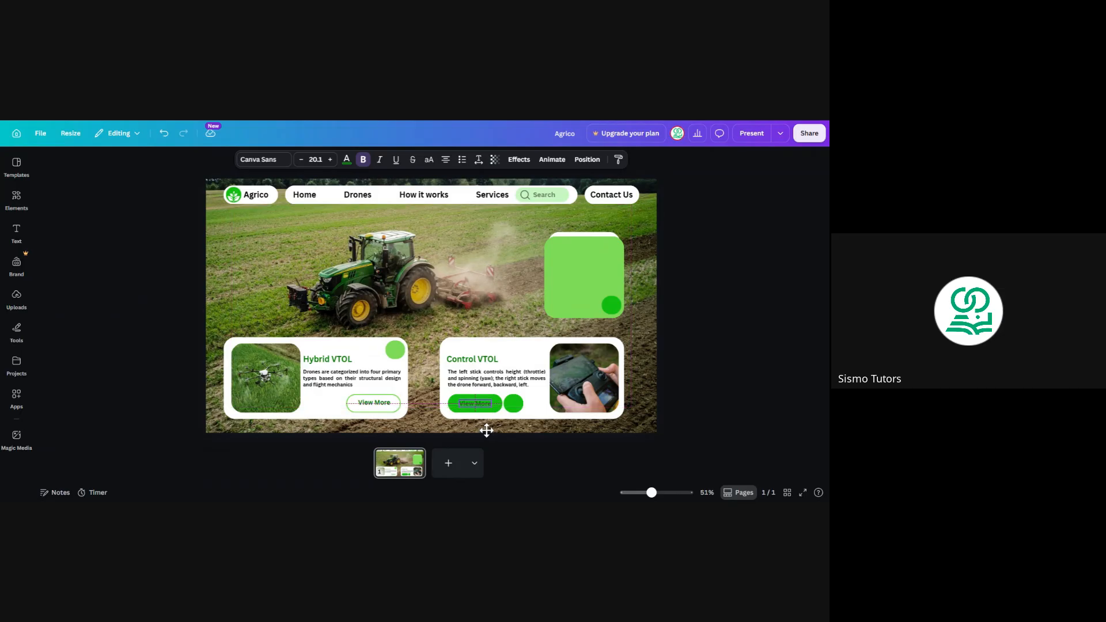
click(346, 159)
click(111, 232)
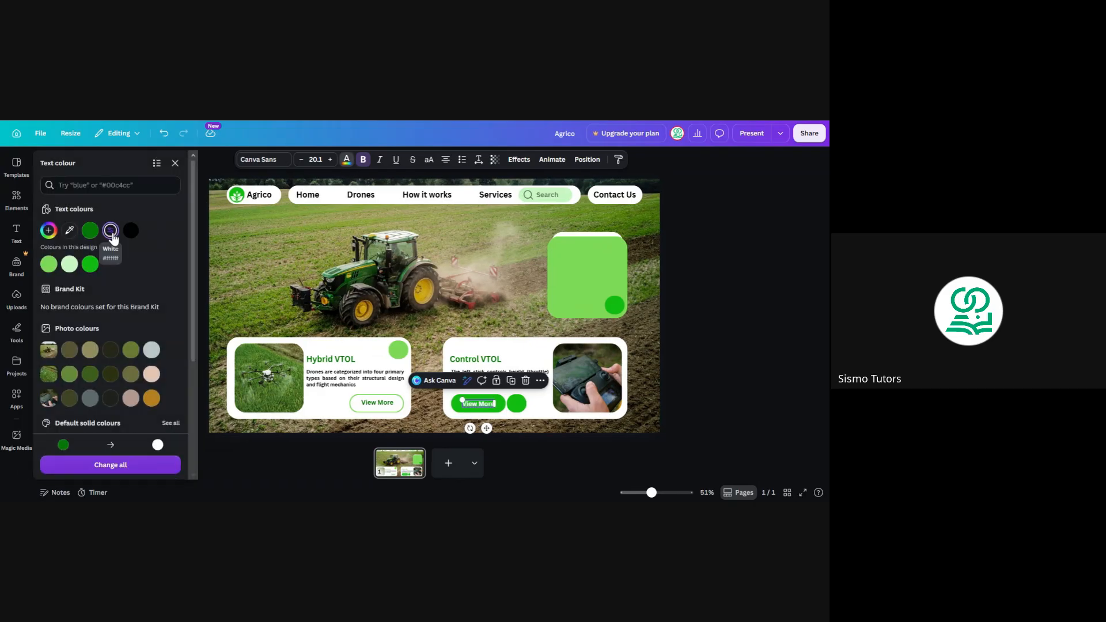
Step: Change the label on the right card's solid green button to "Explore"
double_click(483, 403)
text(Explore)
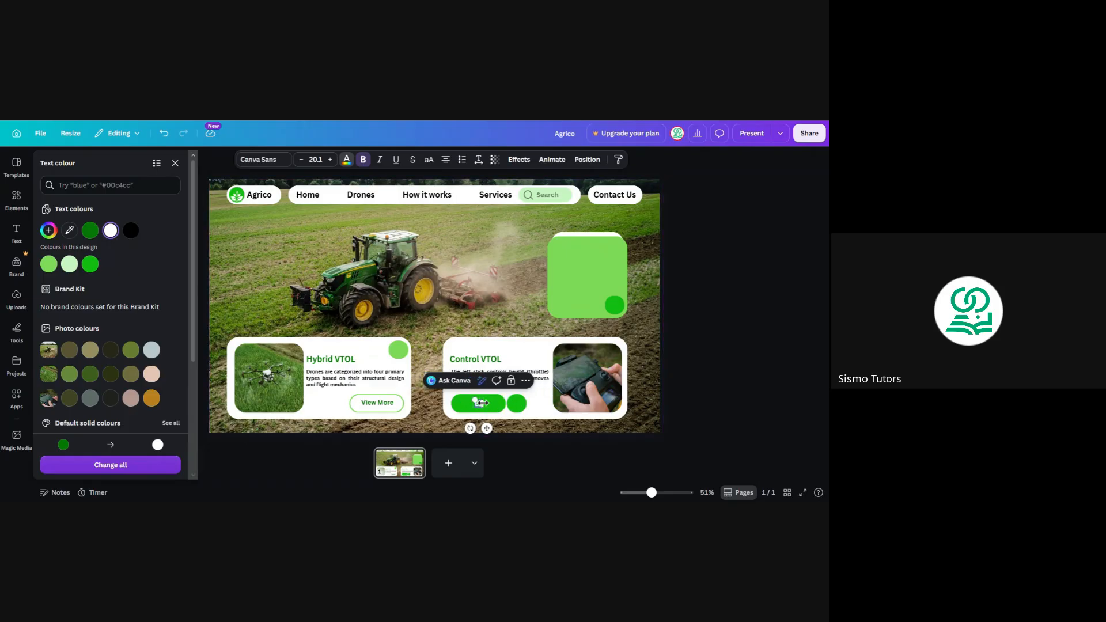
click(202, 271)
click(203, 271)
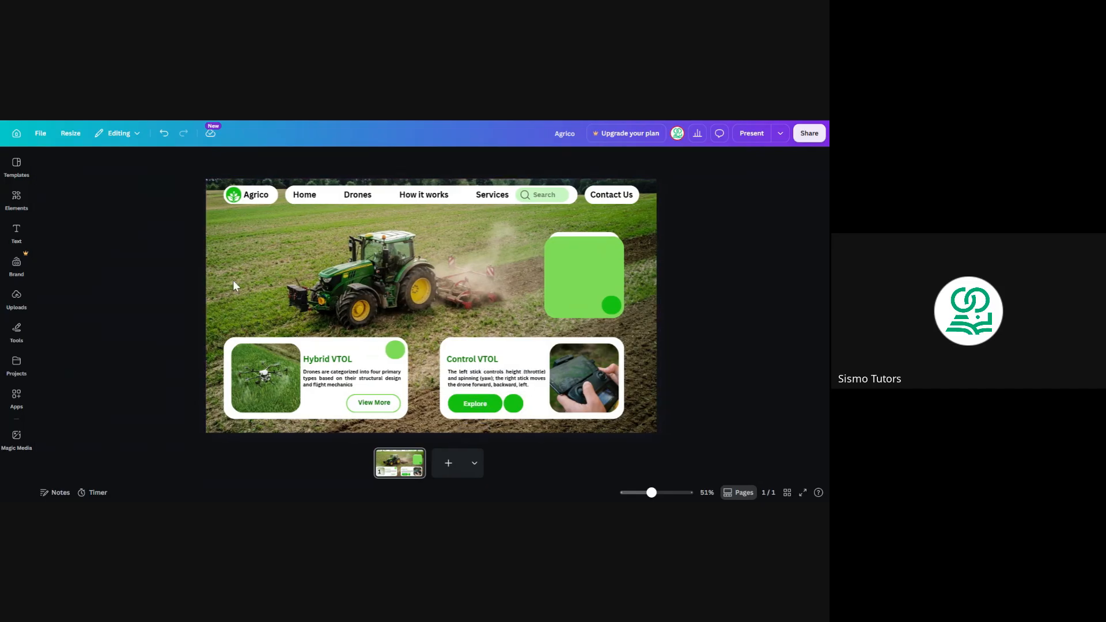
Step: Colour the "View More" label in the left card's outlined button black
click(373, 405)
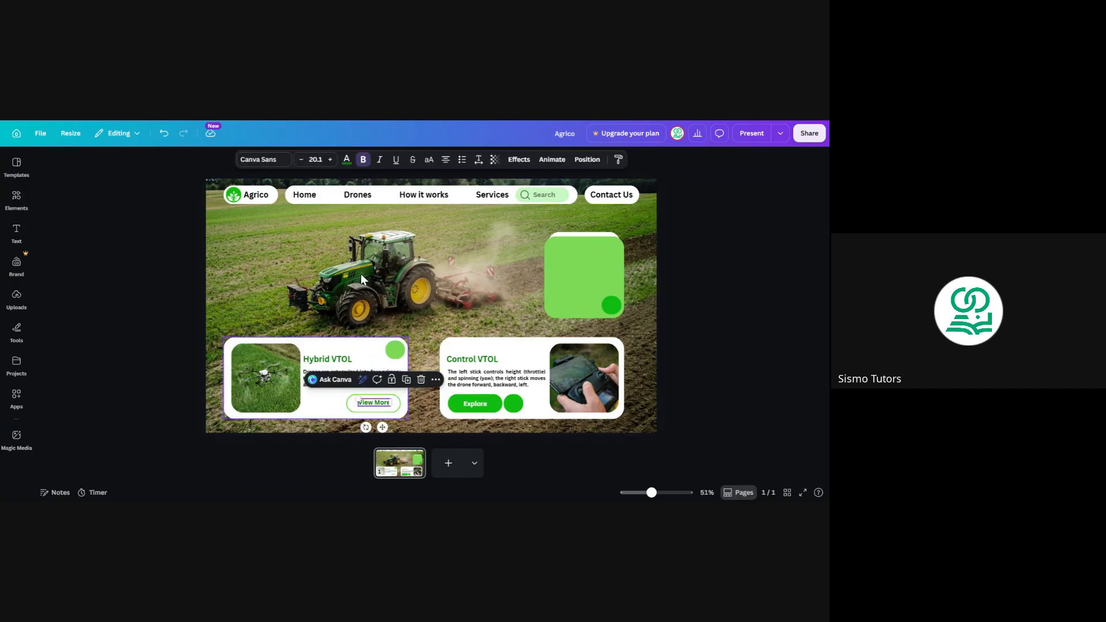
click(346, 159)
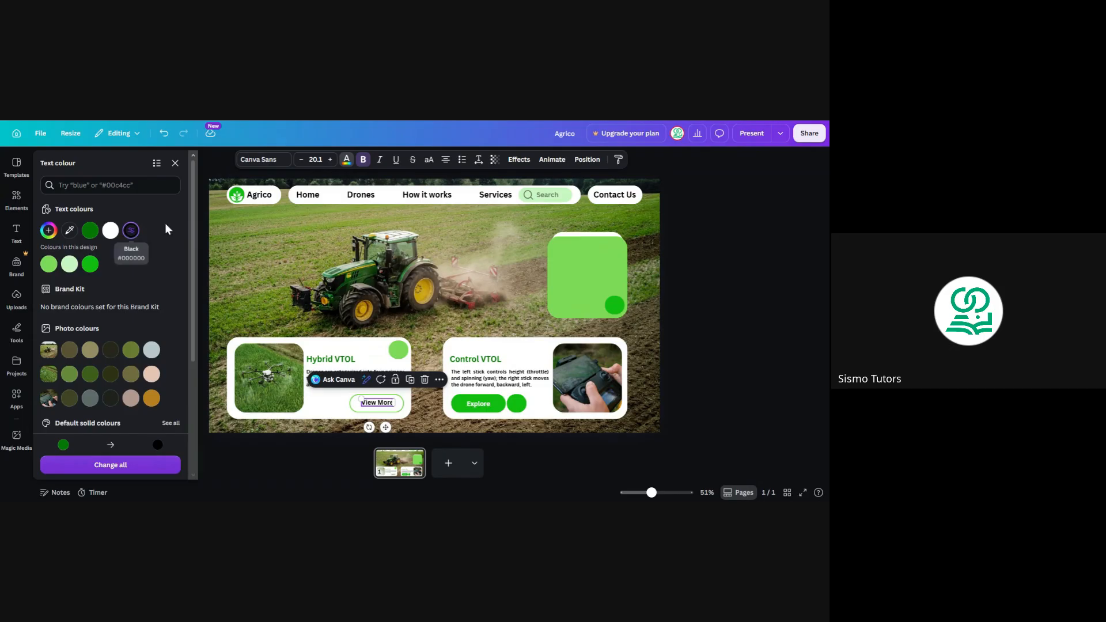
click(202, 234)
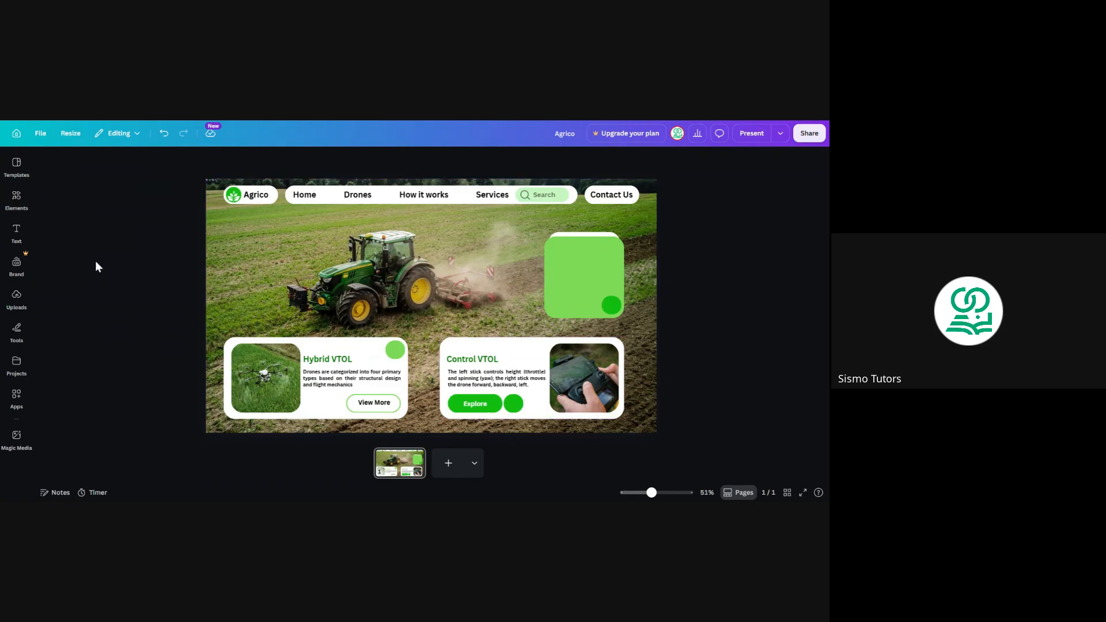
Step: Search the elements for "arrow" and add the solid thin line arrow pointing right from the shape results
click(25, 205)
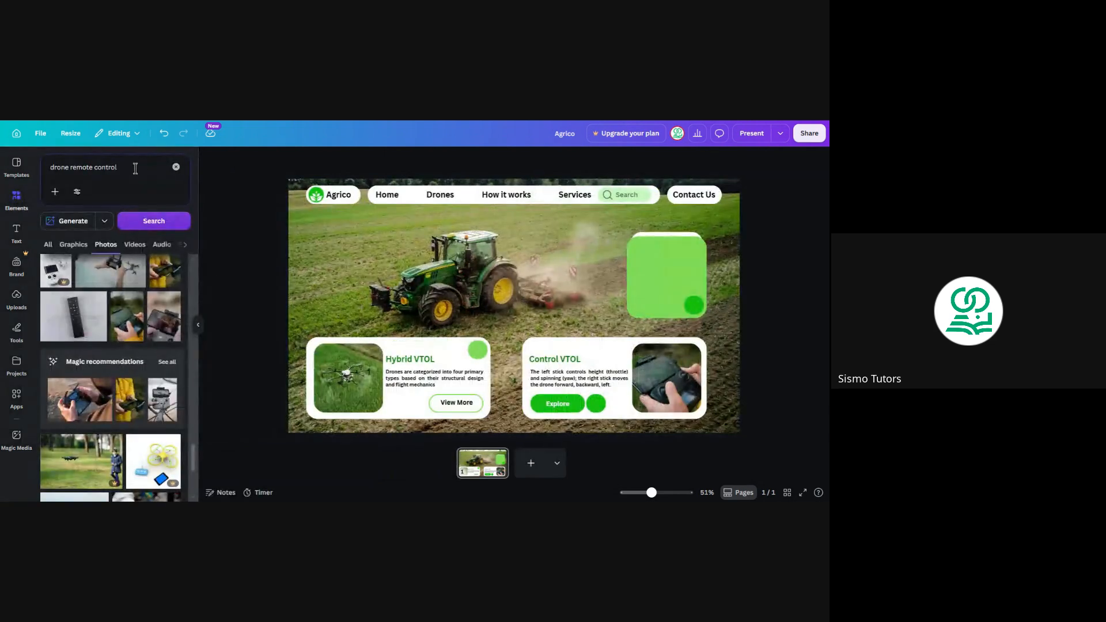
triple_click(150, 166)
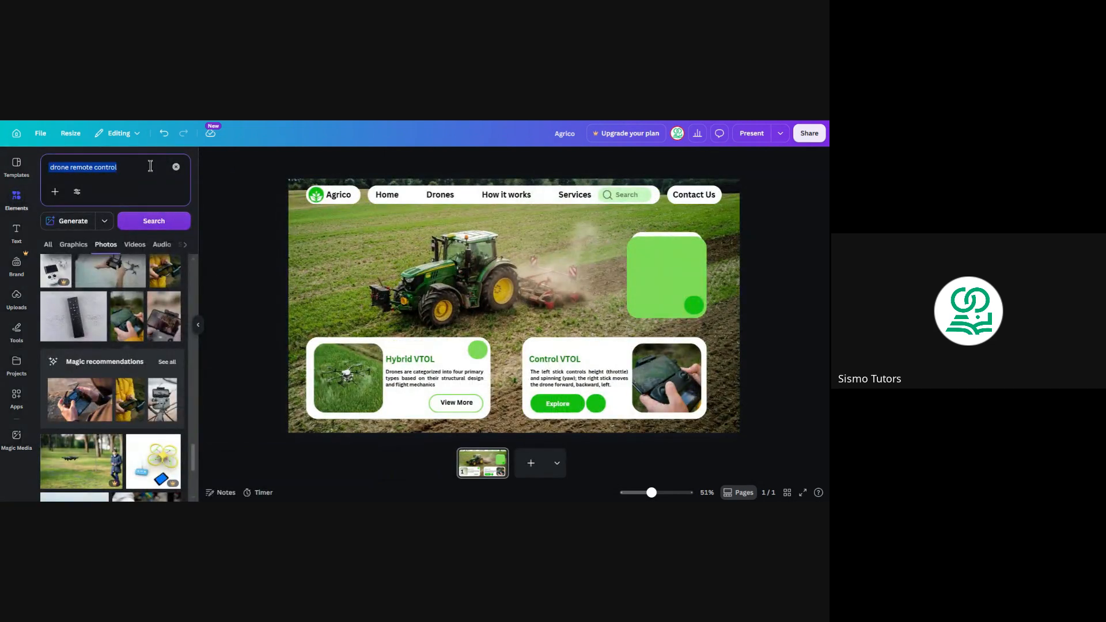
text(arrow)
key(Return)
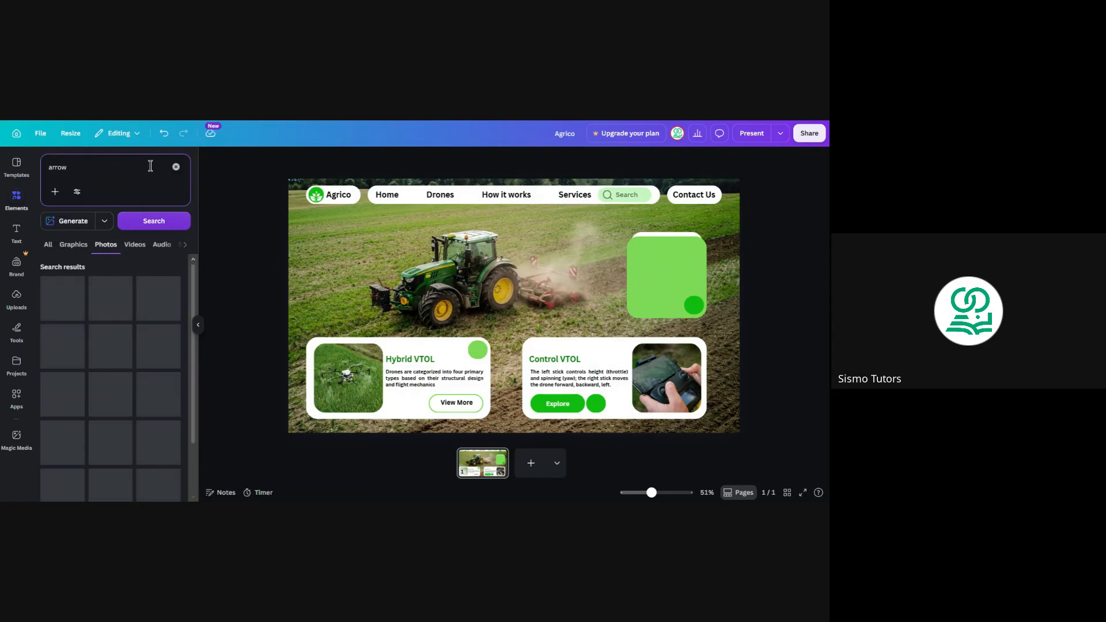
click(47, 245)
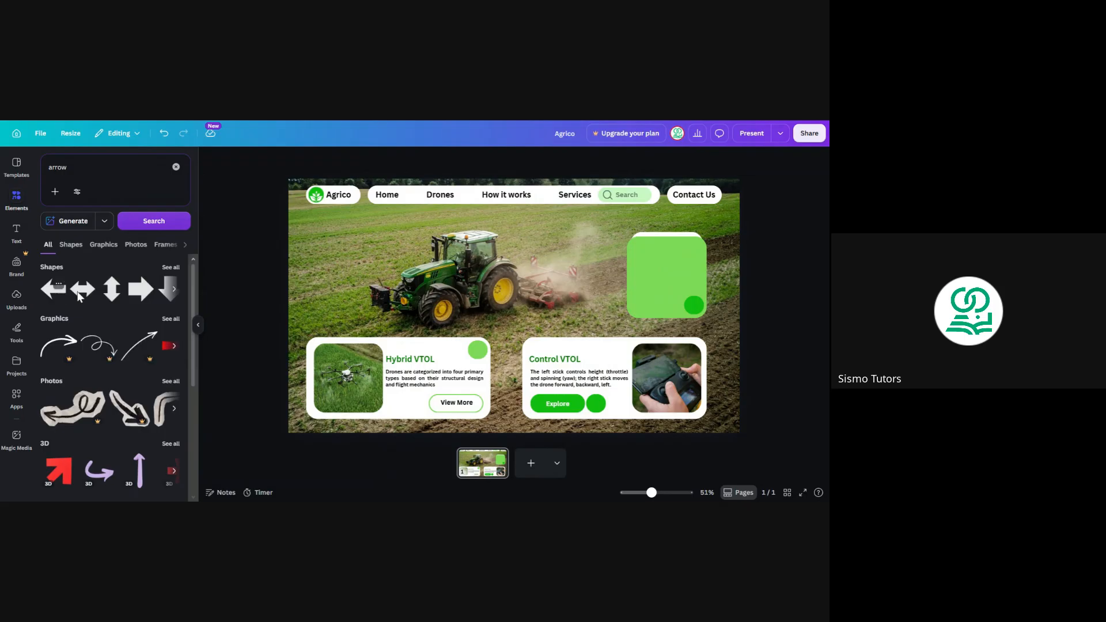
click(171, 268)
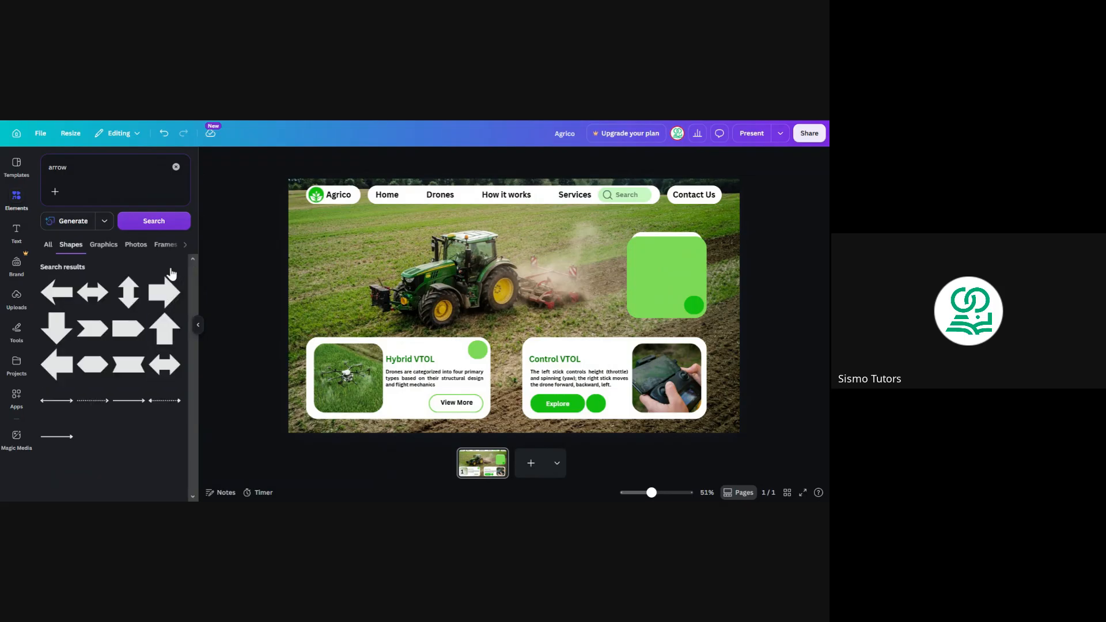
click(122, 407)
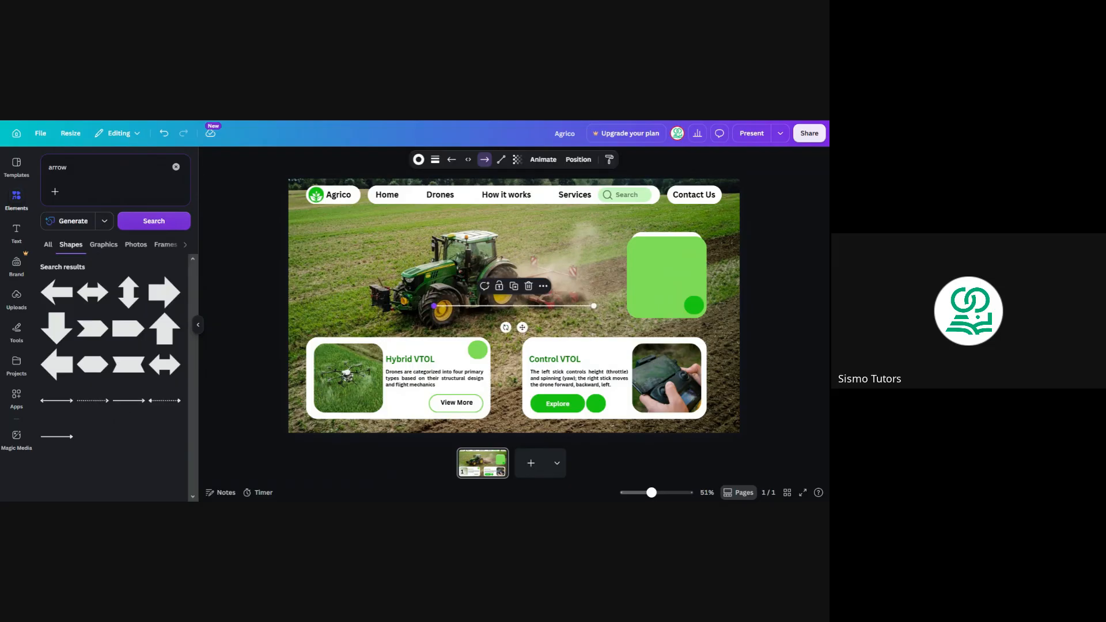
Step: Shorten the arrow and centre it inside the green circle beside the "Explore" button
drag(433, 306, 596, 406)
click(618, 444)
click(598, 406)
key(Left)
key(Left)
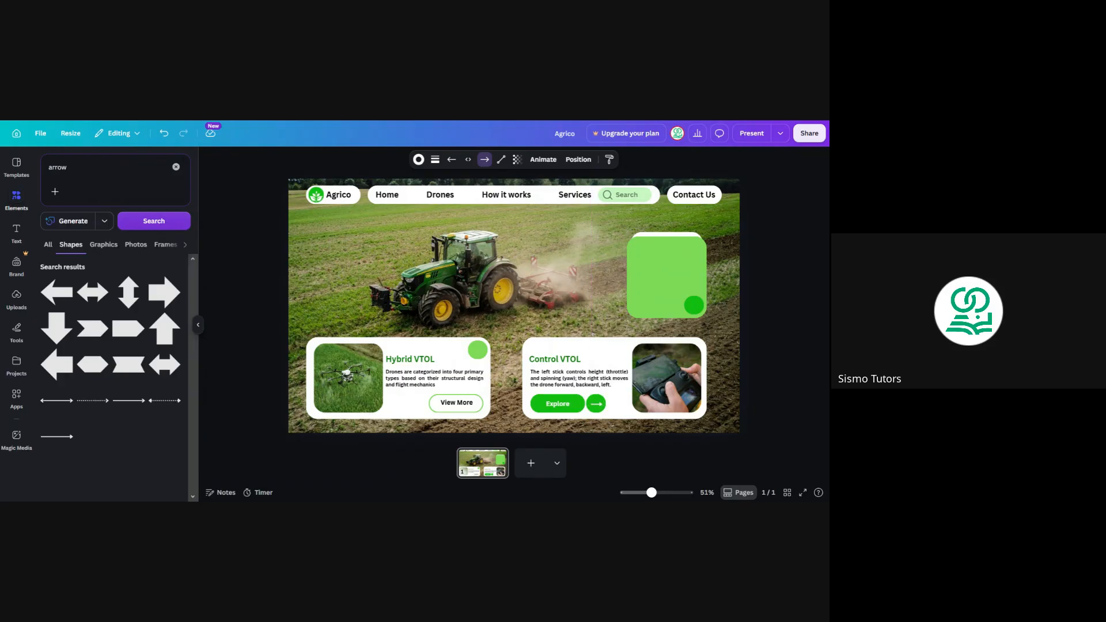
click(250, 298)
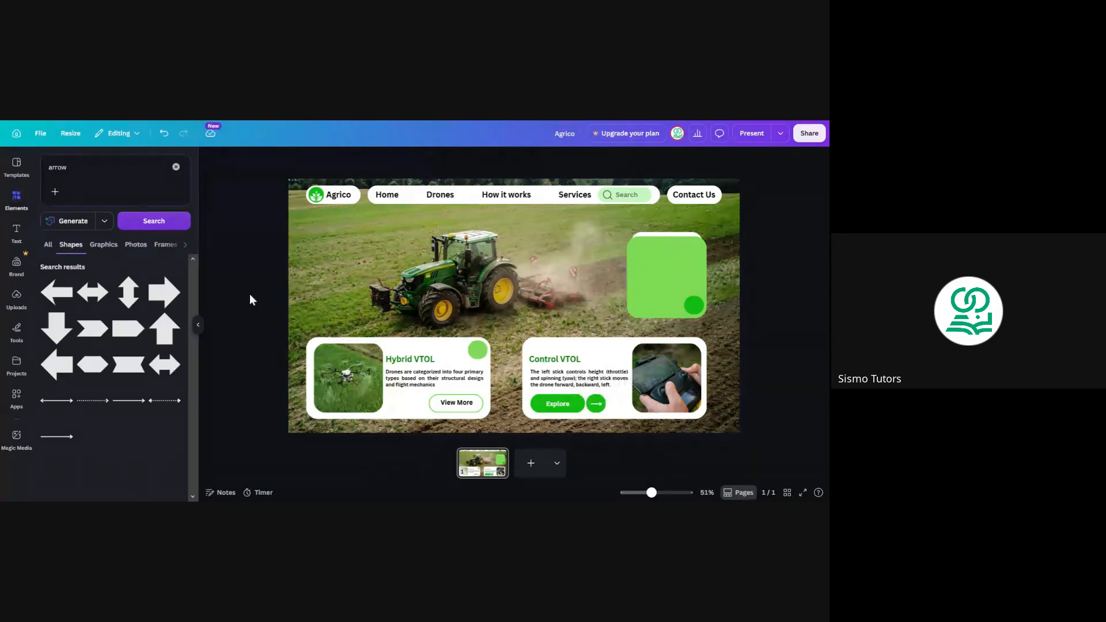
click(197, 328)
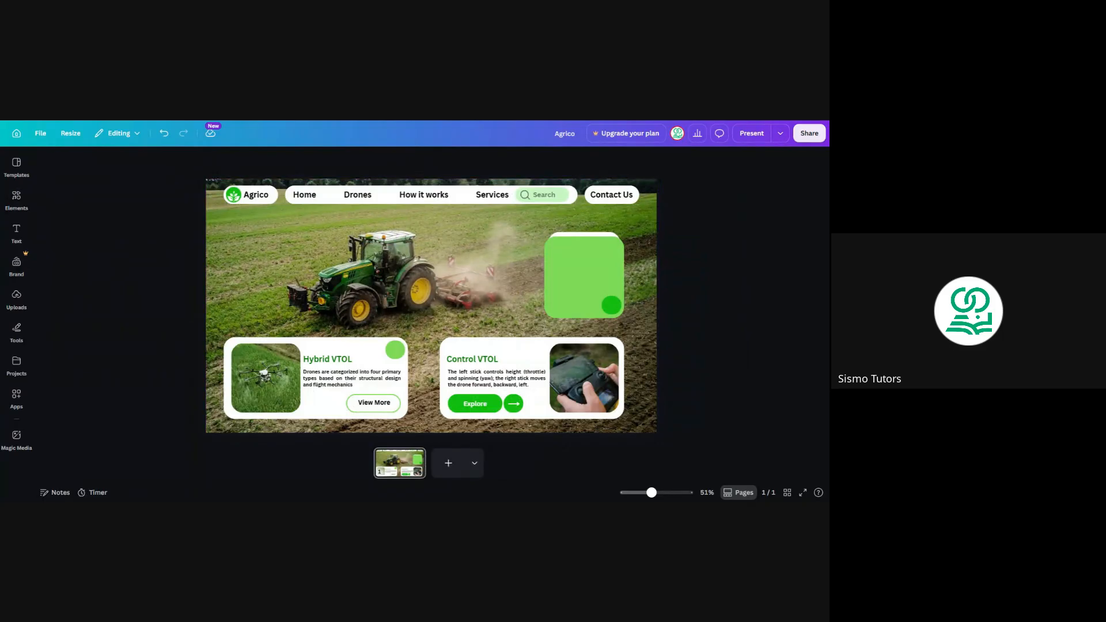
Step: Search the elements for "sunlight icon" and show all matching graphics
click(16, 199)
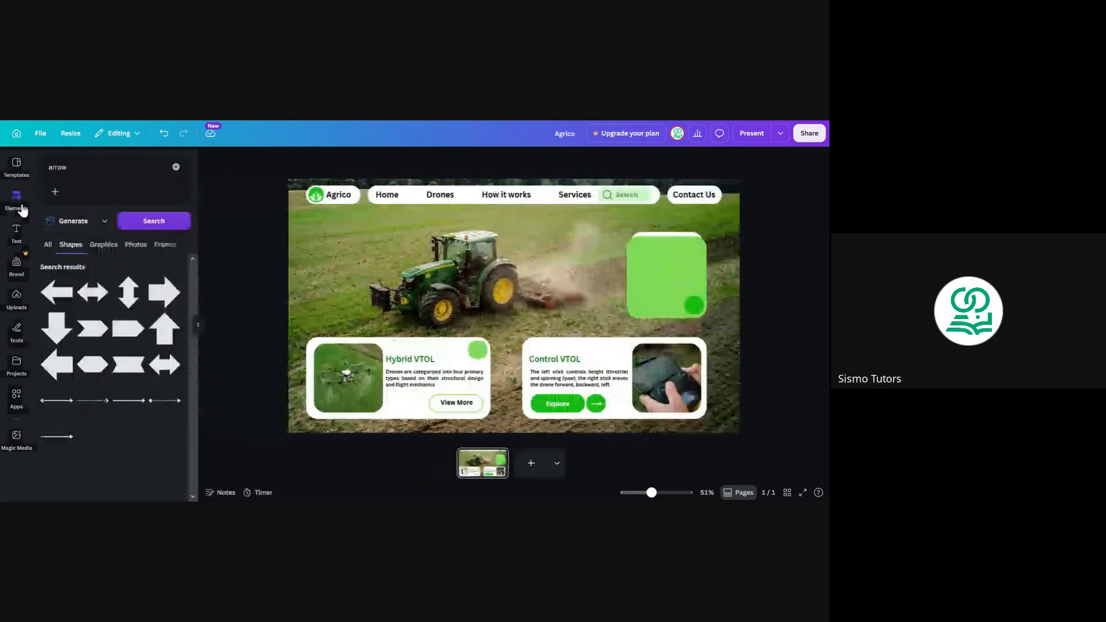
click(92, 171)
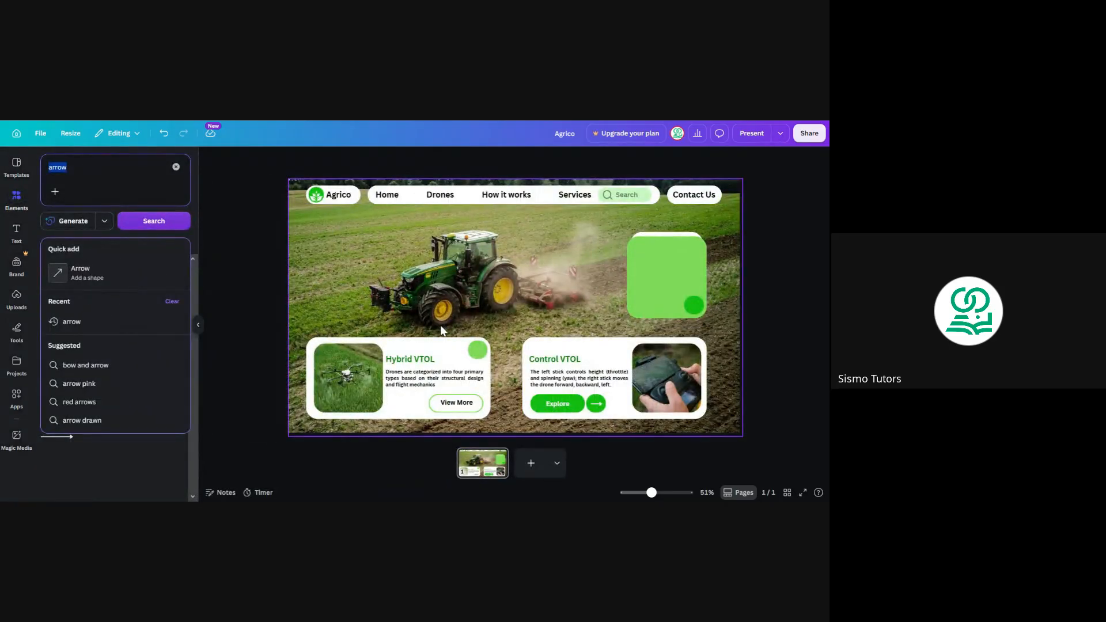
text(sun)
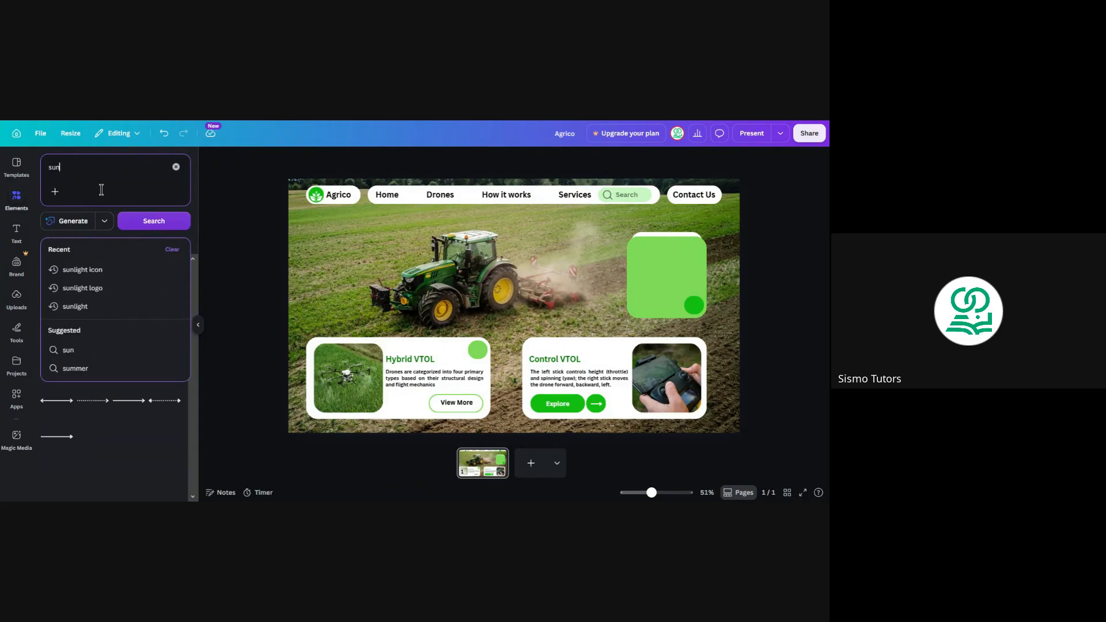
text(light ico)
text(n)
key(Return)
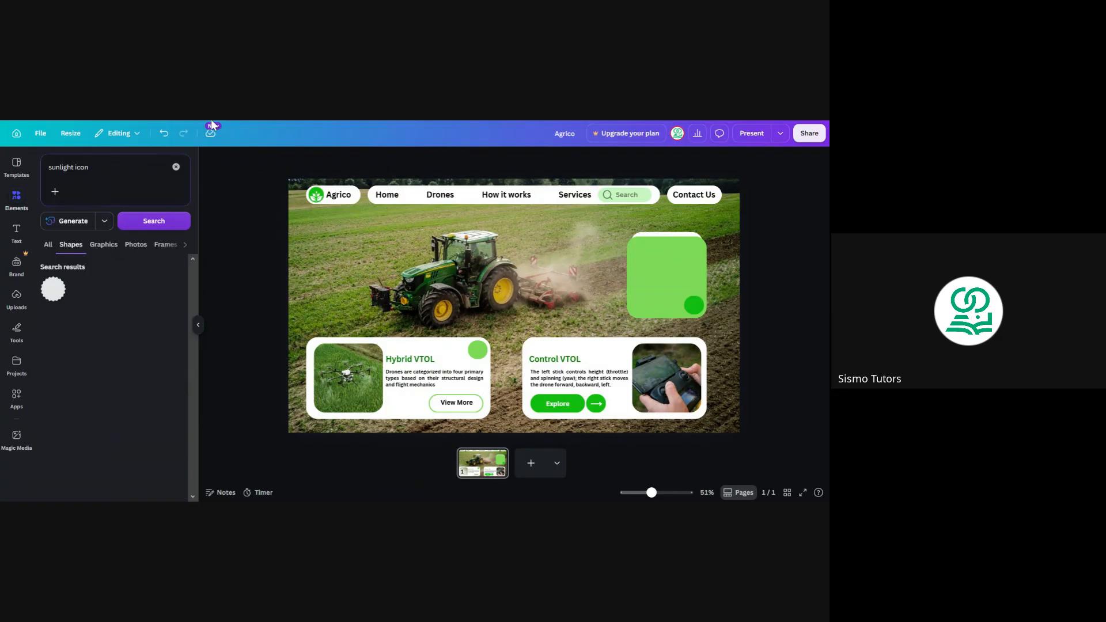
click(93, 168)
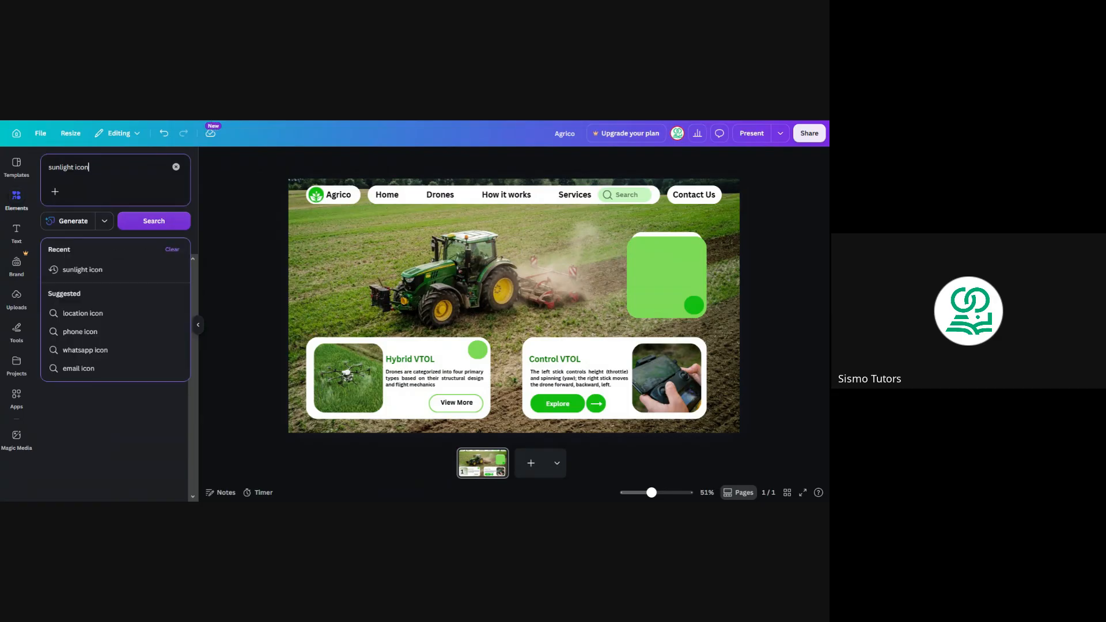
click(125, 270)
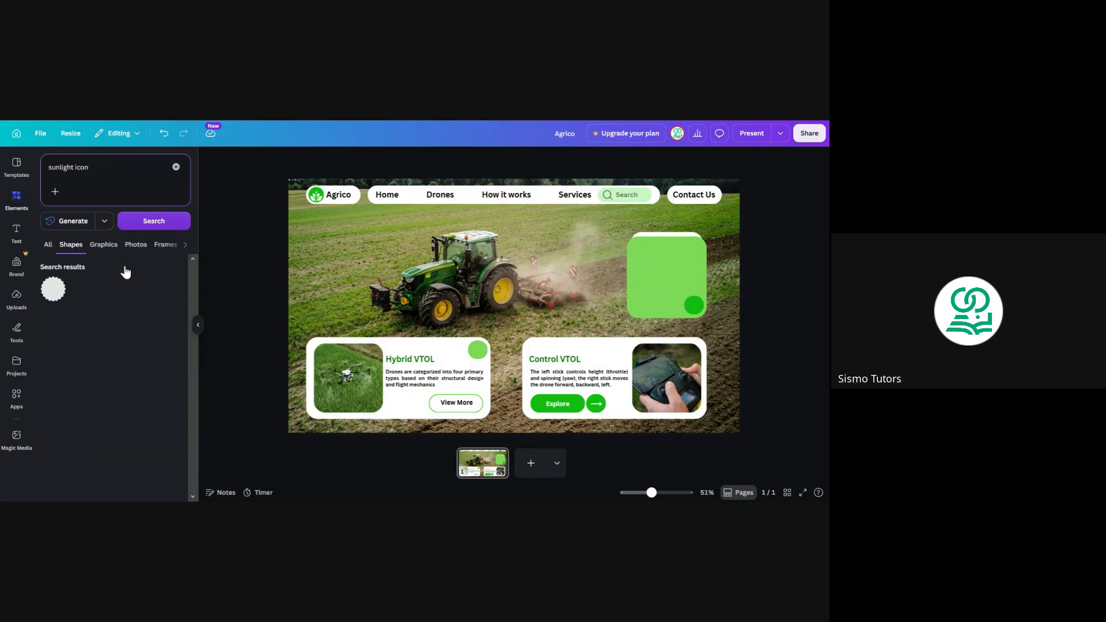
click(51, 246)
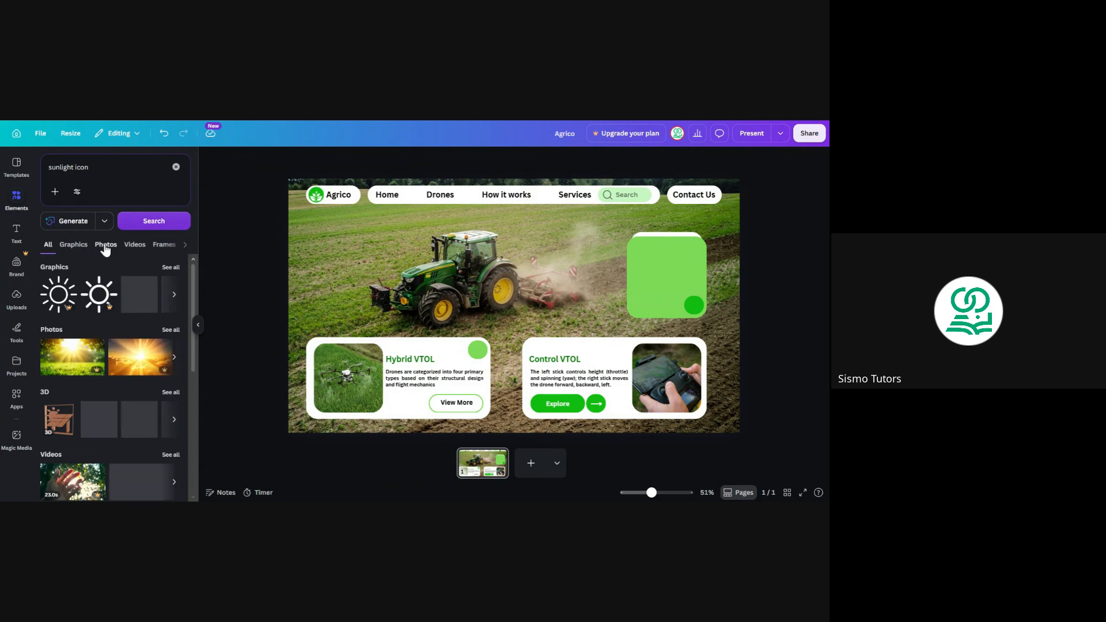
click(171, 267)
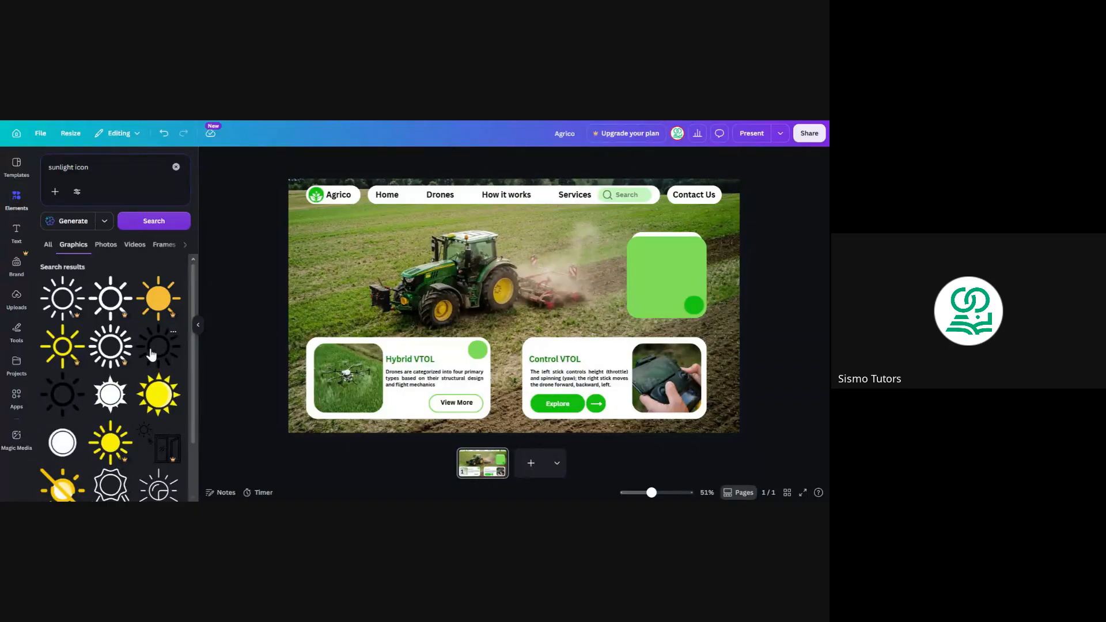
Step: Try a small thick-lined black sun graphic in the dark green circle of the upper green card, and delete it
click(151, 354)
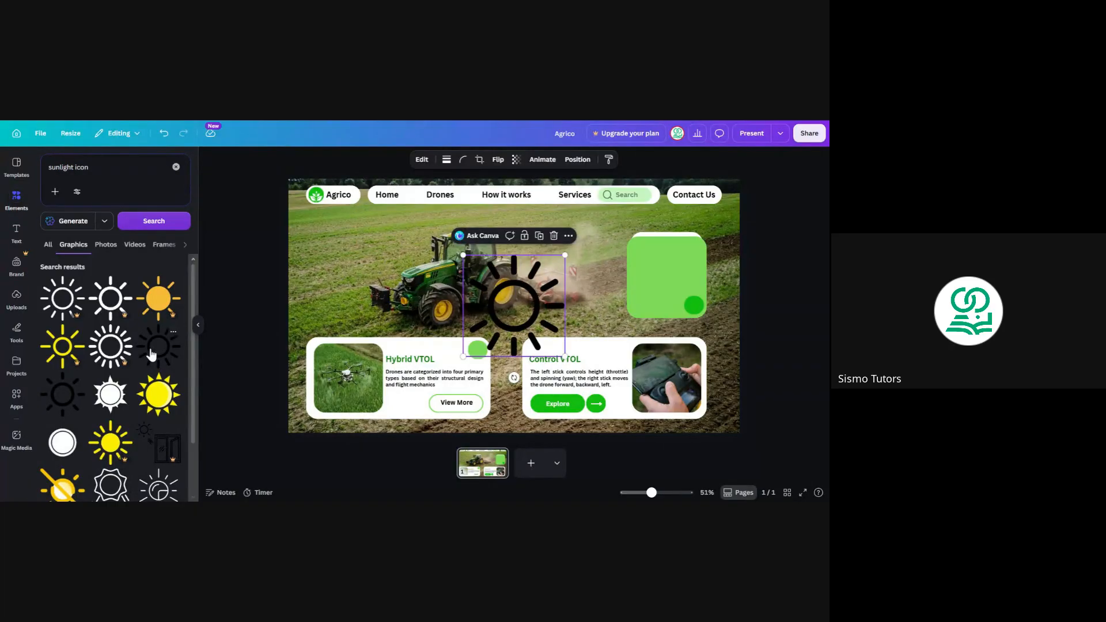
click(197, 326)
drag(380, 255, 611, 306)
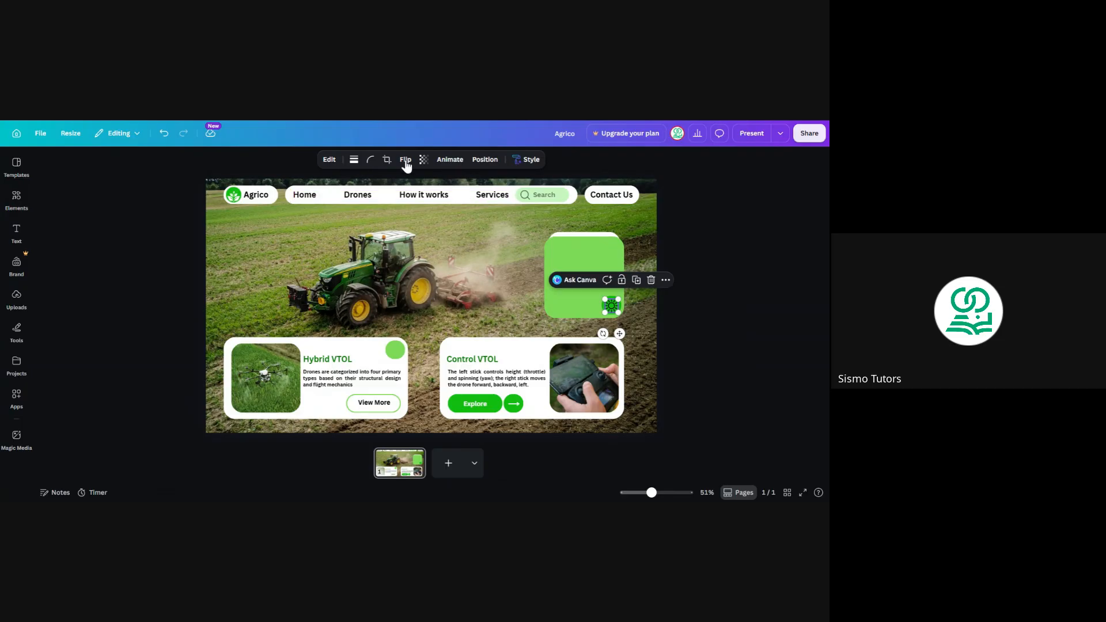
double_click(613, 308)
key(Escape)
click(146, 240)
click(611, 309)
click(650, 280)
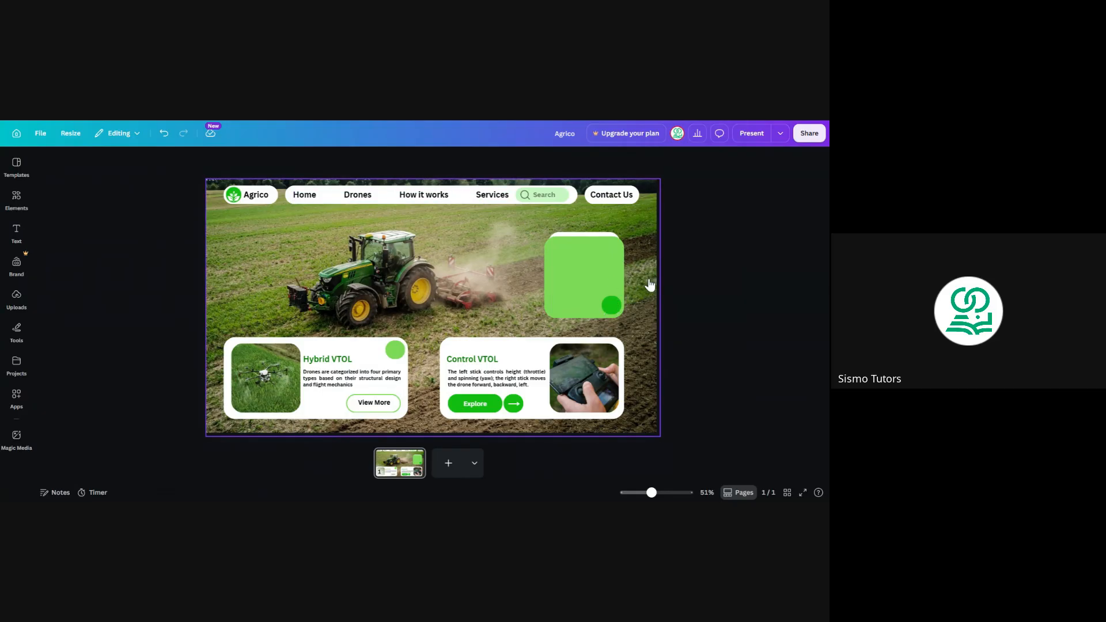
Step: Add a thin-lined black outline sun graphic from further down the "sunlight icon" results to the page
click(17, 201)
scroll(117, 374, down, 2)
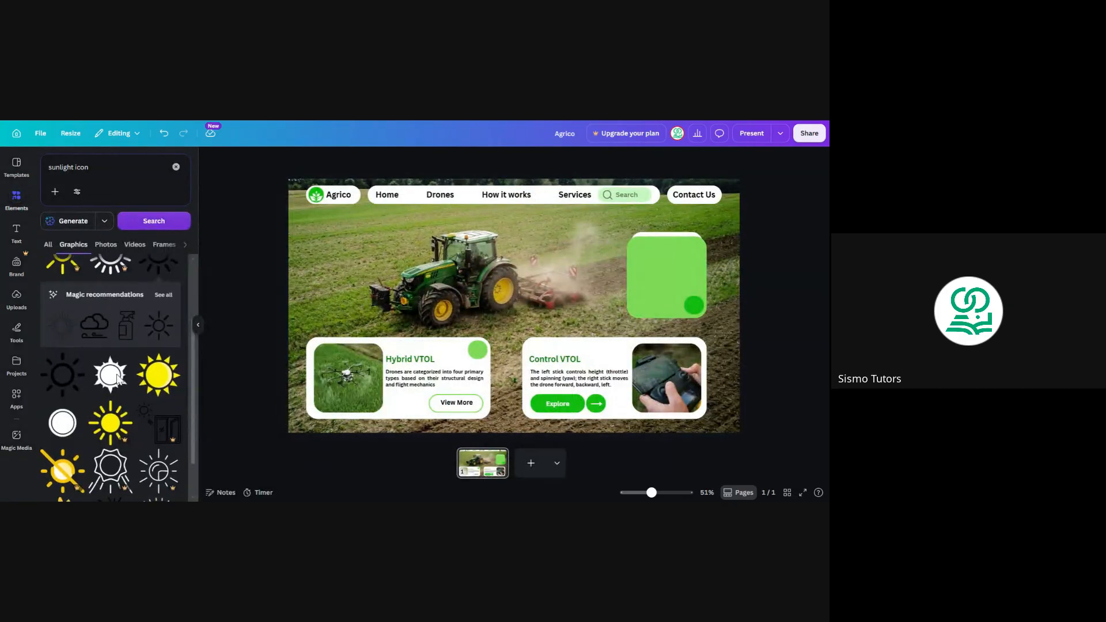
scroll(71, 392, down, 2)
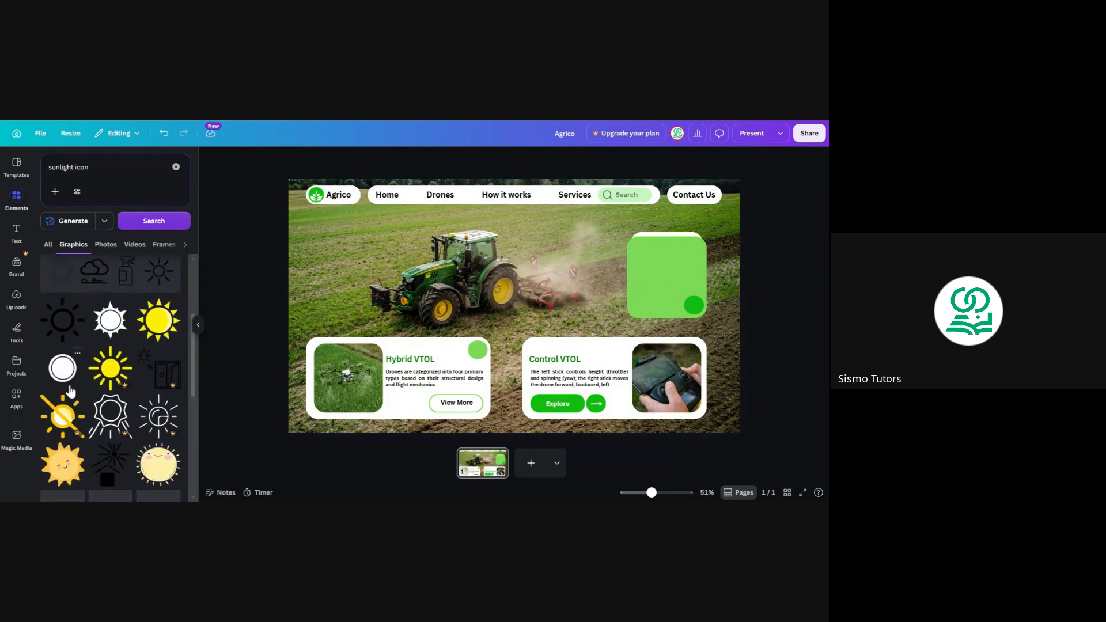
scroll(71, 392, down, 3)
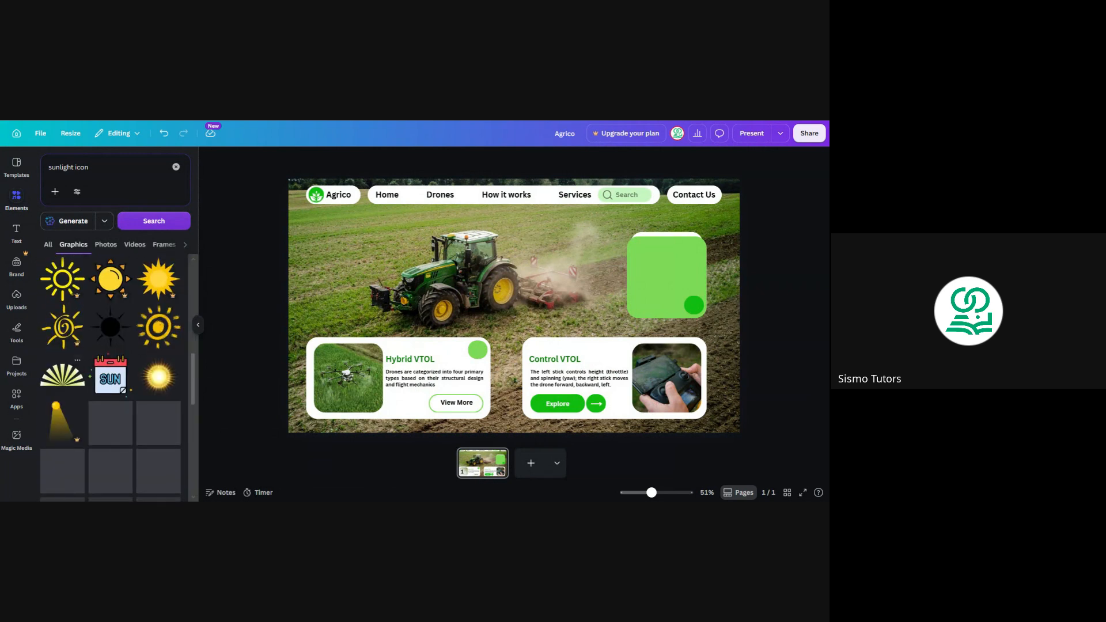
scroll(91, 397, down, 2)
scroll(90, 397, down, 1)
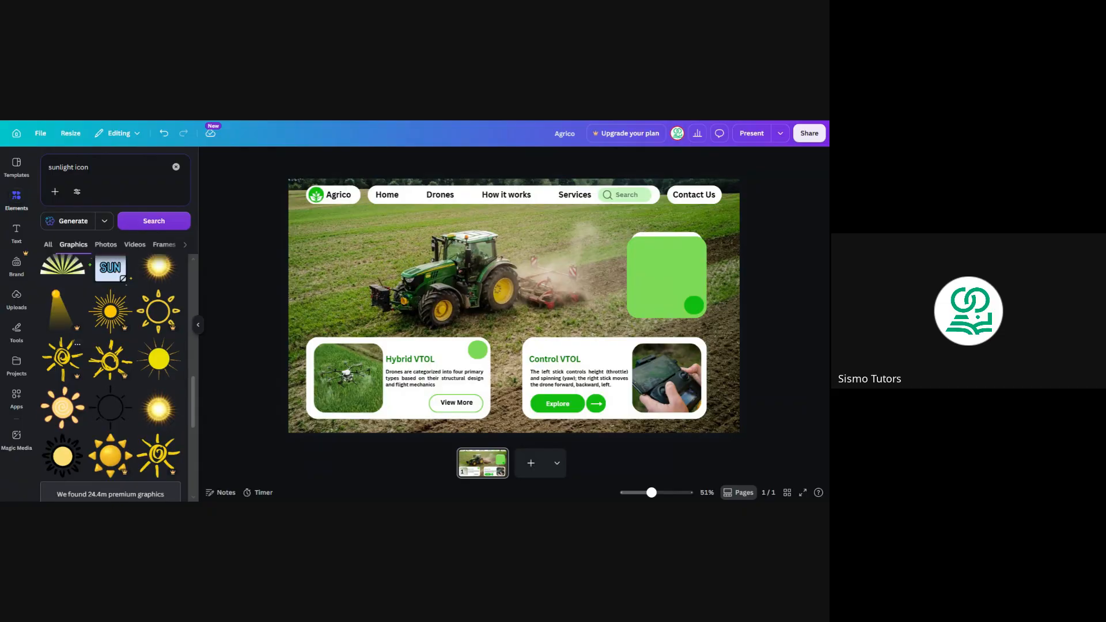
click(103, 379)
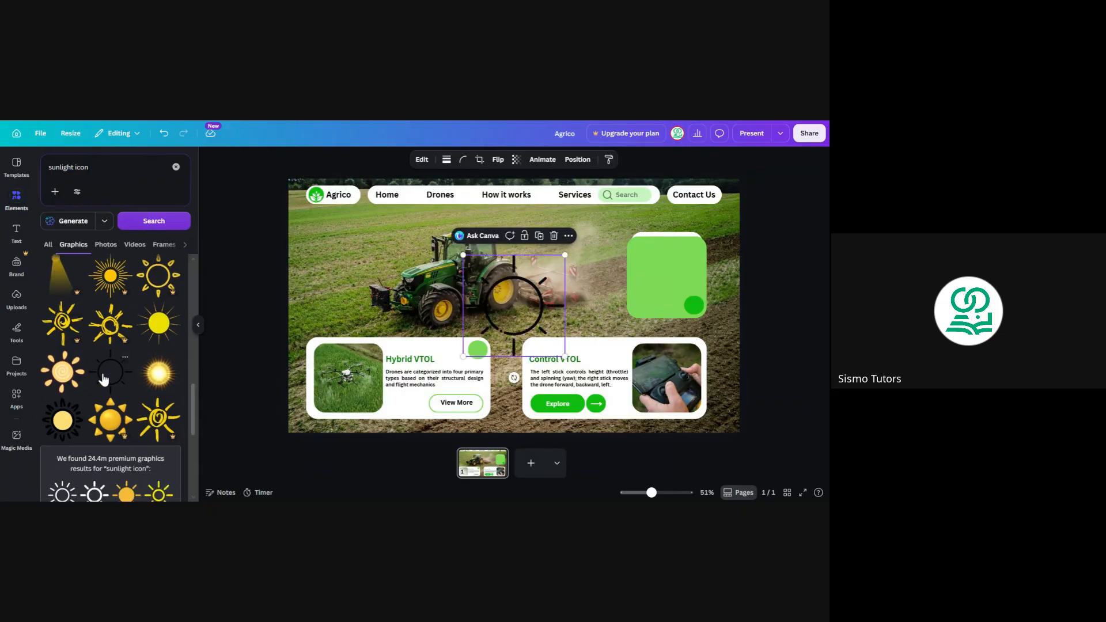
click(199, 325)
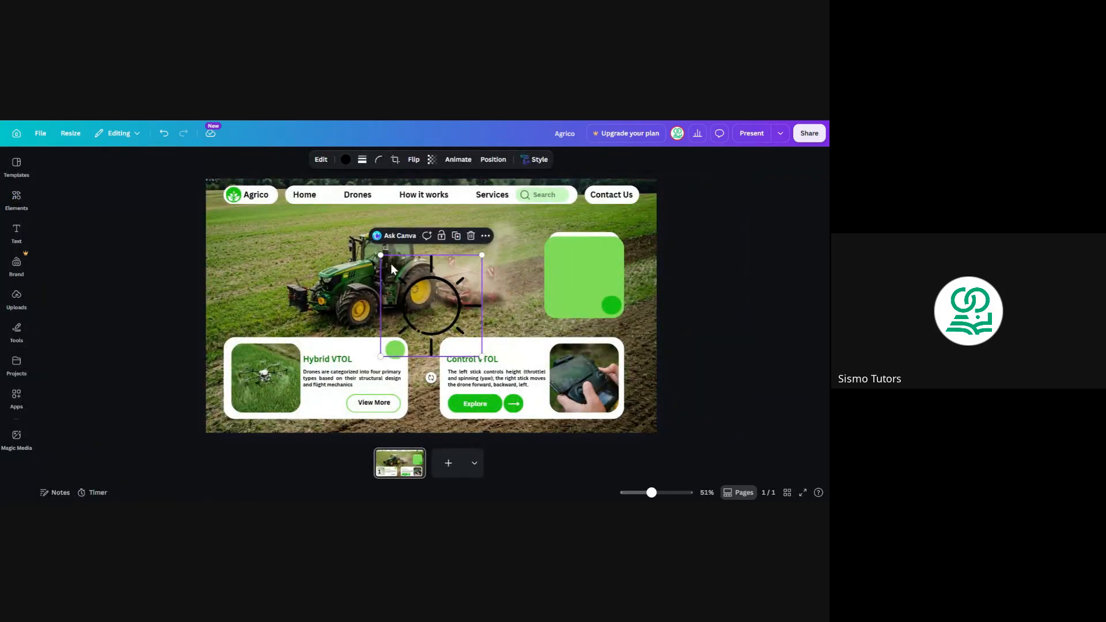
Step: Shrink the sun graphic into the dark green circle of the upper green card and colour it white
drag(379, 254, 612, 306)
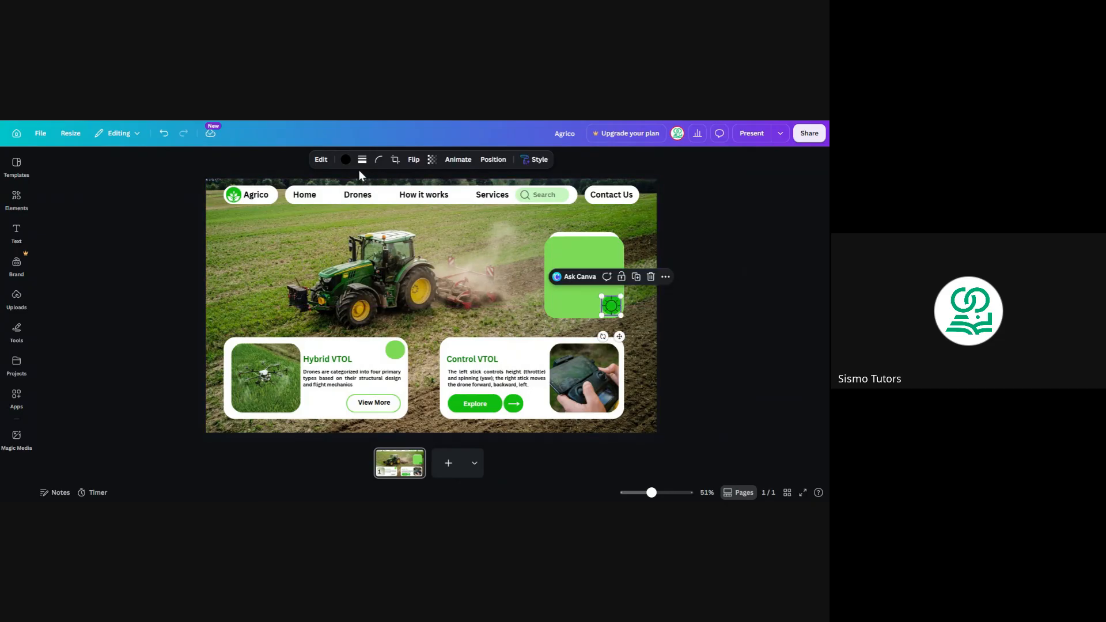
click(345, 159)
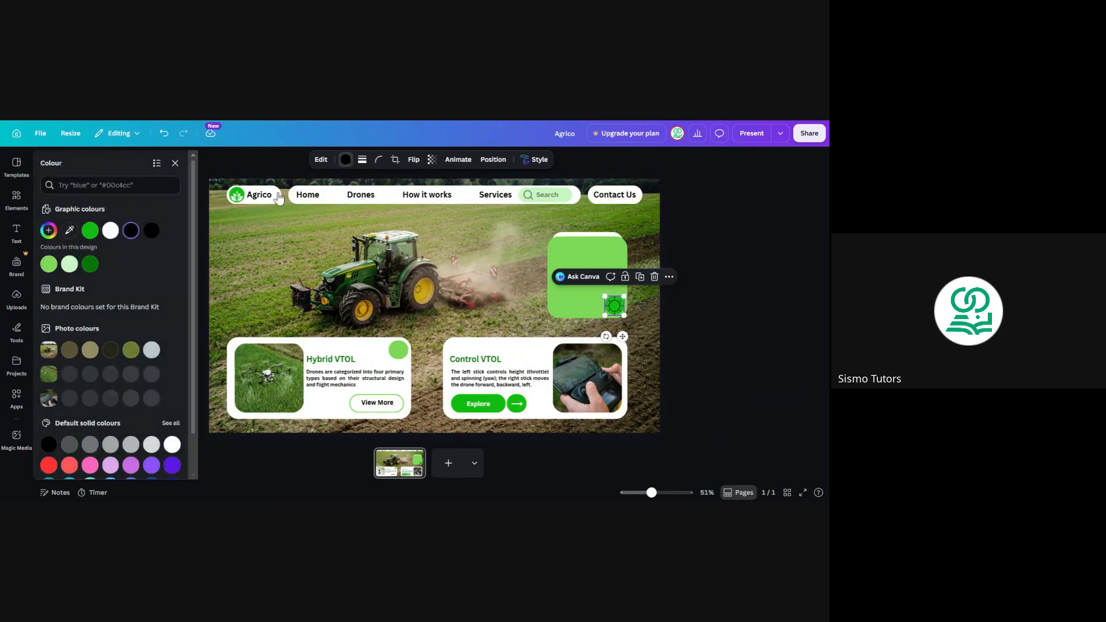
click(110, 230)
click(205, 258)
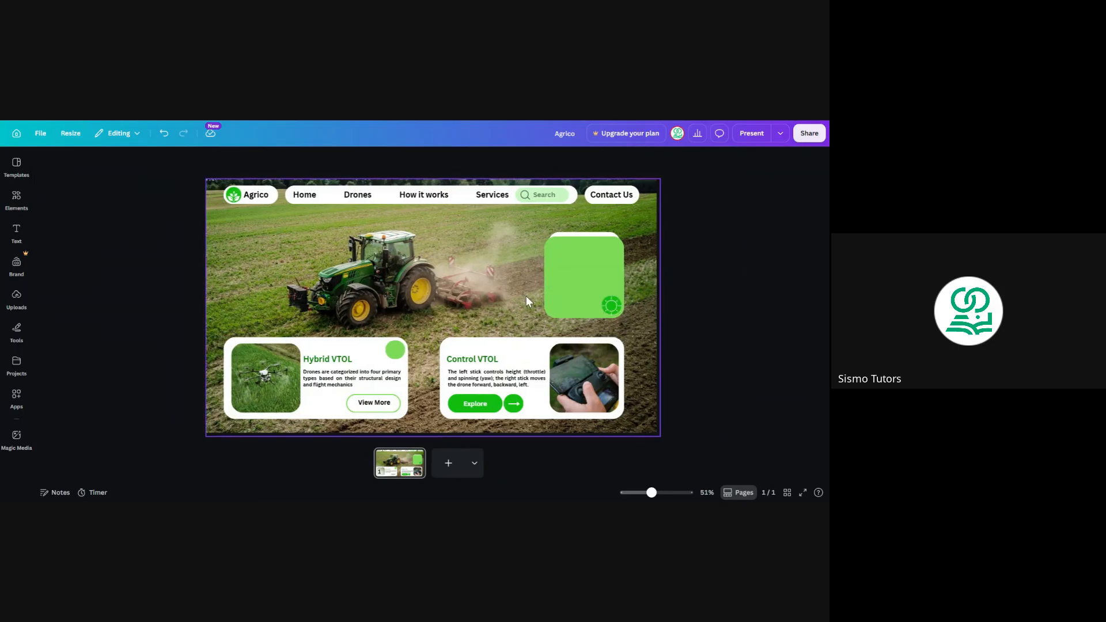
Step: Reduce the white sun graphic slightly more and centre it inside its dark green circle
click(608, 306)
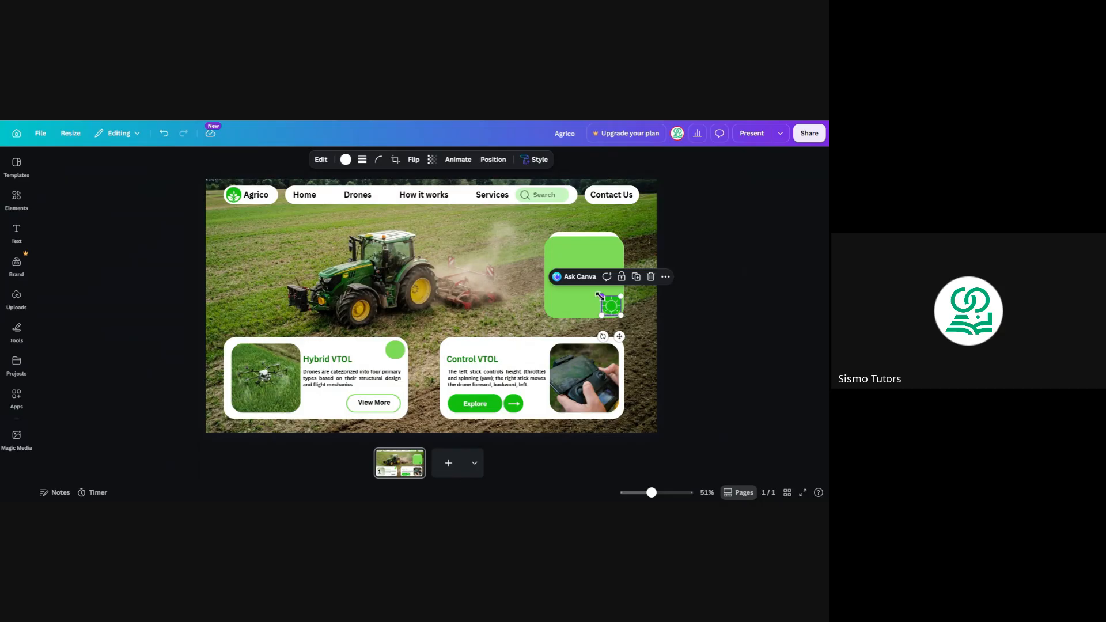
drag(602, 296, 611, 307)
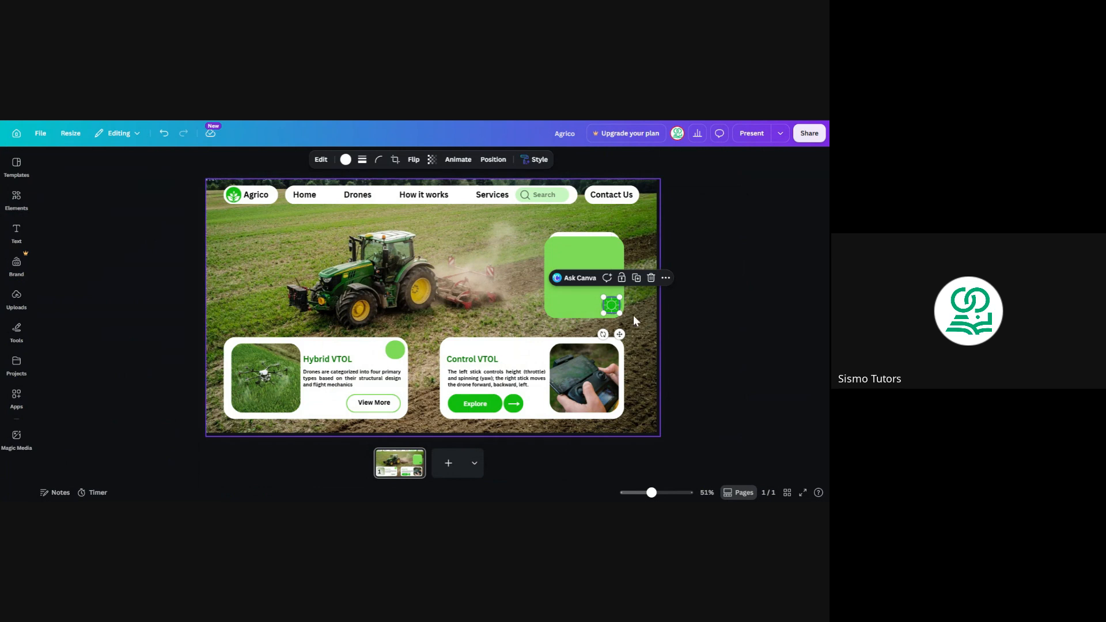
click(633, 316)
click(175, 267)
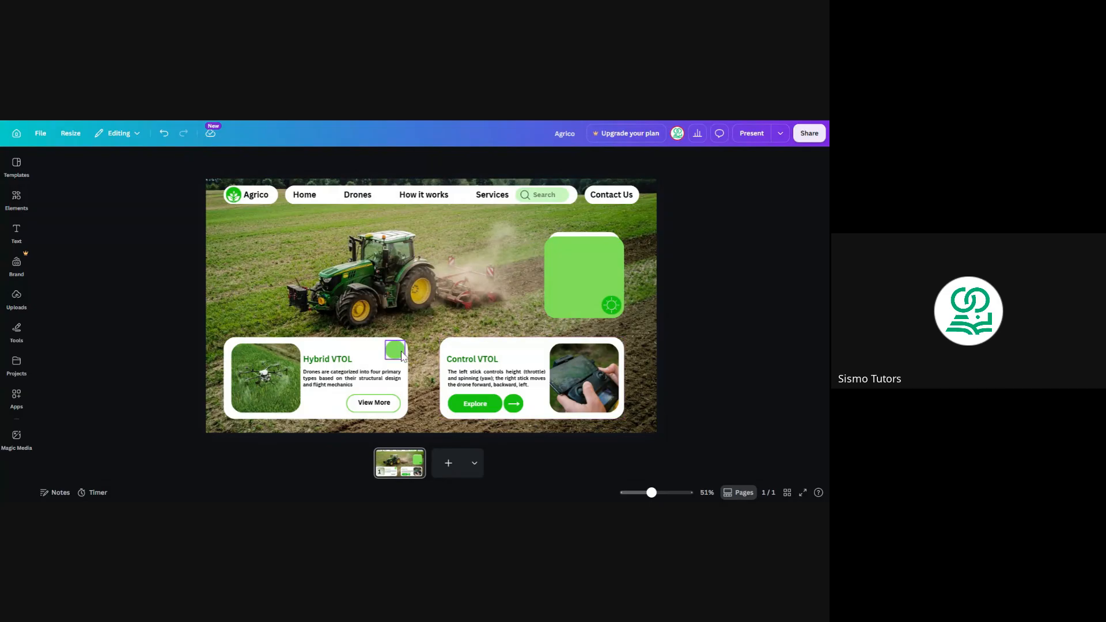
Step: Duplicate the arrow beside "Explore" and place the copy, rotated diagonally upward, in the light green circle of the "Hybrid VTOL" card
click(514, 405)
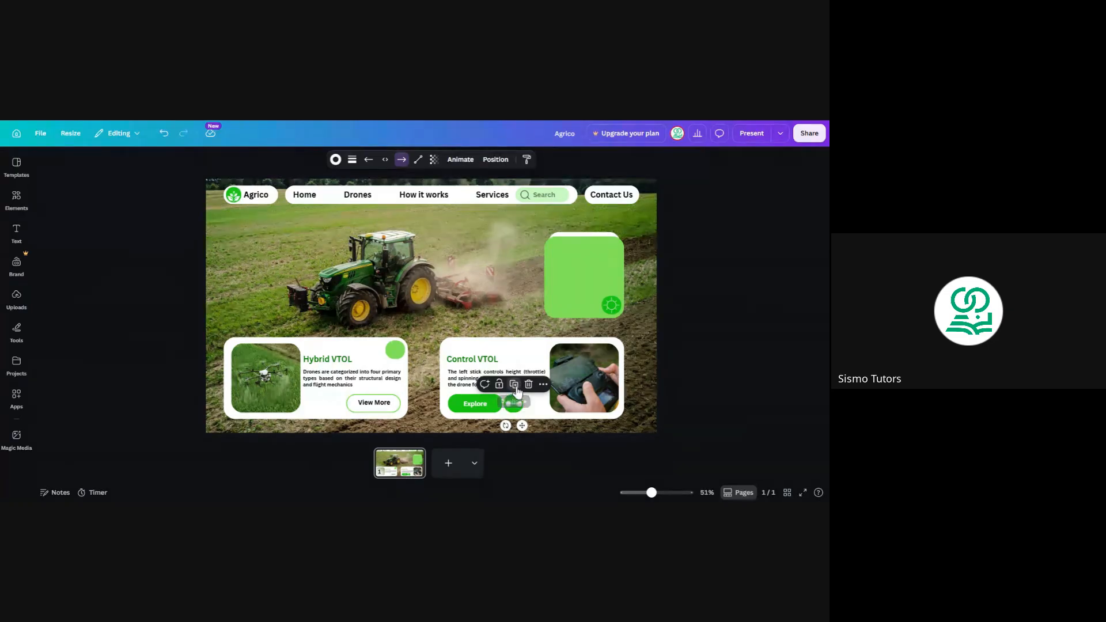
click(514, 385)
drag(526, 429, 403, 371)
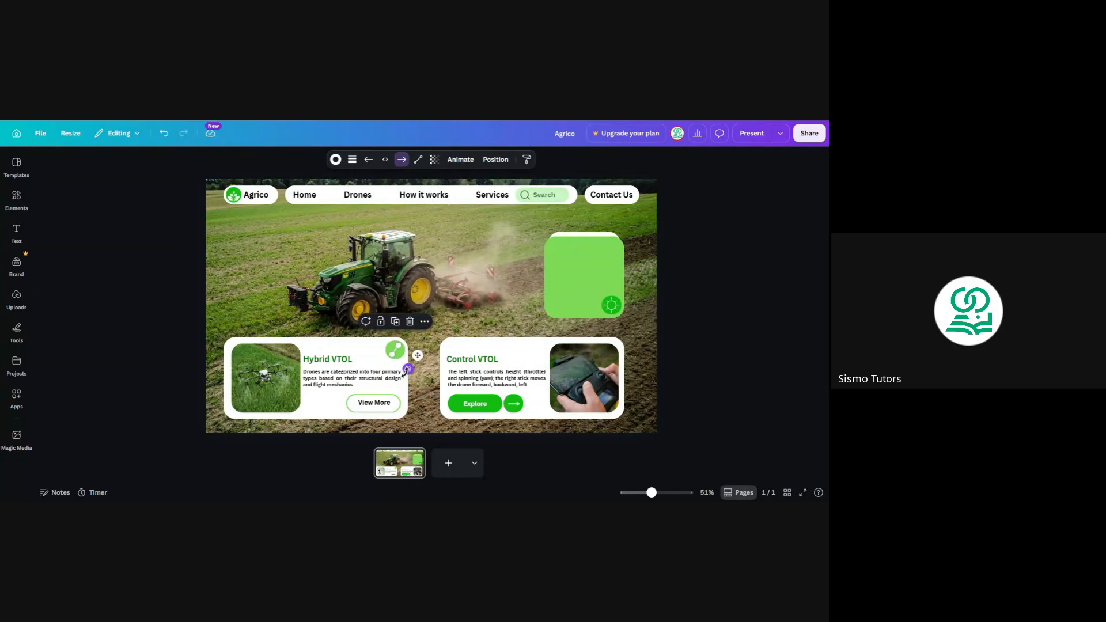
click(182, 272)
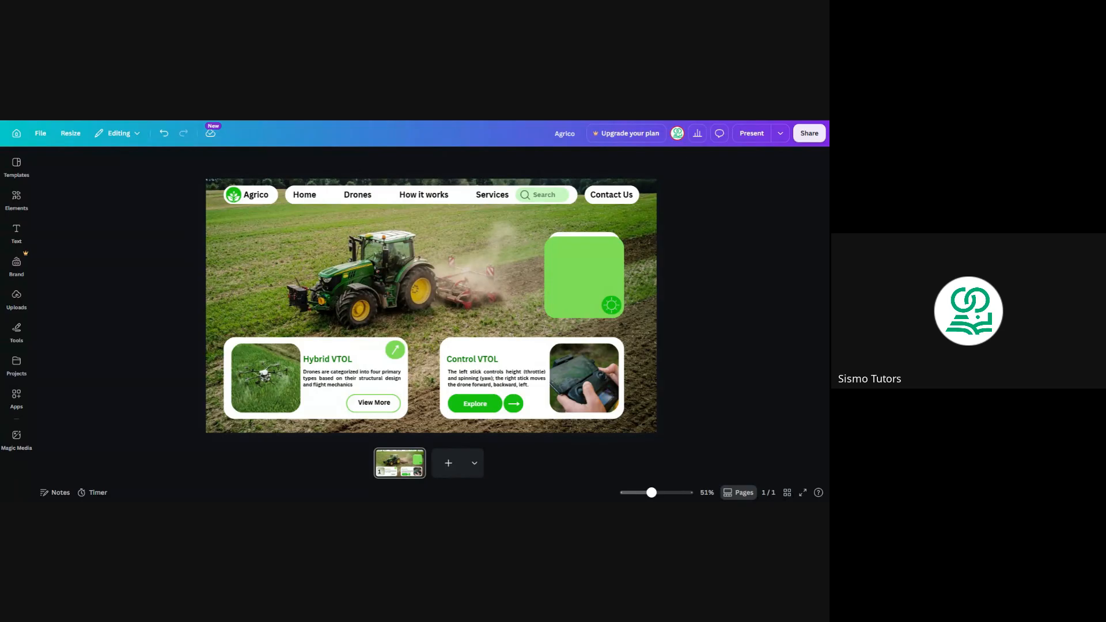
Step: Recolour the diagonal arrow on the "Hybrid VTOL" card to the design's dark green
click(398, 349)
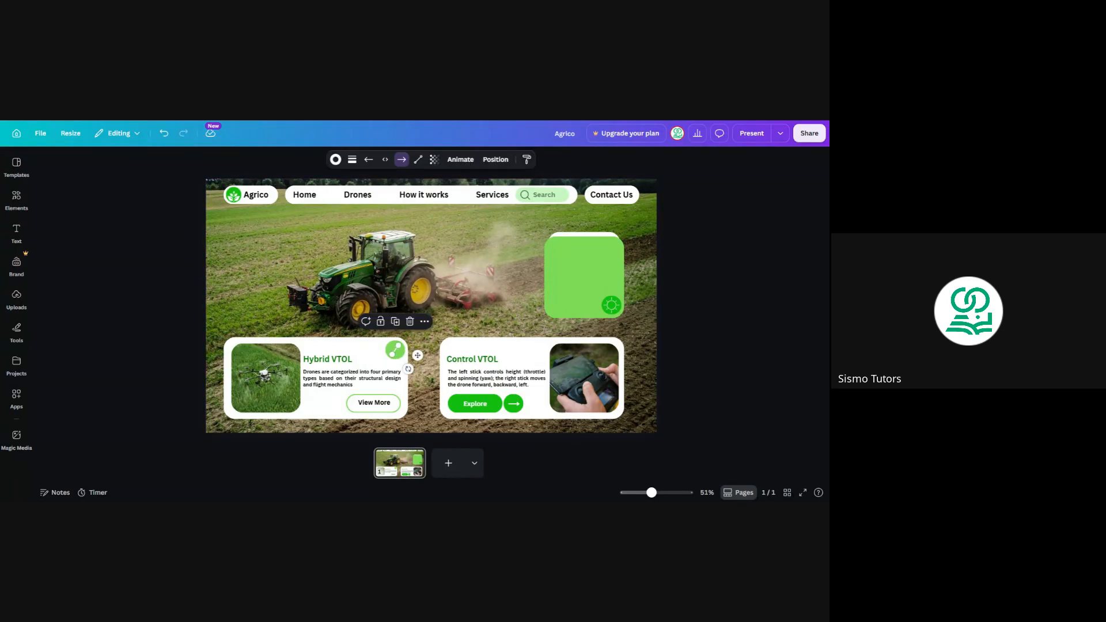
click(337, 163)
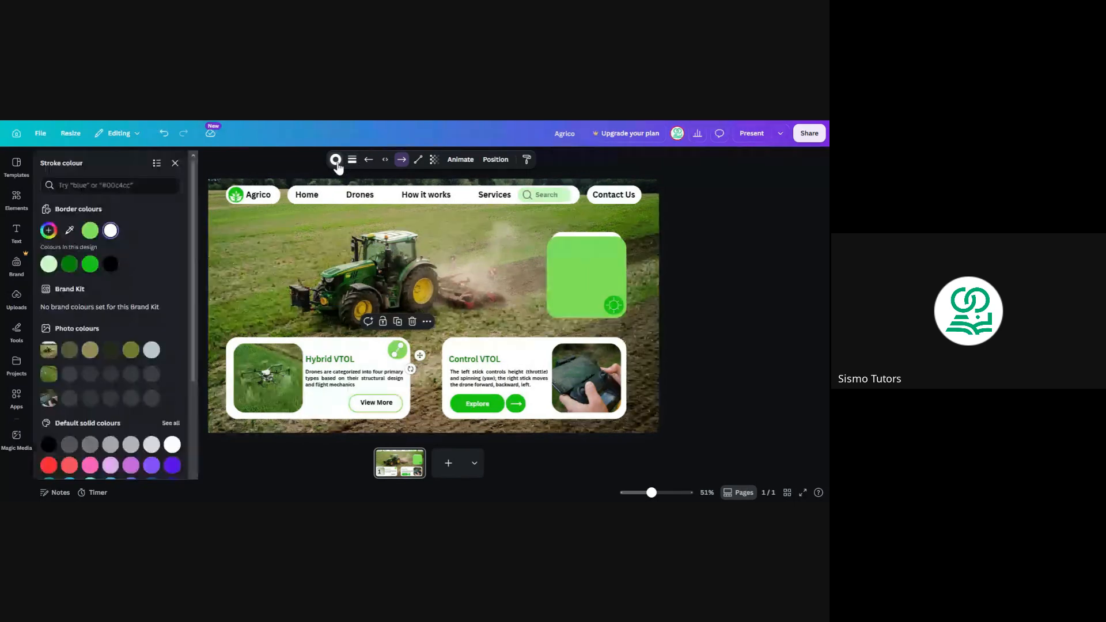
click(110, 264)
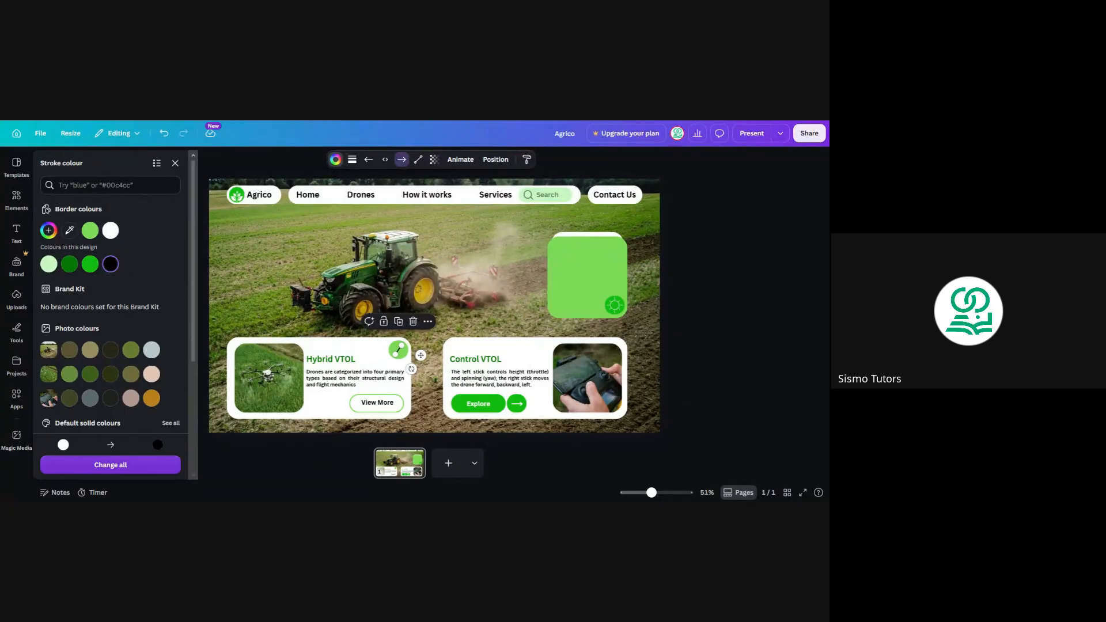
click(69, 263)
click(231, 167)
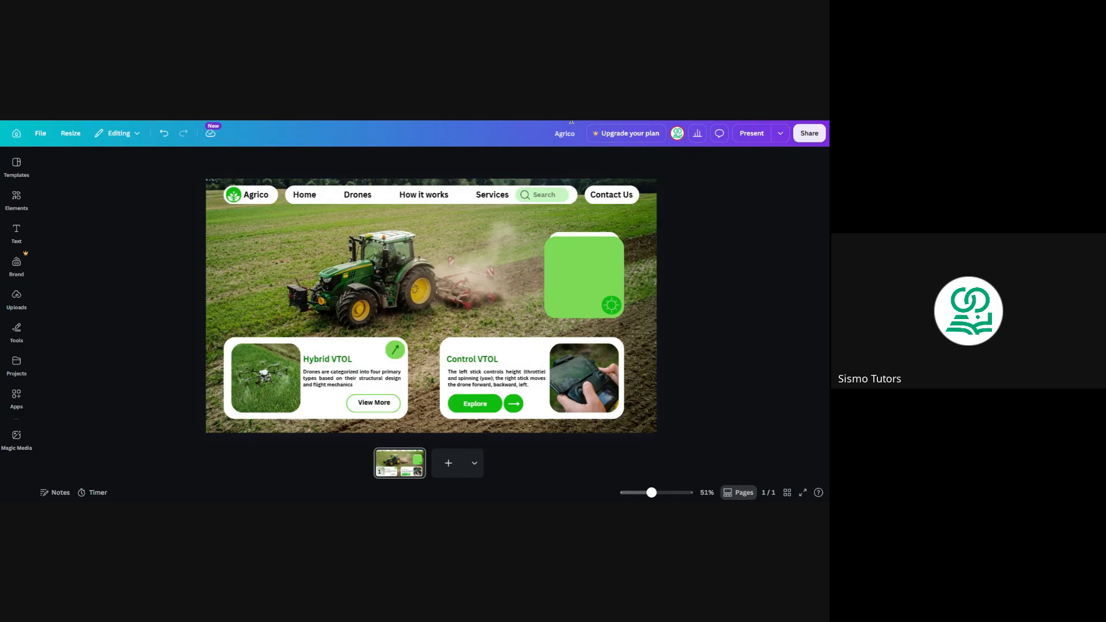
Step: Copy the "Agrico" text into the top of the upper green card and change the copy to "4.9 Rating"
click(258, 196)
drag(259, 198, 567, 253)
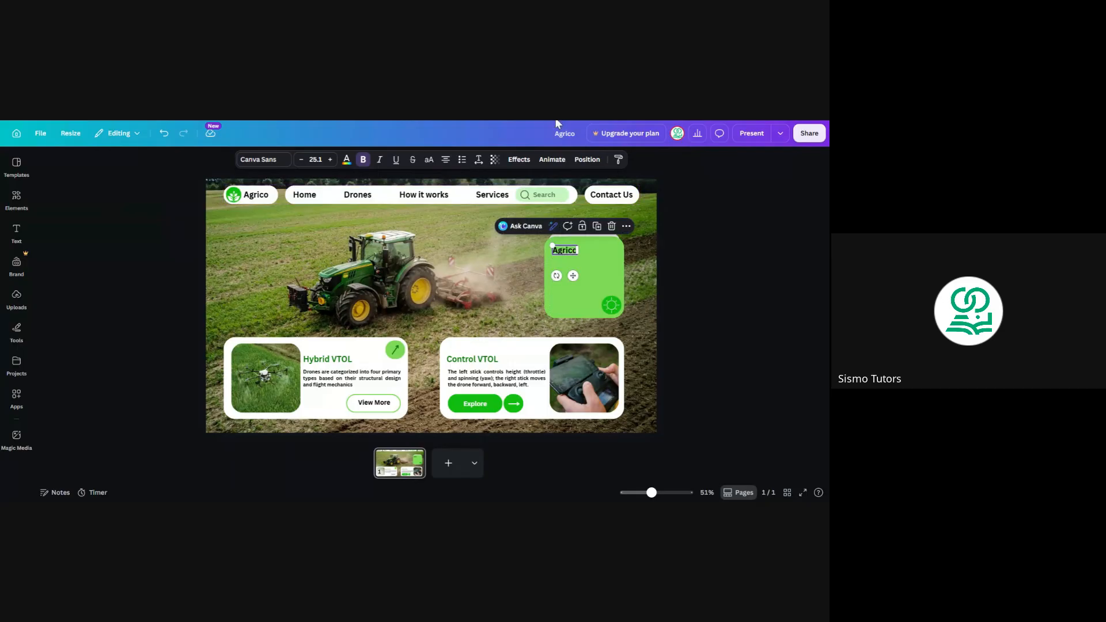
double_click(562, 250)
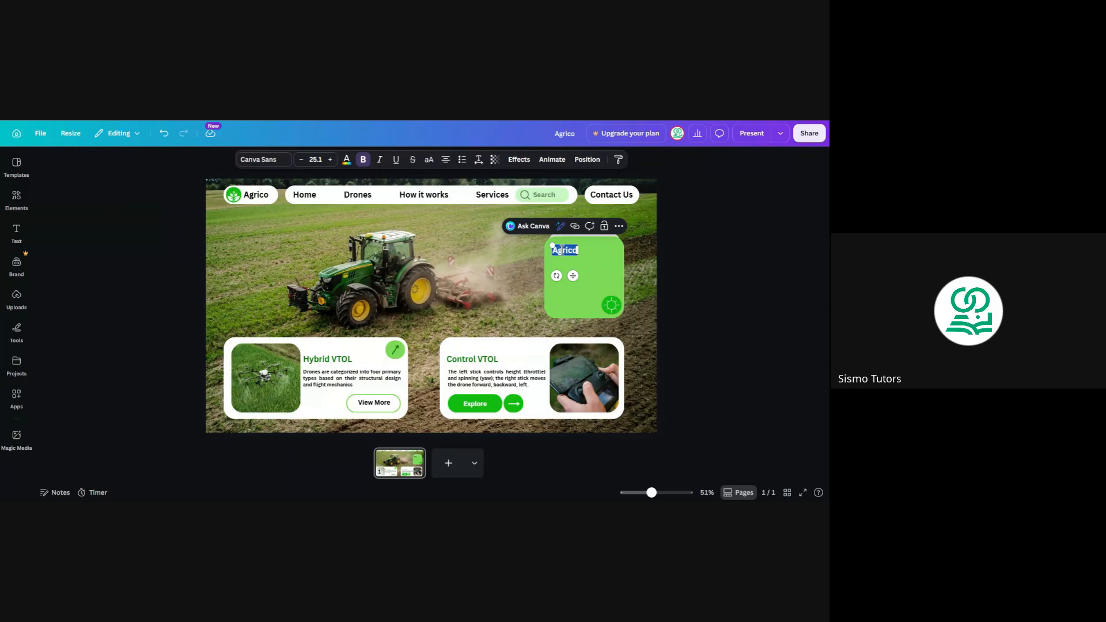
text(4.9)
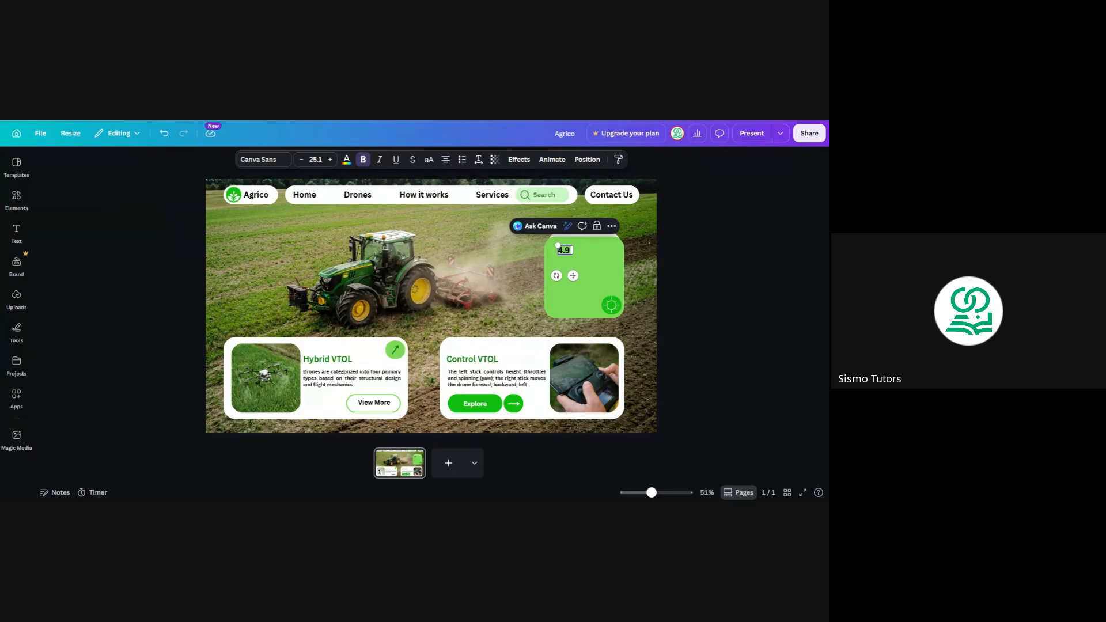
text(Rating)
drag(570, 276, 576, 277)
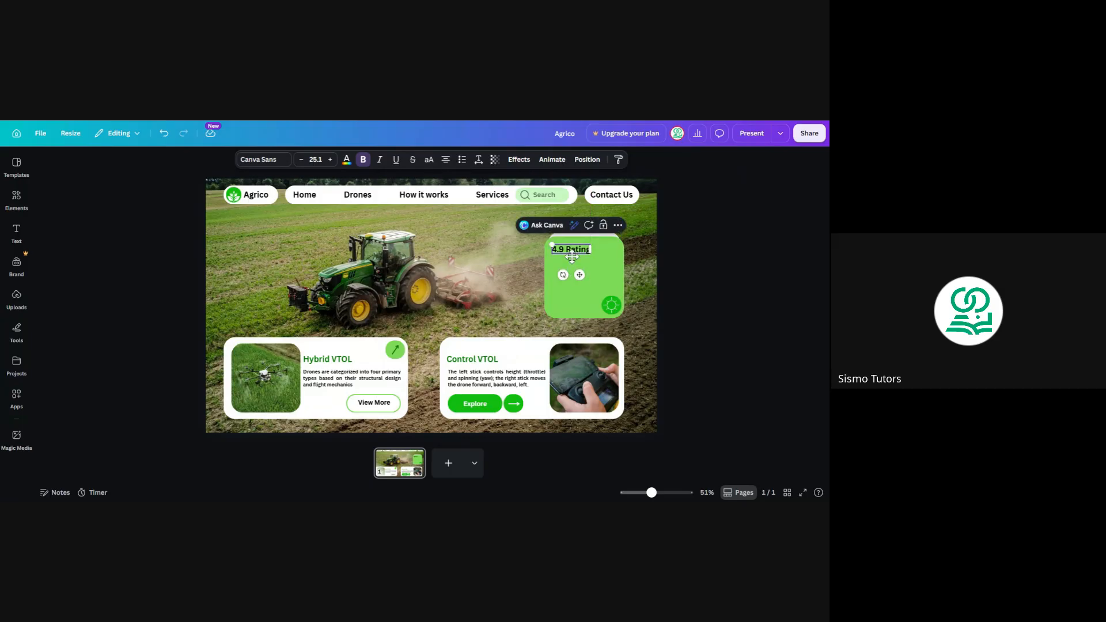
Step: Set the "4.9 Rating" text to size 31.1 and nudge it to the upper-left part of the green card
click(330, 159)
click(330, 160)
click(330, 160)
click(330, 160)
click(330, 159)
click(330, 160)
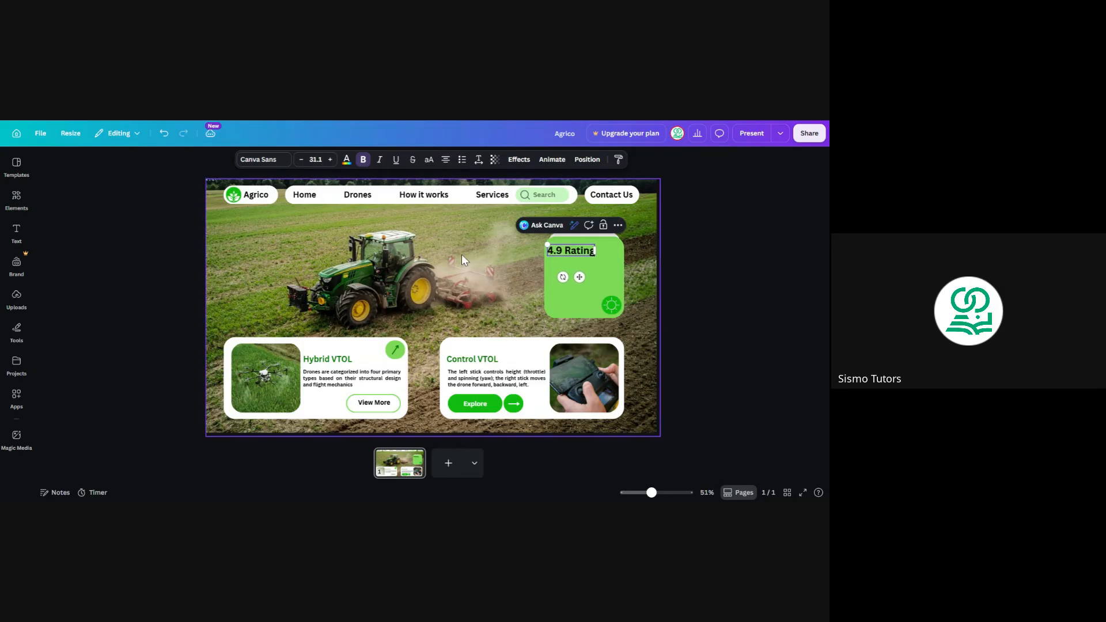
drag(579, 277, 580, 278)
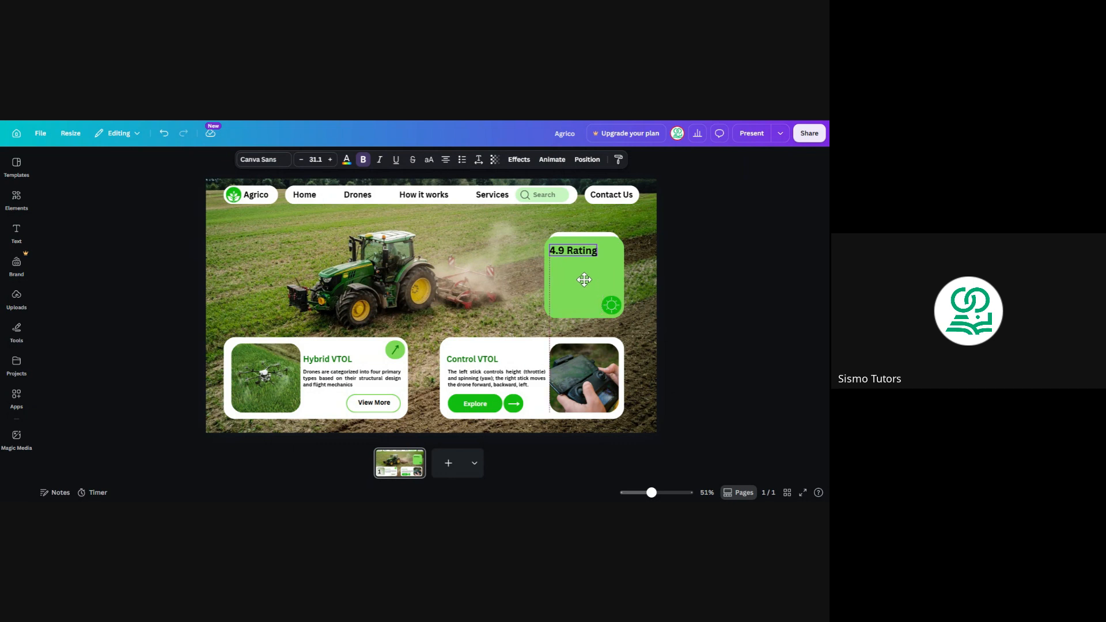
Step: Place another copy of the "Agrico" text under "4.9 Rating" as non-bold text at size 19.1, left-aligned with the heading
click(256, 194)
click(288, 221)
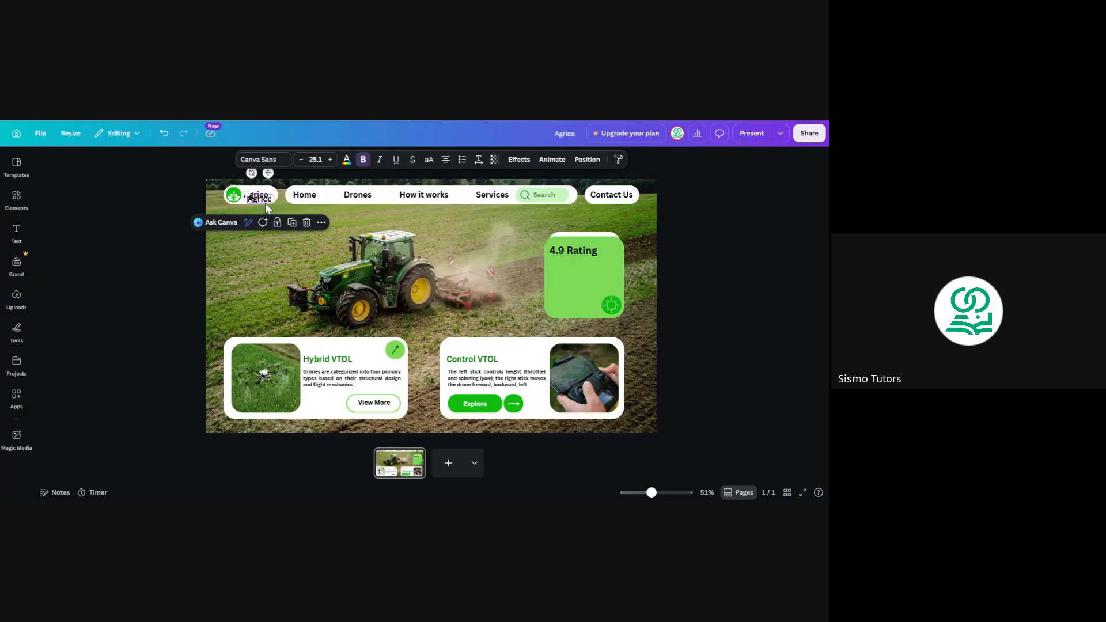
drag(266, 205, 563, 262)
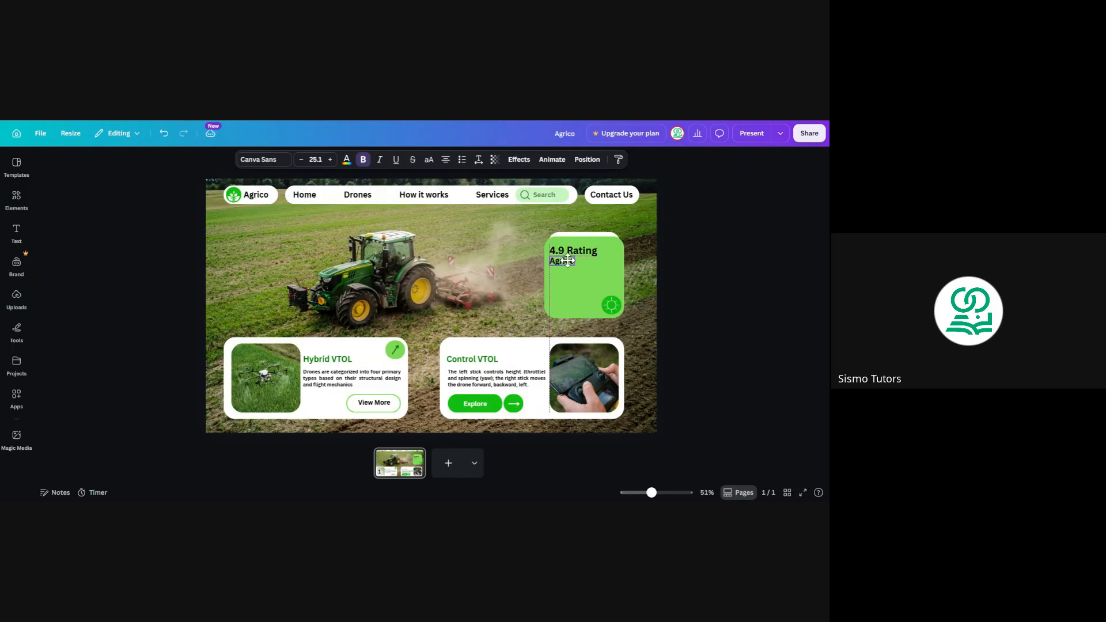
click(299, 163)
click(299, 162)
click(300, 163)
click(299, 163)
click(299, 162)
click(299, 162)
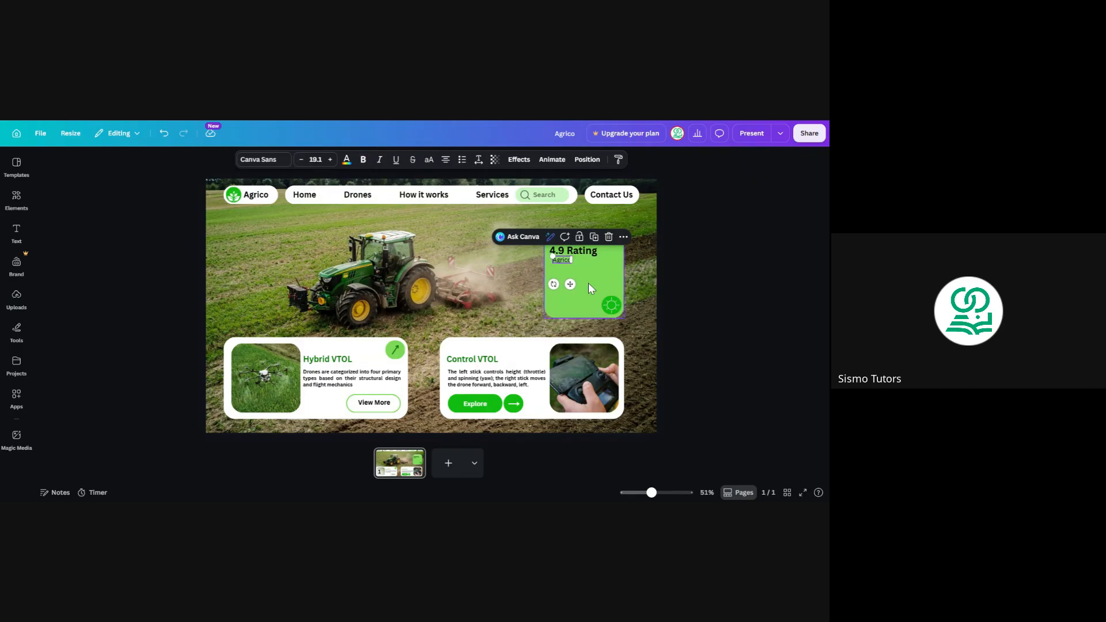
drag(569, 284, 567, 285)
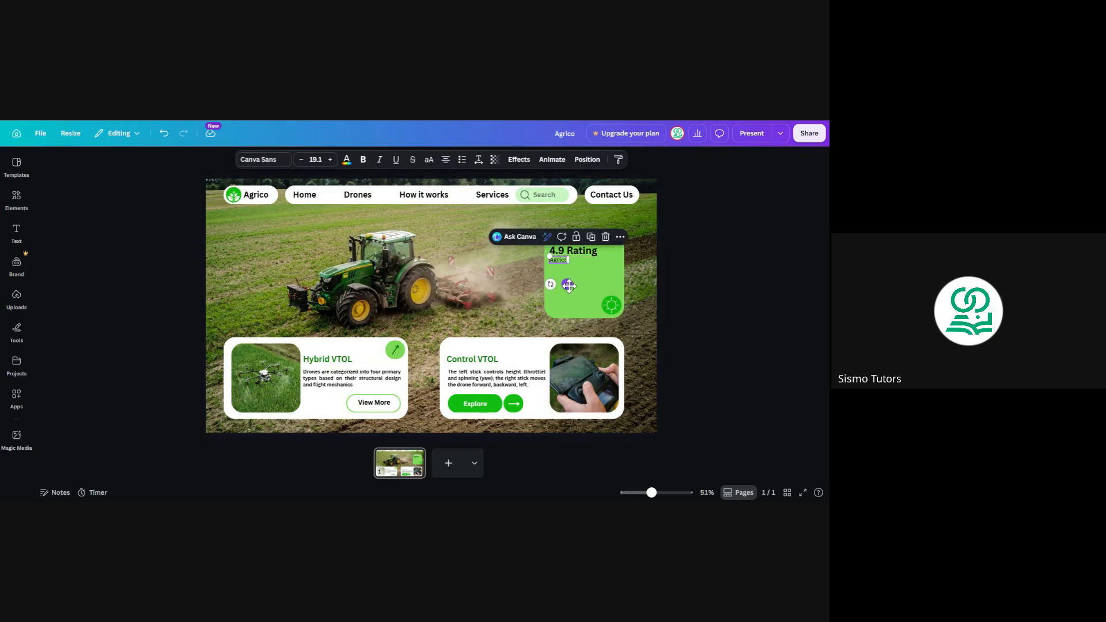
Step: Replace the small "Agrico" text under the rating with "Over 1000+ Users Reviews"
double_click(562, 260)
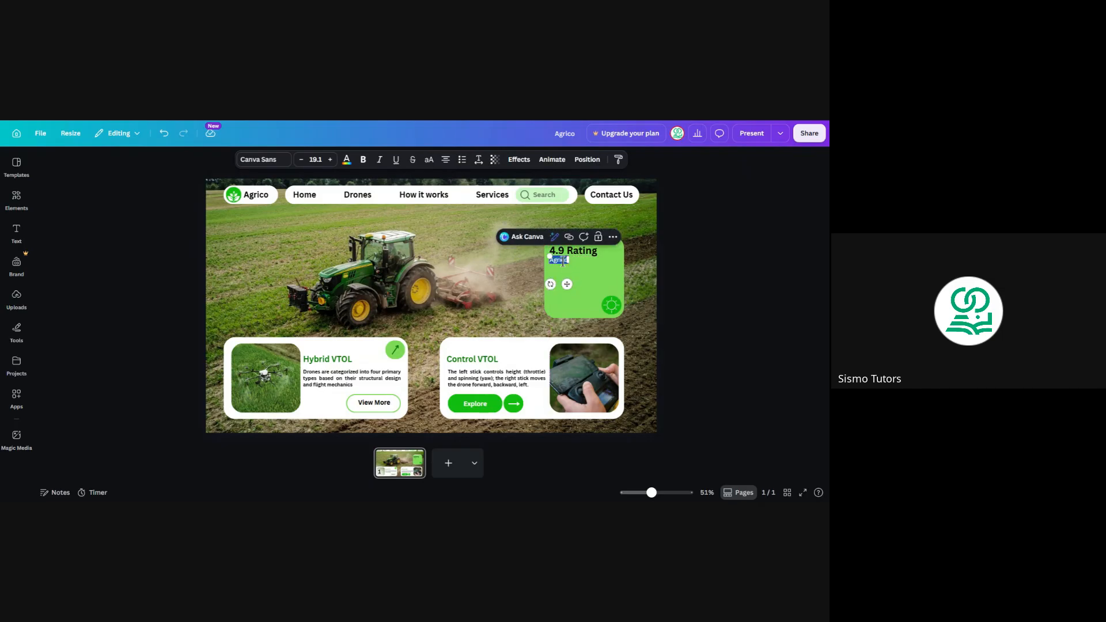
key(BackSpace)
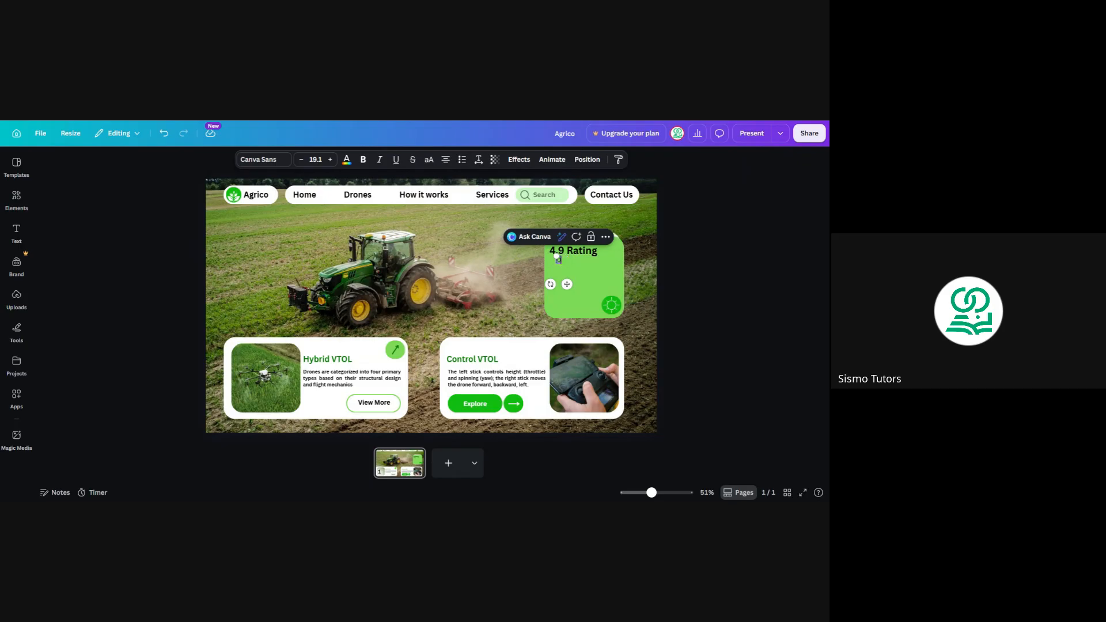
text(Over 1000+ Users Reviews)
key(BackSpace)
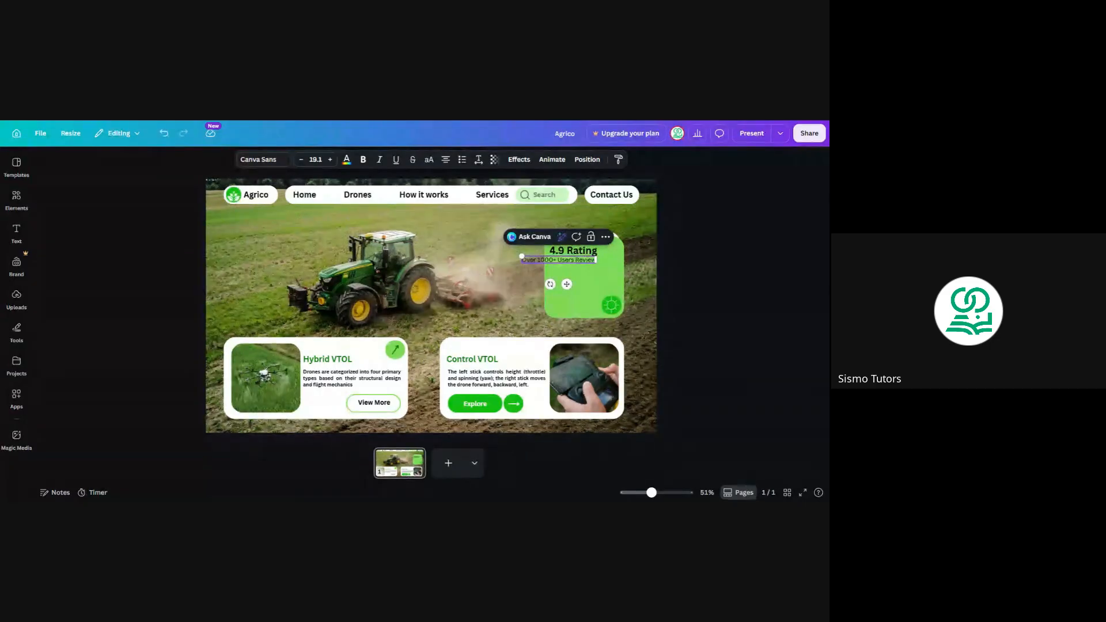
text(s)
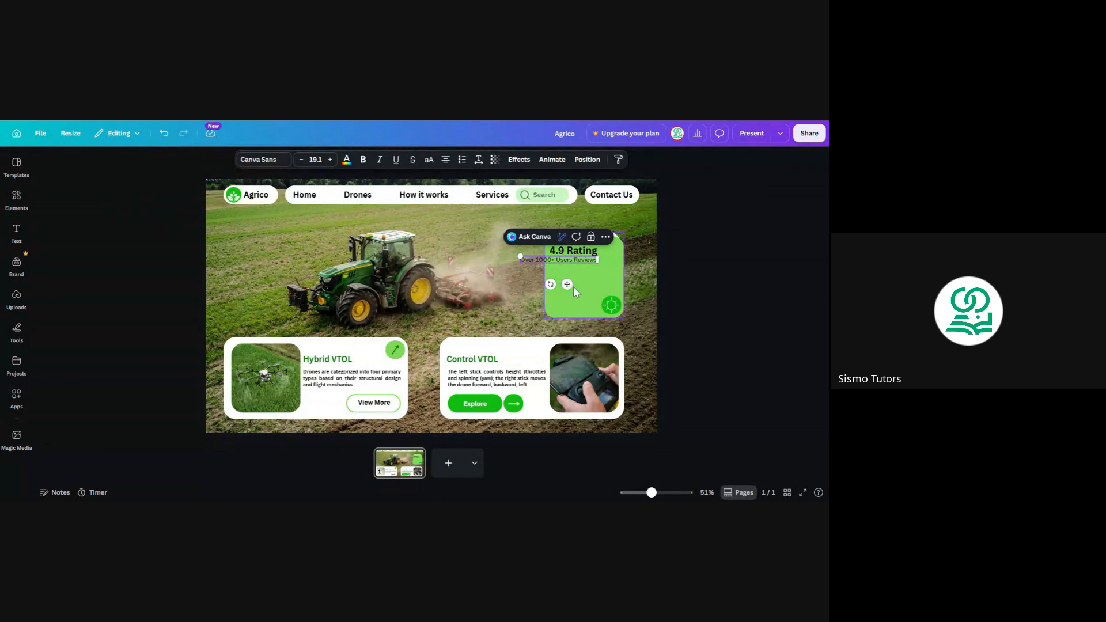
Step: Reduce the "Over 1000+ Users Reviews" line to size 17.1 and fit it inside the green card beneath the rating
drag(566, 284, 597, 286)
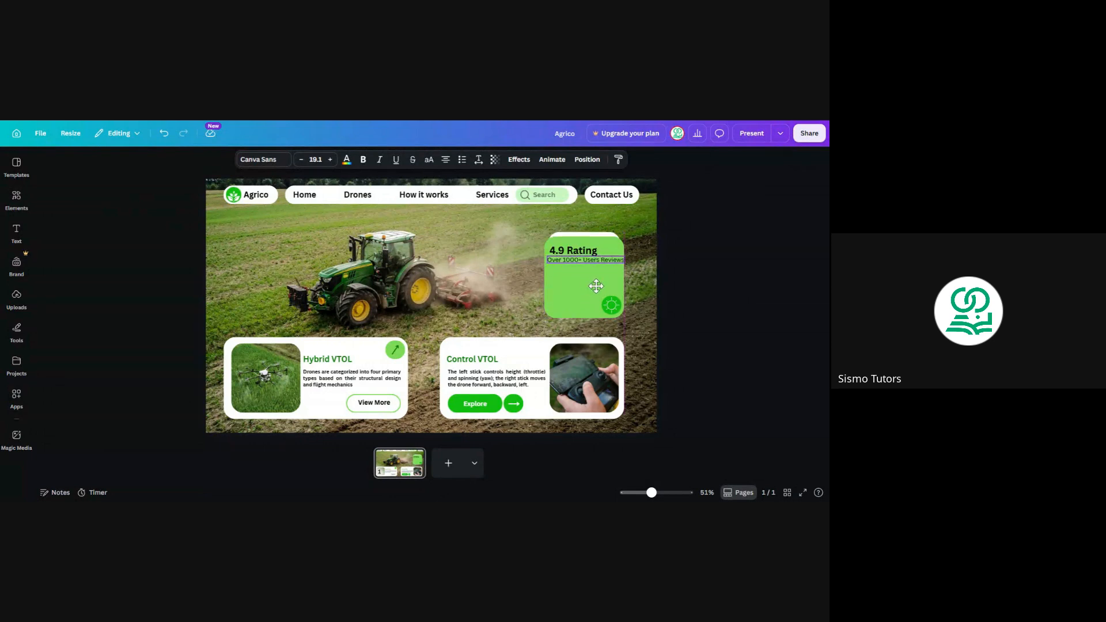
click(301, 162)
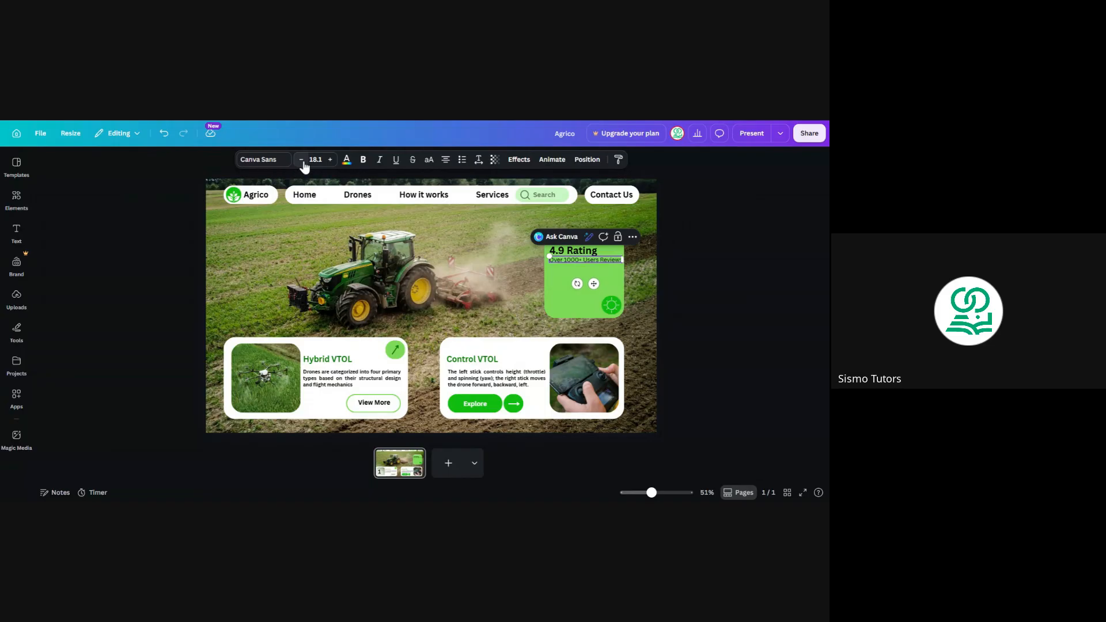
click(302, 162)
drag(594, 284, 592, 283)
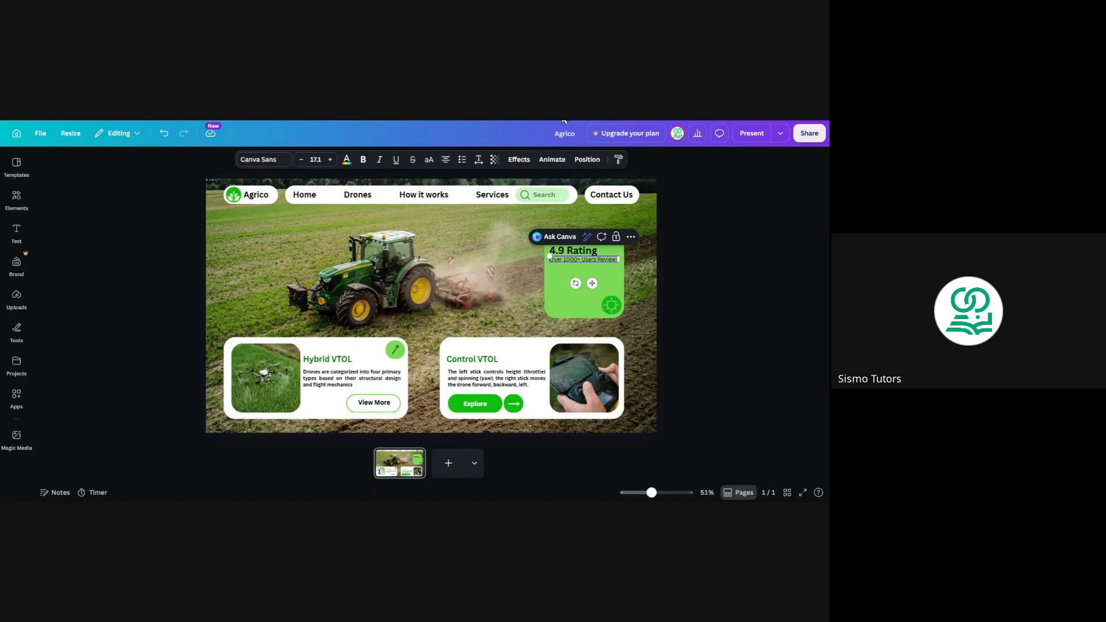
Step: Shorten the rating heading to "4.9" and align it with the left edge of the reviews line
click(583, 251)
double_click(583, 250)
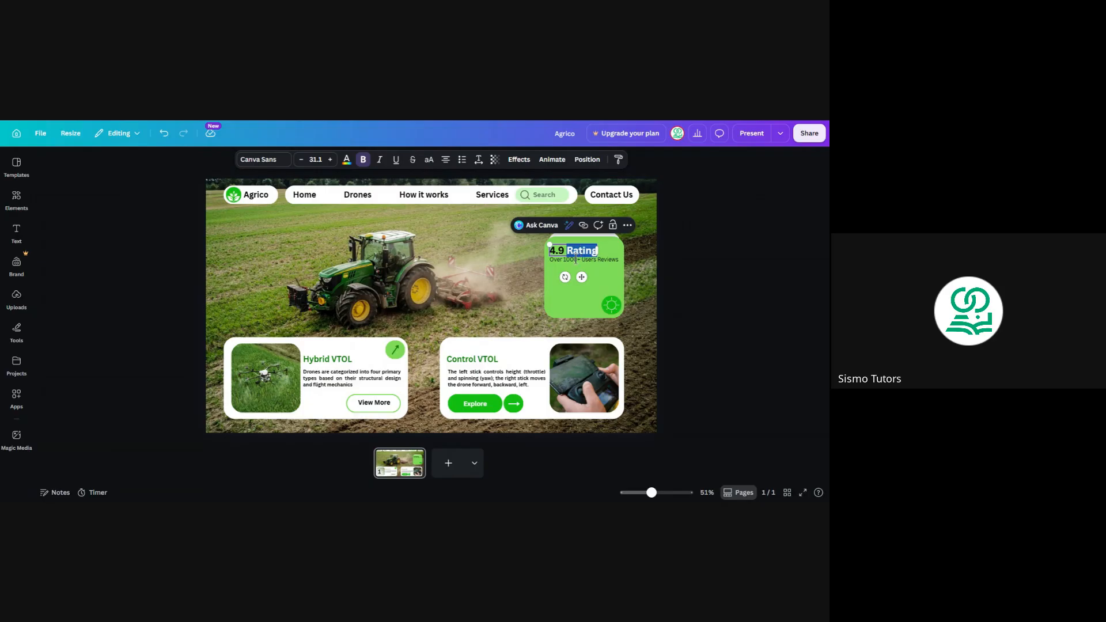
key(BackSpace)
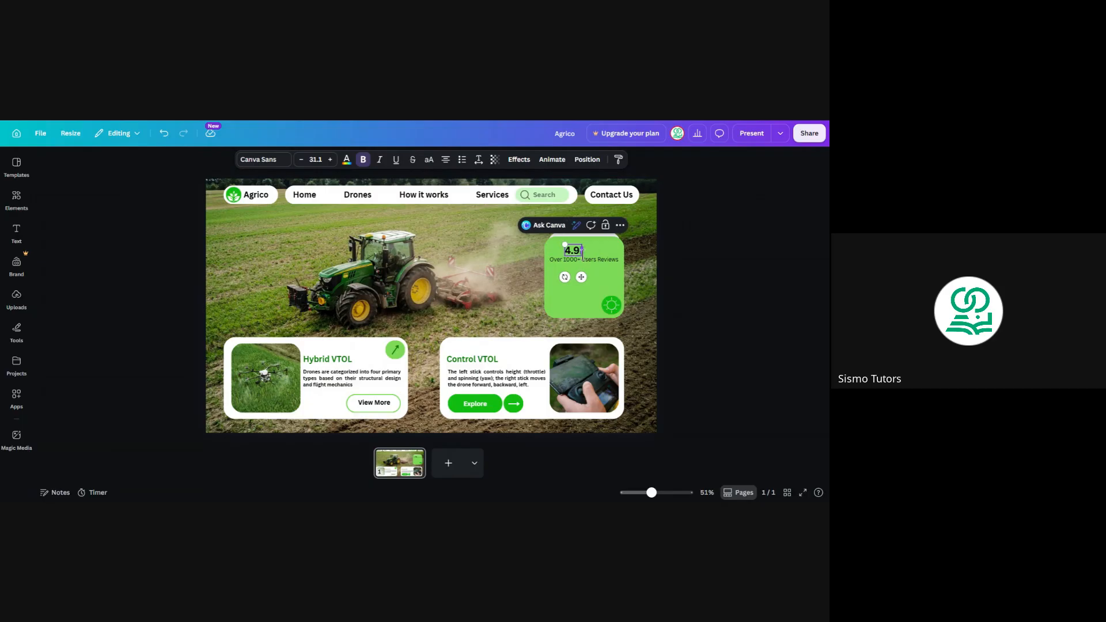
click(646, 261)
click(576, 258)
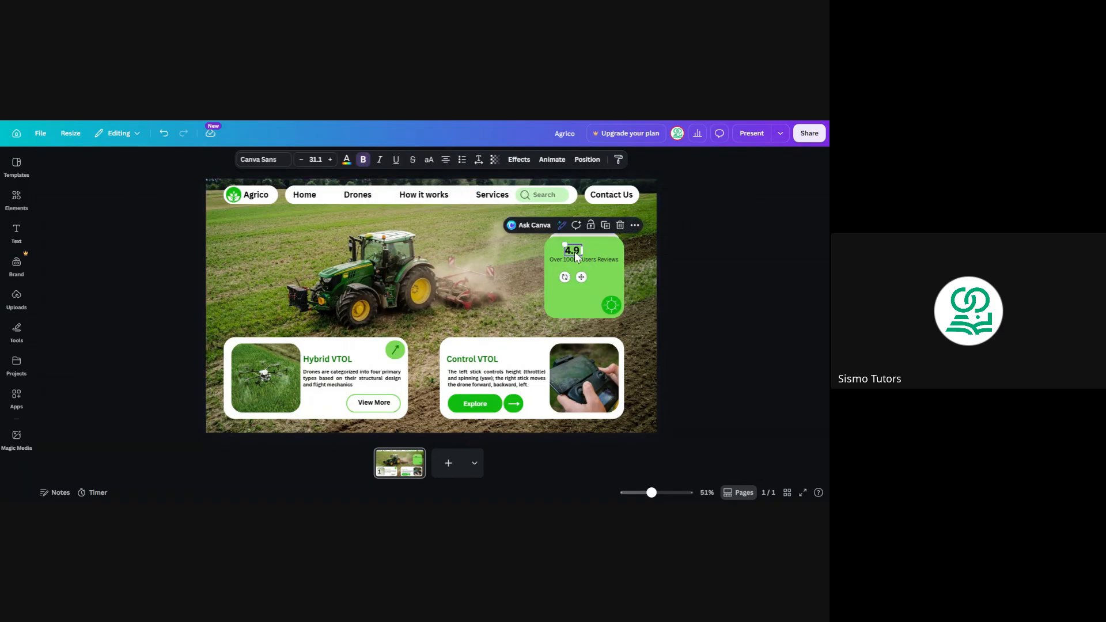
drag(581, 277, 567, 275)
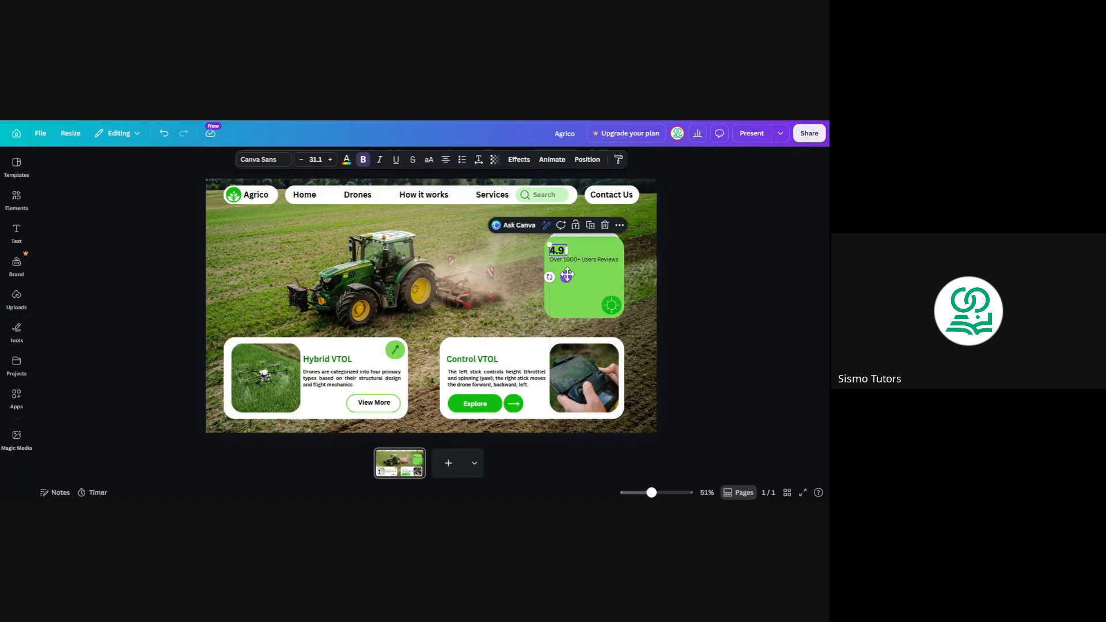
click(160, 212)
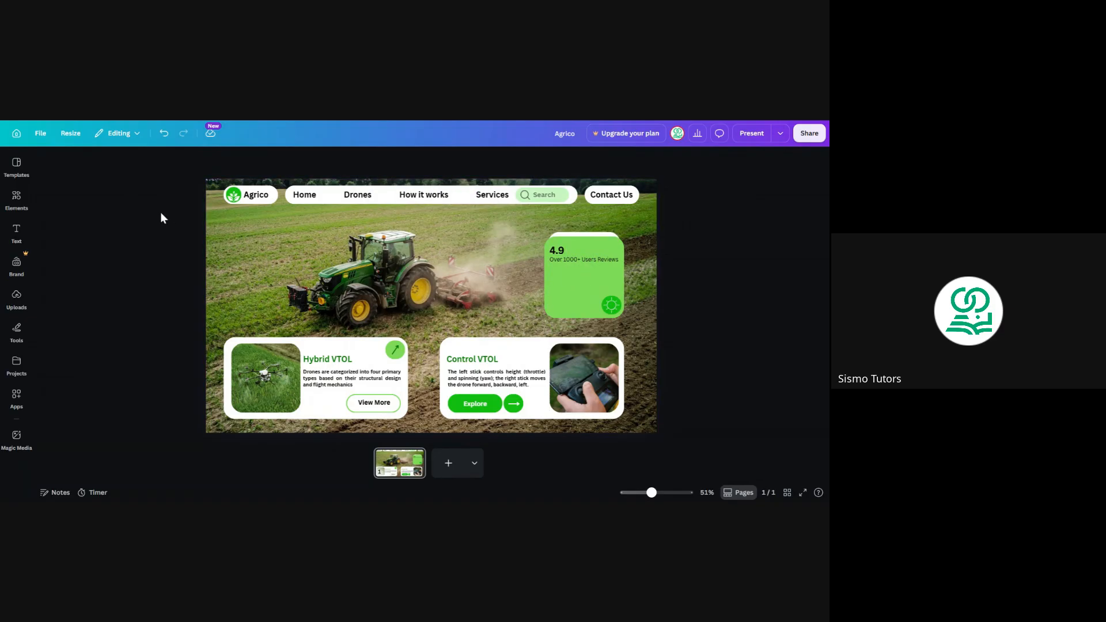
Step: Search the graphics for "star icon" and add the outlined five-point star to the page
click(18, 201)
double_click(97, 167)
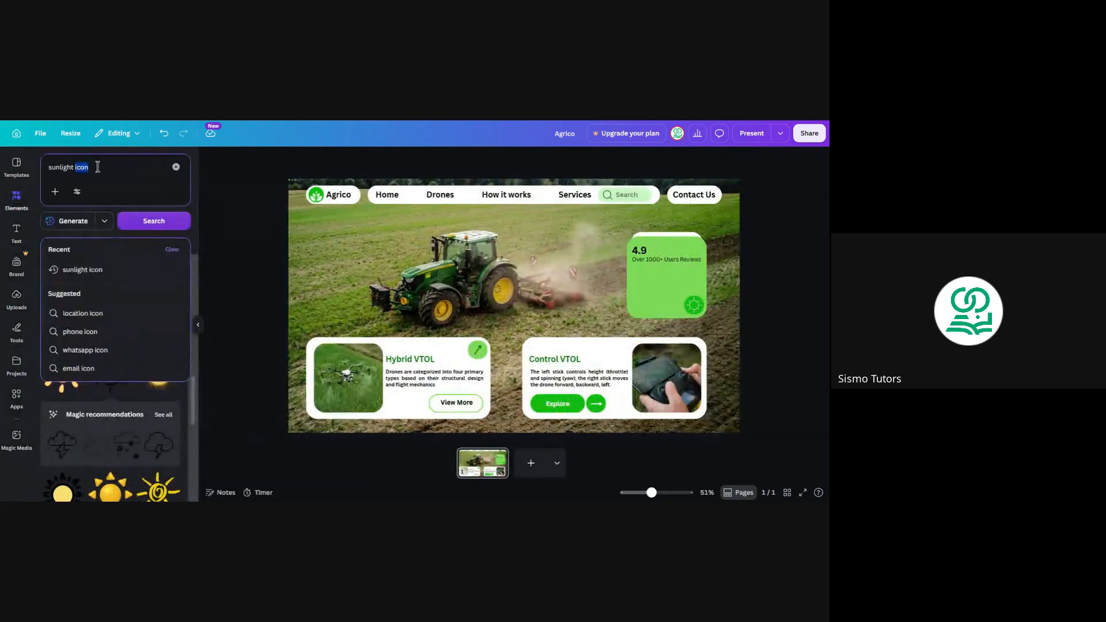
click(196, 218)
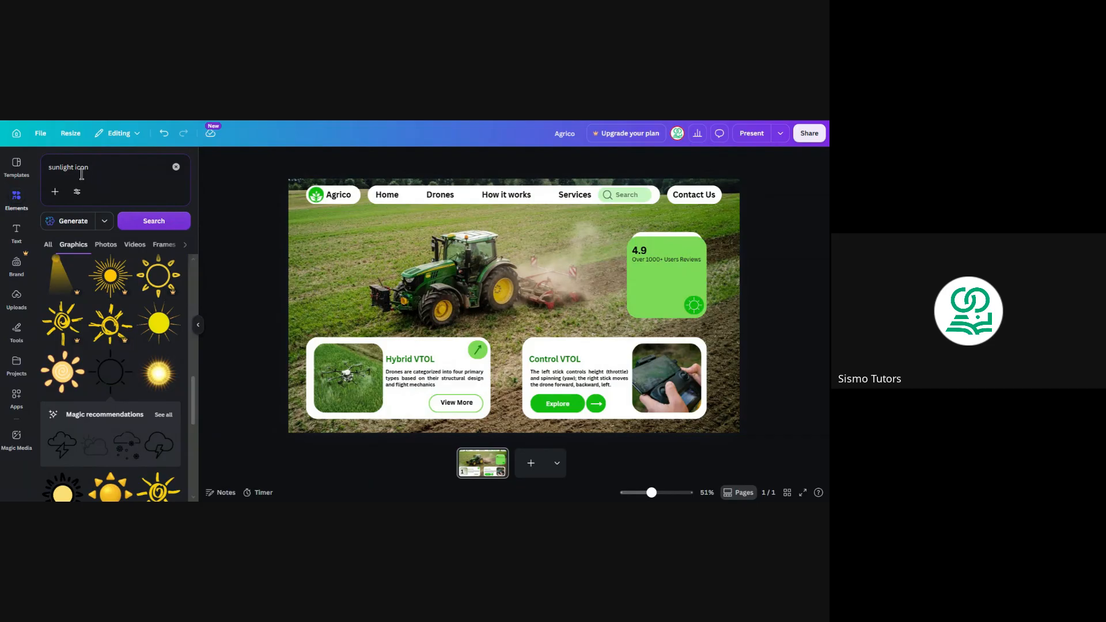
double_click(63, 167)
text(star)
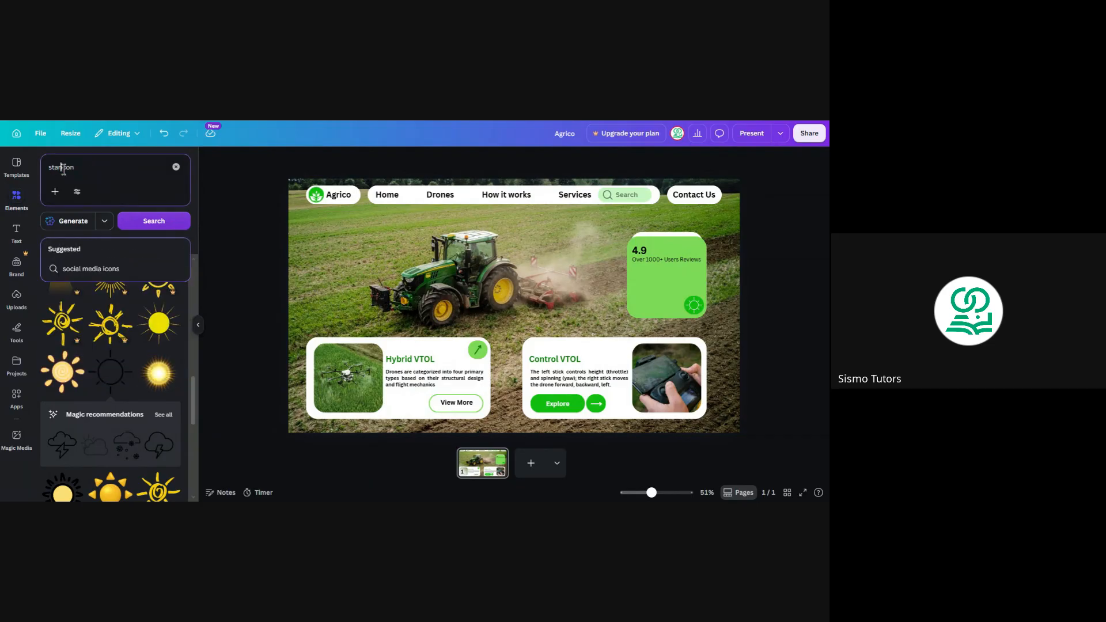
key(Return)
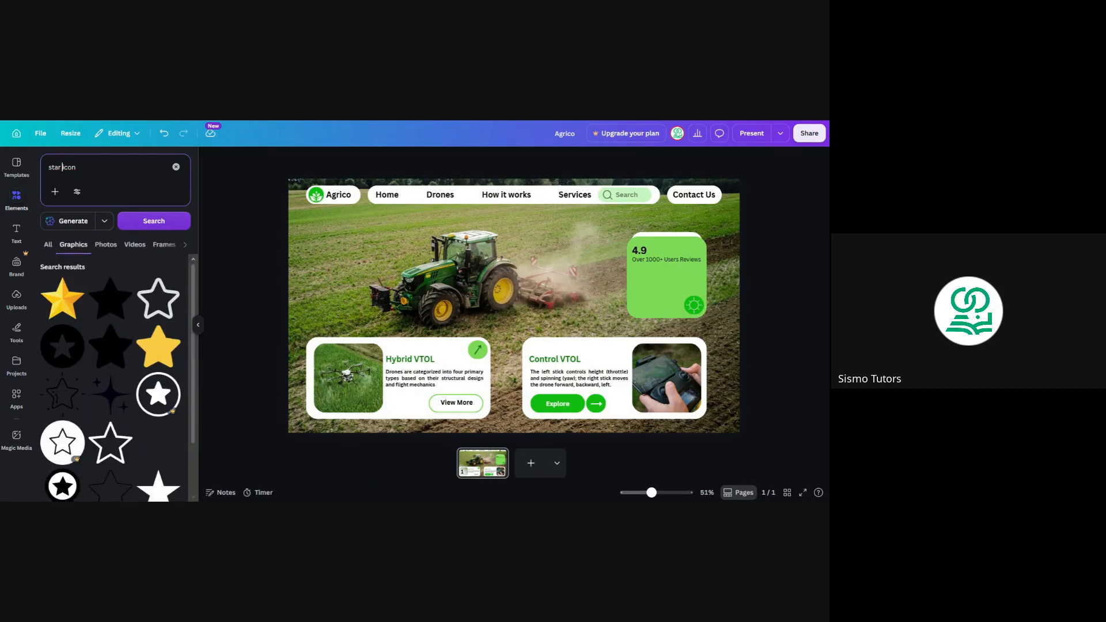
click(160, 308)
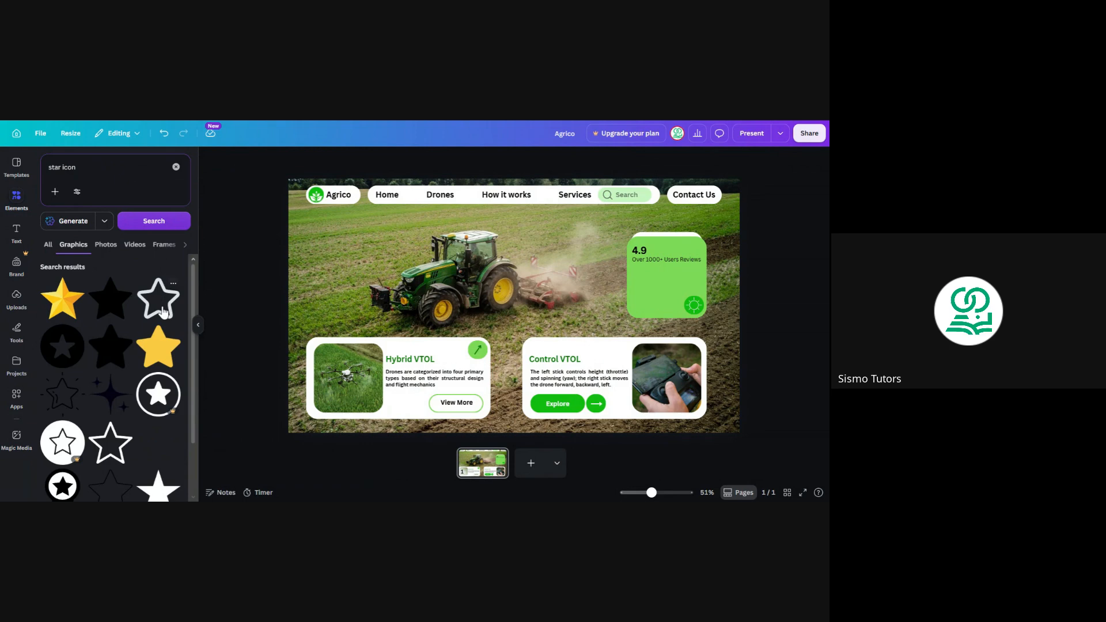
click(198, 324)
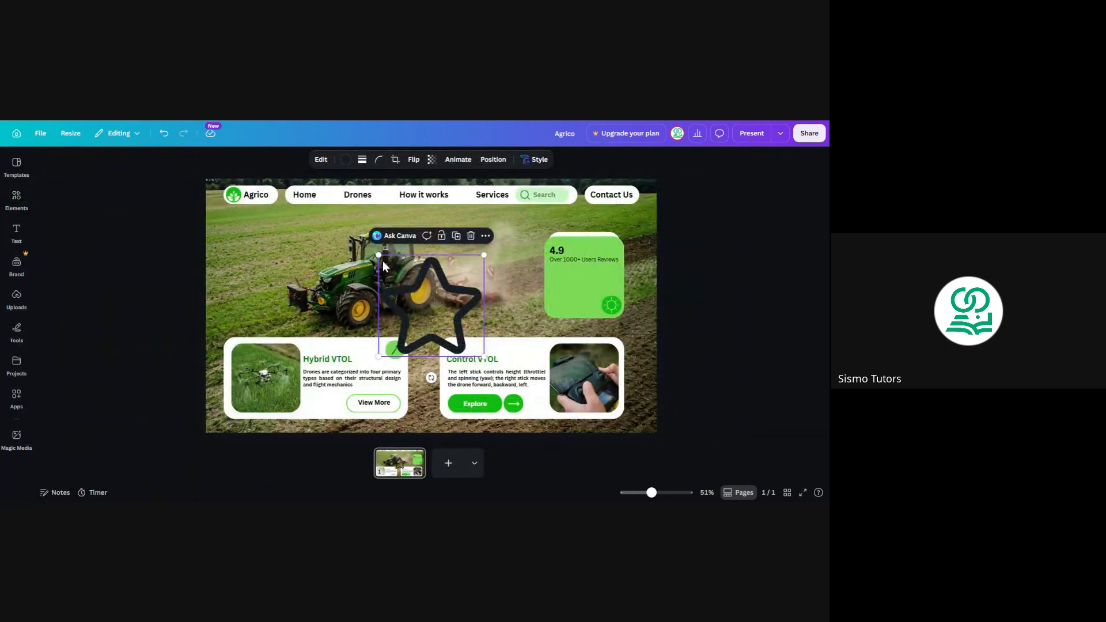
Step: Shrink the star to a small icon and place it directly beside the "4.9" rating in the green card
drag(380, 255, 569, 245)
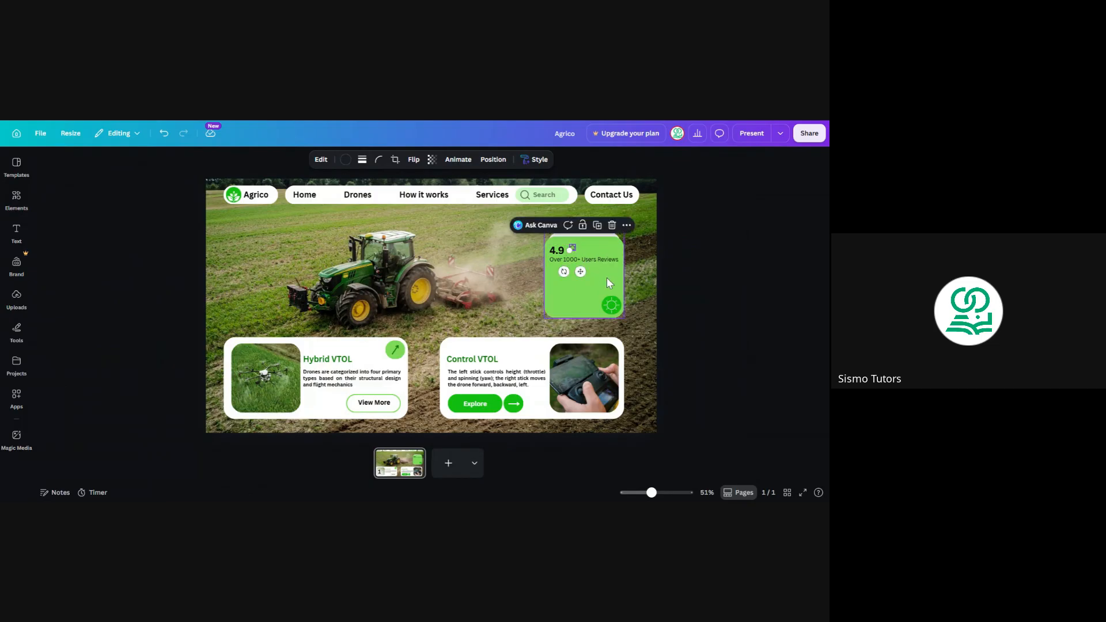
click(643, 281)
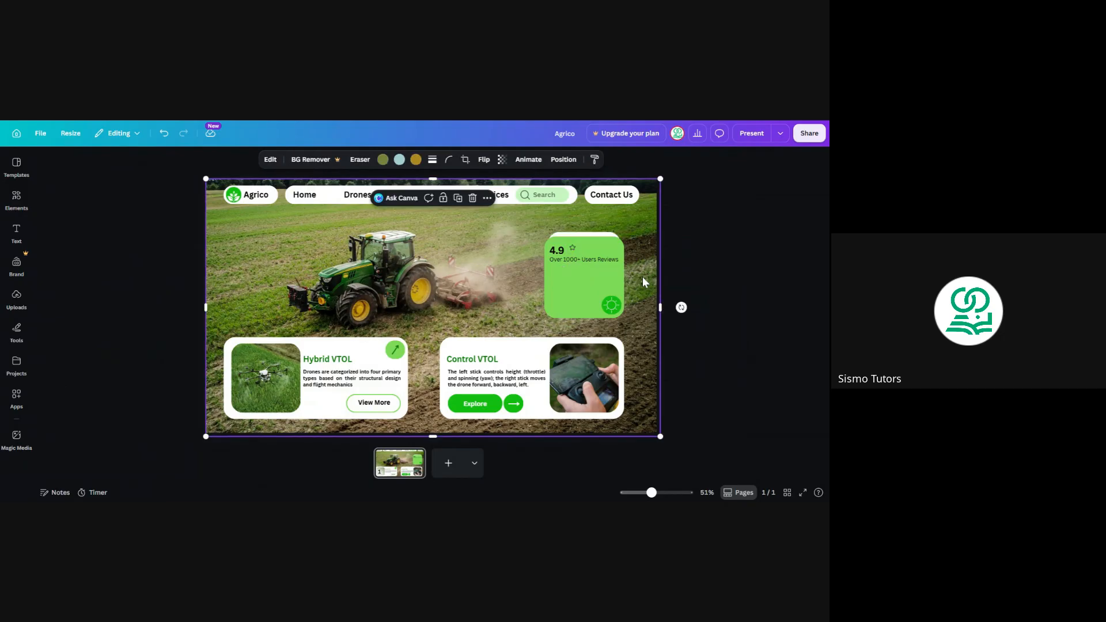
click(574, 248)
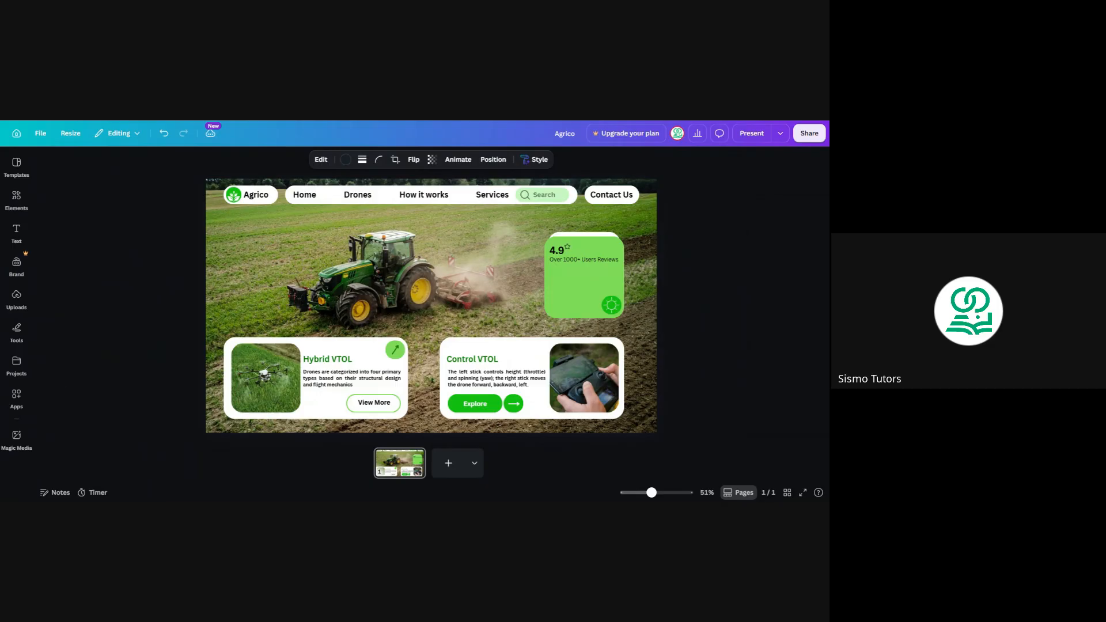
click(152, 234)
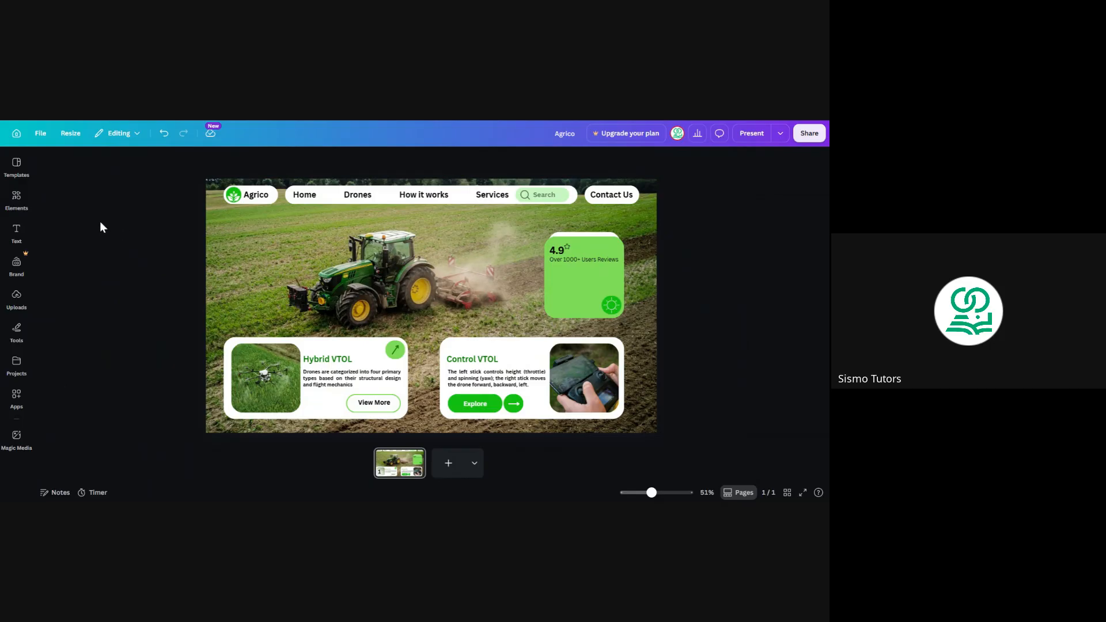
Step: Search the elements for "frame" and add a circular photo frame to the page
click(24, 205)
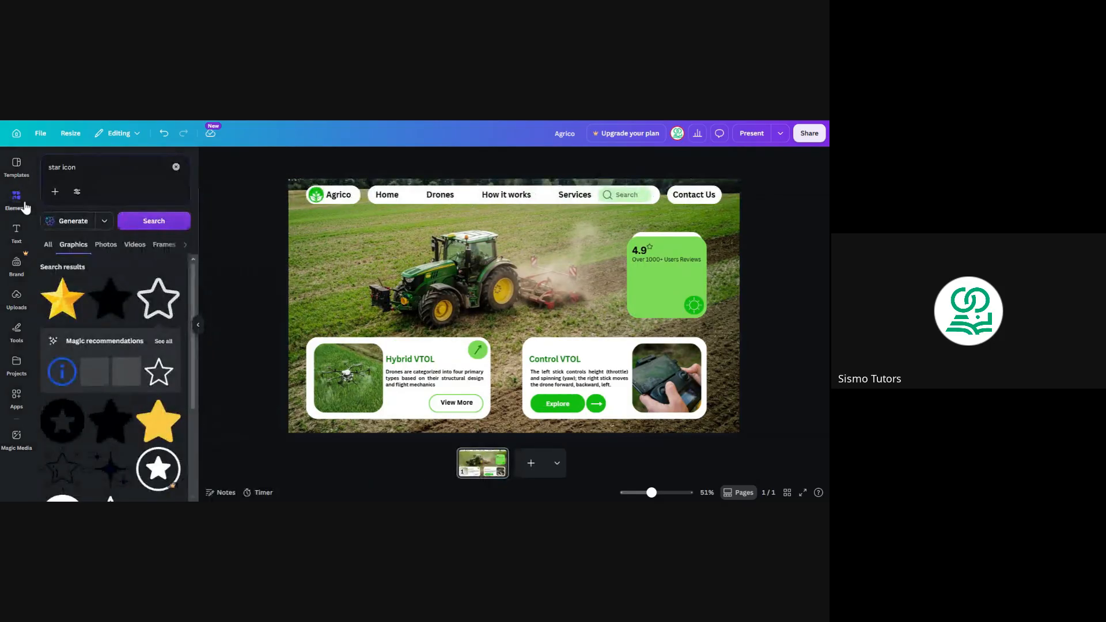
click(176, 167)
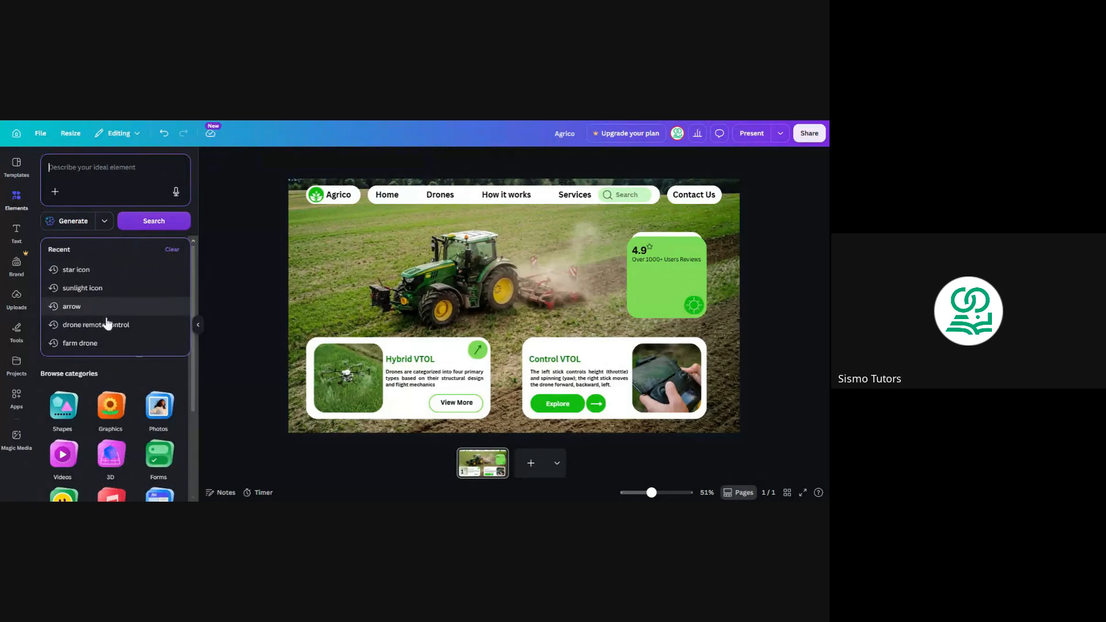
text(frame)
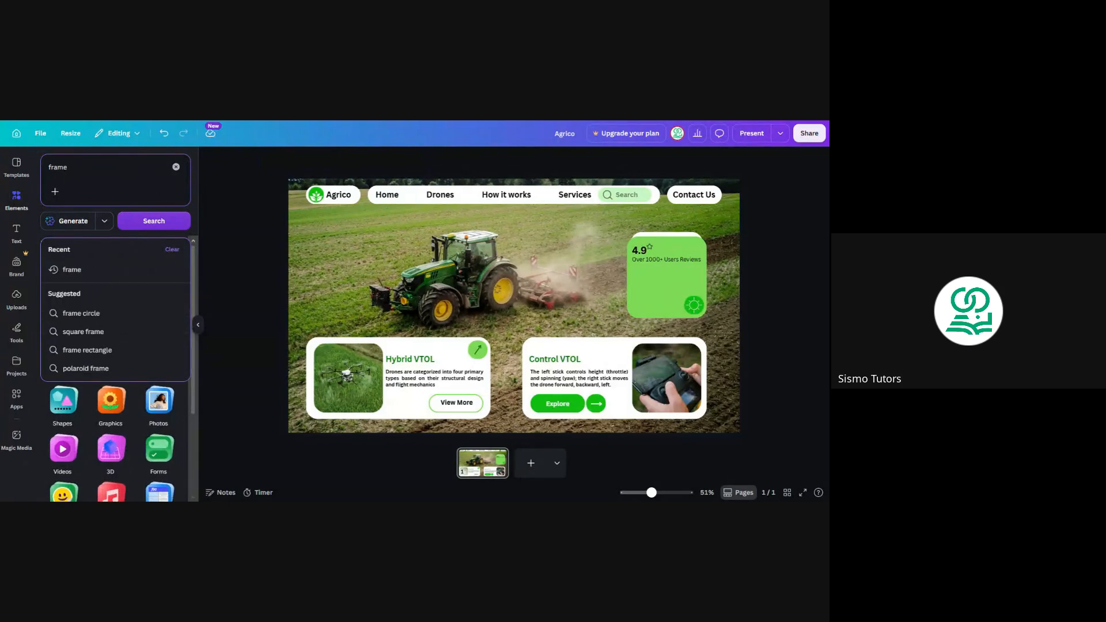
key(Return)
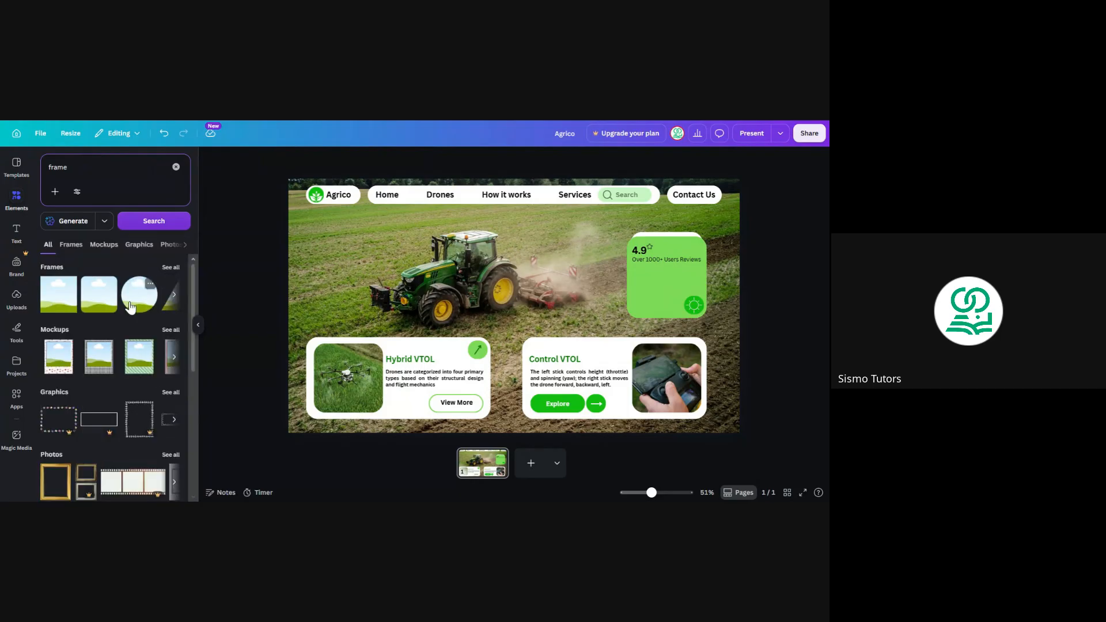
click(131, 304)
click(197, 325)
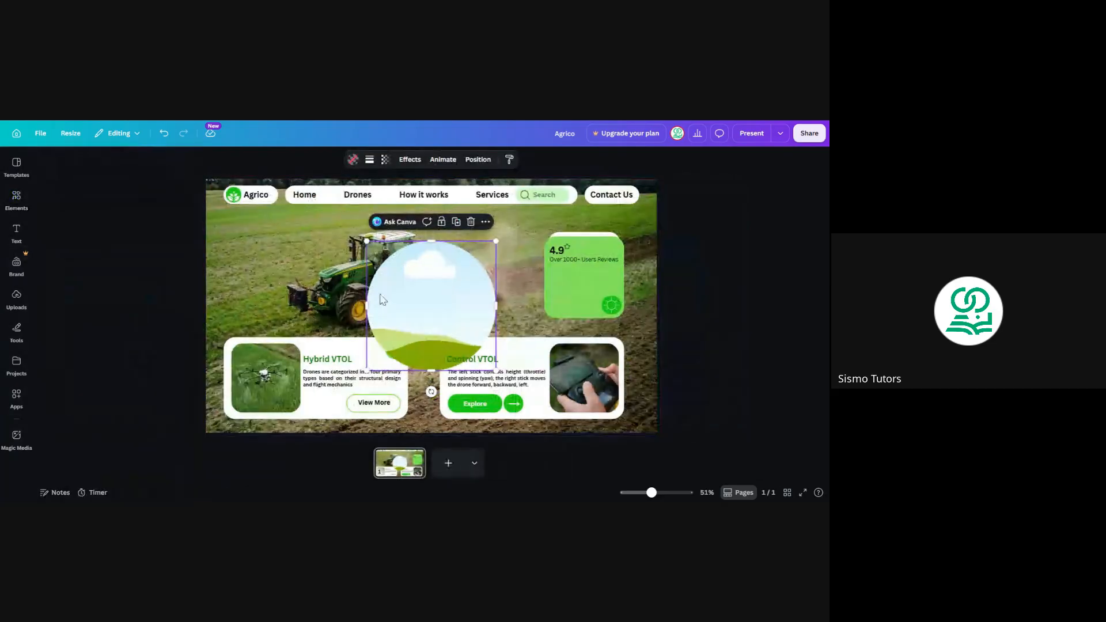
Step: Shrink the circular frame to about 101 by 101 and position it over the front of the tractor
drag(403, 255, 338, 250)
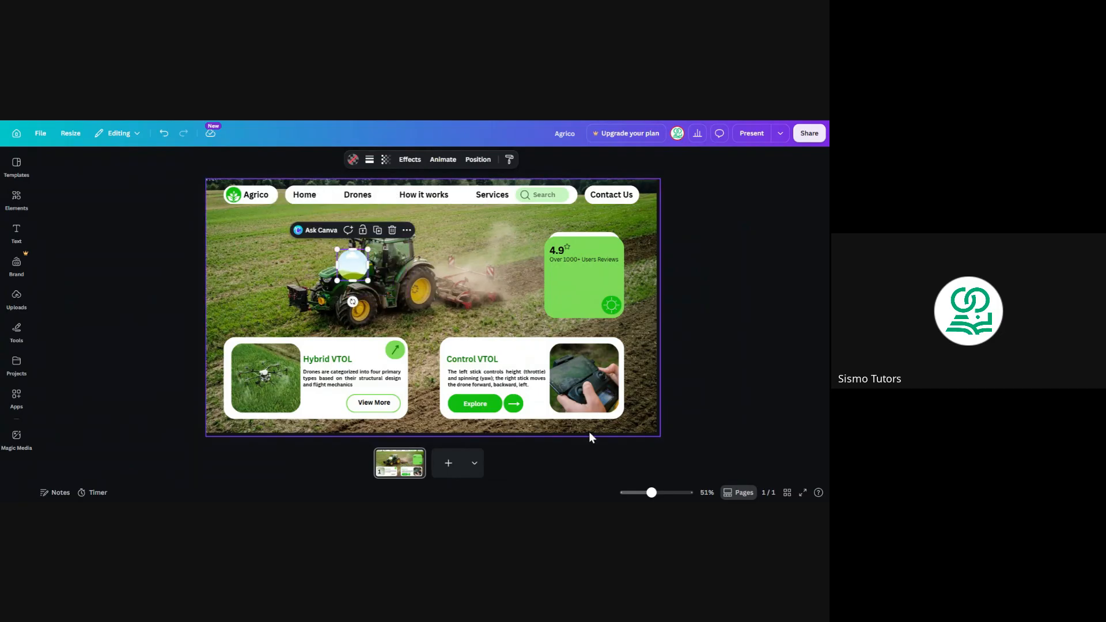
drag(658, 491, 663, 492)
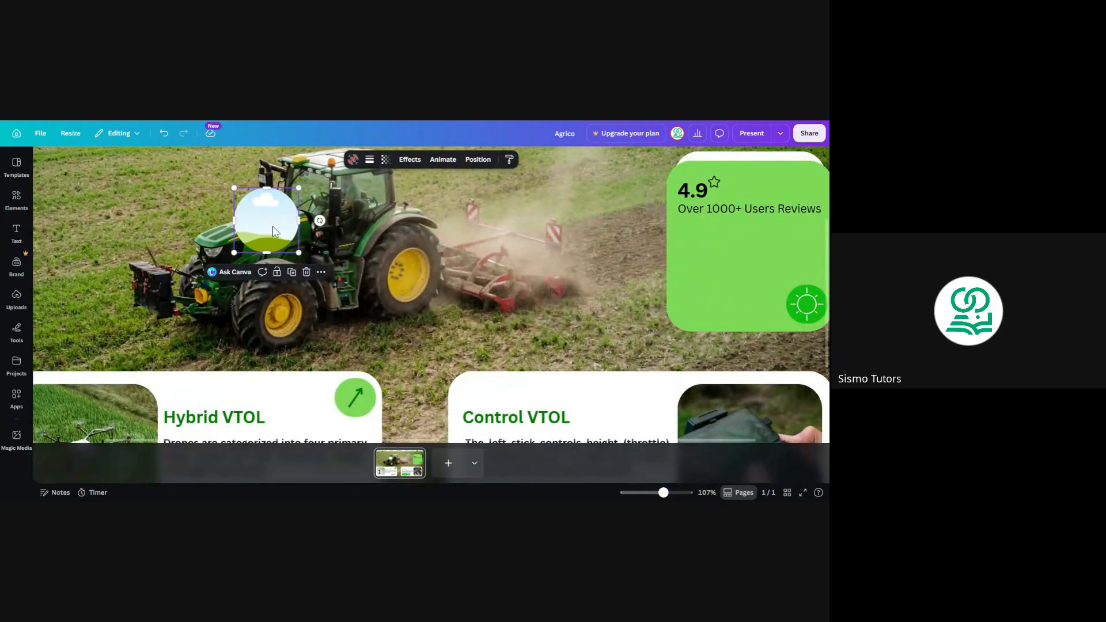
drag(273, 227, 280, 239)
drag(242, 200, 259, 209)
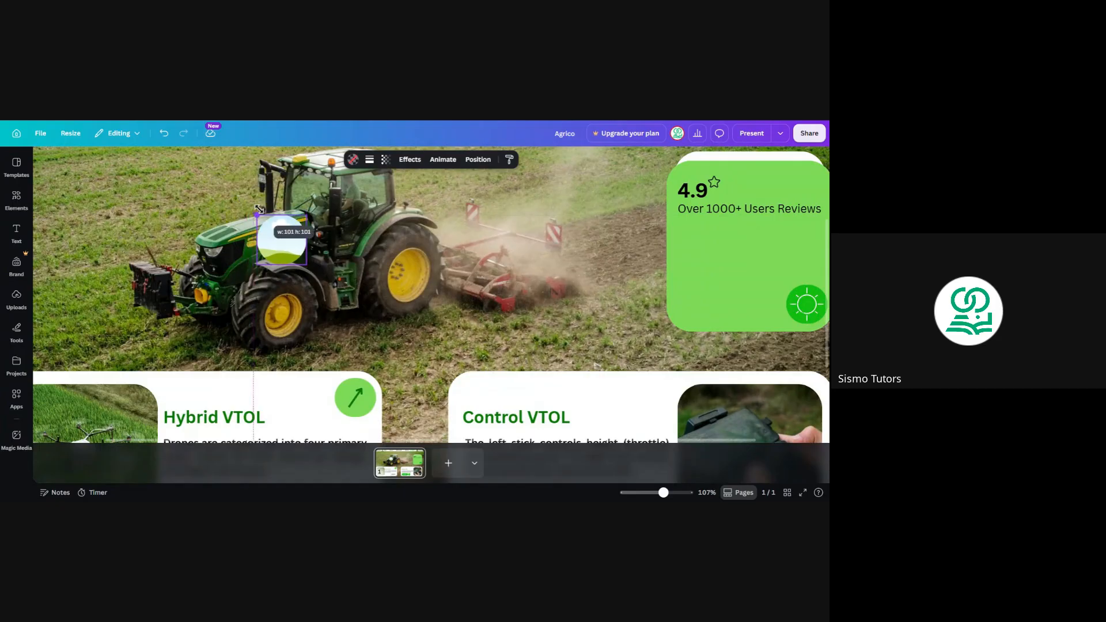
Step: Duplicate the small circular frame three times and line the copies up as a level row of four overlapping circles
click(307, 196)
drag(295, 254, 326, 246)
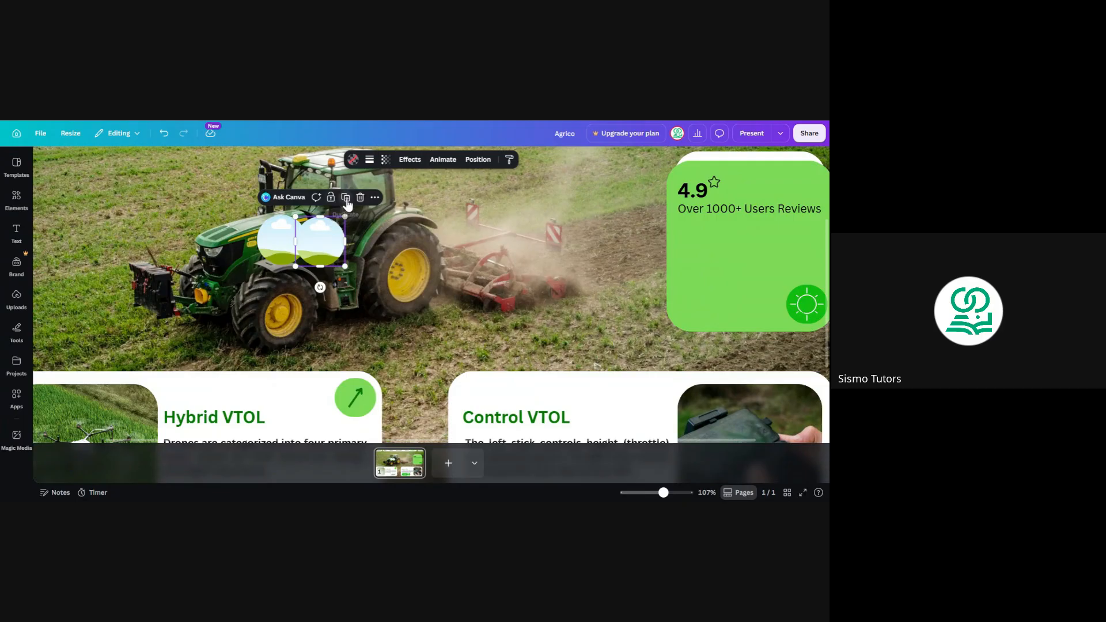
click(346, 198)
click(384, 199)
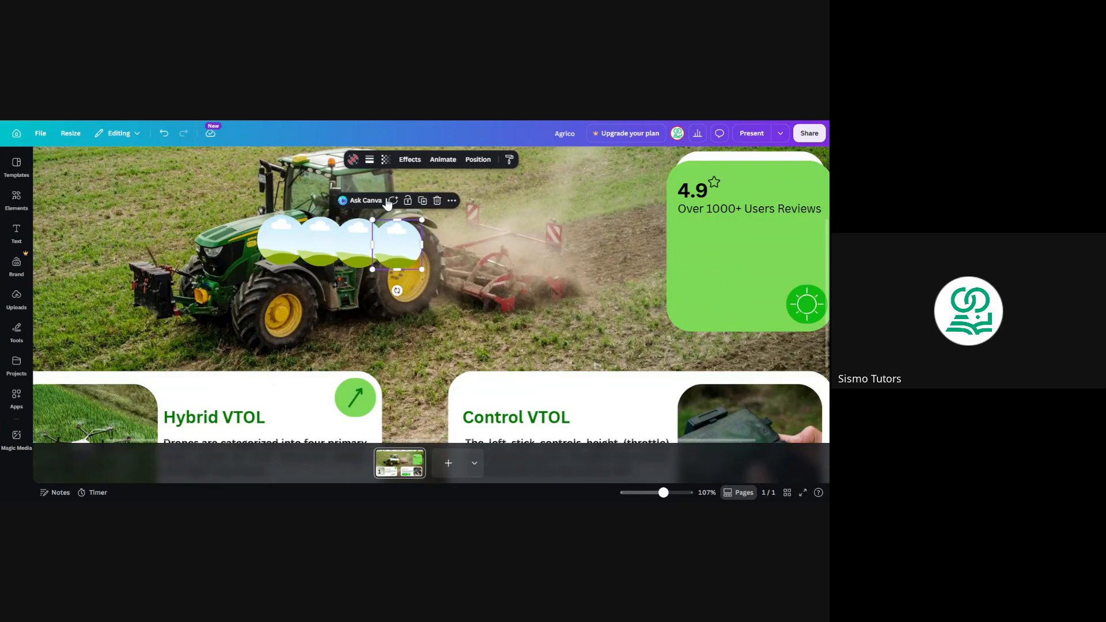
drag(313, 240, 396, 241)
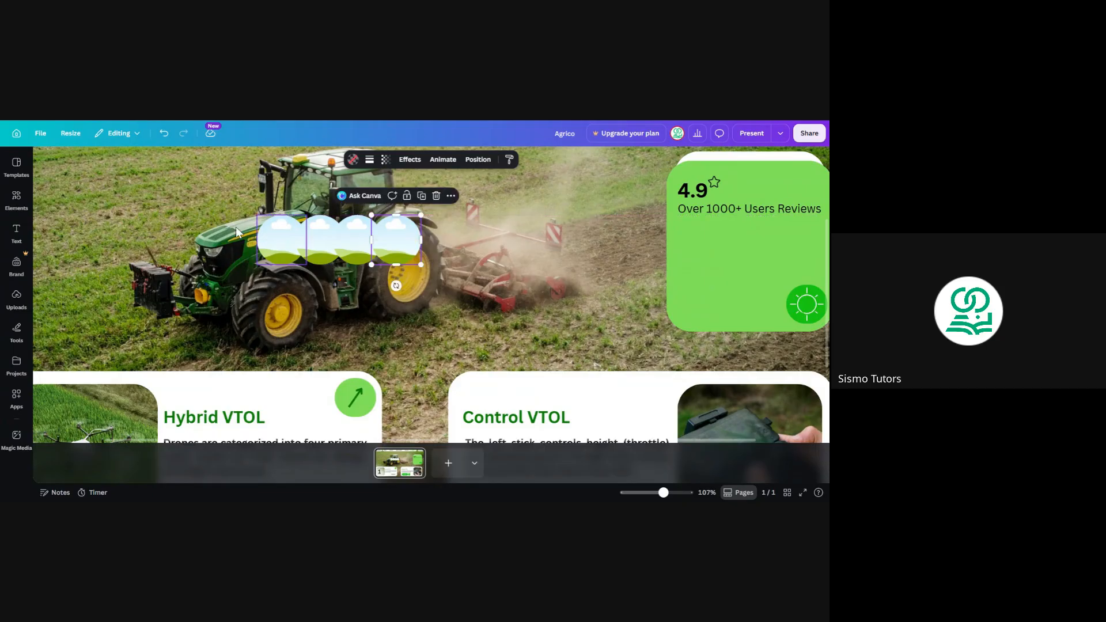
Step: Search the photos for "man" and insert the picture of the smiling curly-haired man giving a thumbs-up
click(17, 197)
click(176, 167)
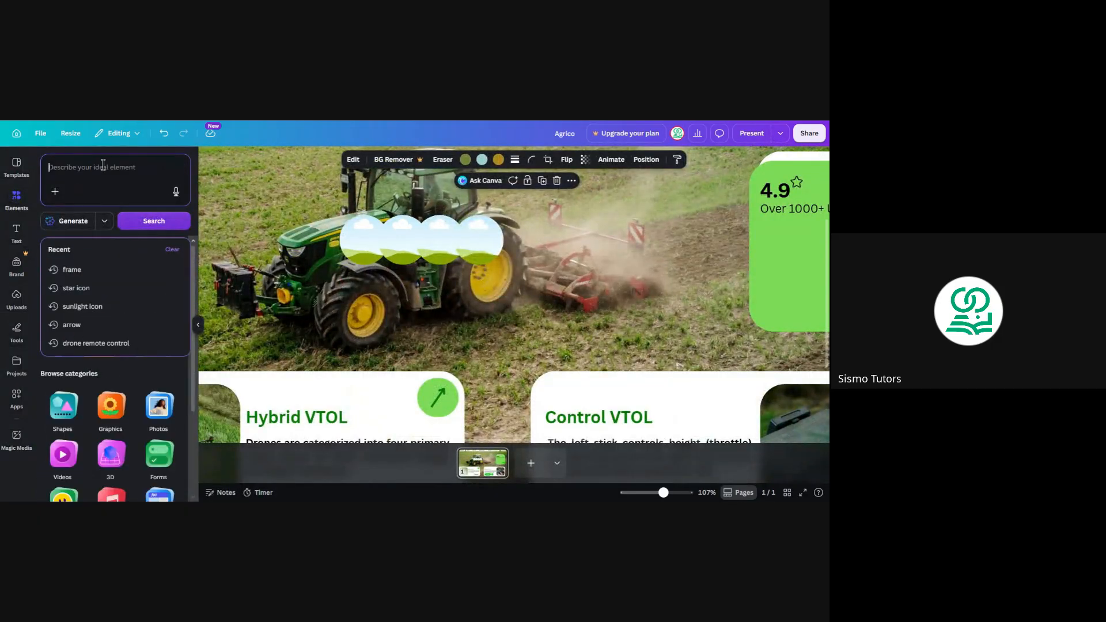
text(man)
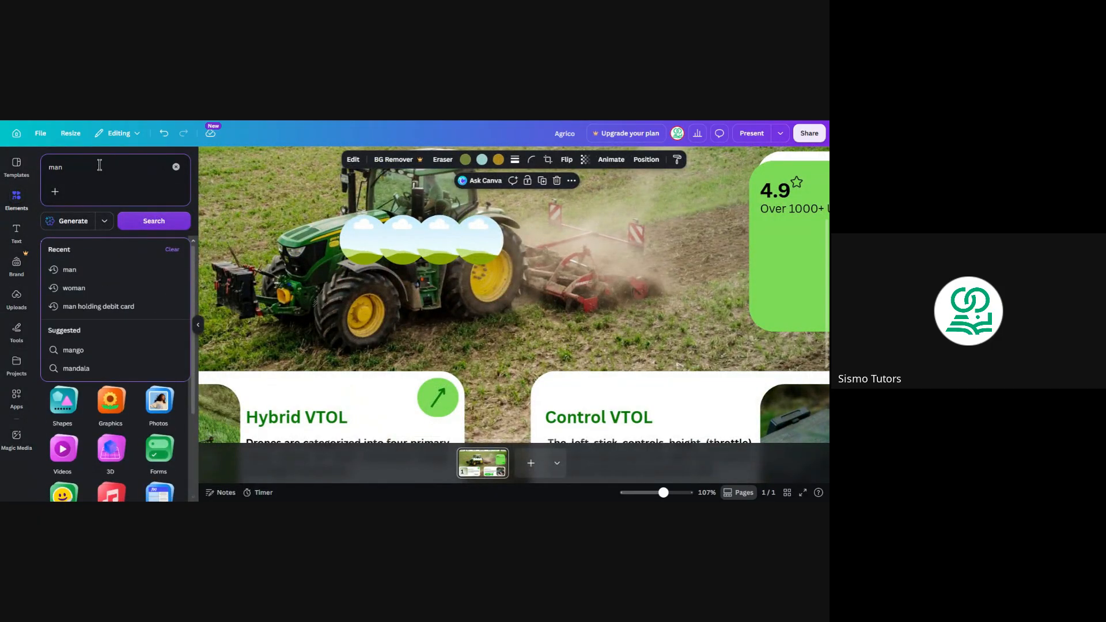
text( i)
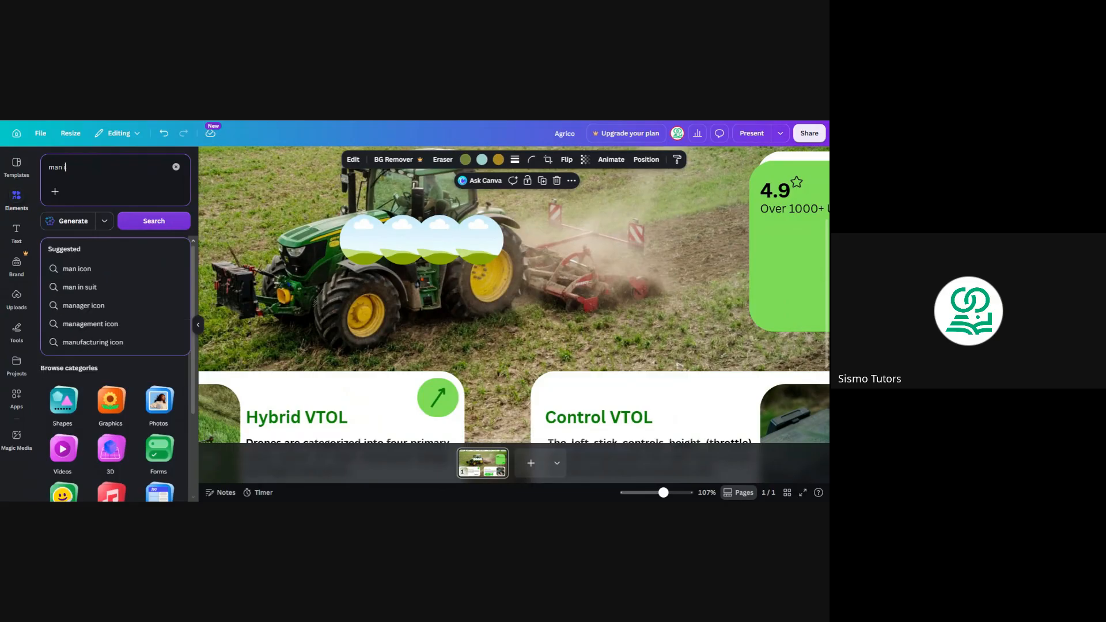
key(BackSpace)
key(Return)
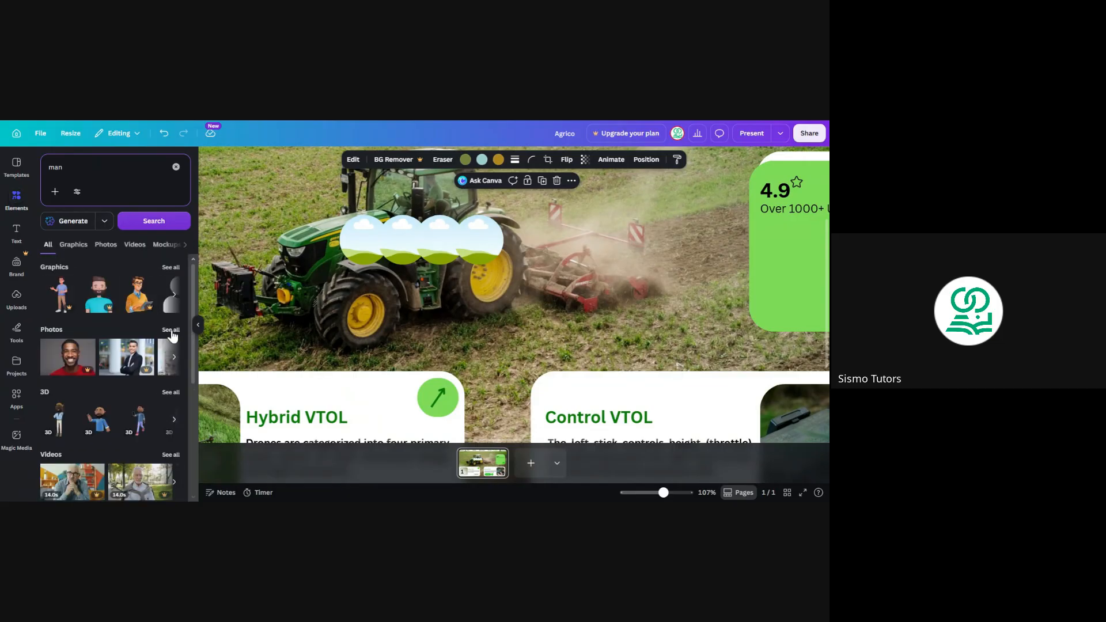
click(171, 331)
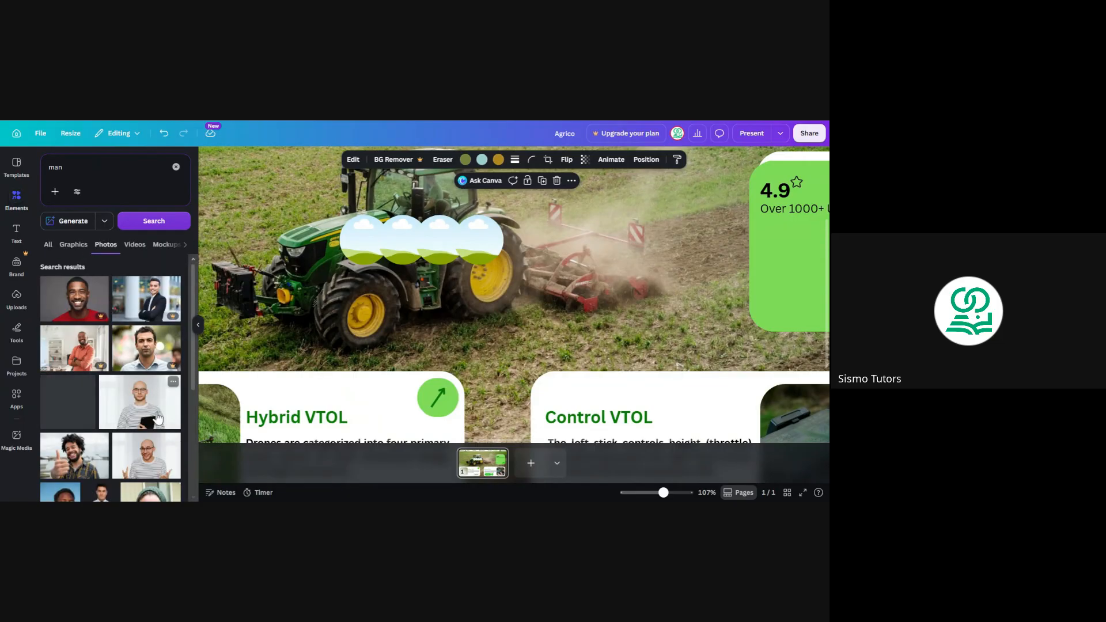
scroll(135, 440, down, 3)
scroll(110, 374, up, 1)
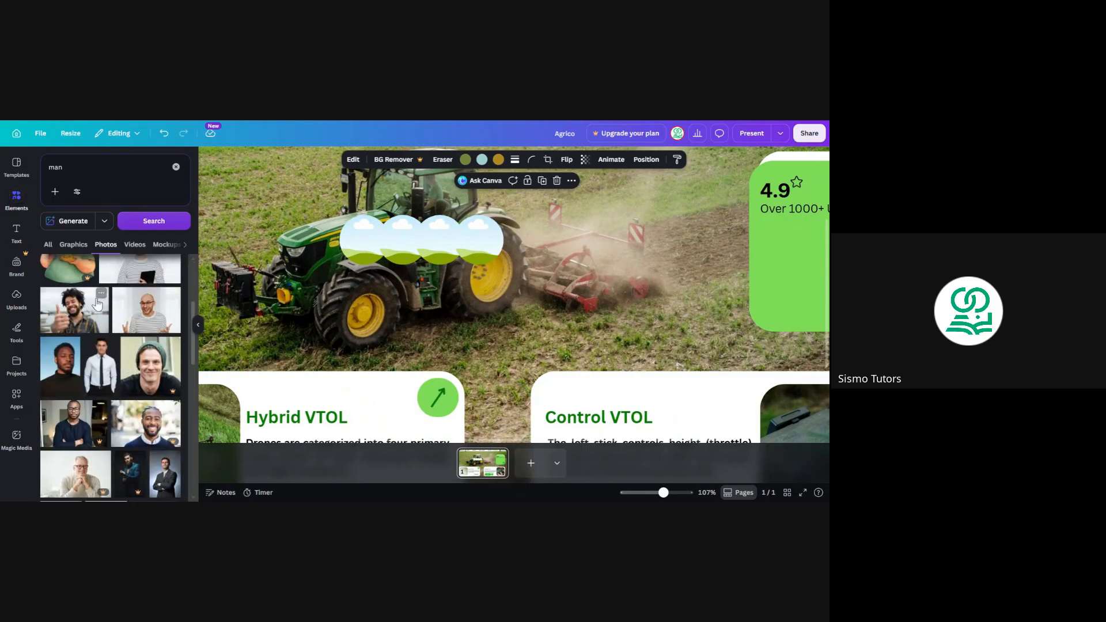
drag(74, 309, 504, 281)
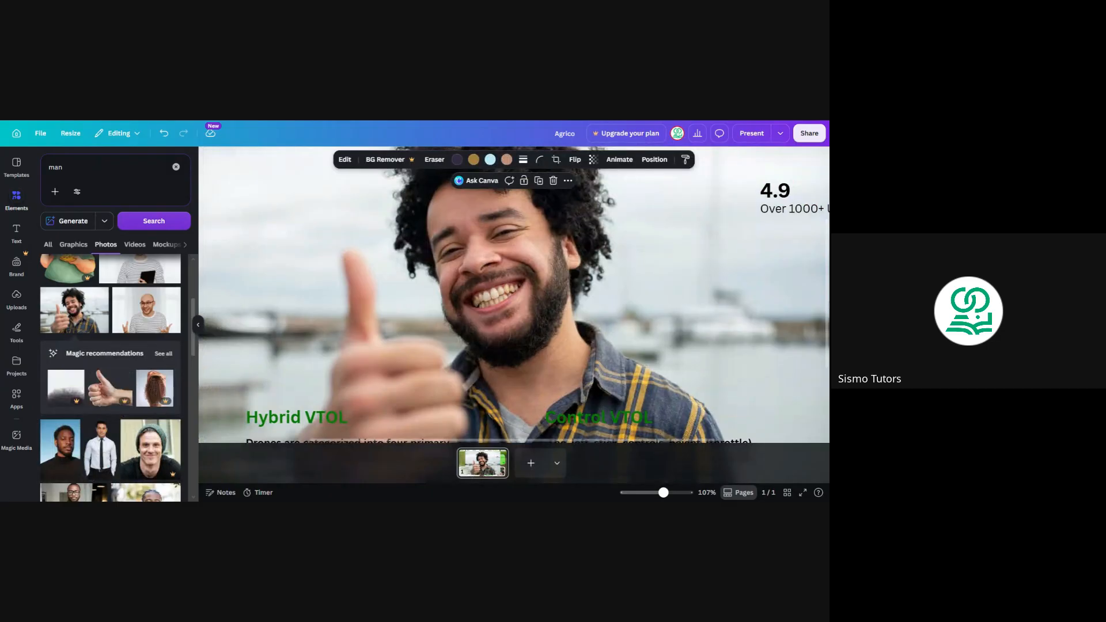
key(ctrl+z)
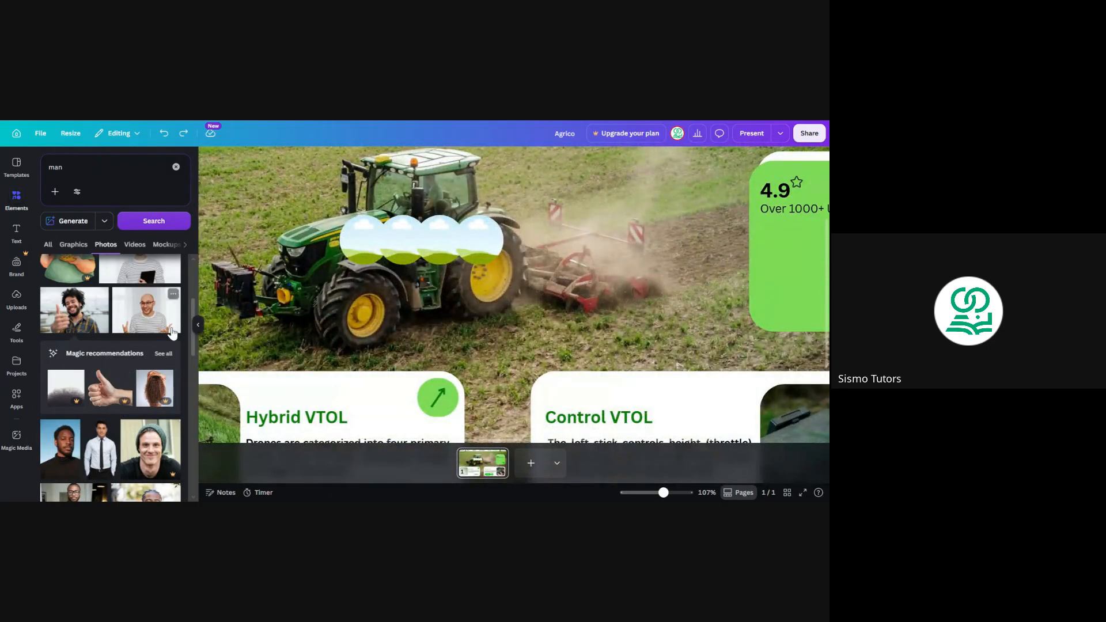
click(92, 320)
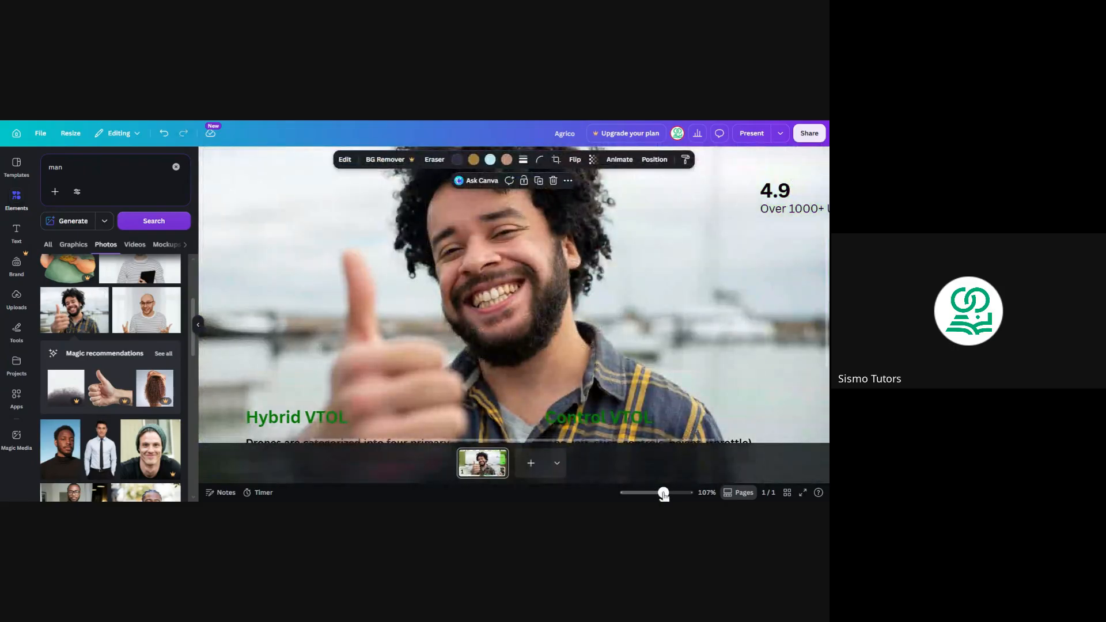
mouse_move(663, 492)
mouse_down()
mouse_move(633, 486)
mouse_move(649, 489)
mouse_up()
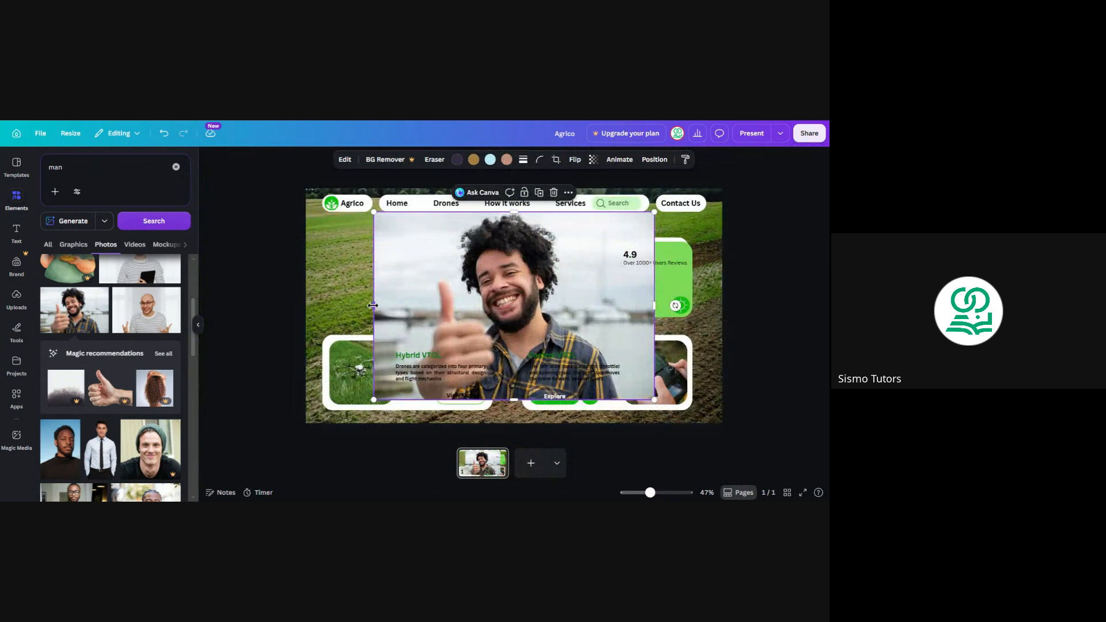
Step: Crop the curly-haired man's photo closely around his face and place it in the last circular frame of the row
drag(373, 305, 448, 305)
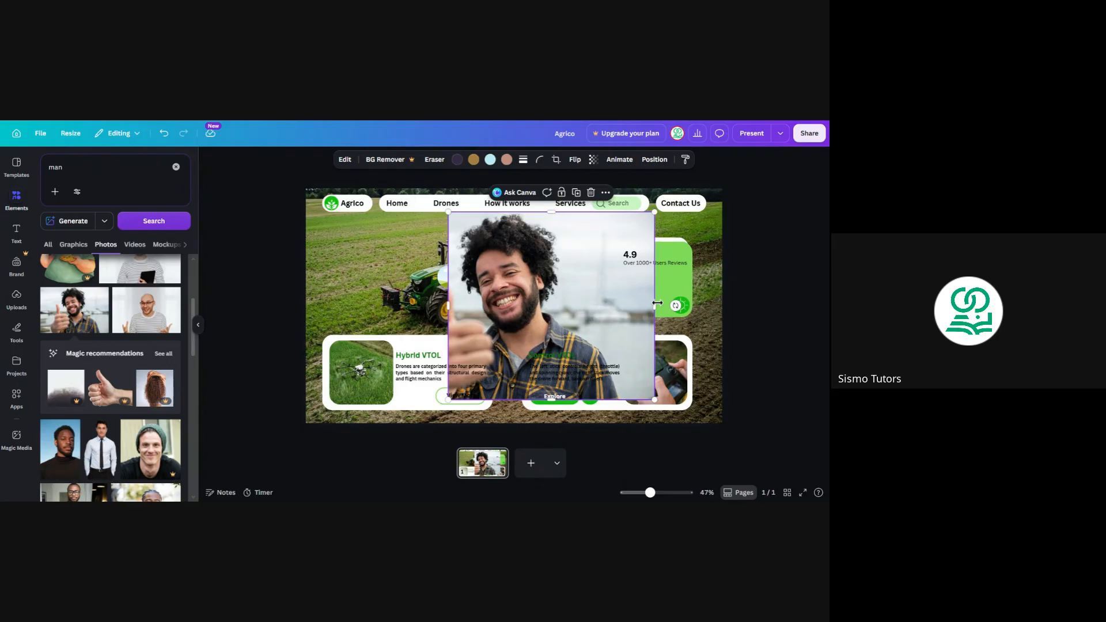
drag(654, 306, 587, 300)
drag(517, 399, 517, 344)
mouse_move(510, 282)
mouse_down()
mouse_move(562, 281)
mouse_move(504, 276)
mouse_move(500, 288)
mouse_up()
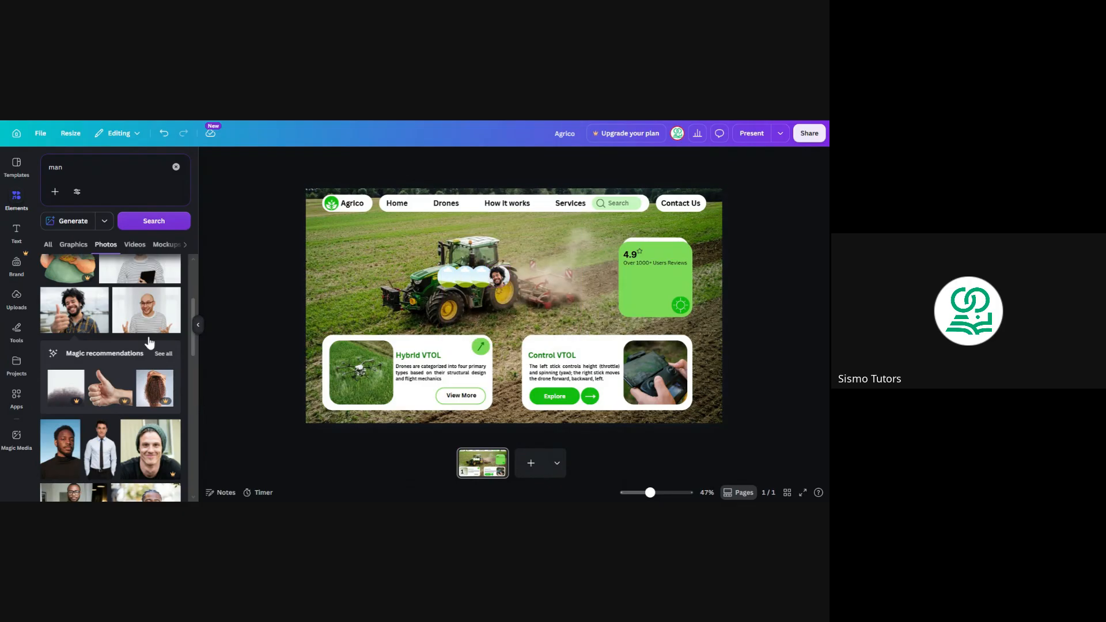
Step: Insert the photo of the man in a dark turtleneck, crop it around his face and place it in the second circular frame
scroll(108, 424, down, 1)
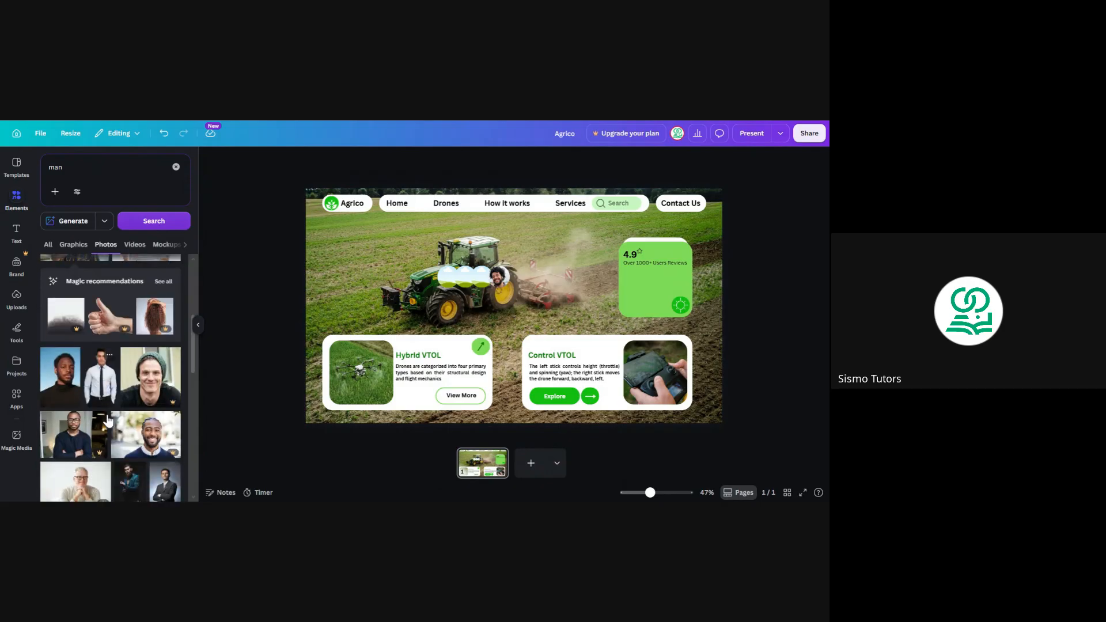
click(68, 389)
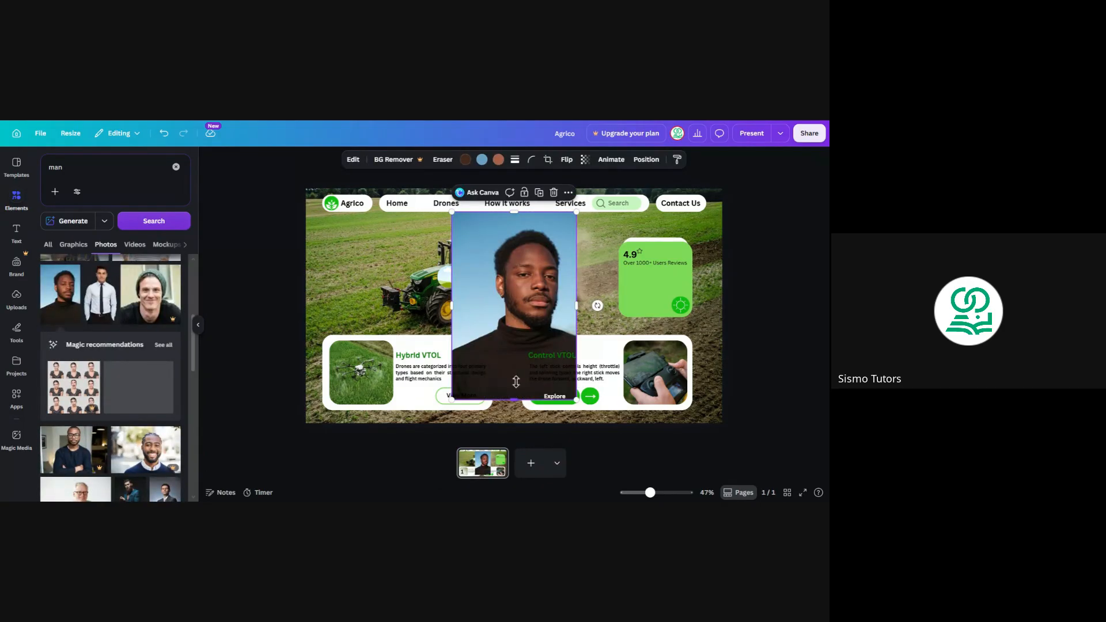
drag(515, 381, 516, 337)
drag(516, 214, 515, 228)
mouse_move(450, 294)
mouse_down()
mouse_move(469, 293)
mouse_move(450, 287)
mouse_up()
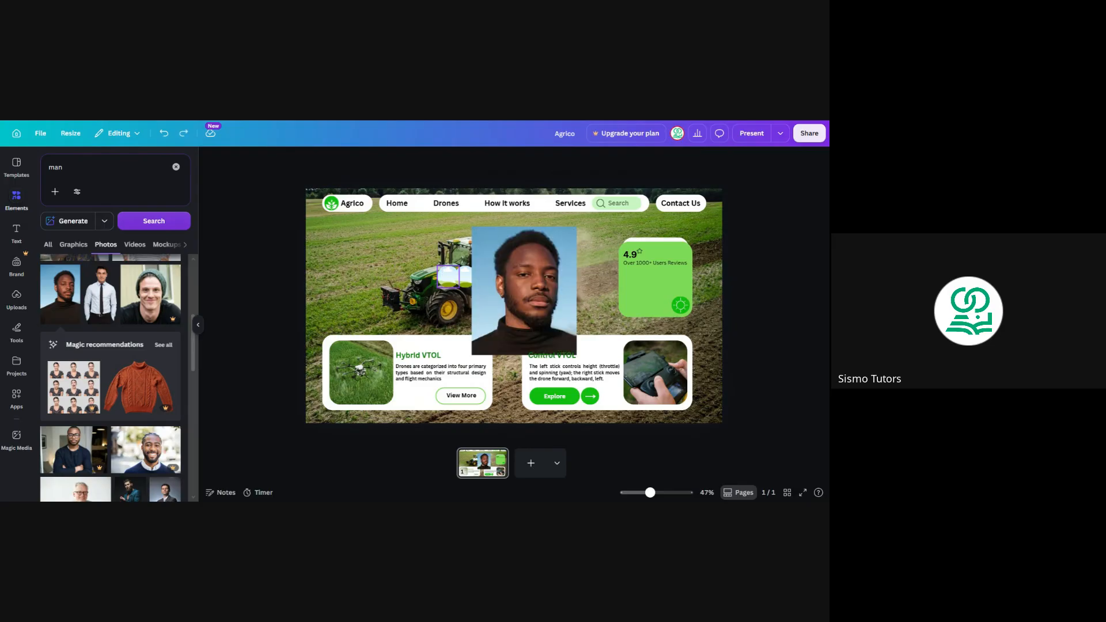
click(560, 285)
drag(560, 284, 466, 277)
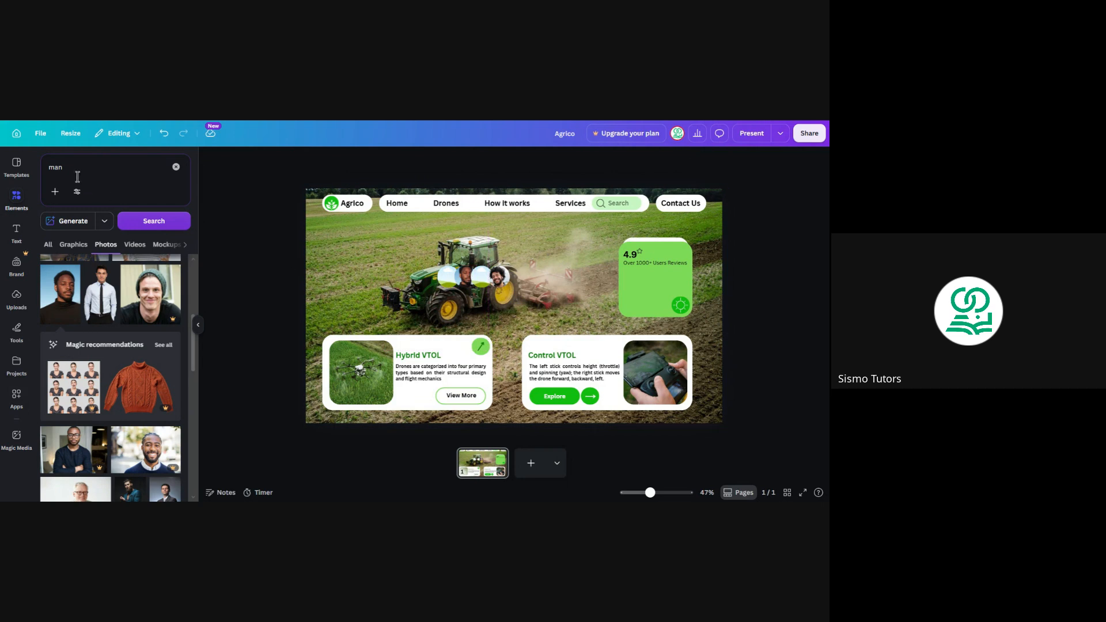
Step: Search the photos for "woman" and insert the picture of the long-haired woman with folded arms on an orange background
click(51, 168)
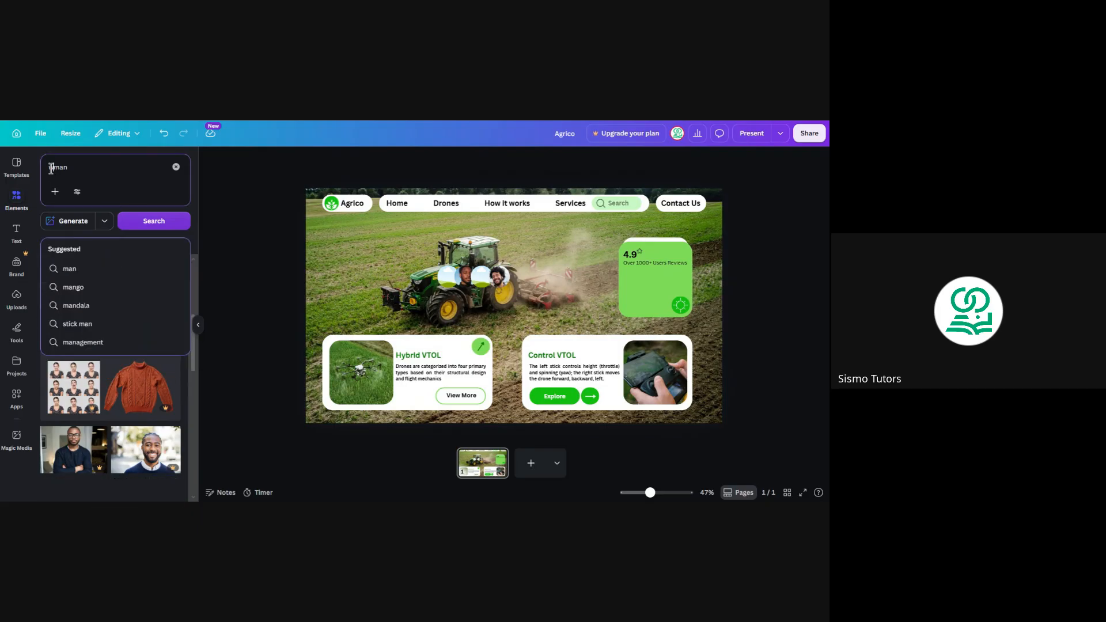
text(wo)
key(Return)
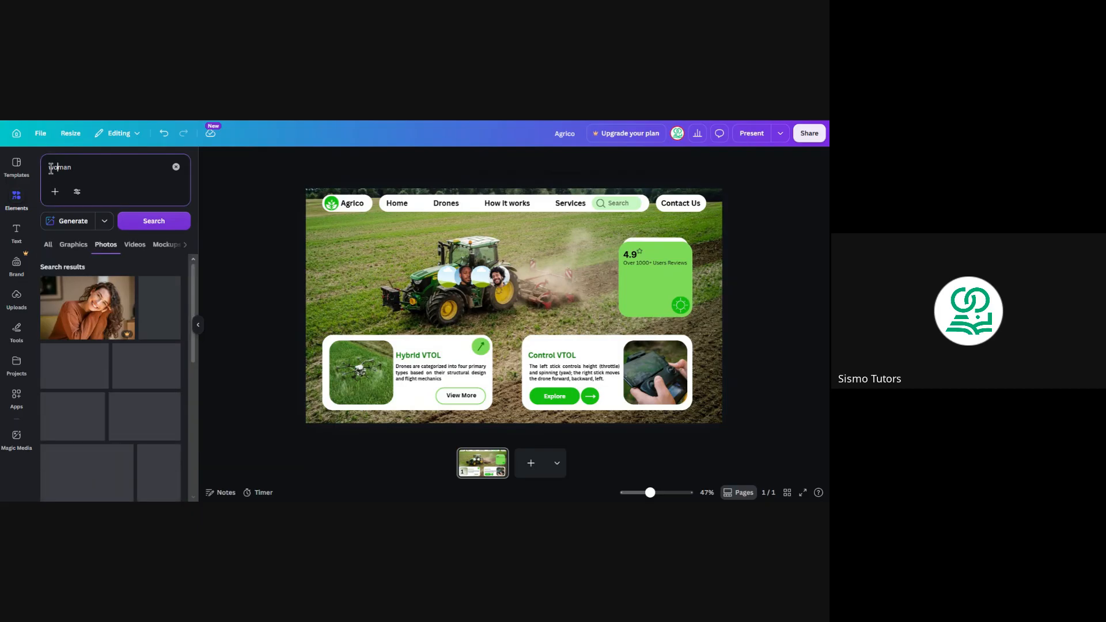
scroll(131, 439, down, 2)
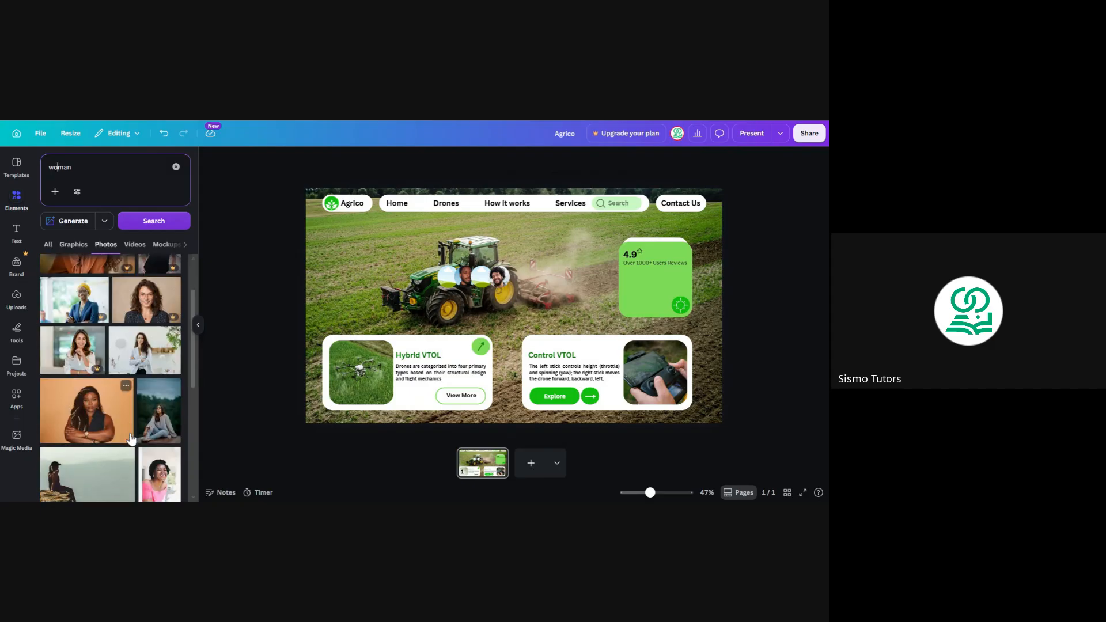
scroll(130, 439, down, 1)
click(123, 427)
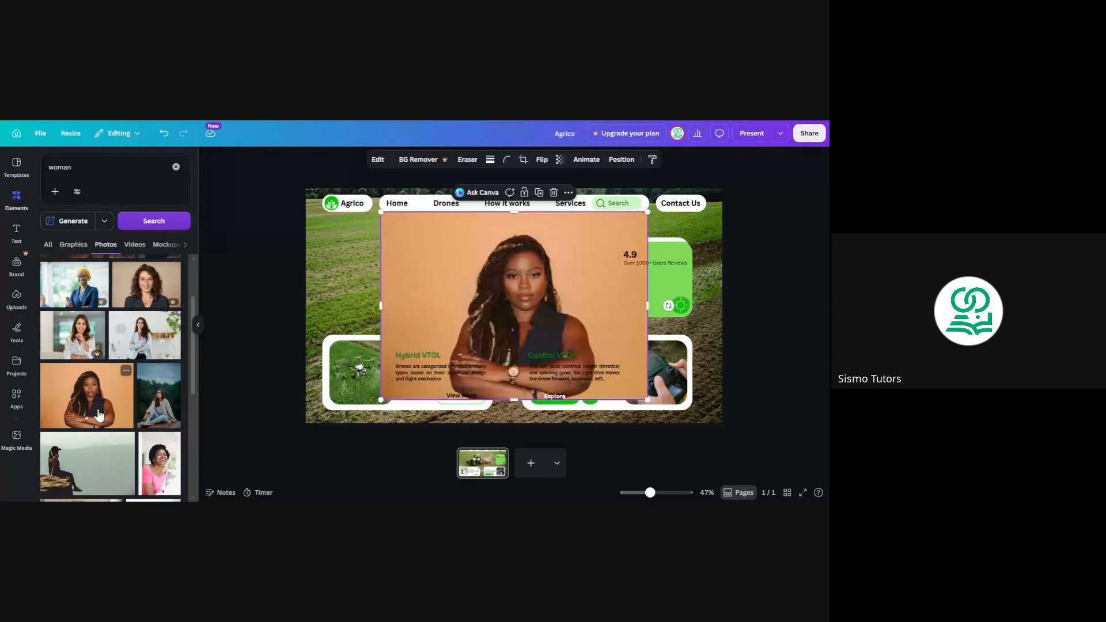
Step: Crop the long-haired woman's photo closely around her face and place it in the first circular frame of the row
drag(380, 305, 471, 305)
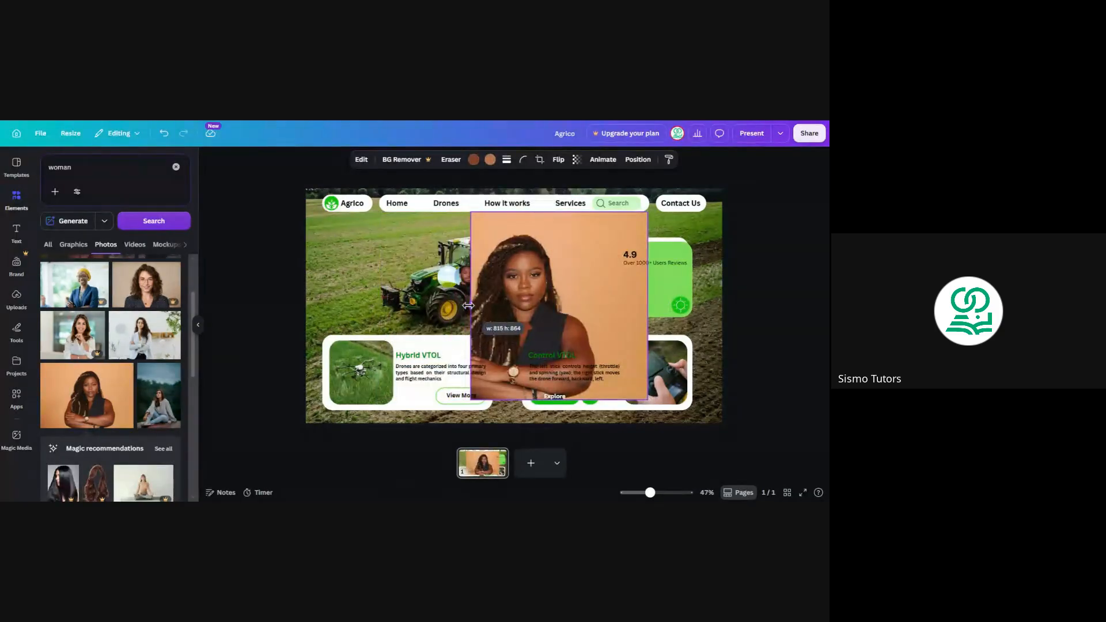
drag(647, 305, 571, 289)
drag(528, 400, 531, 334)
drag(519, 213, 519, 230)
drag(511, 271, 446, 277)
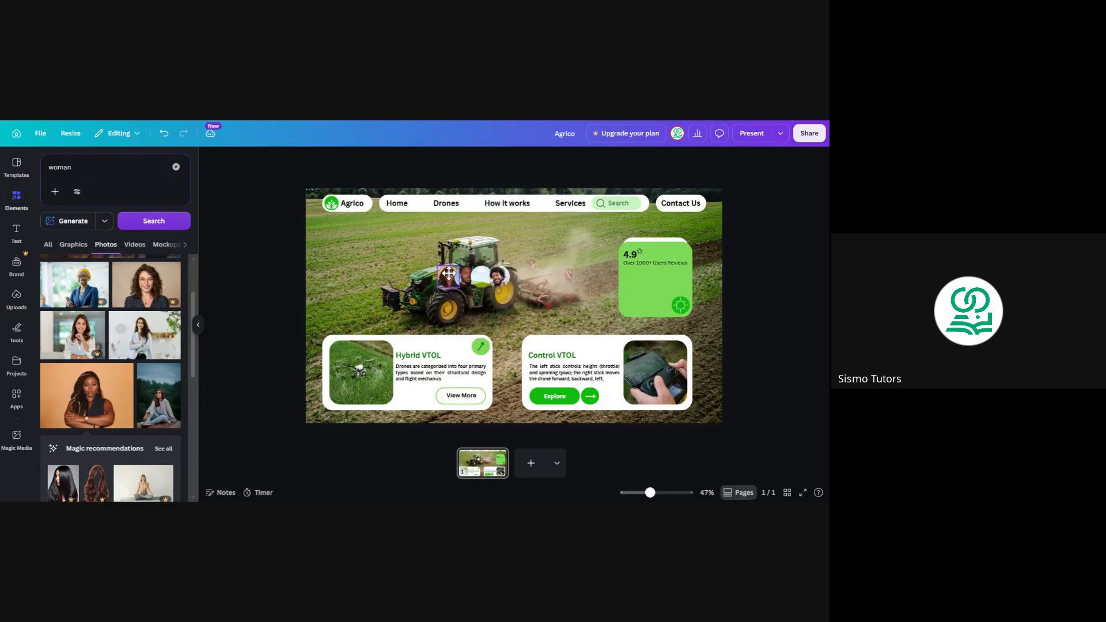
Step: Insert the photo of the smiling woman in a pink top, crop it around her face and place it in the third circular frame
scroll(109, 317, down, 3)
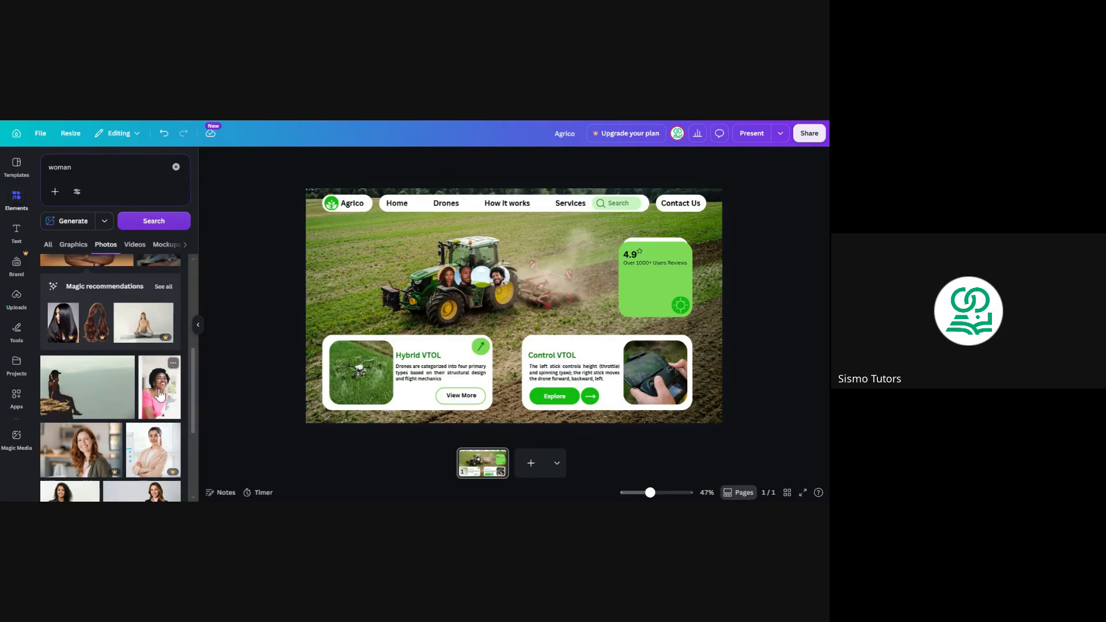
click(160, 395)
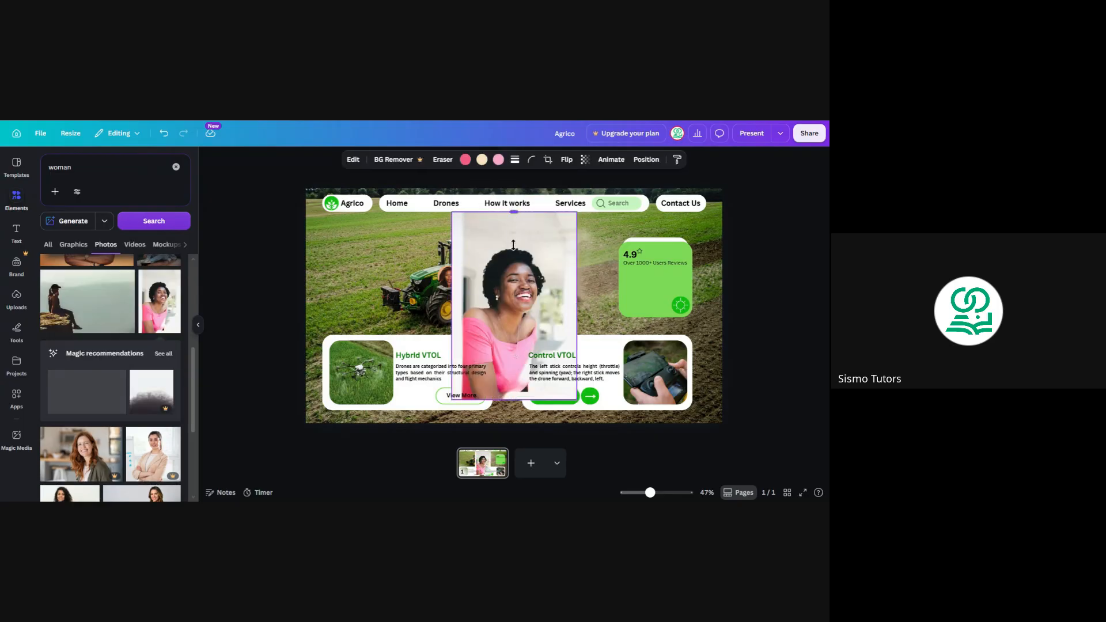
drag(517, 209, 517, 245)
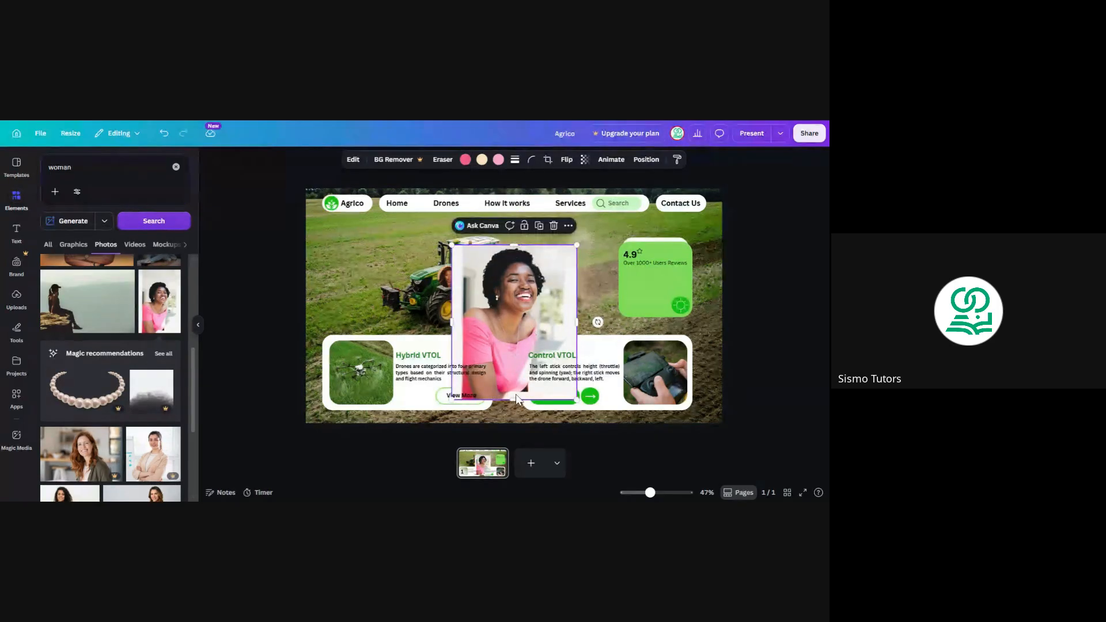
drag(516, 398, 516, 330)
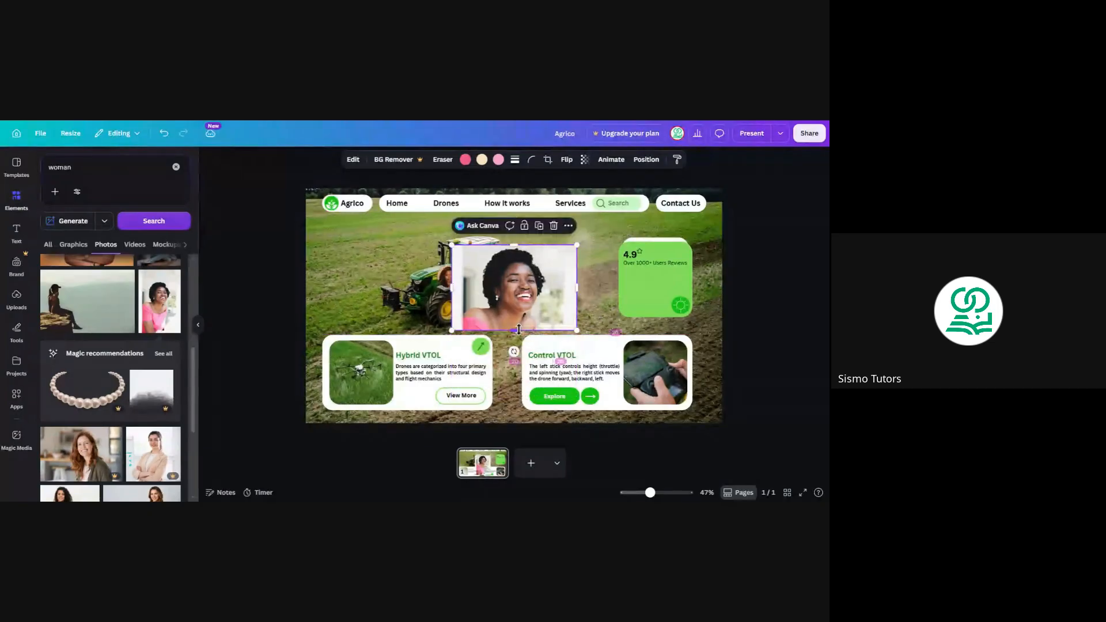
drag(577, 287, 554, 286)
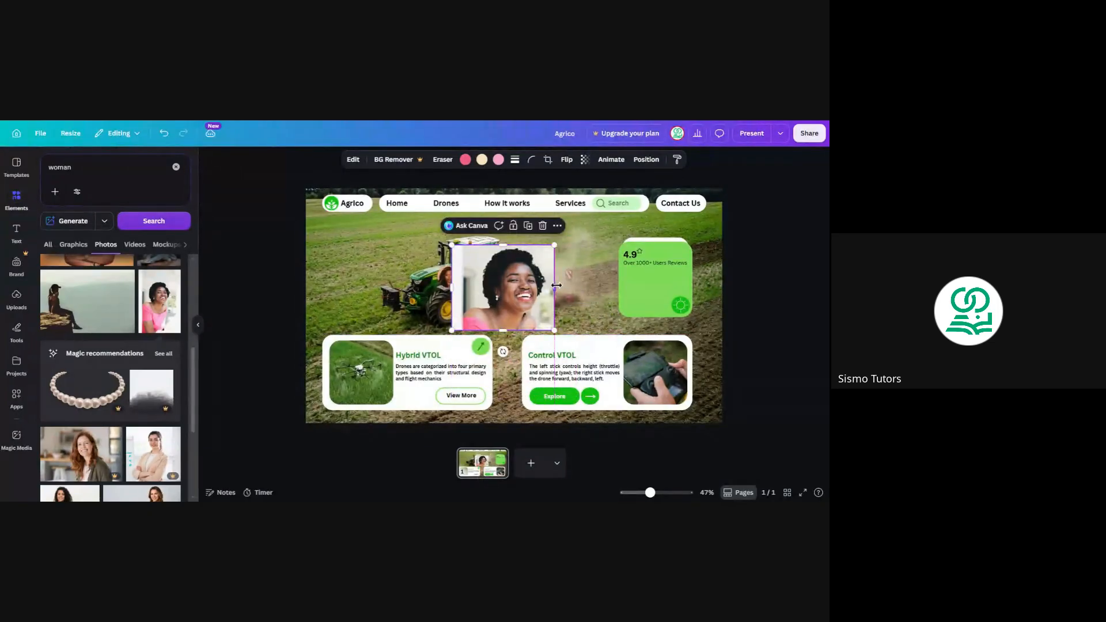
drag(453, 285, 481, 286)
key(Delete)
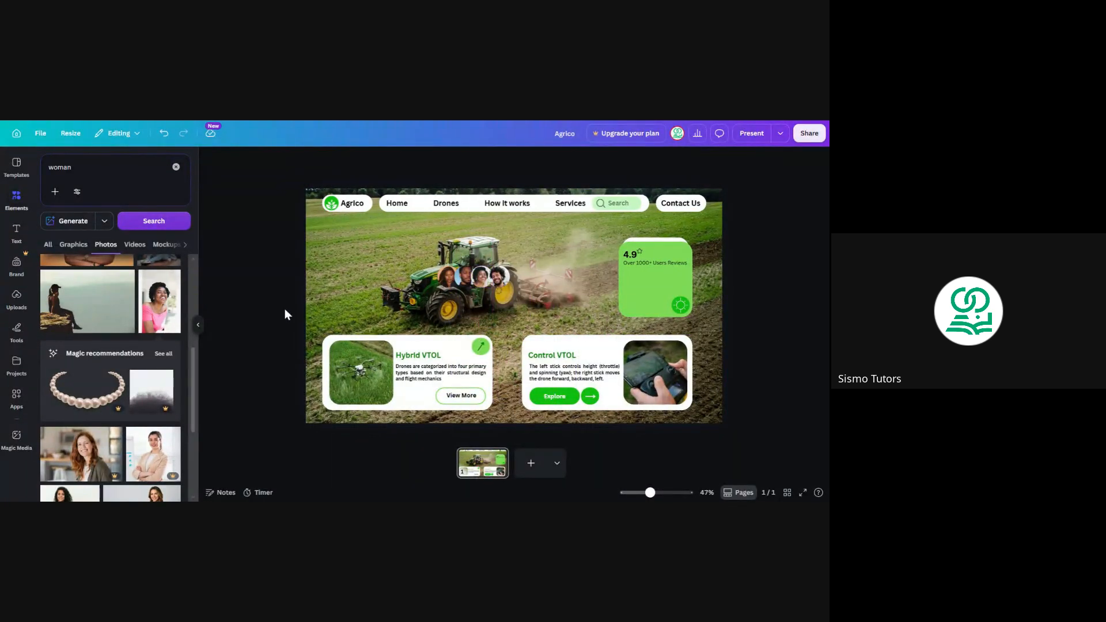
Step: Group the four circular user photos into one object
click(198, 326)
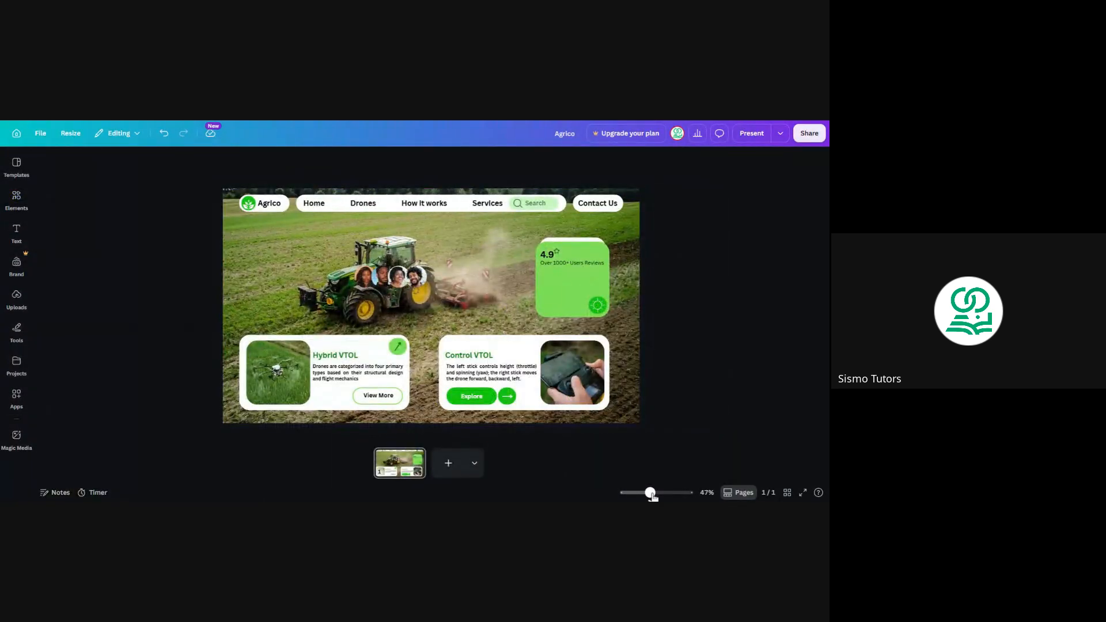
drag(653, 497, 670, 497)
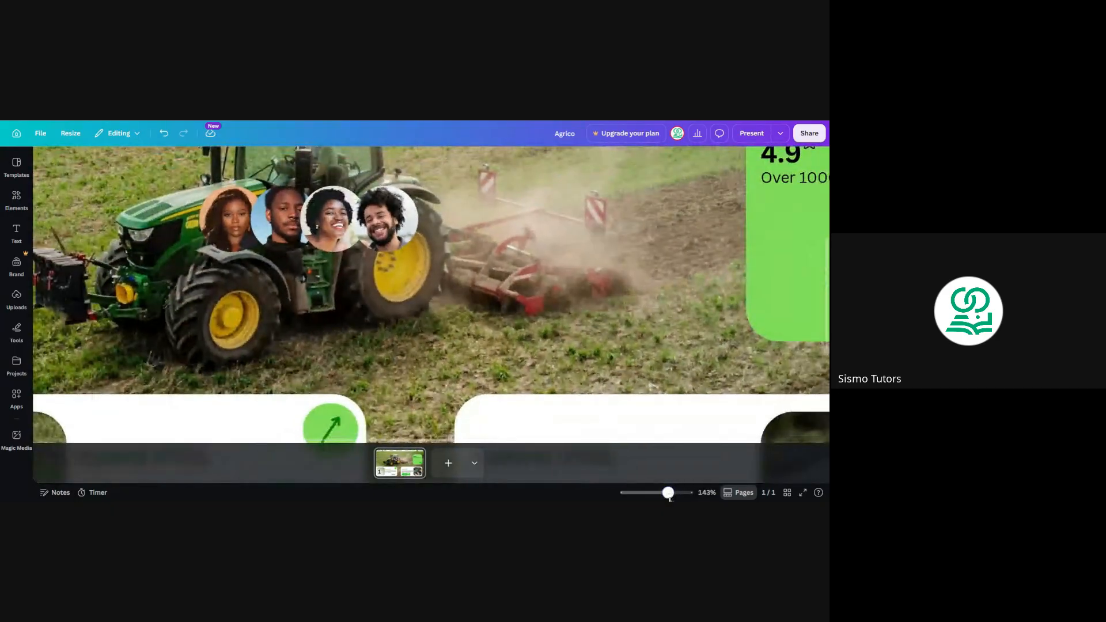
click(237, 224)
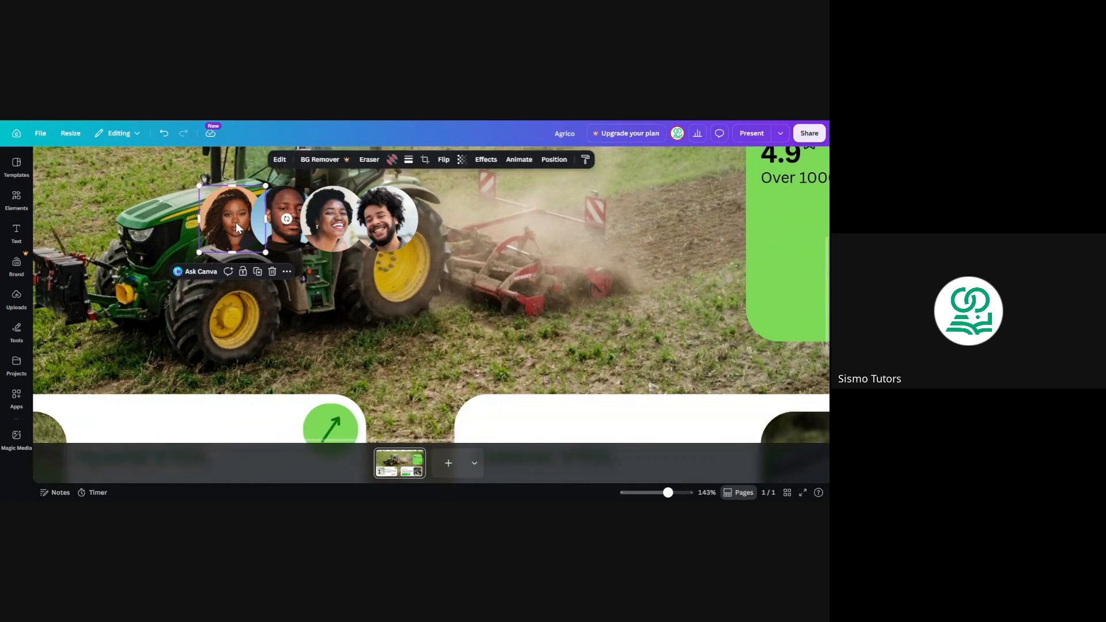
shift+click(277, 230)
shift+click(327, 233)
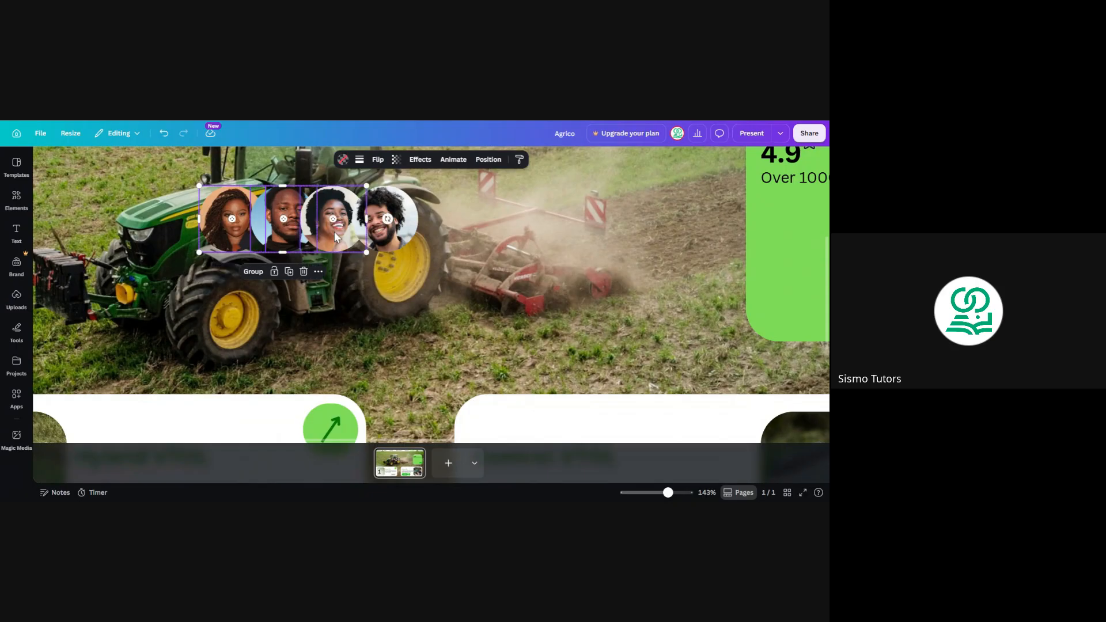
shift+click(387, 235)
click(280, 271)
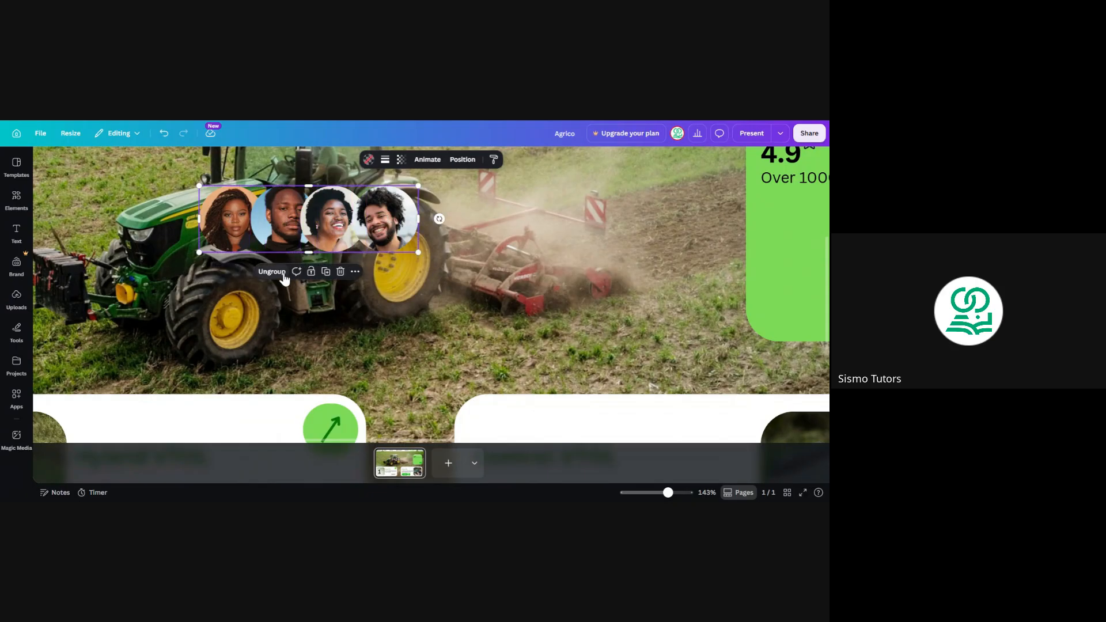
Step: Resize the grouped user photos to a small row and place it on the green card beneath the "Over 1000+ Users Reviews" text
drag(418, 252, 615, 311)
drag(668, 492, 651, 492)
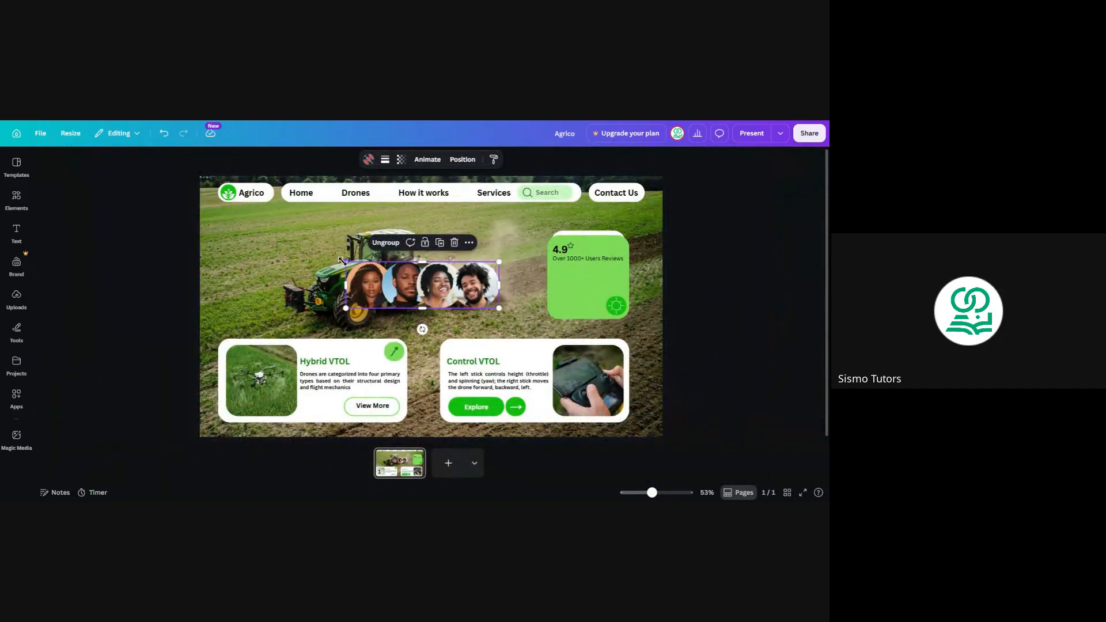
drag(345, 261, 601, 279)
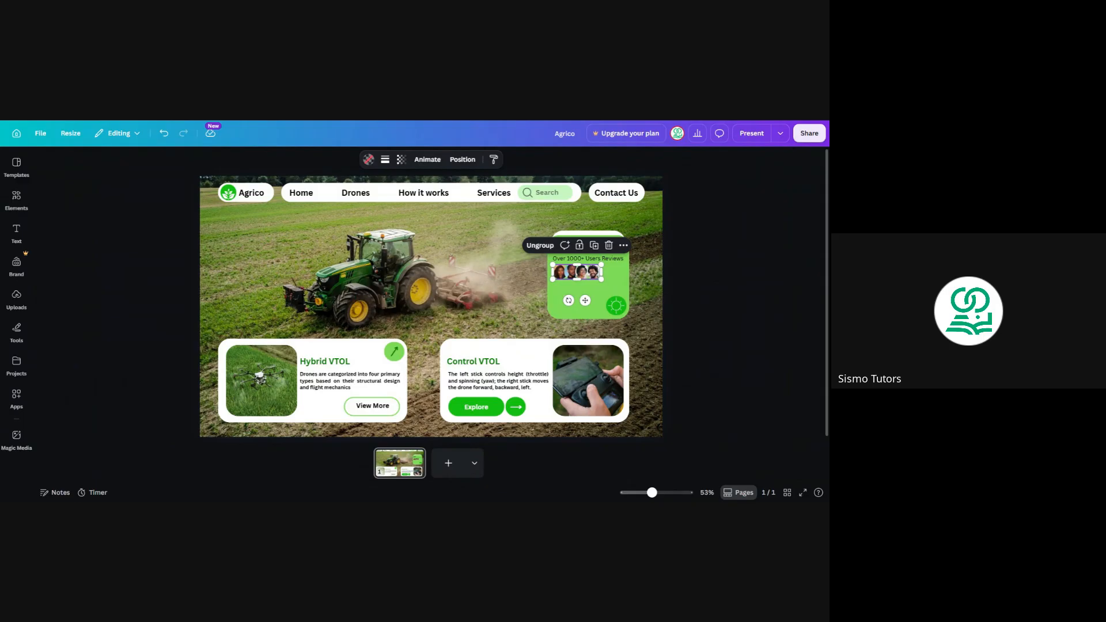
click(143, 229)
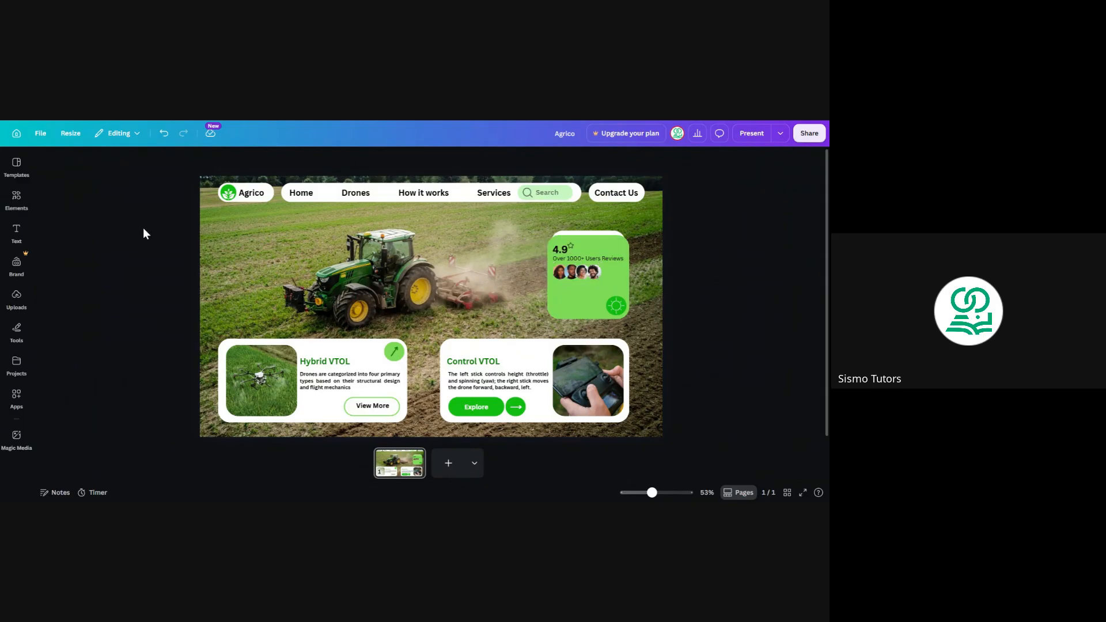
Step: Move the user photo row and the "Over 1000+ Users Reviews" text slightly down on the green card to even out the spacing
click(576, 275)
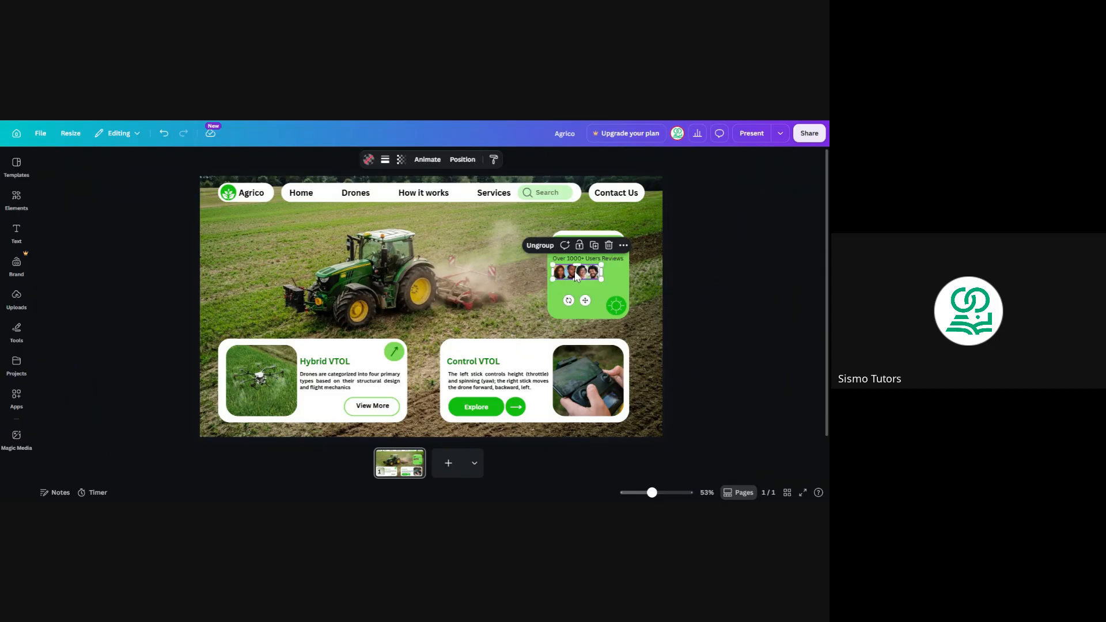
drag(574, 271, 574, 279)
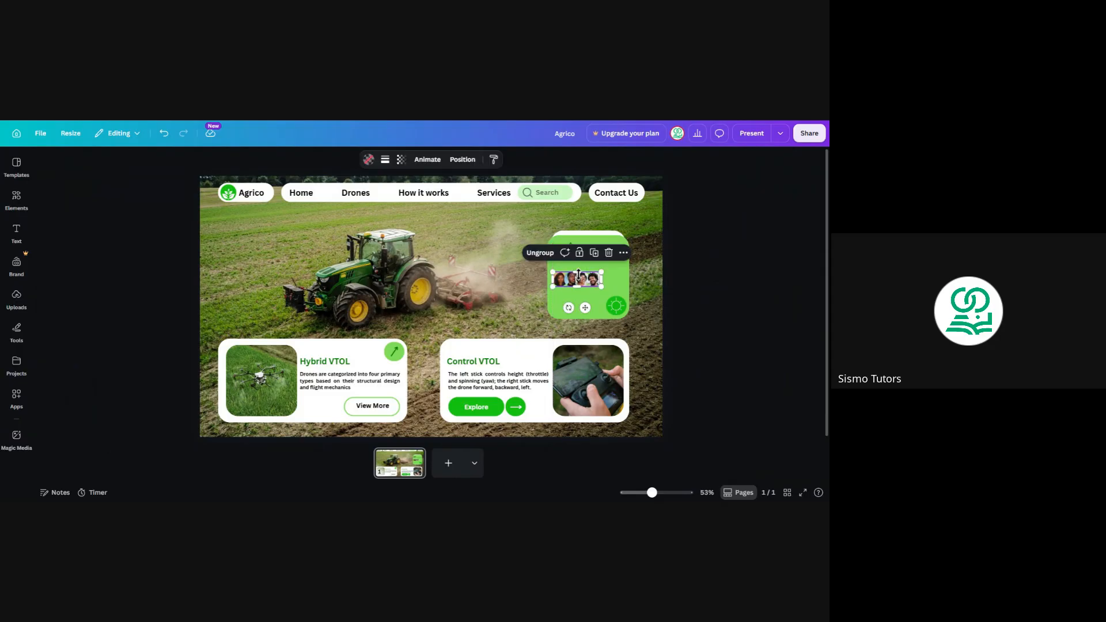
click(641, 269)
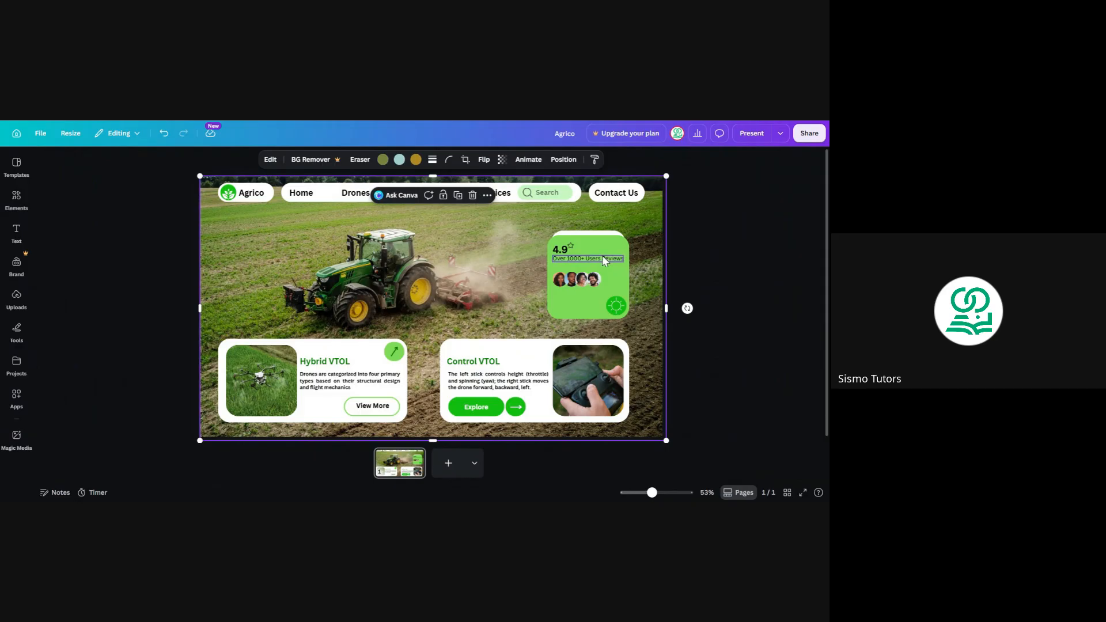
click(586, 255)
drag(586, 258, 586, 260)
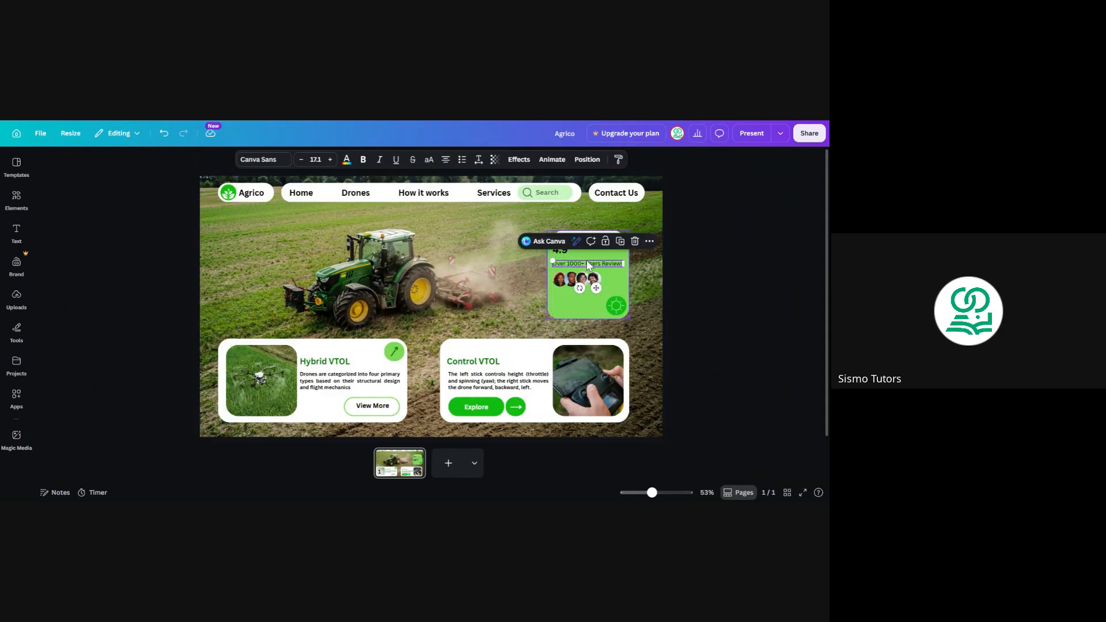
click(152, 242)
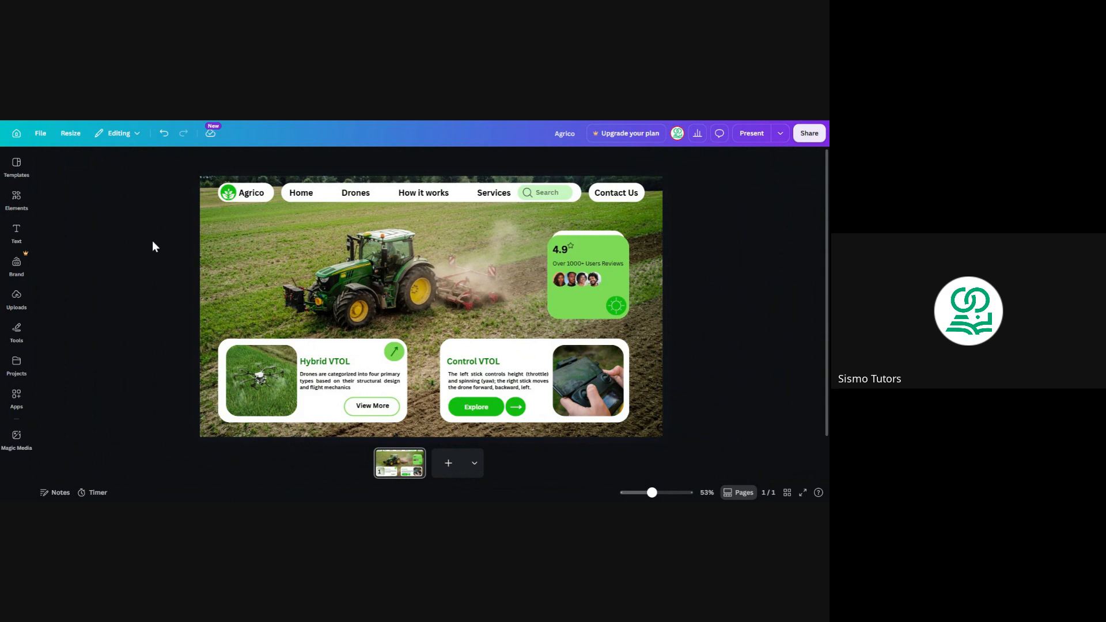
Step: Increase the font size of the 4.9 rating on the green card to 40.1
click(558, 255)
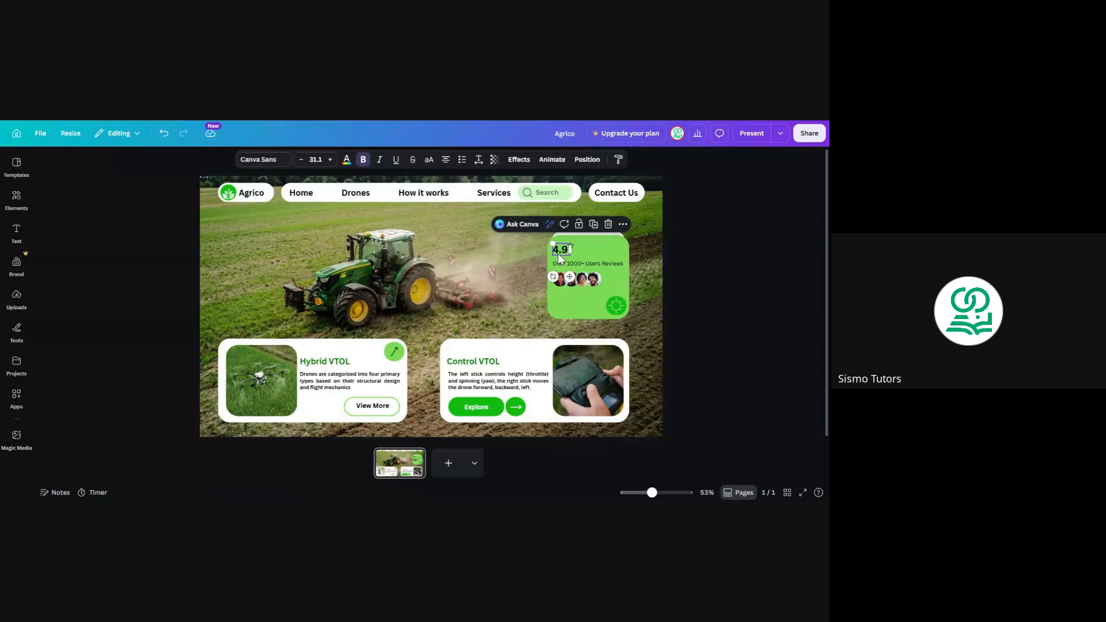
click(330, 159)
click(330, 159)
click(330, 159)
click(330, 160)
click(330, 160)
click(329, 160)
click(330, 160)
click(330, 159)
click(330, 160)
drag(568, 280, 569, 280)
click(644, 247)
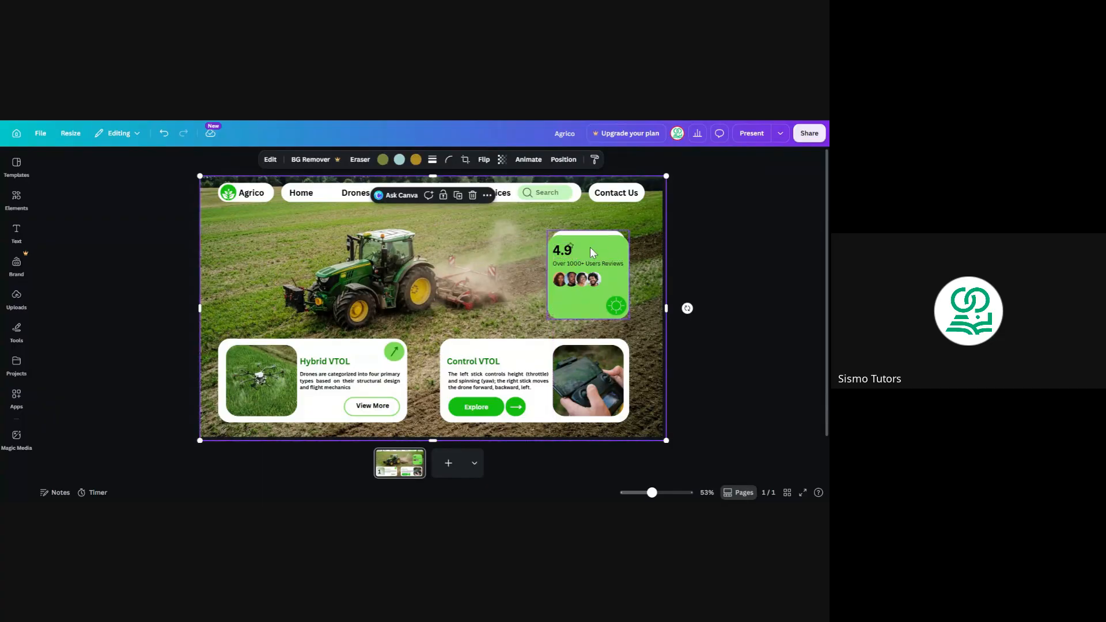
Step: Nudge the 4.9 rating down so it sits just above the "Over 1000+ Users Reviews" text
click(576, 250)
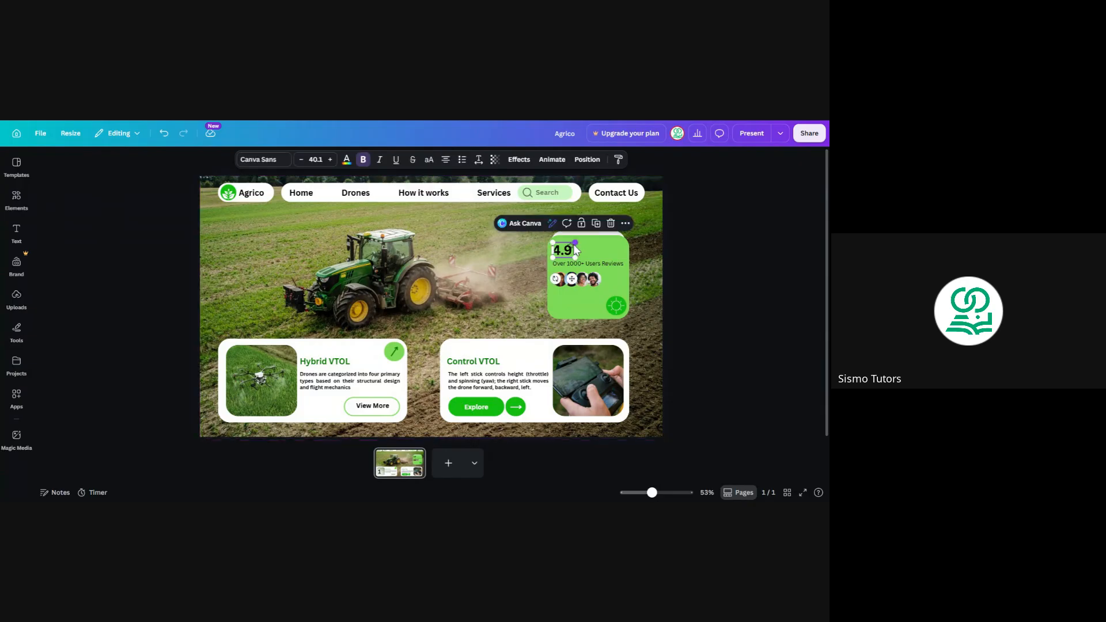
key(Left)
key(Down)
key(Down)
key(Down)
key(Down)
key(Down)
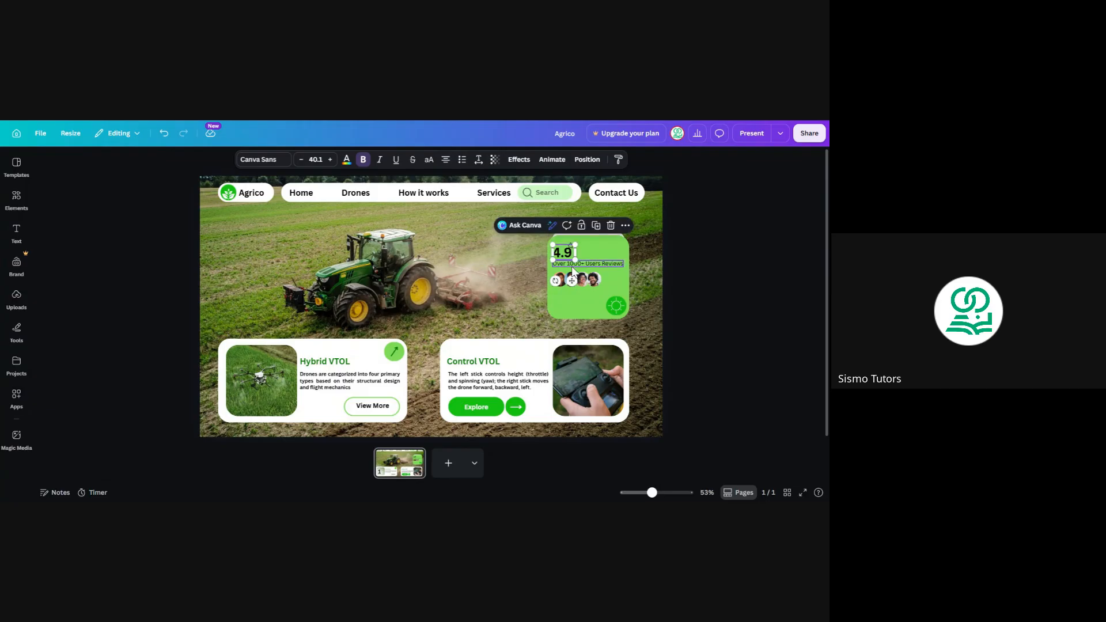
key(Down)
key(Down)
key(Down)
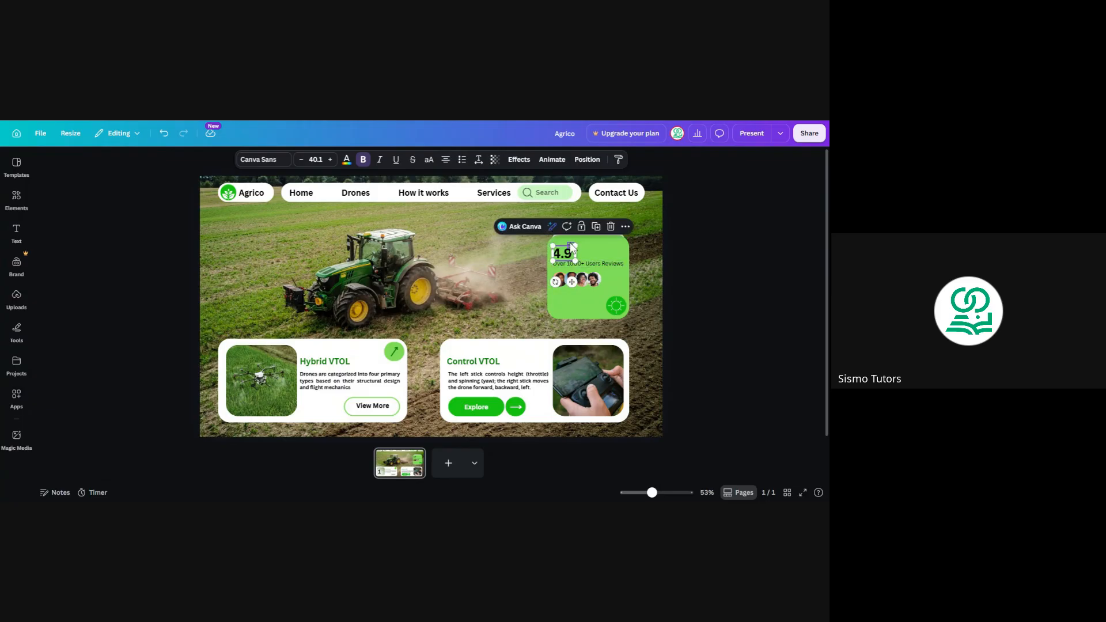
key(Escape)
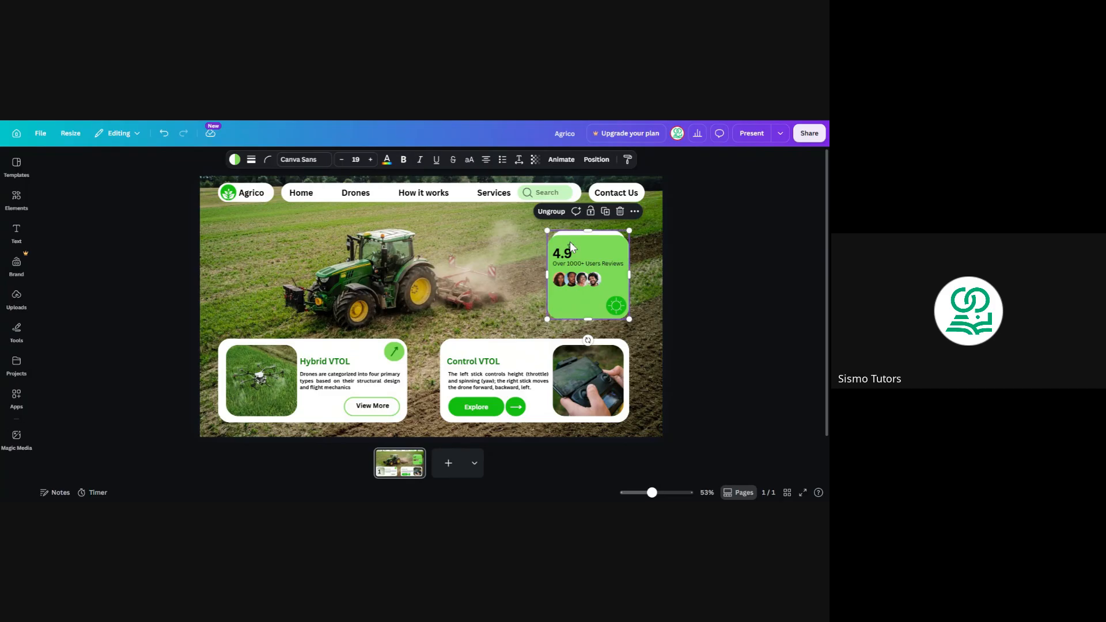
Step: Nudge the small star icon on the green card to the right so it sits just beside the 4.9 rating
click(572, 249)
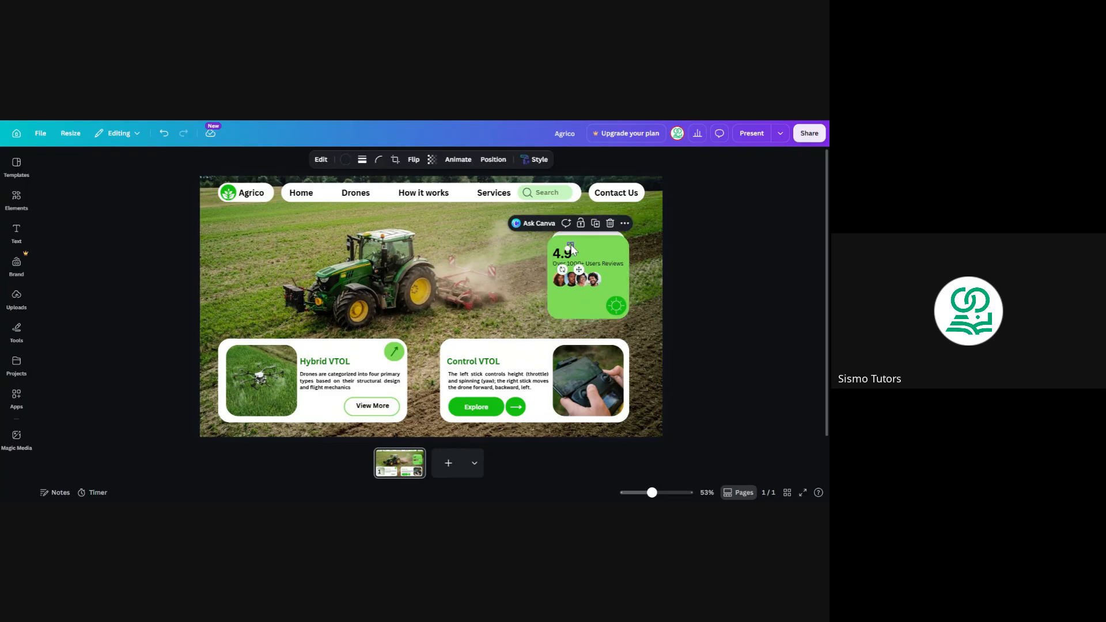
key(Right)
key(Right)
key(Right)
key(Right)
key(Right)
key(Right)
key(Right)
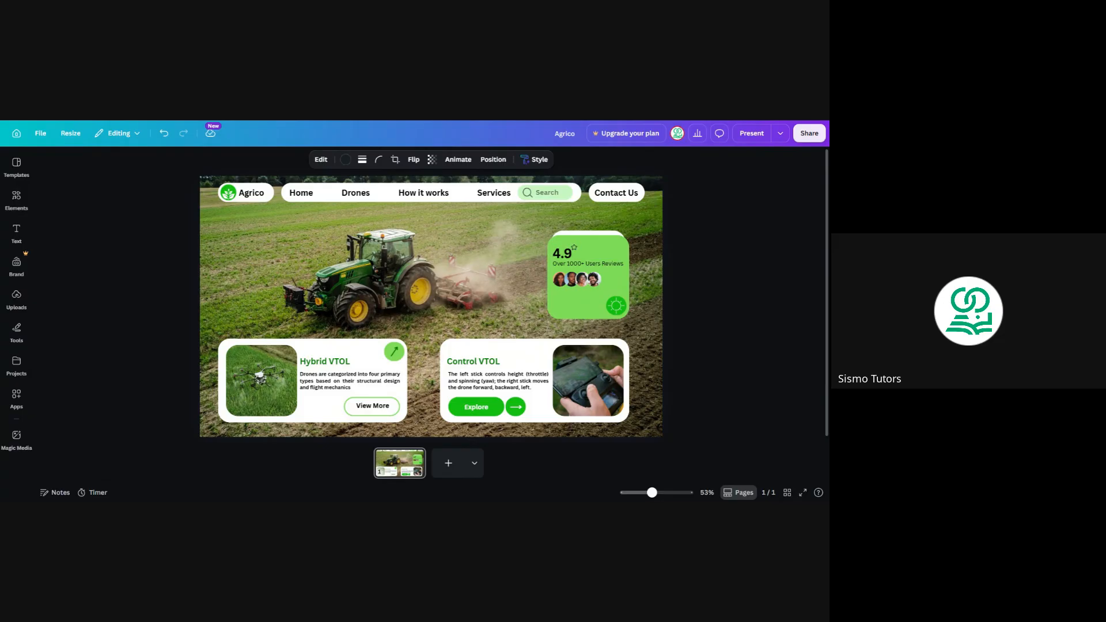
Step: Shift the user photo row slightly lower on the green card, and lower the "Over 1000+ Users Reviews" text to sit between it and the rating
click(582, 264)
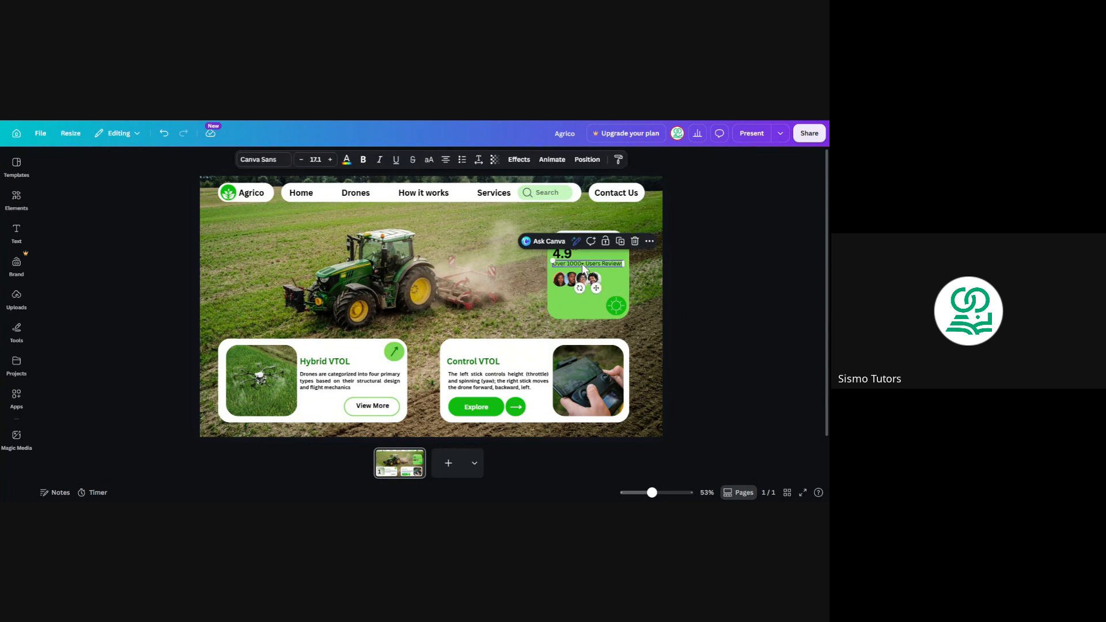
click(578, 274)
drag(577, 275, 578, 280)
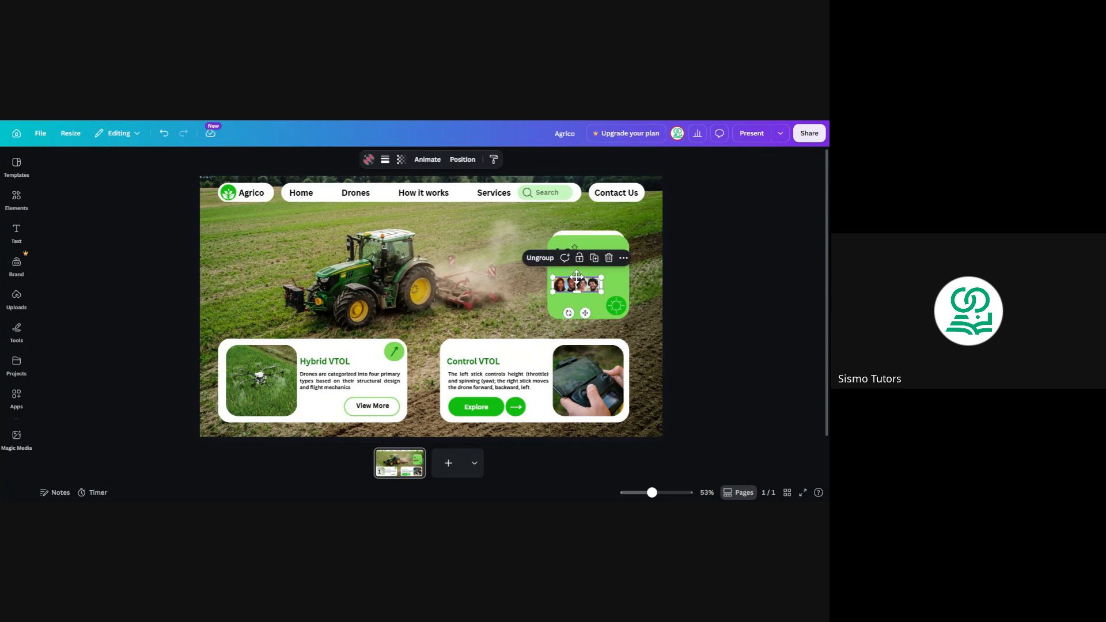
click(614, 270)
click(602, 265)
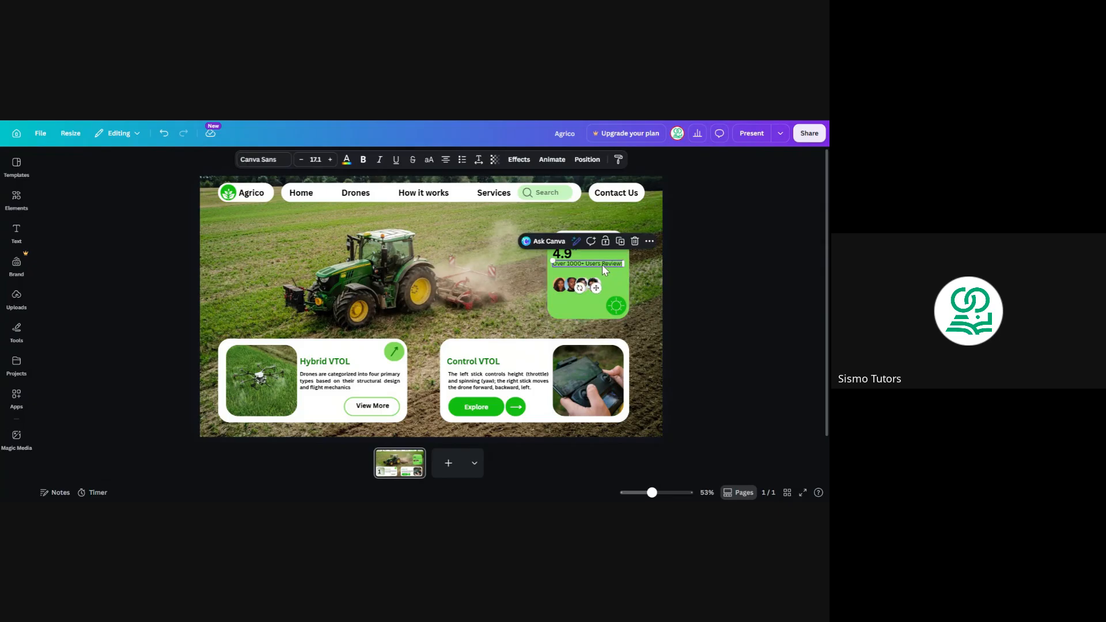
drag(602, 266, 601, 268)
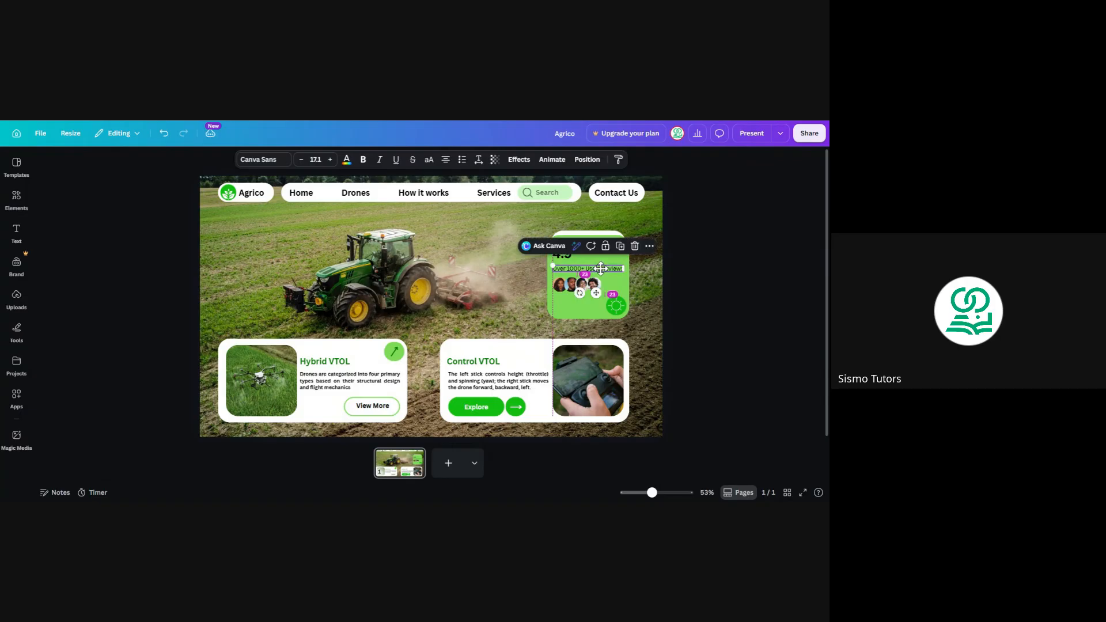
click(101, 236)
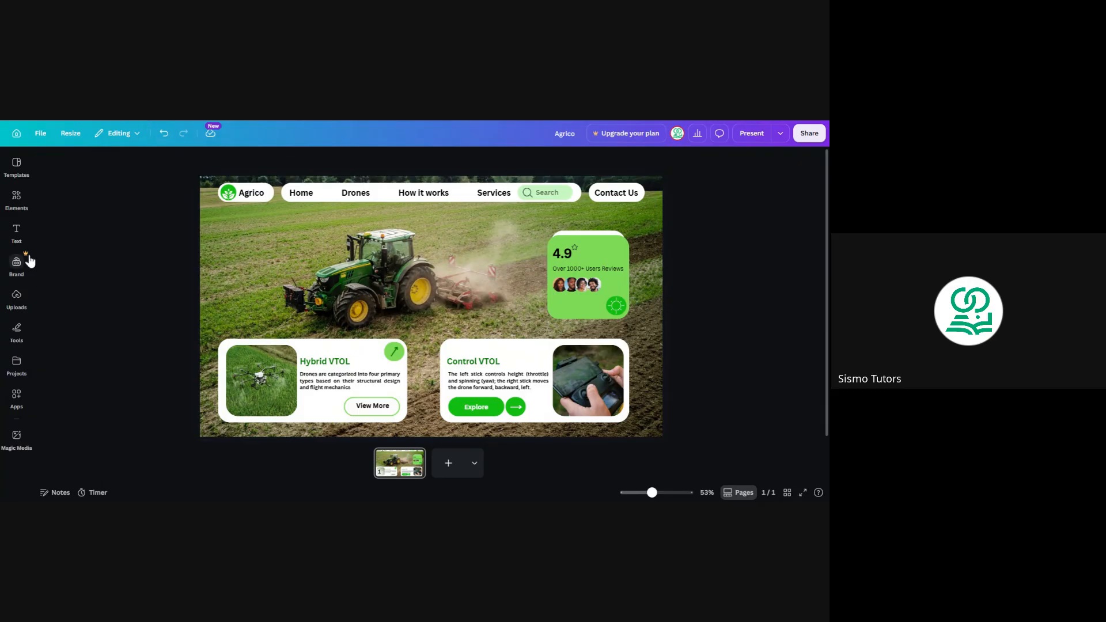
Step: Add a heading to the page reading "Piloting The FUture" with "Of Agriculture" on a second line
click(17, 230)
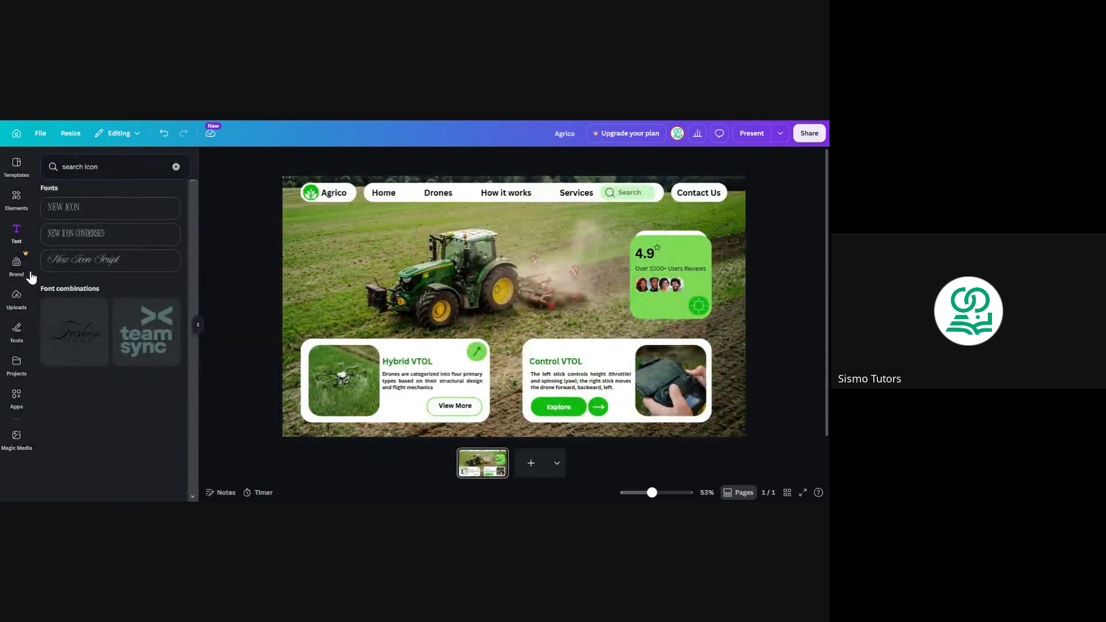
click(175, 167)
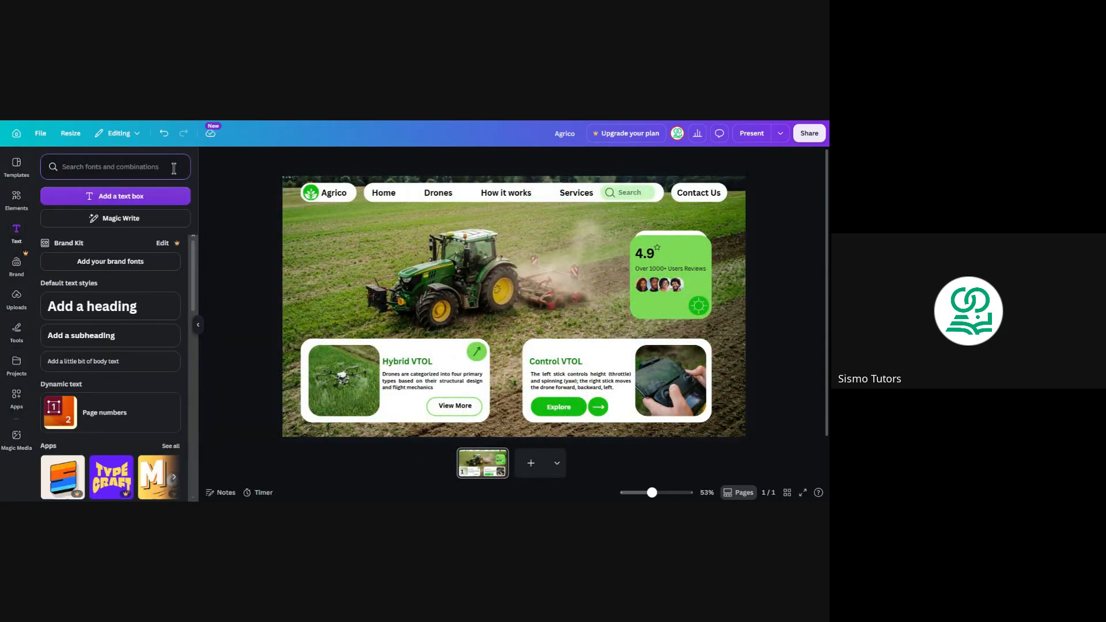
click(114, 309)
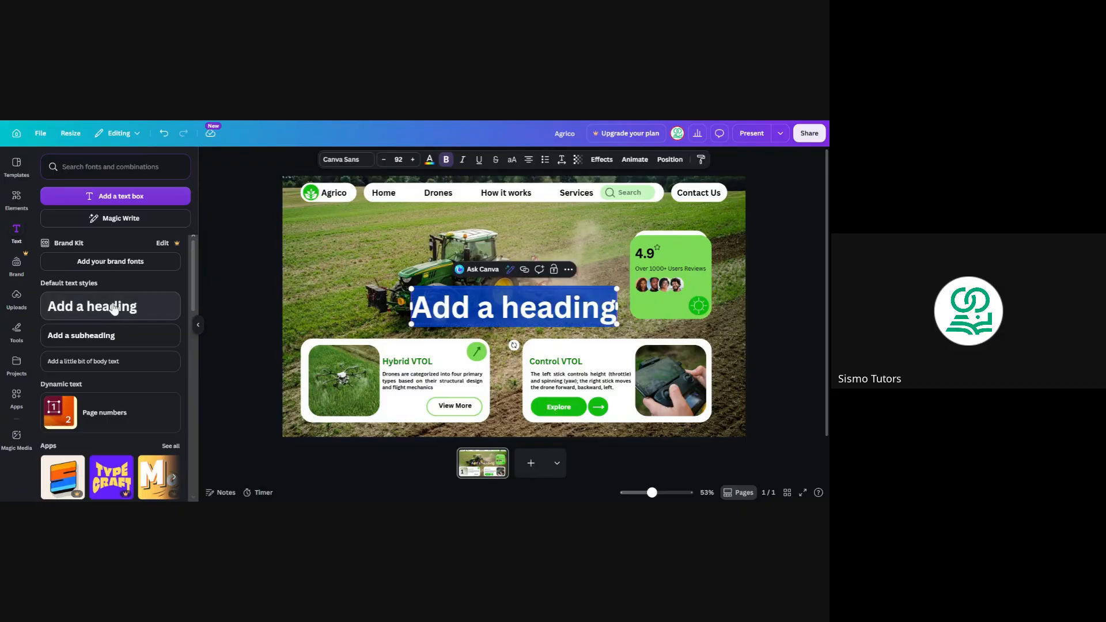
click(199, 326)
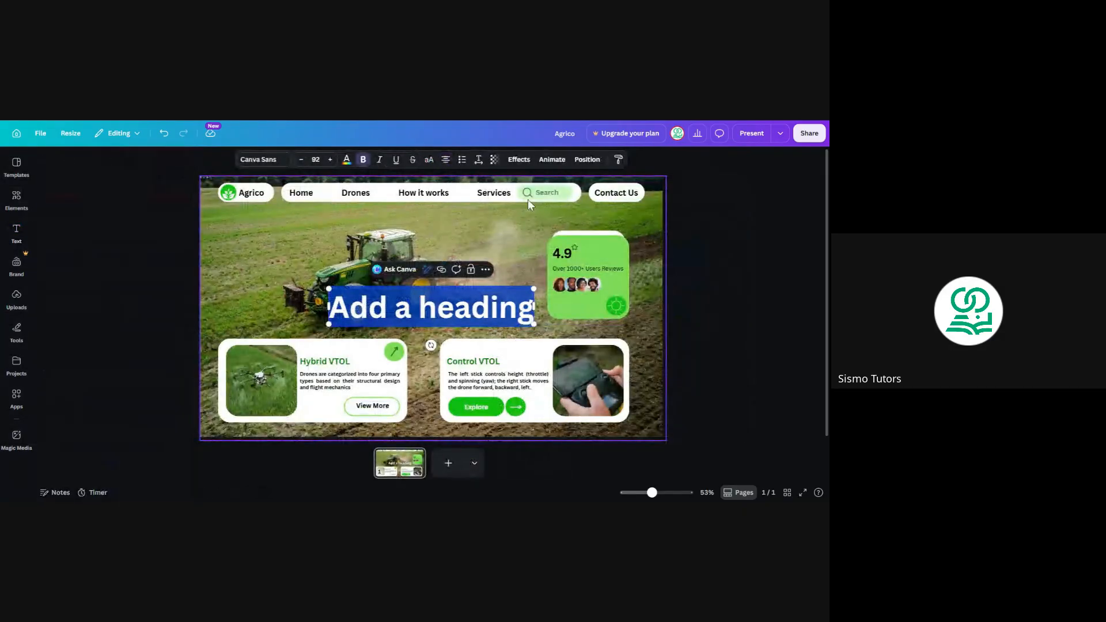
triple_click(418, 304)
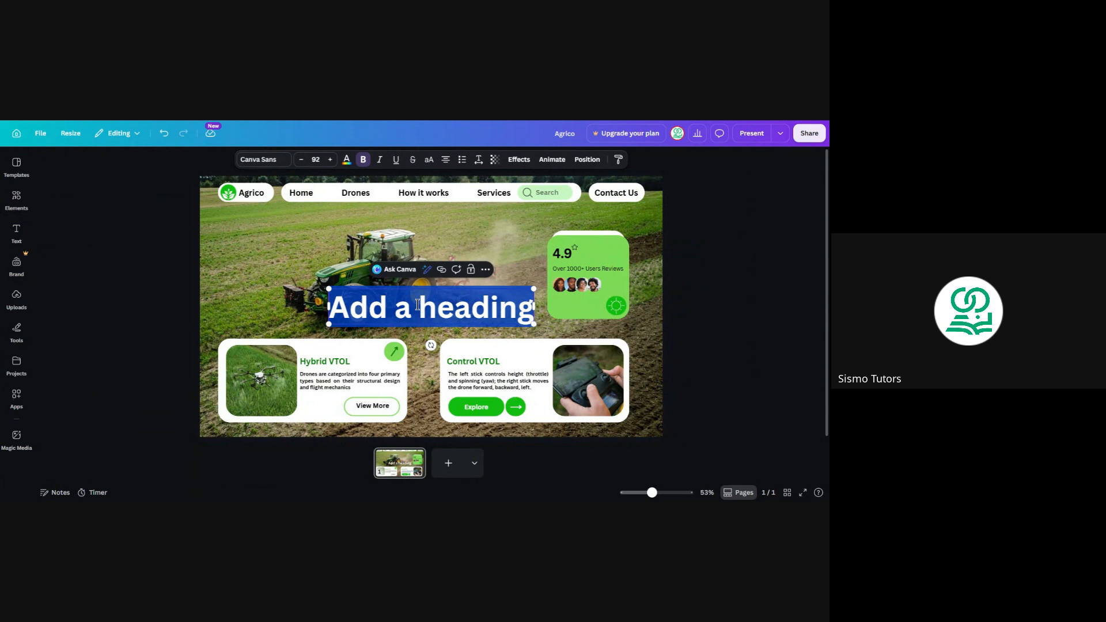
text(Pilo)
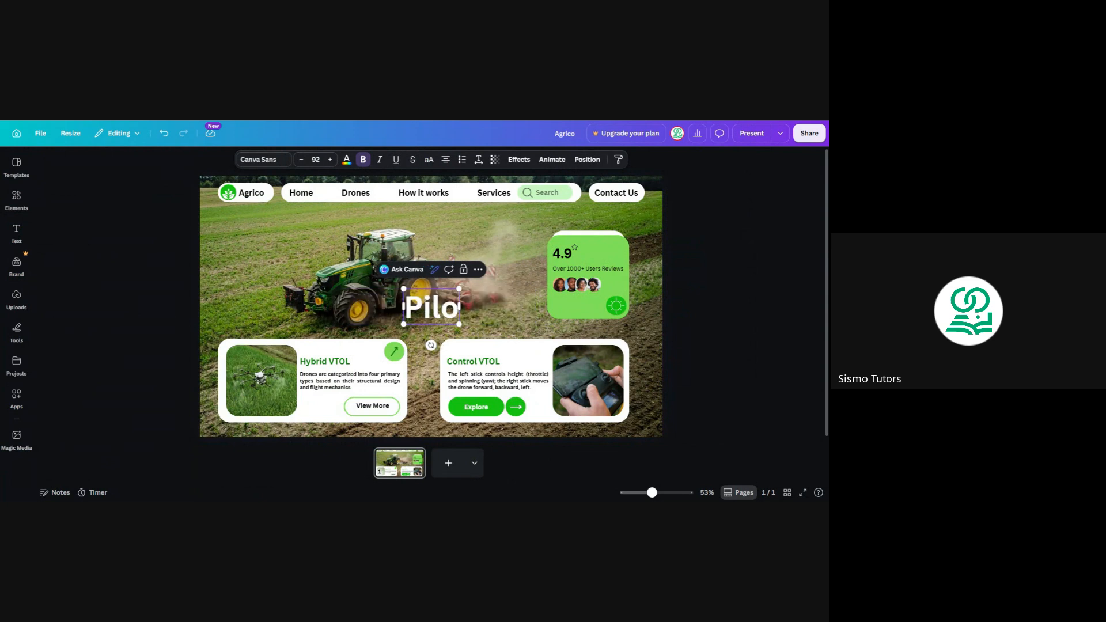
text(ting T)
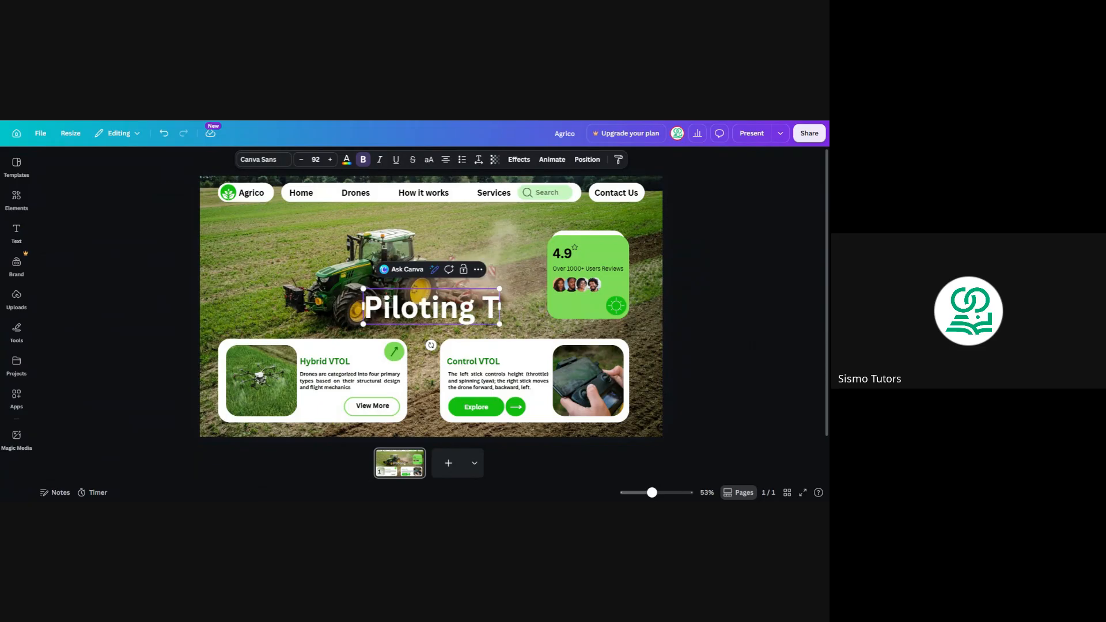
text(he FU)
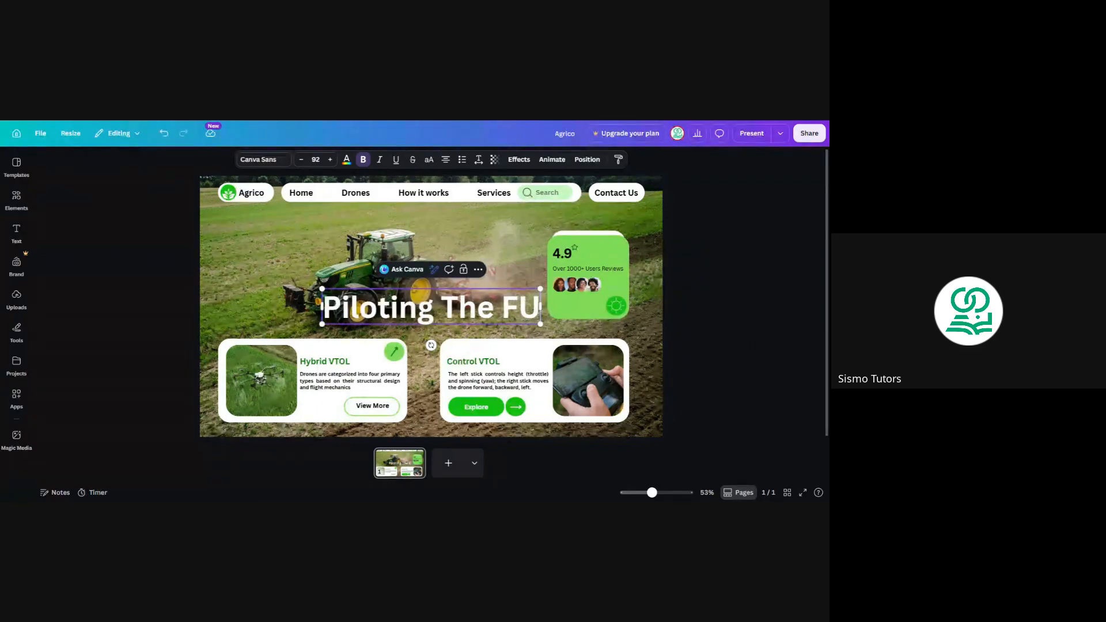
text(ture)
key(Return)
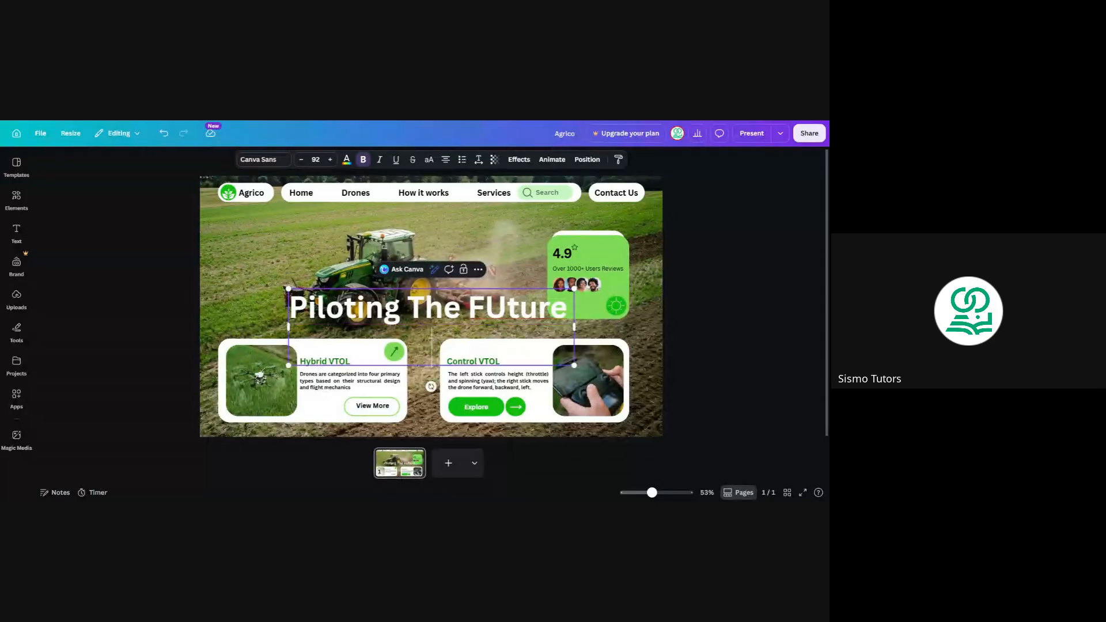
text(Of Agricultu)
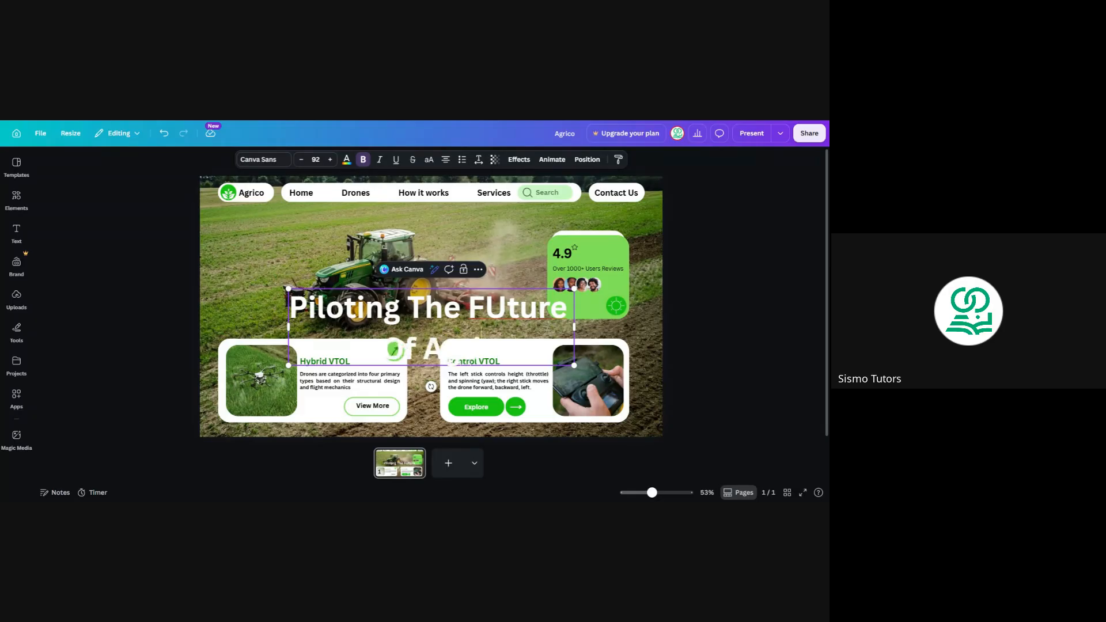
text(re)
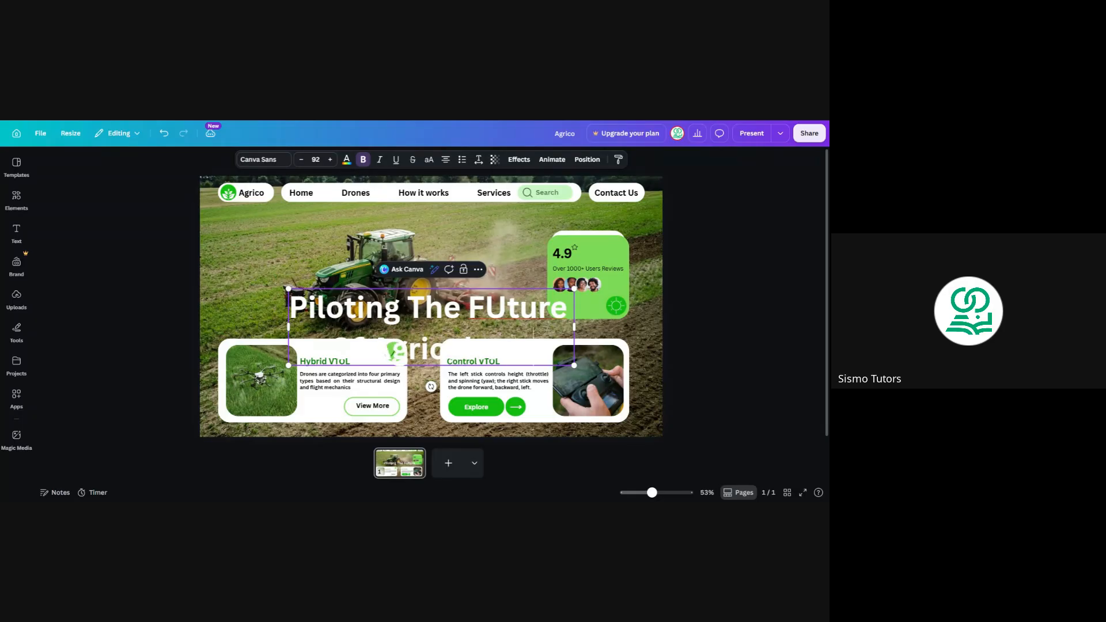
Step: Scale the two-line heading down to font size 56.6 and move it to the upper-left area of the tractor photo
drag(574, 365, 464, 335)
click(144, 281)
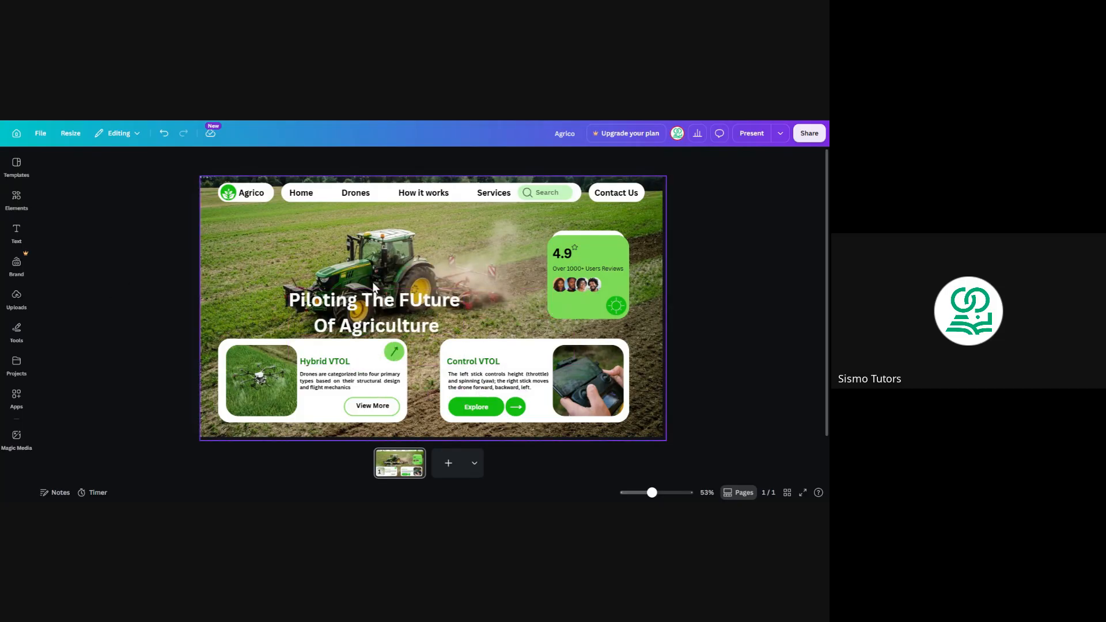
drag(403, 301, 329, 252)
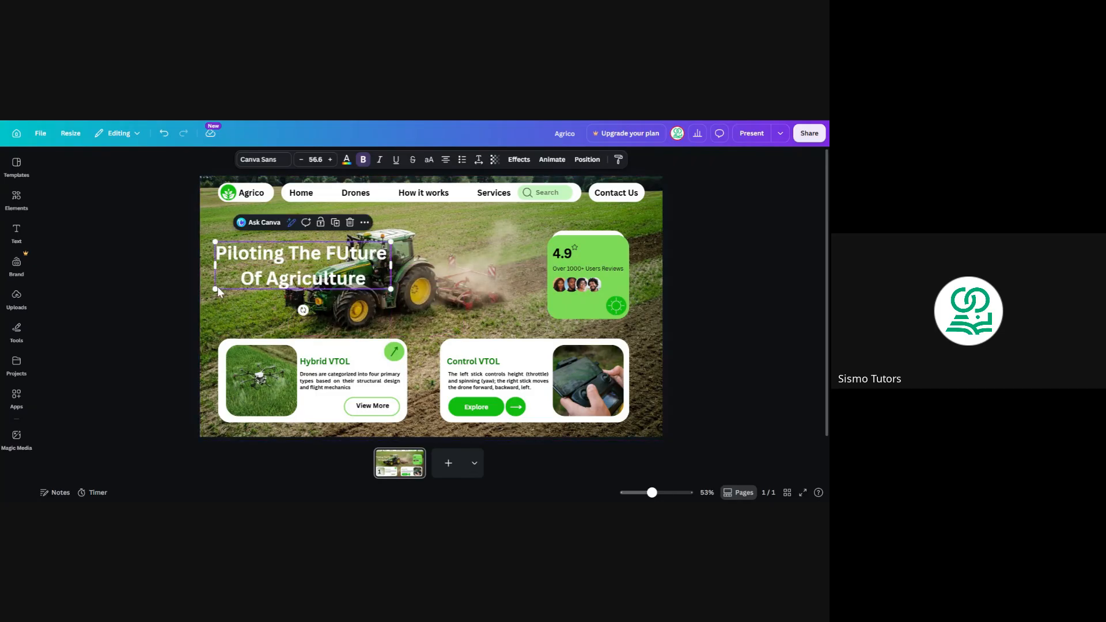
Step: Set the heading's text alignment to justified and position it below the Agrico logo, flush with the left edge of the Hybrid VTOL card
click(443, 162)
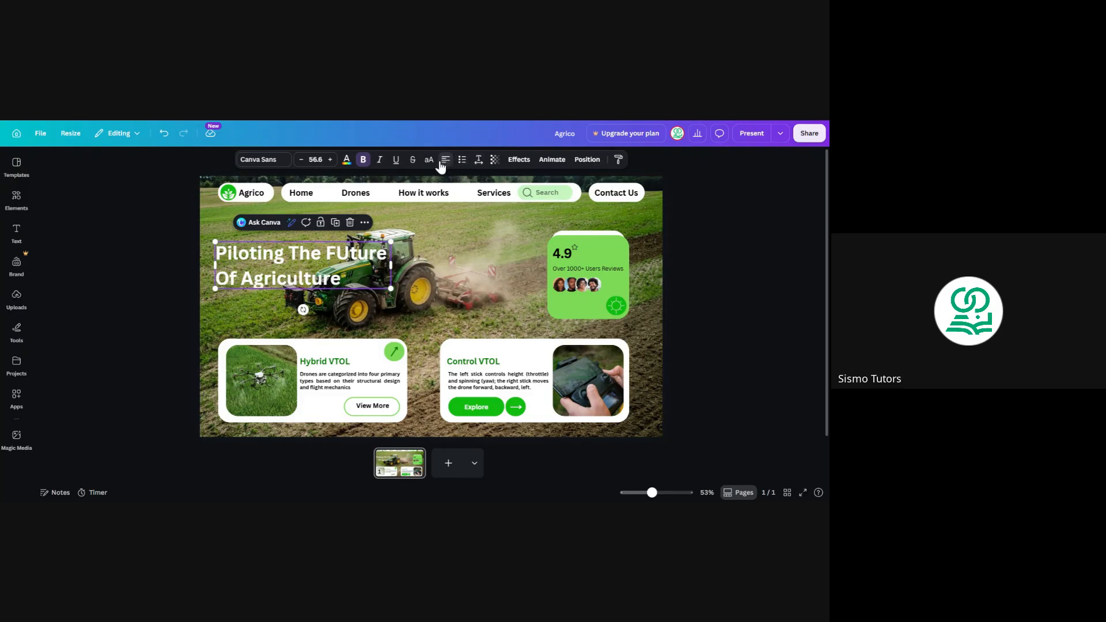
click(444, 164)
mouse_move(327, 268)
mouse_down()
mouse_move(327, 239)
mouse_move(328, 248)
mouse_up()
click(175, 229)
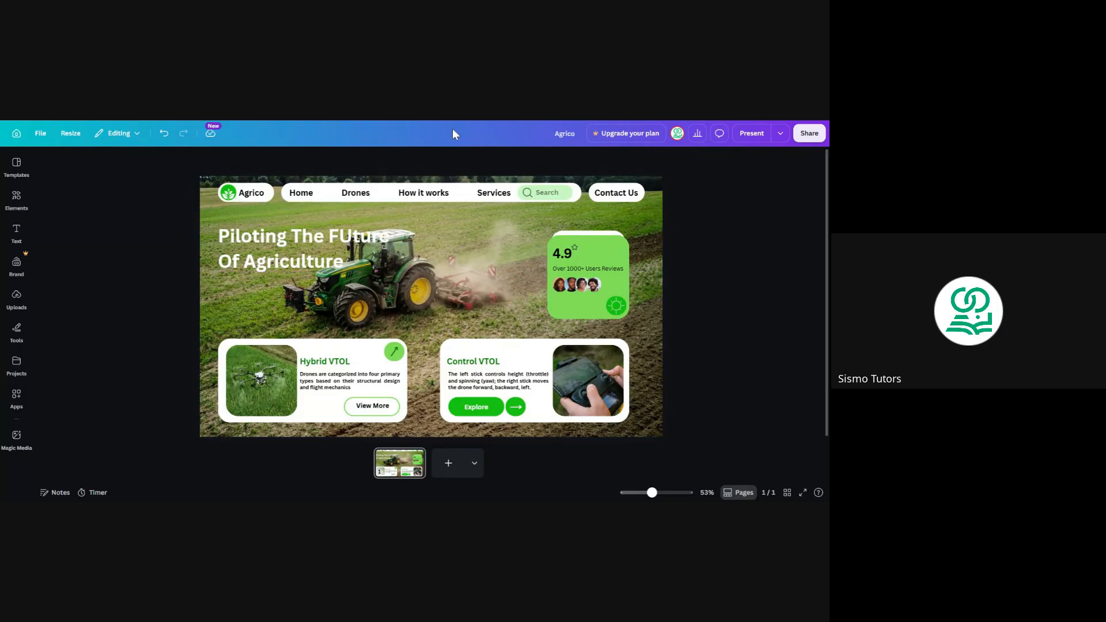
click(324, 239)
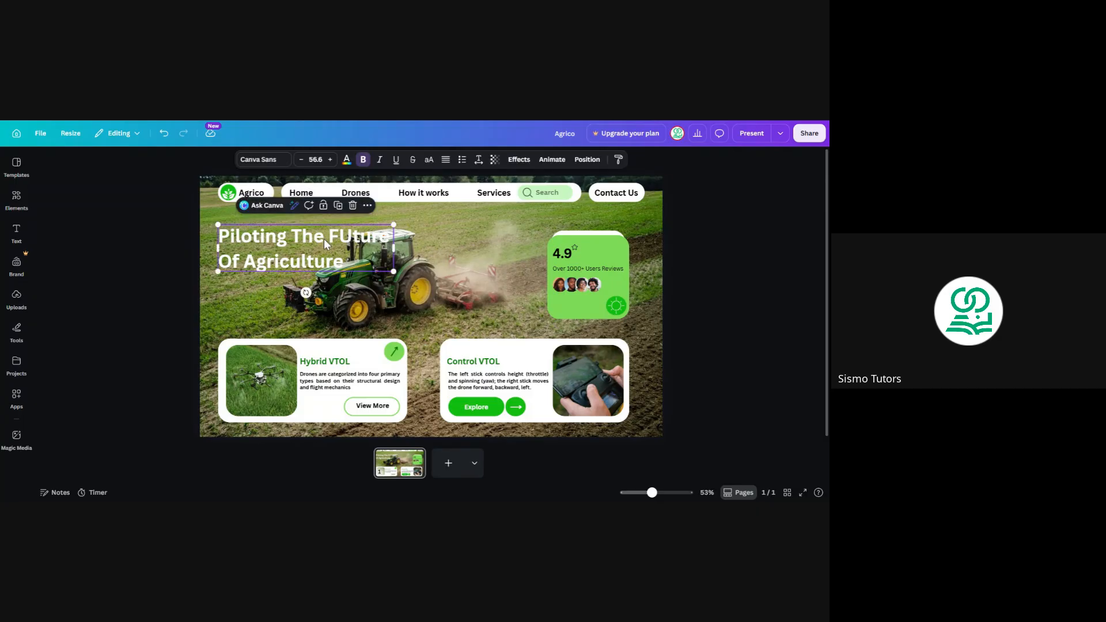
drag(324, 238, 323, 244)
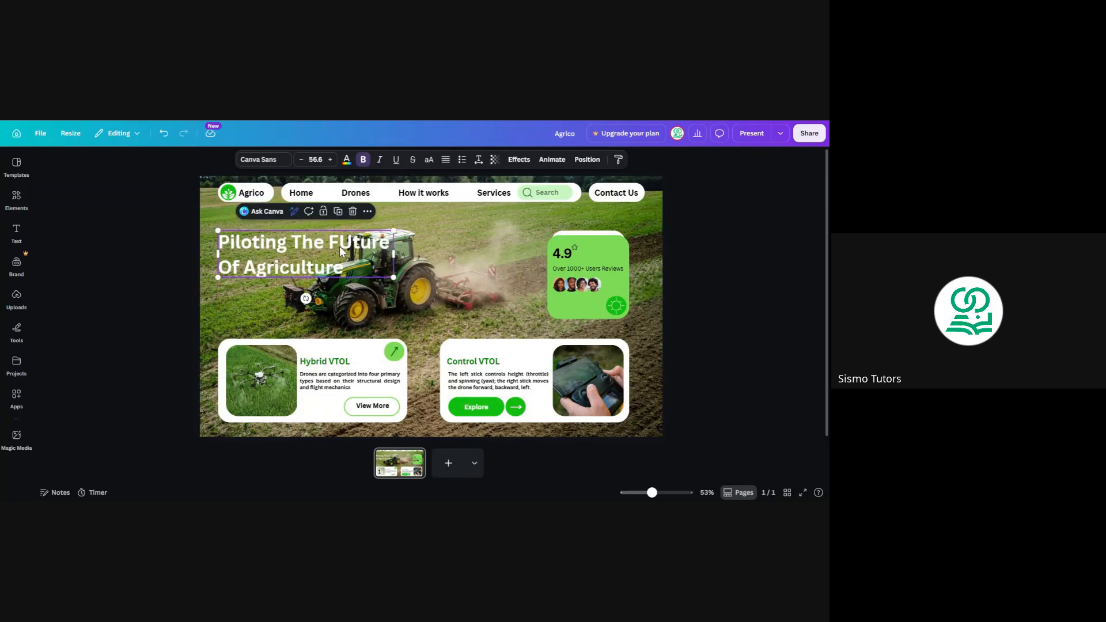
Step: Replace the capital U in the heading with a lowercase one so its first line reads "Piloting The Future"
double_click(348, 246)
click(348, 247)
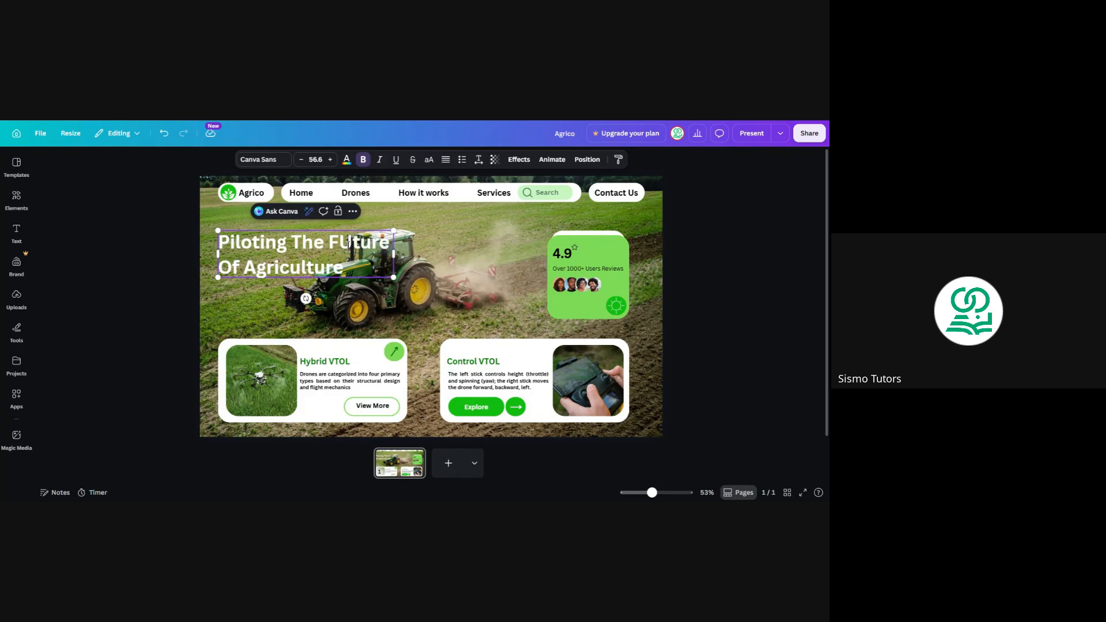
key(BackSpace)
text(u)
click(154, 221)
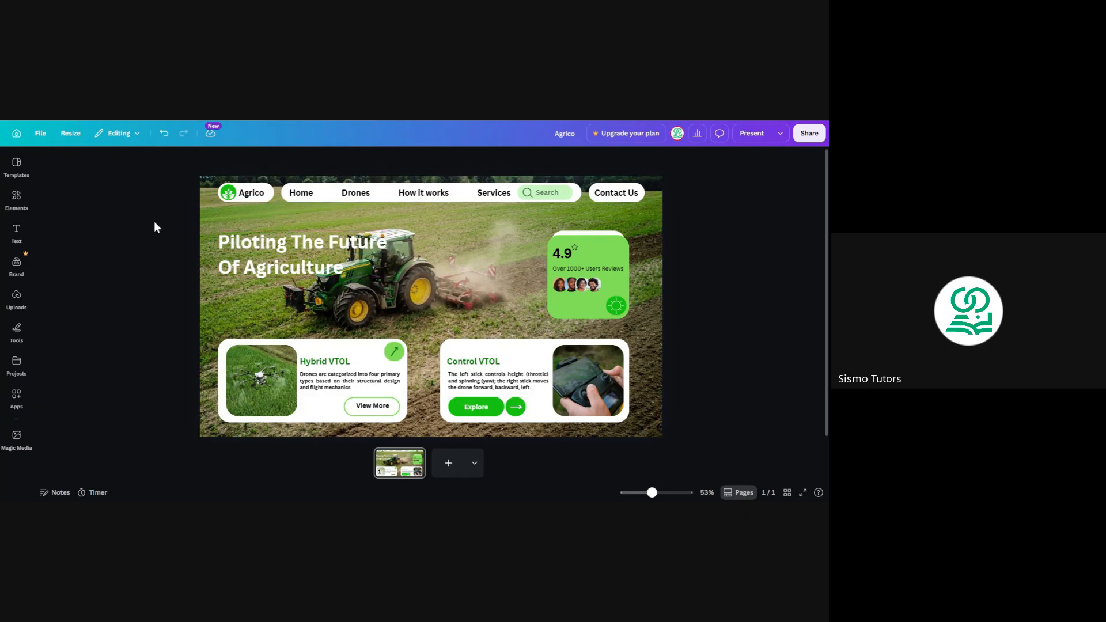
Step: Try a transparency of 56 on the background tractor photo and restore it to 100
click(464, 250)
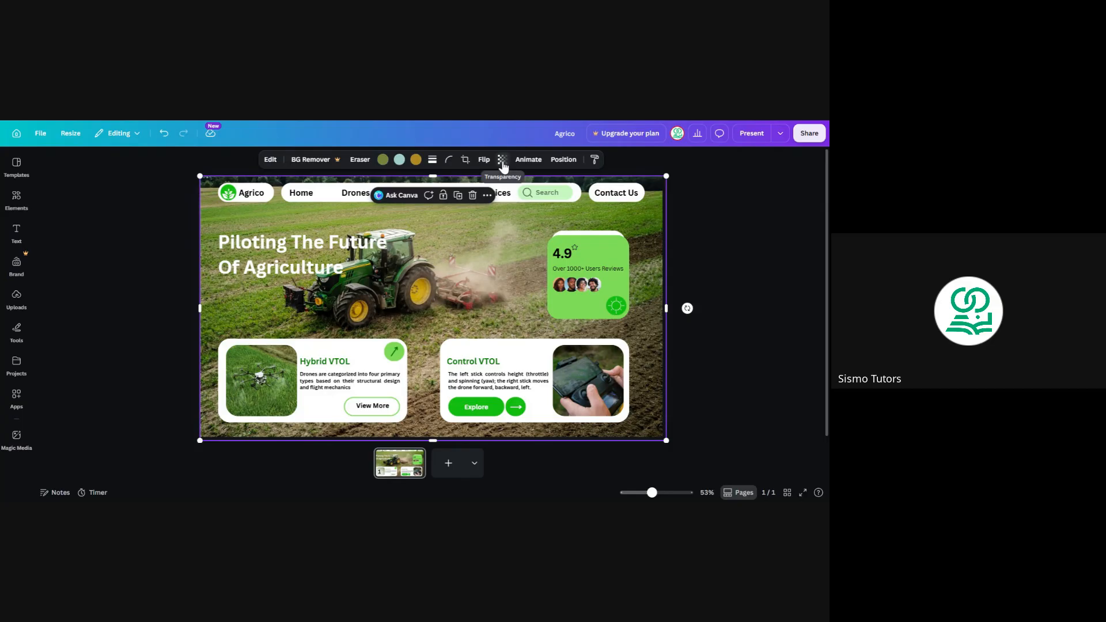
click(345, 256)
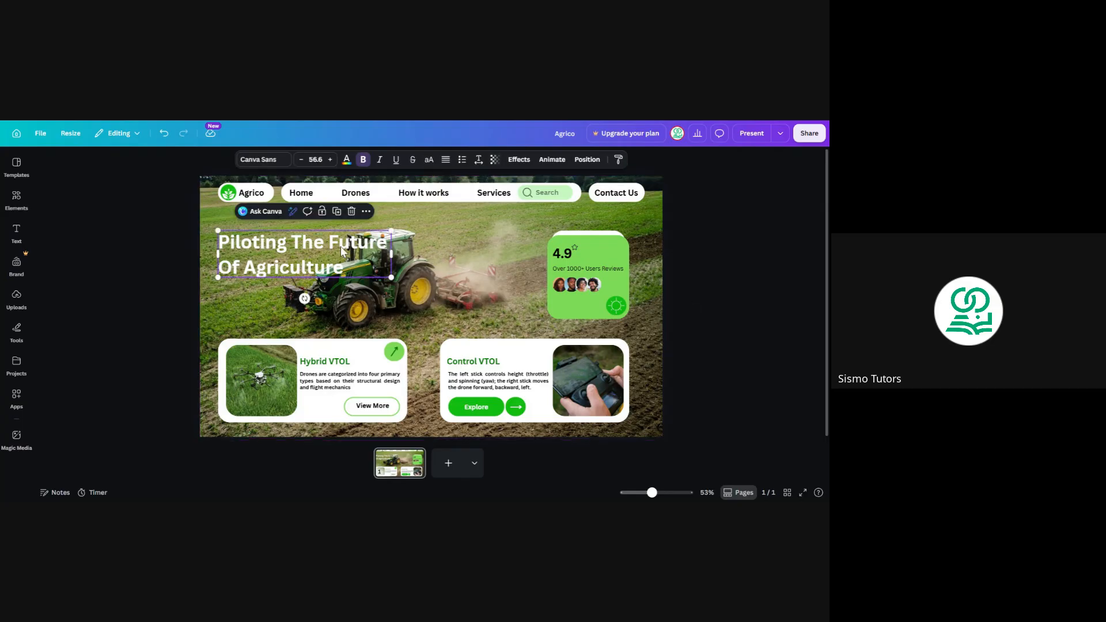
click(506, 263)
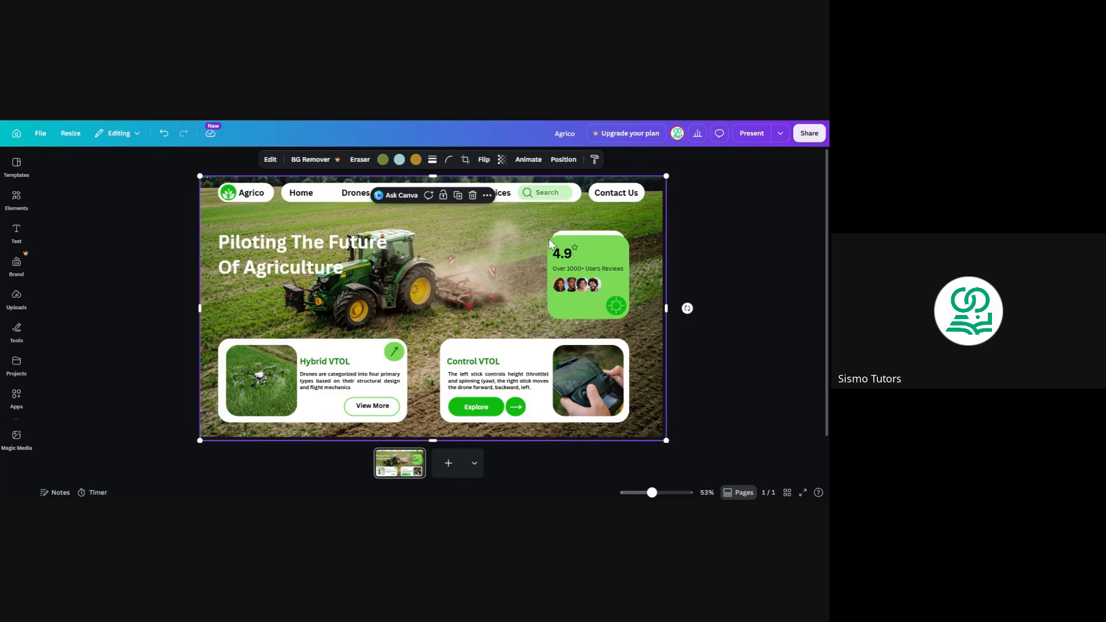
click(507, 167)
click(494, 197)
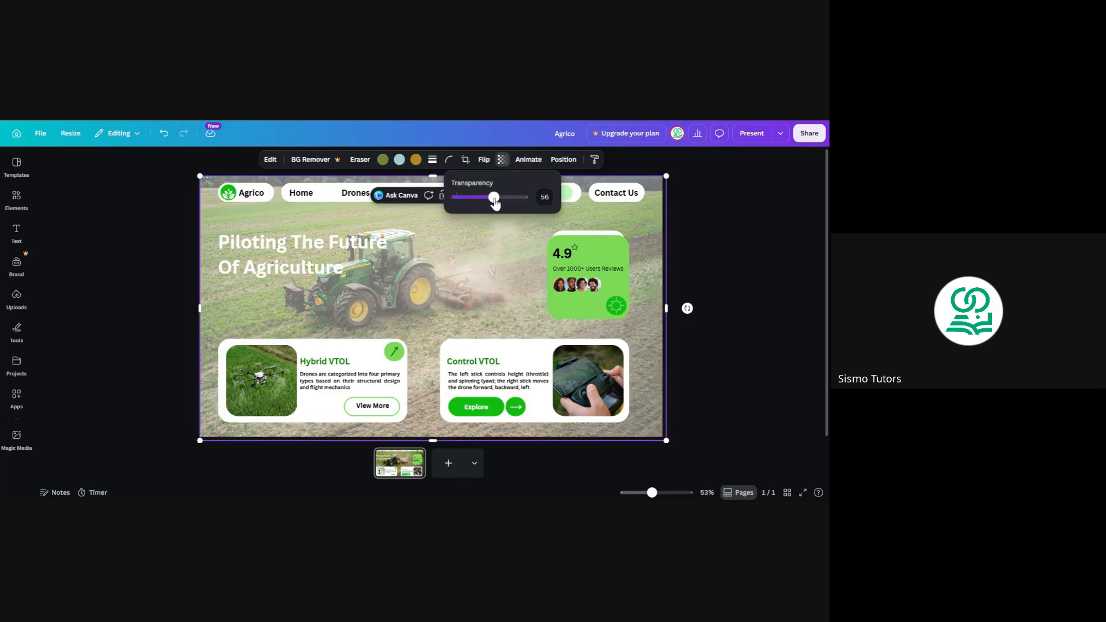
drag(494, 197, 525, 200)
click(485, 197)
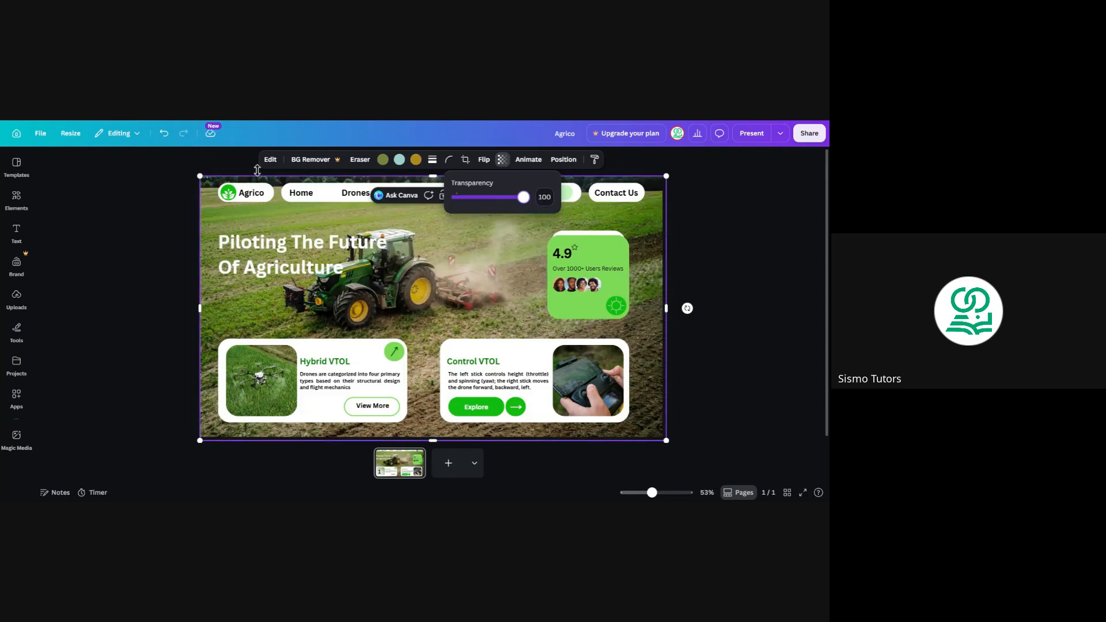
Step: Scale the background tractor photo down toward the page's lower-right corner, uncovering white page along the top and left sides
drag(201, 175, 283, 237)
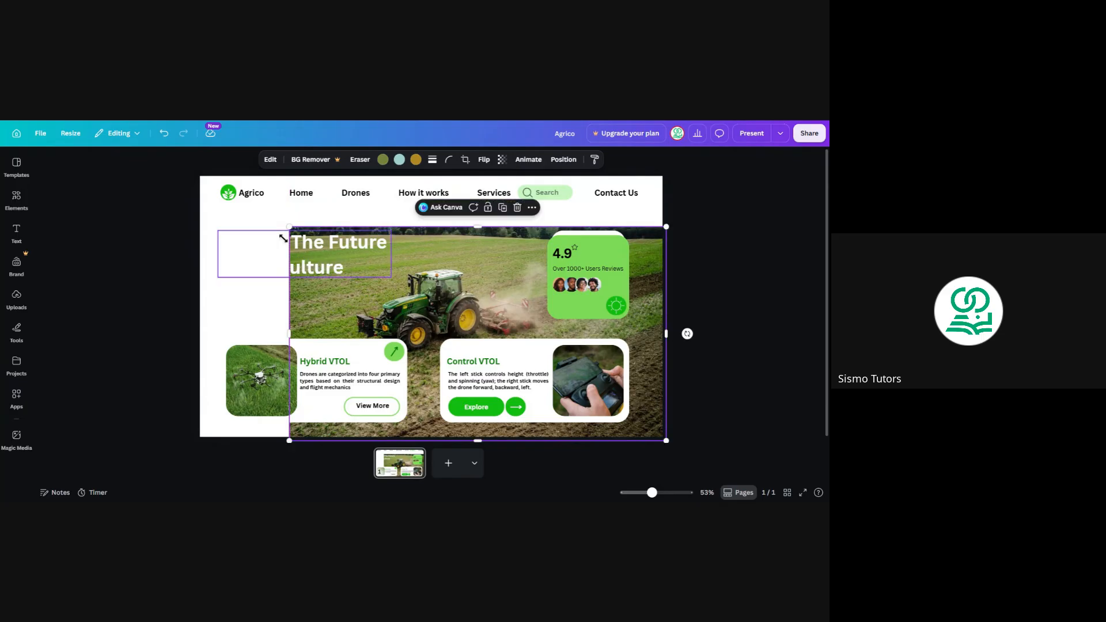
key(ctrl+z)
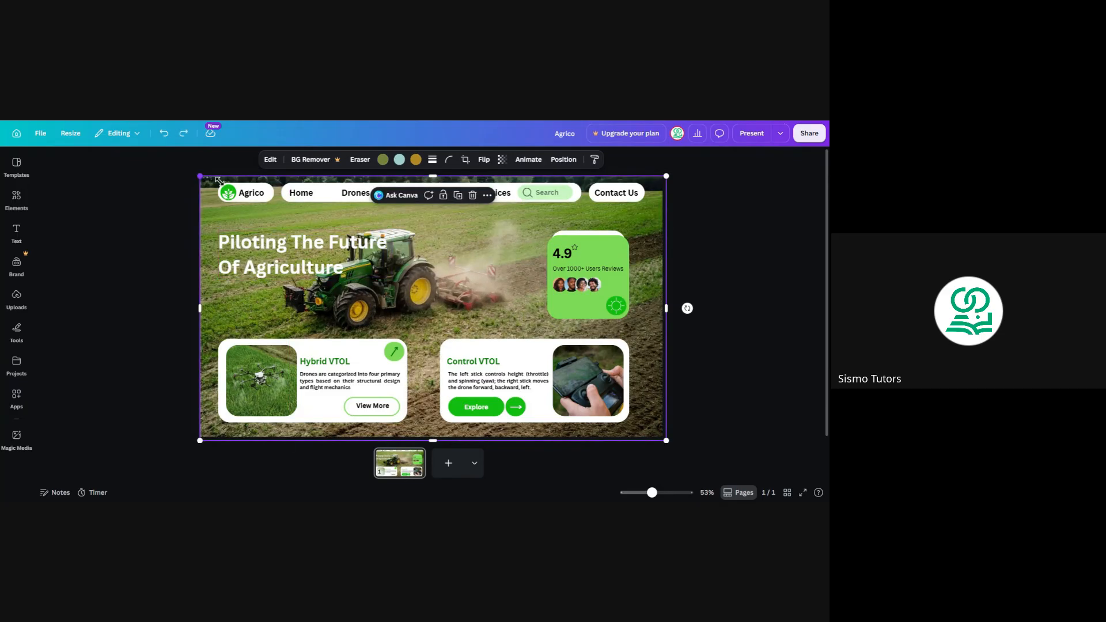
drag(201, 176, 268, 224)
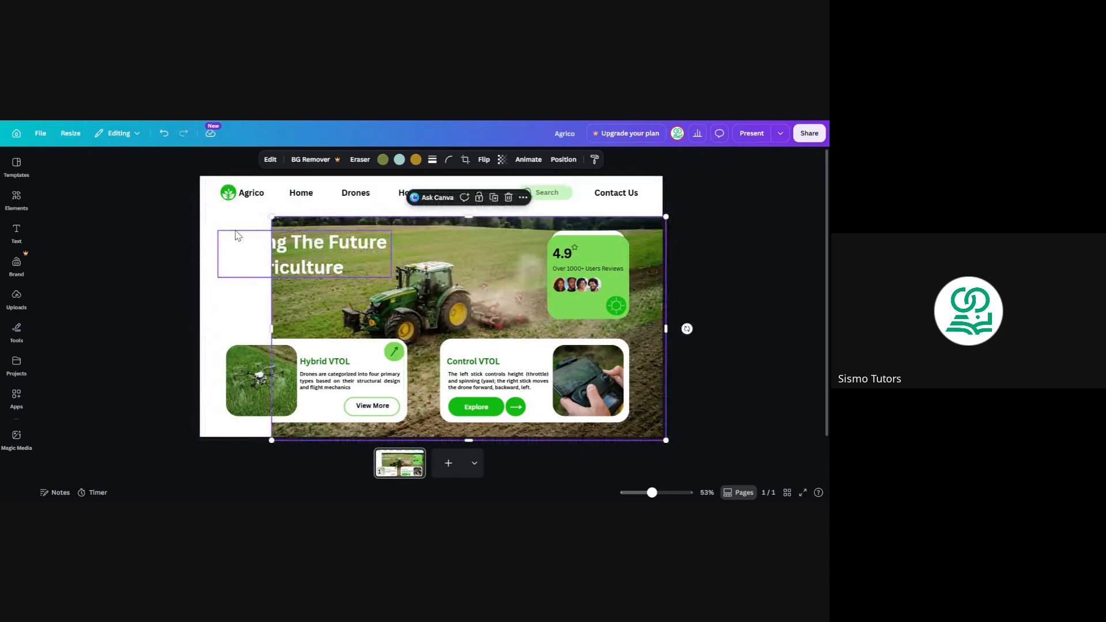
click(218, 220)
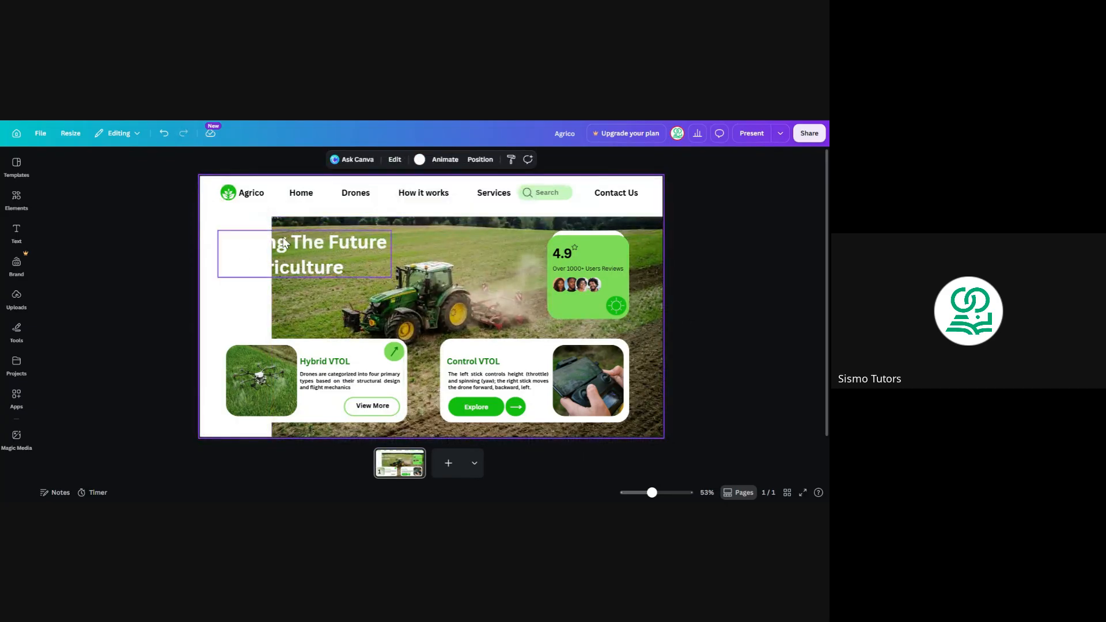
Step: Change the page background colour from white to black behind the tractor photo
click(296, 222)
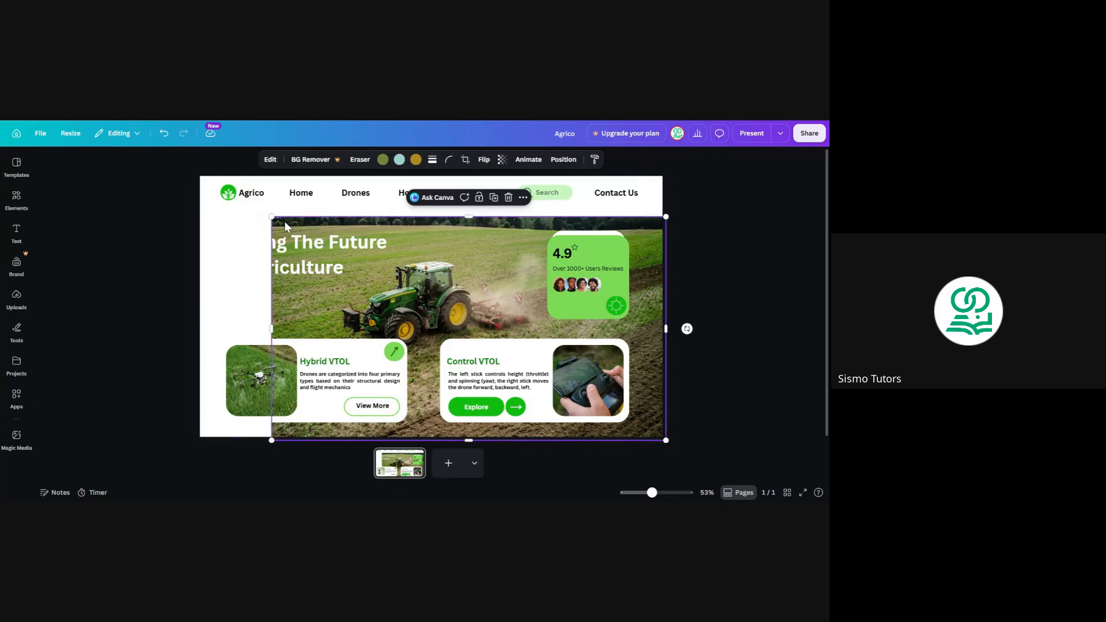
click(210, 209)
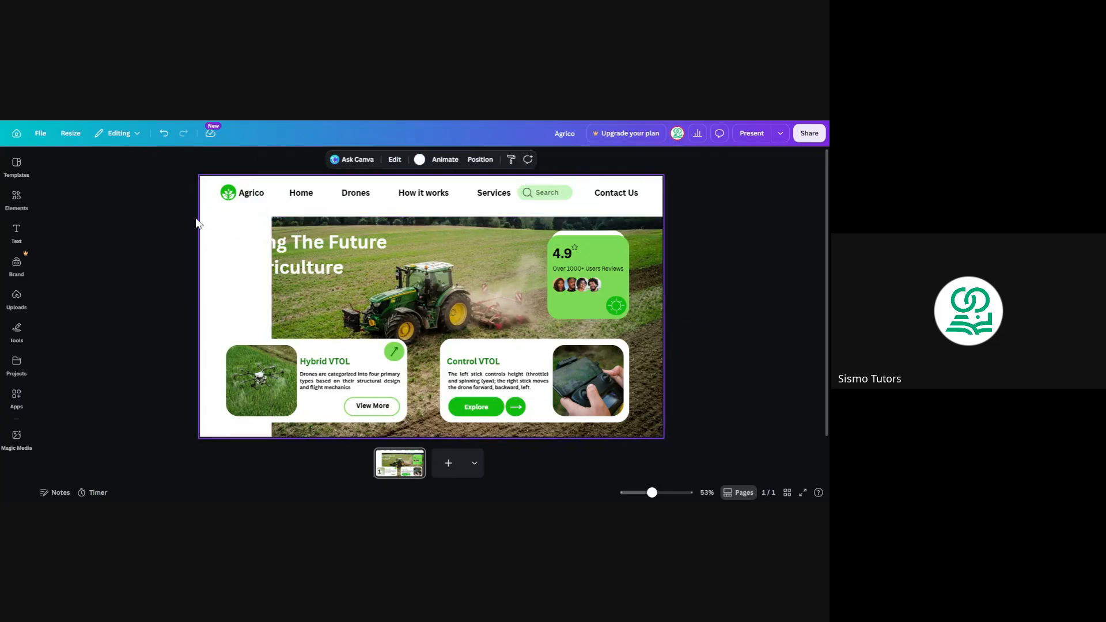
click(420, 161)
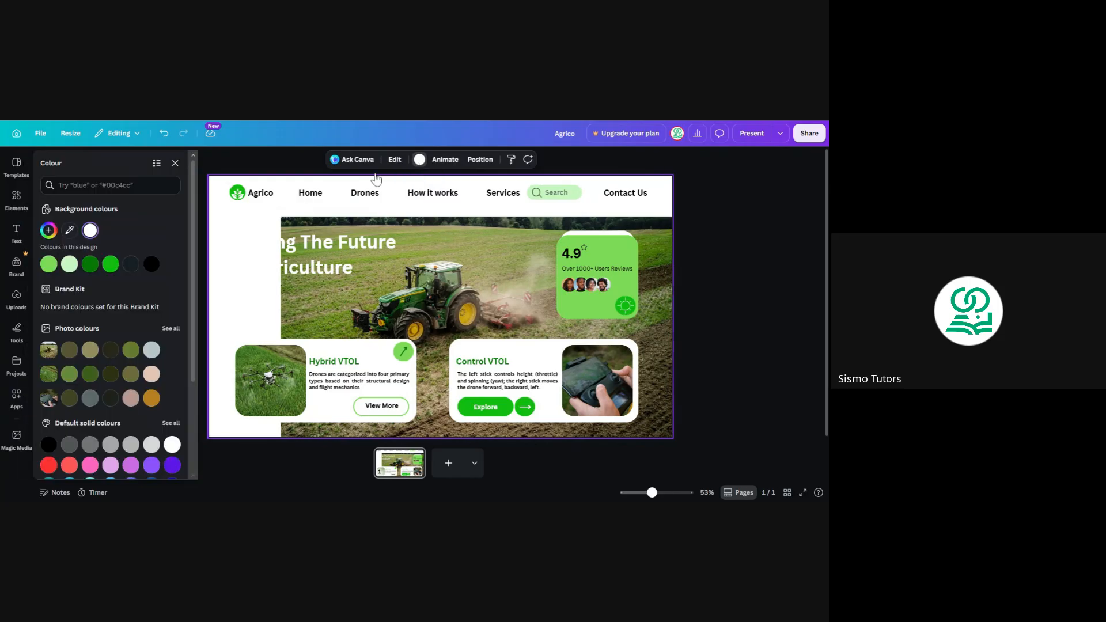
click(150, 265)
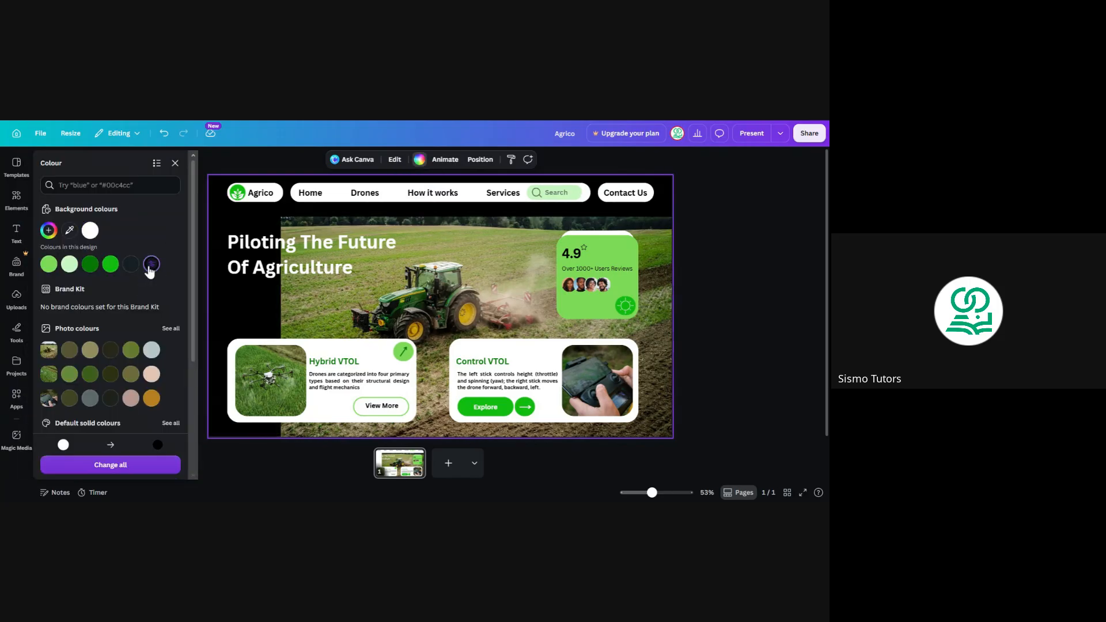
click(204, 162)
Step: Enlarge the tractor photo to cover the whole page and lower its transparency value so the black background darkens it
click(337, 222)
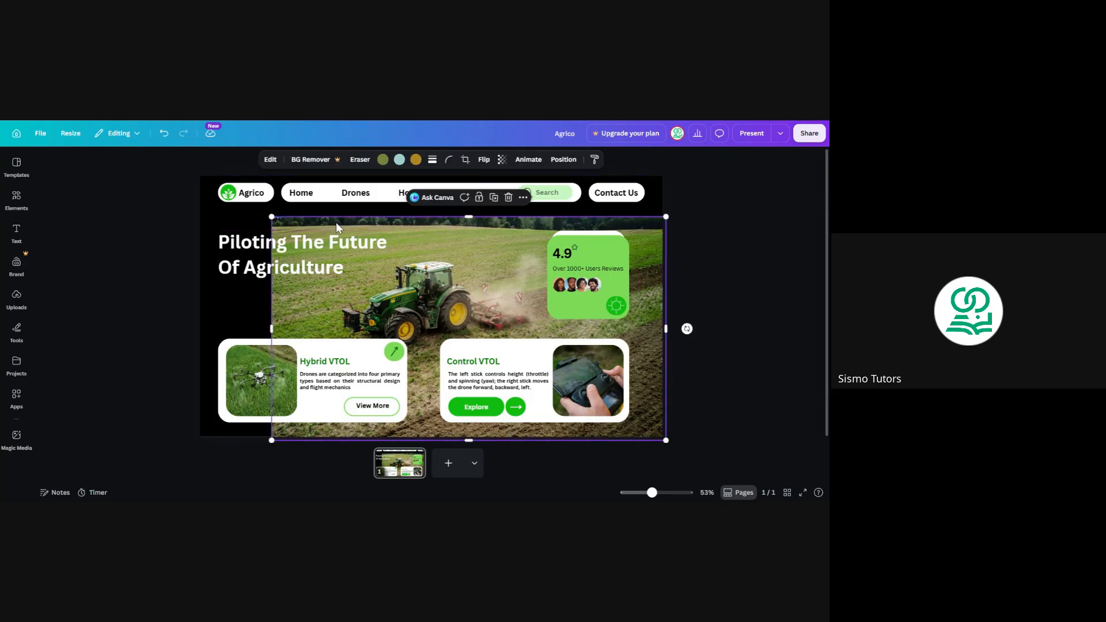
drag(271, 217, 200, 176)
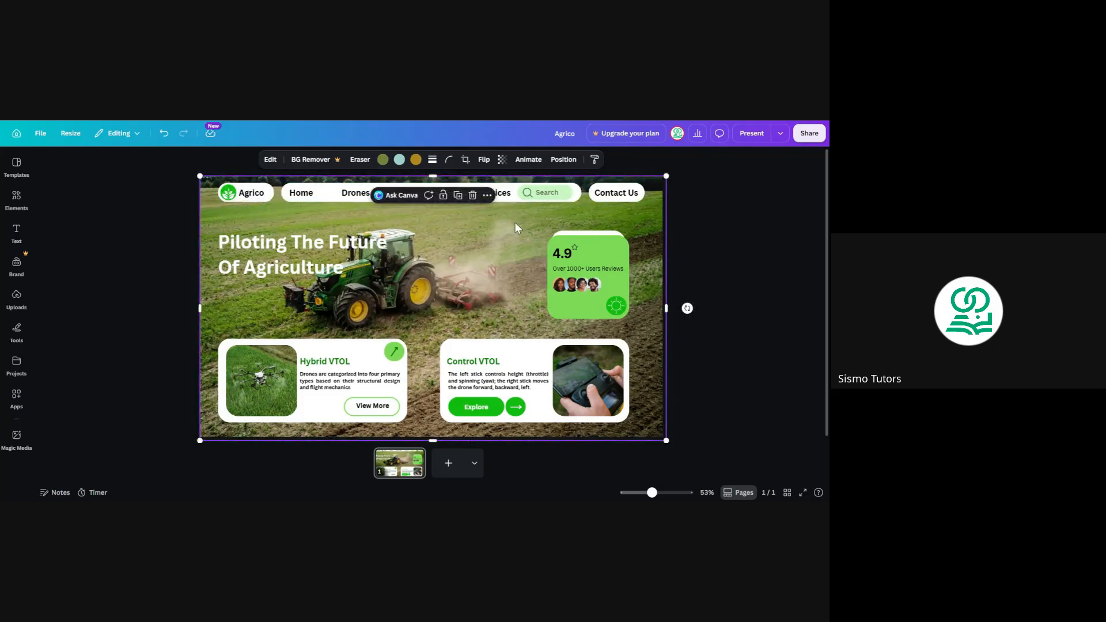
click(502, 160)
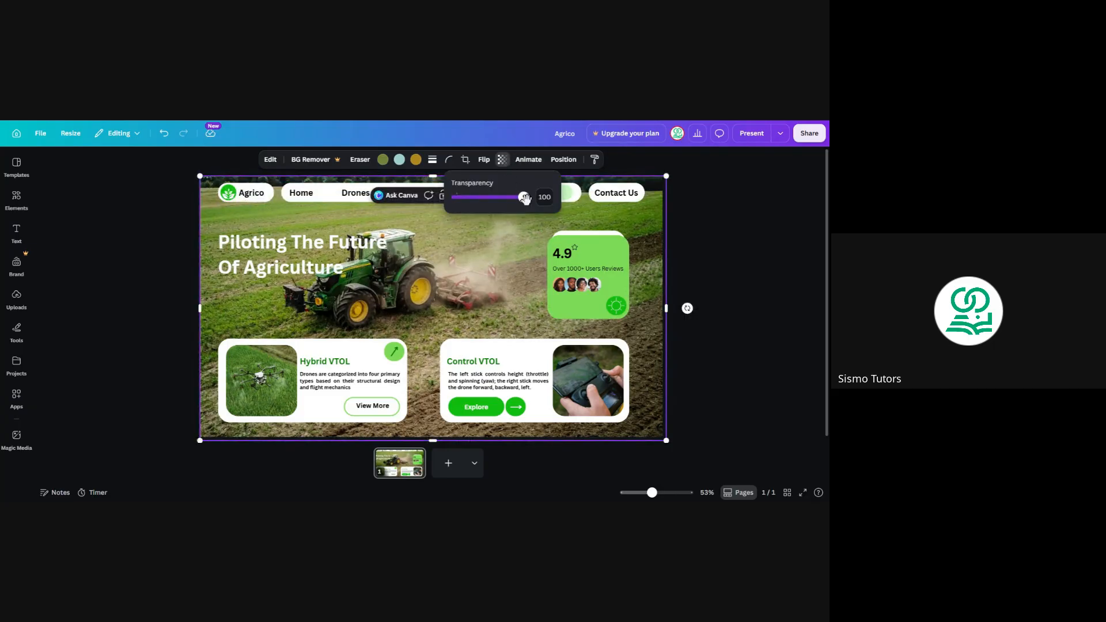
drag(523, 197, 496, 209)
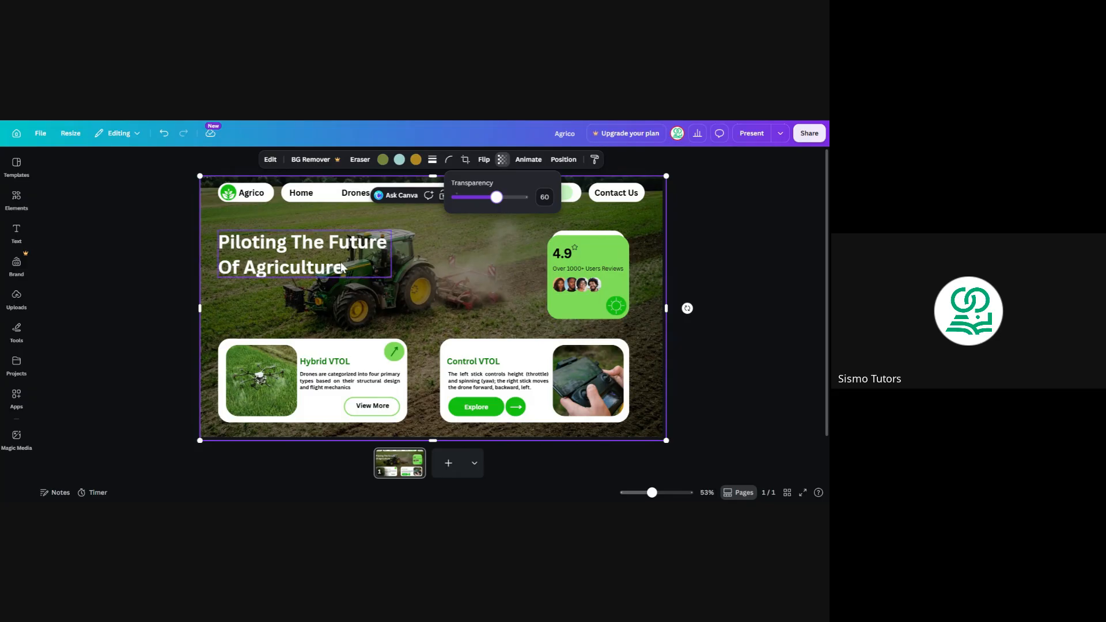
drag(495, 197, 505, 198)
click(147, 226)
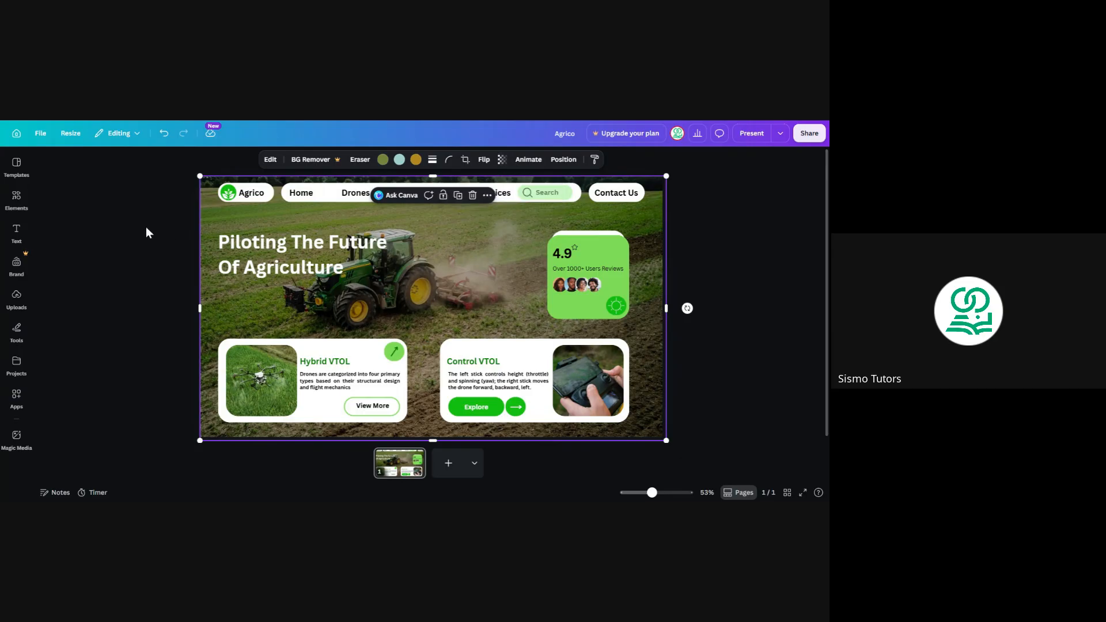
click(146, 226)
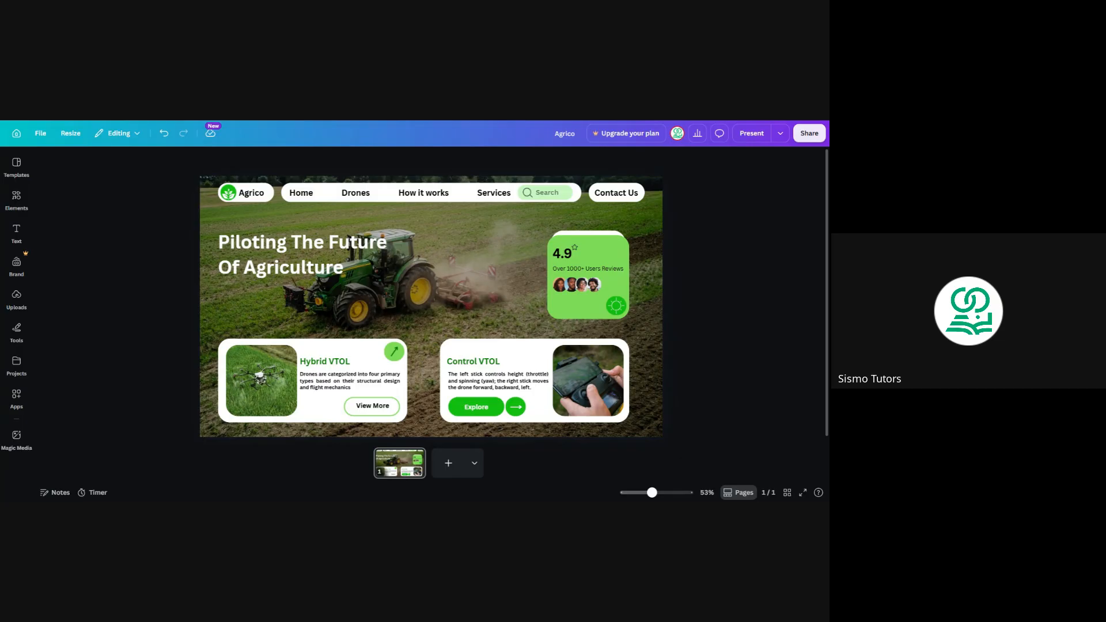
Step: Try scaling the tractor photo down toward the lower-right corner to expose the black page, and restore it to full-page size
click(455, 226)
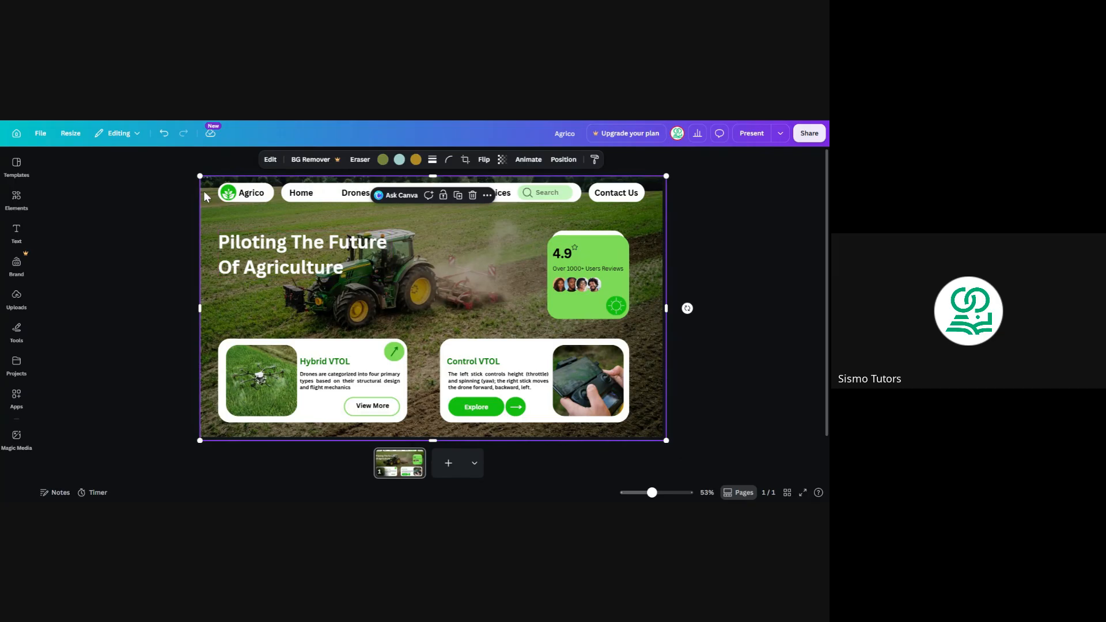
drag(199, 176, 261, 211)
click(209, 207)
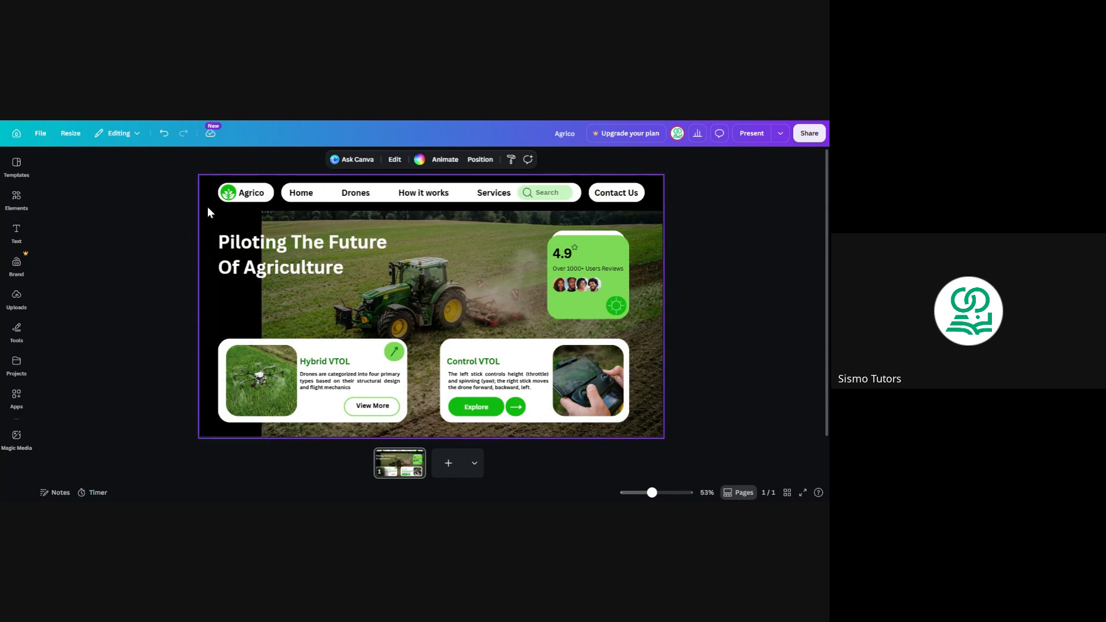
click(274, 220)
drag(262, 212, 195, 183)
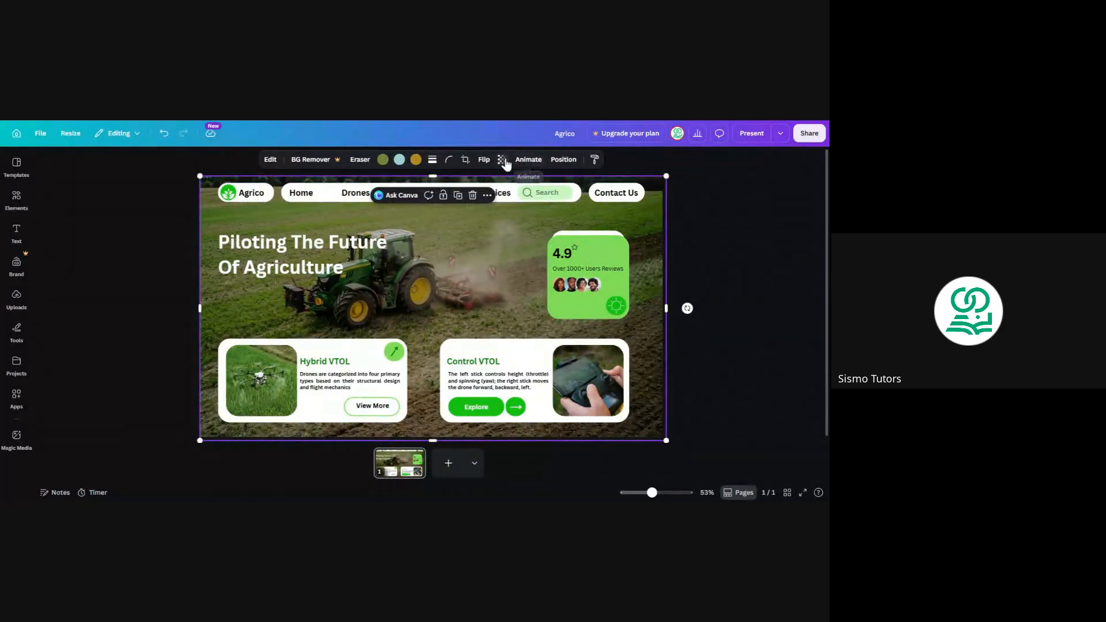
Step: Set the background tractor photo's transparency to 75 and deselect it
click(502, 160)
mouse_move(525, 196)
mouse_down()
mouse_move(504, 197)
mouse_move(544, 199)
mouse_move(508, 197)
mouse_move(506, 208)
mouse_up()
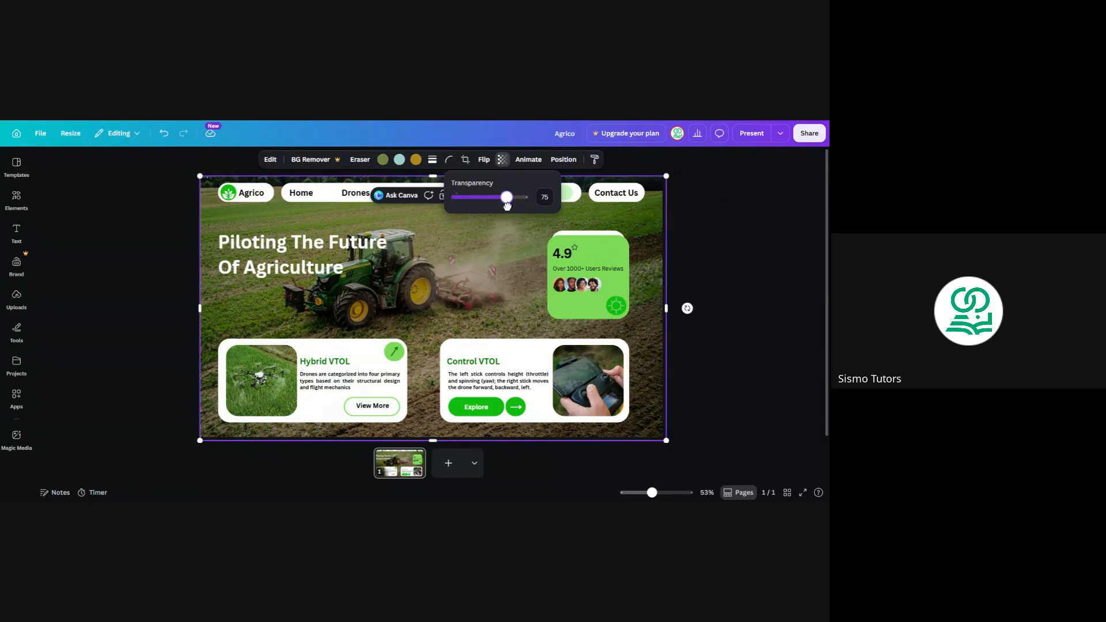
click(134, 251)
click(135, 251)
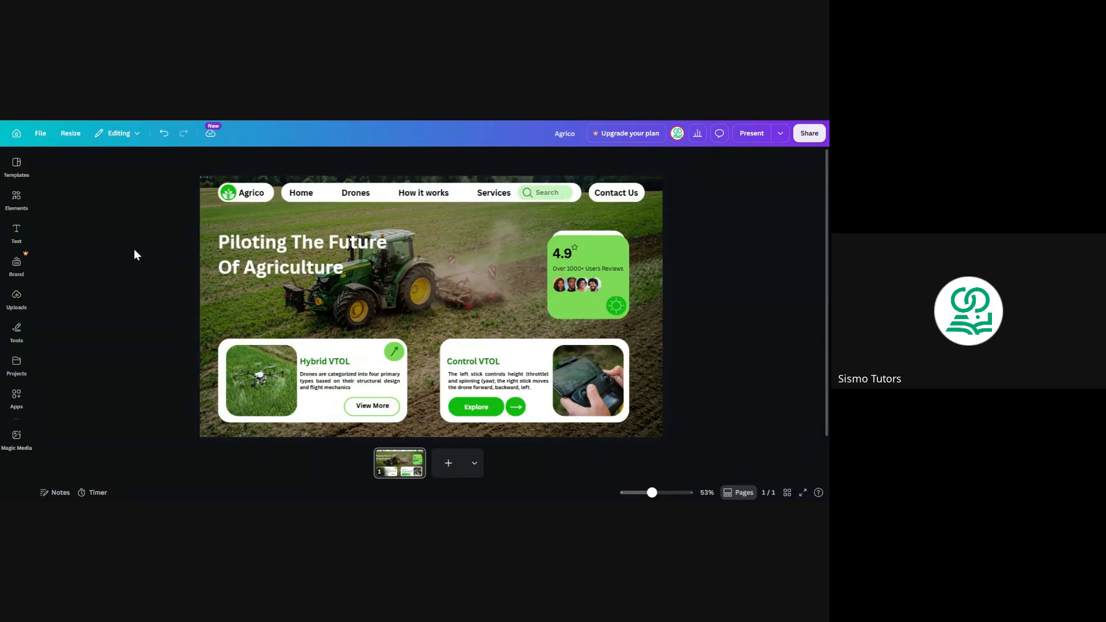
Step: Try DM Sans on the Agrico logo text and settle on the Poppins font
drag(657, 495, 648, 493)
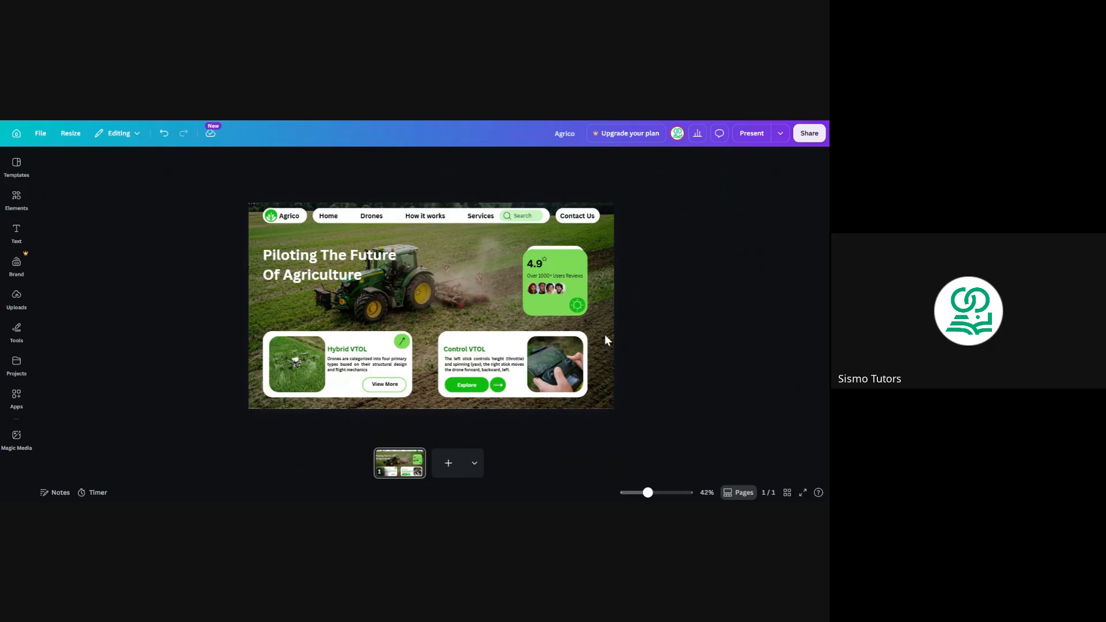
double_click(290, 216)
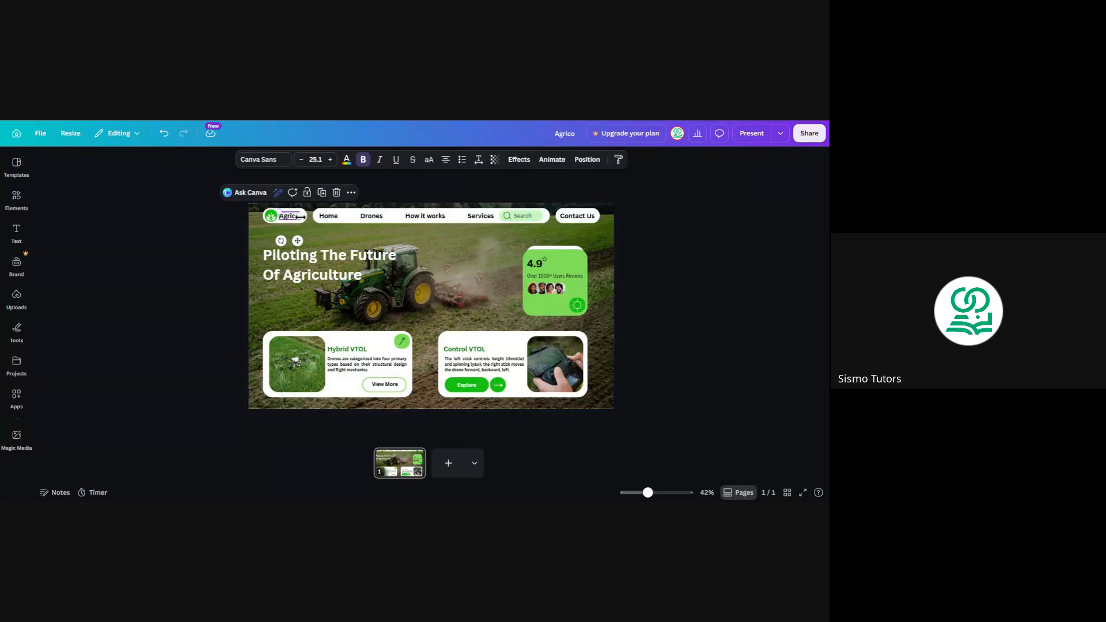
click(282, 160)
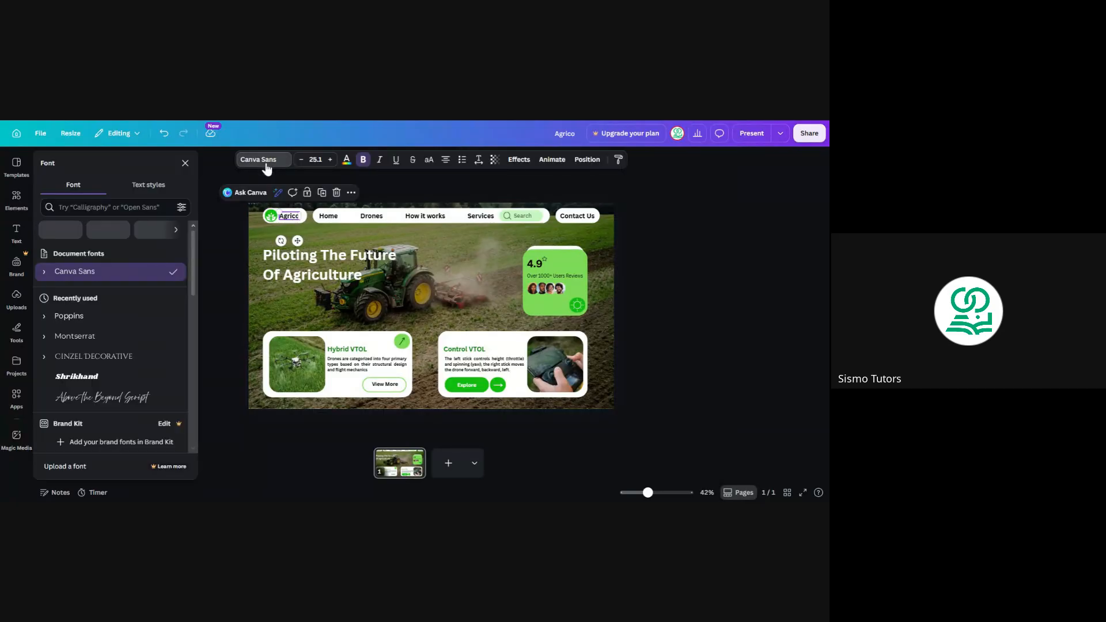
click(94, 319)
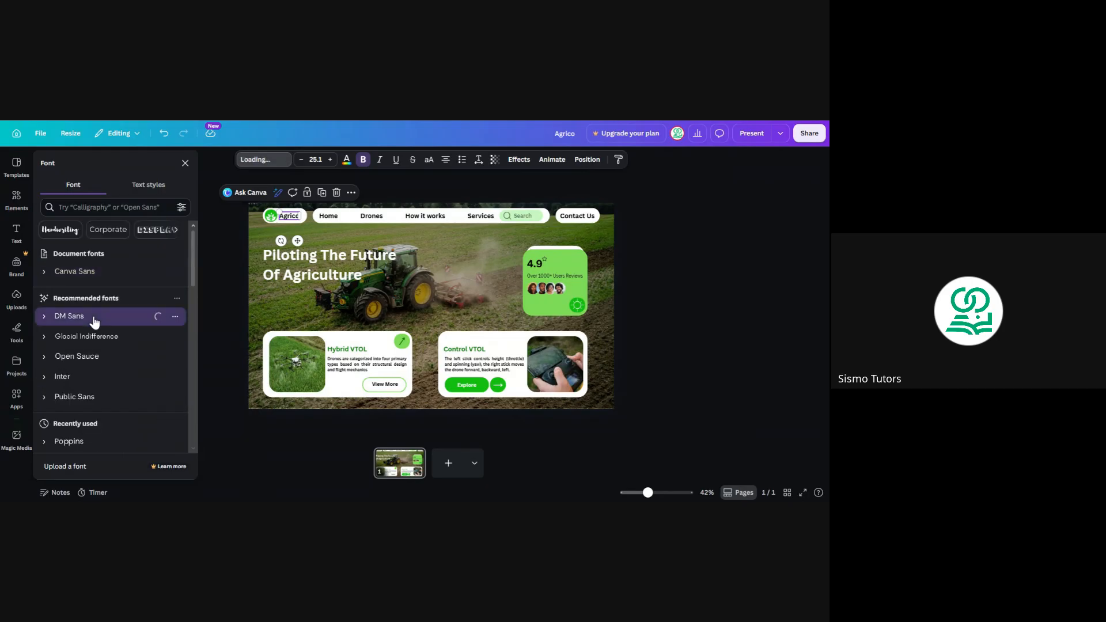
scroll(90, 297, down, 2)
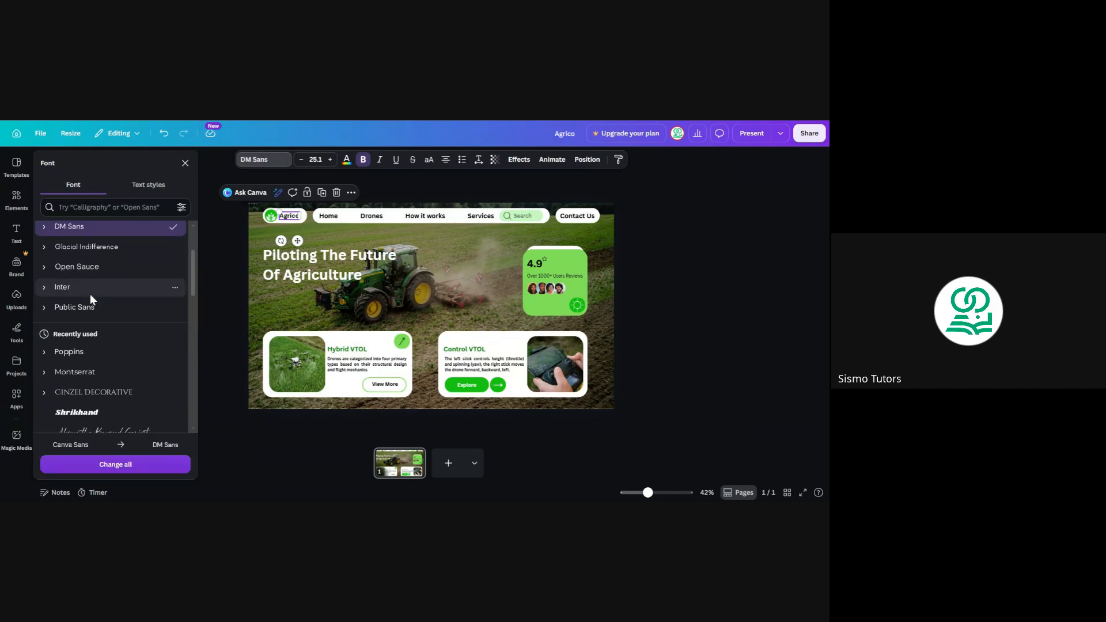
click(87, 353)
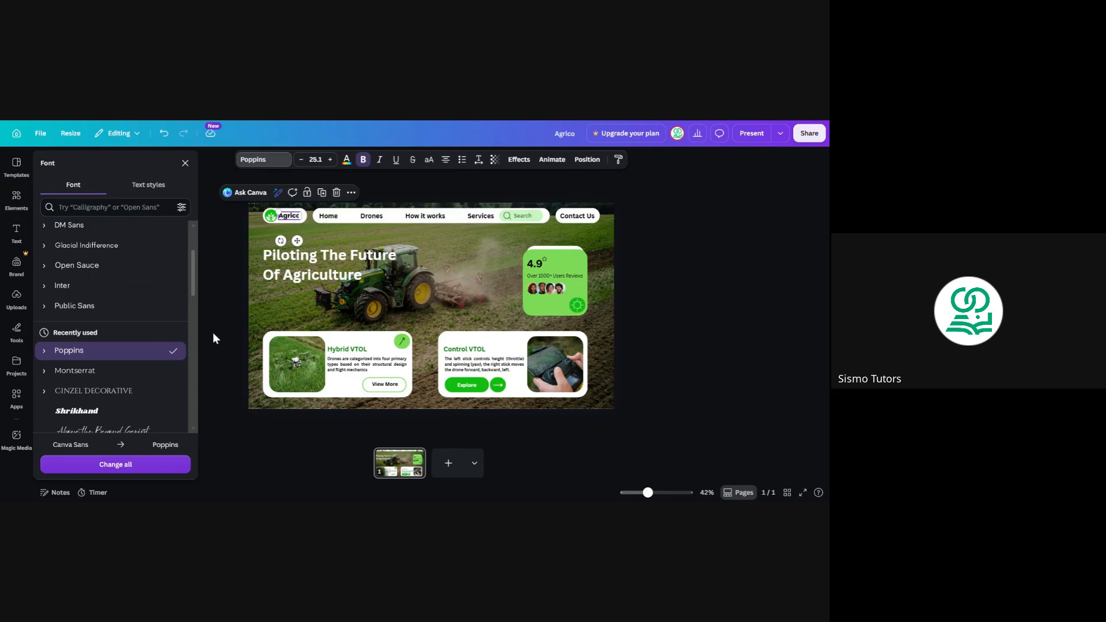
click(364, 164)
Step: Set the navigation menu text to Poppins, remove its bold formatting, and reduce its font size to 24.1
click(342, 219)
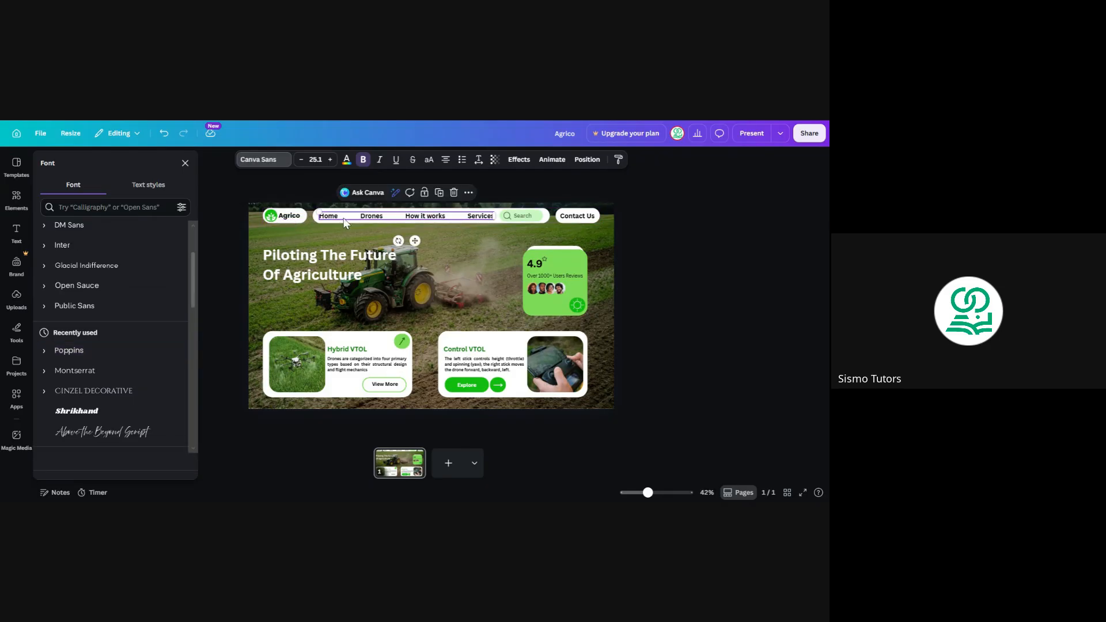
click(86, 351)
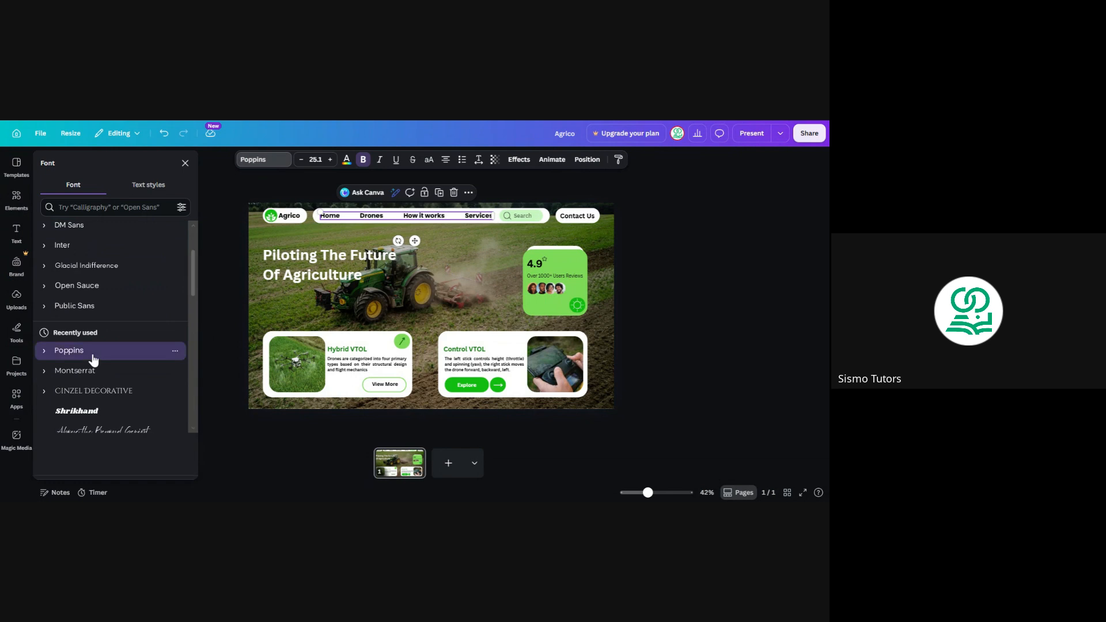
click(363, 160)
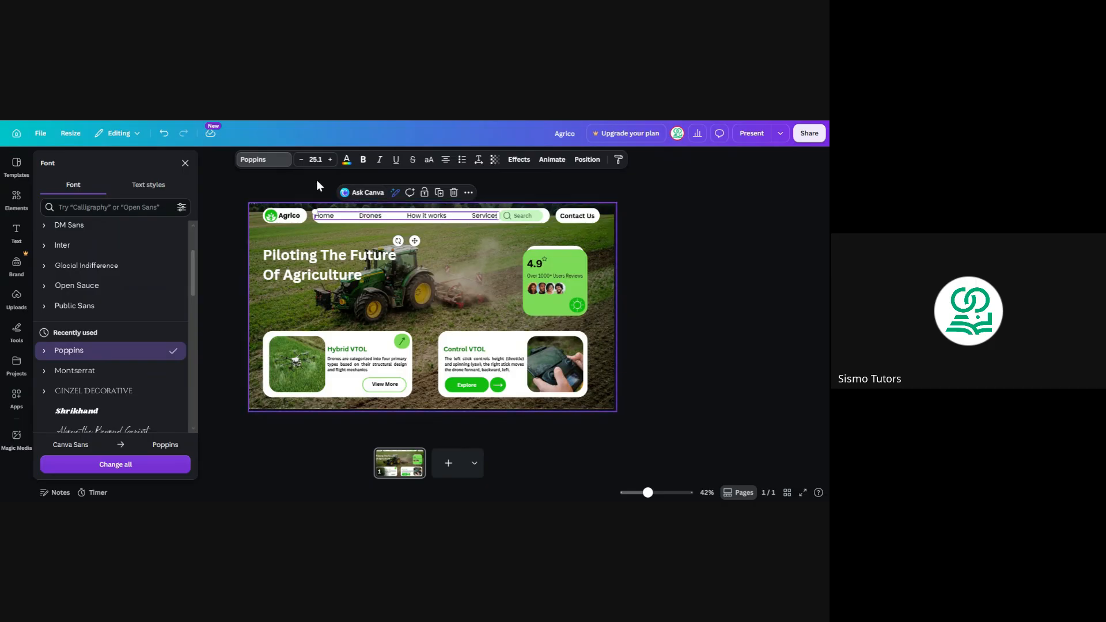
click(302, 162)
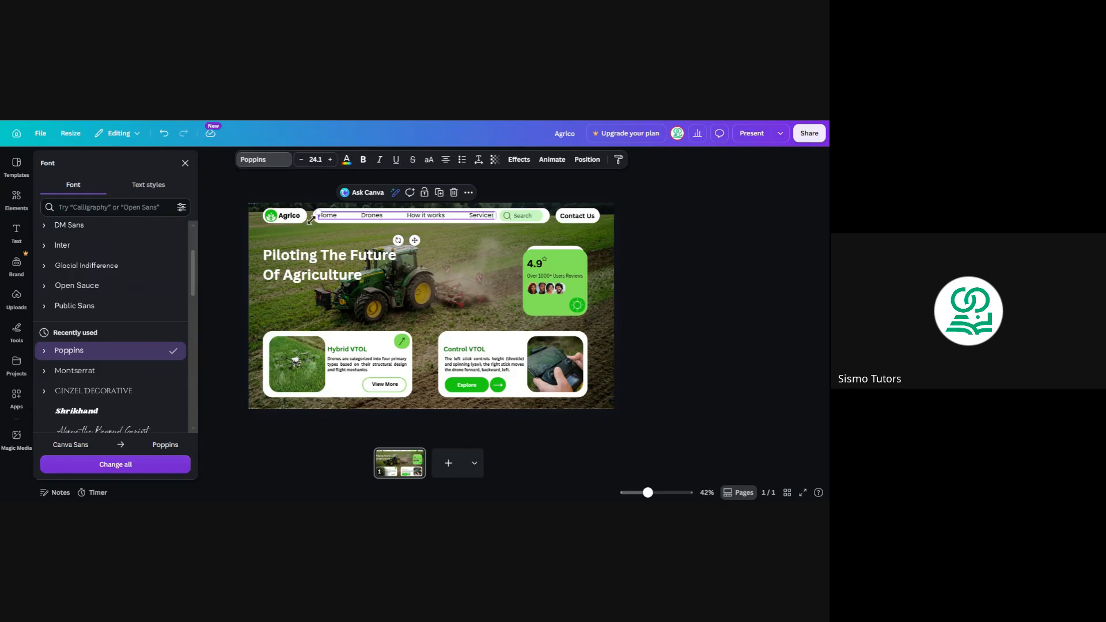
Step: Change the Contact Us text to non-bold Poppins and the search bar's placeholder text to Poppins
click(574, 217)
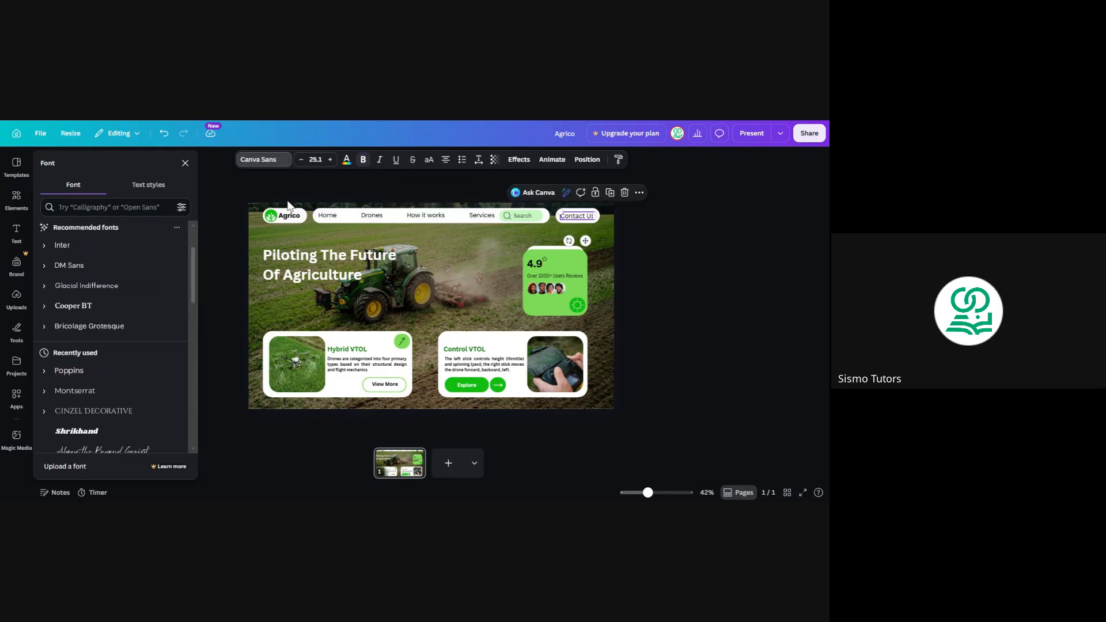
click(97, 372)
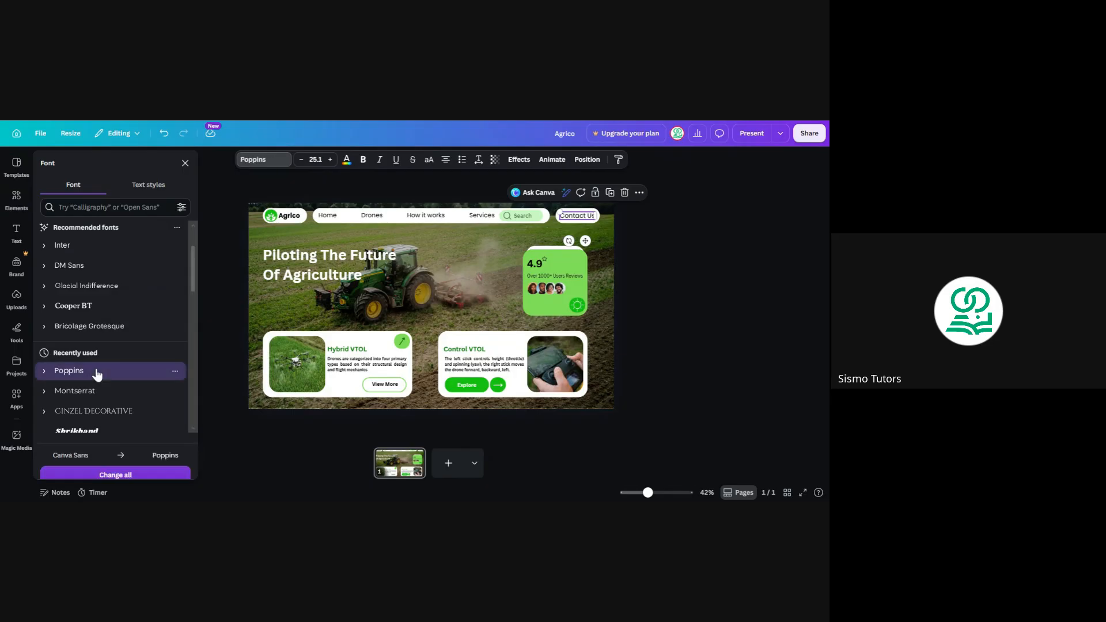
click(337, 218)
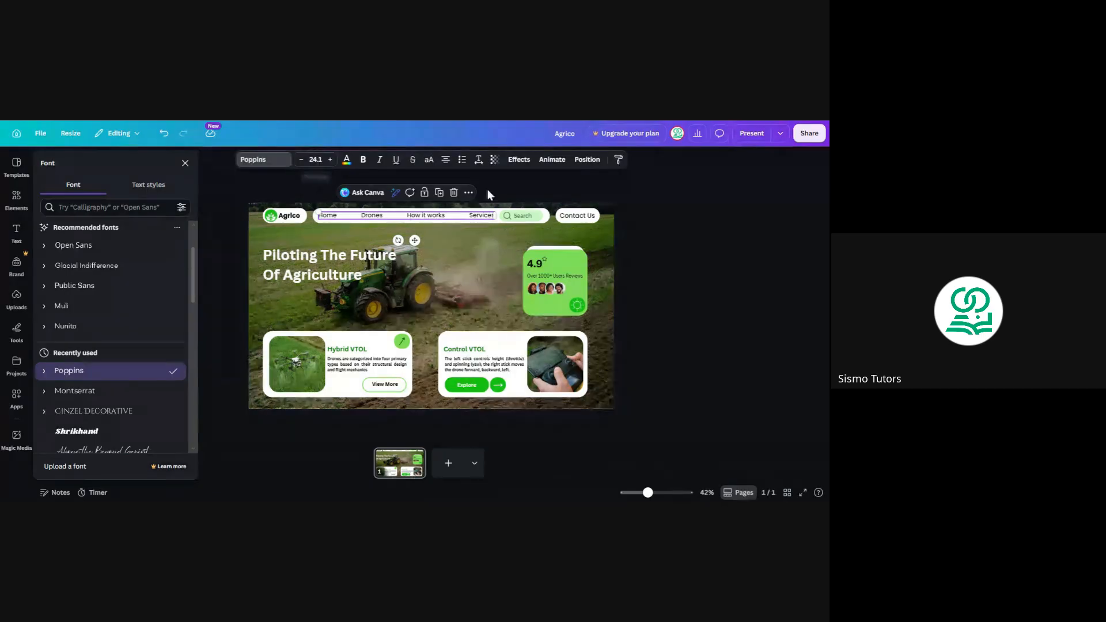
click(569, 217)
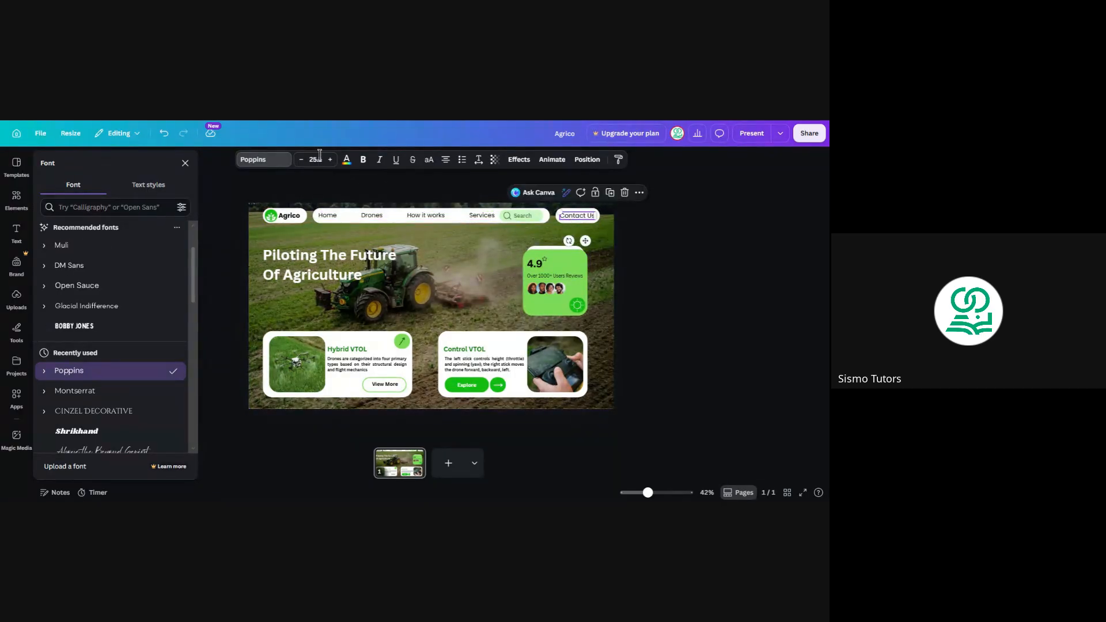
click(518, 219)
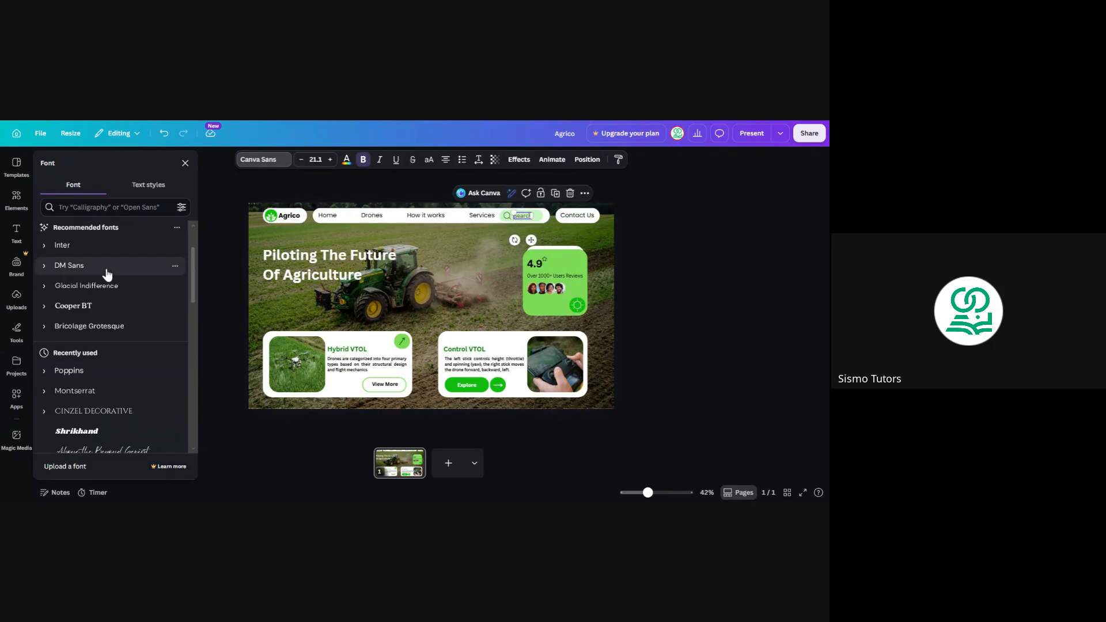
click(102, 371)
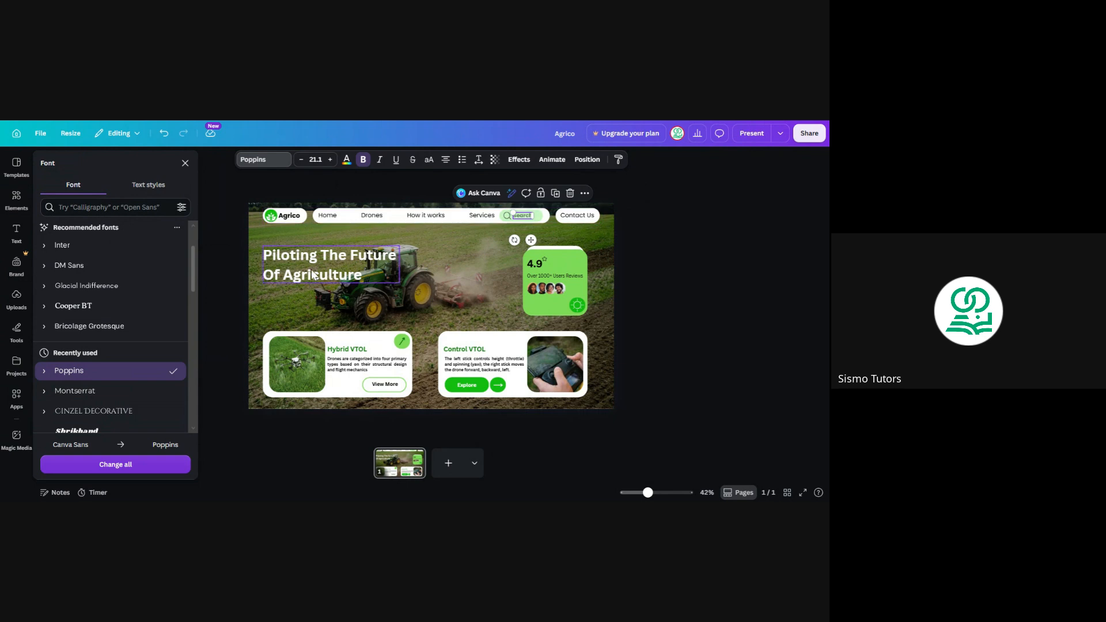
Step: Try Poppins and Cinzel Decorative on the "Piloting The Future Of Agriculture" heading and settle on Montserrat
click(313, 274)
click(102, 379)
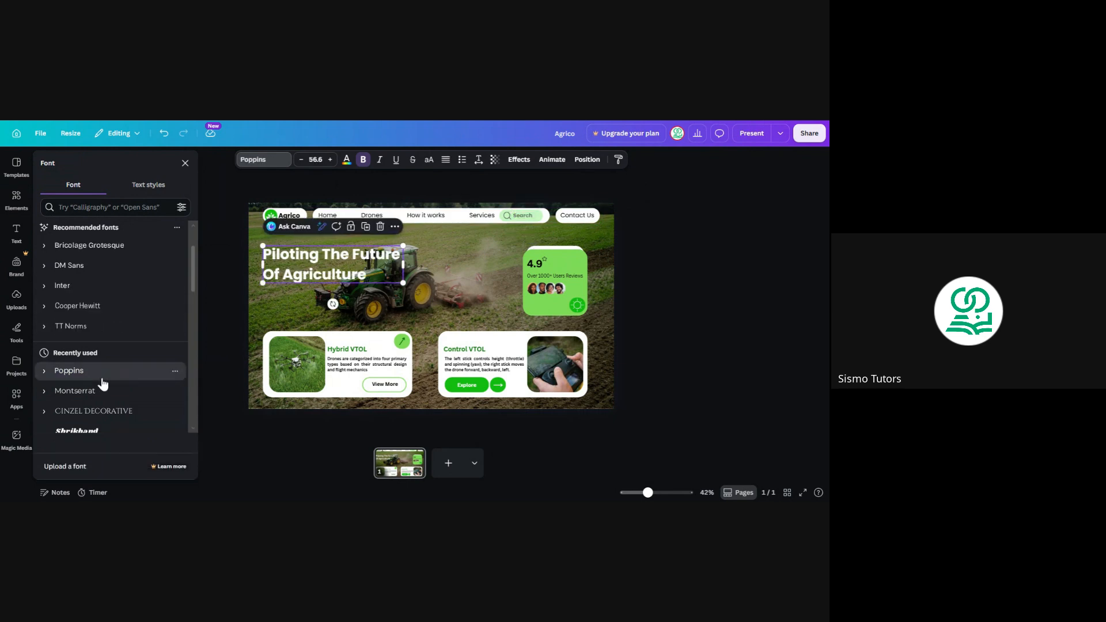
click(119, 412)
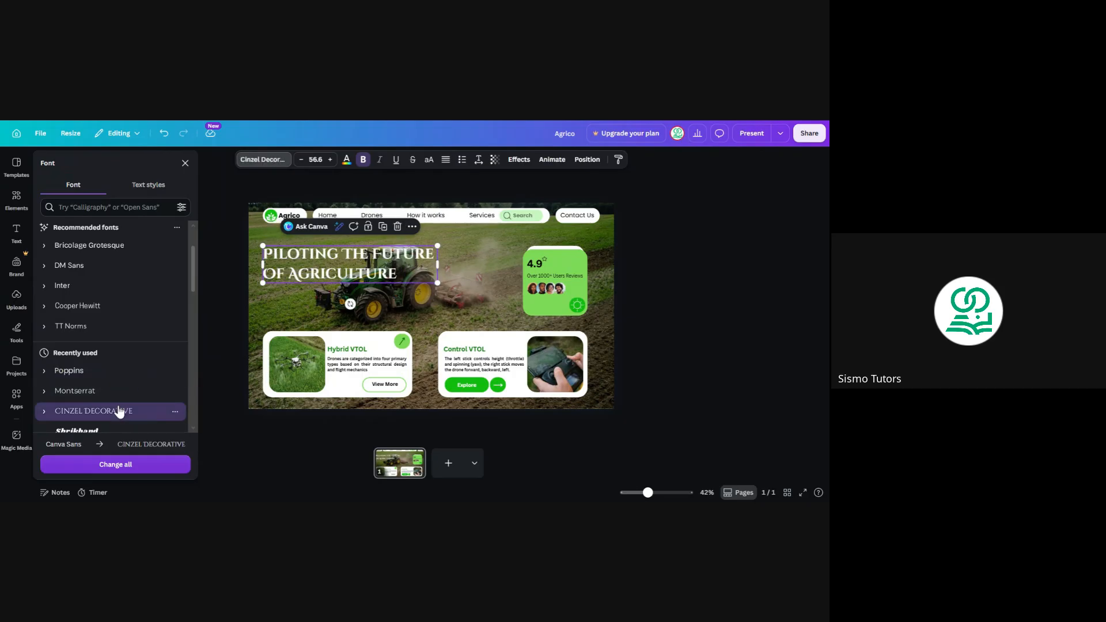
click(119, 391)
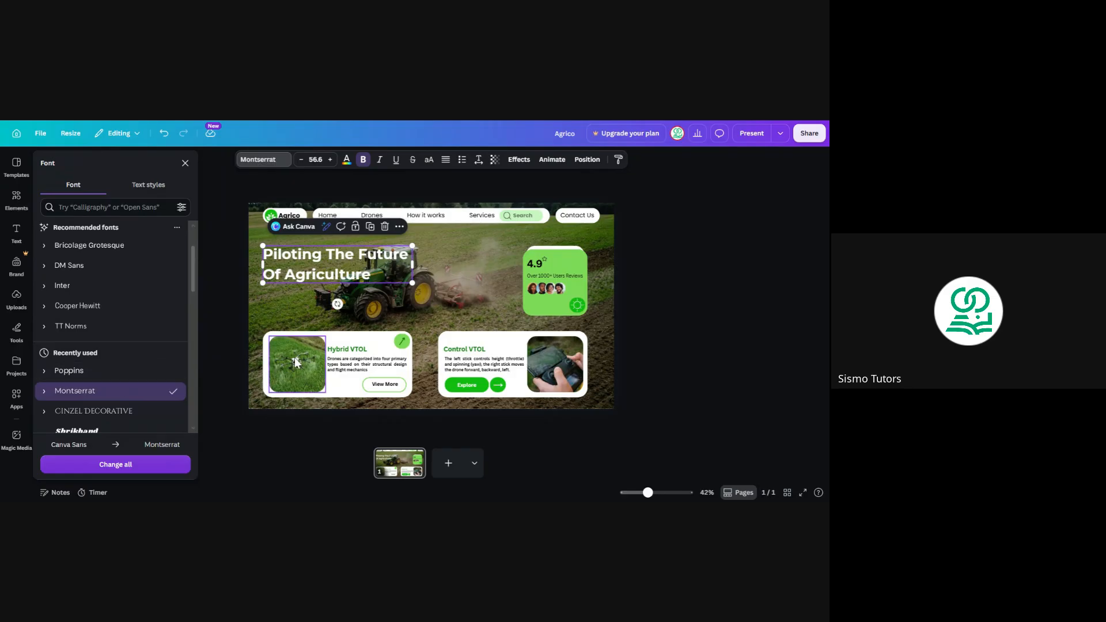
Step: Set the "Hybrid VTOL" card title to Montserrat and its description to non-bold Poppins
click(355, 349)
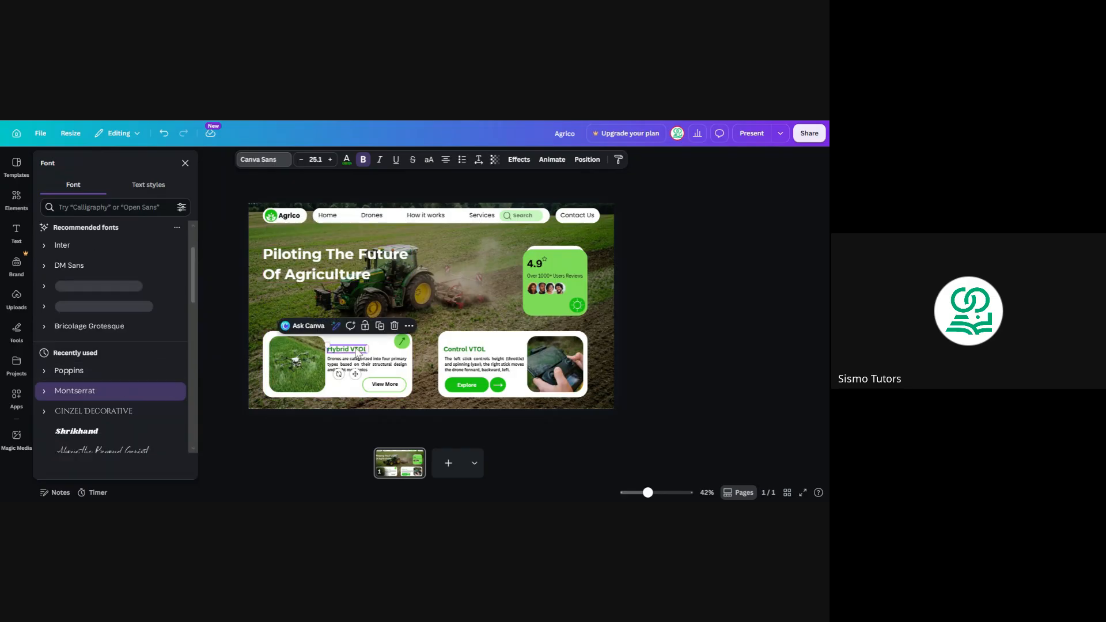
click(112, 392)
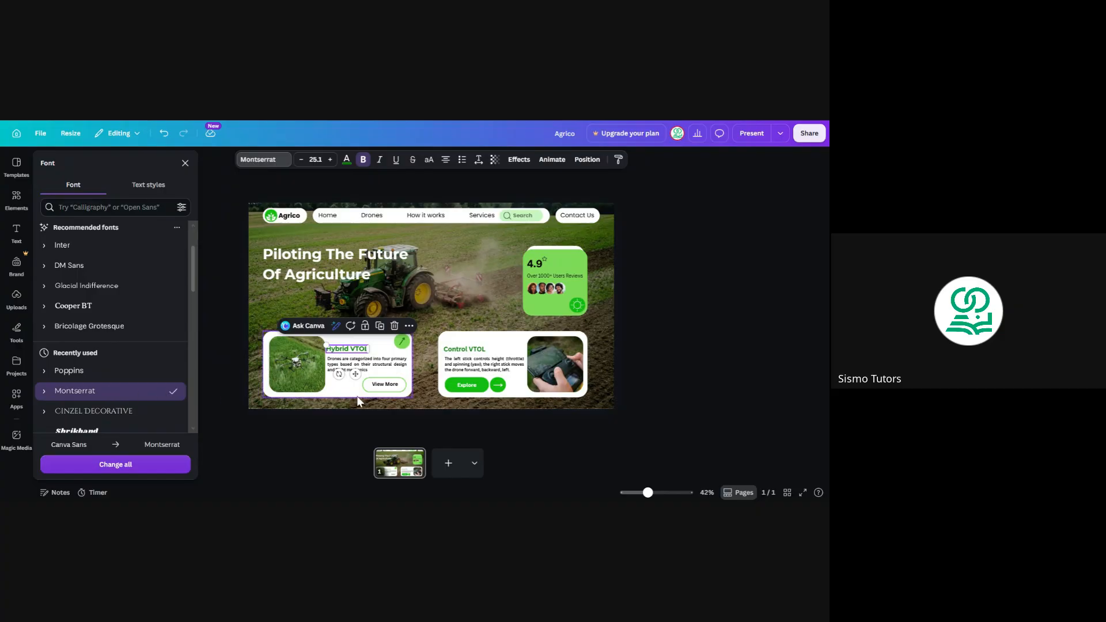
click(368, 364)
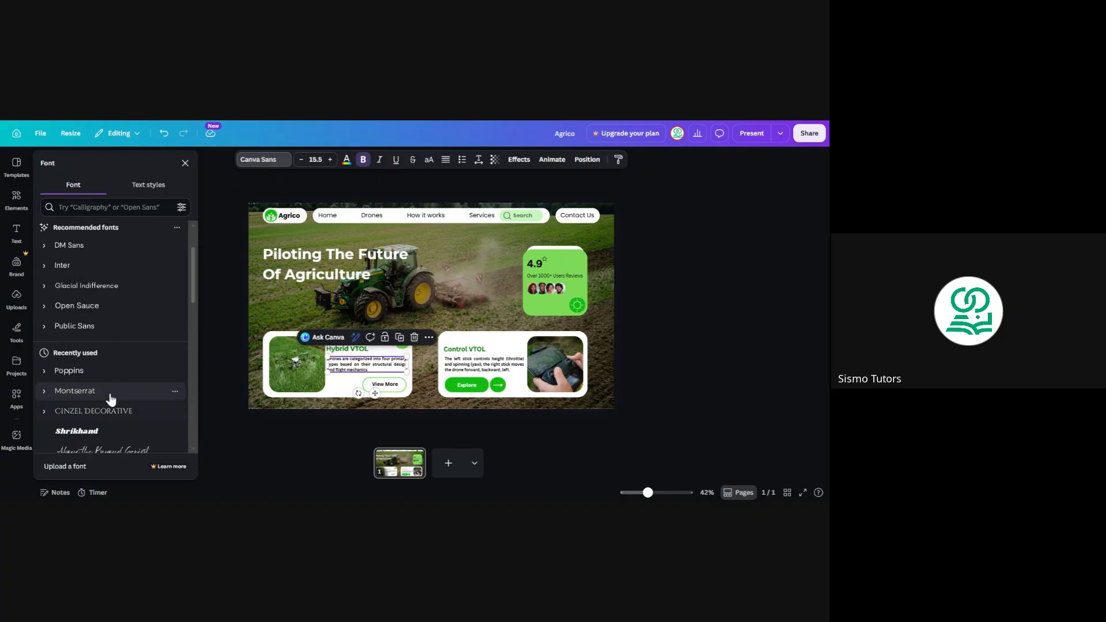
click(104, 371)
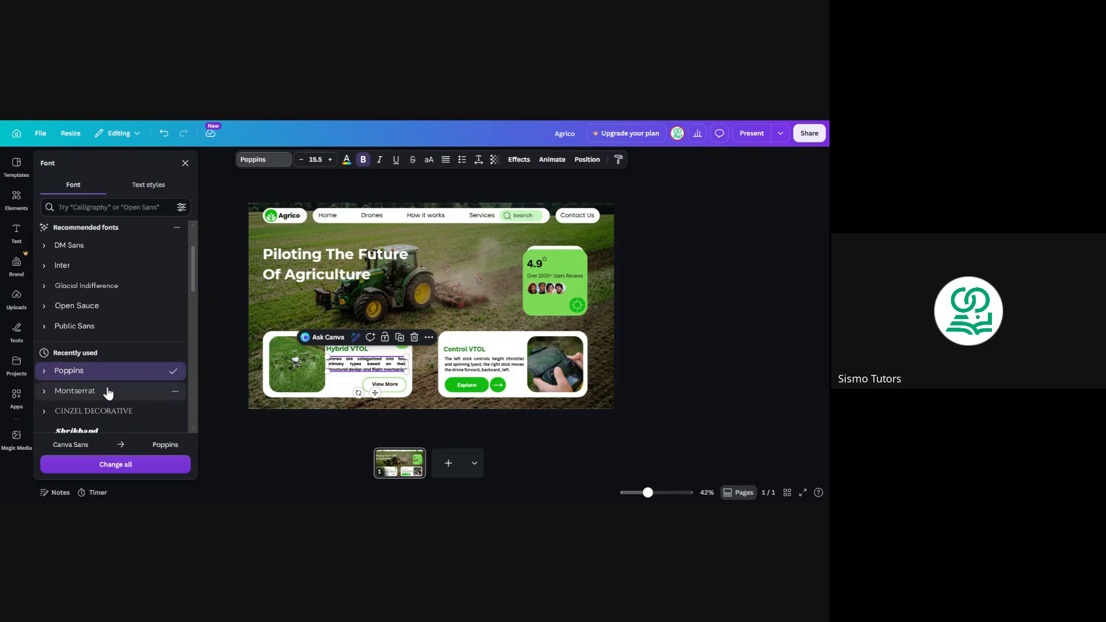
click(363, 165)
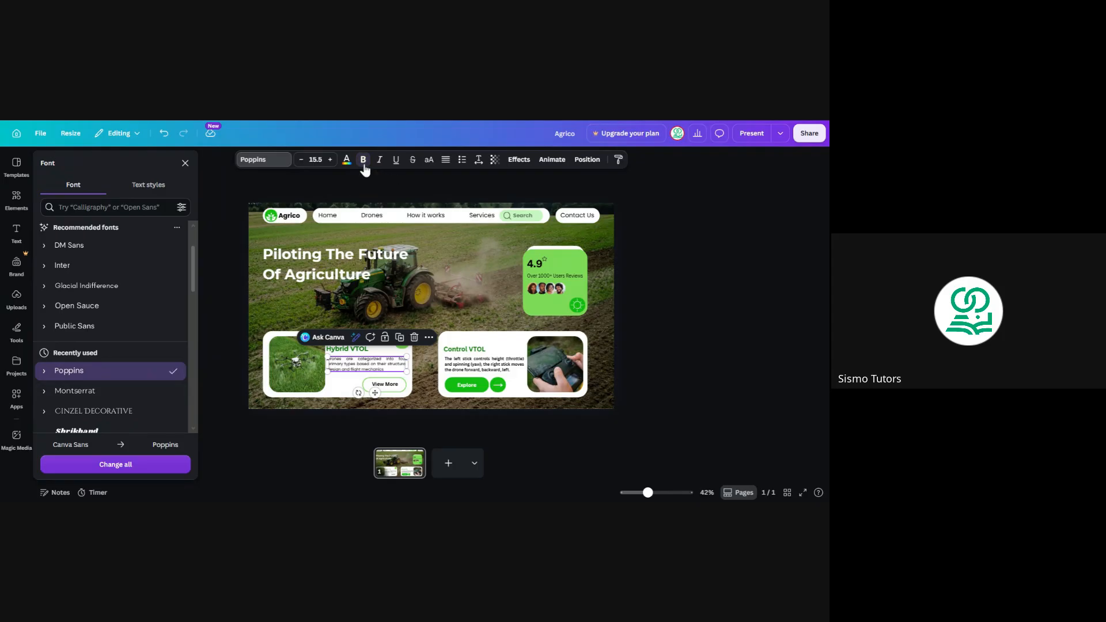
Step: Set the "Control VTOL" card title to Montserrat and its description to non-bold Poppins
click(464, 349)
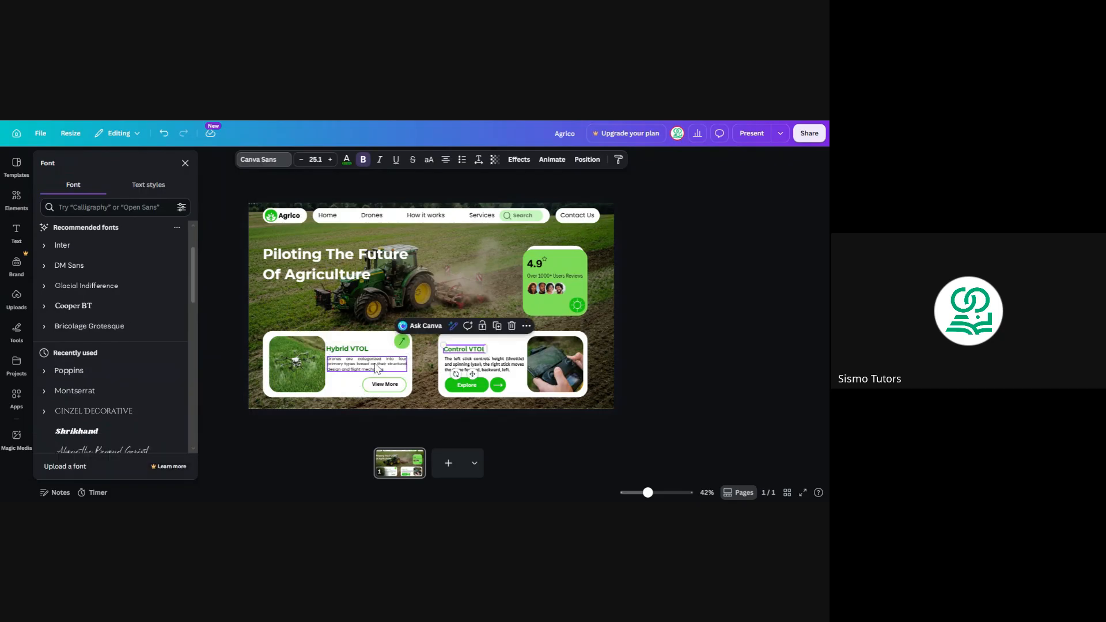
click(124, 389)
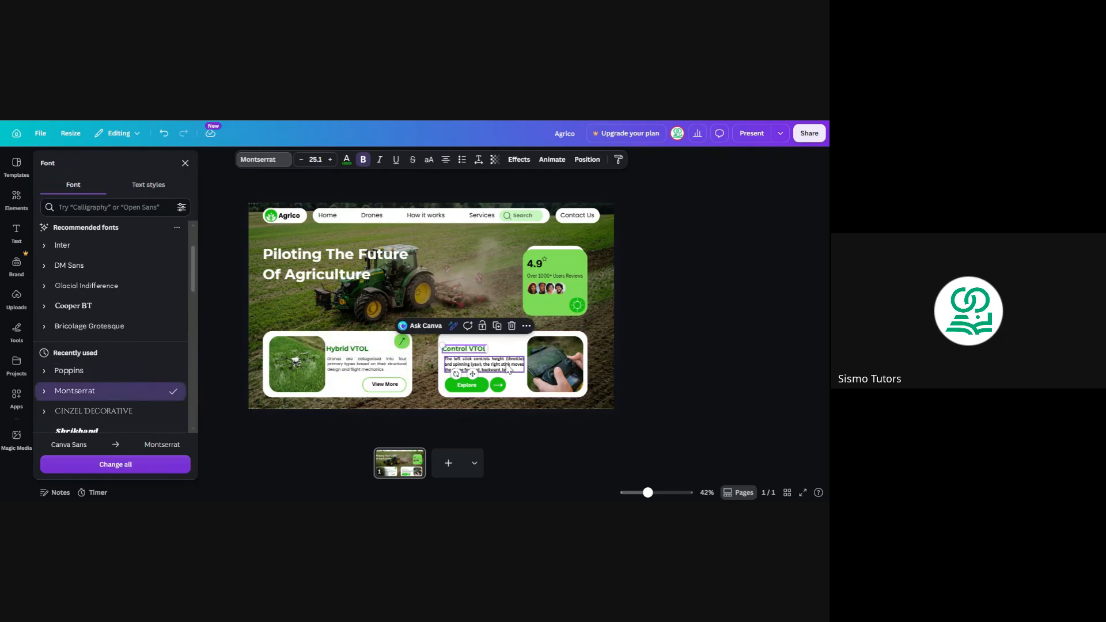
click(508, 370)
click(363, 159)
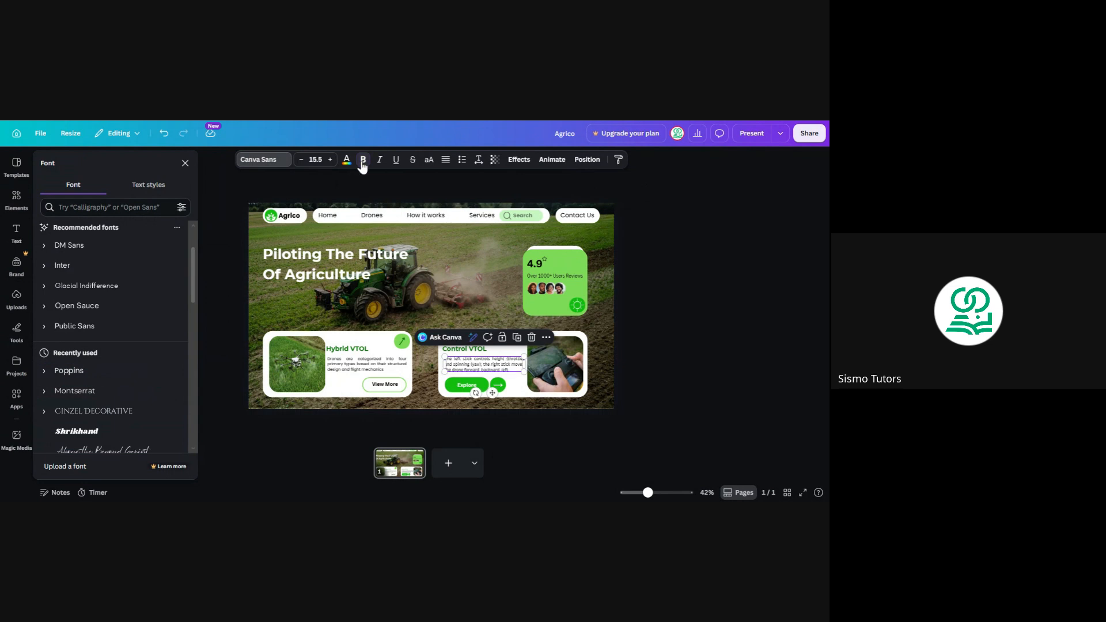
click(96, 375)
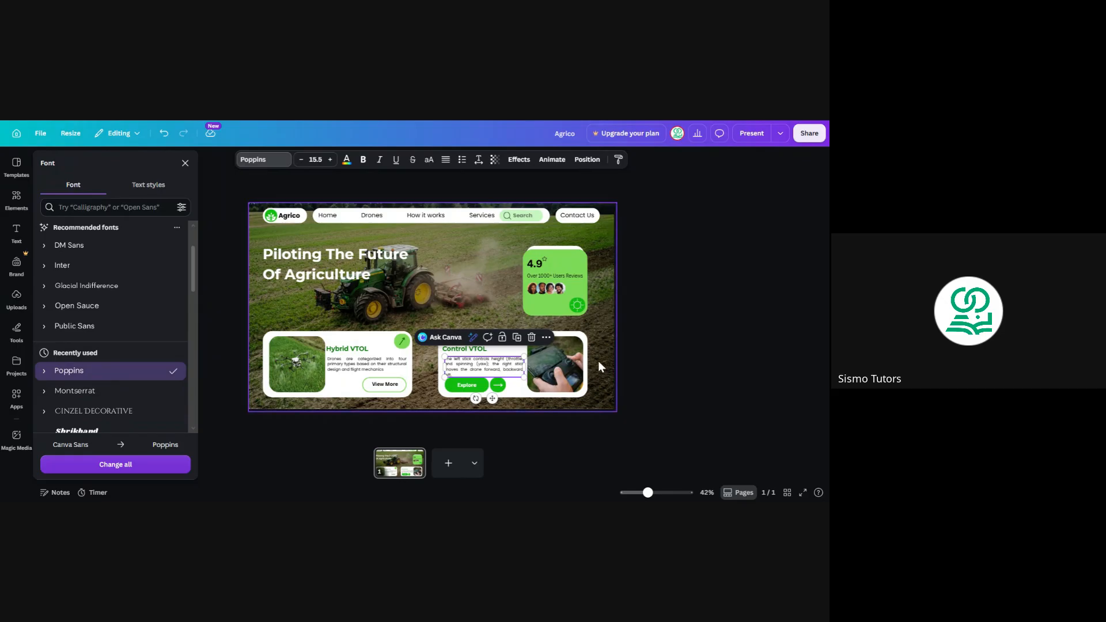
click(624, 355)
click(624, 354)
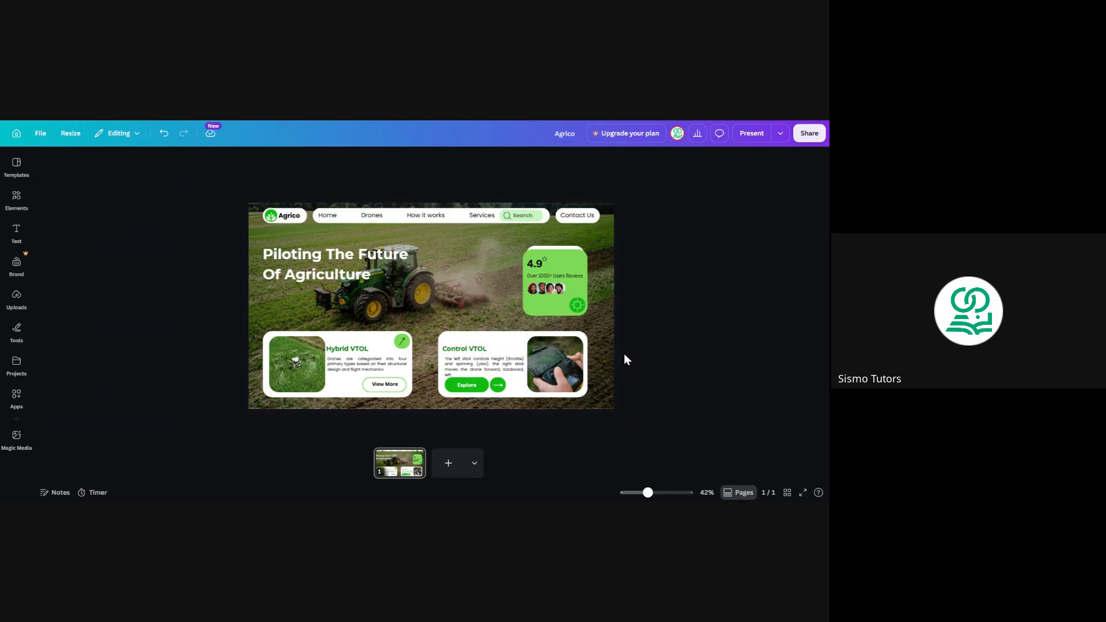
Step: Change the "View More" label on the Hybrid VTOL card to Poppins and remove its bold formatting
click(384, 386)
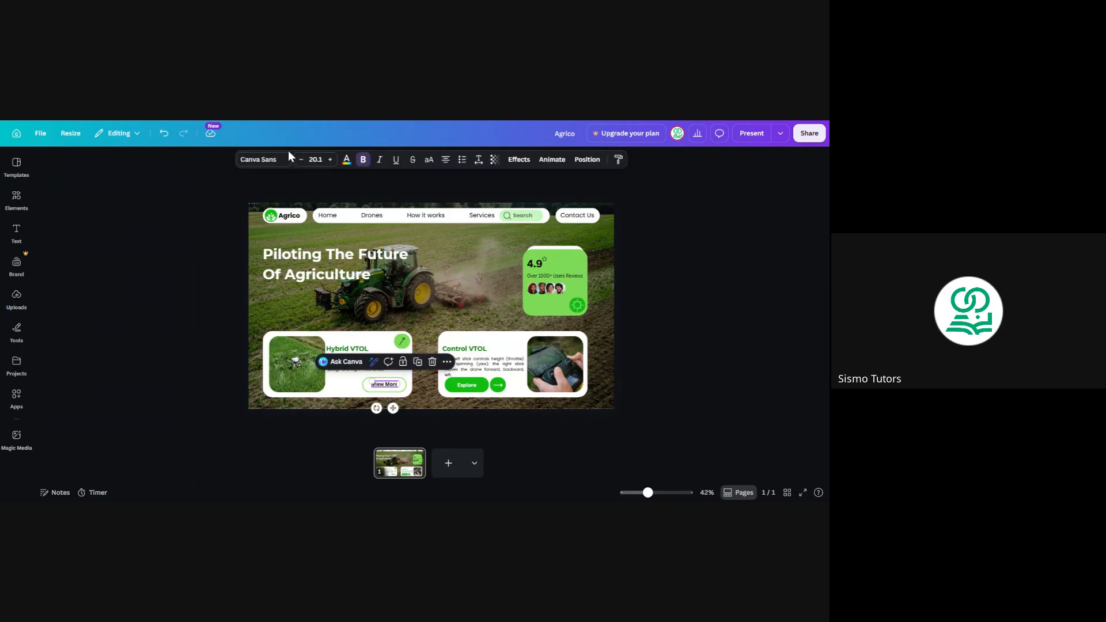
click(260, 161)
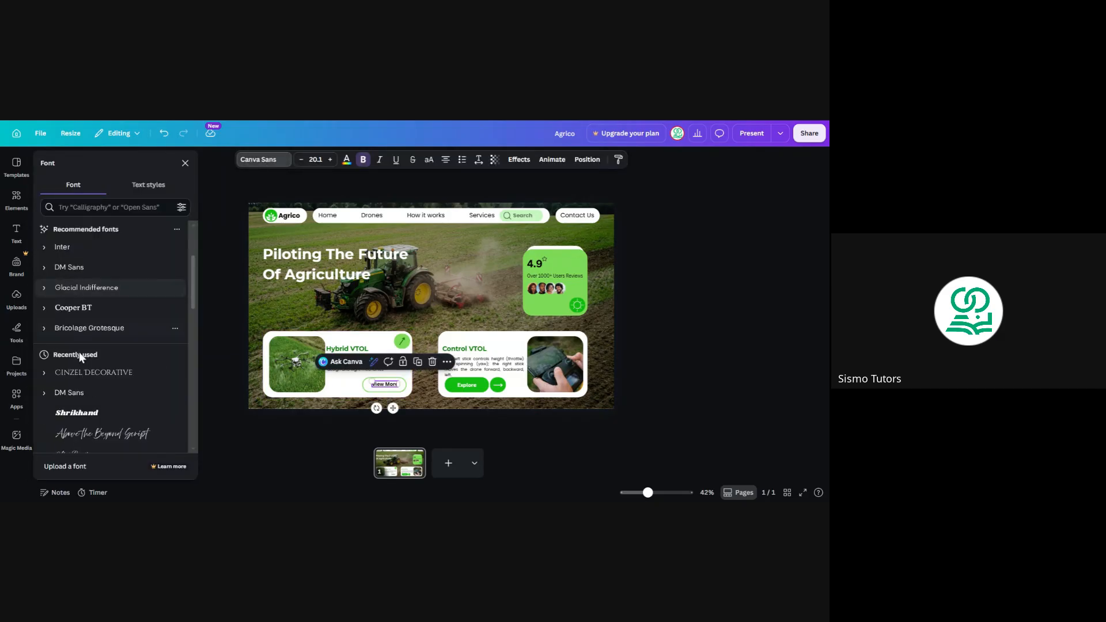
scroll(112, 400, down, 2)
scroll(112, 400, down, 1)
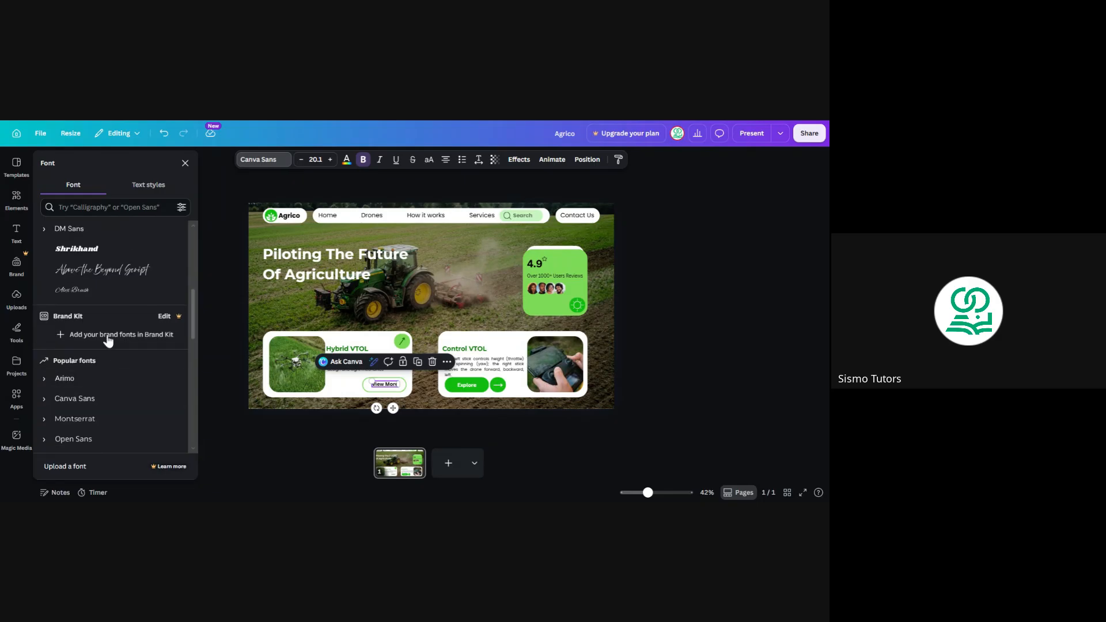
scroll(109, 339, up, 5)
click(97, 312)
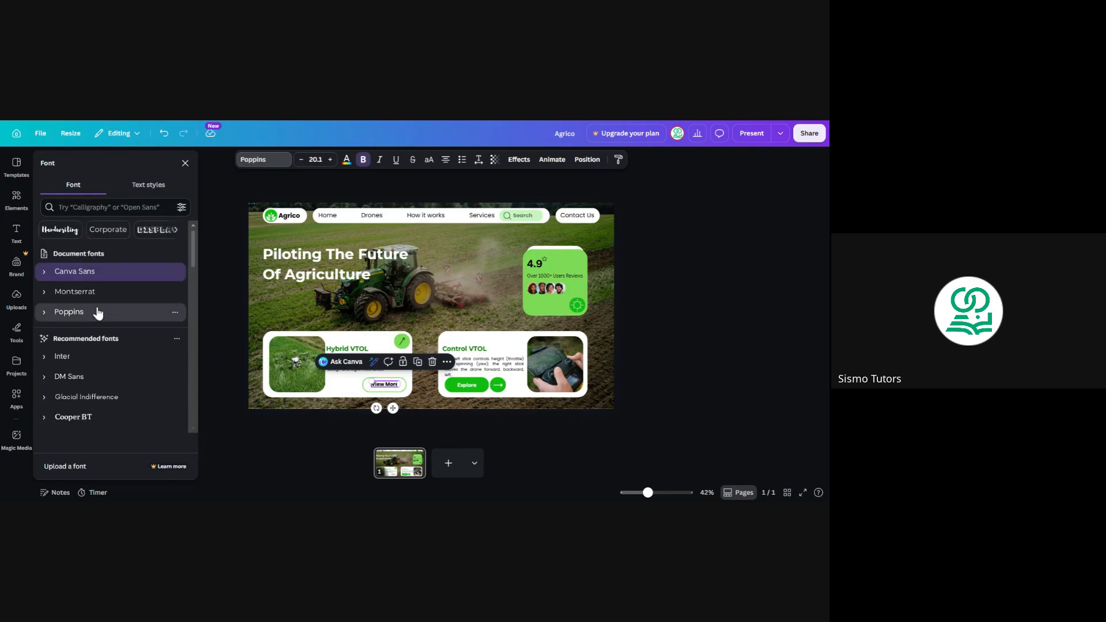
click(363, 160)
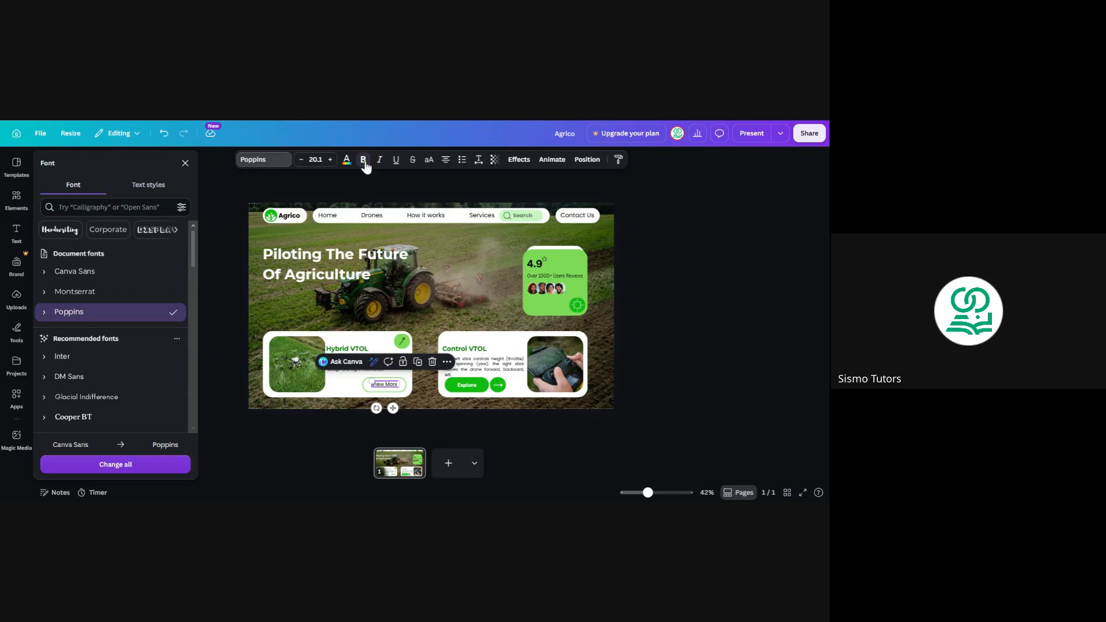
Step: Change the "Explore" label on the Control VTOL card to Poppins, keeping it bold
double_click(473, 385)
click(92, 313)
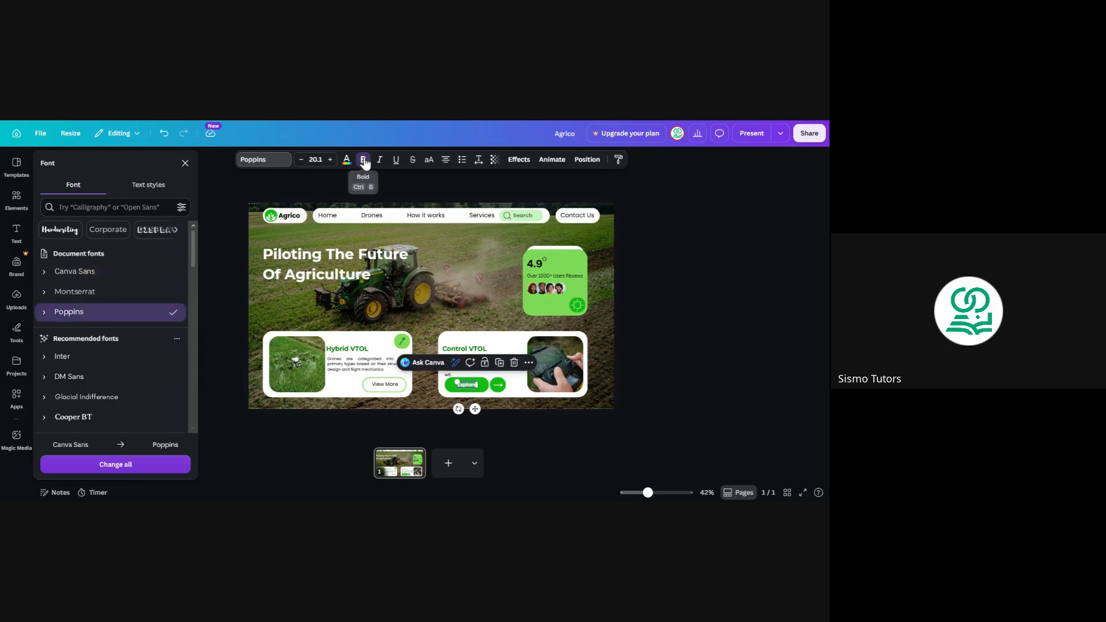
click(629, 249)
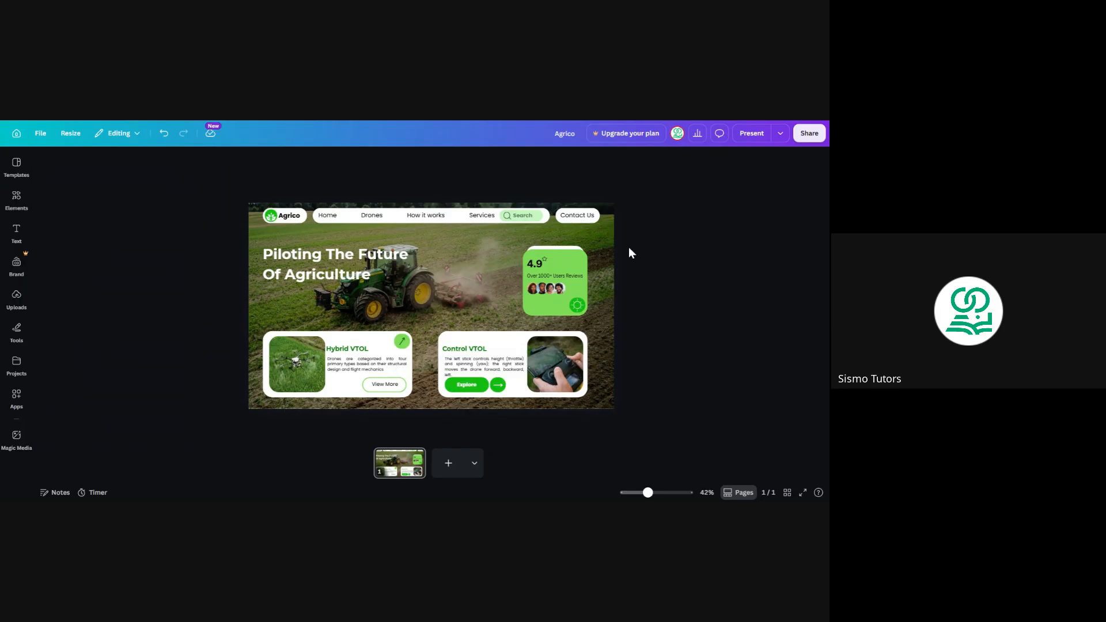
Step: Nudge the description text on the Control VTOL card slightly upward
click(473, 371)
key(Up)
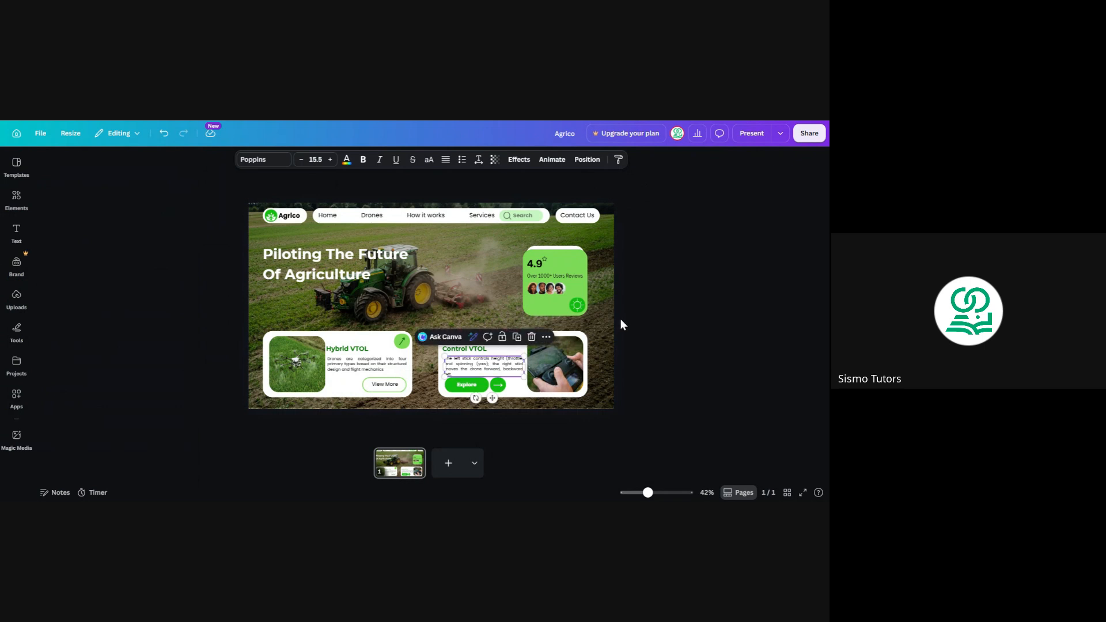
click(646, 313)
Step: Compare Montserrat, Canva Sans and Poppins on the 4.9 rating text and settle on Montserrat
click(534, 266)
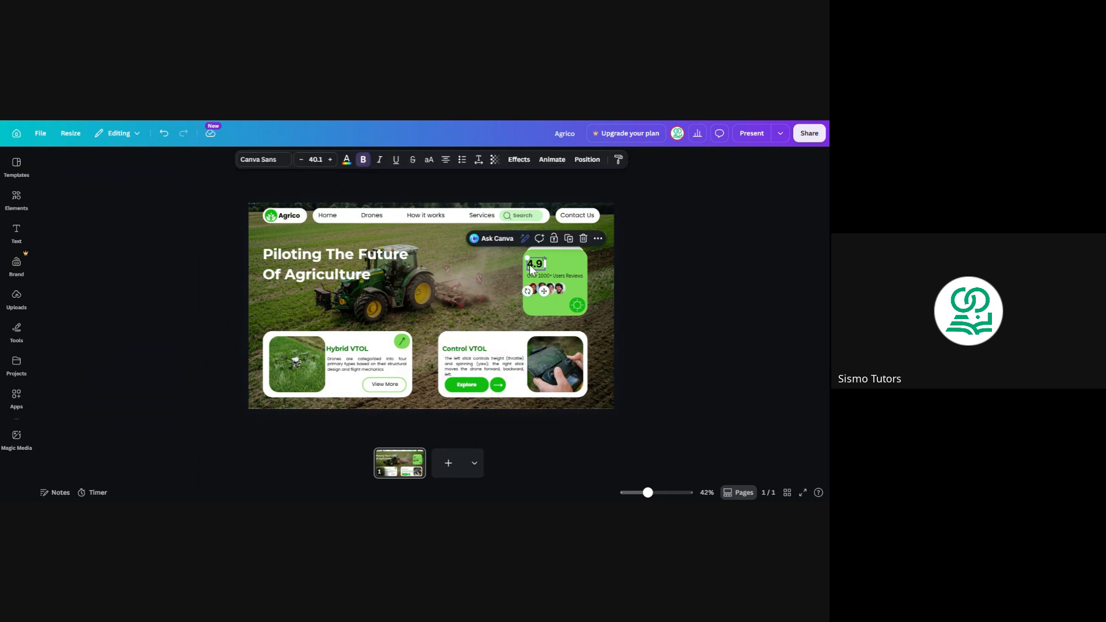
click(266, 162)
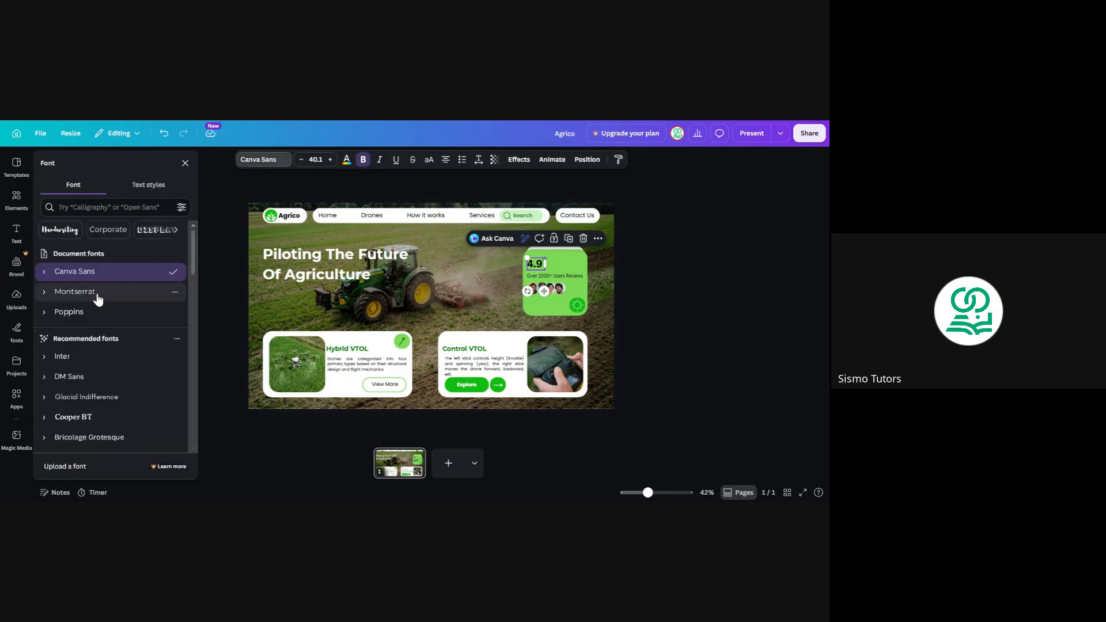
click(98, 295)
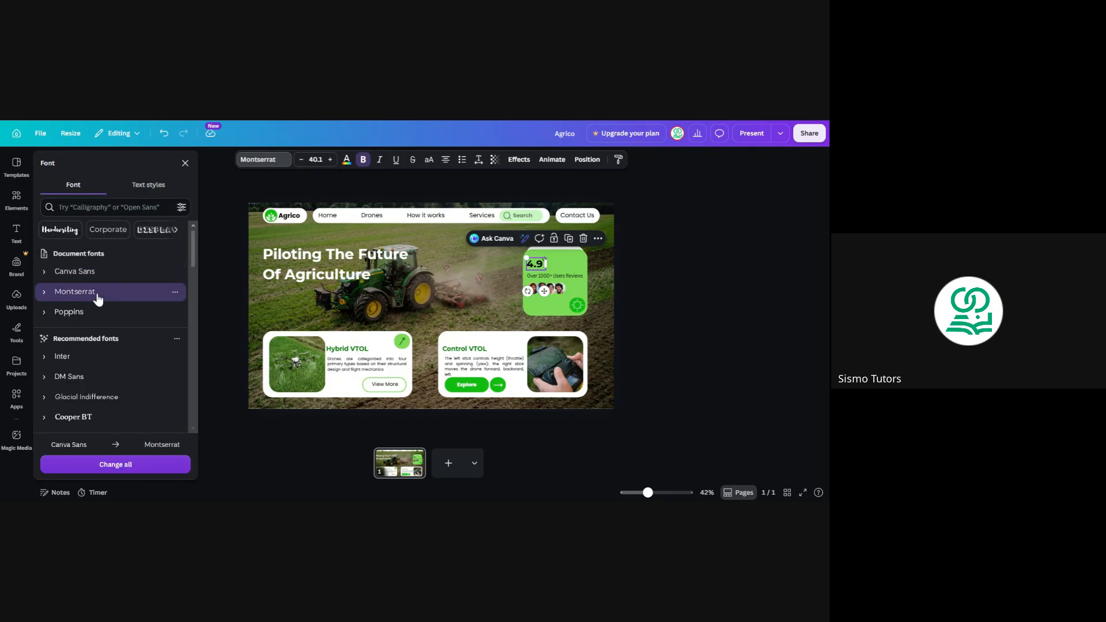
click(118, 273)
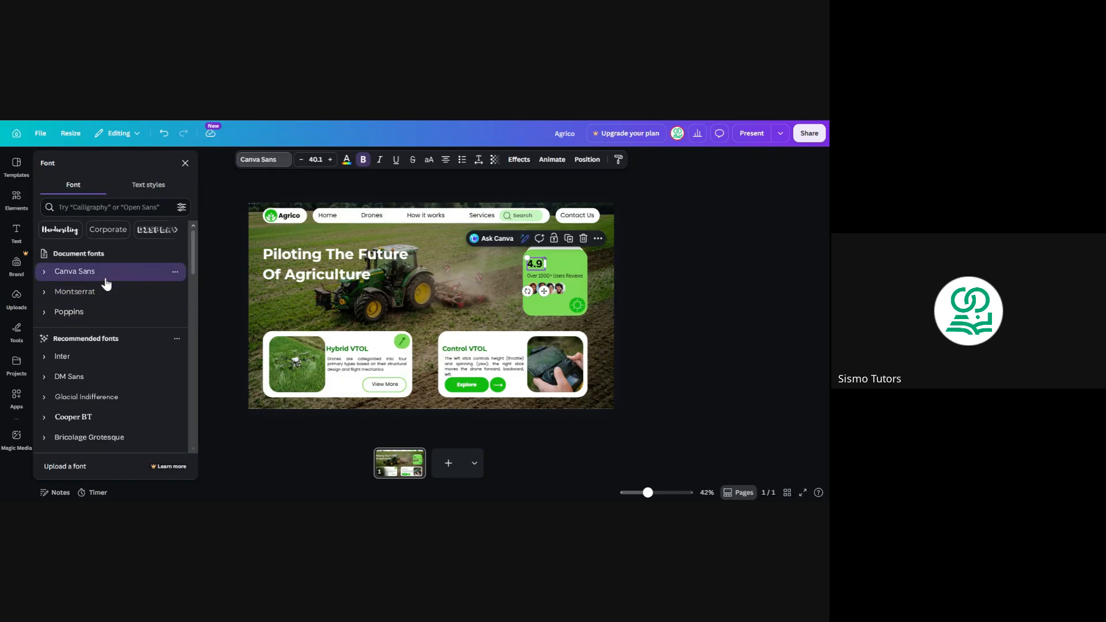
click(113, 314)
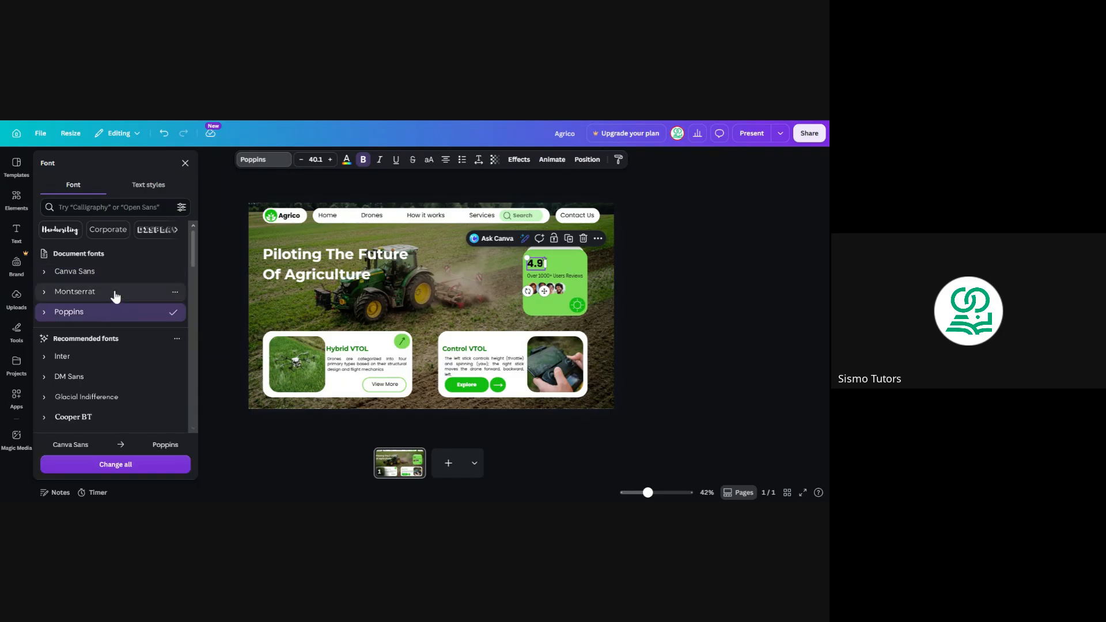
click(114, 293)
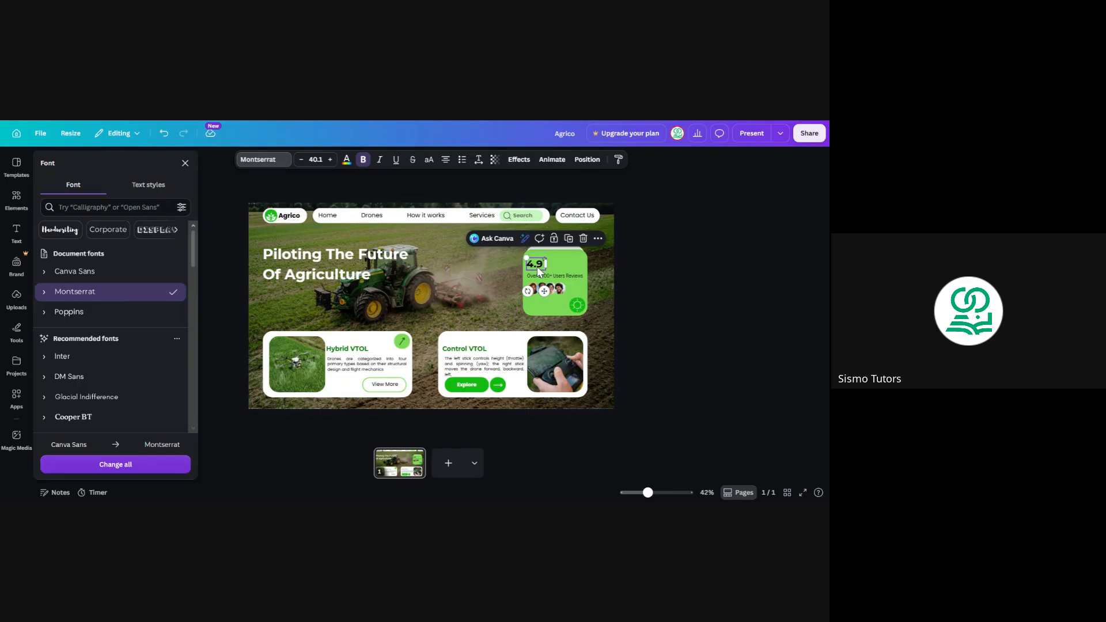
Step: Set the "Over 1000+ Users Reviews" text to Poppins and preview the whole design in full screen
click(537, 276)
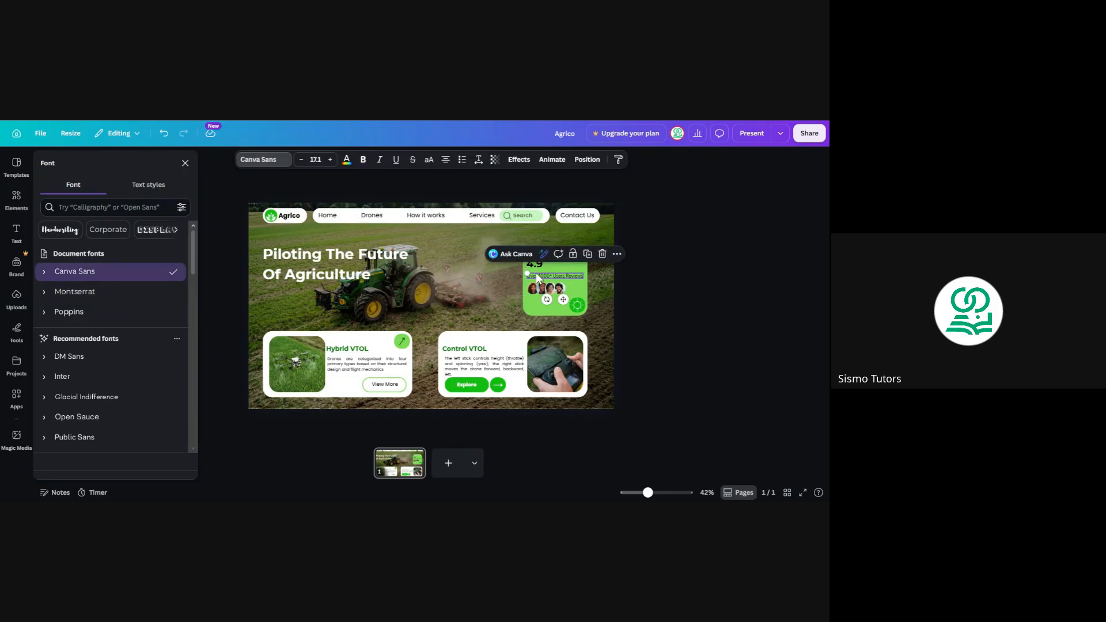
click(113, 312)
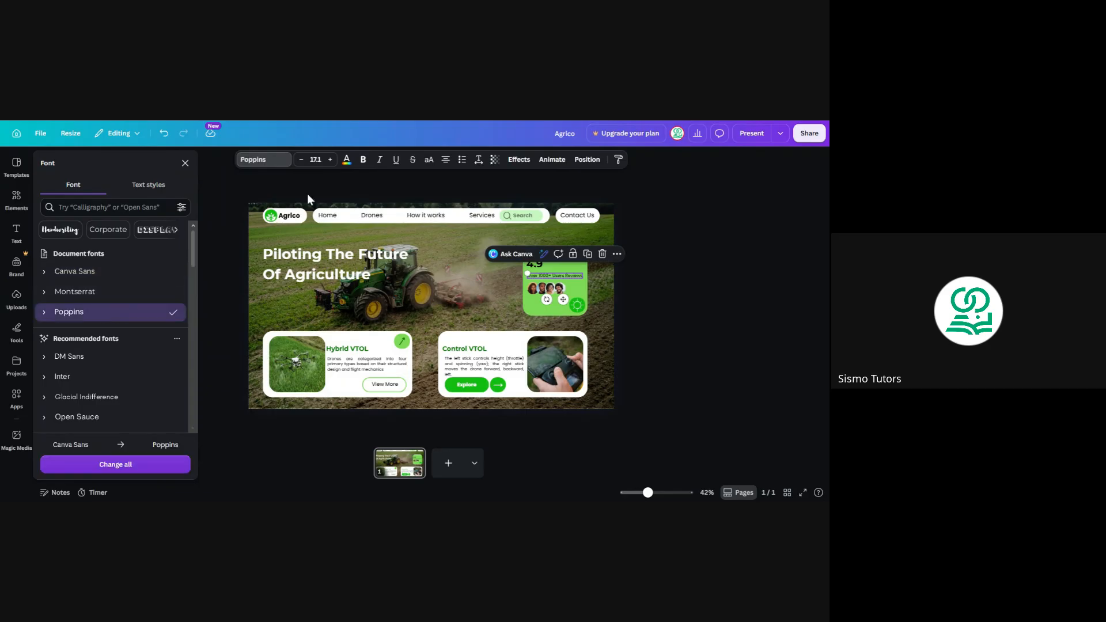
click(331, 160)
click(300, 159)
click(635, 287)
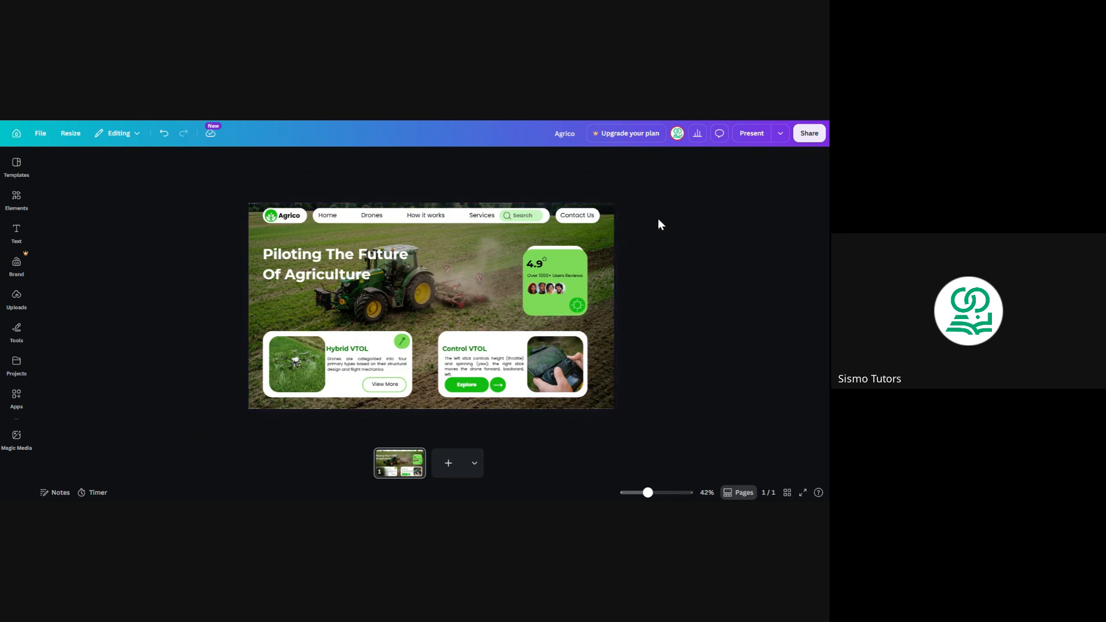
click(802, 492)
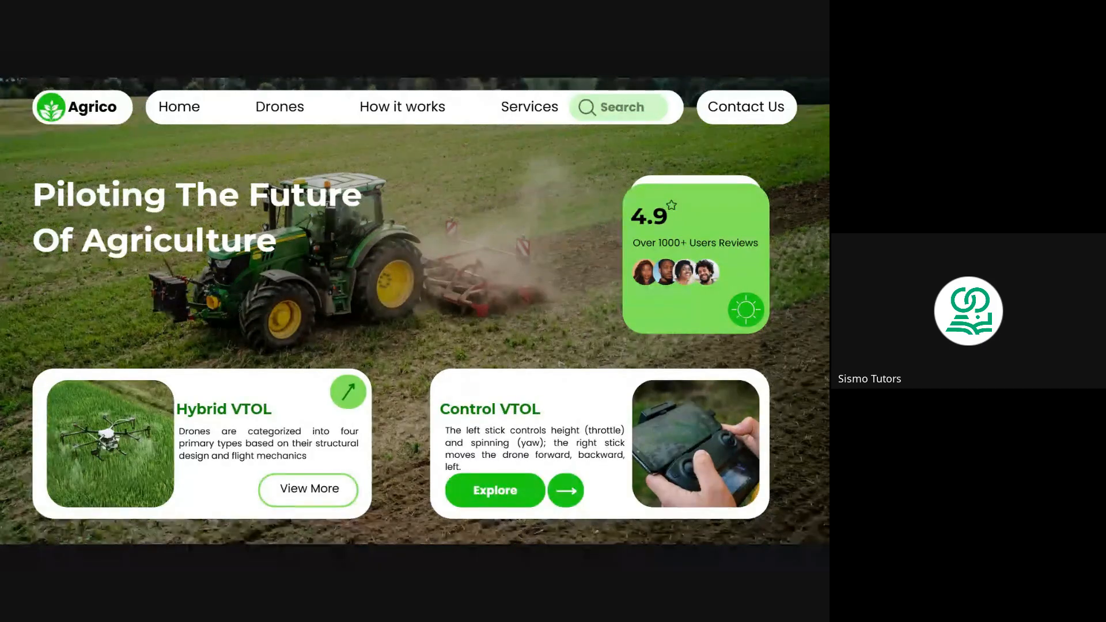
key(Escape)
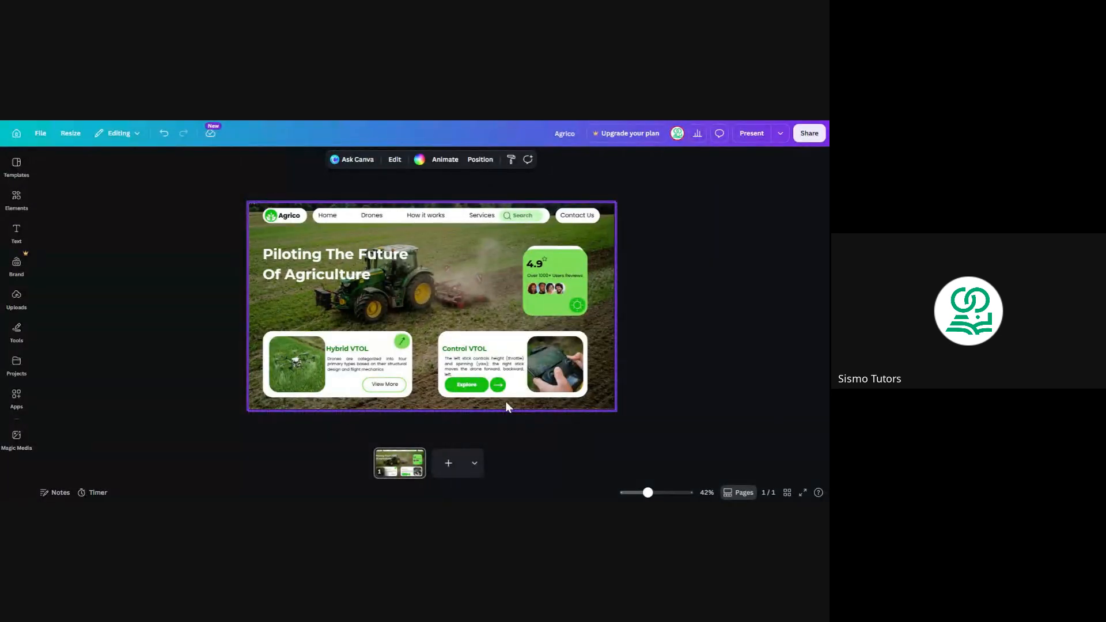
Step: Search the photo library for "farm" and add the photo of a cornfield at sunset to the page
click(473, 294)
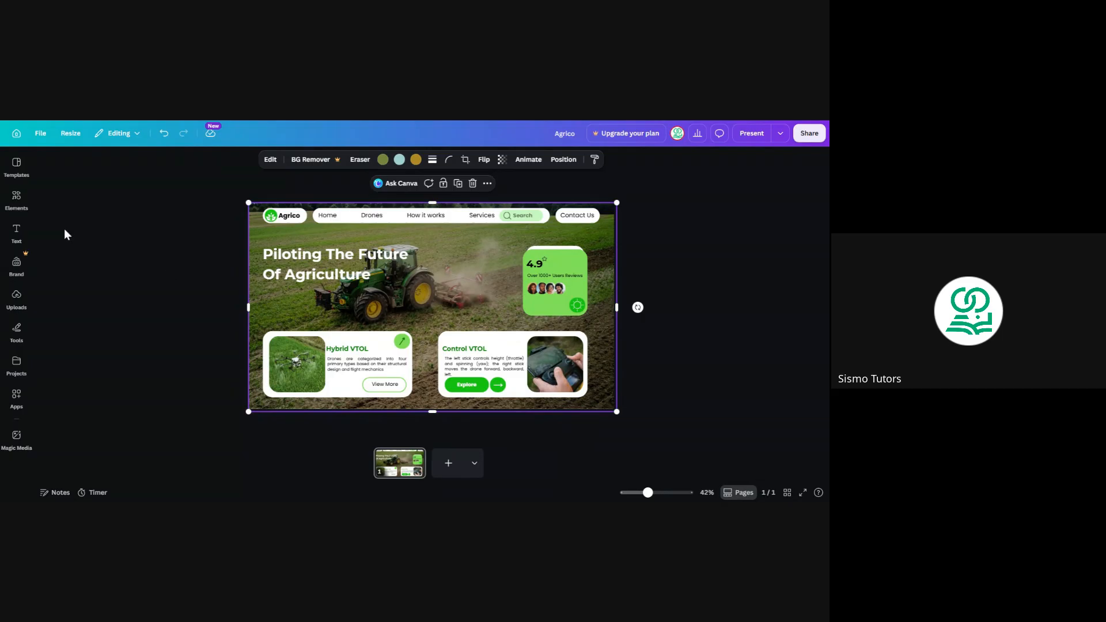
click(16, 199)
click(105, 176)
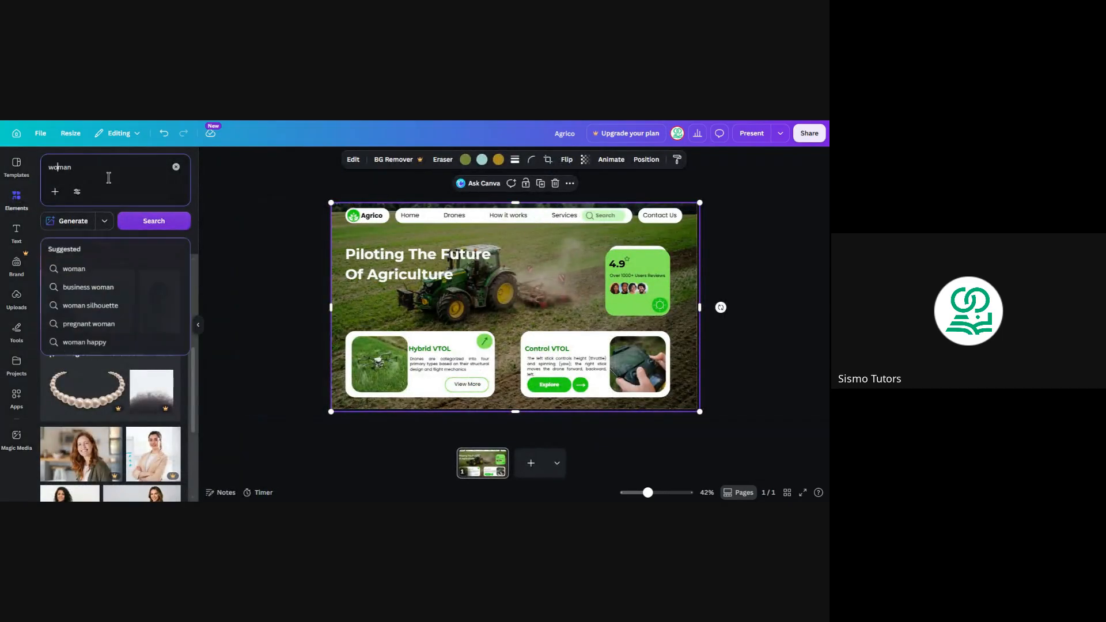
key(ctrl+a)
text(far)
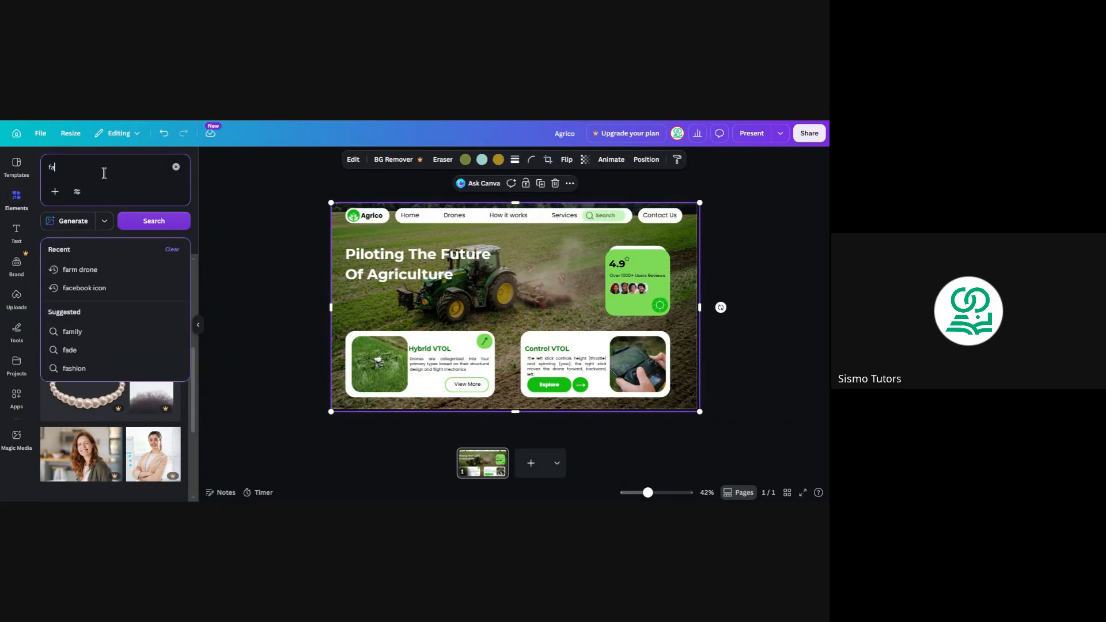
key(Return)
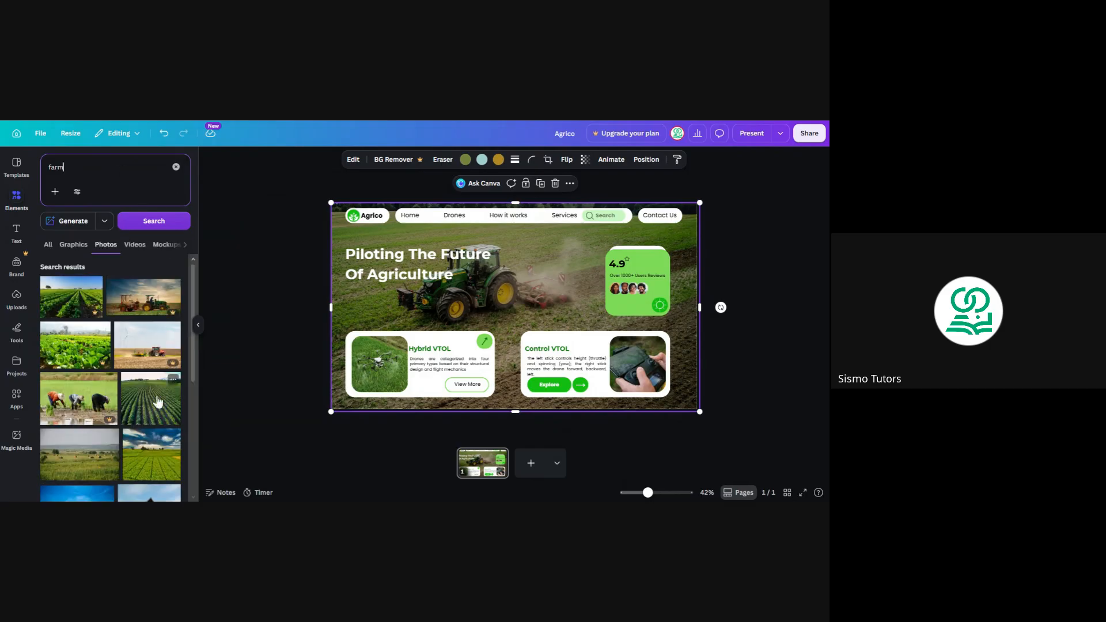
scroll(157, 401, down, 3)
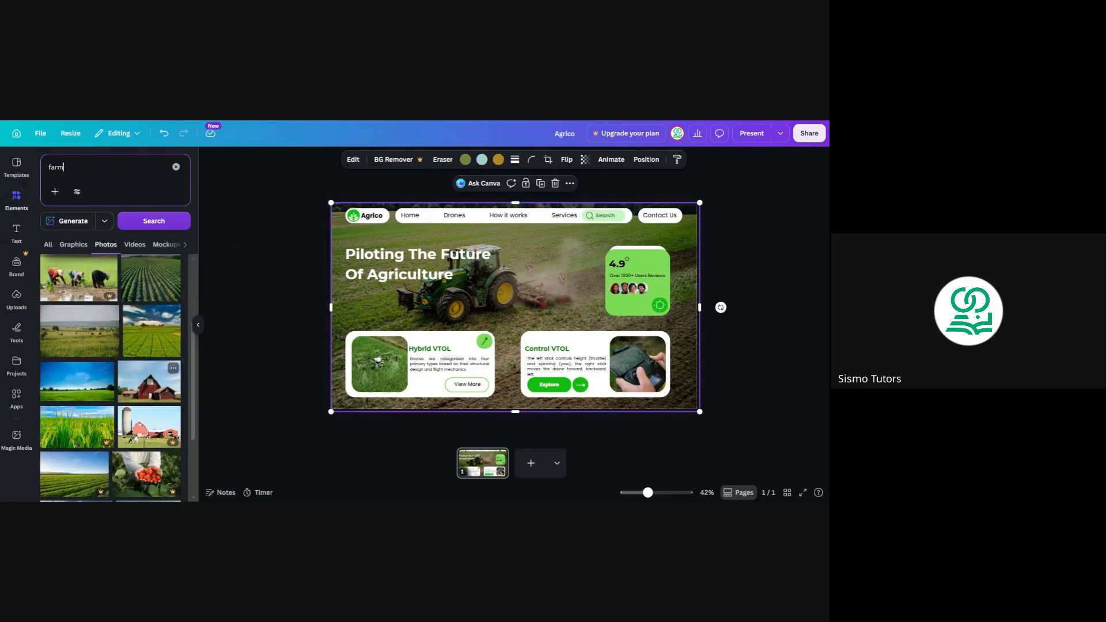
scroll(110, 379, down, 3)
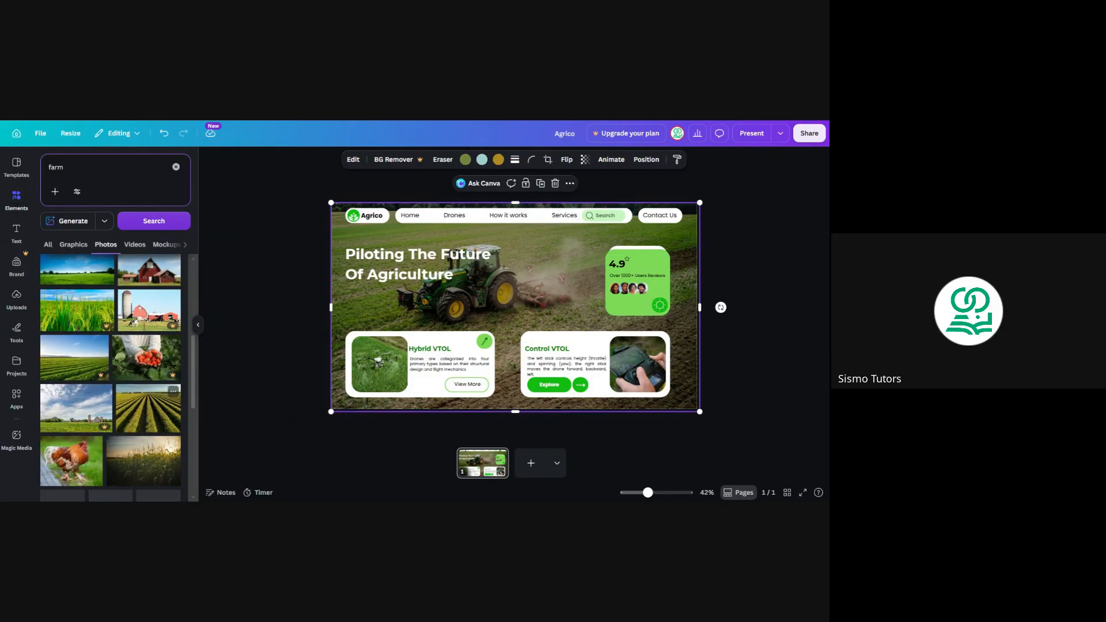
scroll(111, 379, down, 2)
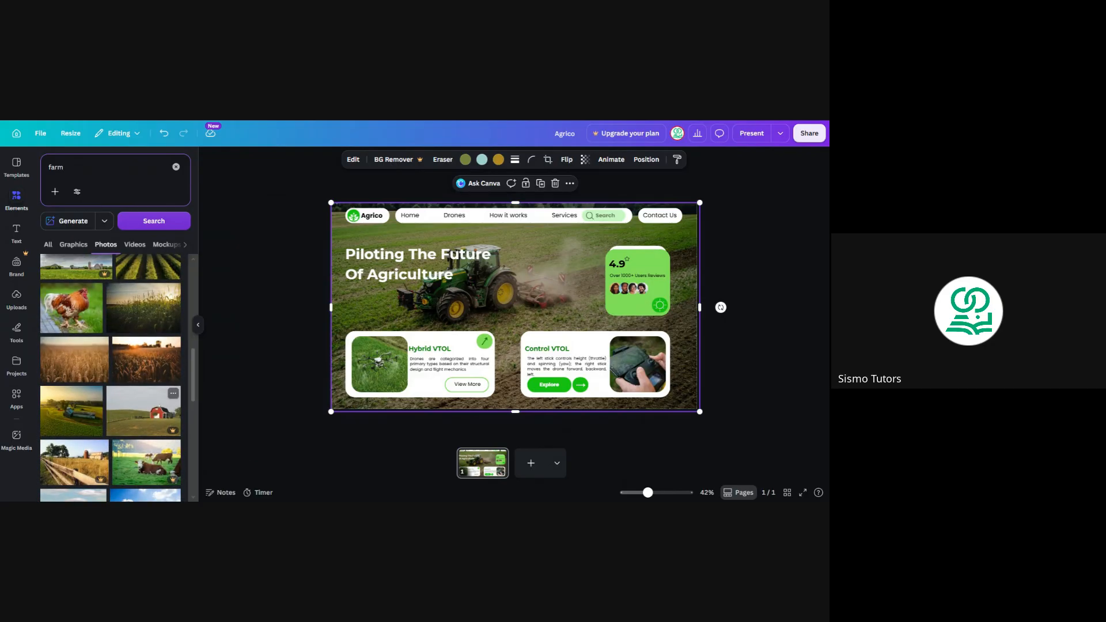
click(144, 315)
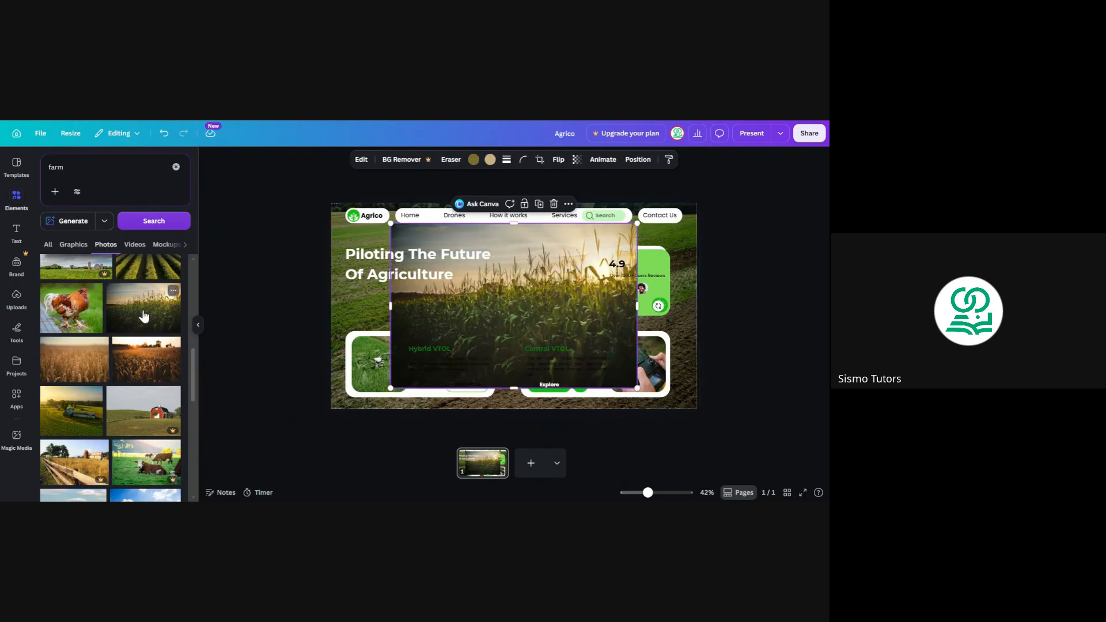
Step: Try two other farm photos, the sunset landscape with a tree and the red farmhouse field, undoing each one
scroll(99, 419, down, 1)
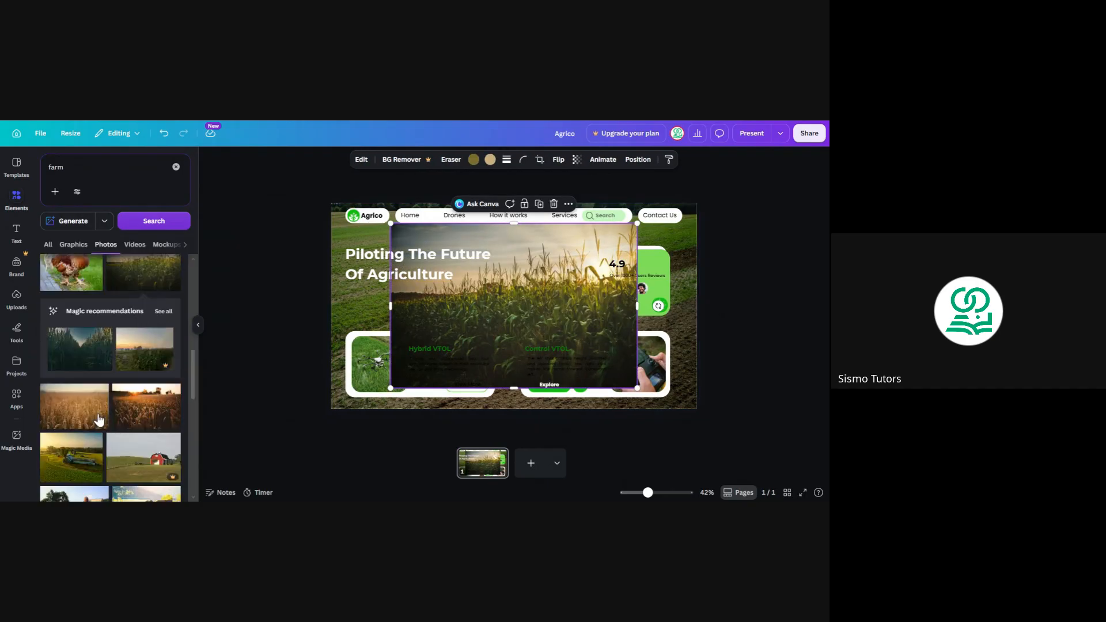
scroll(99, 420, down, 4)
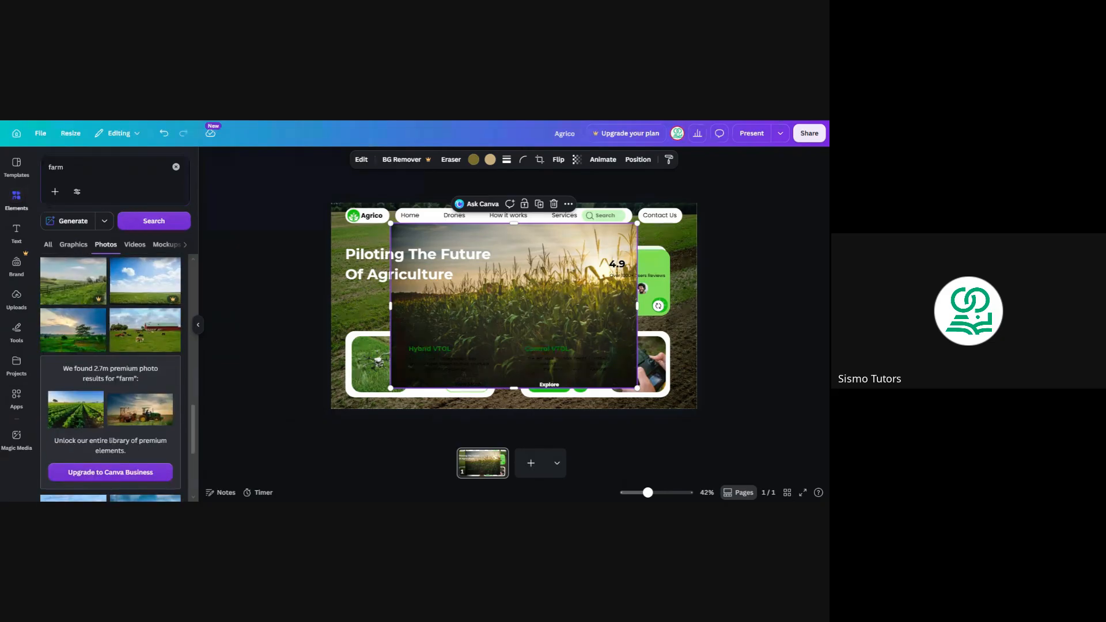
click(87, 340)
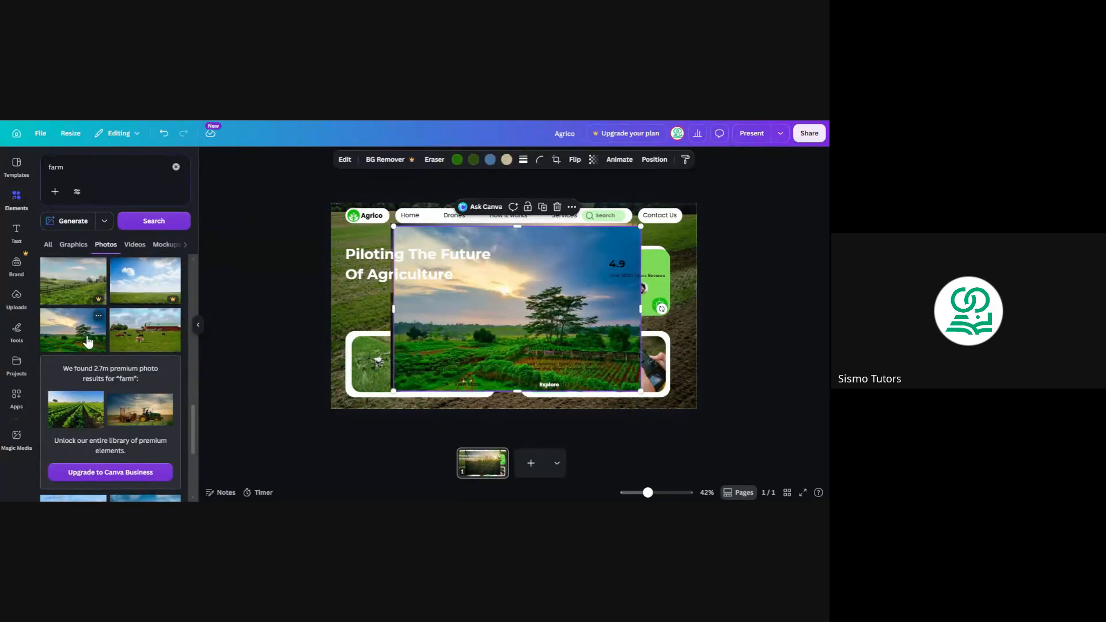
key(ctrl+z)
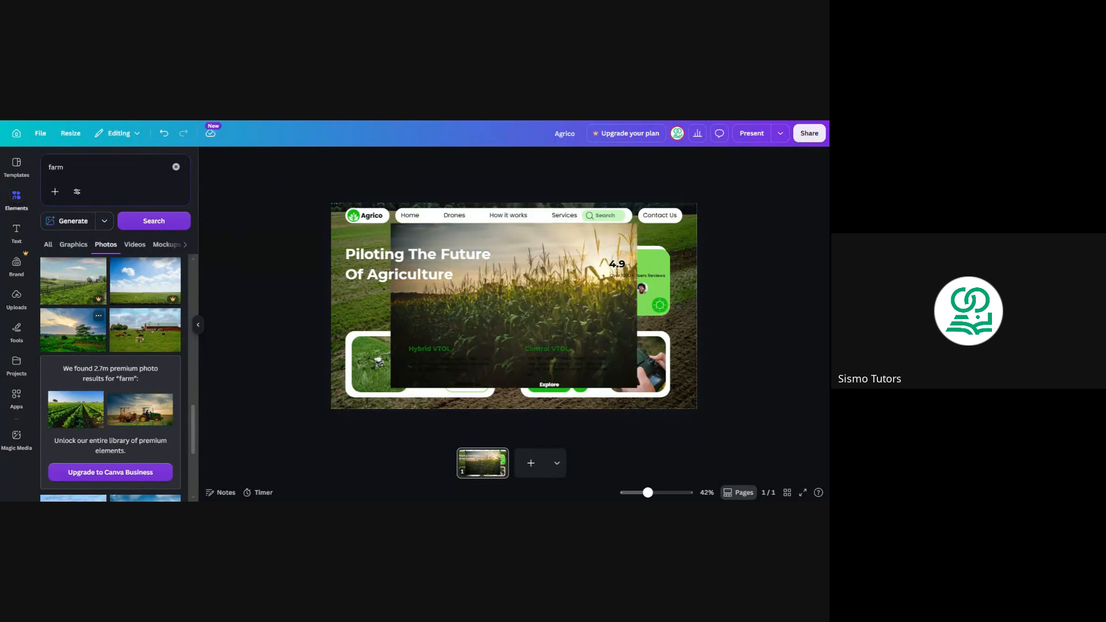
scroll(105, 429, down, 3)
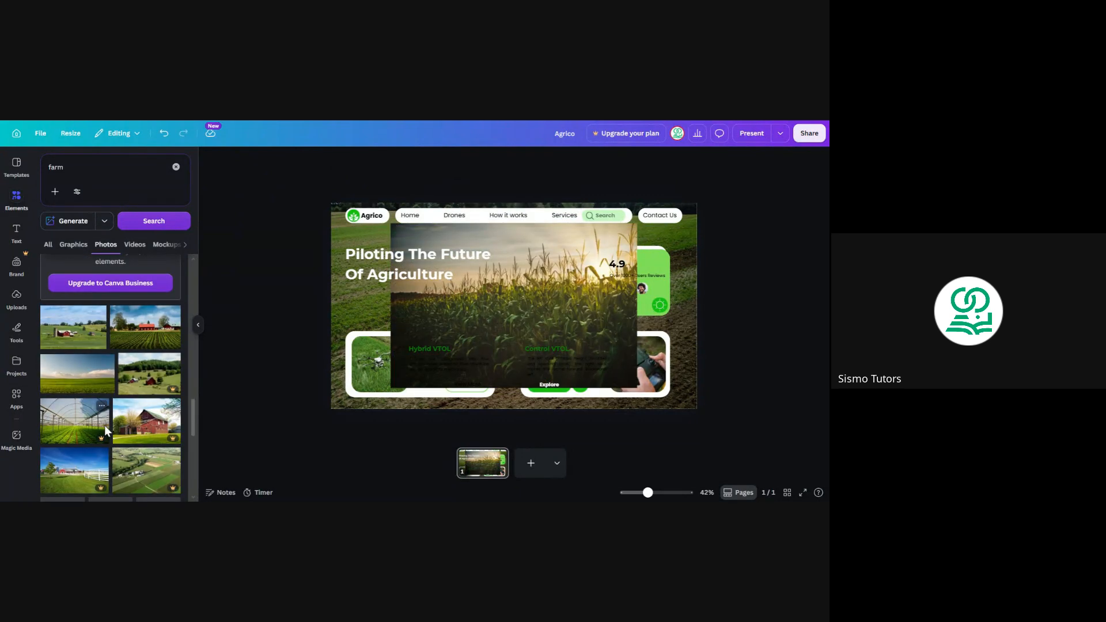
click(132, 348)
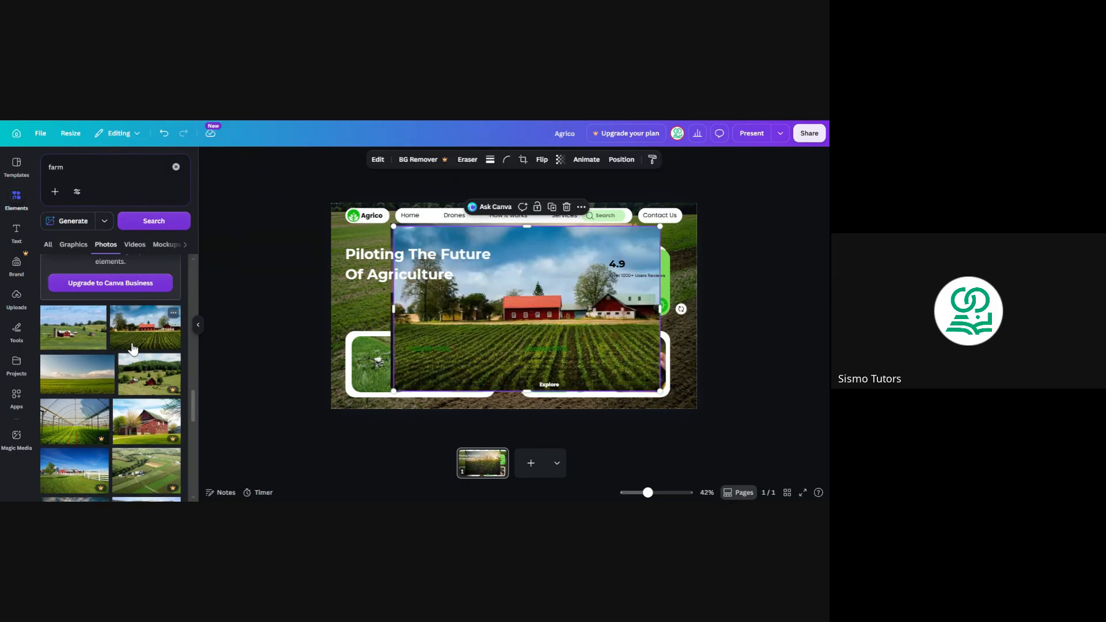
key(ctrl+z)
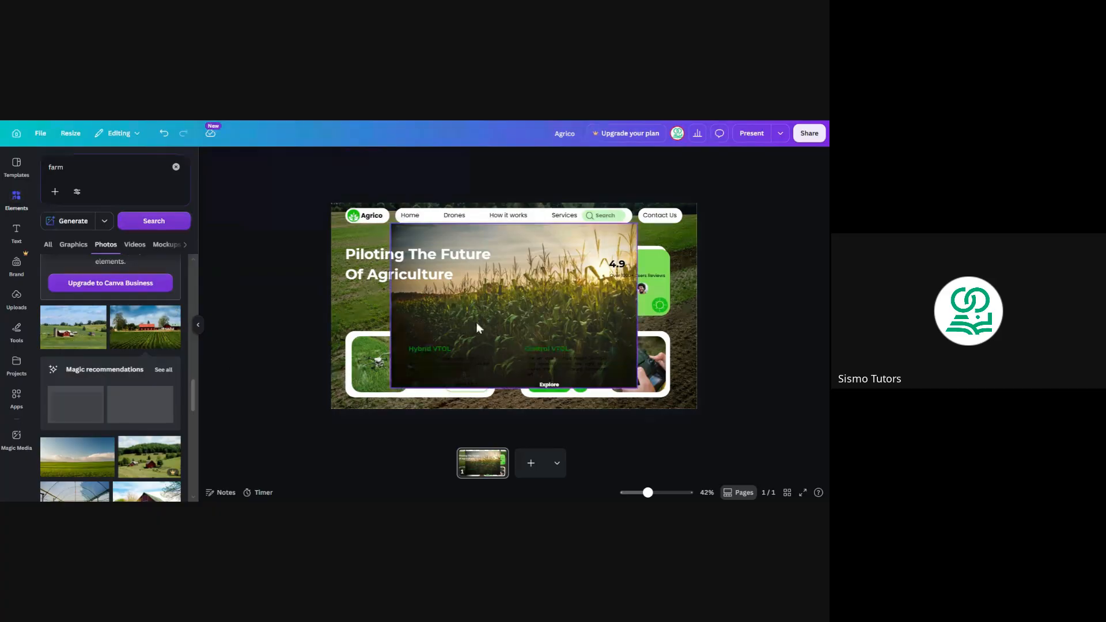
Step: Align the cornfield photo with the page's top-left corner and enlarge it to cover the whole page
drag(477, 328, 415, 301)
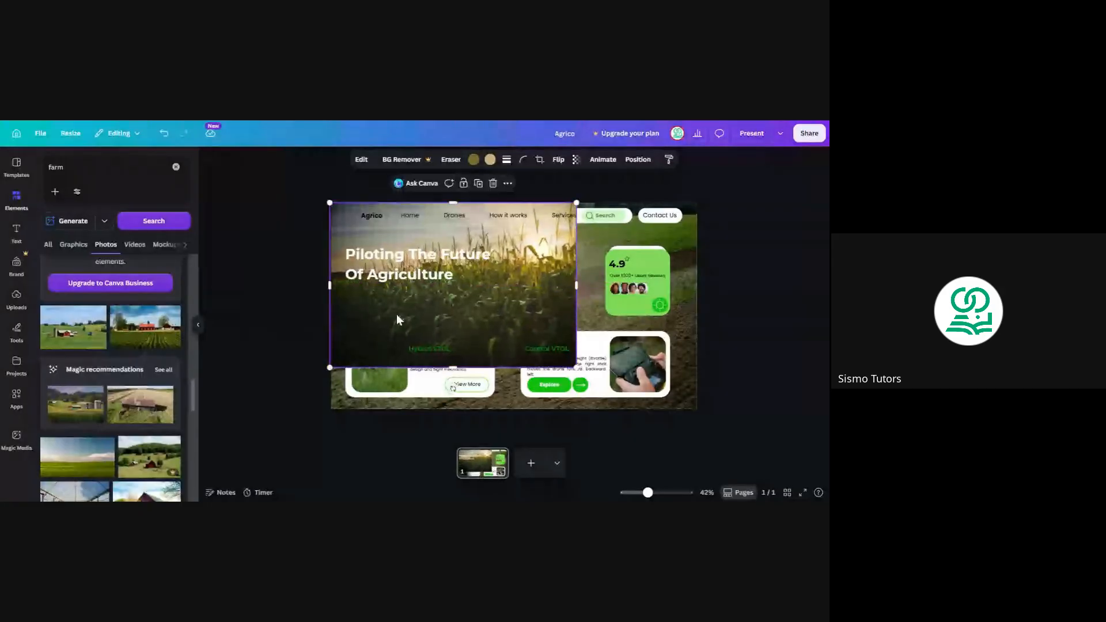
click(198, 324)
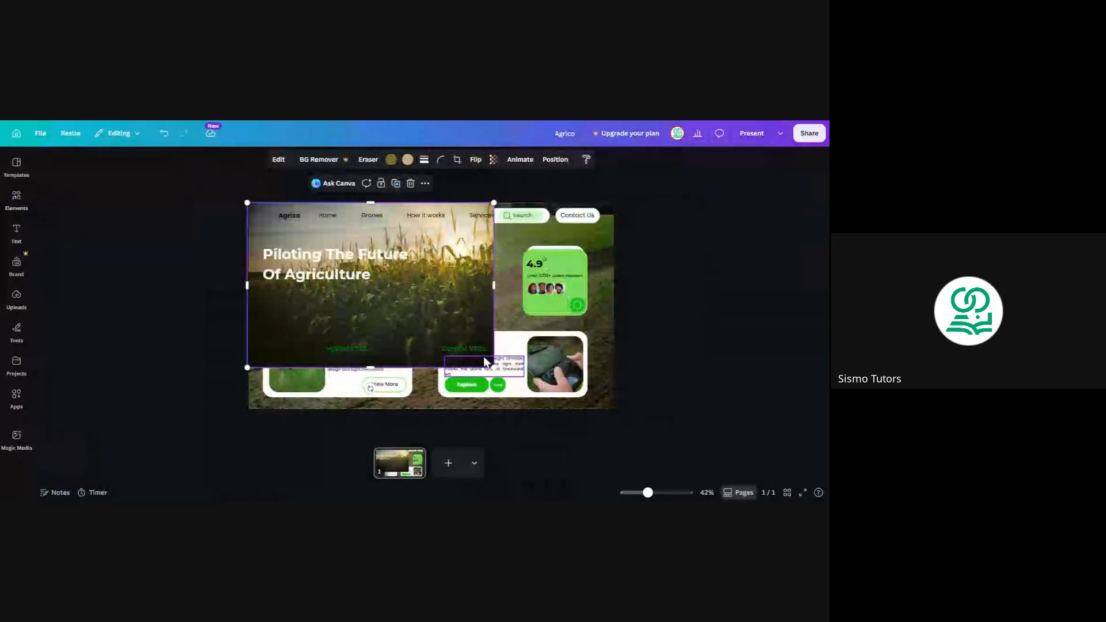
drag(490, 366, 563, 393)
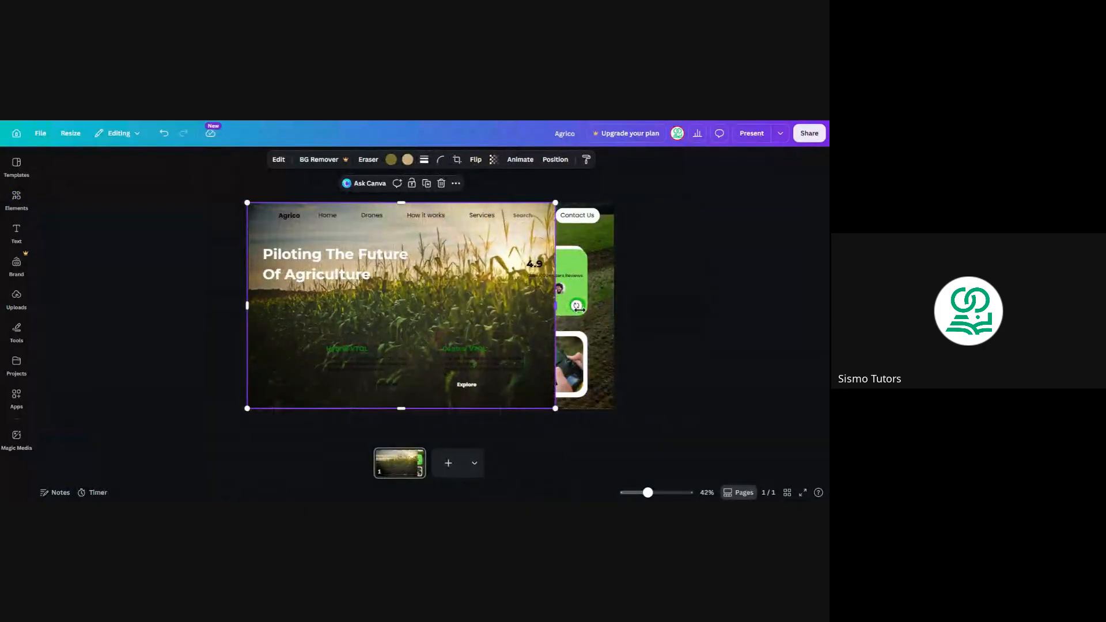
drag(554, 306, 614, 308)
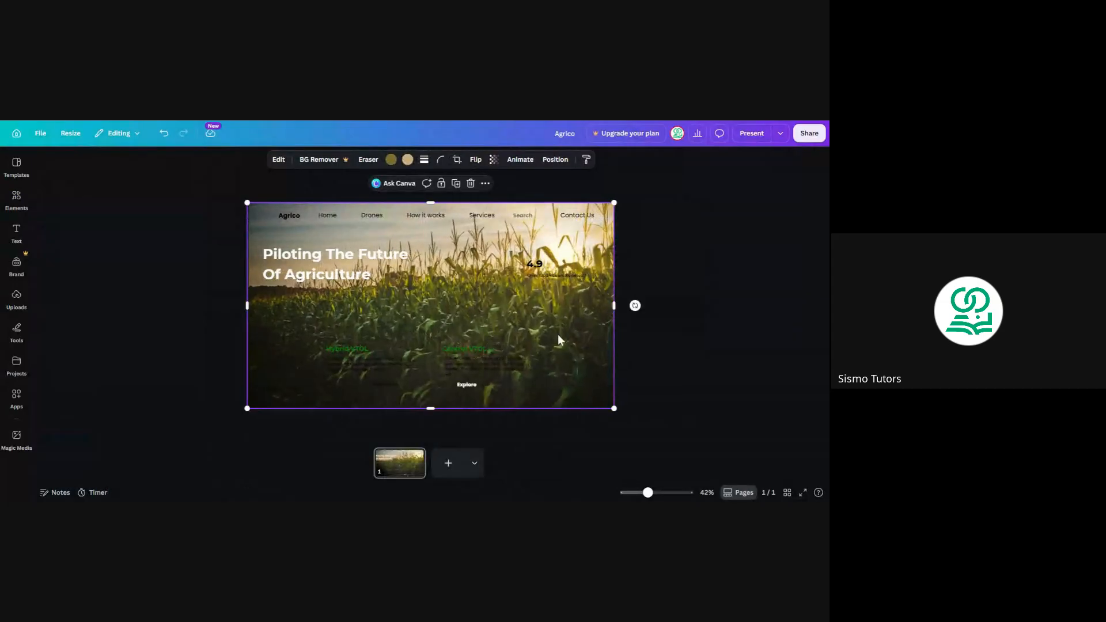
Step: Layer the cornfield photo behind all text and cards, directly in front of the tractor background photo
click(554, 159)
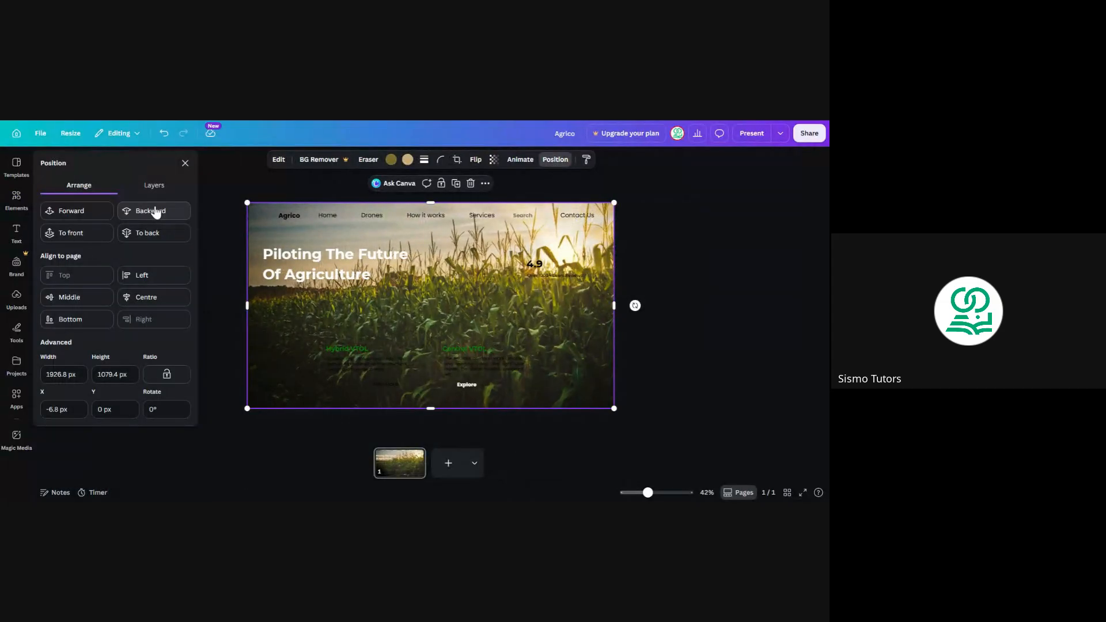
click(154, 211)
click(155, 211)
click(154, 211)
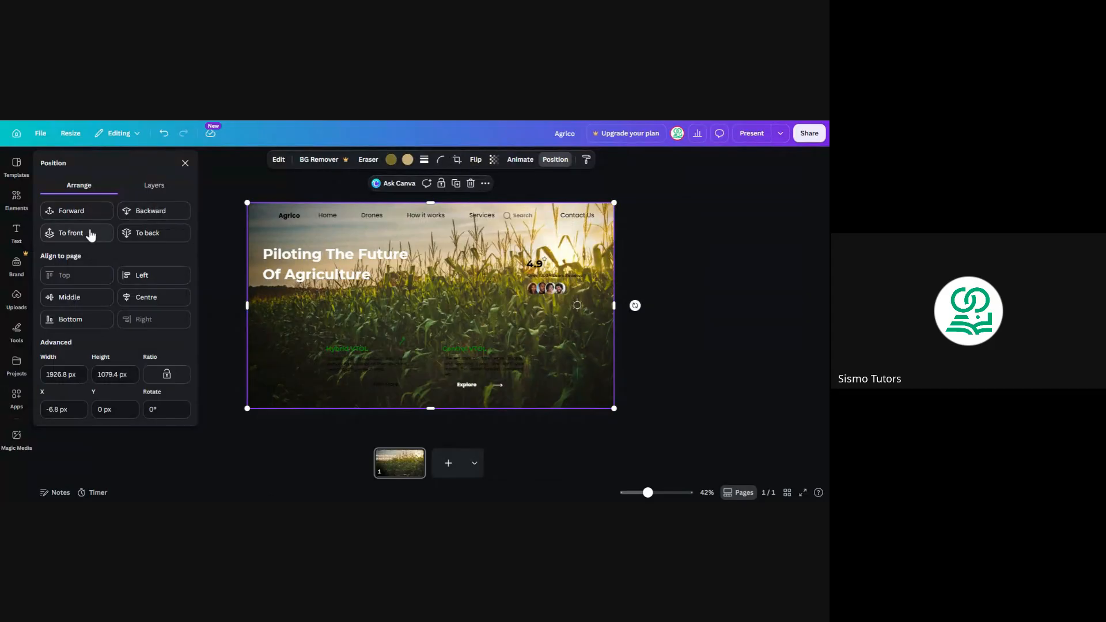
click(143, 235)
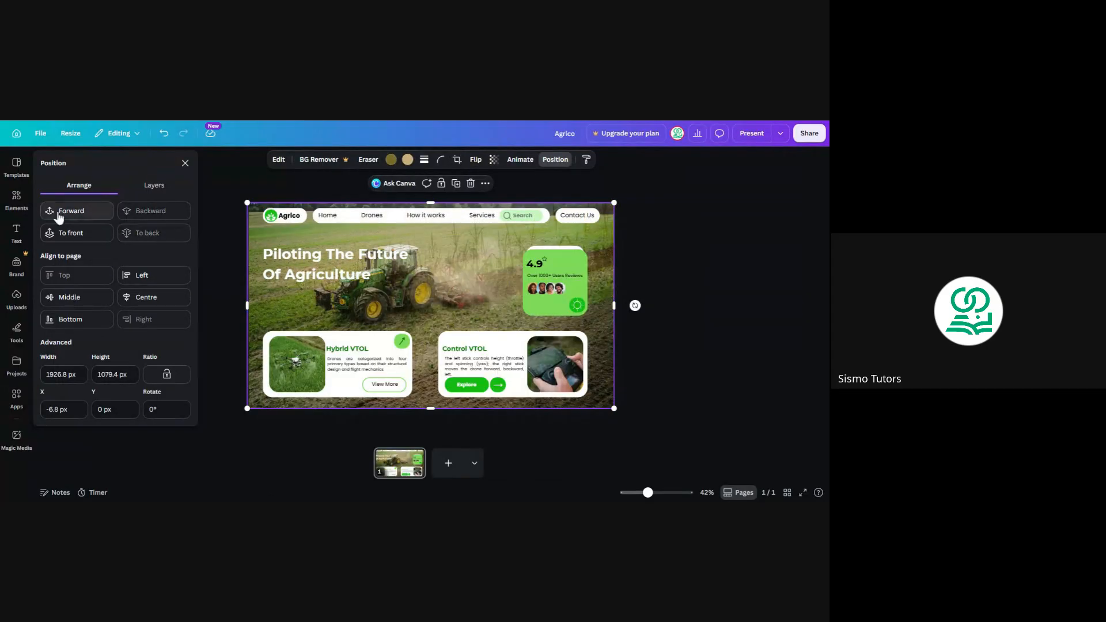
click(66, 215)
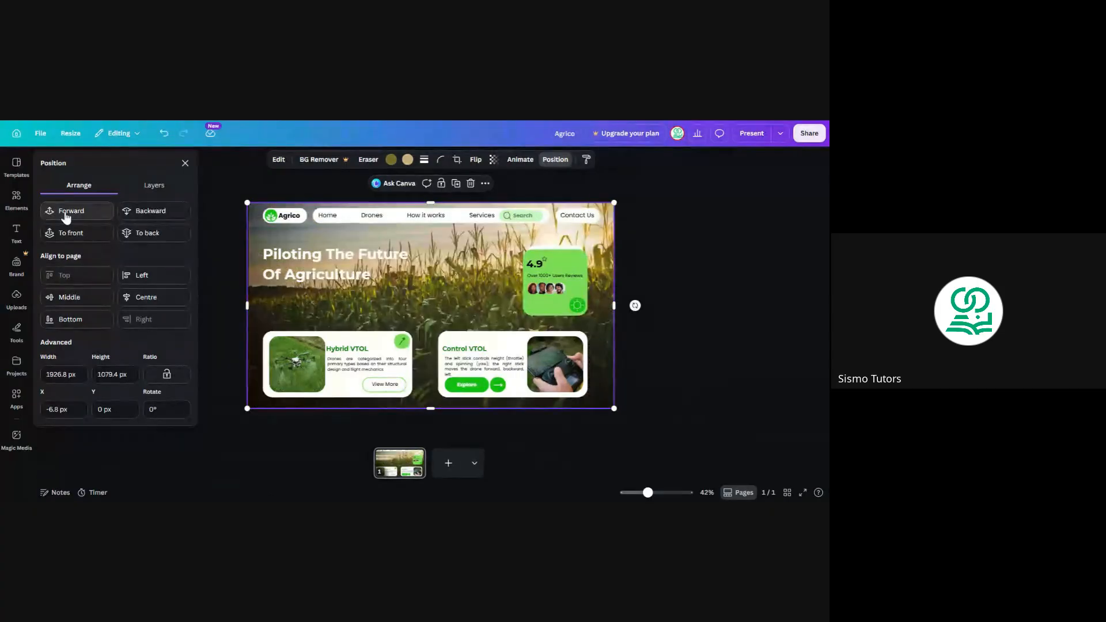
click(212, 238)
click(212, 238)
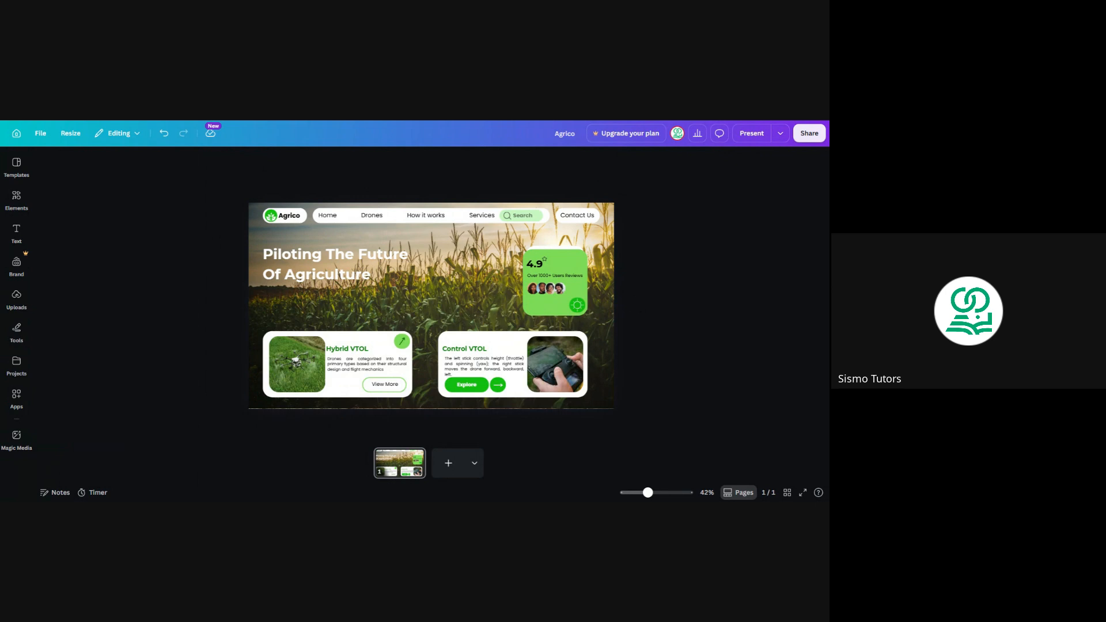
Step: Crop the cornfield photo from its left edge so it covers only the right half of the page
click(595, 226)
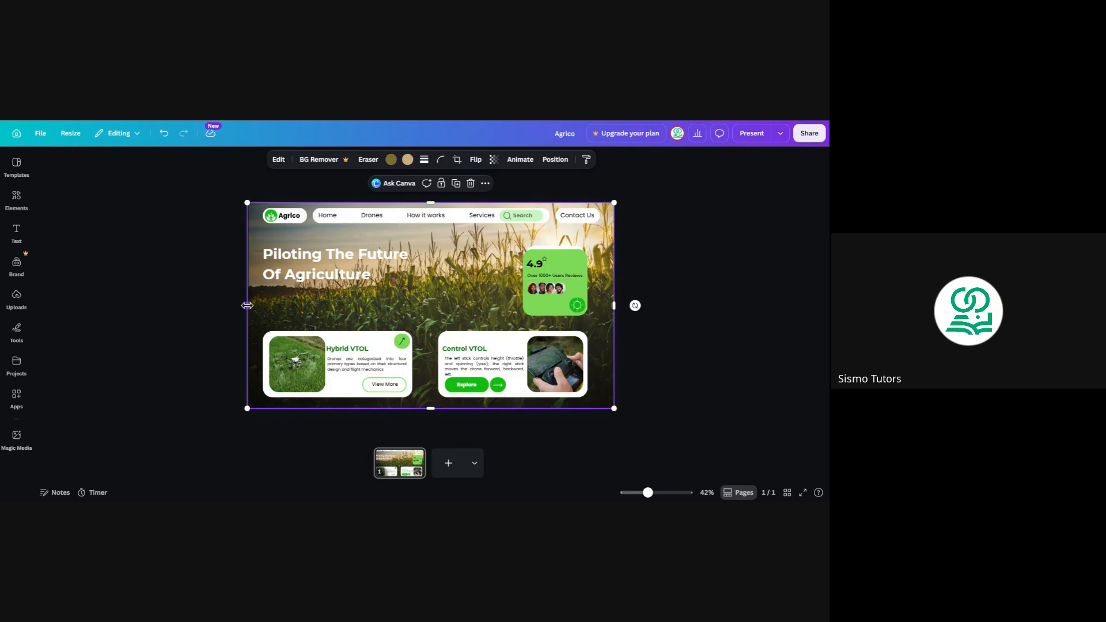
drag(247, 305, 432, 306)
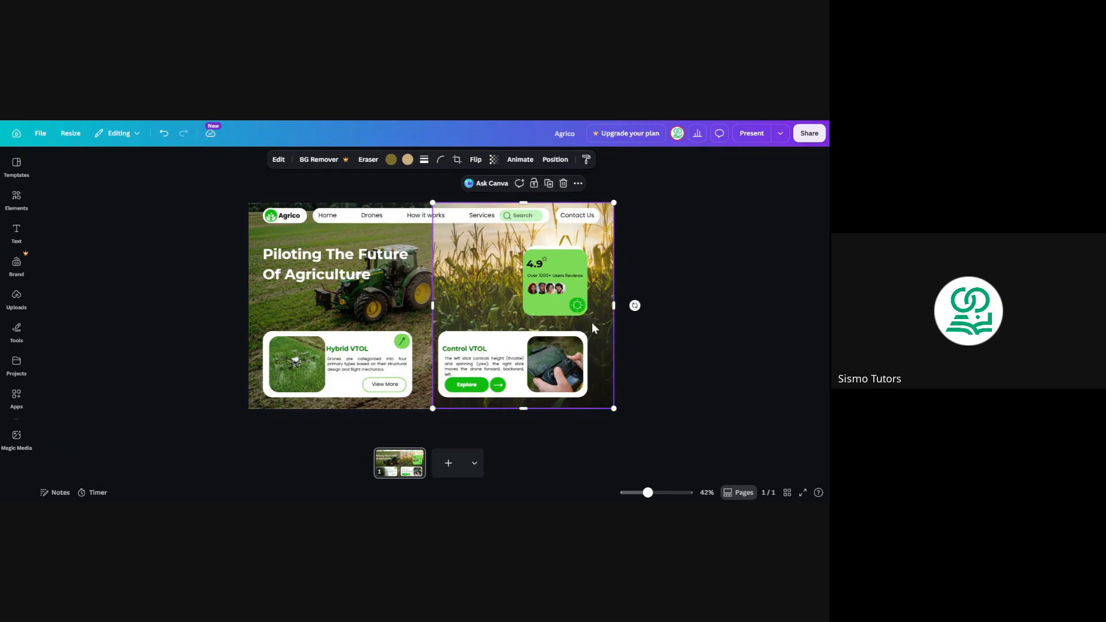
Step: Try to tilt the cornfield photo clockwise and extend its edges to cover the page's right side with a slanted divide
drag(634, 306, 641, 348)
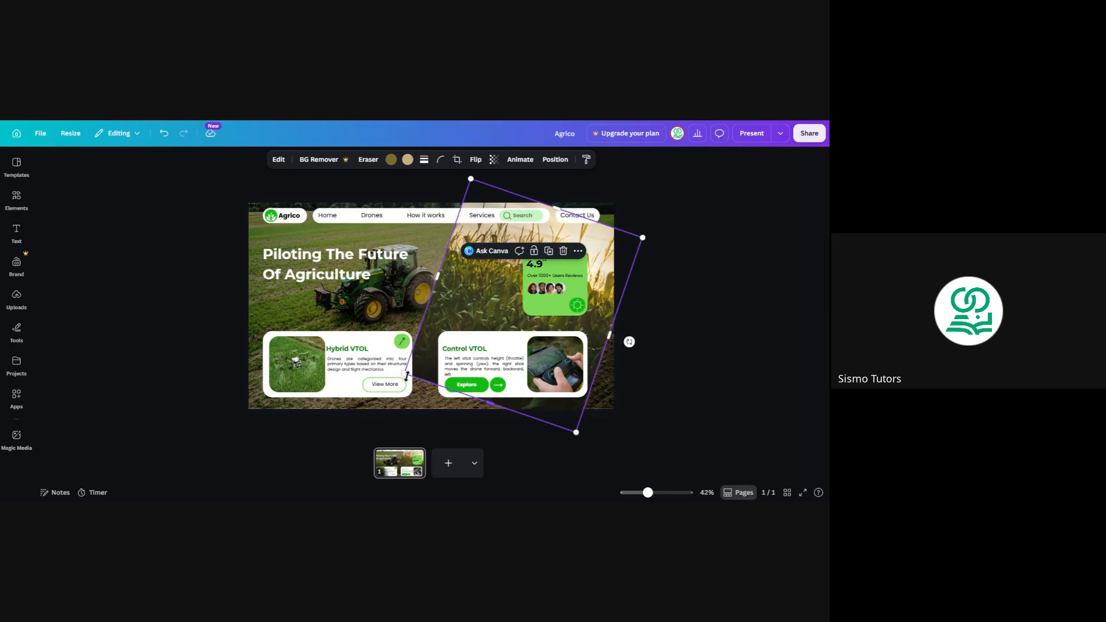
drag(485, 402, 467, 450)
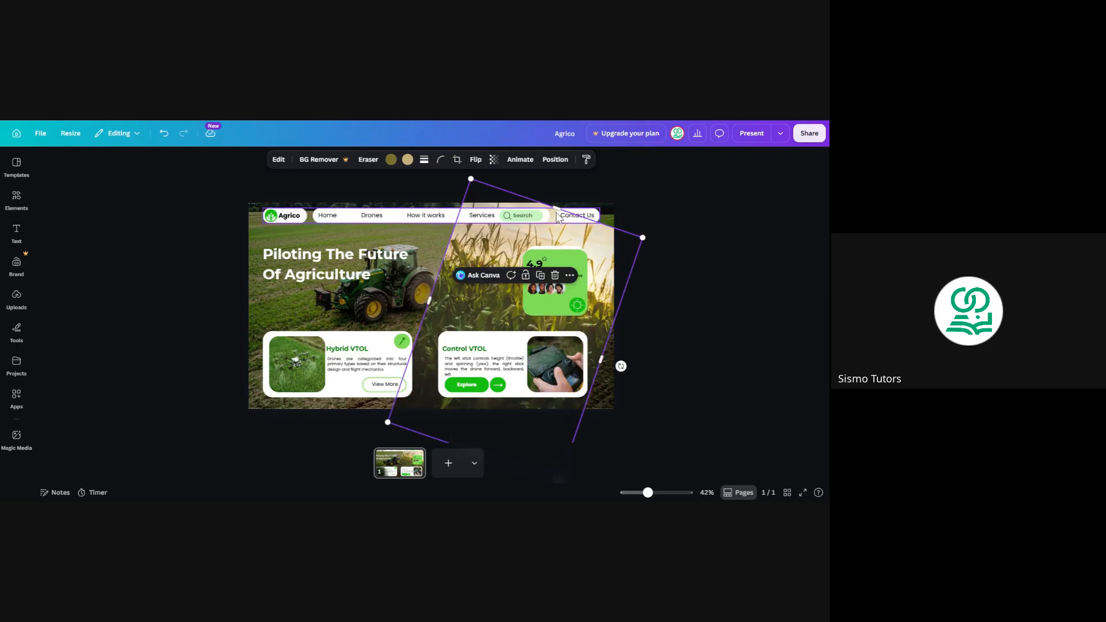
drag(567, 209, 584, 174)
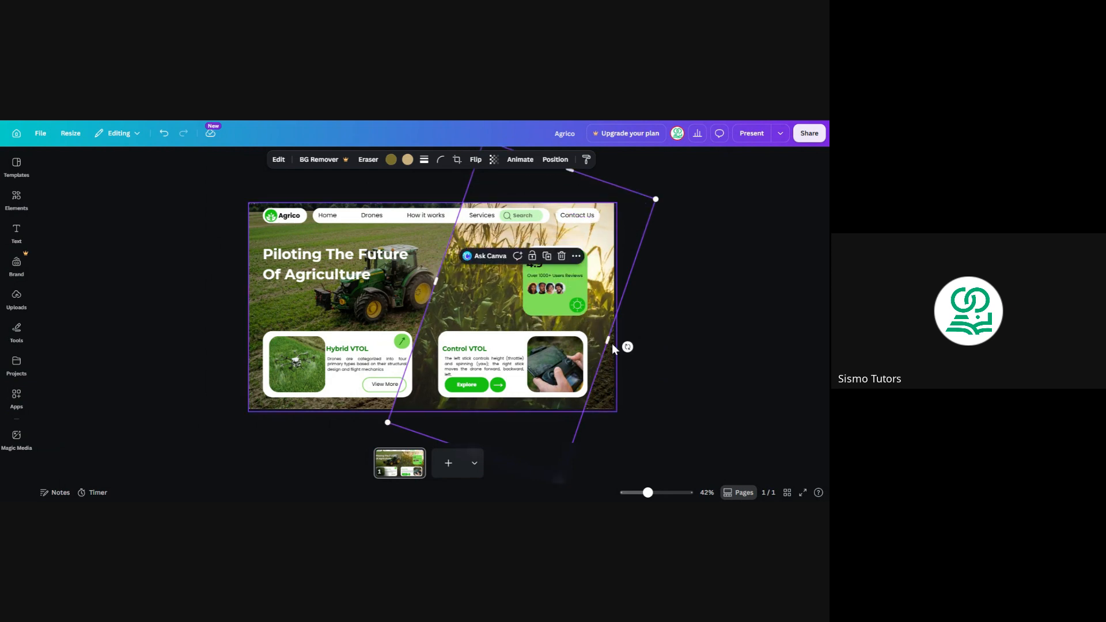
drag(611, 344, 640, 362)
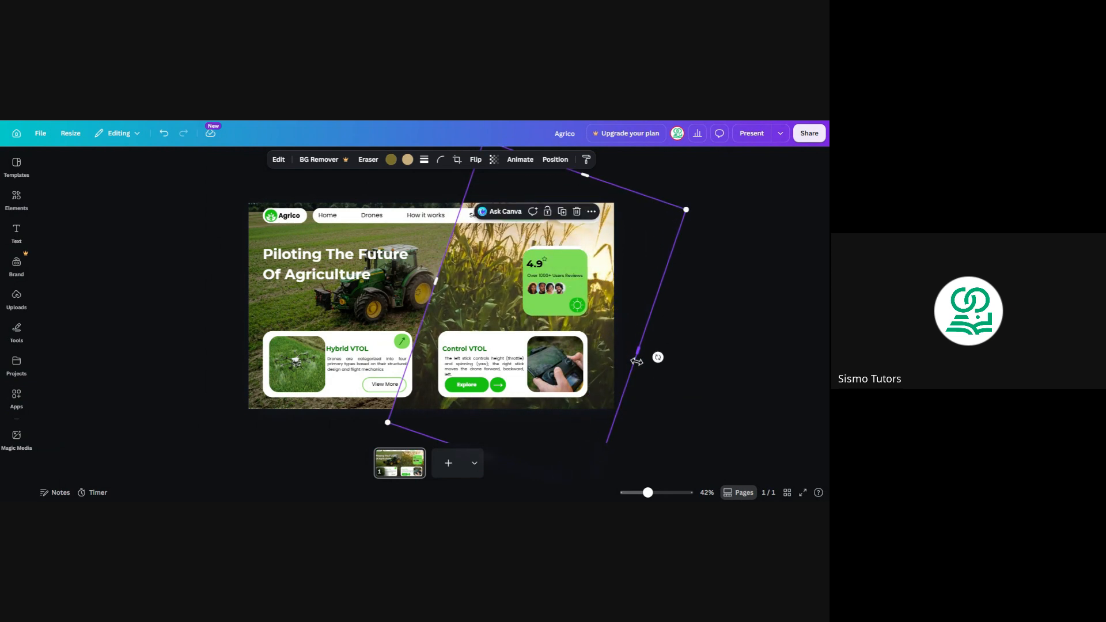
click(206, 296)
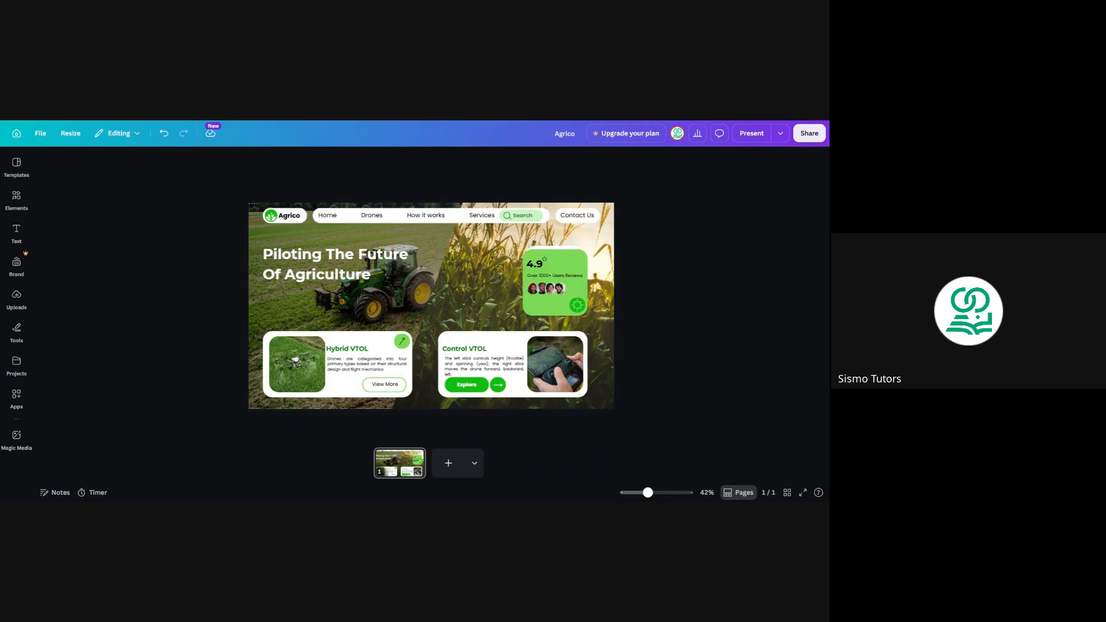
Step: Preview the design with the slanted cornfield and tractor background in full screen
click(609, 270)
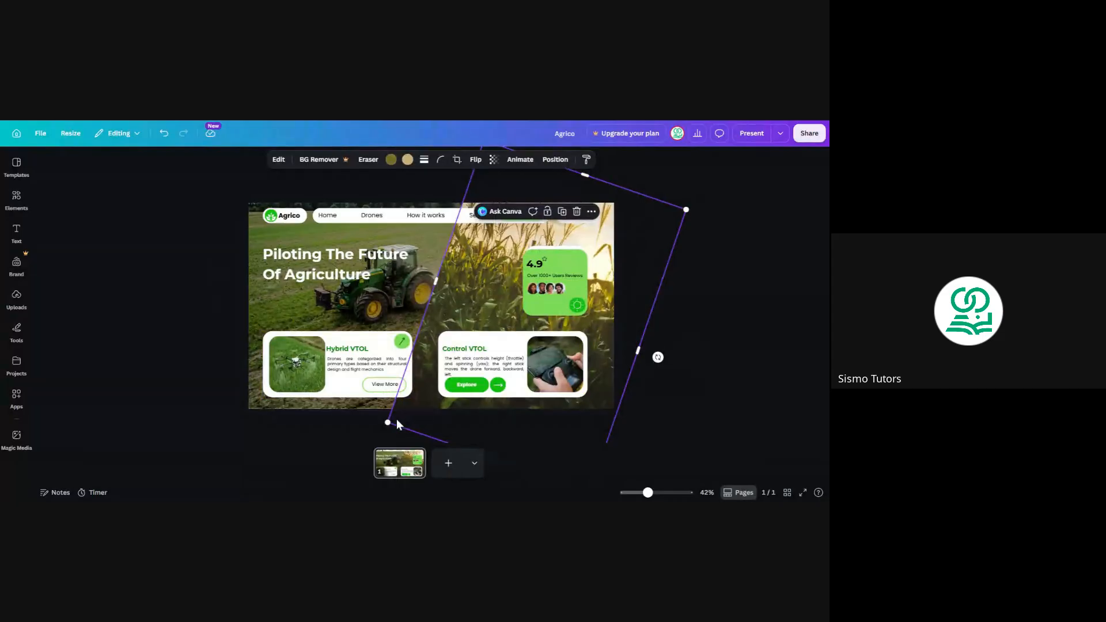
click(268, 433)
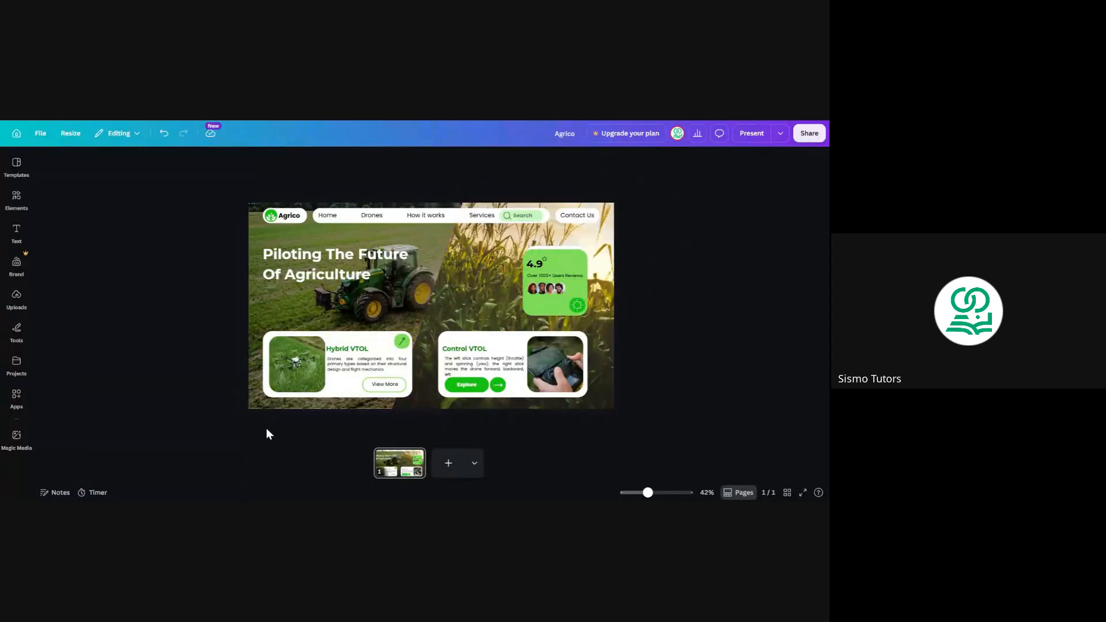
click(803, 493)
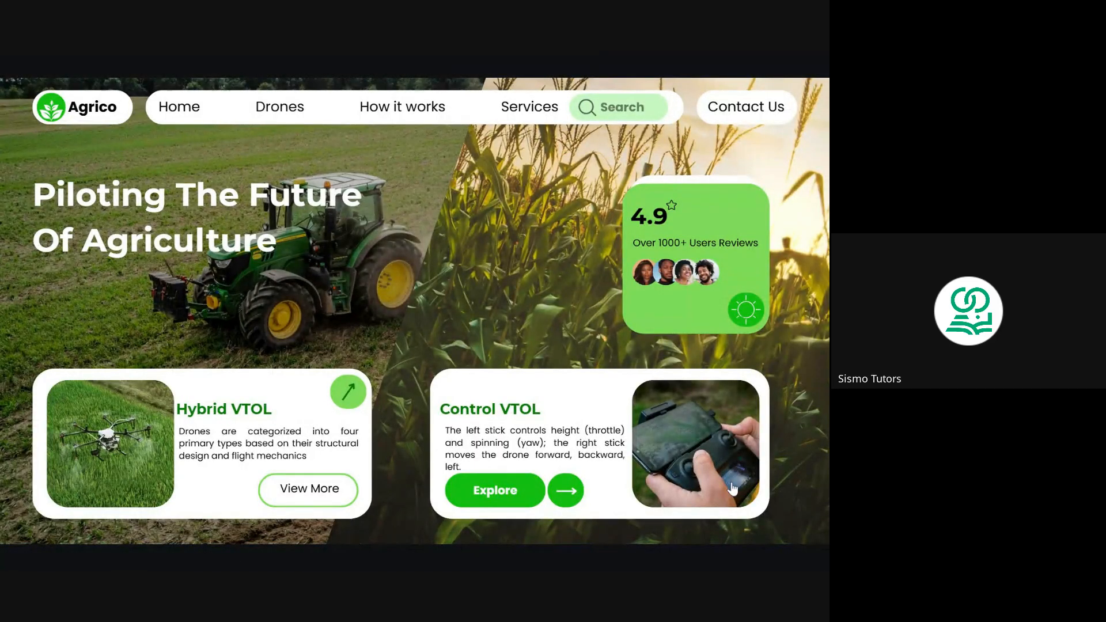
key(Escape)
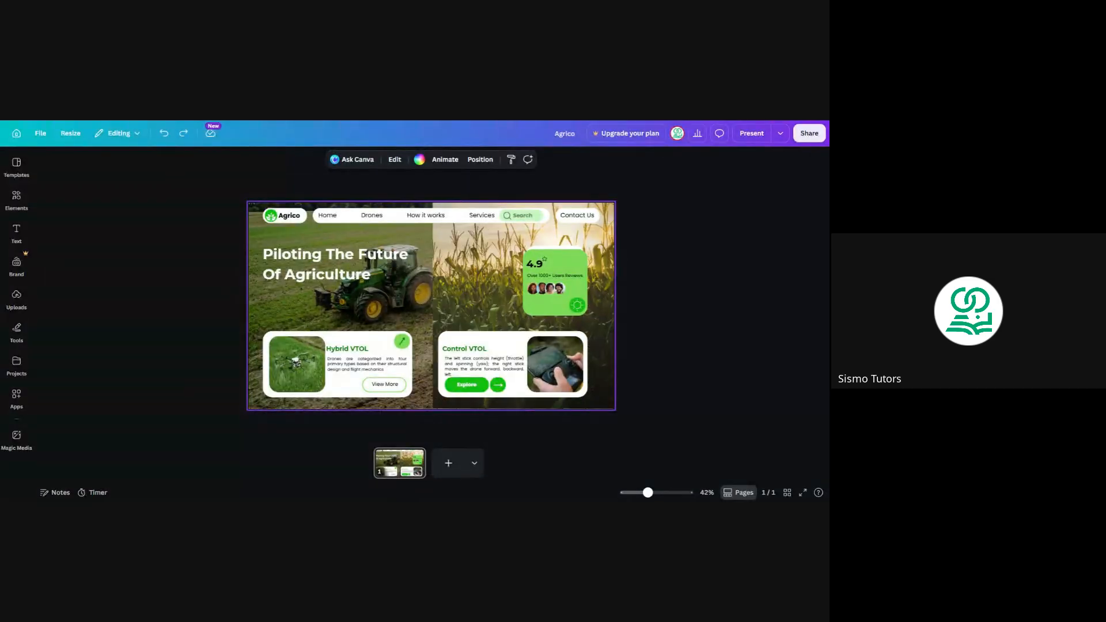
Step: Undo the cornfield photo's crop so it covers the whole page again, and remove the bold from the Agrico logo text
click(158, 265)
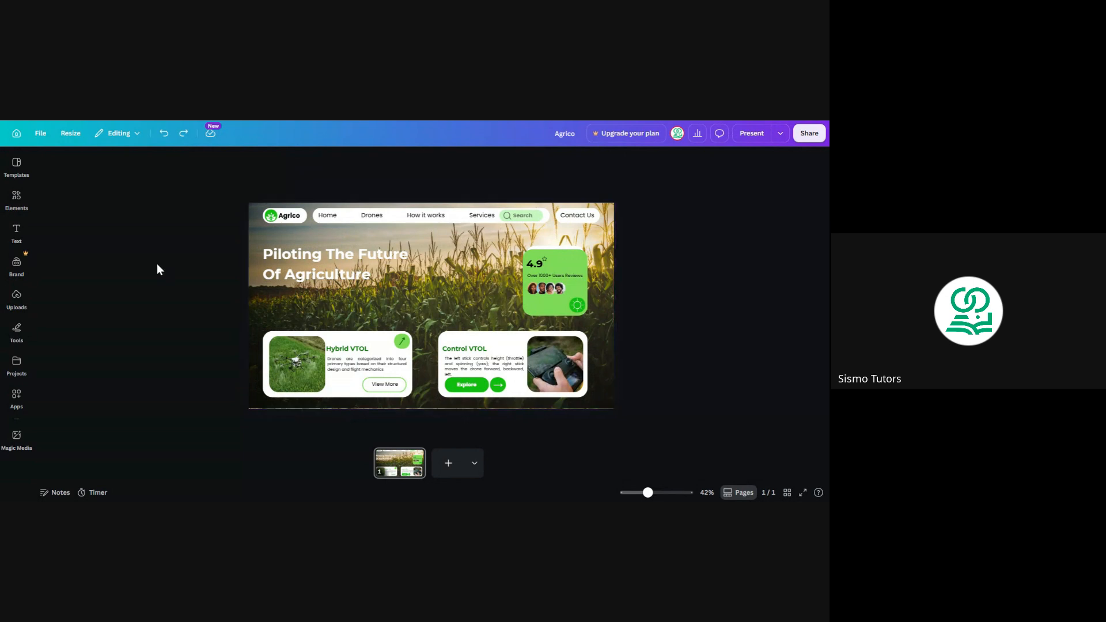
click(292, 219)
click(361, 163)
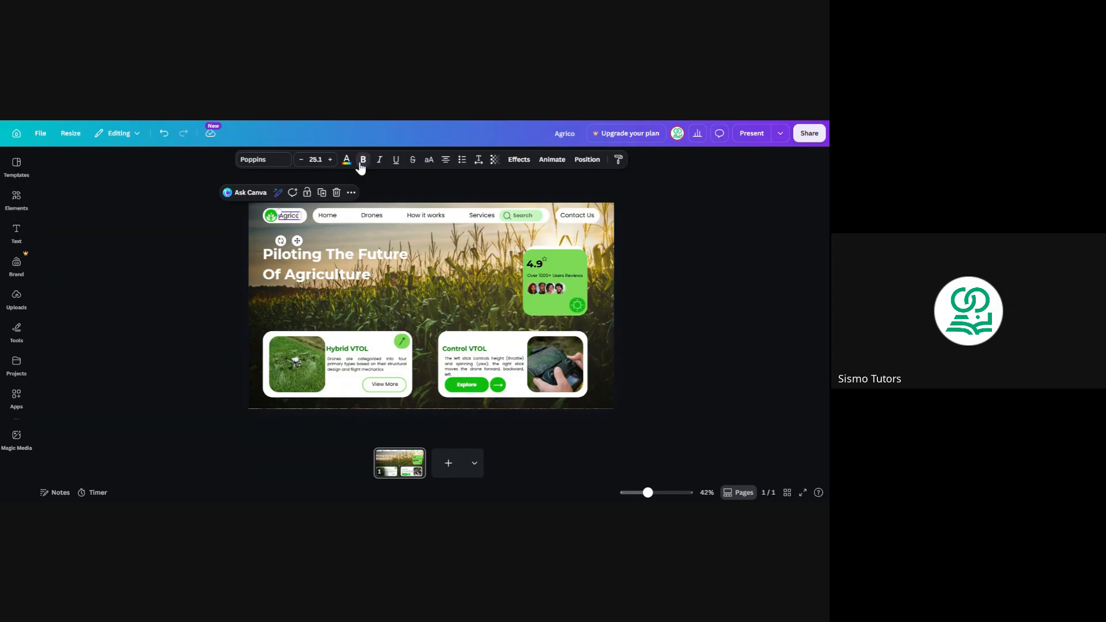
click(177, 221)
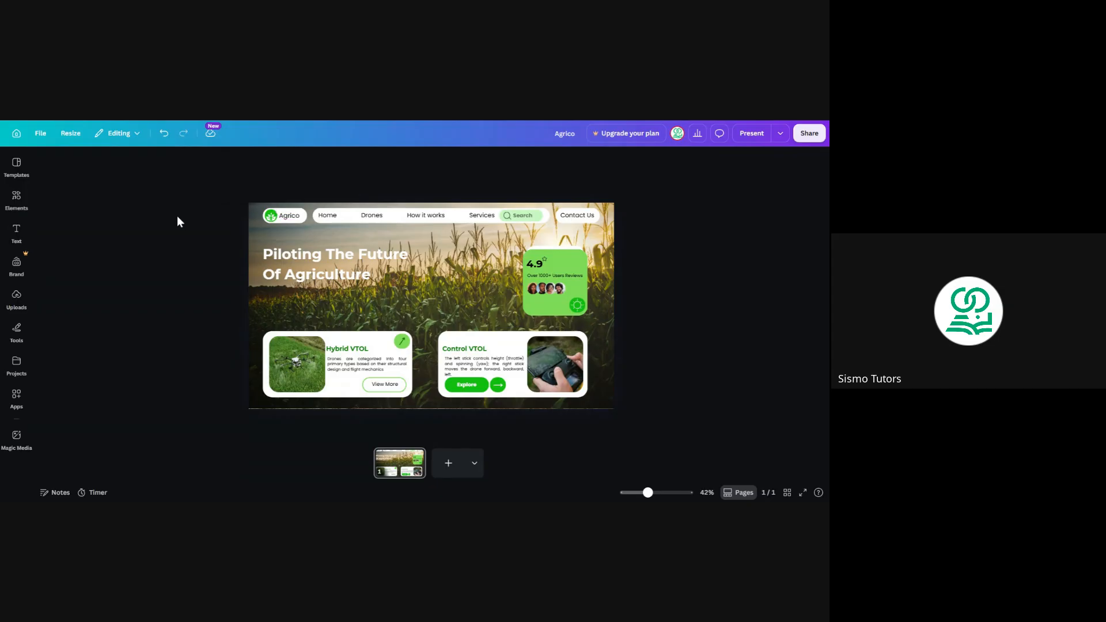
Step: Change the Agrico logo text's font to Montserrat and make it bold
click(290, 216)
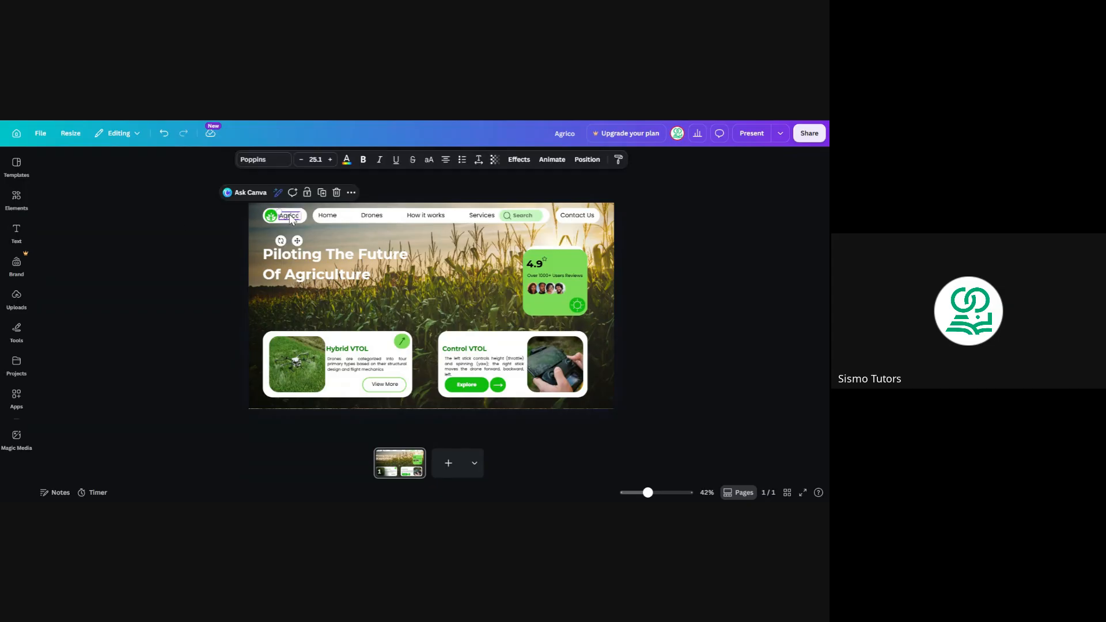
click(267, 163)
click(87, 293)
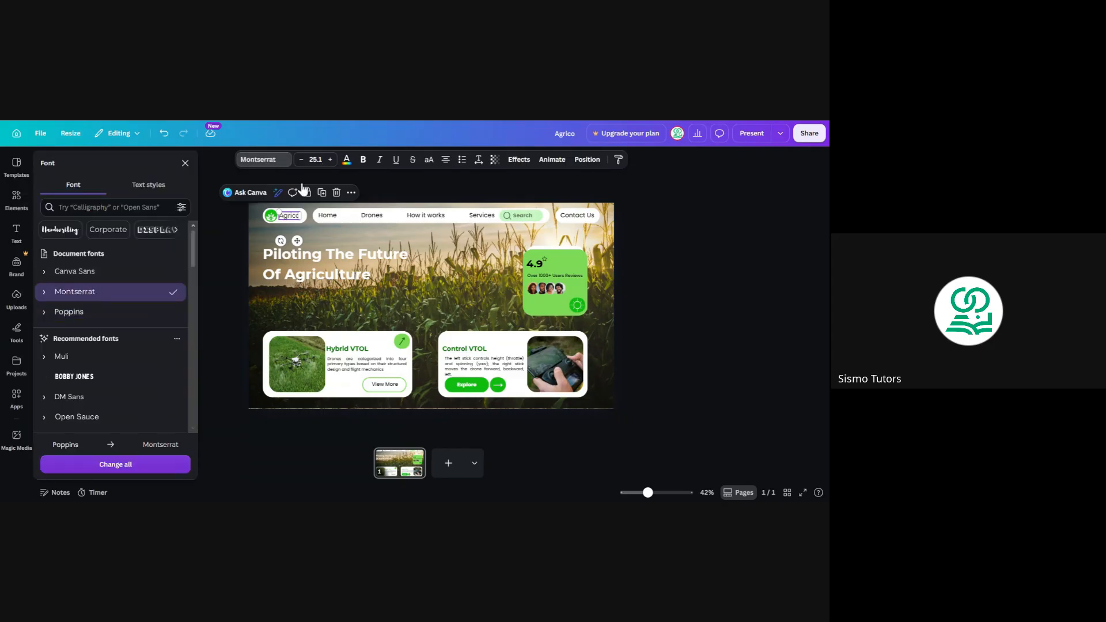
click(363, 165)
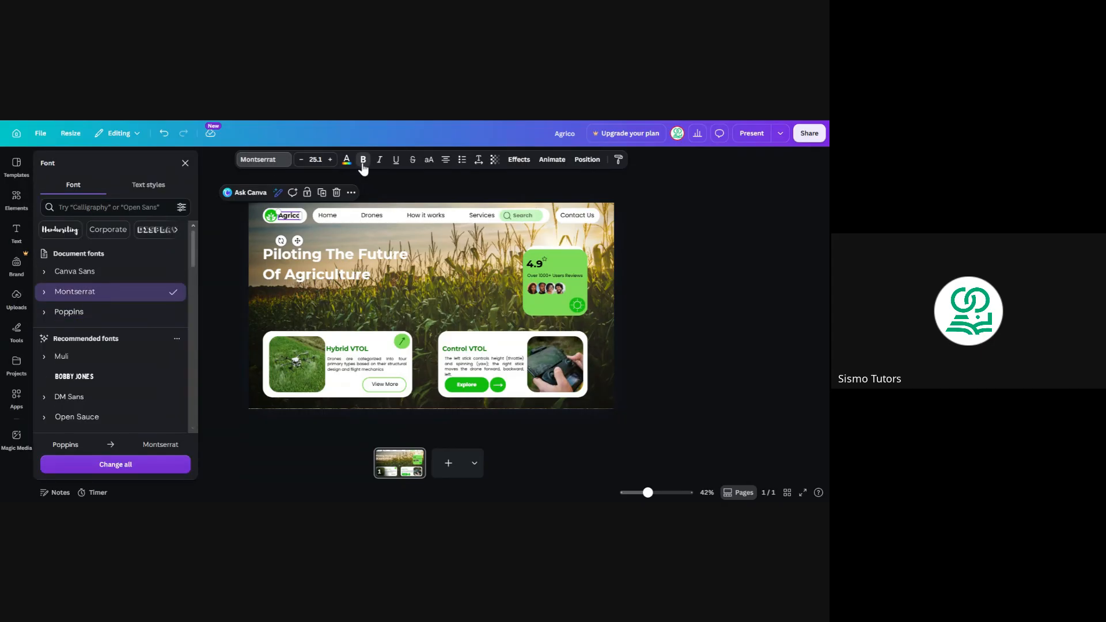
click(228, 209)
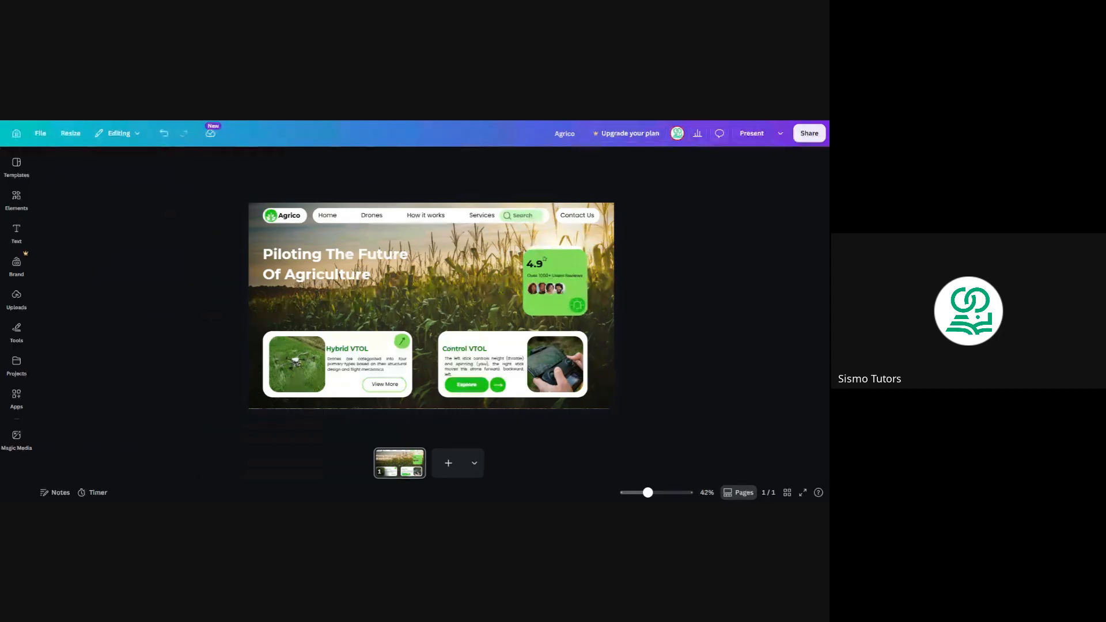
Step: Nudge the Control VTOL and Hybrid VTOL card headings slightly right to line up with the description text below them
click(473, 350)
key(Right)
key(Right)
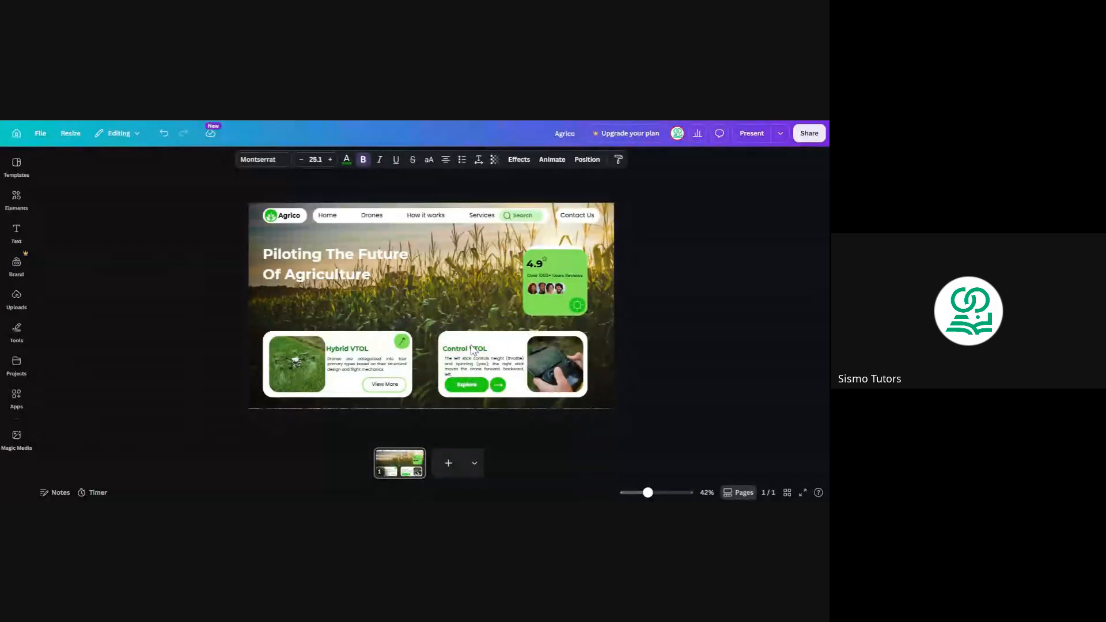
key(Right)
key(Right)
click(351, 351)
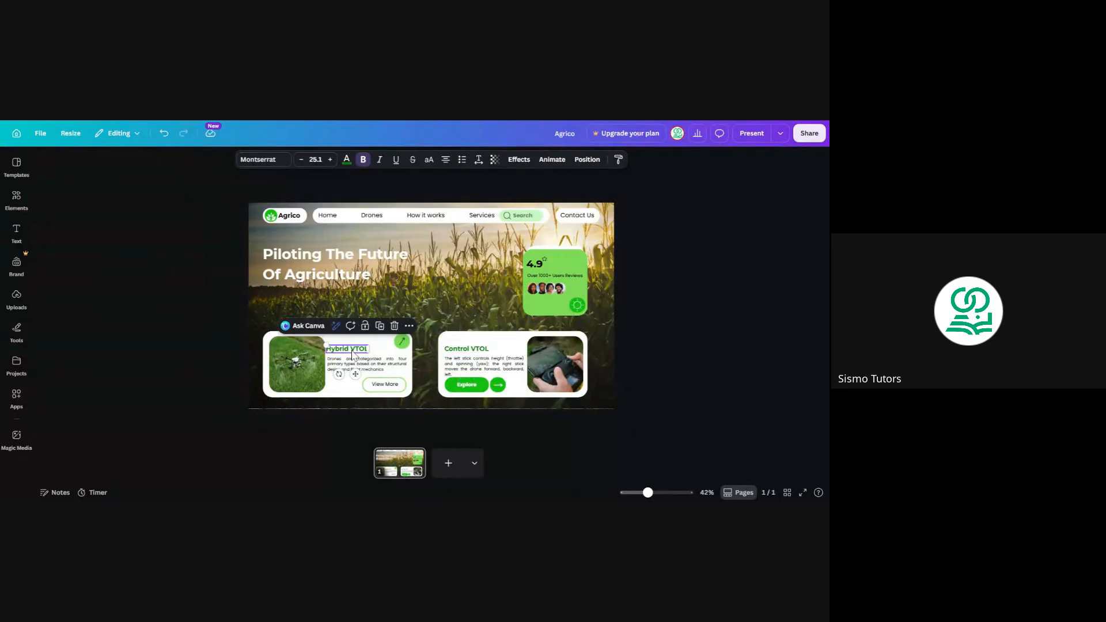
key(Right)
click(569, 438)
Step: Extend the cornfield photo's bottom edge to the bottom of the page and preview the design in full screen
click(597, 388)
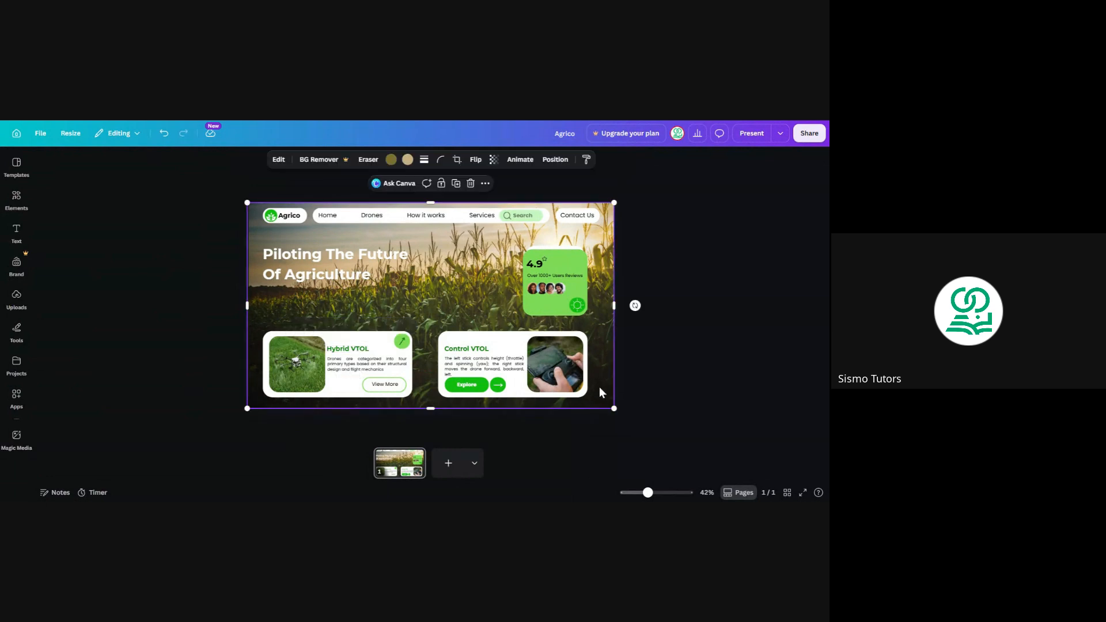
drag(431, 406, 431, 412)
click(633, 359)
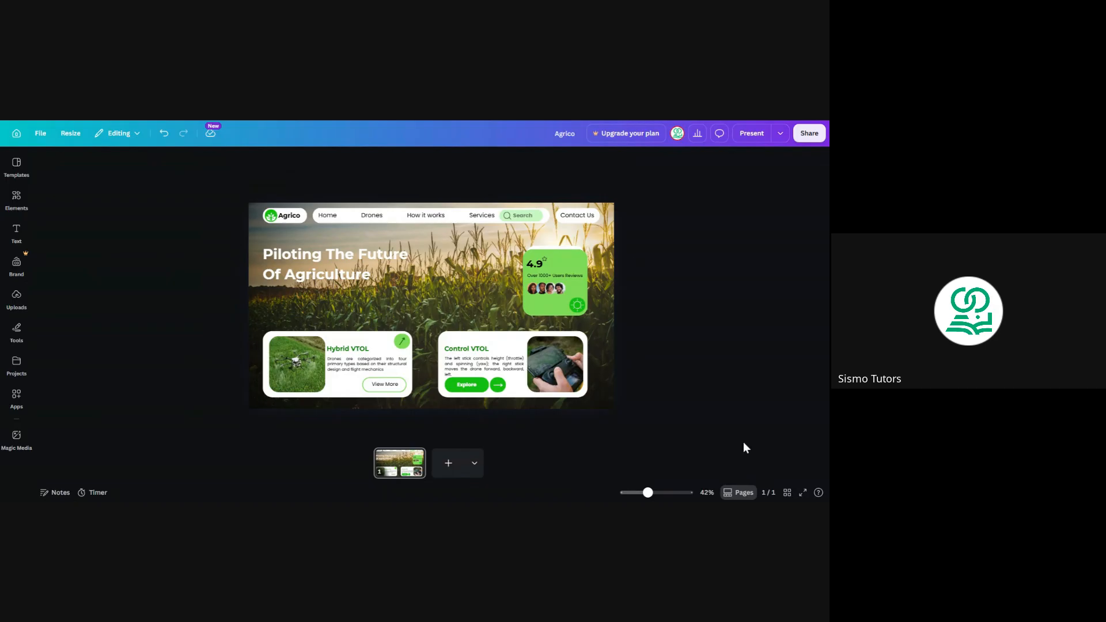
click(802, 492)
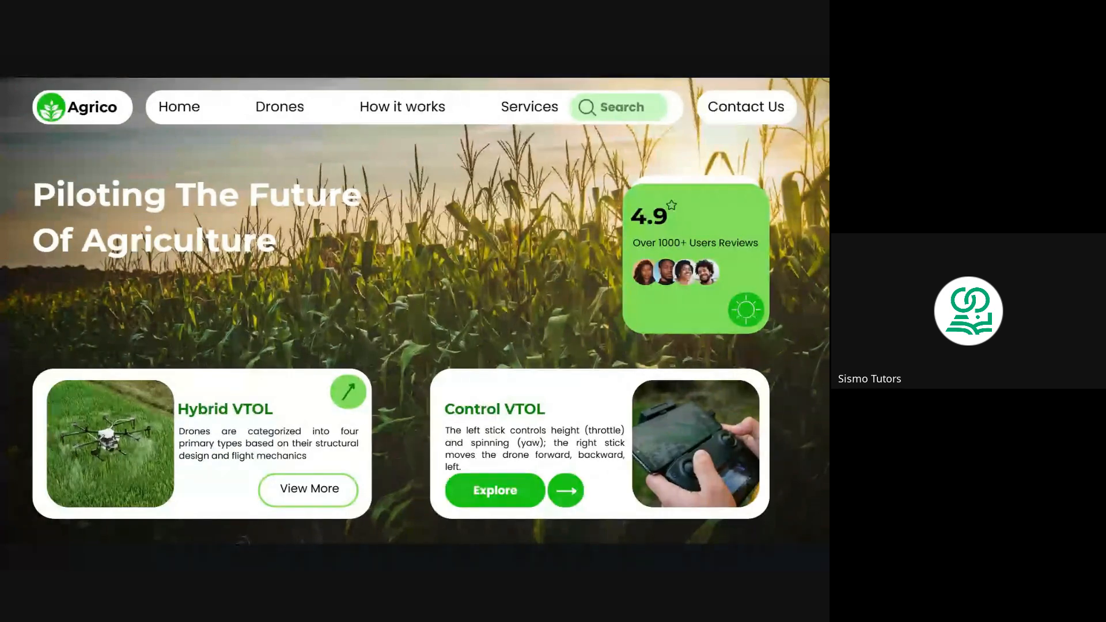
mouse_move(812, 545)
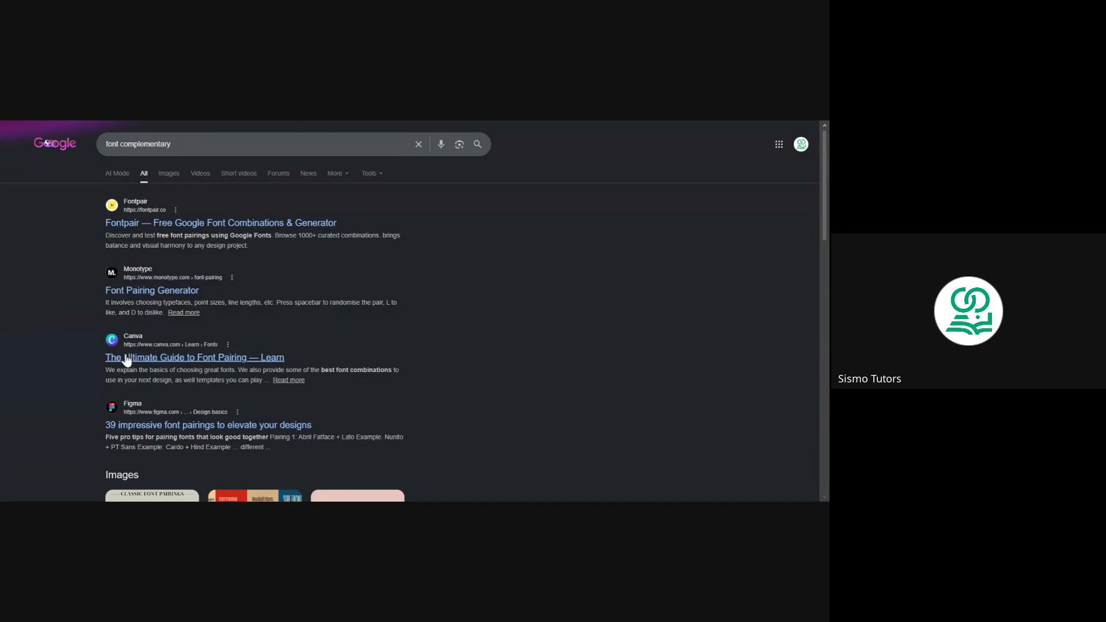
Step: Open Canva's Ultimate Guide to Font Pairing from the search results and examine its typography anatomy and glossary infographics
click(193, 358)
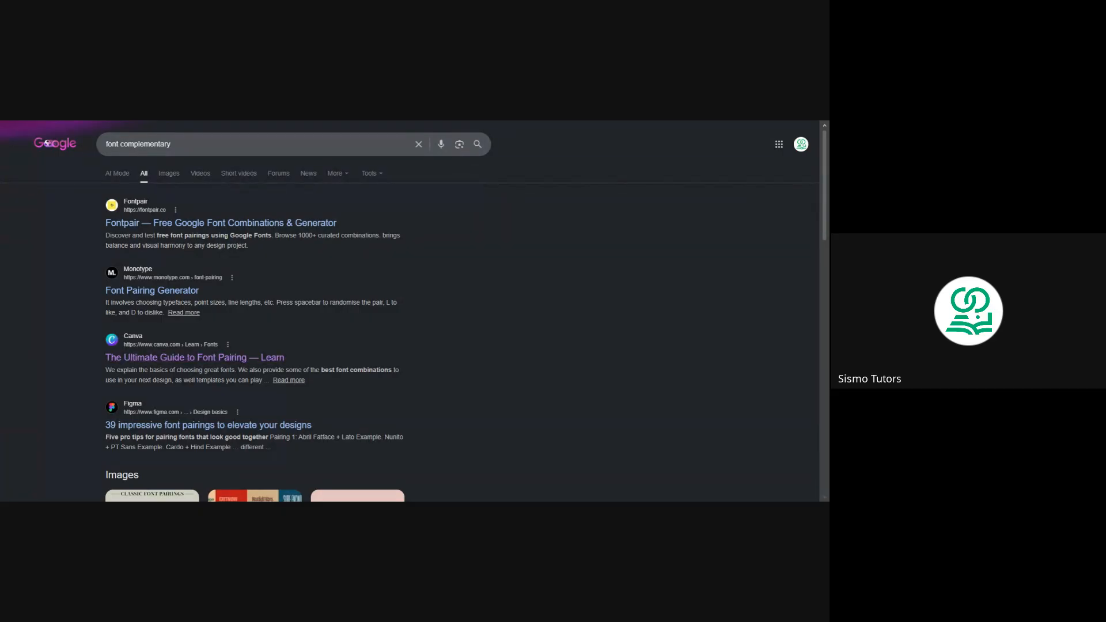
key(ctrl+Tab)
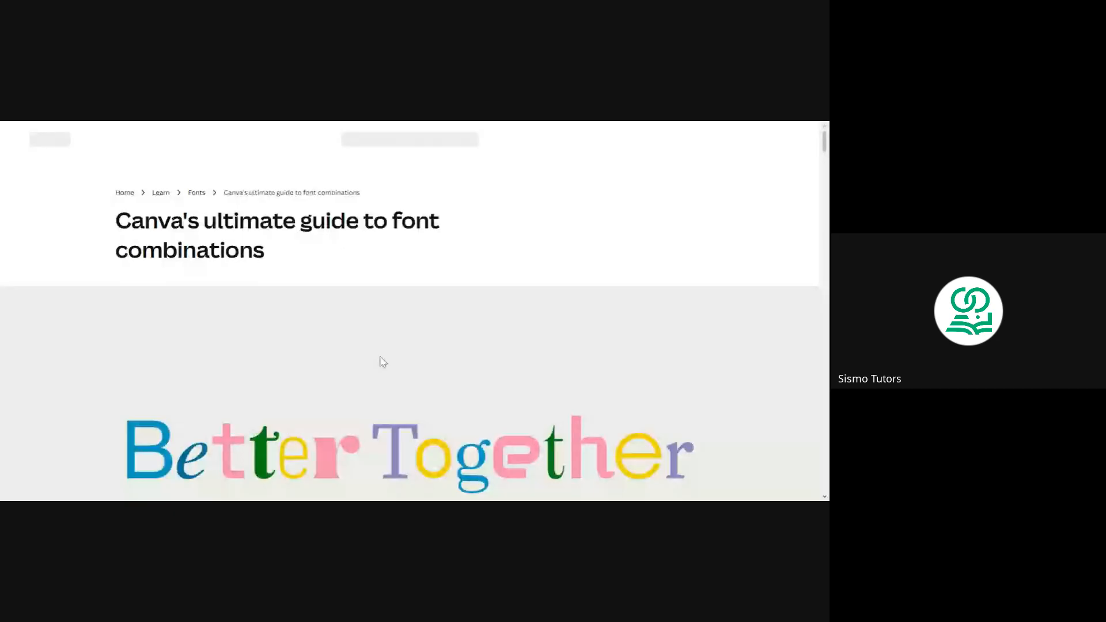
scroll(383, 362, down, 4)
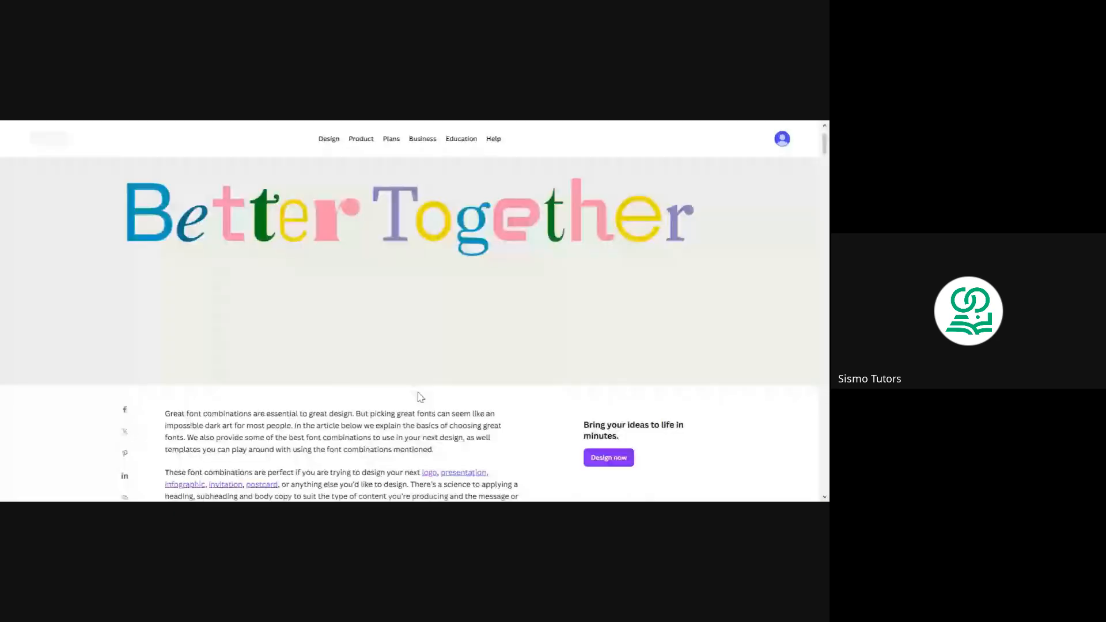
scroll(418, 396, down, 10)
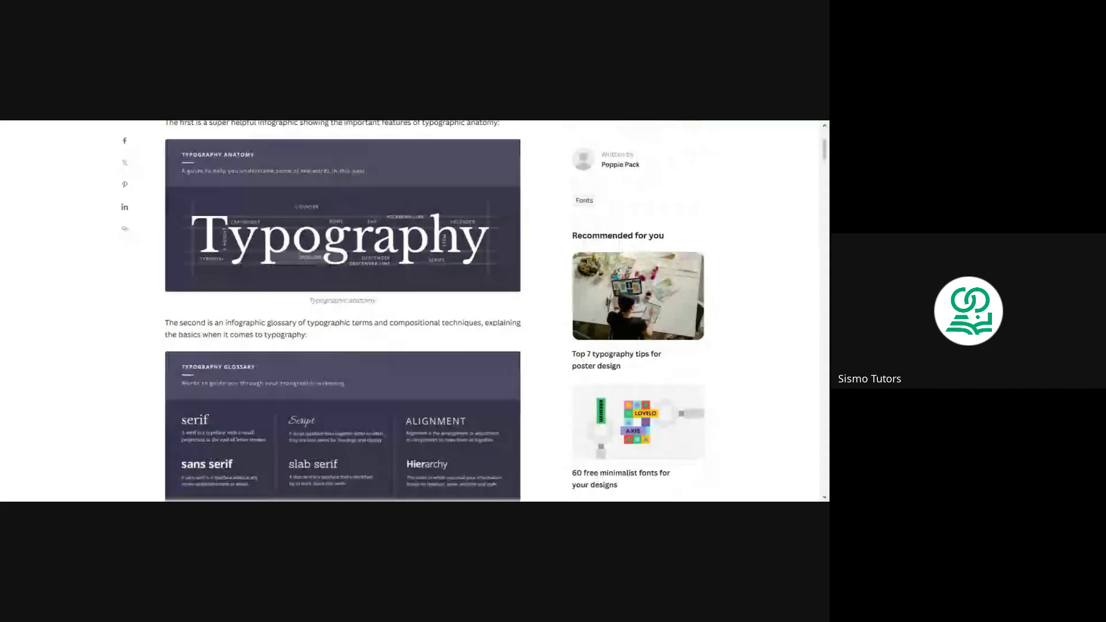
scroll(362, 277, up, 2)
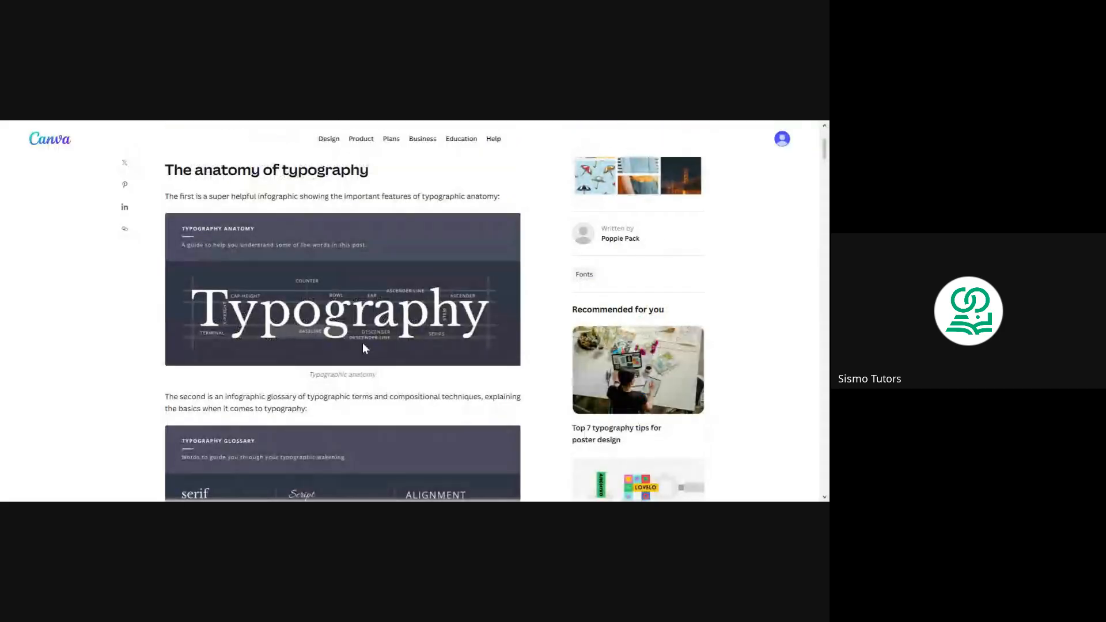
scroll(350, 352, down, 4)
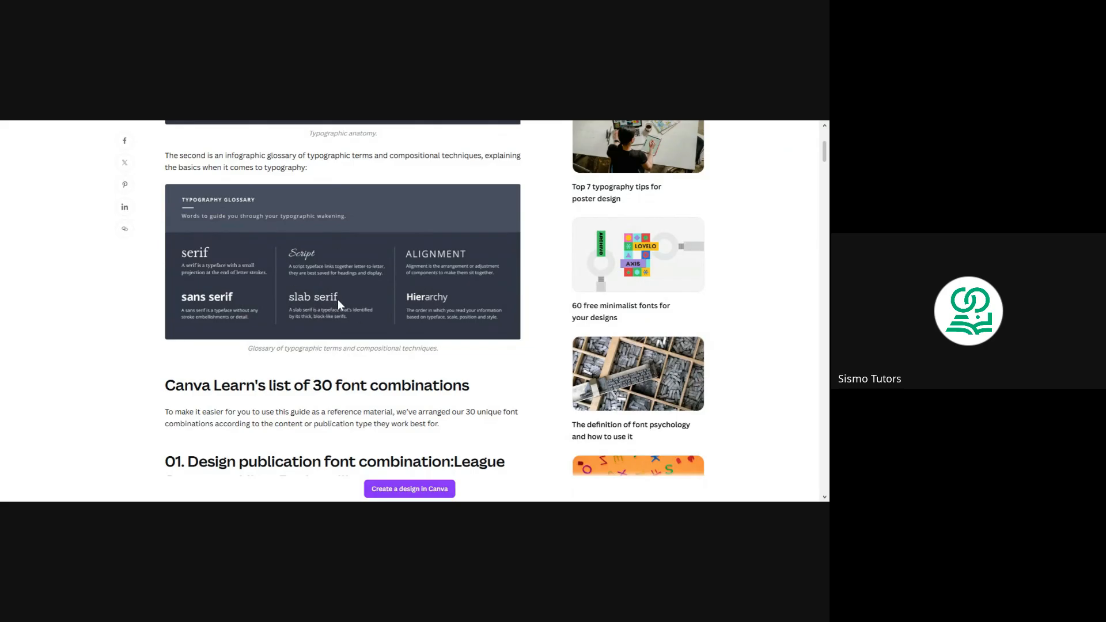
Step: Examine the guide's League Spartan and Libre Baskerville font combination and its design publication template examples
scroll(346, 279, down, 6)
scroll(347, 279, up, 1)
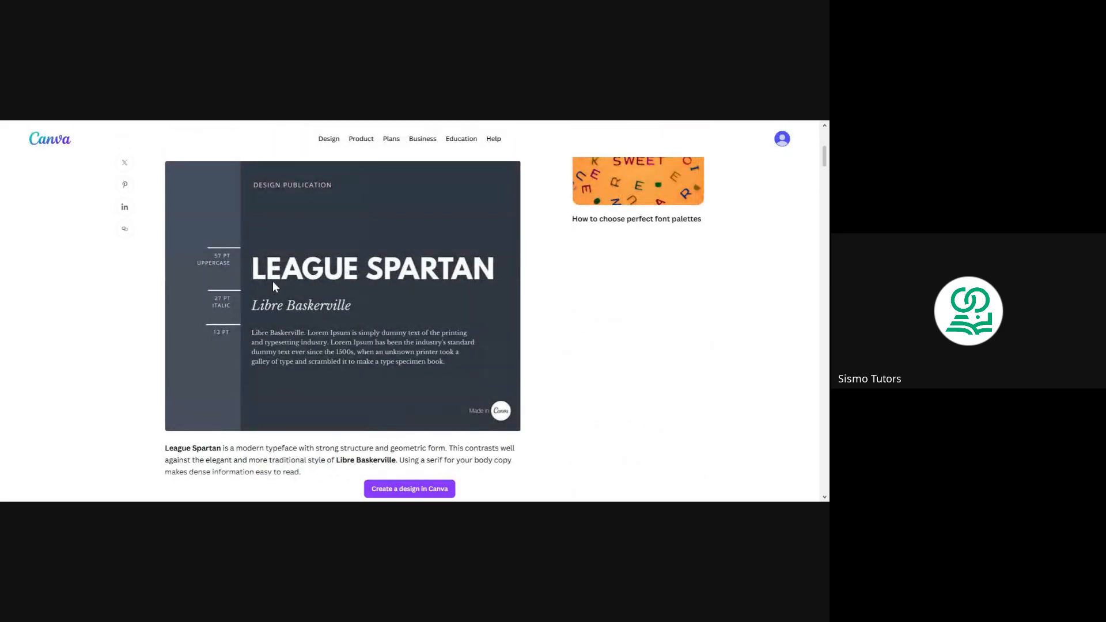
scroll(385, 327, down, 7)
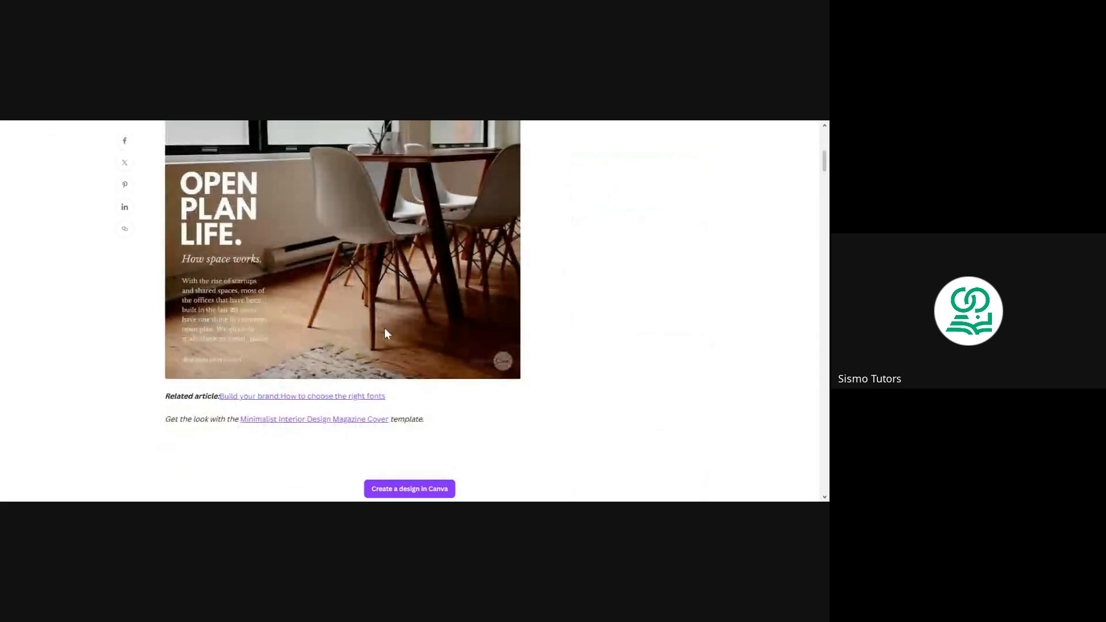
scroll(385, 327, down, 4)
scroll(368, 288, down, 4)
scroll(357, 266, up, 5)
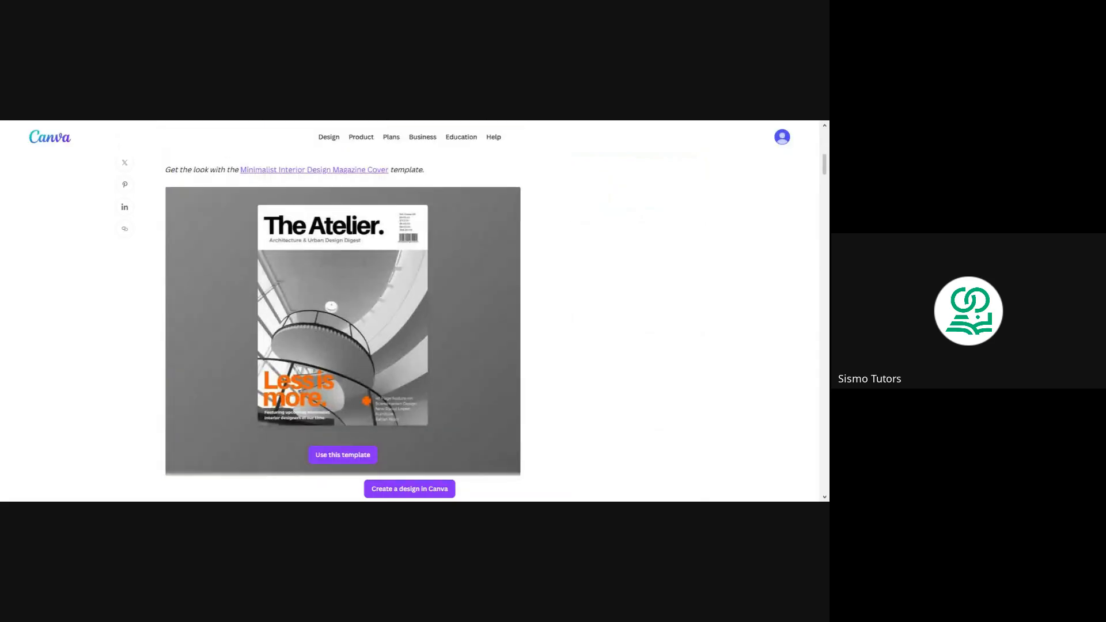